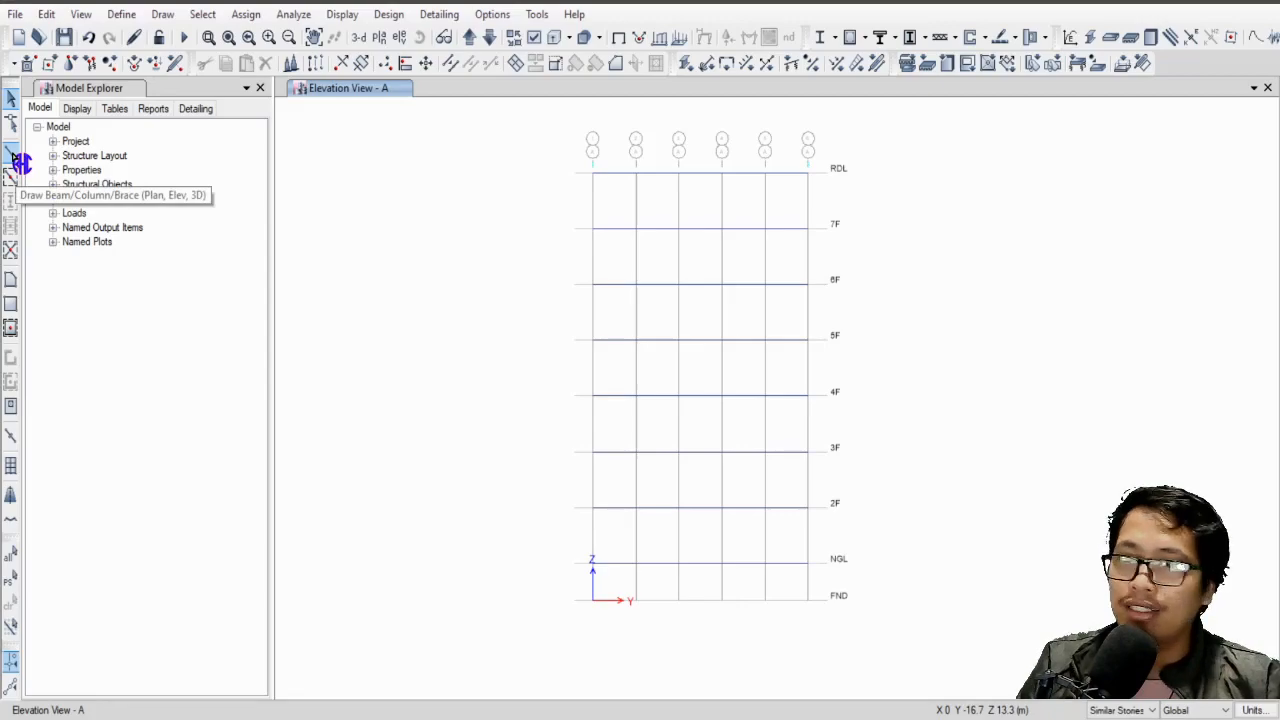
# Draw a column with section RC400X400FC3FY60FYS40 along grid line 1 from FND up to RDL in elevation A.
pyautogui.click(14, 155)
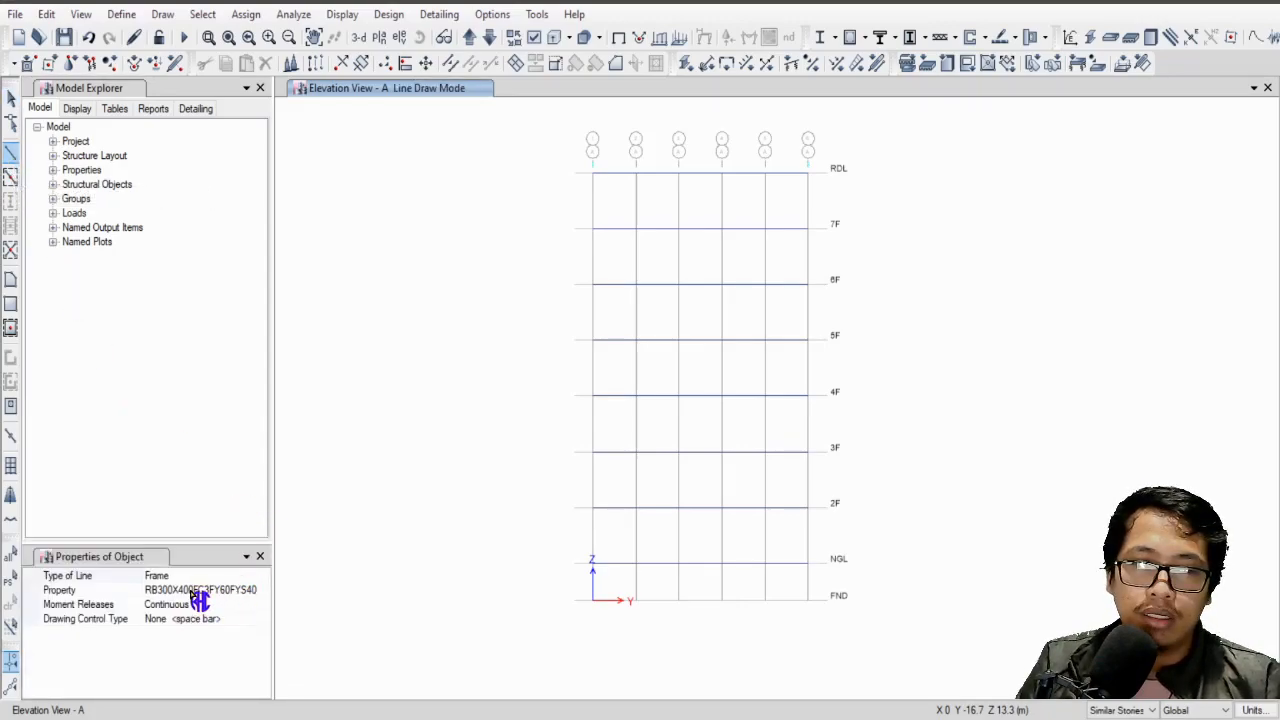
pyautogui.click(240, 590)
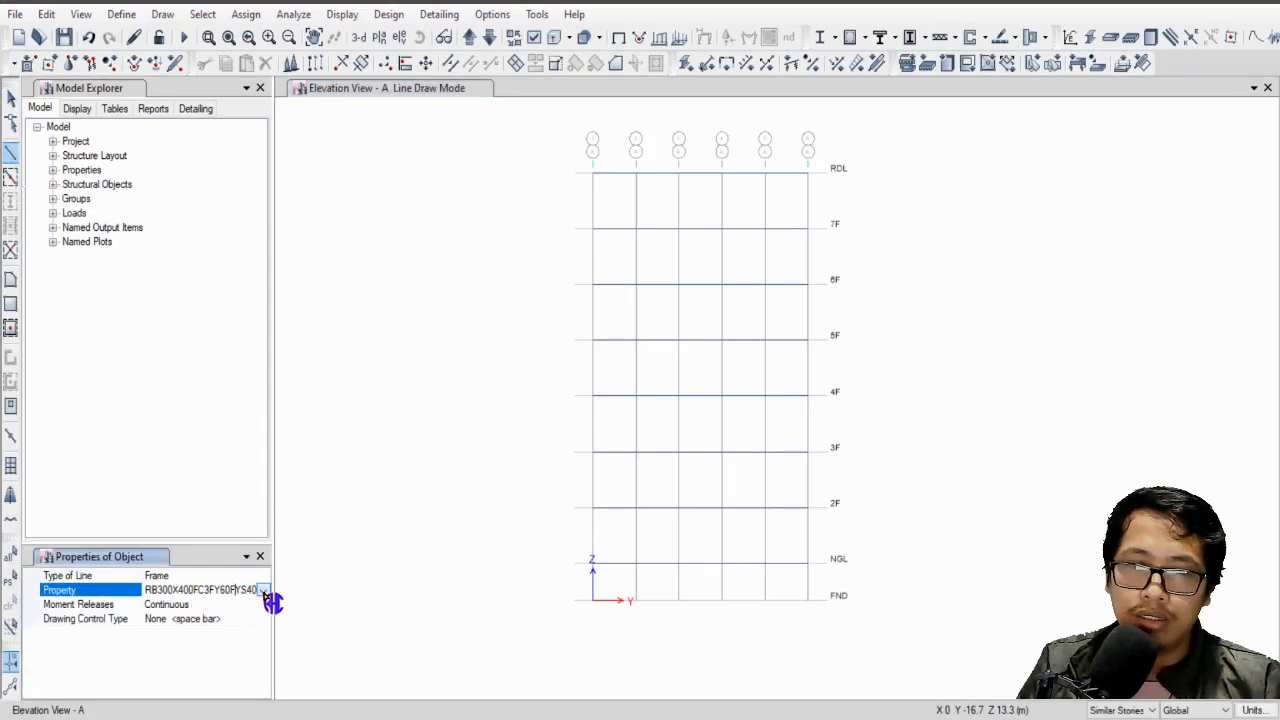
pyautogui.click(263, 590)
pyautogui.click(214, 621)
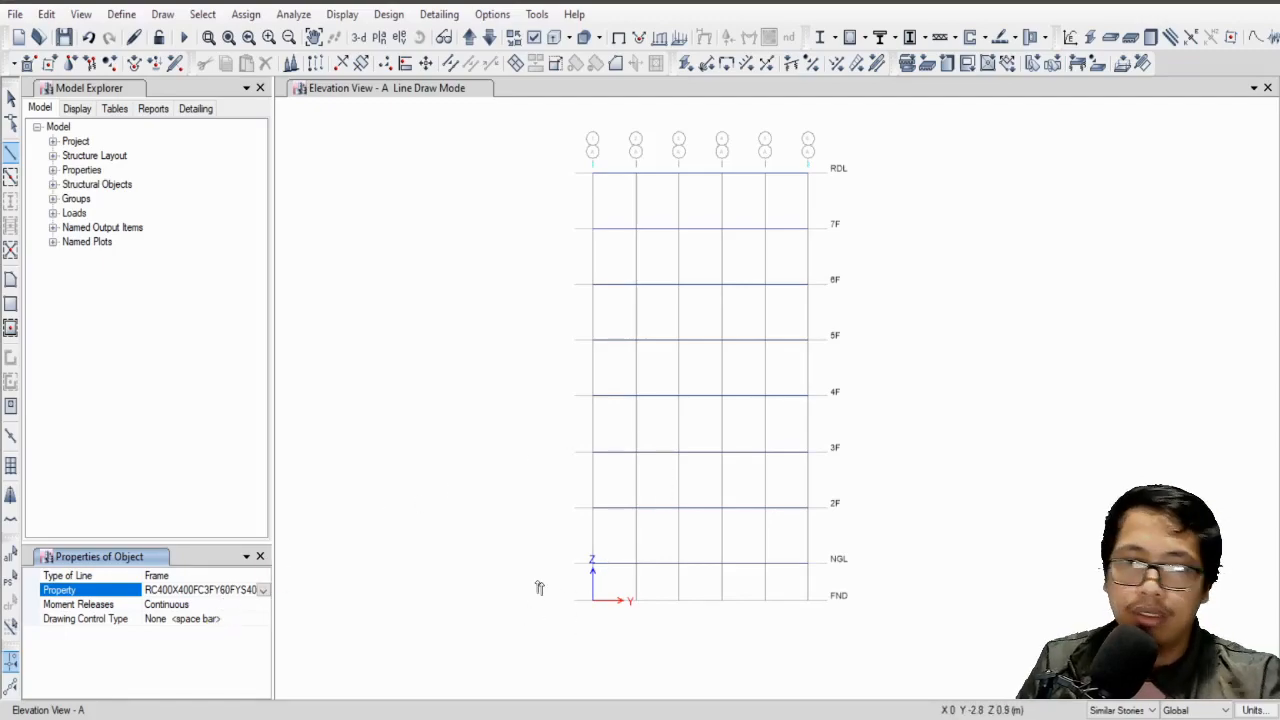
pyautogui.press('Escape')
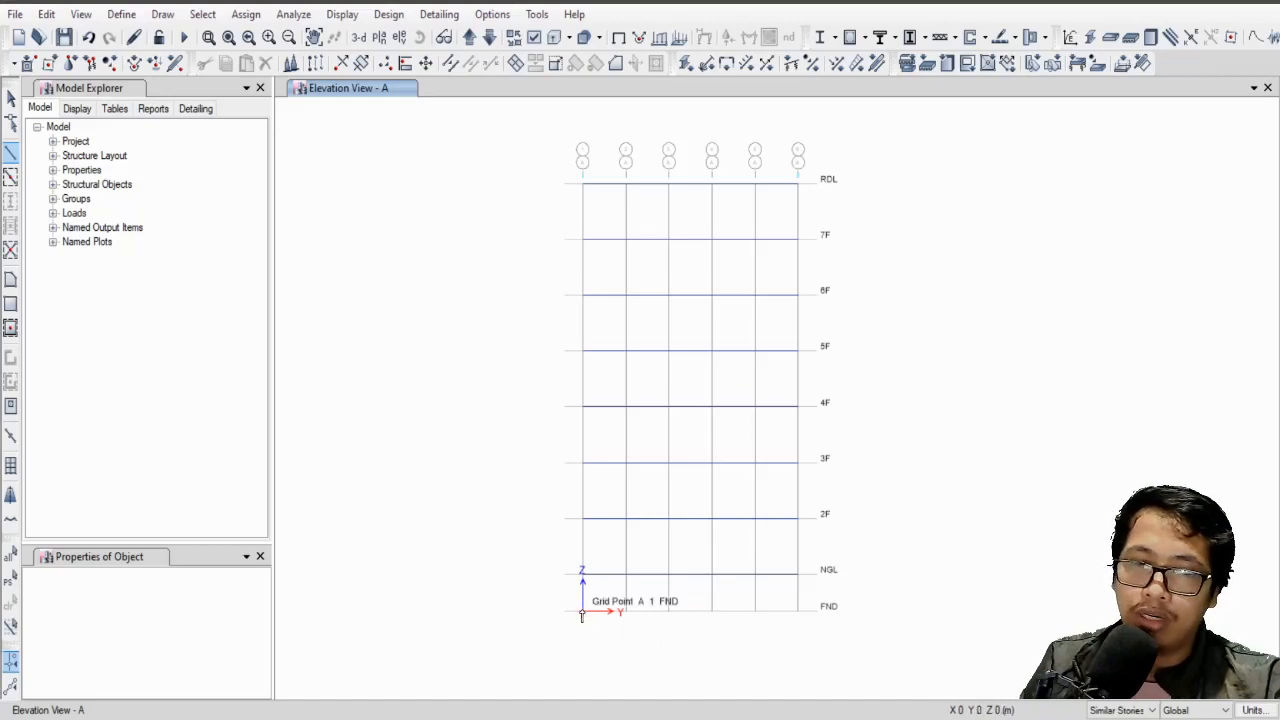
pyautogui.click(581, 614)
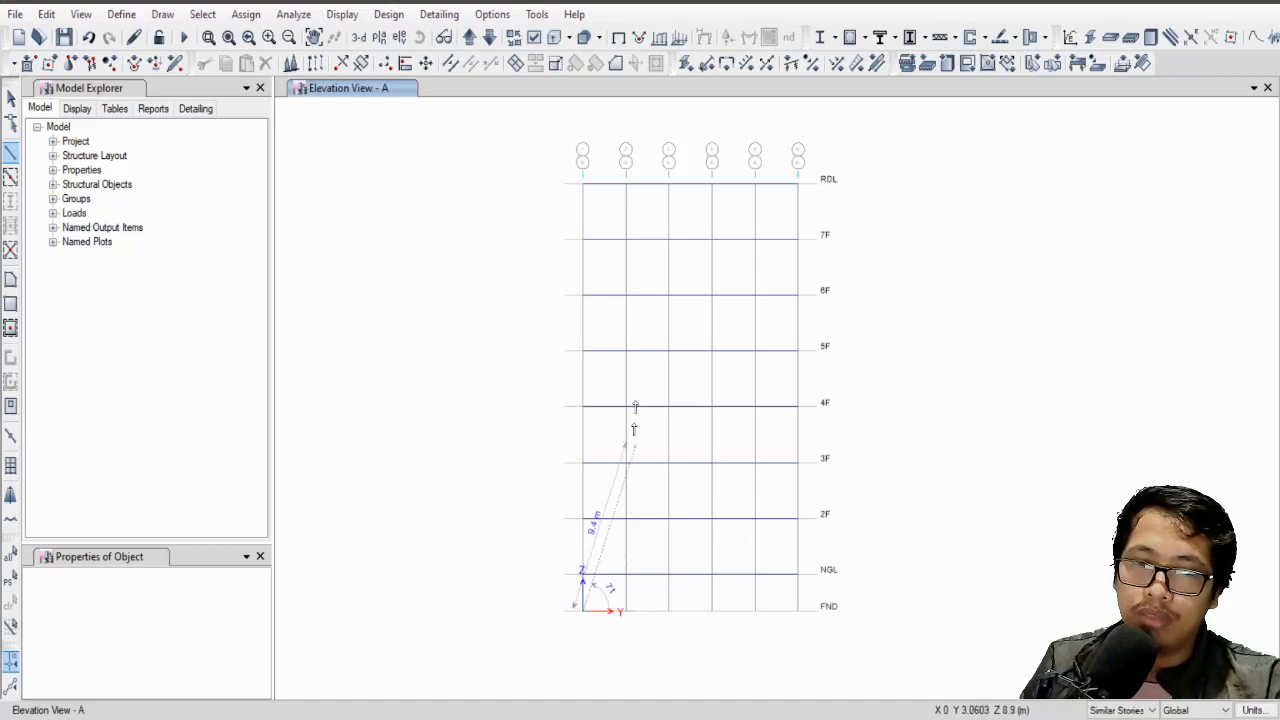
pyautogui.click(585, 185)
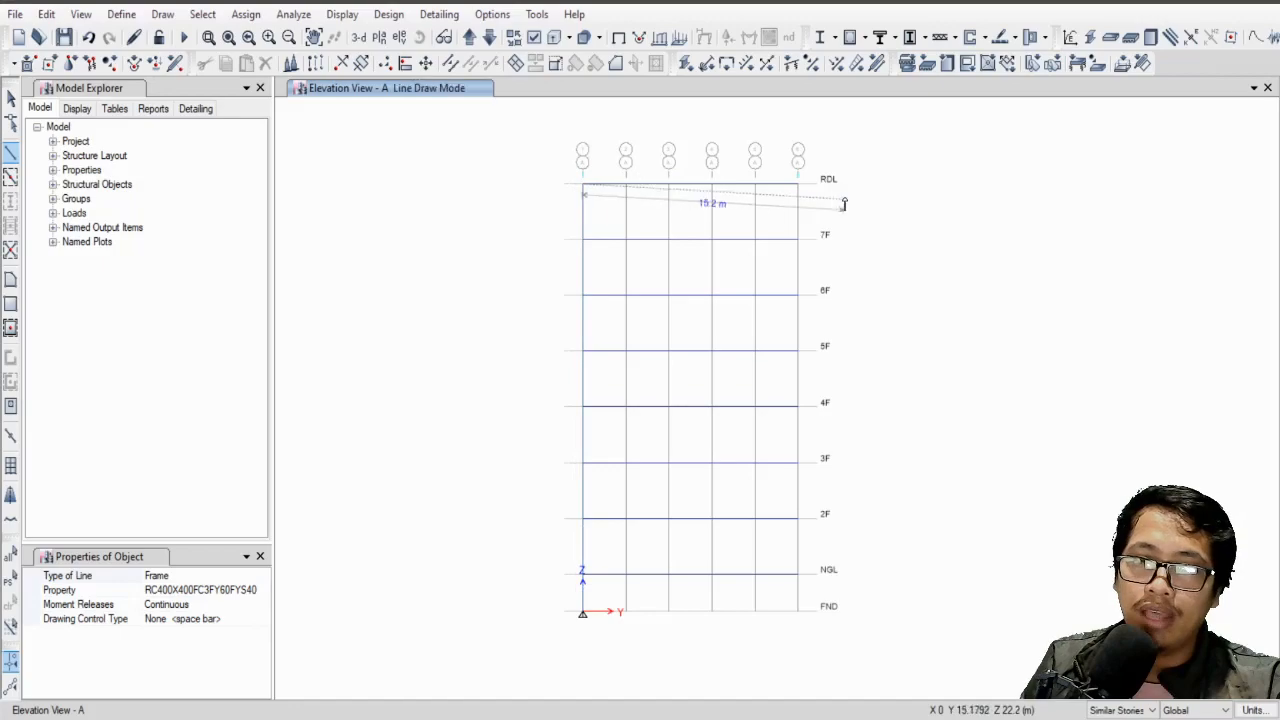
pyautogui.click(11, 99)
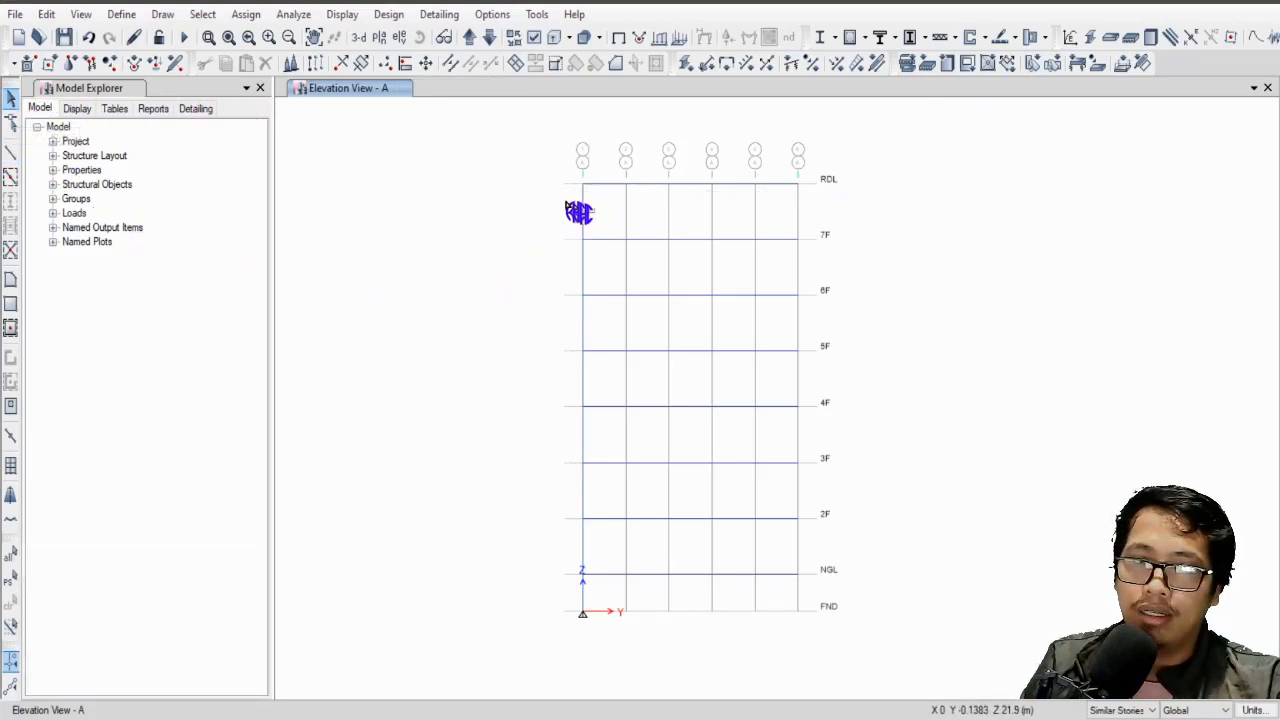
pyautogui.click(585, 214)
pyautogui.scroll(3, 597, 607)
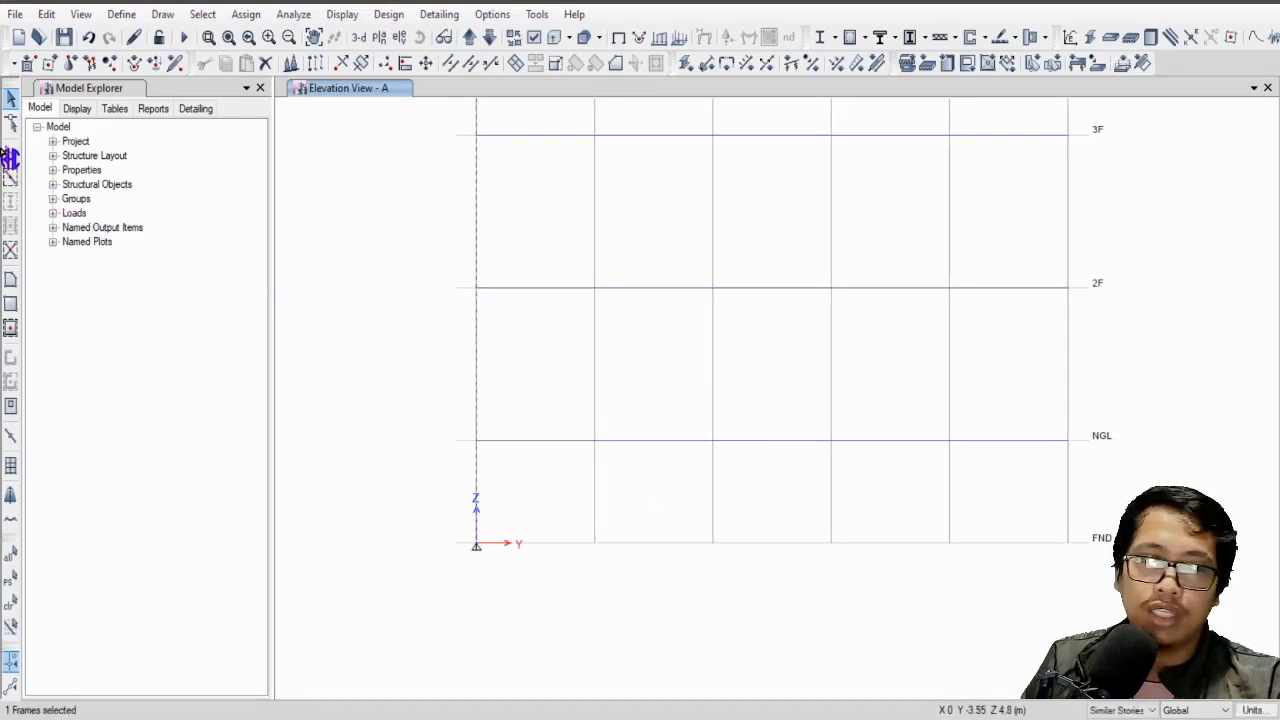
pyautogui.click(13, 156)
pyautogui.click(476, 546)
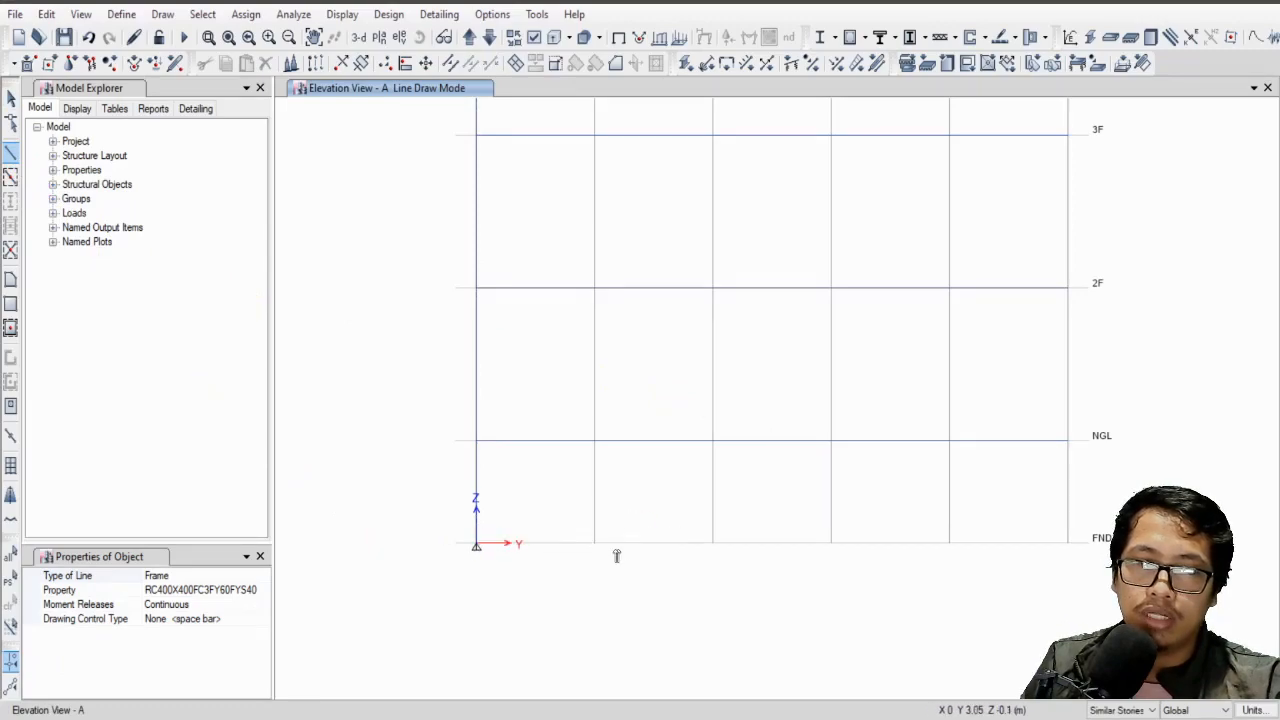
pyautogui.click(593, 546)
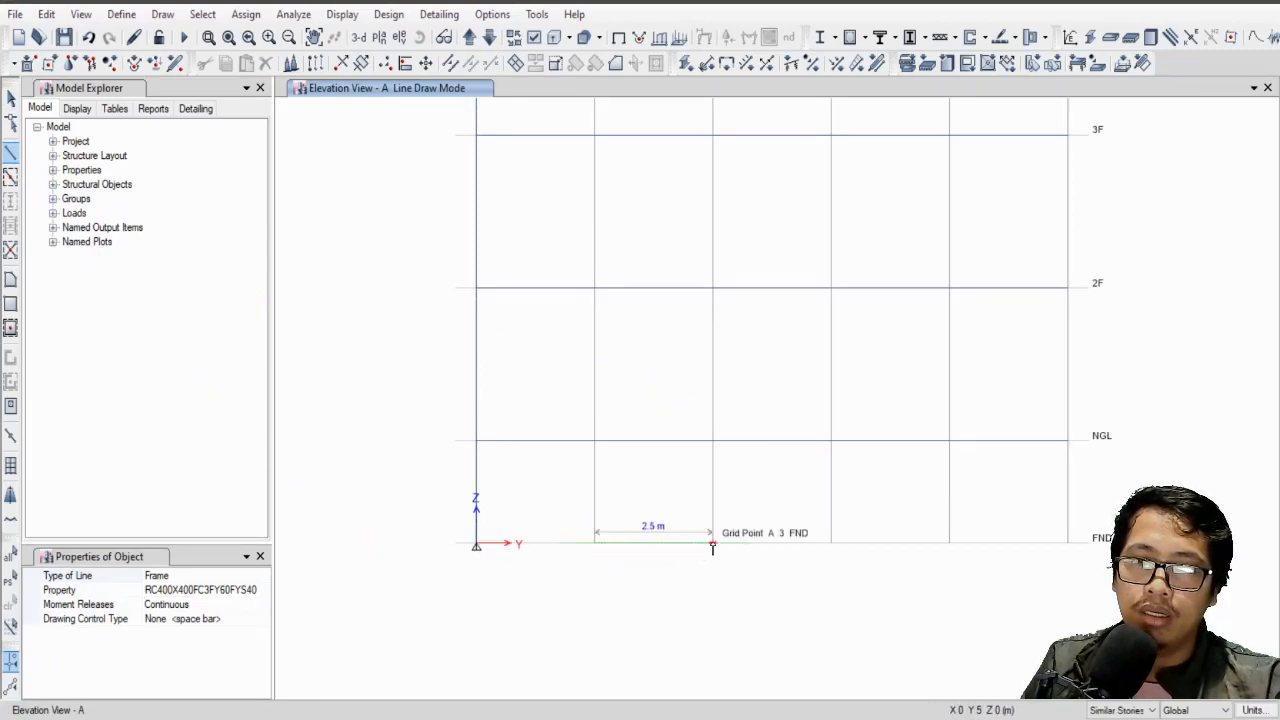
pyautogui.click(713, 546)
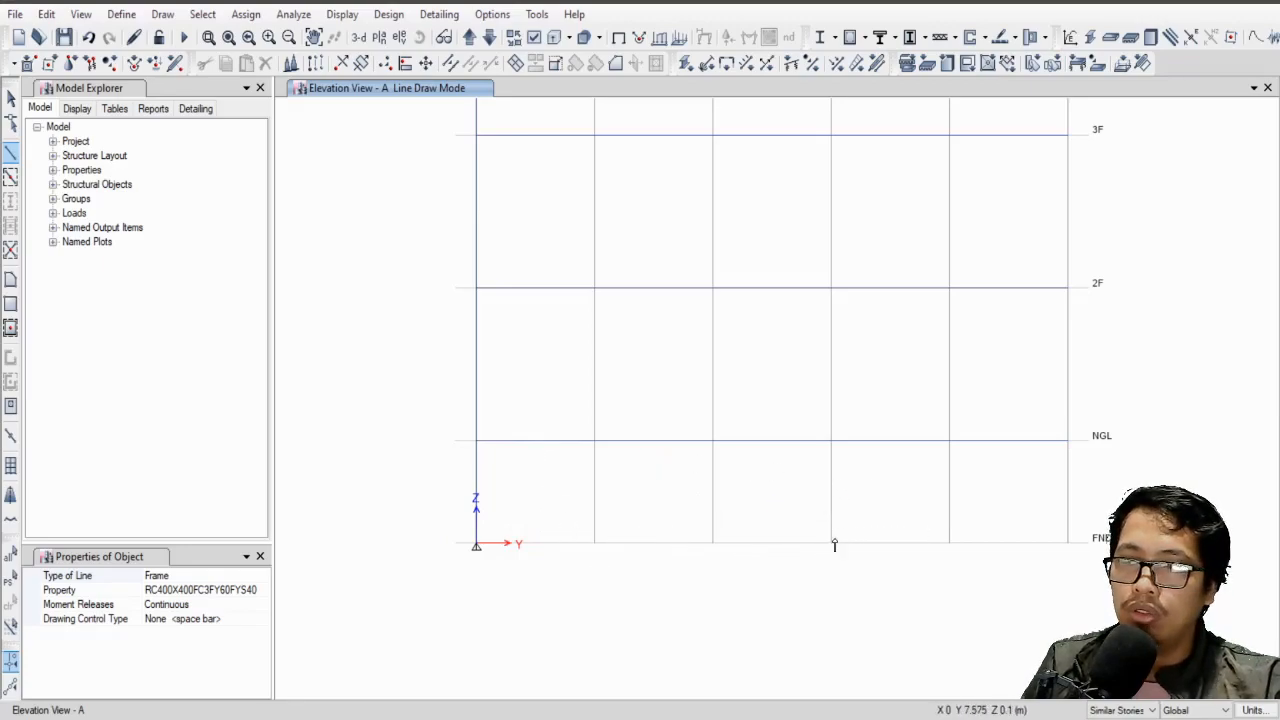
pyautogui.click(11, 99)
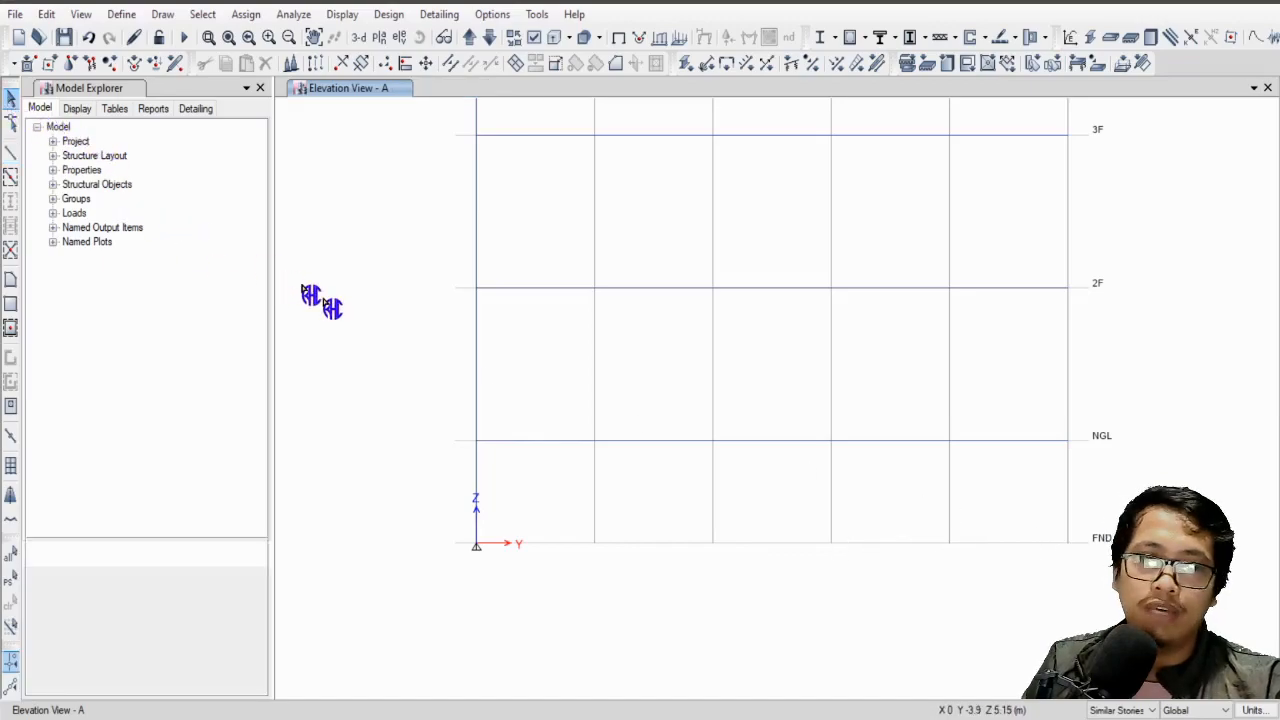
# Replicate the grid 1 column linearly across elevation A with dx 0, dy 2.5 m and number 5.
pyautogui.click(460, 292)
pyautogui.moveTo(466, 287); pyautogui.dragTo(508, 343, button='middle')
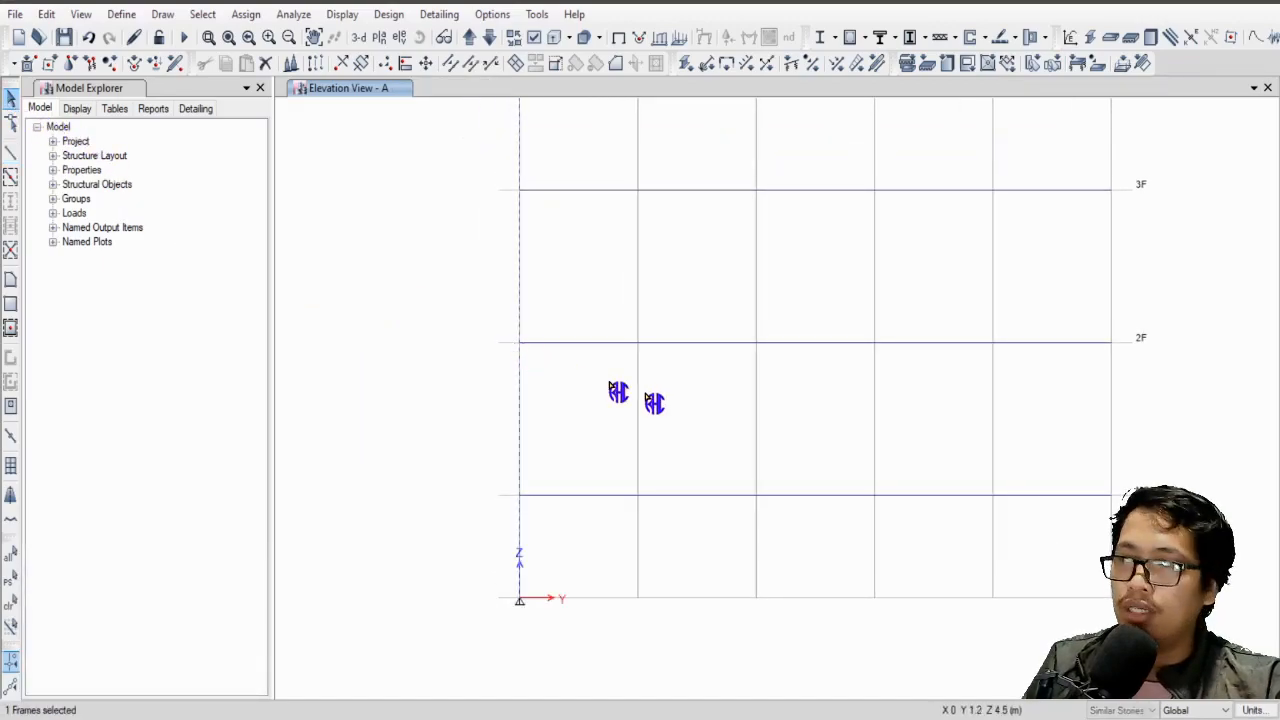
pyautogui.moveTo(716, 419); pyautogui.dragTo(649, 421, button='middle')
pyautogui.scroll(-4, 653, 502)
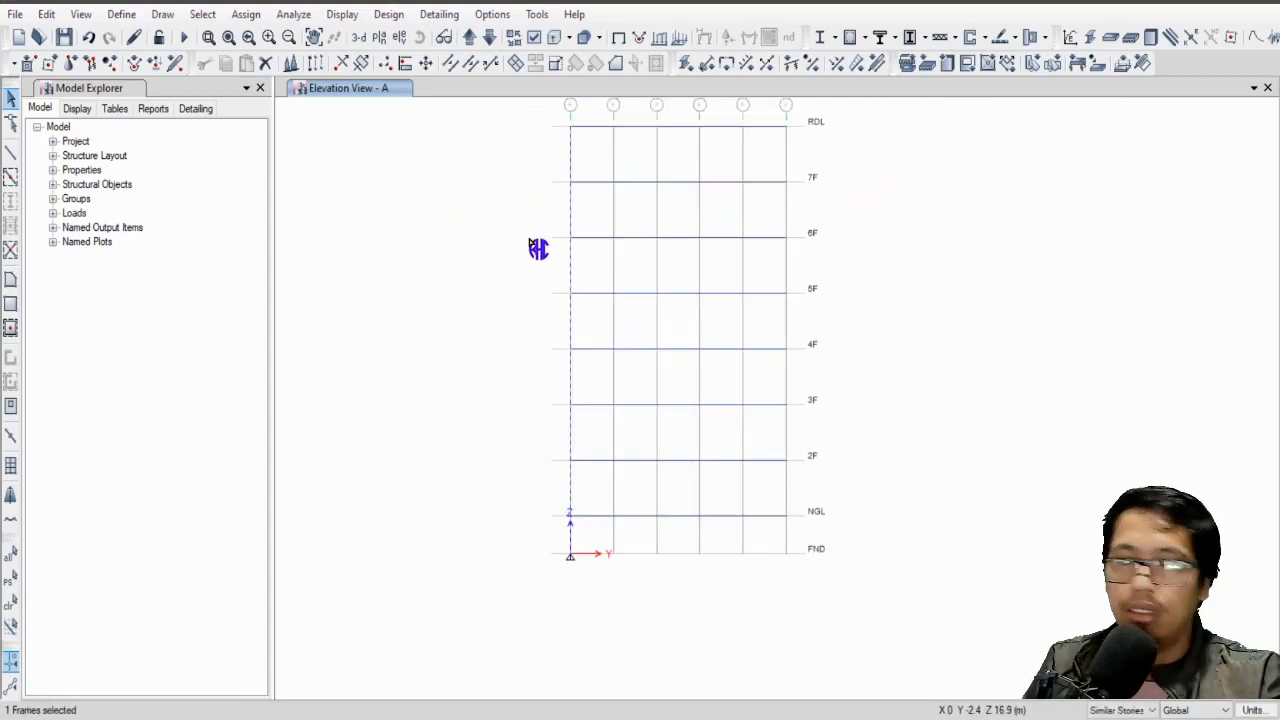
pyautogui.hotkey('ctrl', 'r')
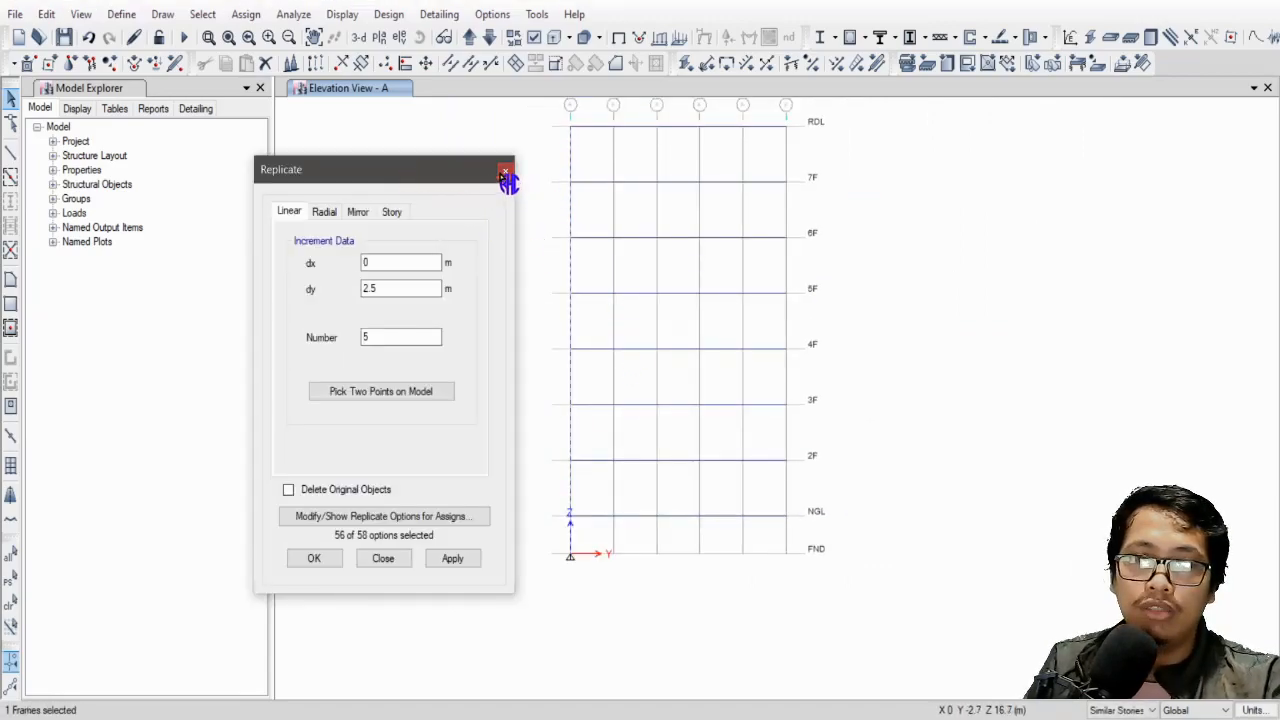
pyautogui.click(508, 179)
pyautogui.click(47, 14)
pyautogui.moveTo(166, 459)
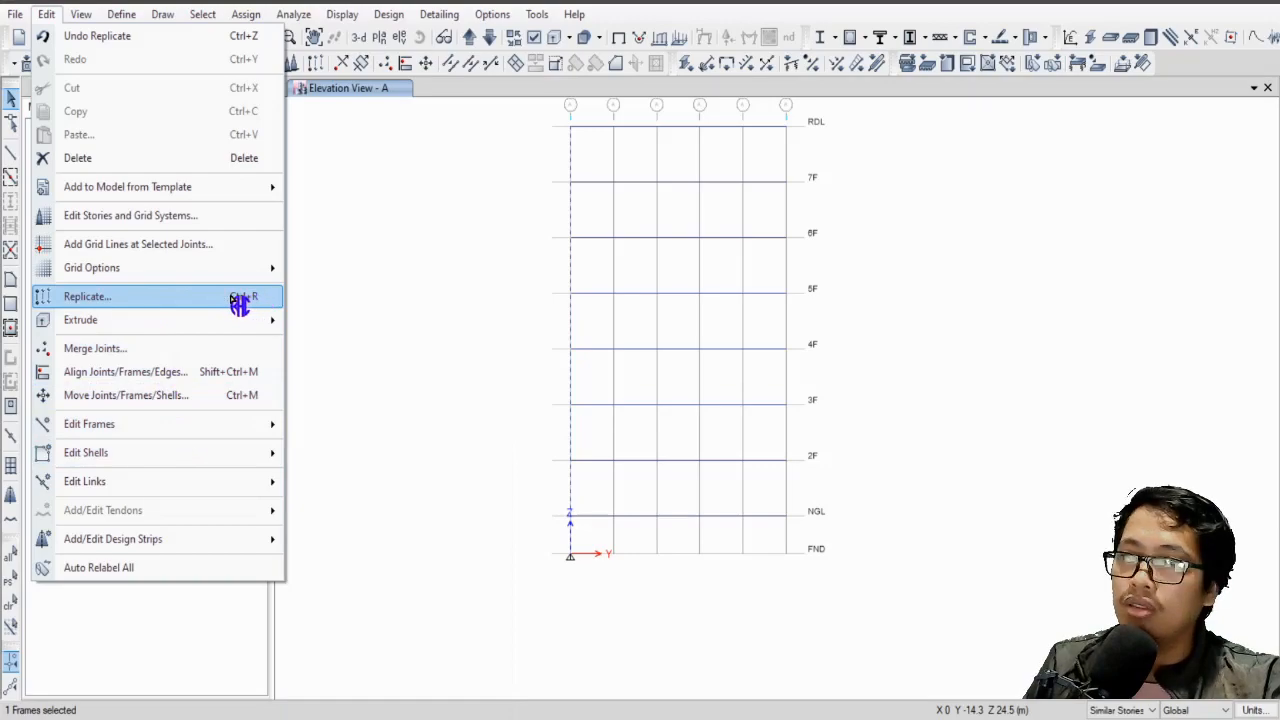
pyautogui.click(240, 298)
pyautogui.moveTo(366, 181); pyautogui.dragTo(276, 152)
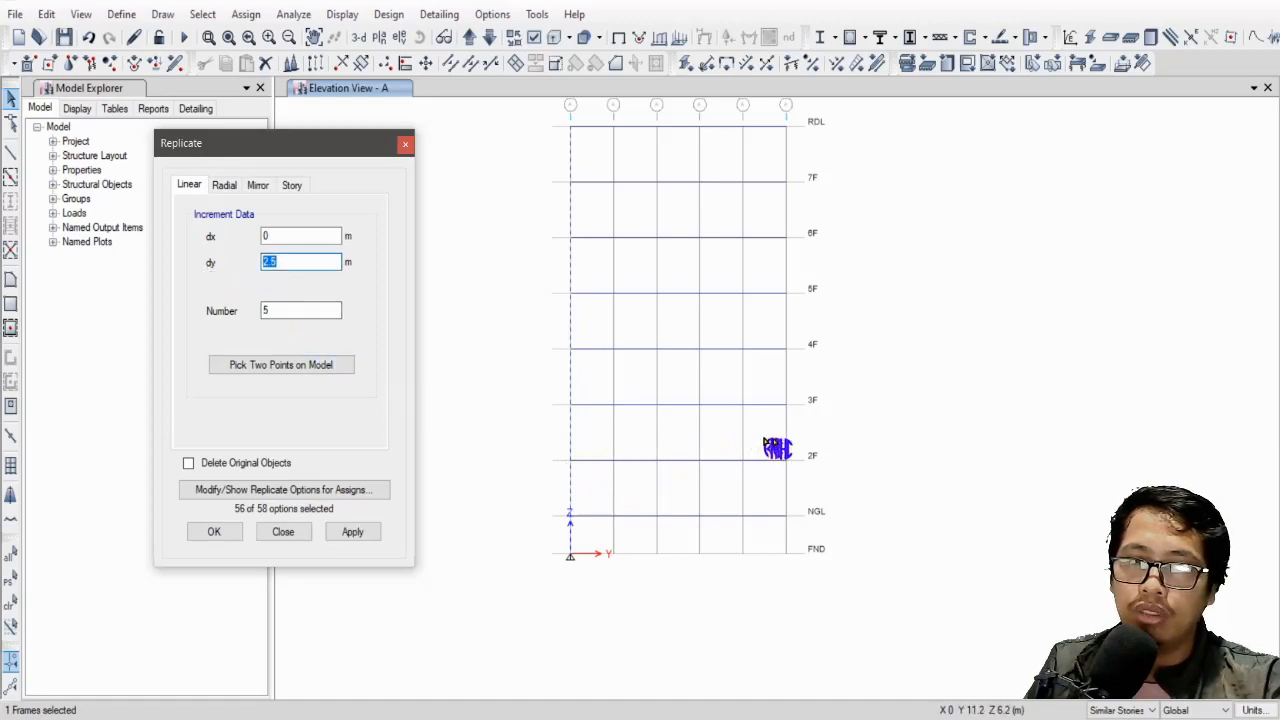
pyautogui.click(360, 532)
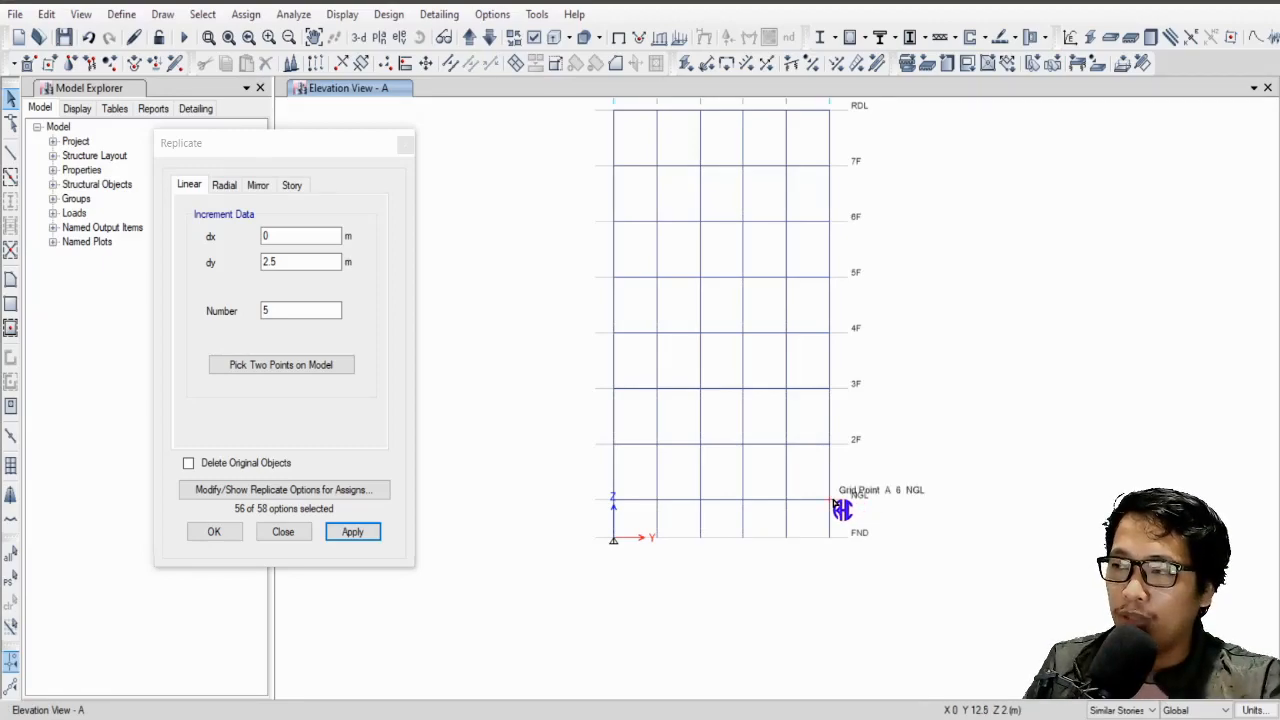
pyautogui.click(285, 532)
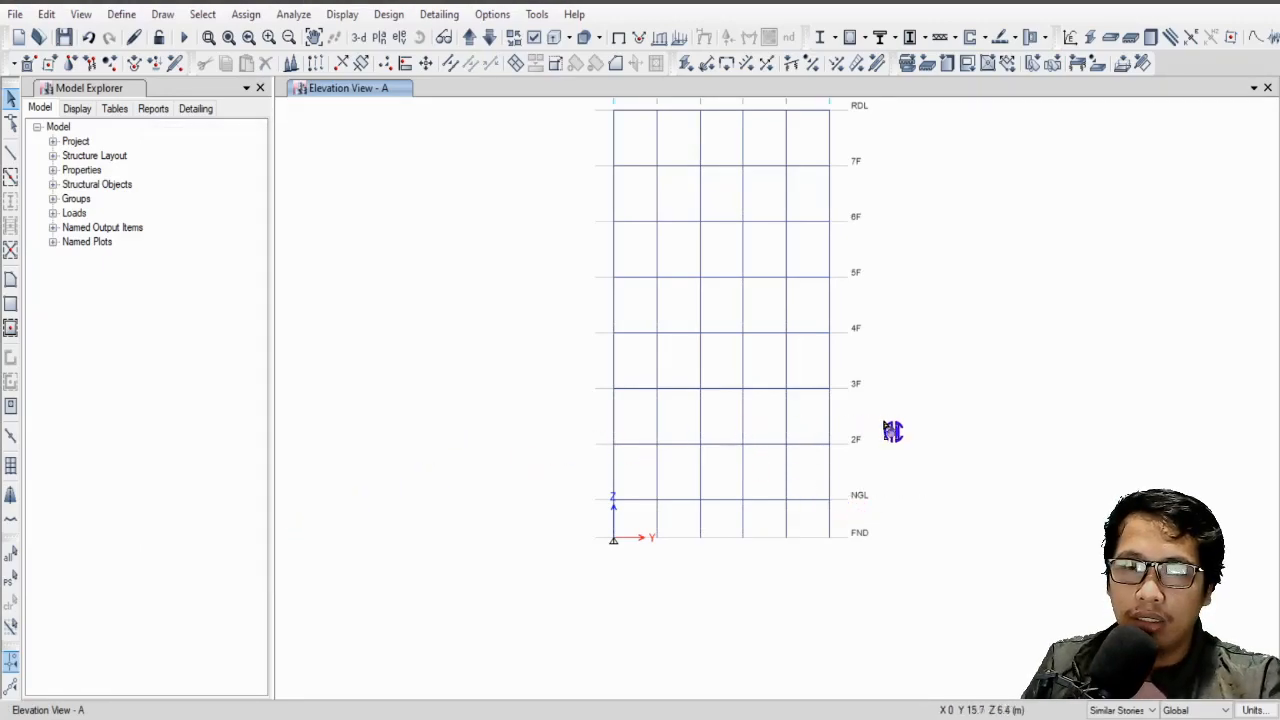
# Select all six columns of elevation A and replicate them in the 3D view with dx 3 m, dy 0 and number 2.
pyautogui.moveTo(843, 456); pyautogui.dragTo(583, 445)
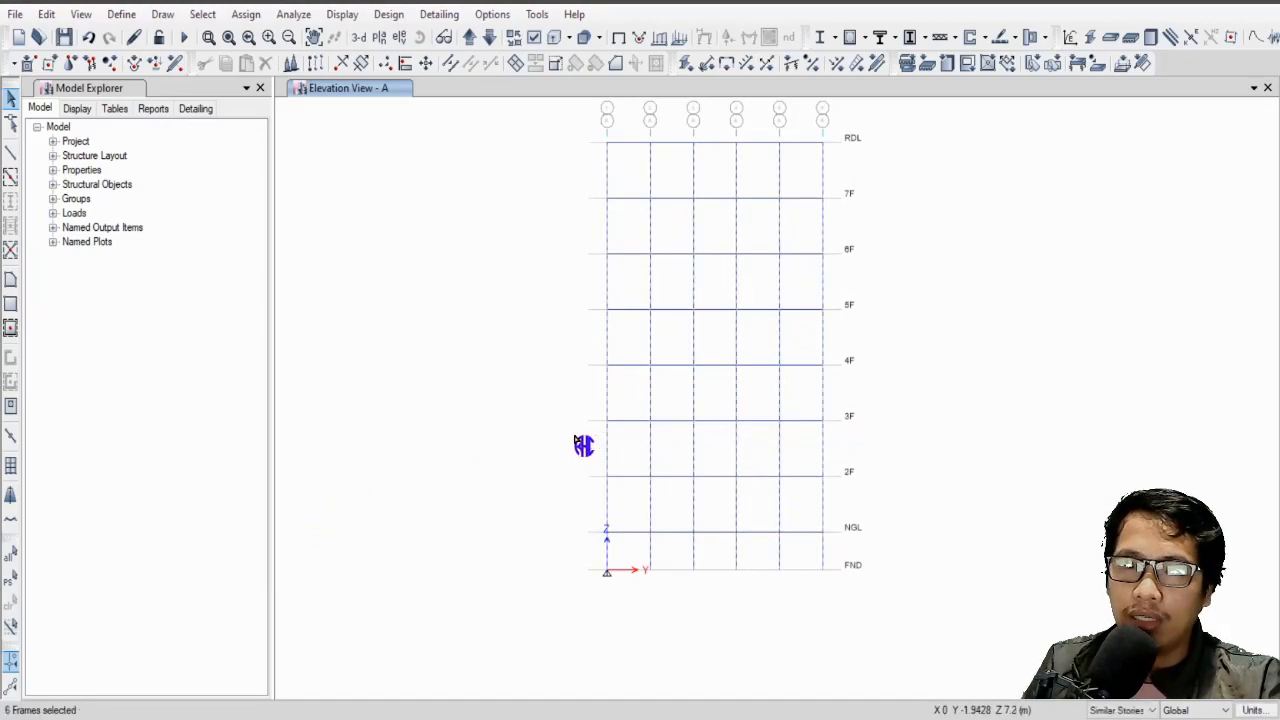
pyautogui.click(359, 42)
pyautogui.keyDown('shift'); pyautogui.moveTo(1009, 541); pyautogui.dragTo(808, 577, button='middle'); pyautogui.keyUp('shift')
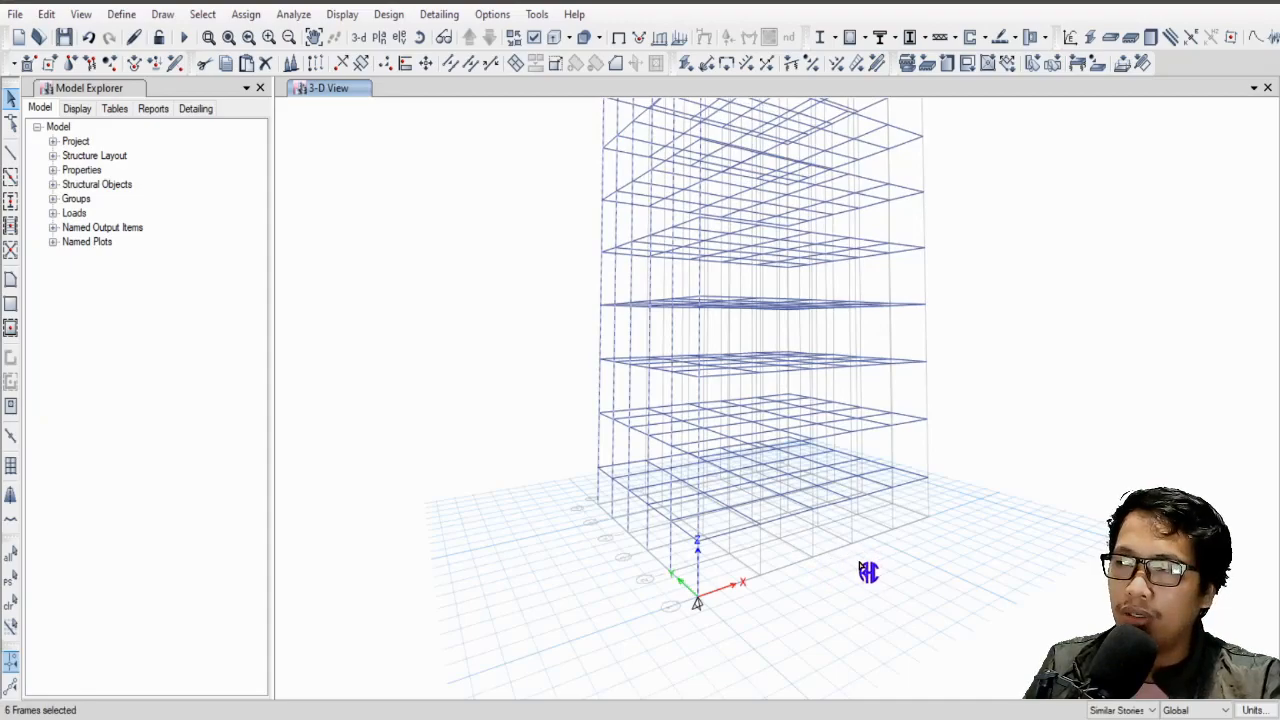
pyautogui.keyDown('shift'); pyautogui.moveTo(869, 572); pyautogui.dragTo(849, 574, button='middle'); pyautogui.keyUp('shift')
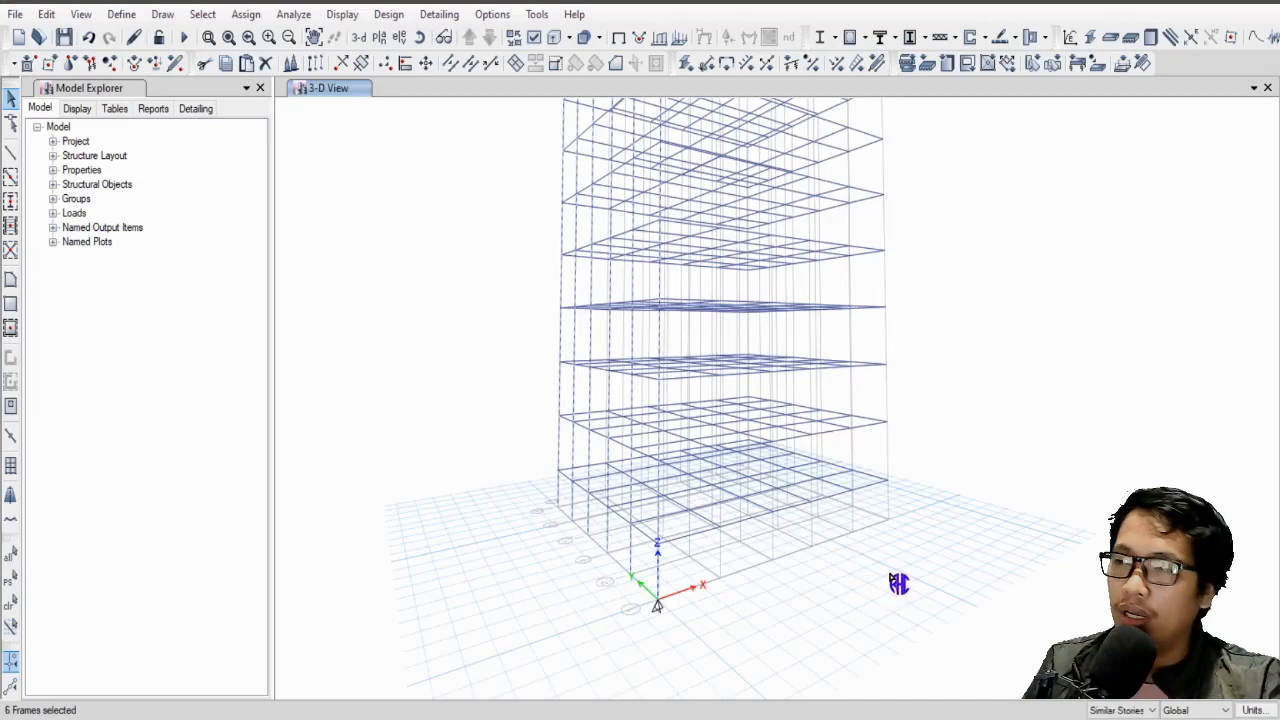
pyautogui.keyDown('shift'); pyautogui.moveTo(897, 580); pyautogui.dragTo(851, 571, button='middle'); pyautogui.keyUp('shift')
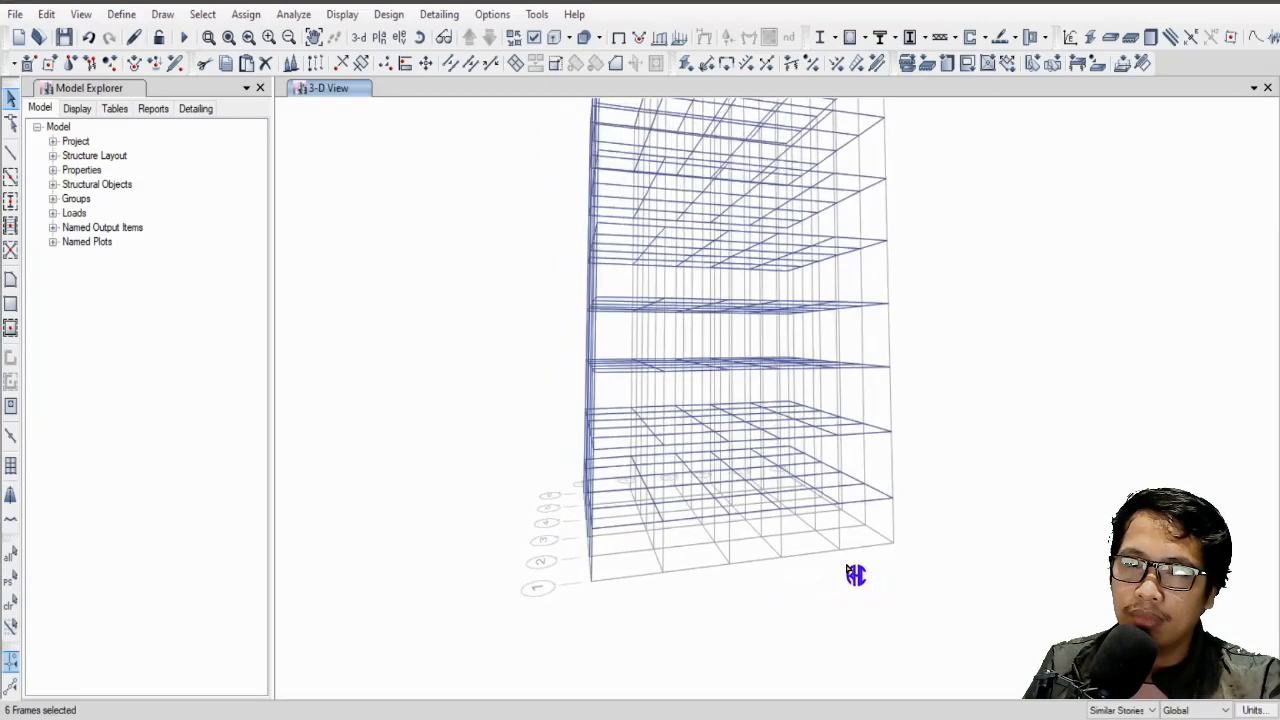
pyautogui.scroll(3, 686, 617)
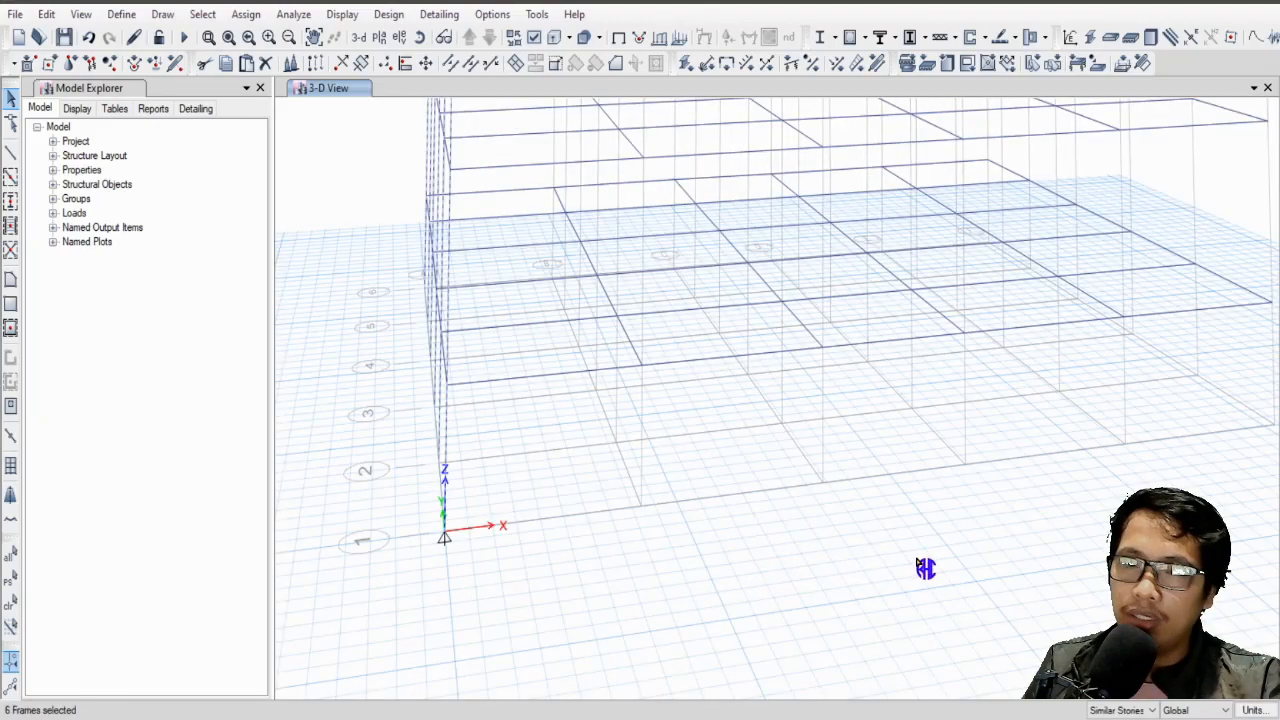
pyautogui.scroll(2, 876, 594)
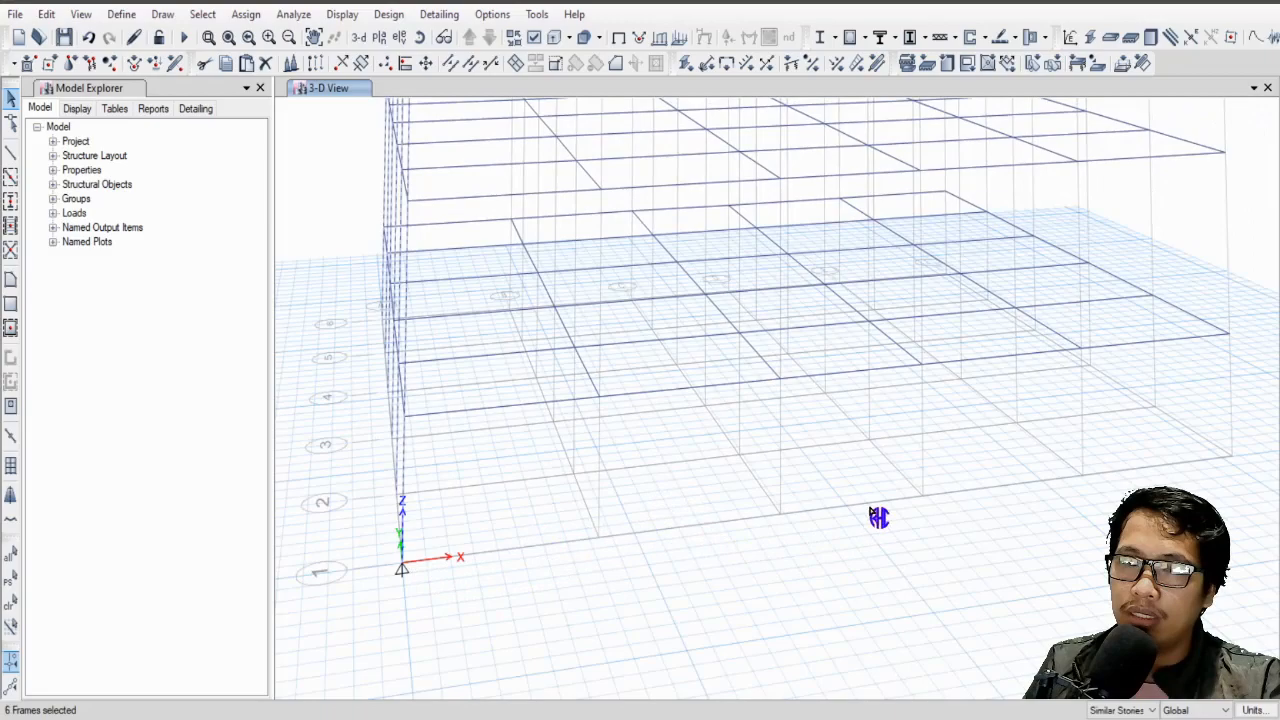
pyautogui.moveTo(600, 516); pyautogui.dragTo(717, 546)
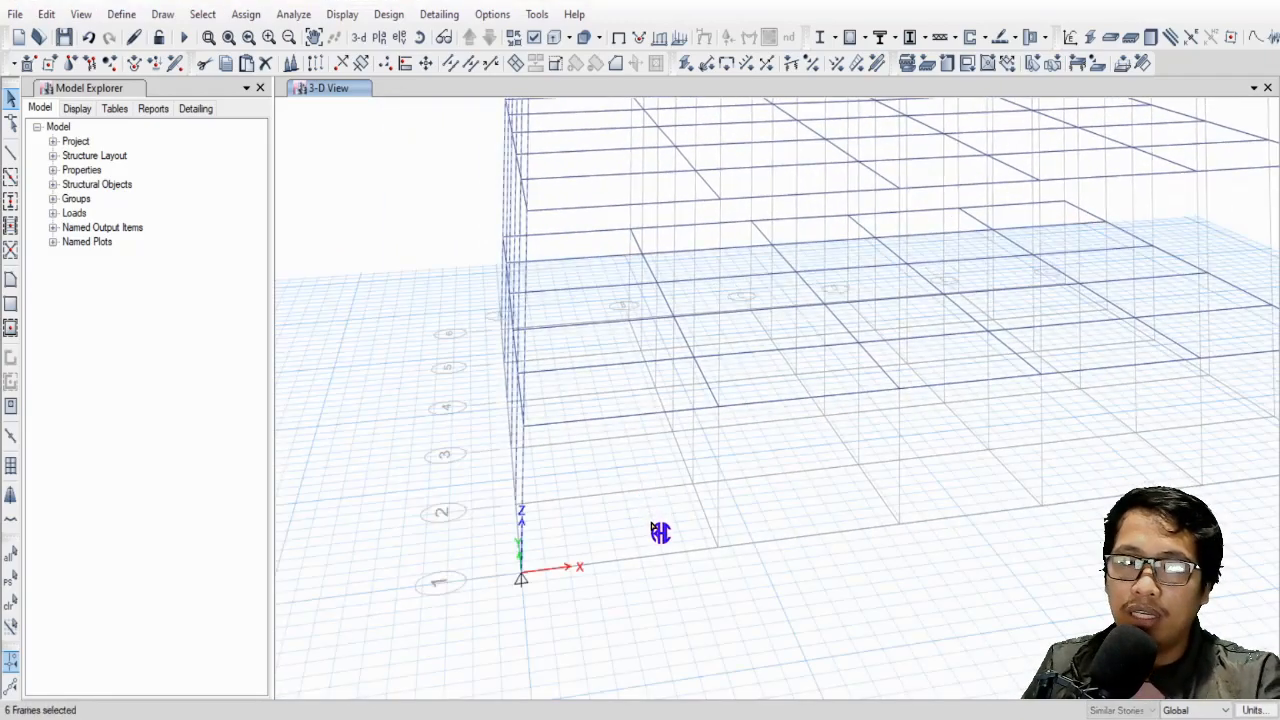
pyautogui.hotkey('ctrl', 'r')
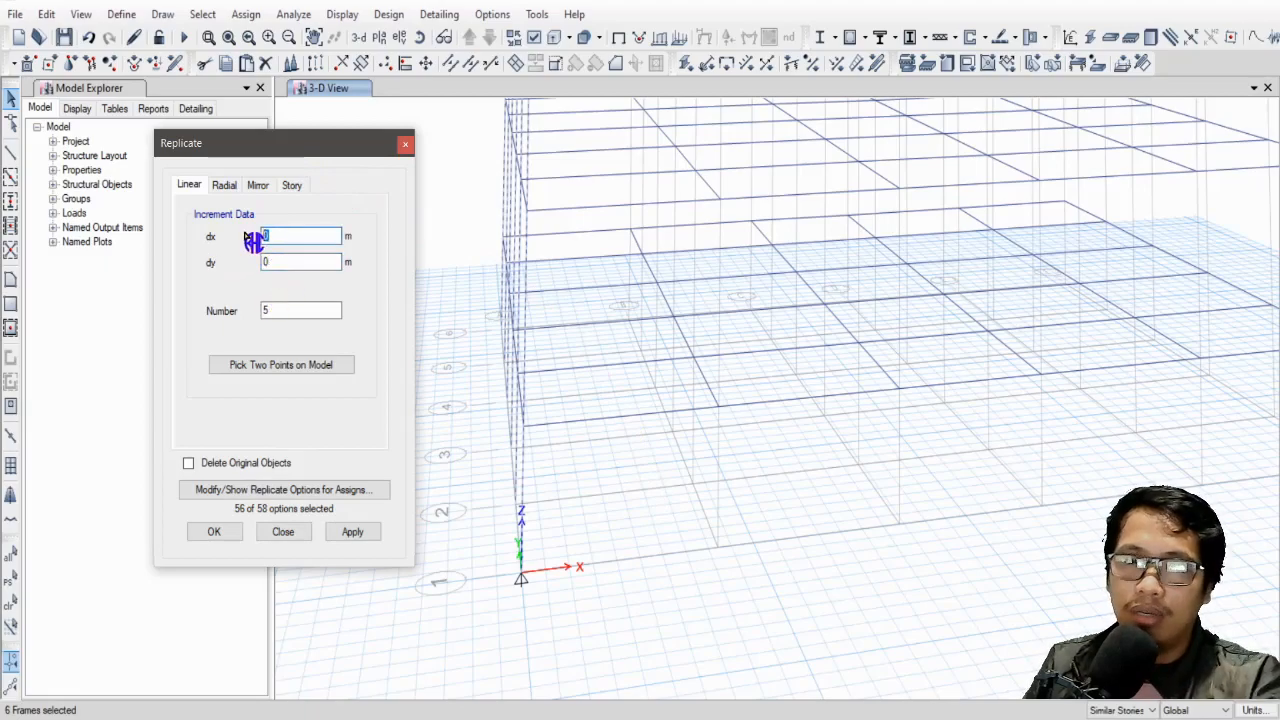
pyautogui.write('3')
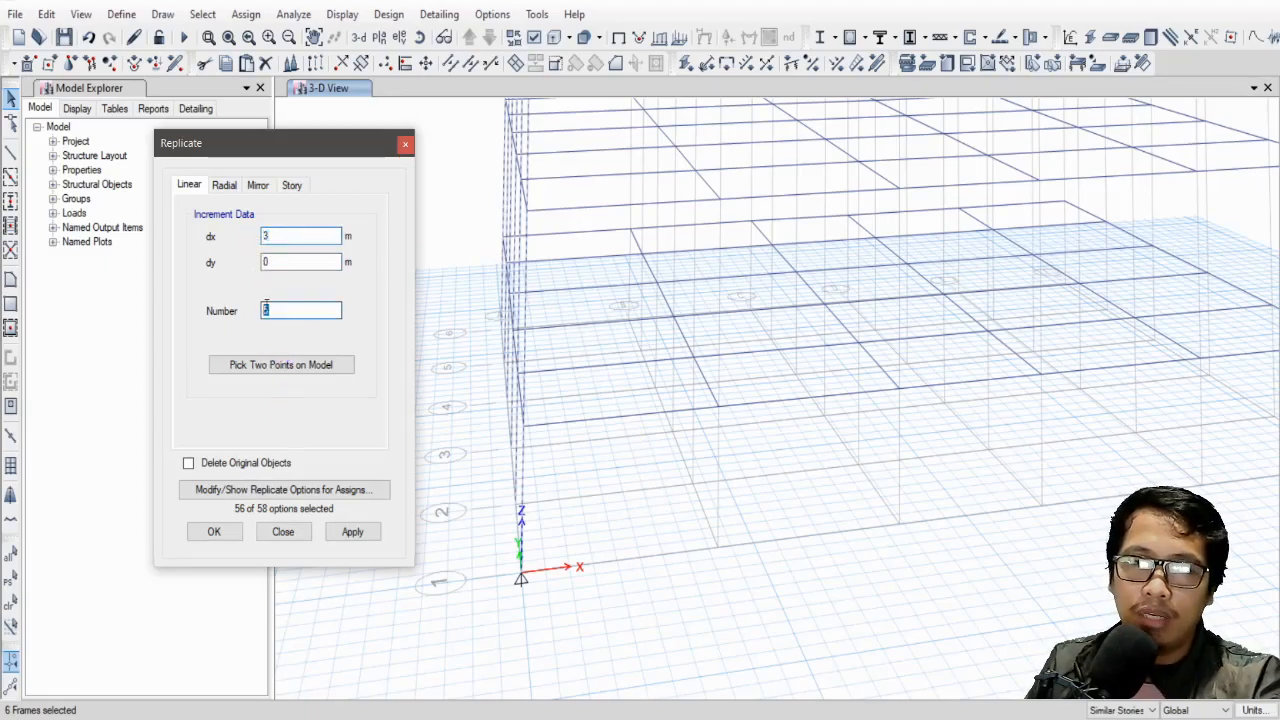
pyautogui.doubleClick(270, 308)
pyautogui.write('2')
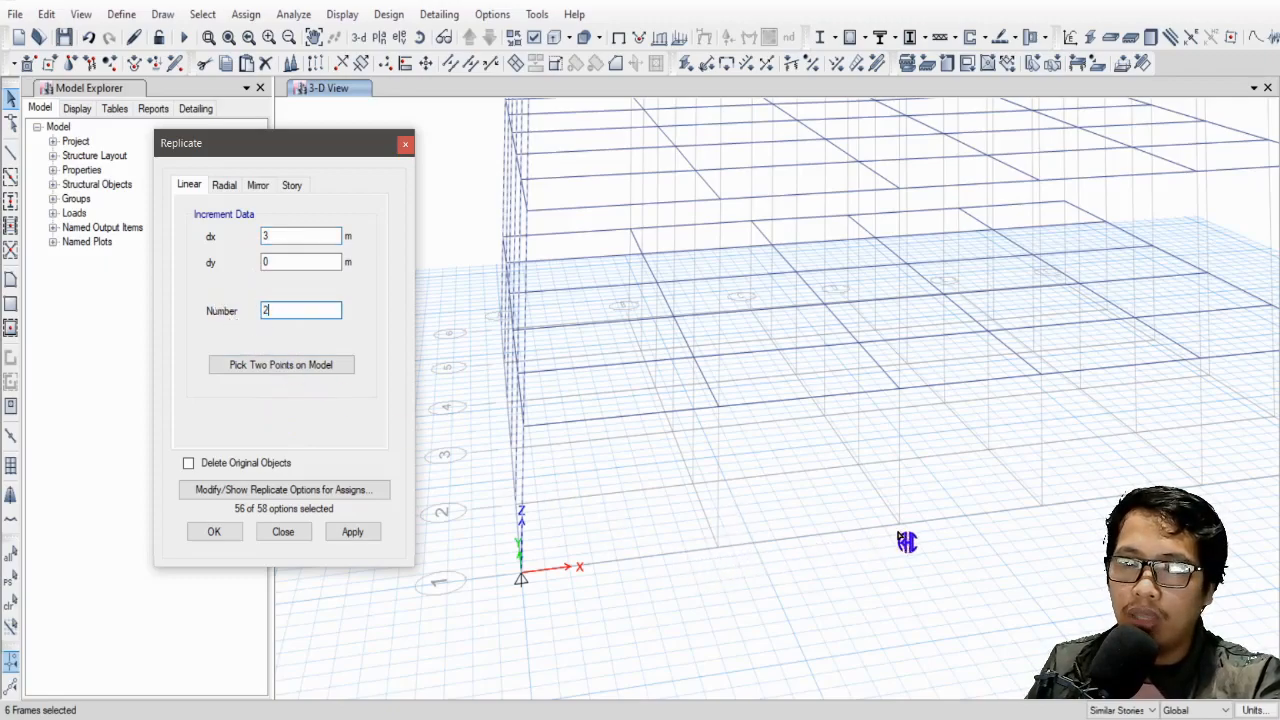
pyautogui.click(366, 534)
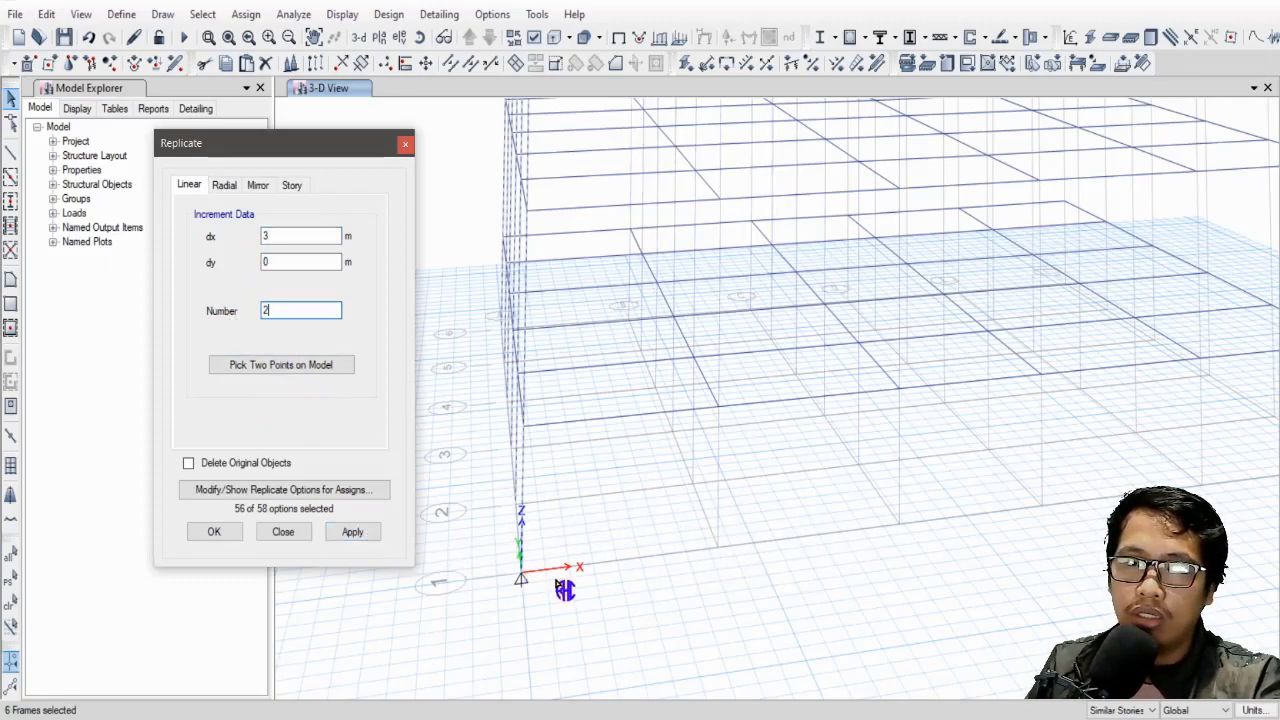
pyautogui.click(362, 533)
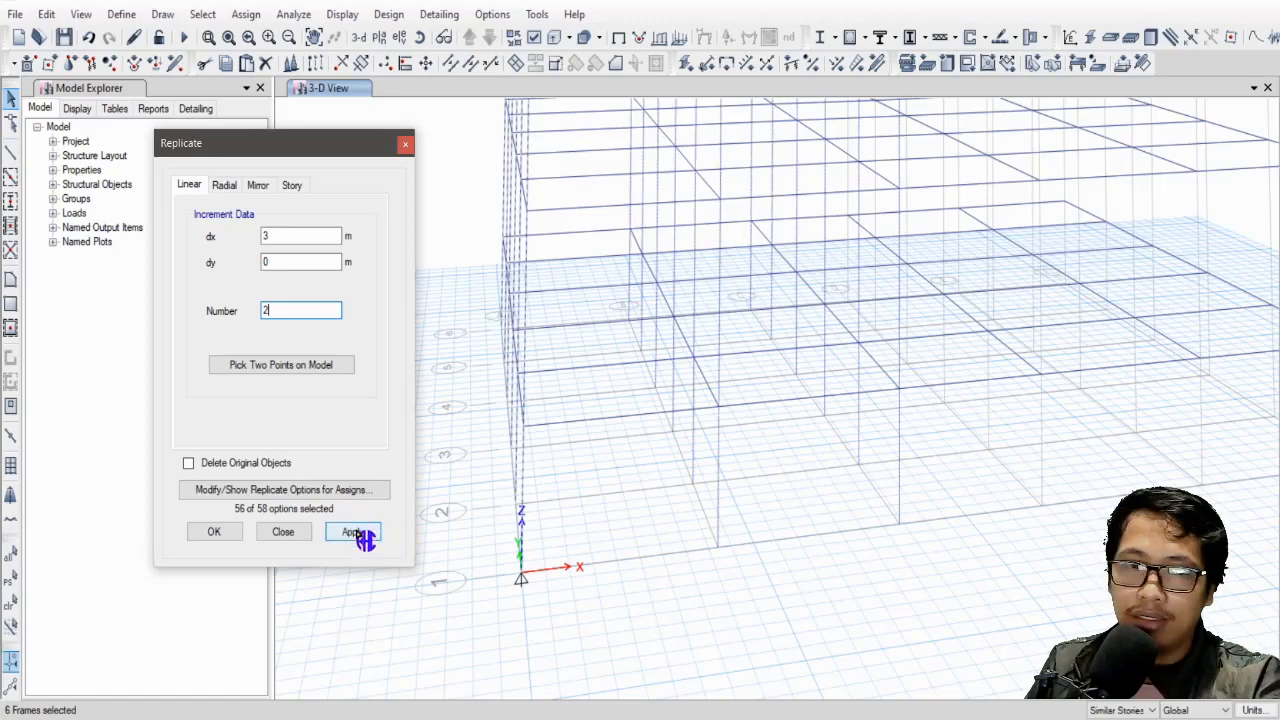
pyautogui.click(356, 533)
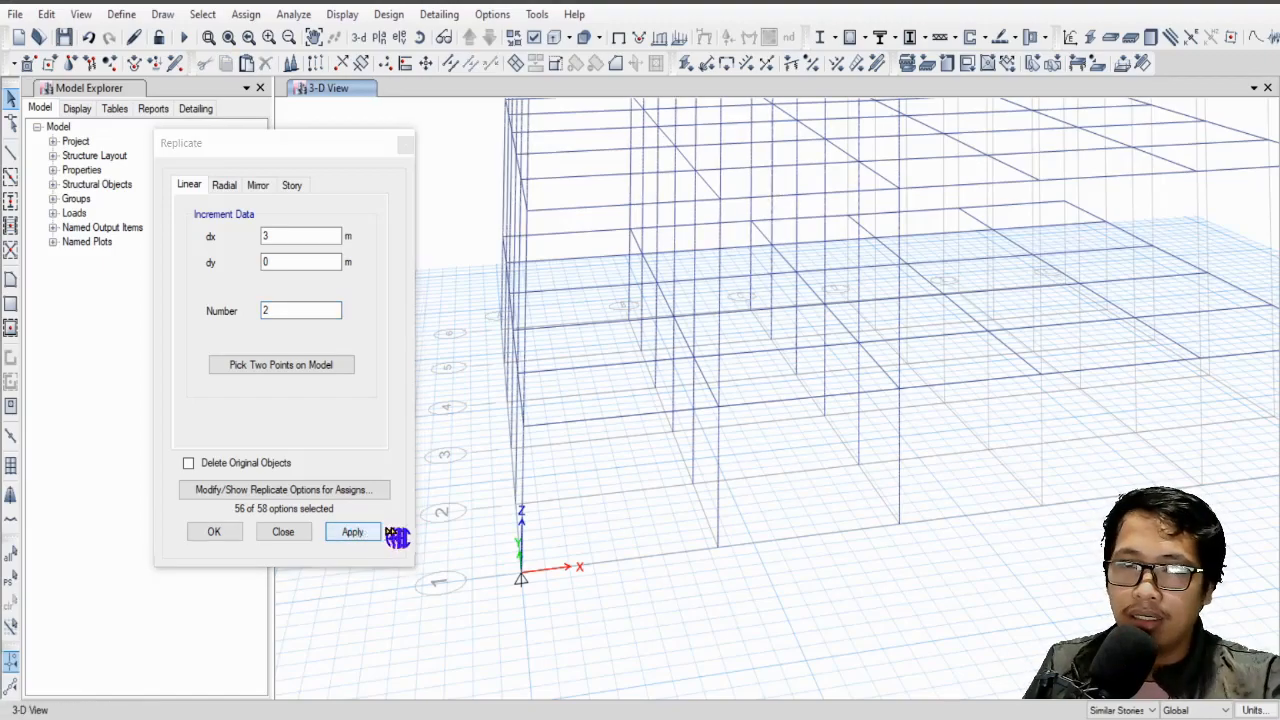
# Select the six columns on grid line C and replicate them with dx 2.5 m, dy 0 and number 1.
pyautogui.keyDown('shift'); pyautogui.moveTo(989, 521); pyautogui.dragTo(790, 529, button='middle'); pyautogui.keyUp('shift')
pyautogui.moveTo(786, 529); pyautogui.dragTo(684, 358)
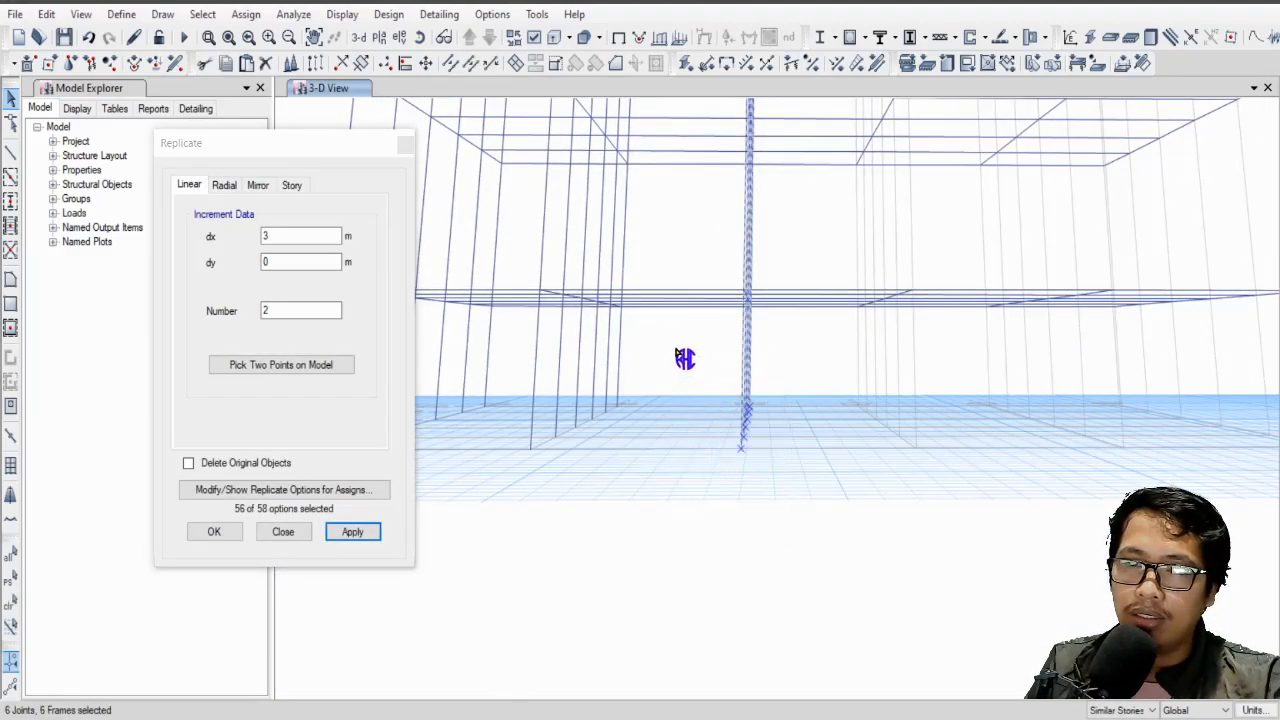
pyautogui.click(268, 235)
pyautogui.write('2.5')
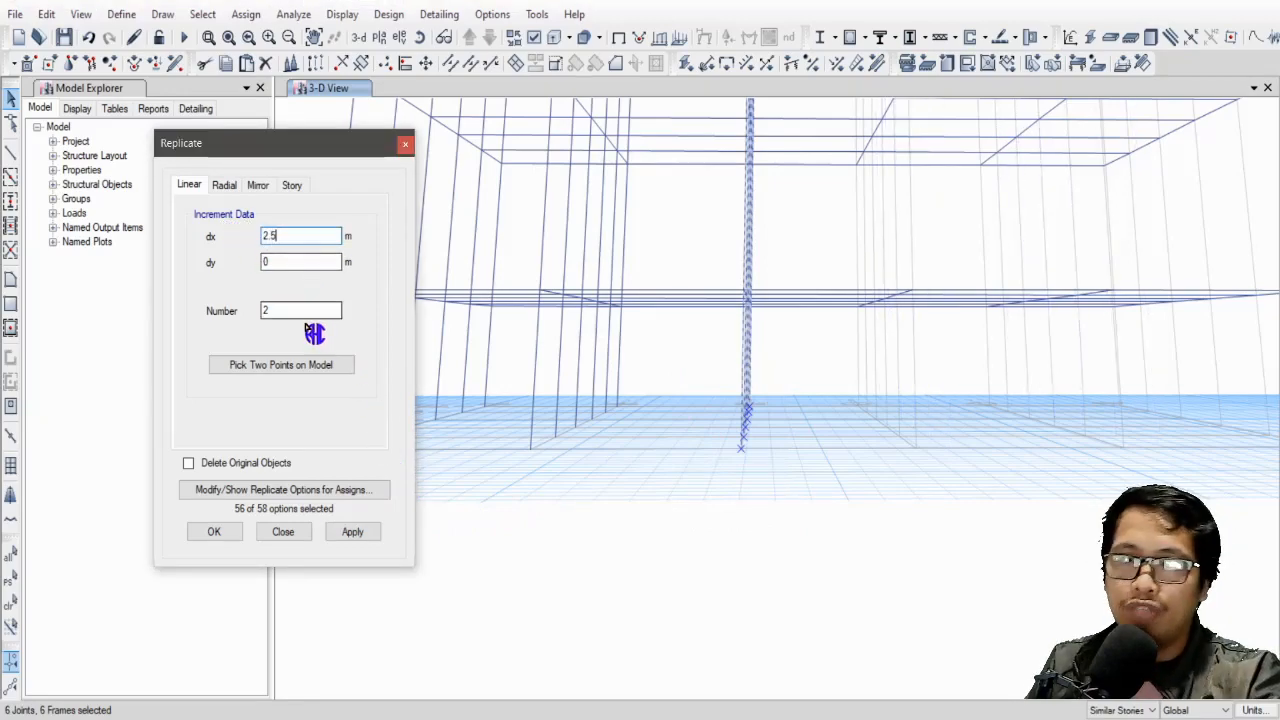
pyautogui.write('1')
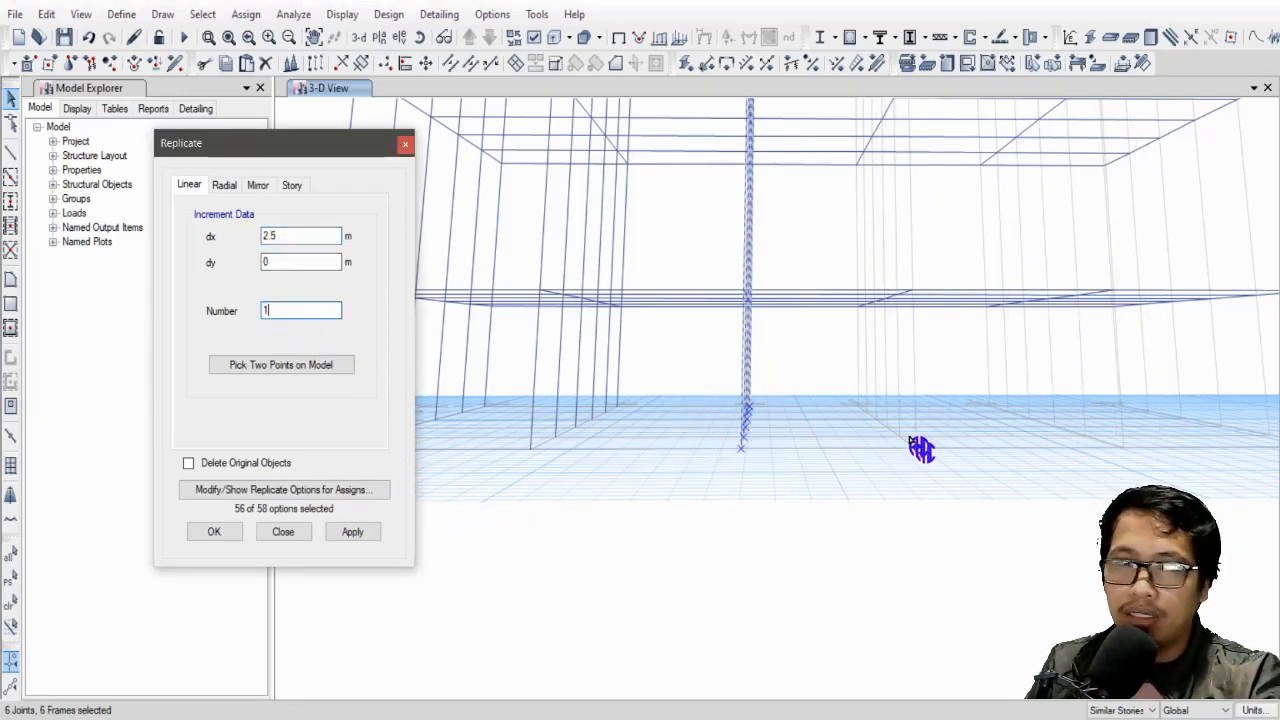
pyautogui.click(355, 533)
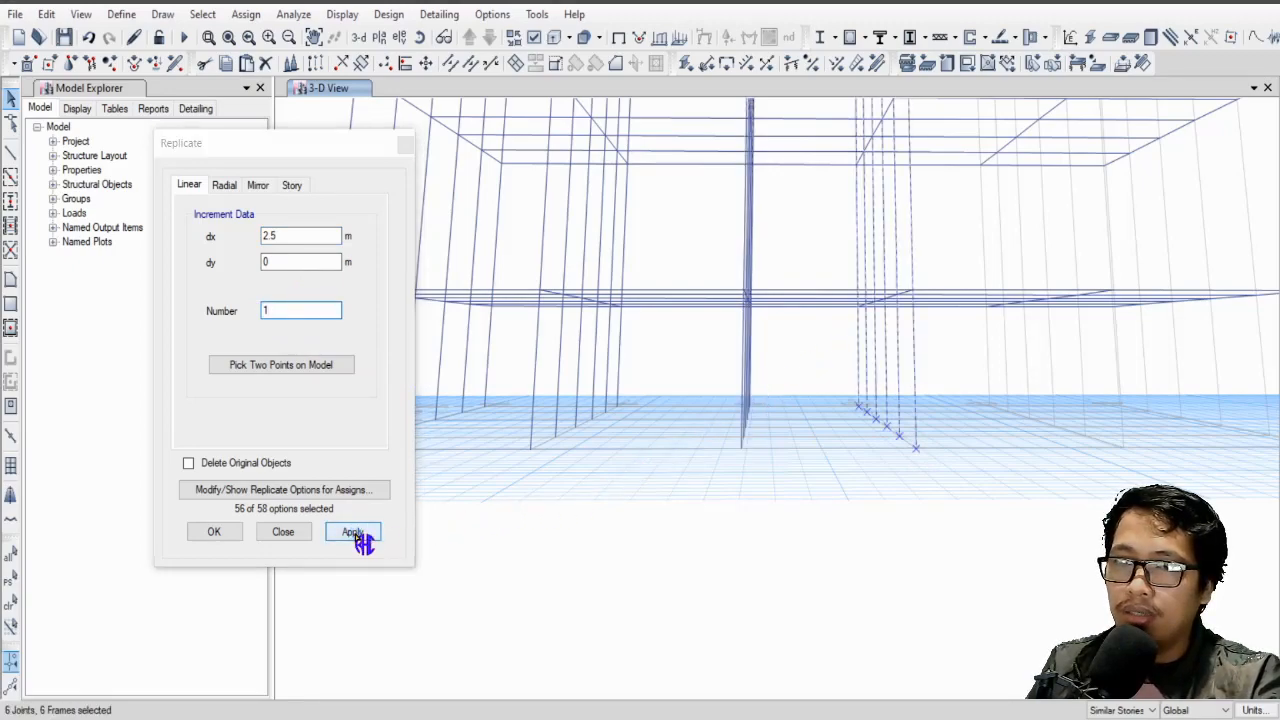
# Select the six columns on grid line D and replicate them with dx 3 m, dy 0 and number 2.
pyautogui.moveTo(936, 376); pyautogui.dragTo(829, 338)
pyautogui.moveTo(1084, 399); pyautogui.dragTo(857, 440, button='middle')
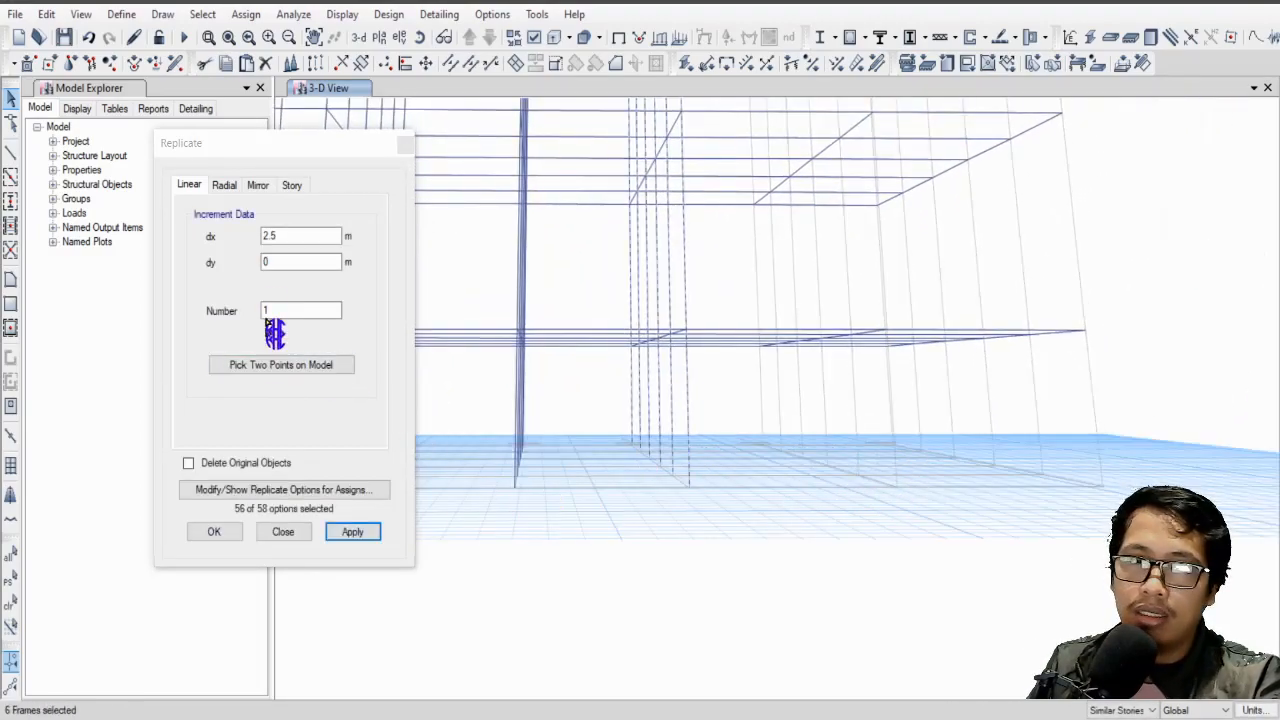
pyautogui.click(205, 233)
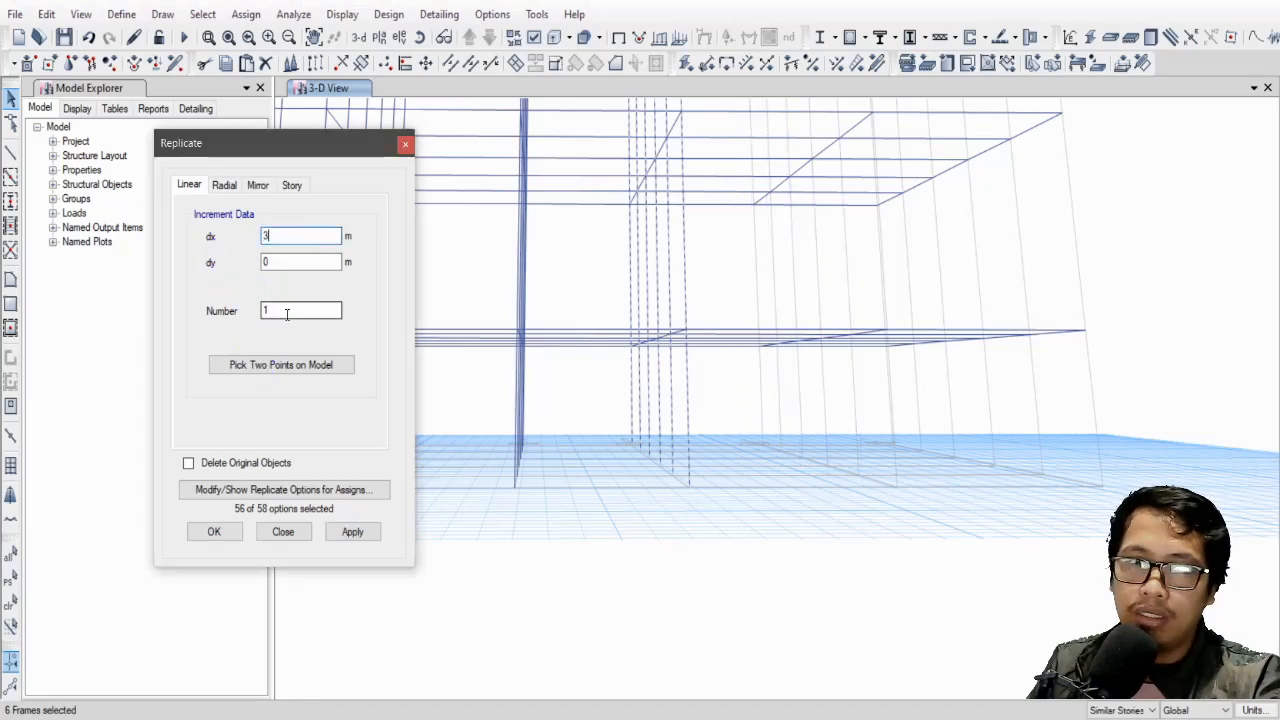
pyautogui.write('2')
pyautogui.click(352, 532)
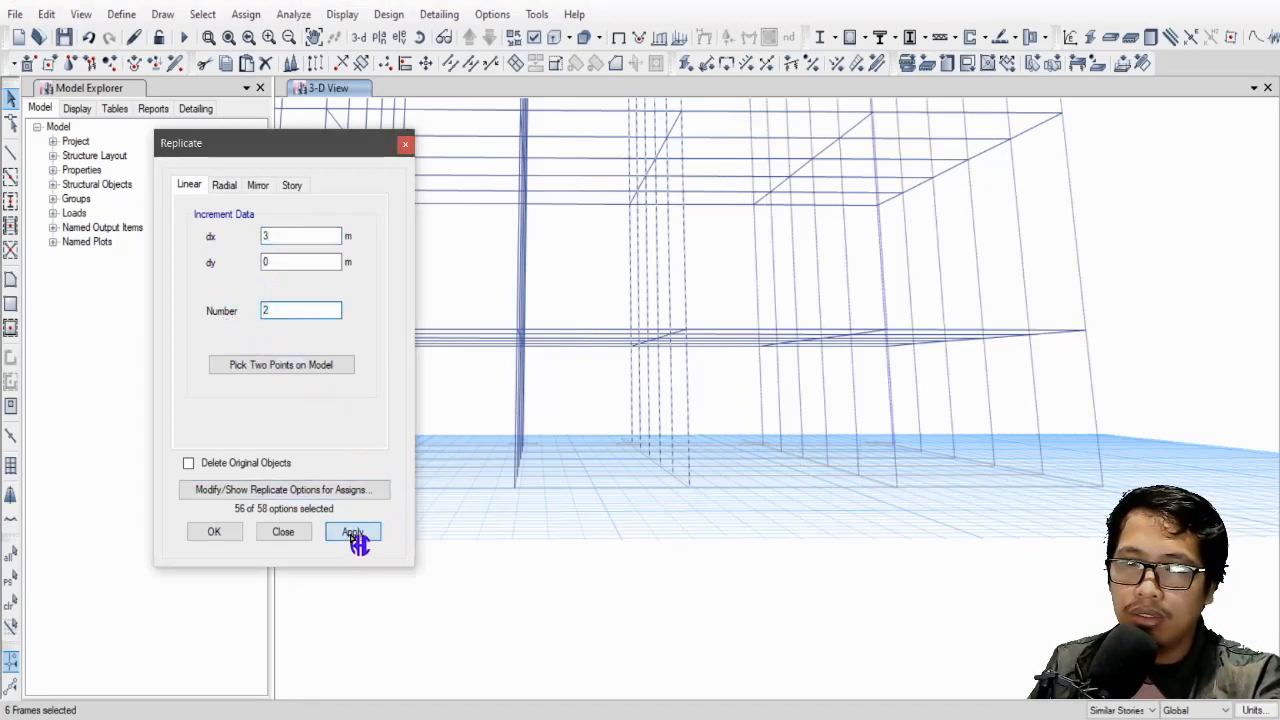
pyautogui.click(283, 533)
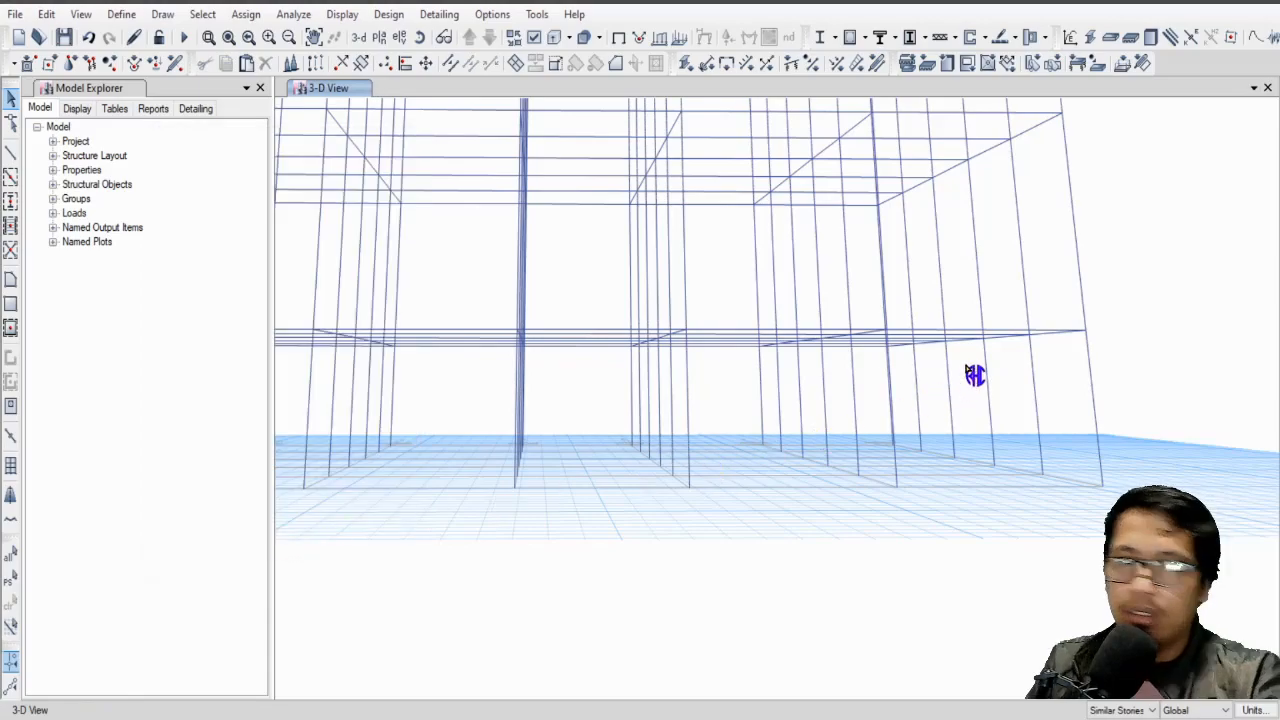
# Select all base joints and assign pinned restraints with translation X, Y and Z fixed and all rotations free.
pyautogui.scroll(-3, 972, 375)
pyautogui.moveTo(969, 458); pyautogui.dragTo(570, 396, button='middle')
pyautogui.moveTo(508, 396); pyautogui.dragTo(995, 468)
pyautogui.click(247, 16)
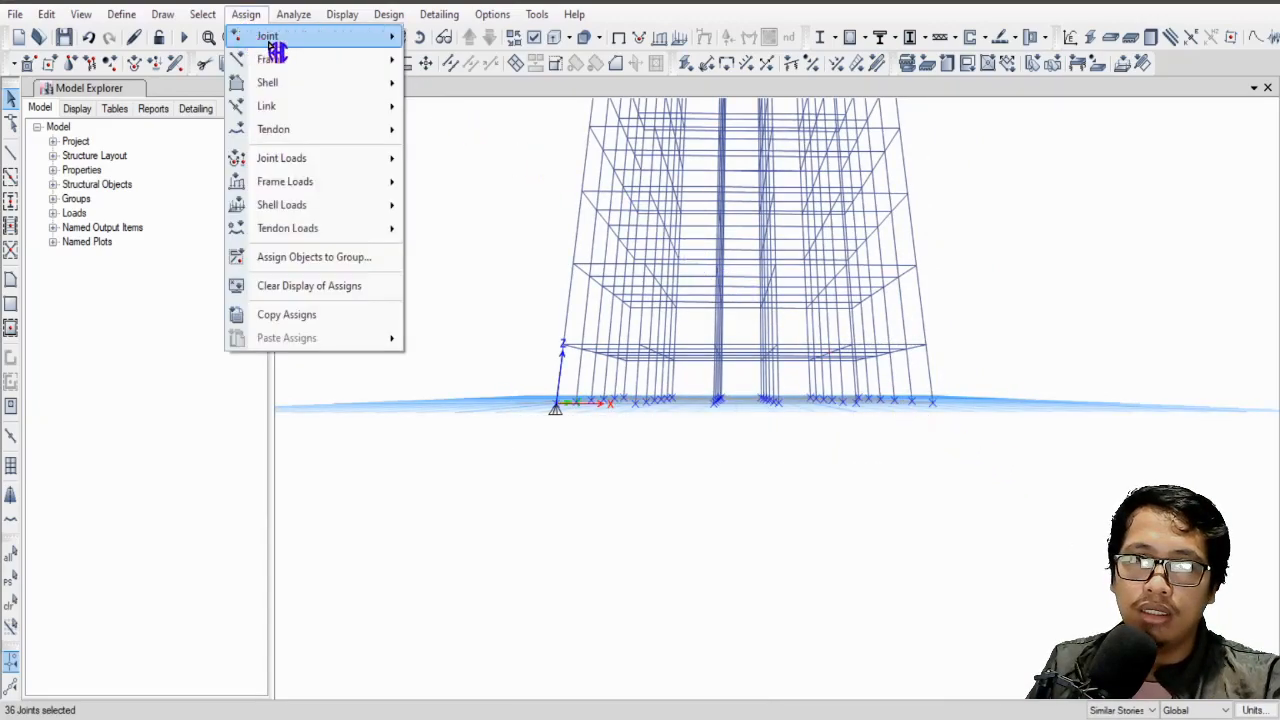
pyautogui.moveTo(360, 38)
pyautogui.click(484, 38)
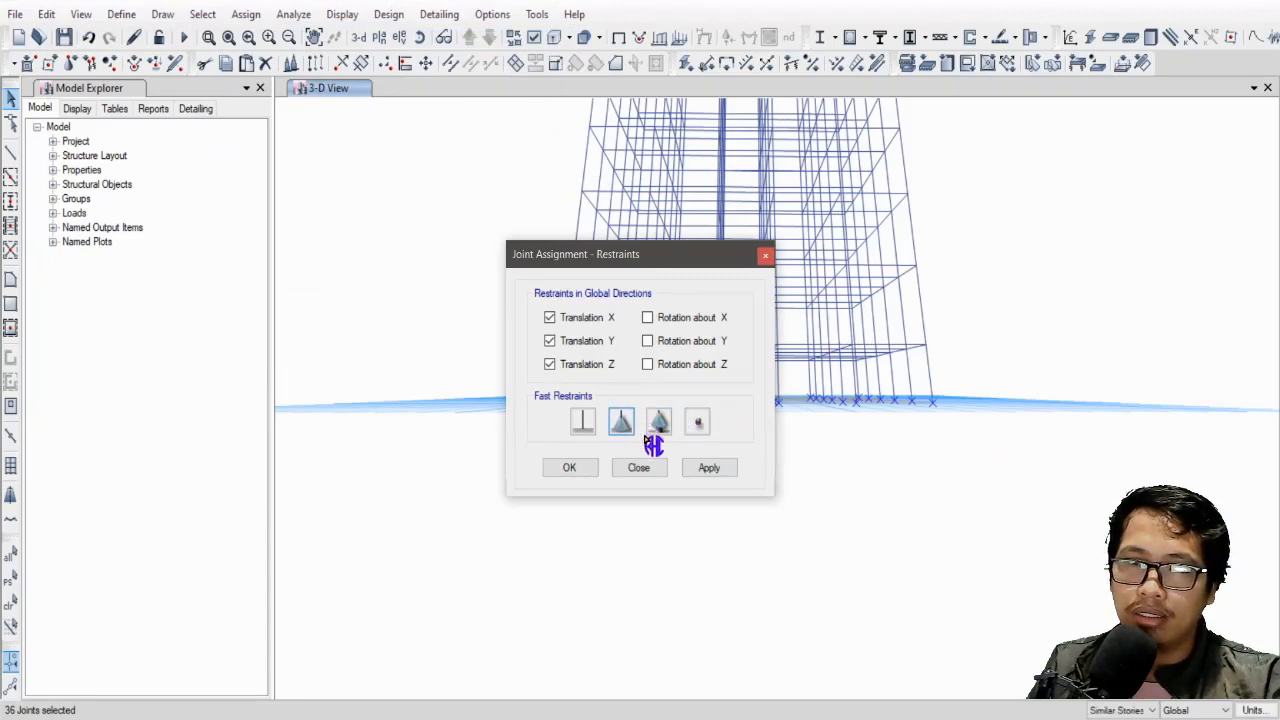
pyautogui.click(708, 467)
pyautogui.click(572, 468)
# Examine the replicated columns and their pinned base supports from several angles in the 3D view.
pyautogui.moveTo(583, 472); pyautogui.dragTo(824, 416)
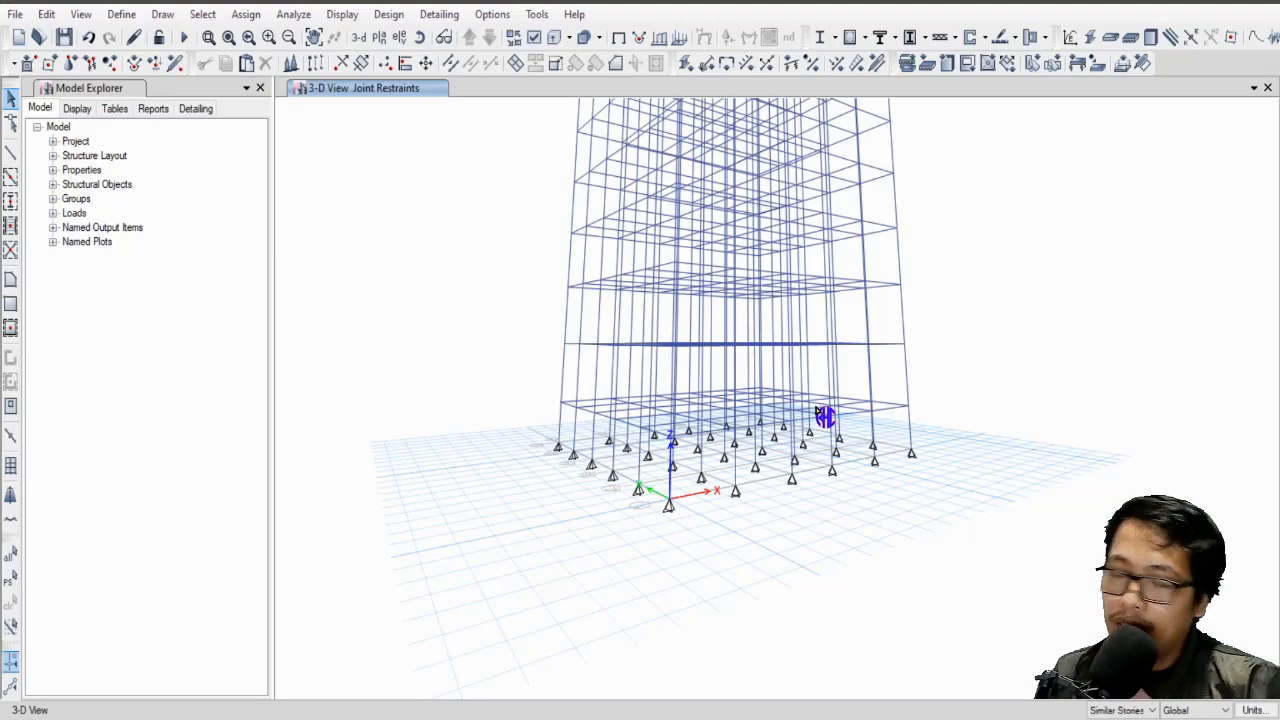
pyautogui.moveTo(826, 372); pyautogui.dragTo(789, 416, button='middle')
pyautogui.moveTo(714, 374); pyautogui.dragTo(796, 404, button='middle')
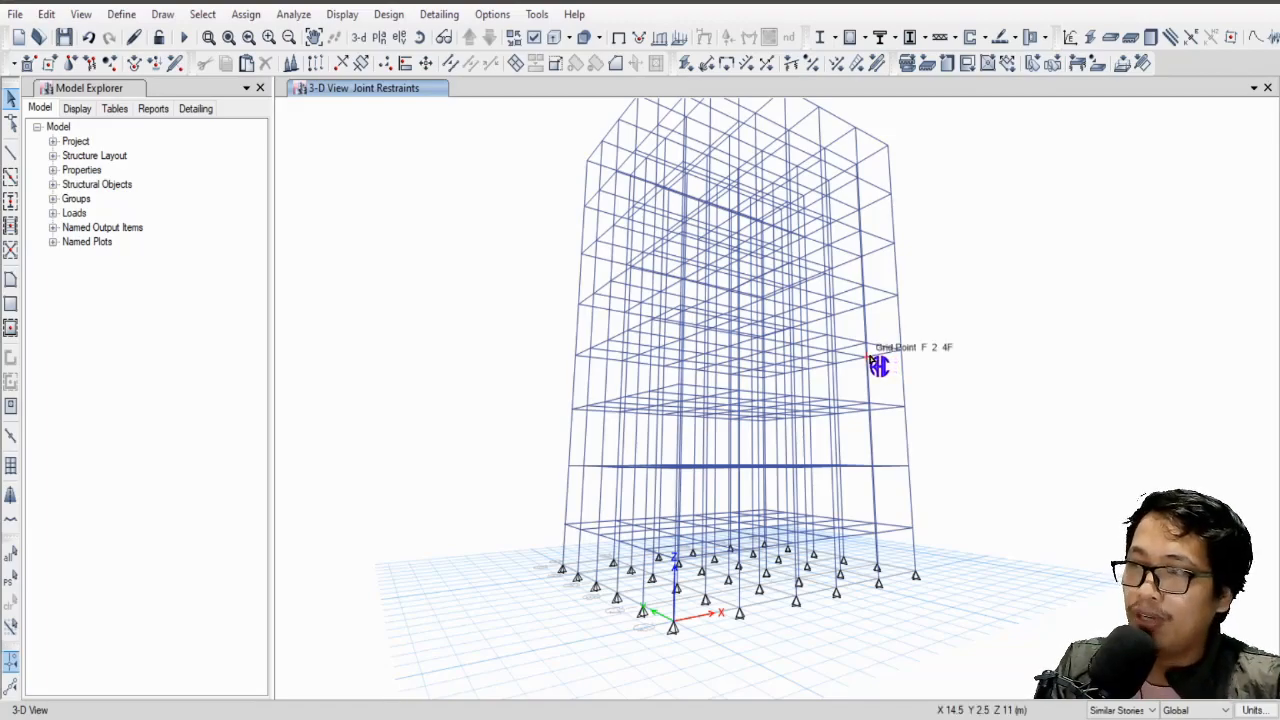
pyautogui.moveTo(875, 437); pyautogui.dragTo(843, 448, button='middle')
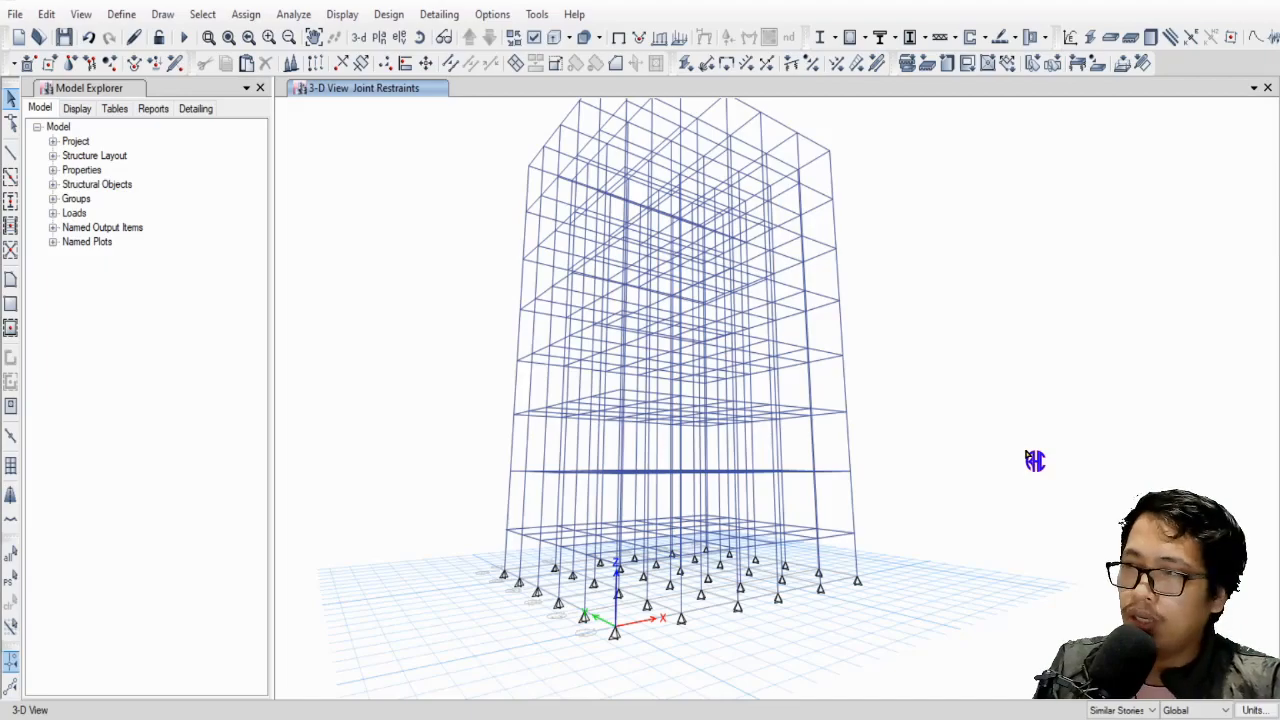
pyautogui.moveTo(865, 464); pyautogui.dragTo(880, 463)
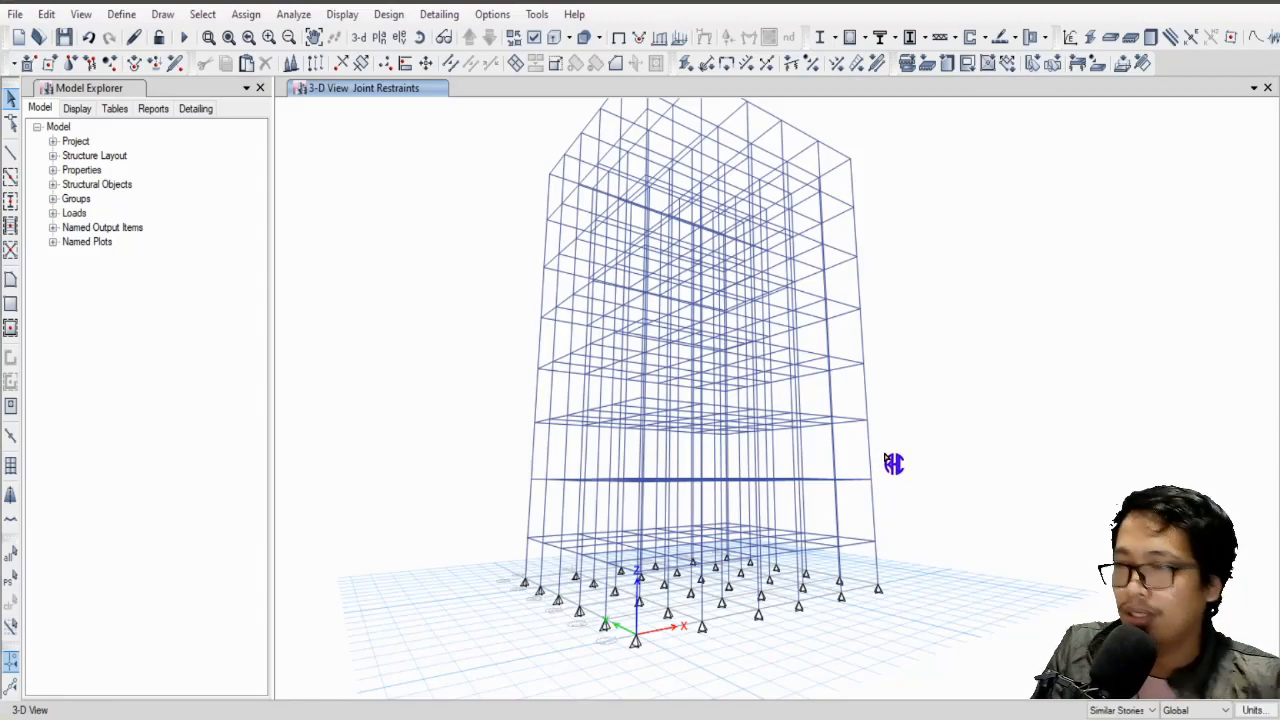
pyautogui.moveTo(867, 463); pyautogui.dragTo(948, 451)
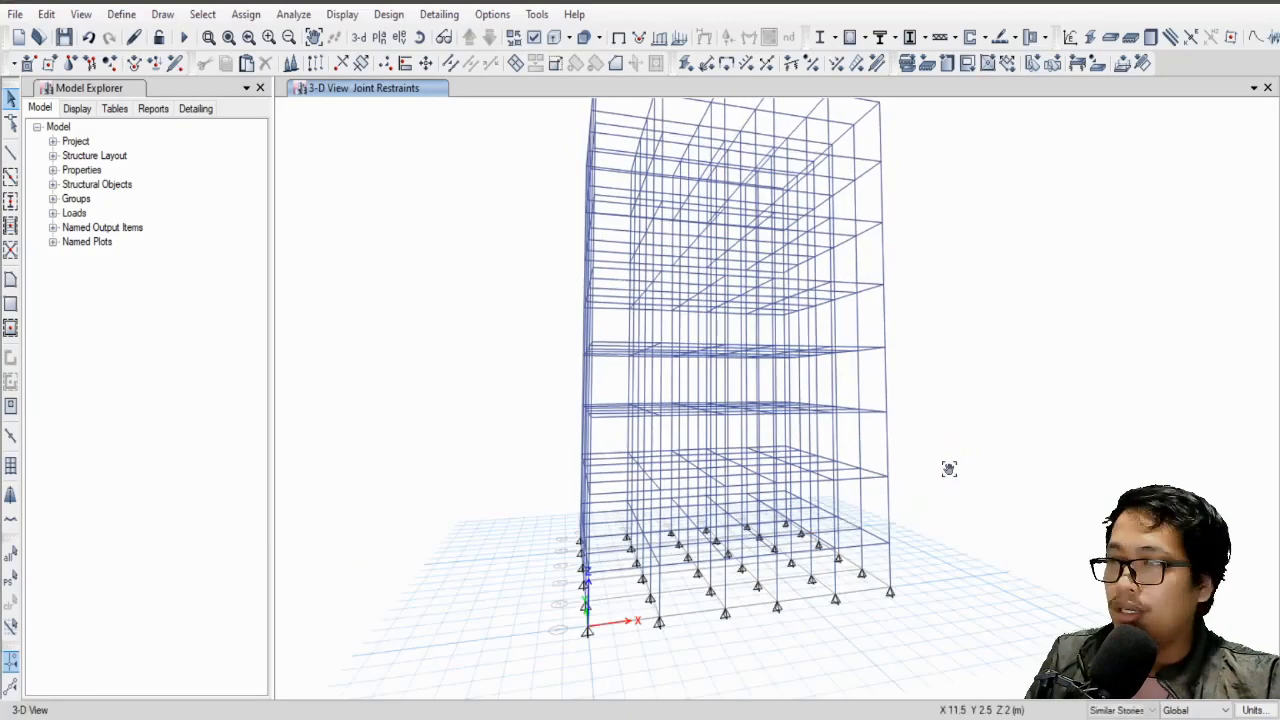
pyautogui.moveTo(949, 467); pyautogui.dragTo(938, 478, button='middle')
pyautogui.moveTo(751, 524); pyautogui.dragTo(804, 530, button='middle')
pyautogui.moveTo(646, 535); pyautogui.dragTo(856, 528)
# Select the whole building model and join its frames.
pyautogui.scroll(-3, 840, 506)
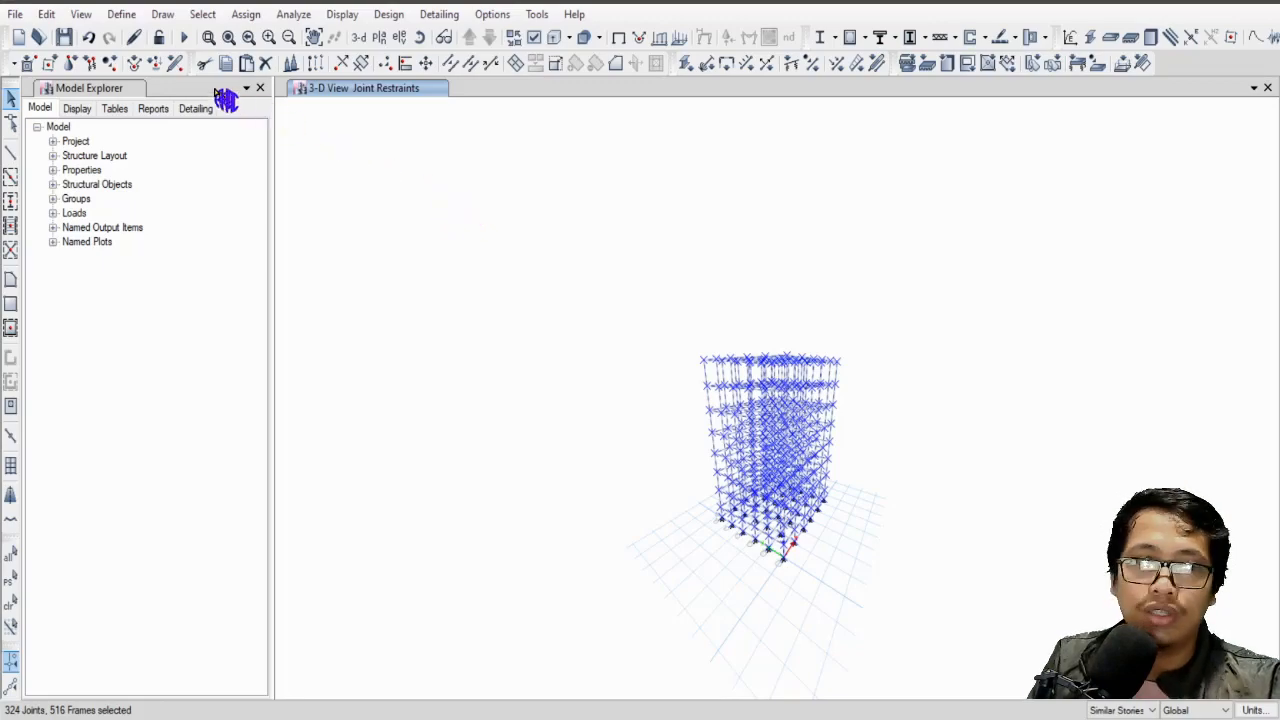
pyautogui.click(47, 15)
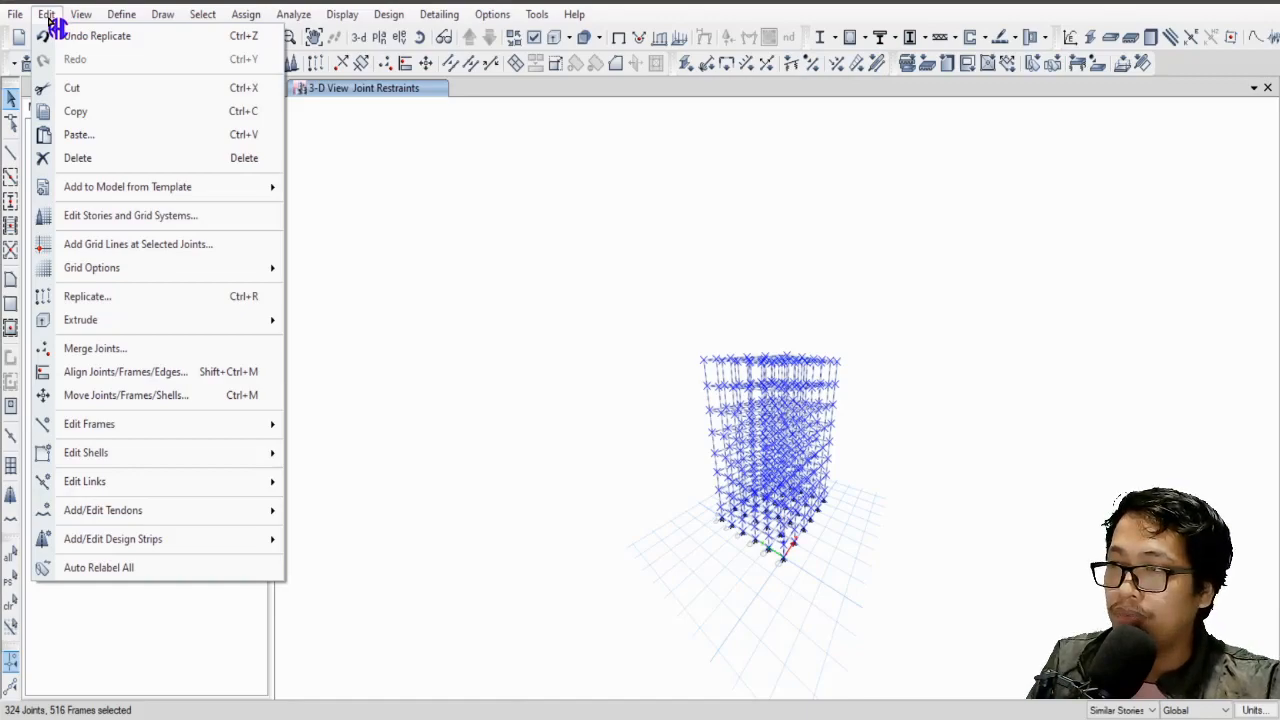
pyautogui.click(491, 91)
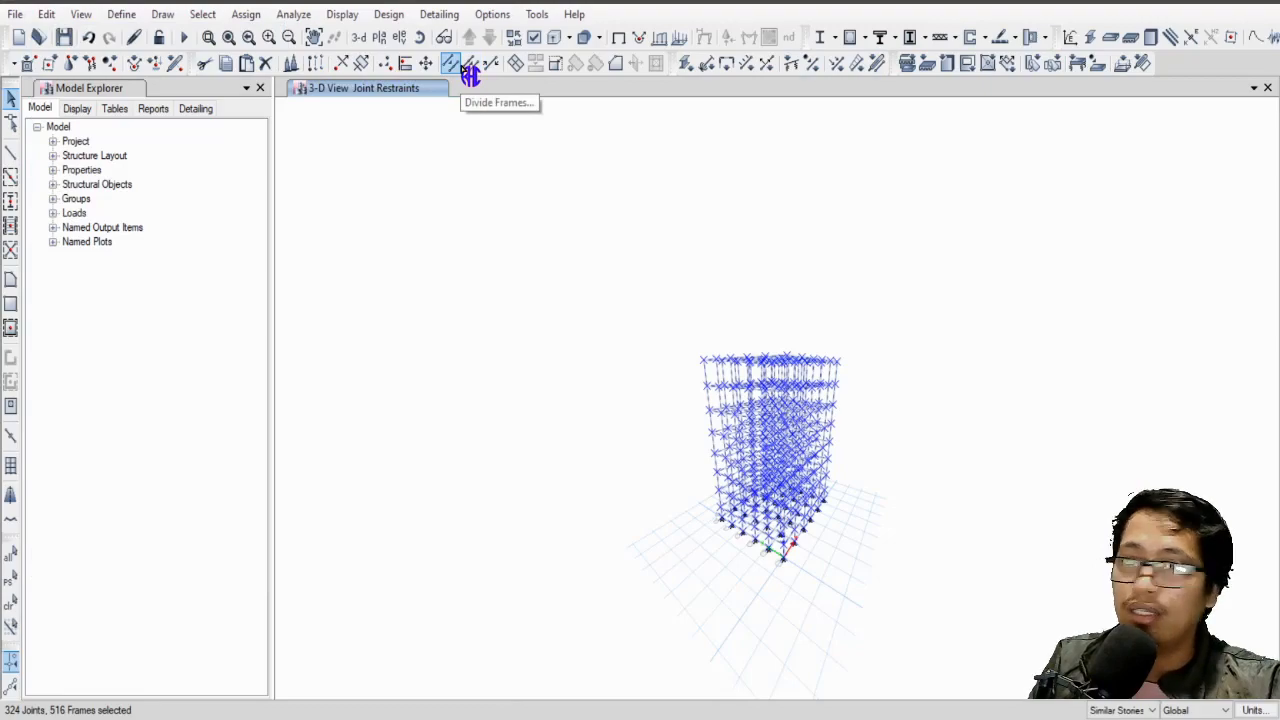
pyautogui.click(462, 67)
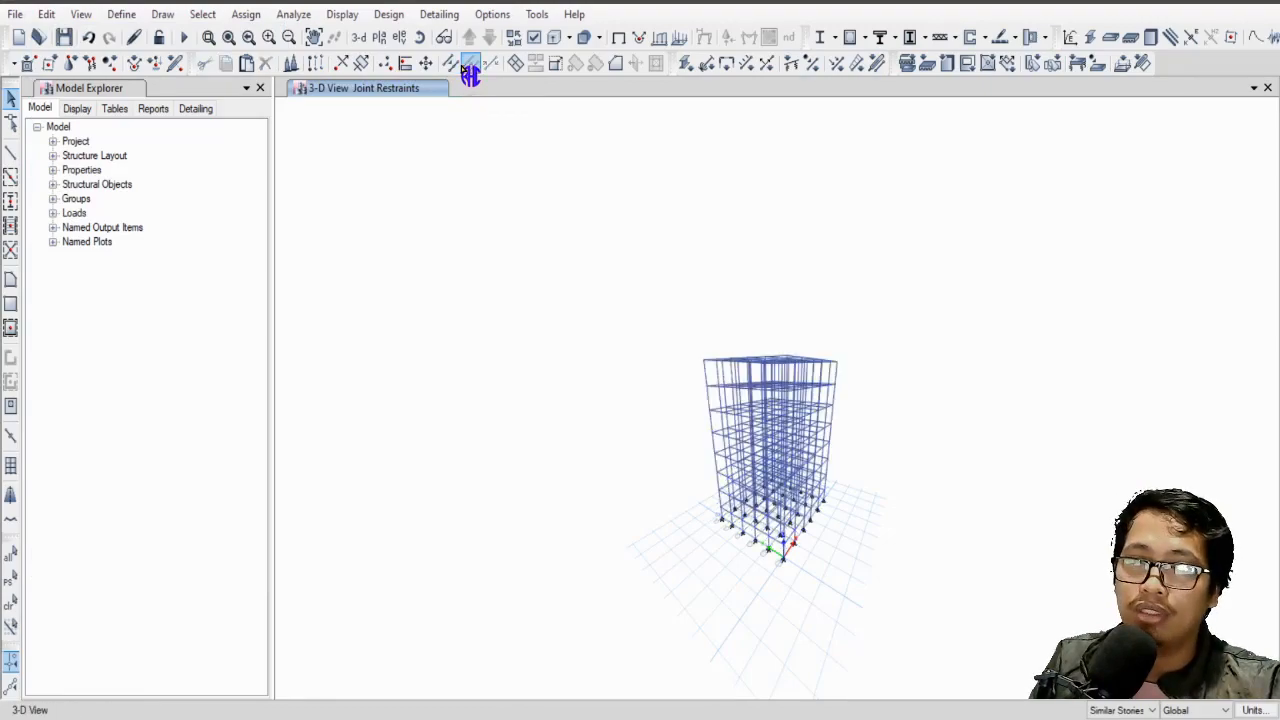
# Select the whole building and divide its frames by breaking them at intersections with visible grid lines.
pyautogui.moveTo(676, 262); pyautogui.dragTo(930, 645)
pyautogui.click(457, 67)
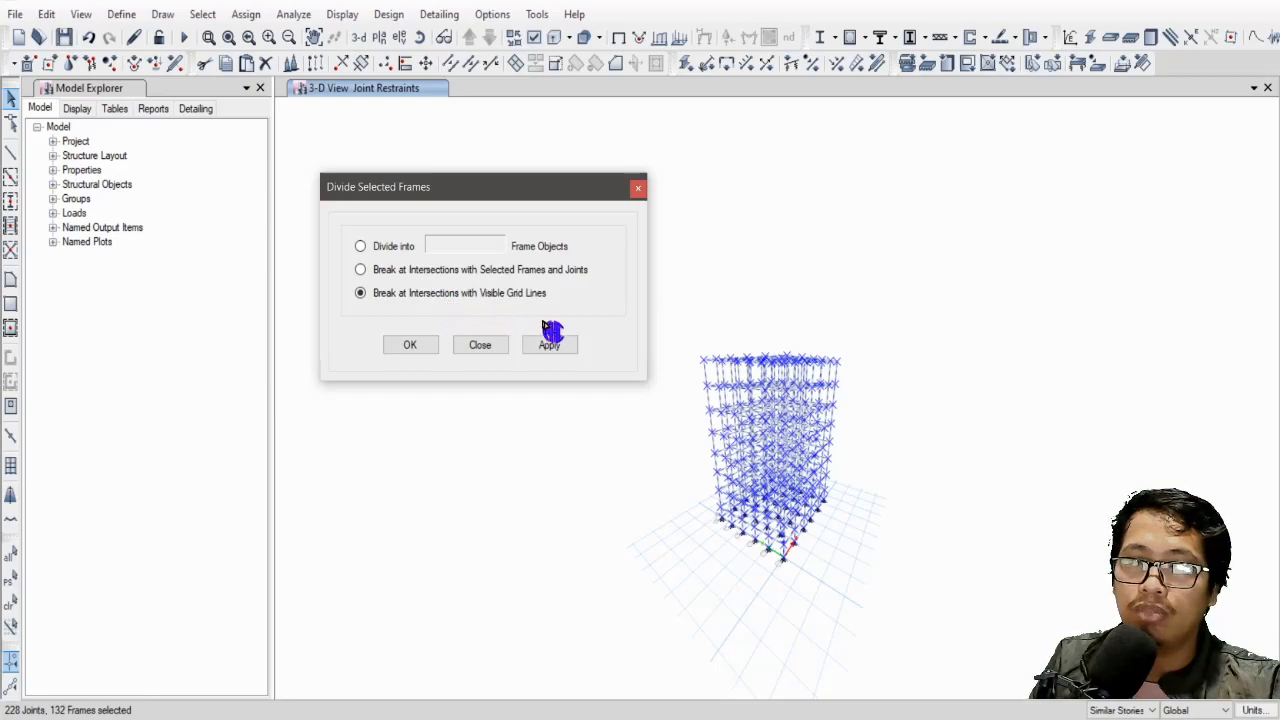
pyautogui.click(566, 346)
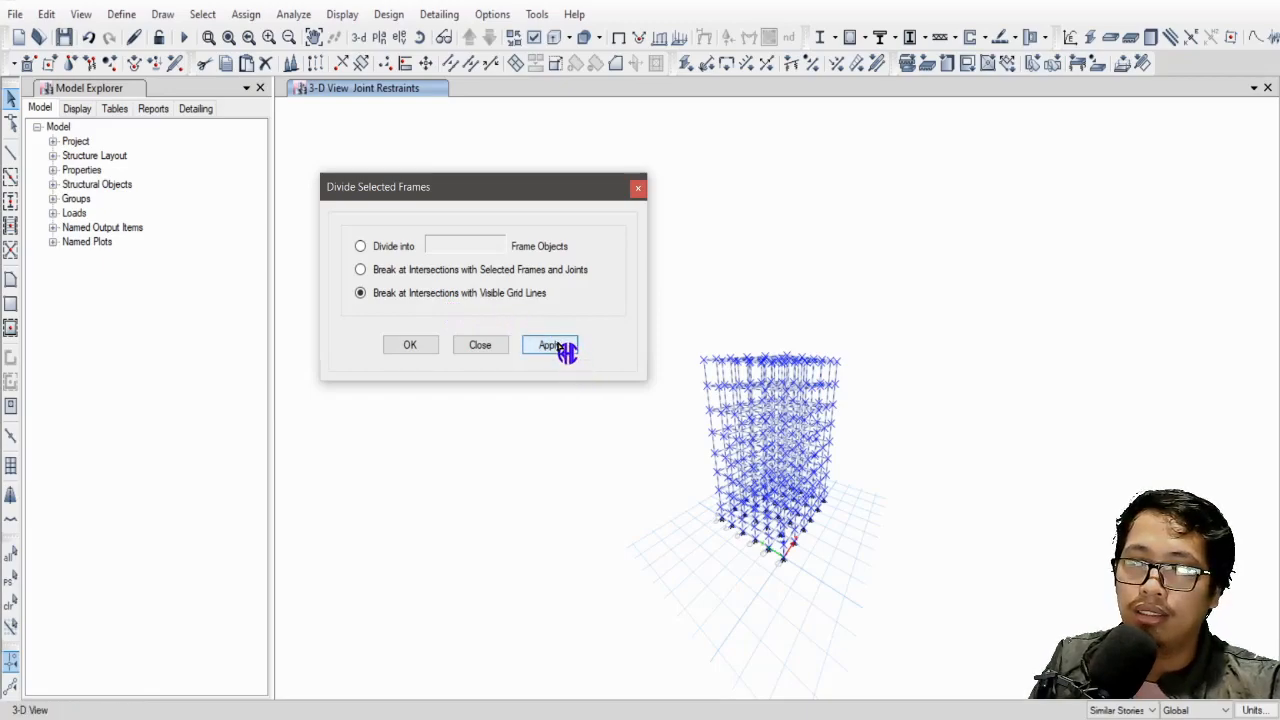
pyautogui.click(412, 345)
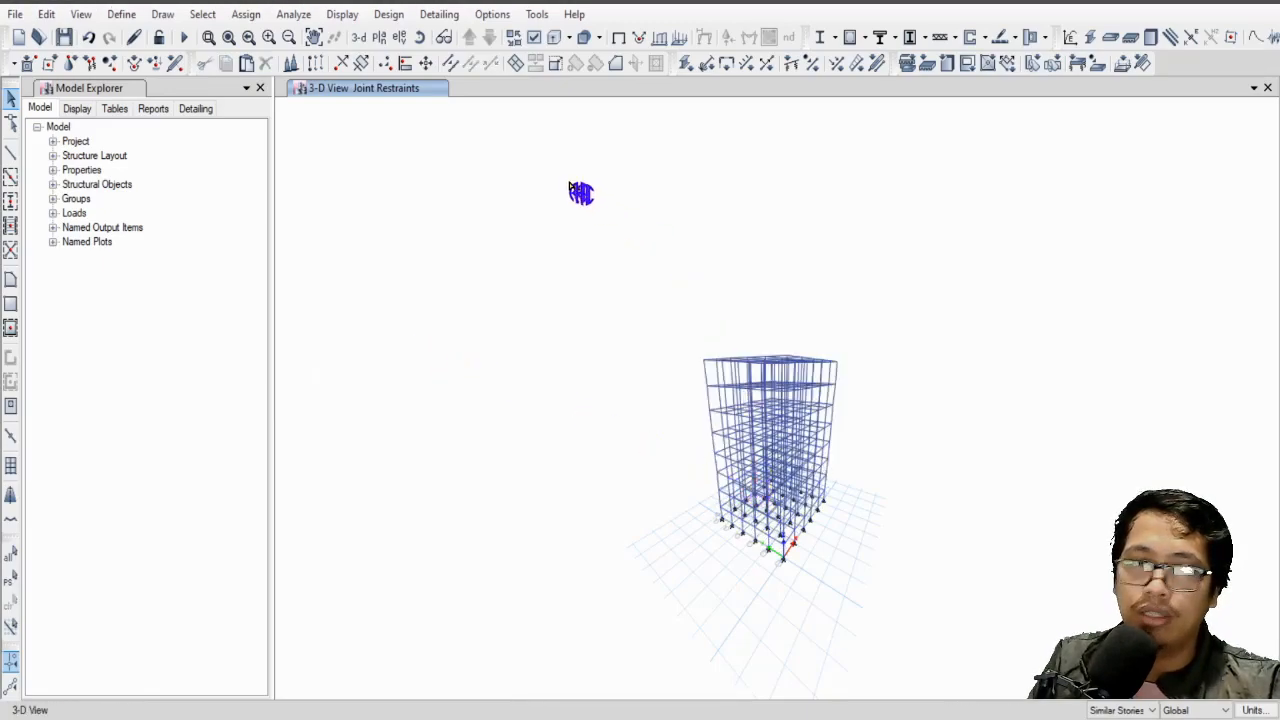
# Show elevation A and check how the column on grid line 4 is divided by selecting its segments, clearing the selection each time.
pyautogui.click(402, 38)
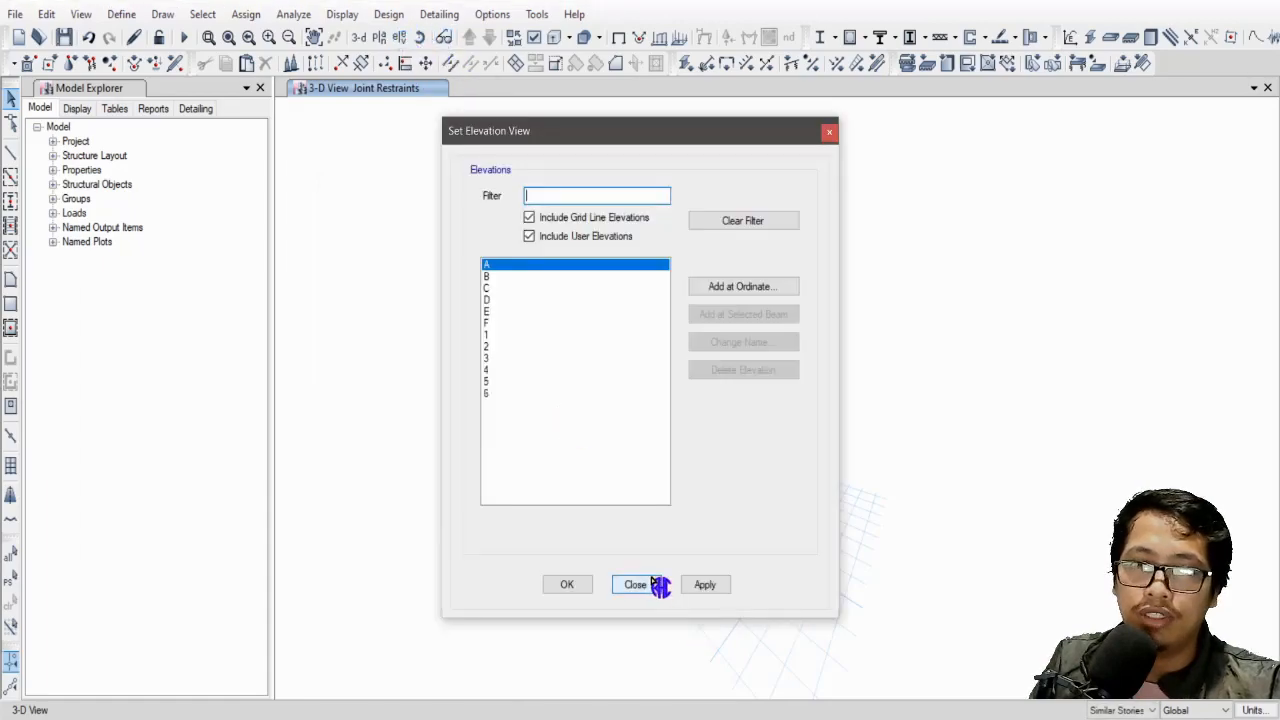
pyautogui.click(567, 585)
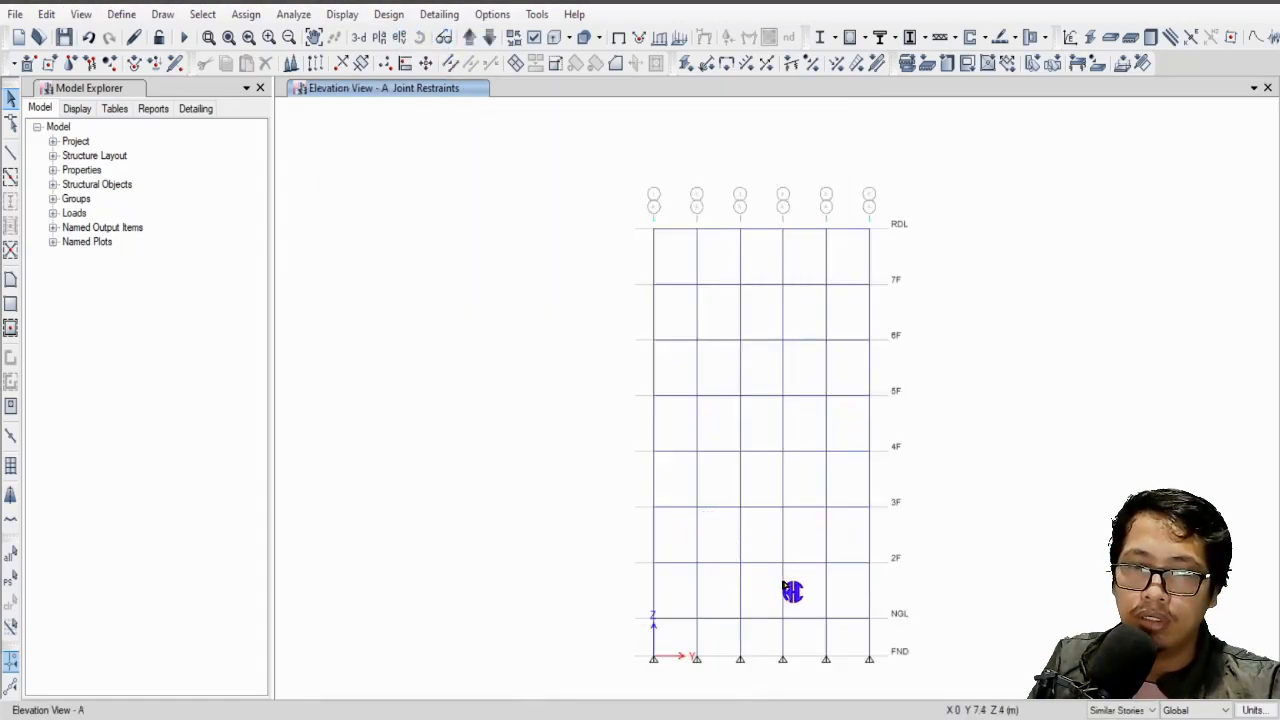
pyautogui.click(785, 588)
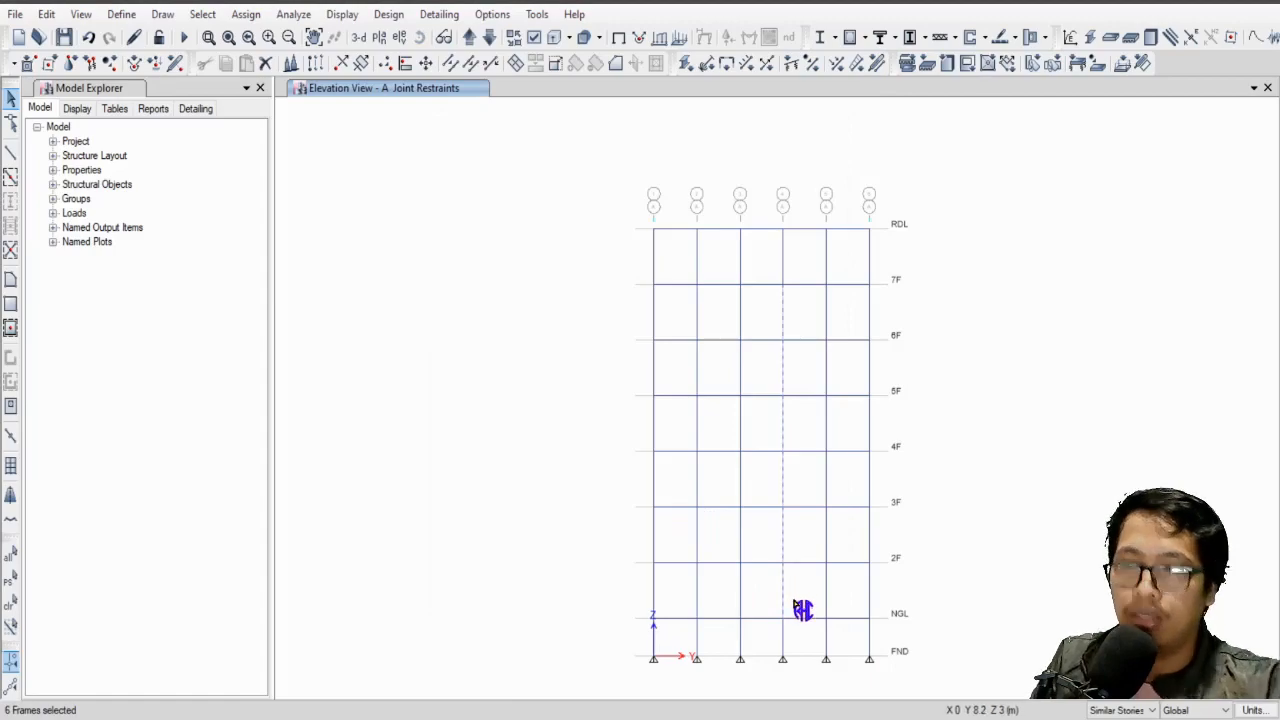
pyautogui.press('Escape')
pyautogui.click(782, 638)
pyautogui.scroll(3, 796, 663)
pyautogui.press('Escape')
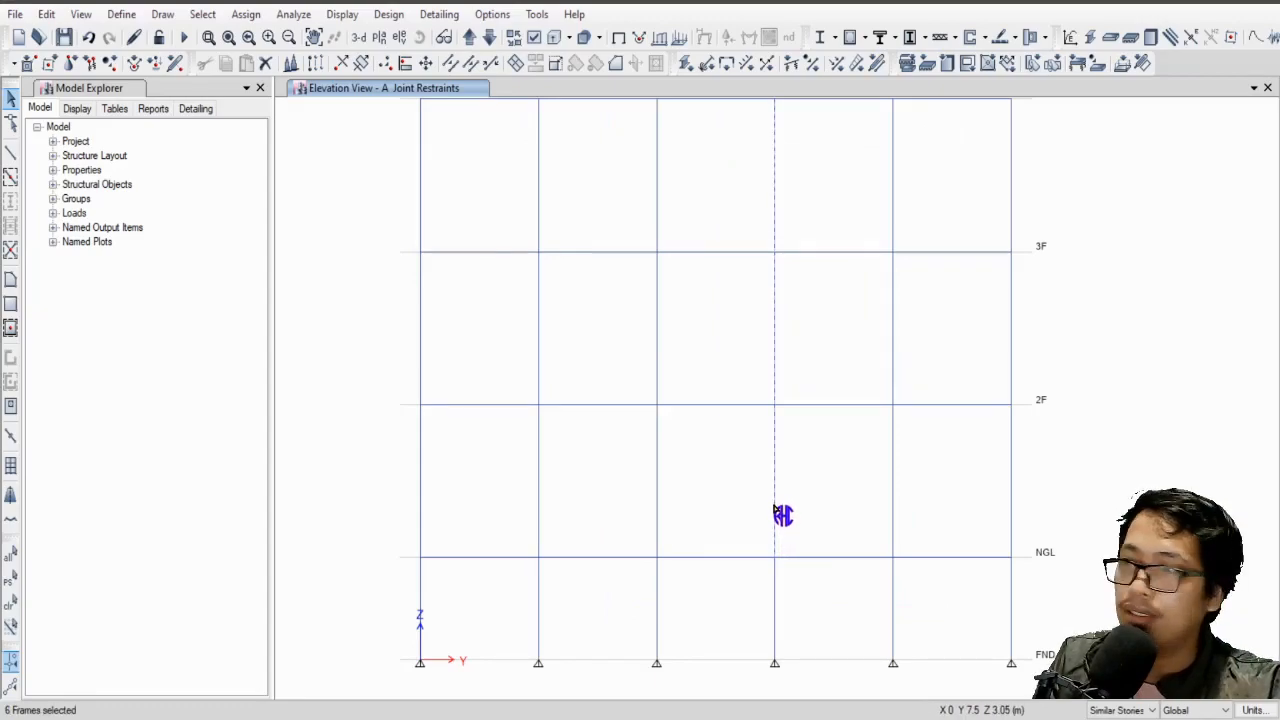
pyautogui.press('Escape')
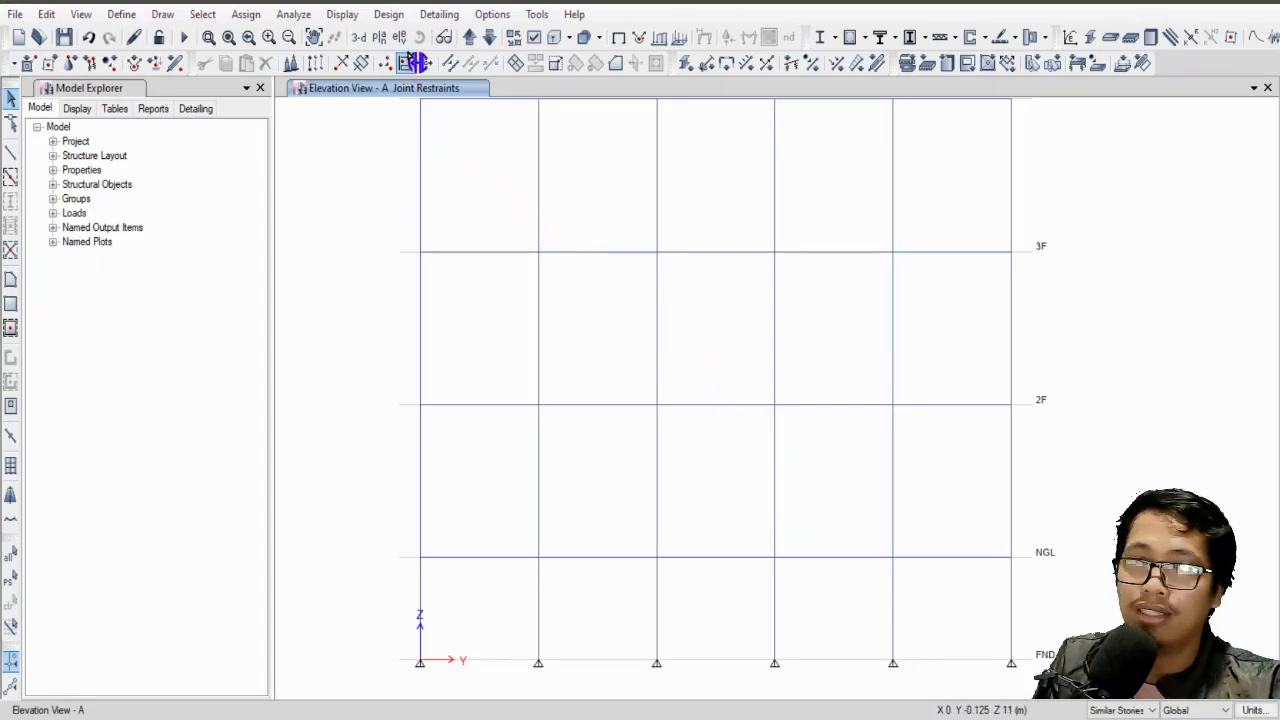
# Show the RDL plan and go down through the 7F, 6F and 5F plans to inspect the column layout.
pyautogui.click(381, 38)
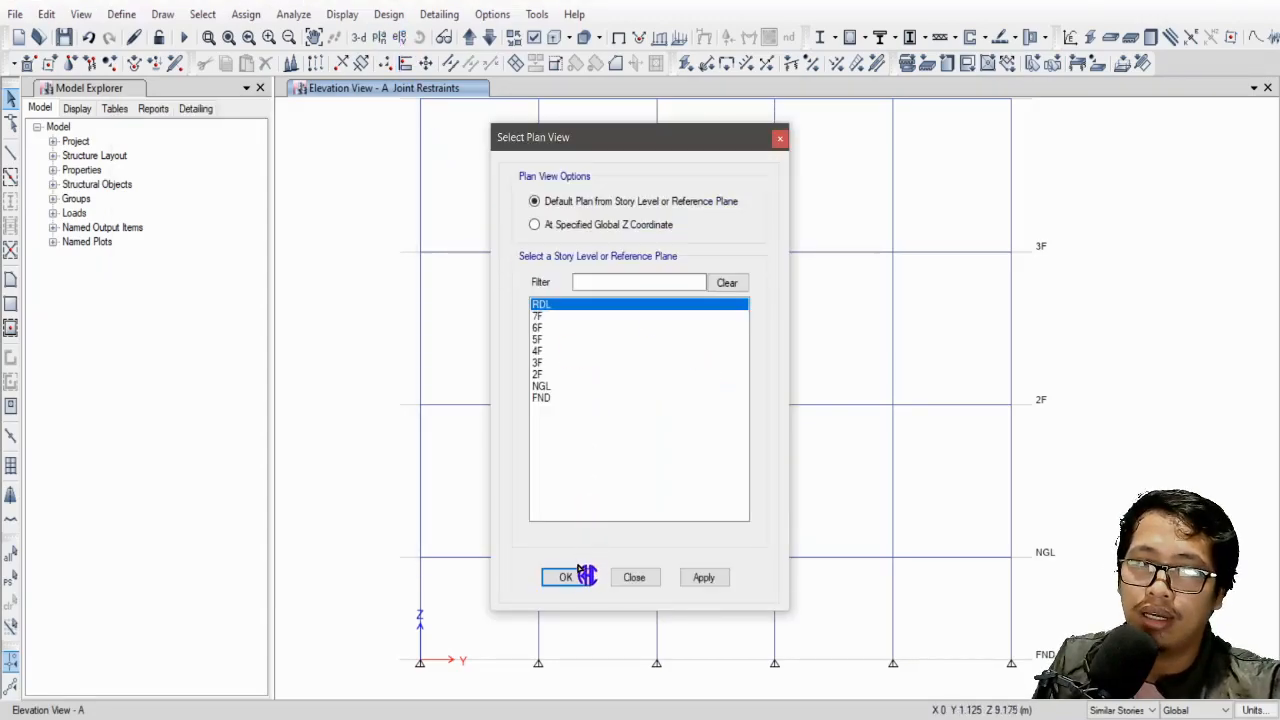
pyautogui.click(579, 570)
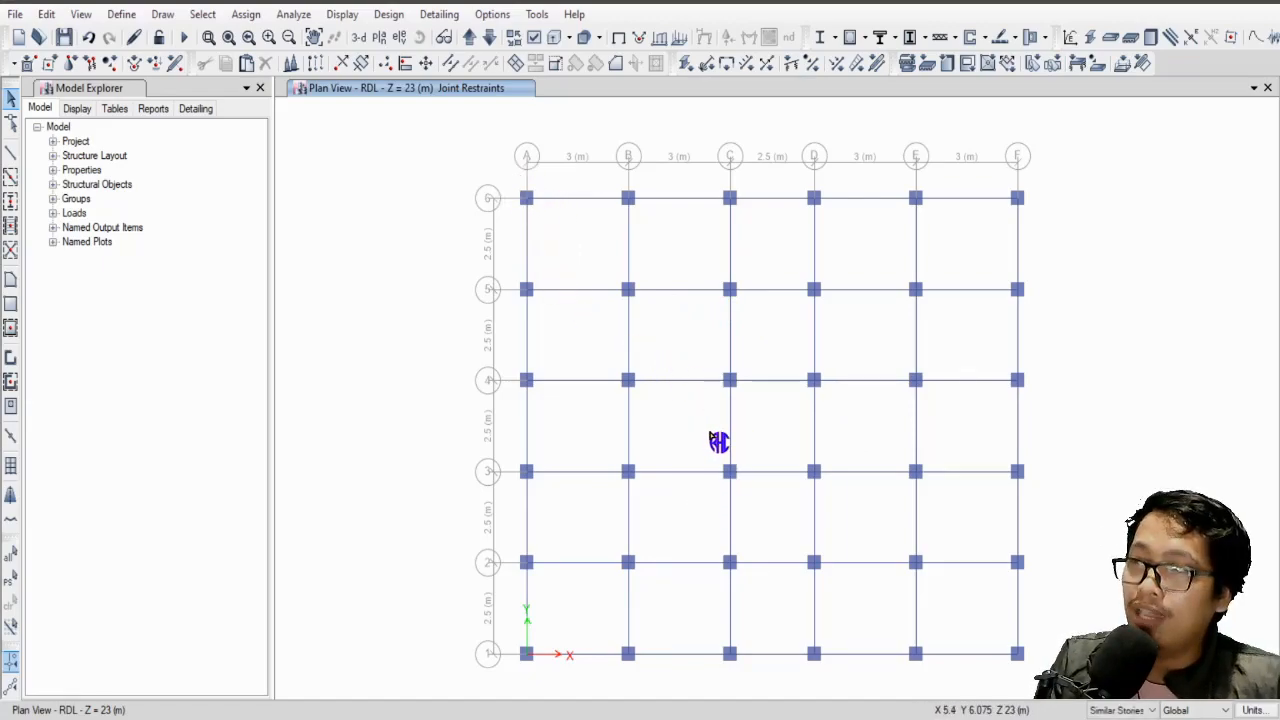
pyautogui.click(489, 37)
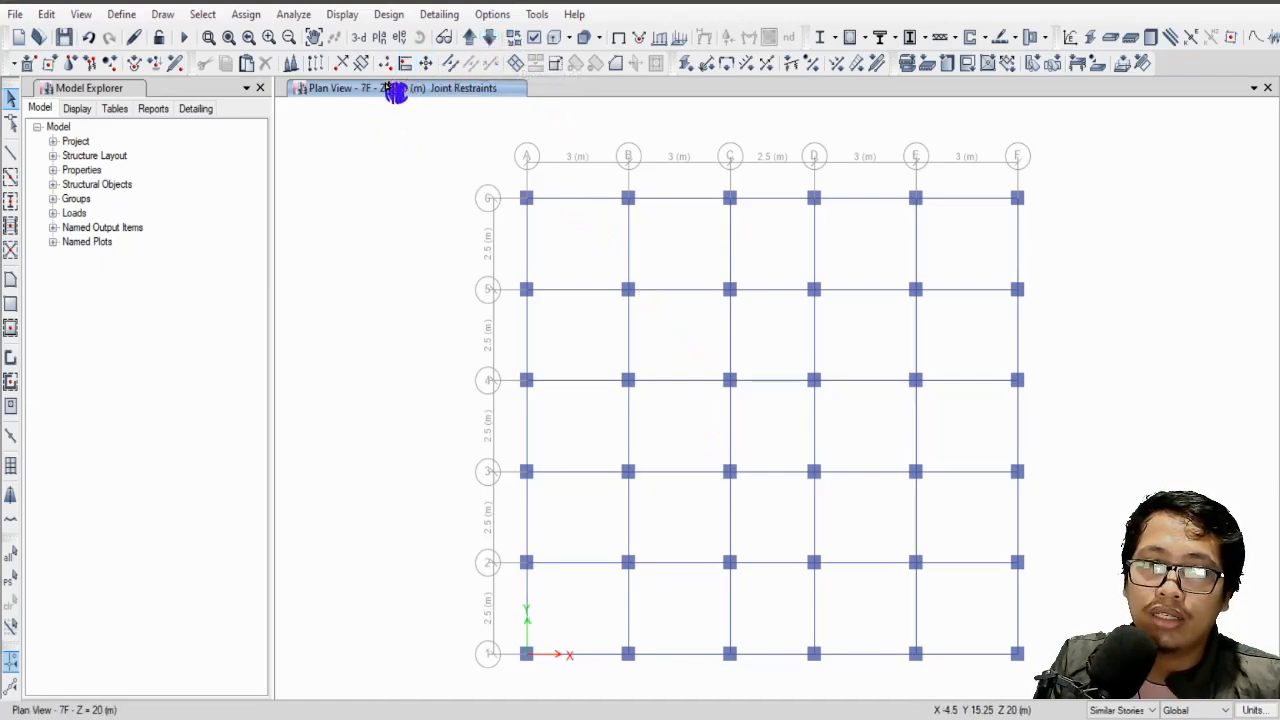
pyautogui.click(489, 37)
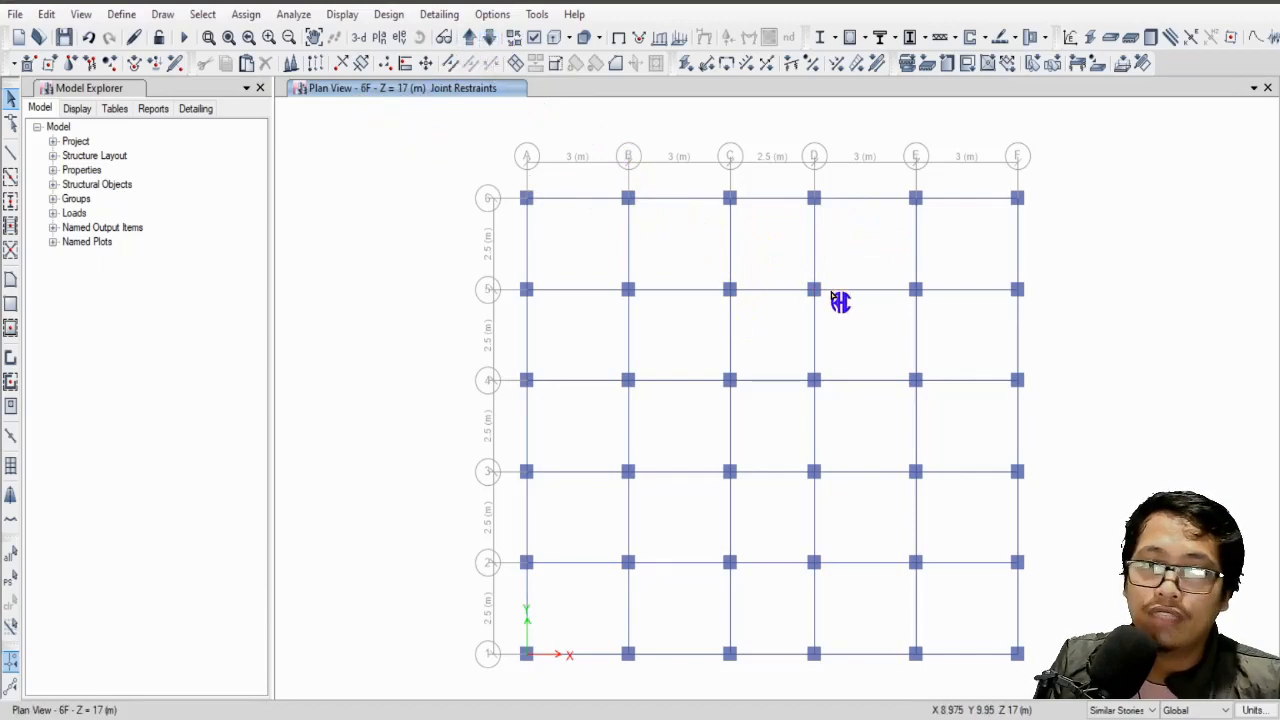
pyautogui.click(489, 37)
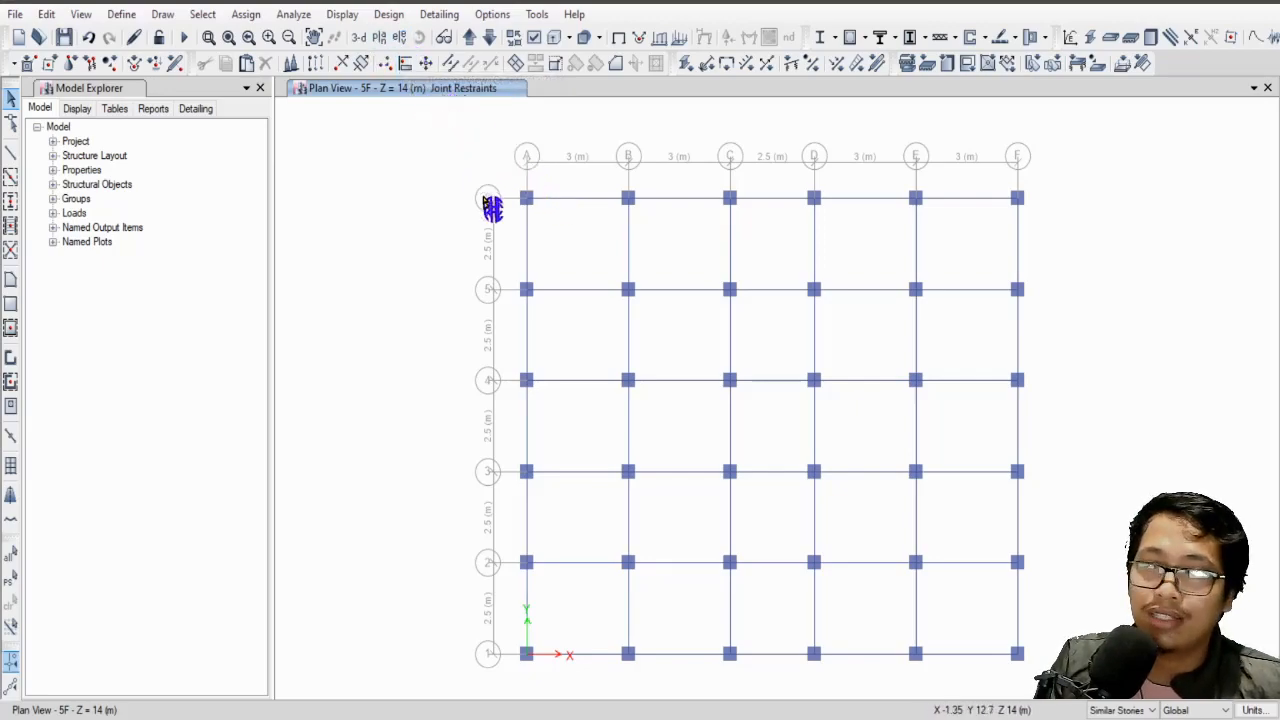
# Switch to the plan view of story level 2F.
pyautogui.scroll(-3, 626, 337)
pyautogui.scroll(3, 620, 328)
pyautogui.scroll(-3, 734, 334)
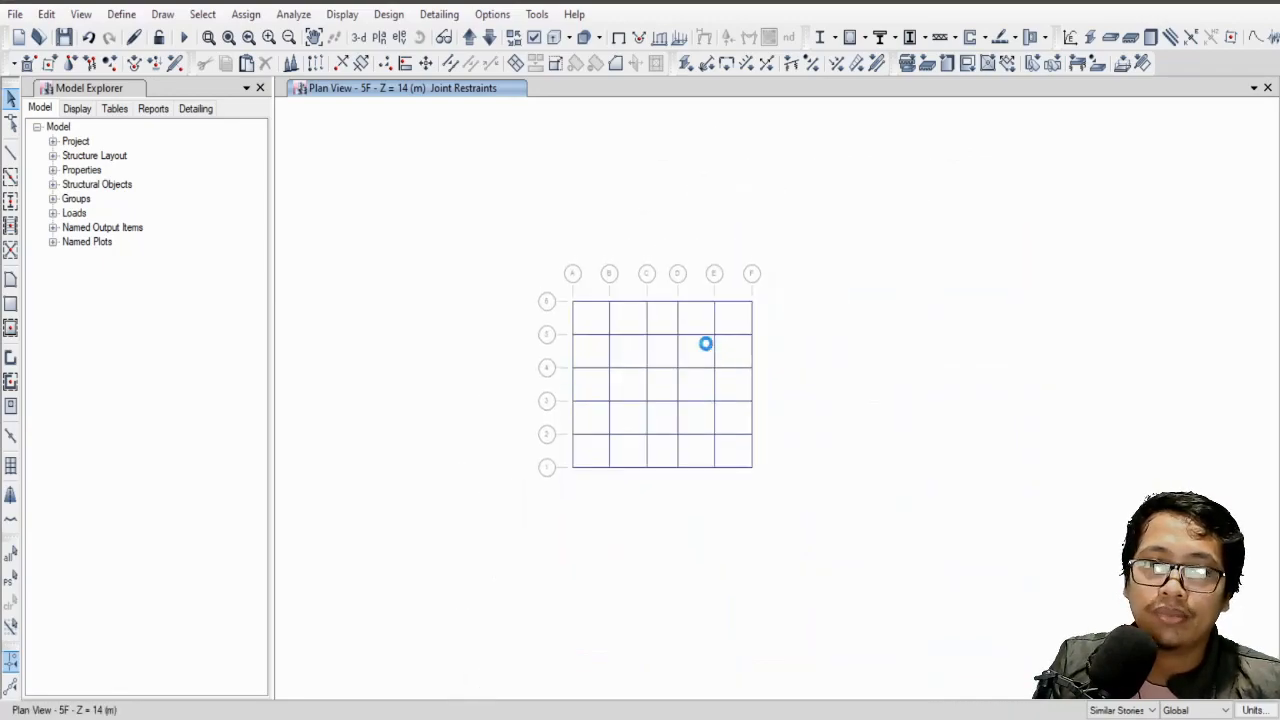
pyautogui.click(379, 37)
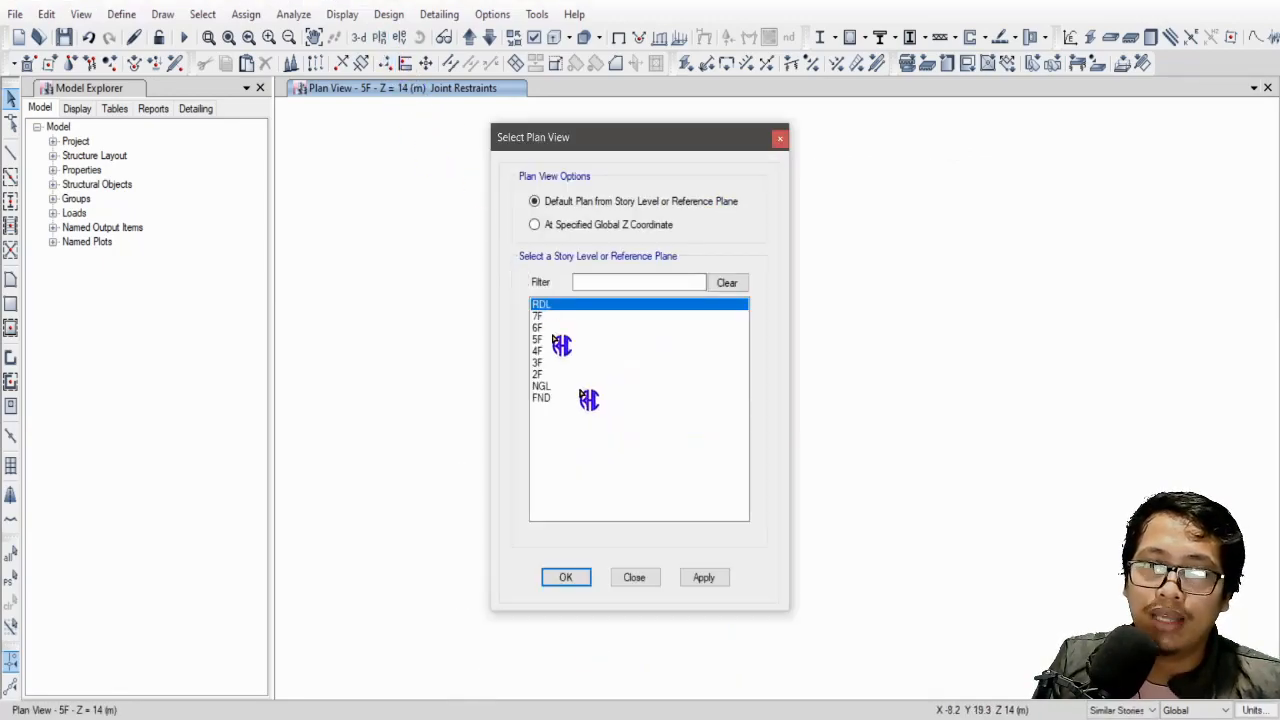
pyautogui.click(557, 374)
pyautogui.click(570, 577)
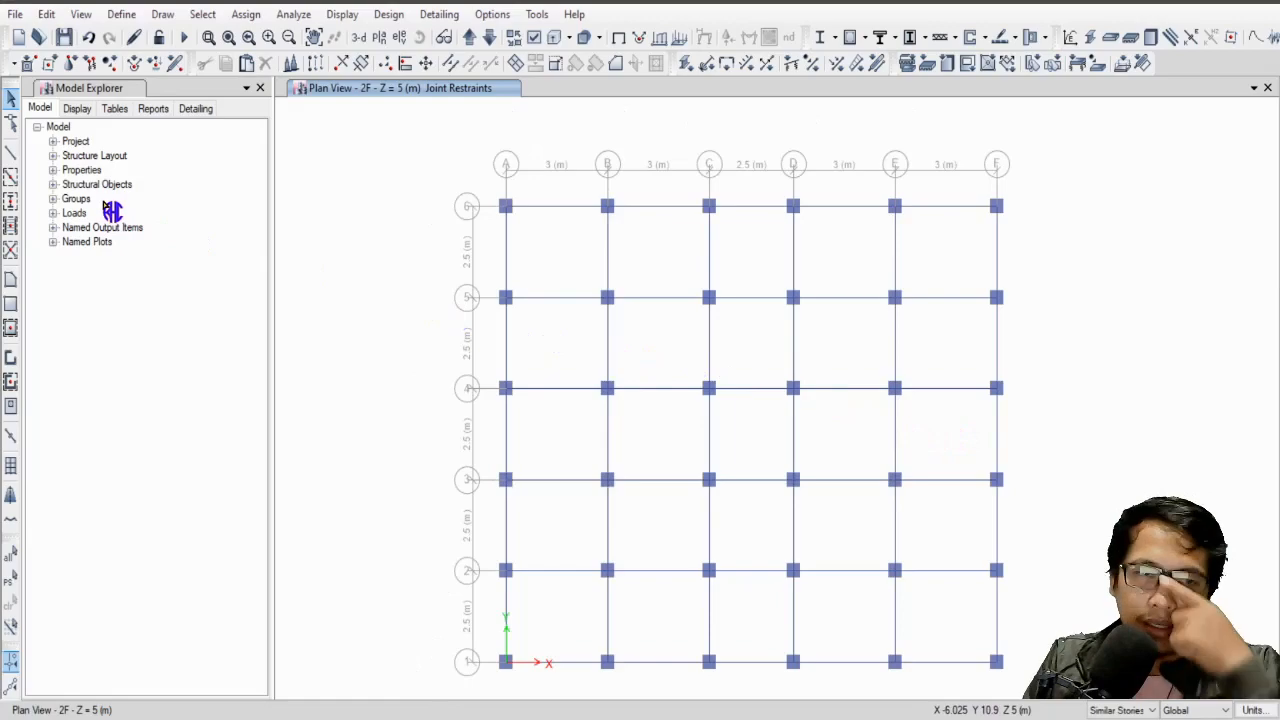
# Draw a rectangular floor slab with property RS125F3FYS40 over the whole 2F grid, from A-1 to F-6.
pyautogui.click(14, 314)
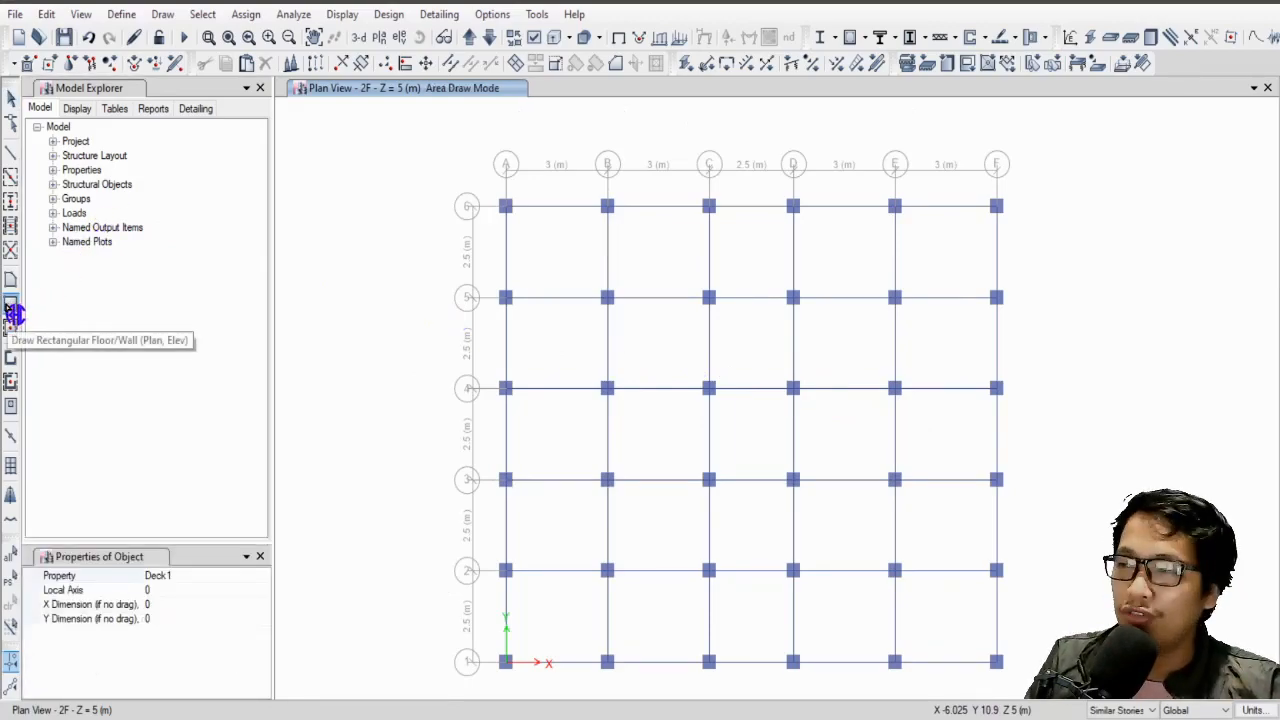
pyautogui.click(207, 576)
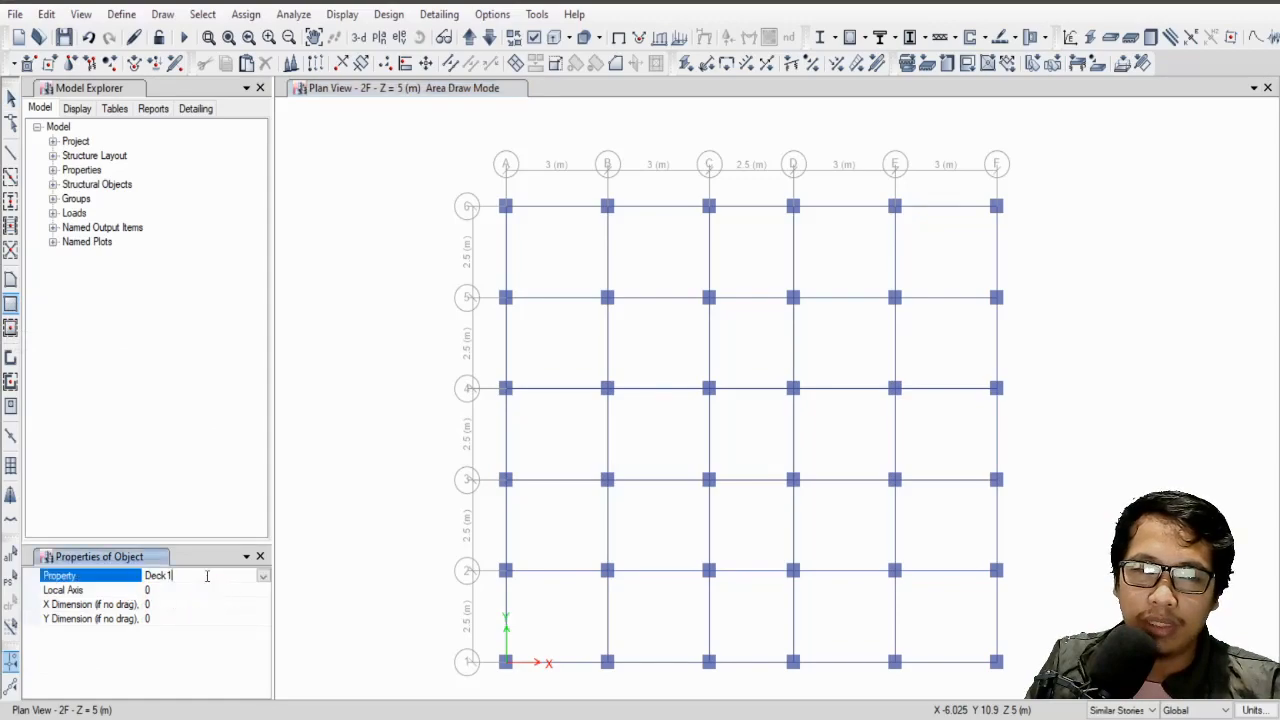
pyautogui.click(263, 576)
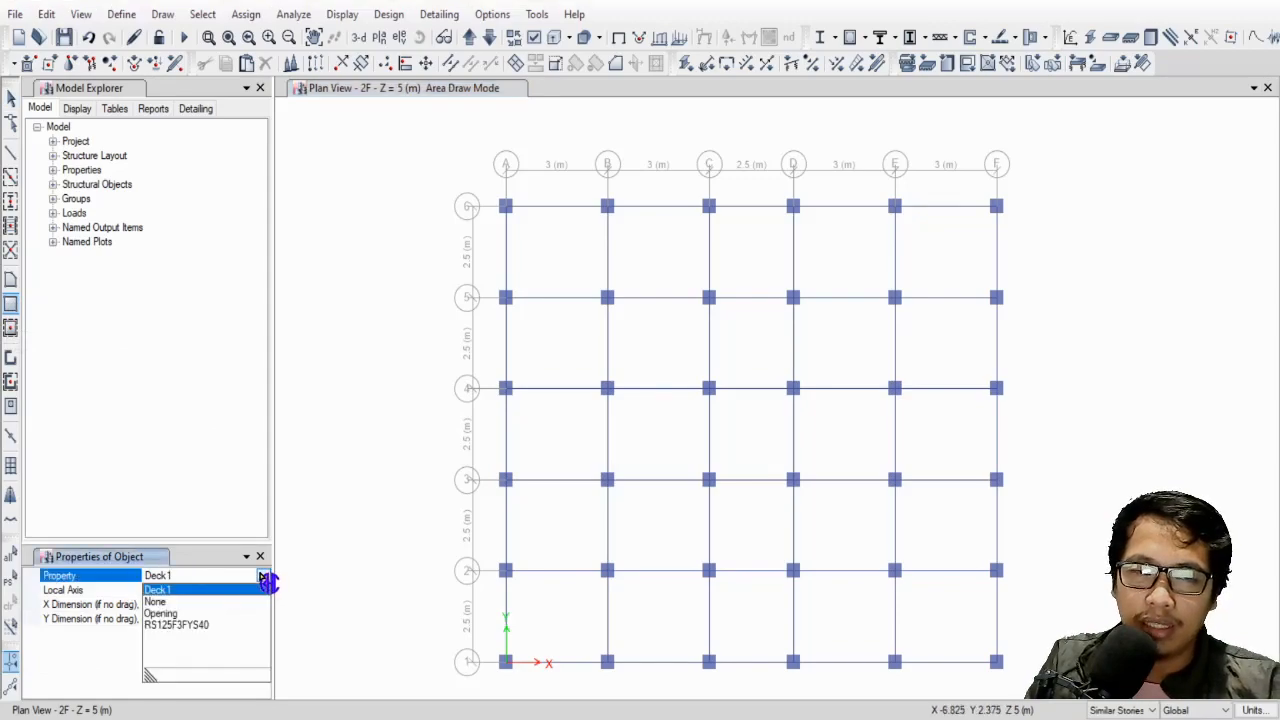
pyautogui.click(180, 625)
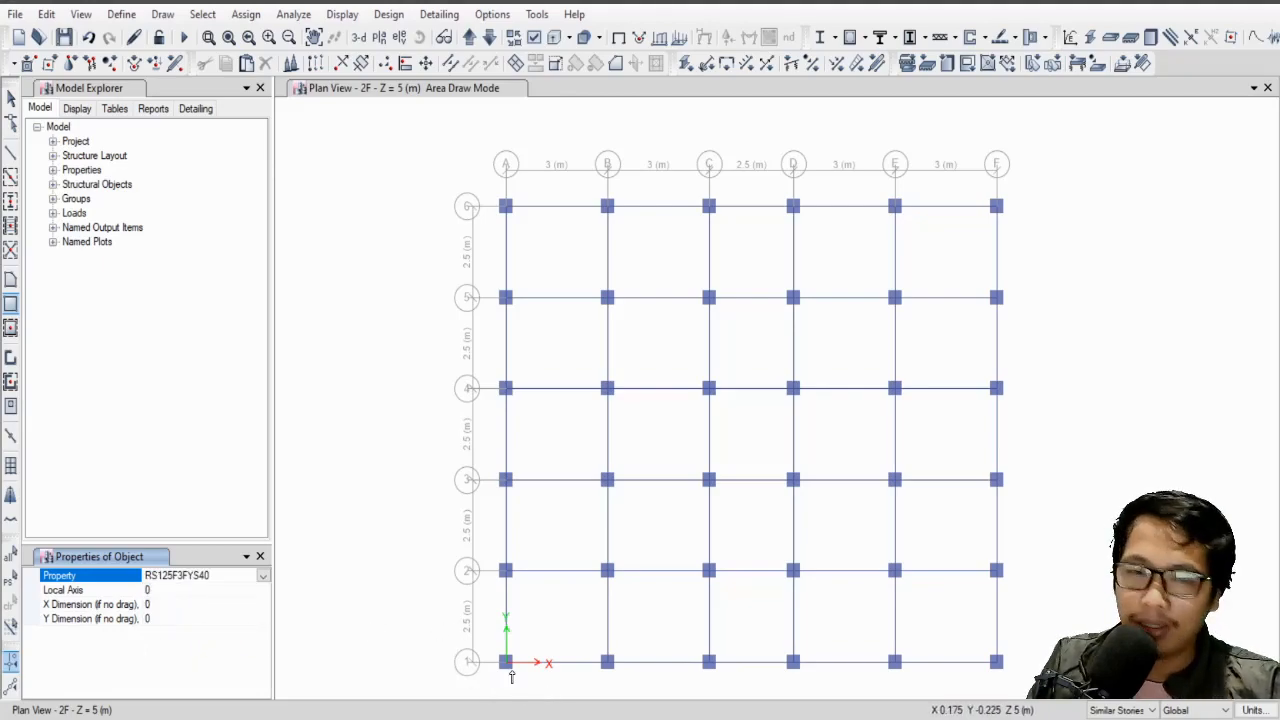
pyautogui.moveTo(506, 663); pyautogui.dragTo(997, 207)
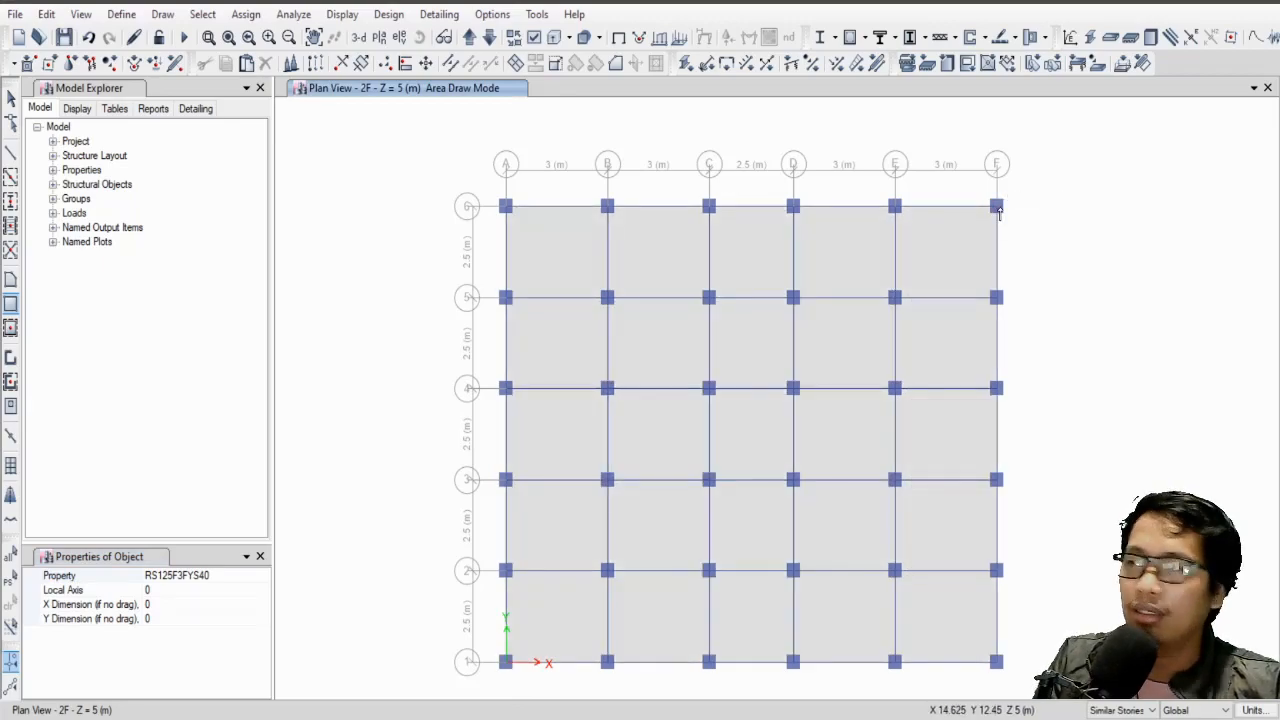
pyautogui.click(11, 98)
pyautogui.moveTo(856, 369); pyautogui.dragTo(829, 348, button='middle')
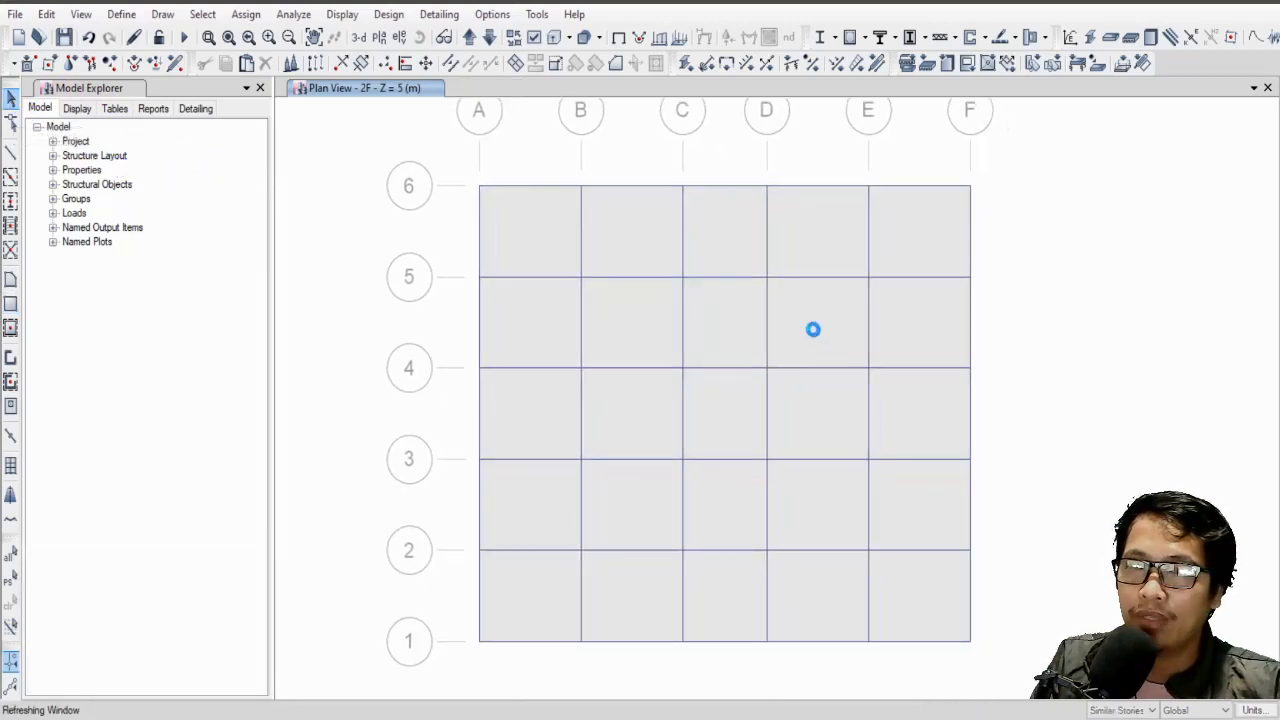
# Select the floor slab and divide the shells at their intersections with visible grids.
pyautogui.click(808, 243)
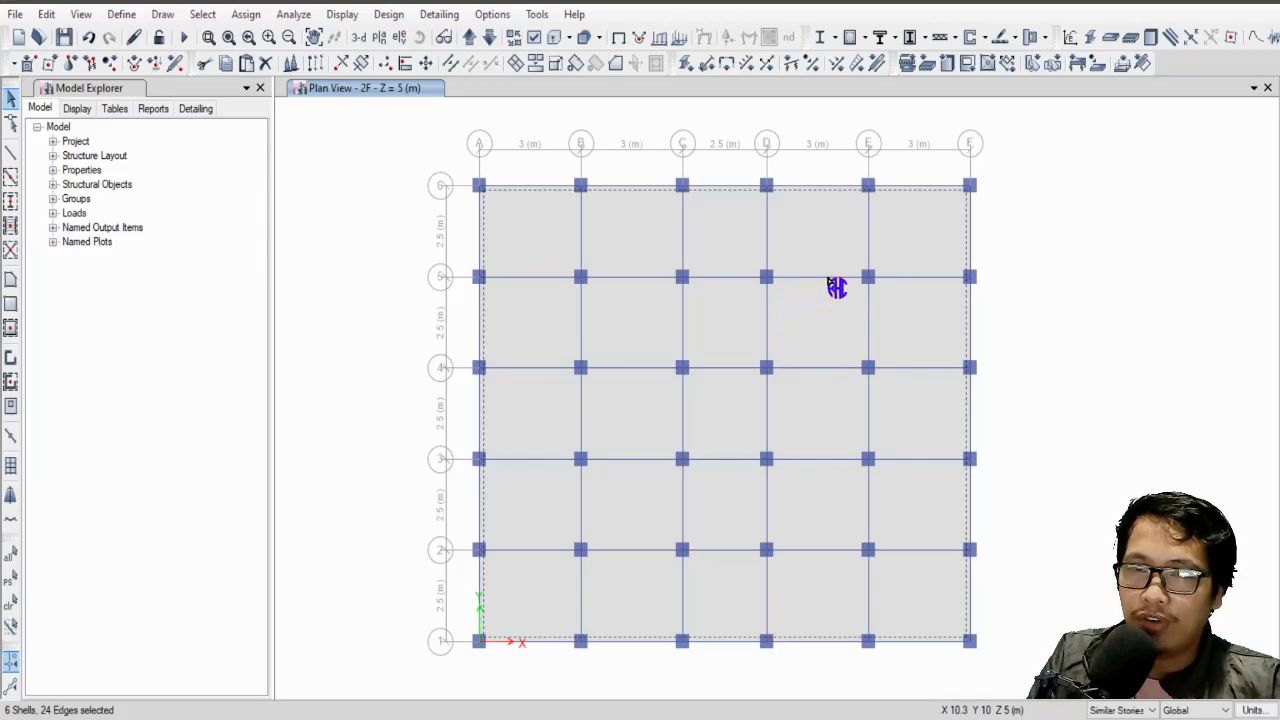
pyautogui.moveTo(432, 150); pyautogui.dragTo(370, 150)
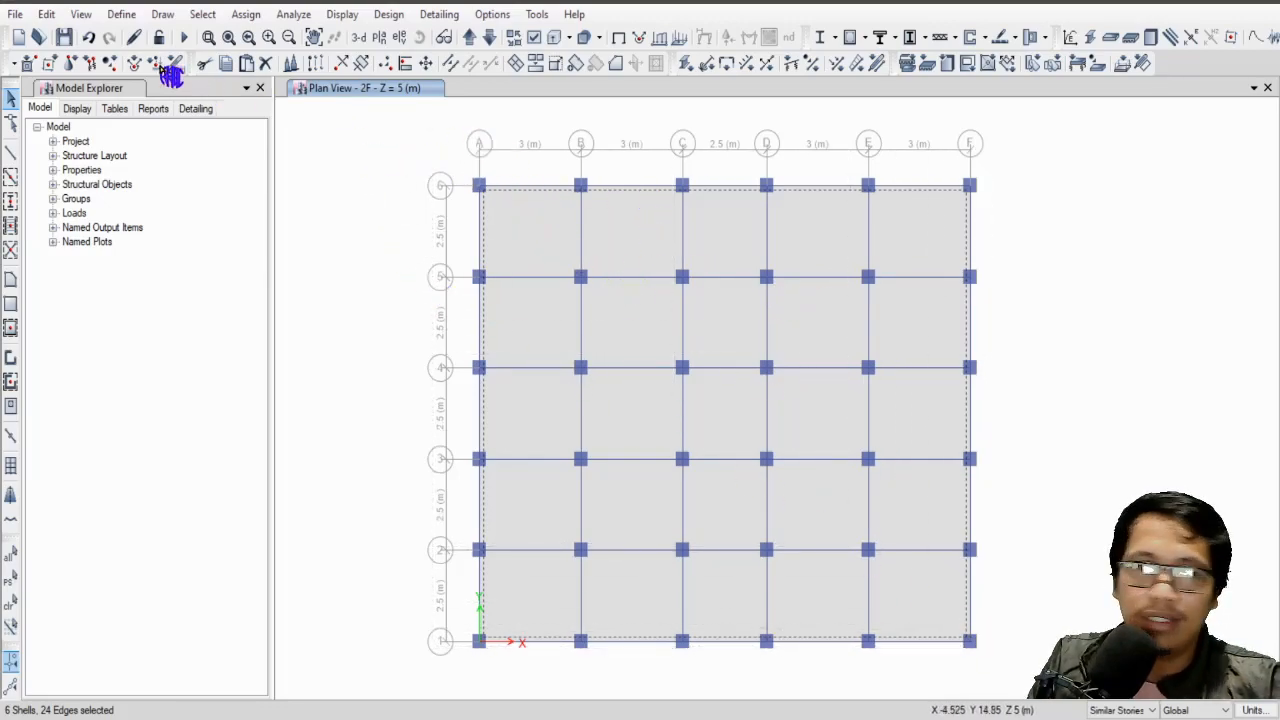
pyautogui.click(46, 14)
pyautogui.moveTo(166, 453)
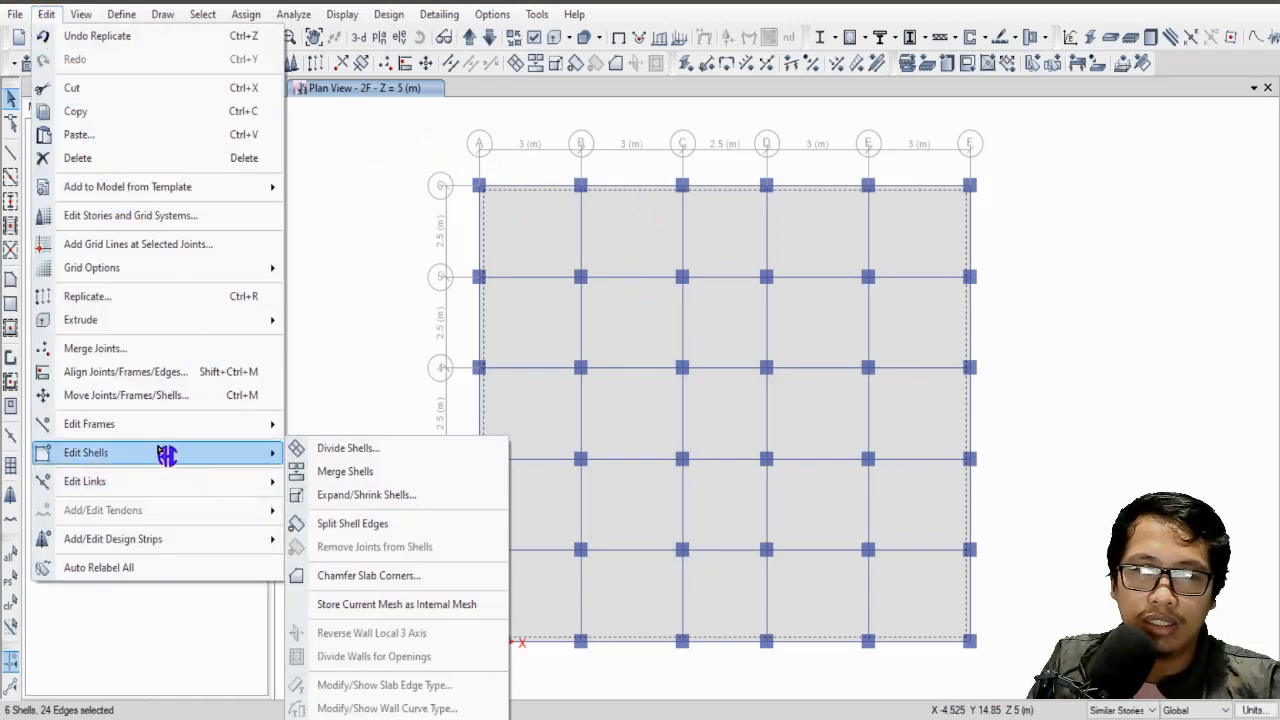
pyautogui.click(414, 450)
pyautogui.moveTo(541, 261); pyautogui.dragTo(467, 335)
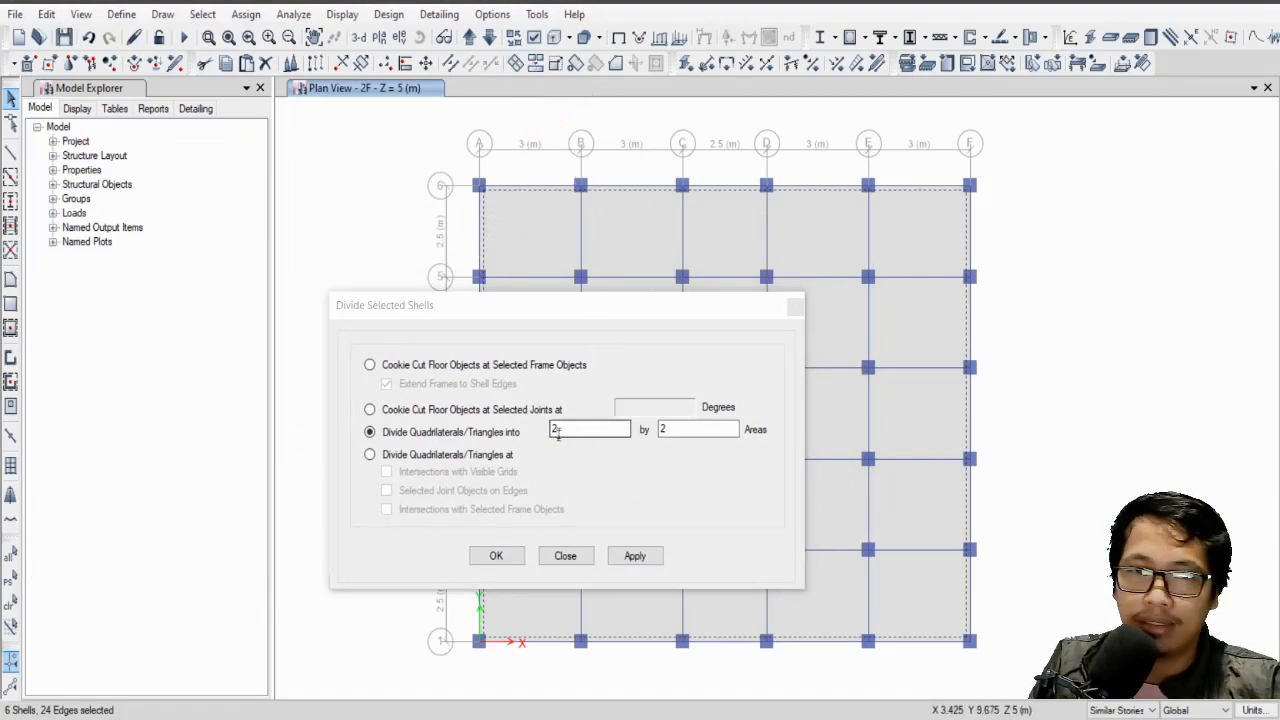
pyautogui.moveTo(495, 316); pyautogui.dragTo(343, 194)
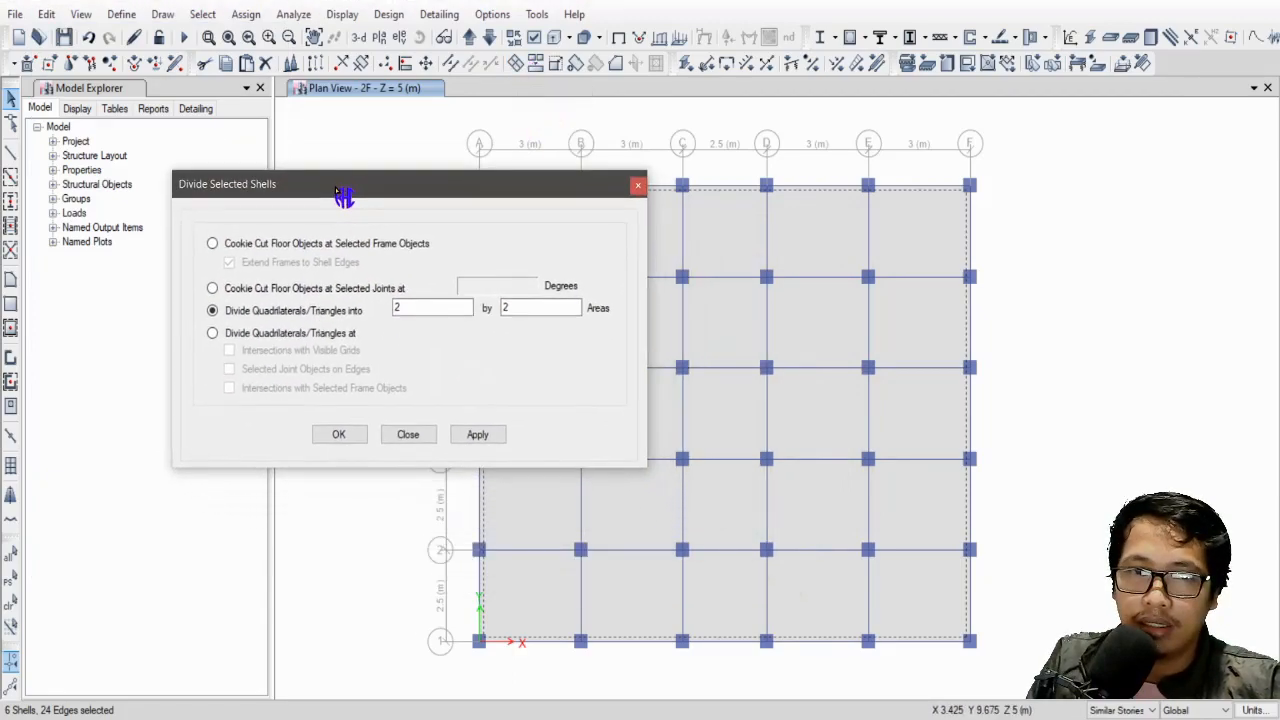
pyautogui.click(213, 333)
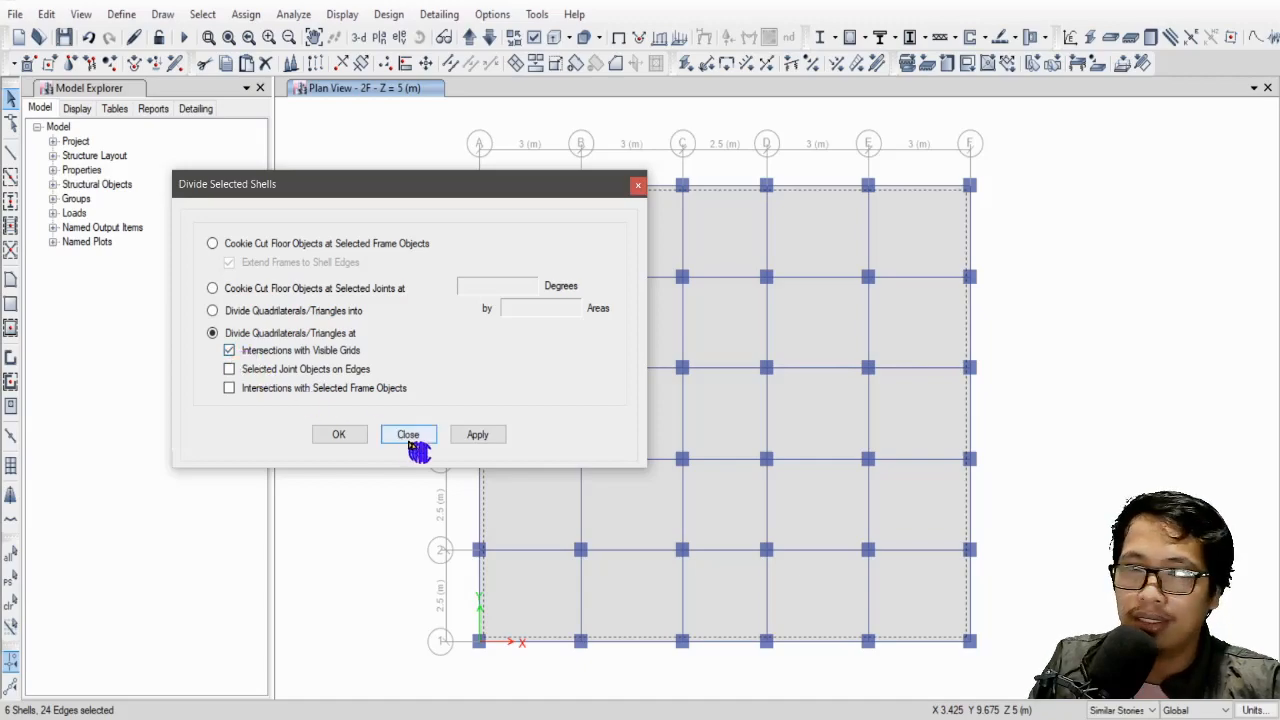
pyautogui.click(486, 436)
pyautogui.click(392, 437)
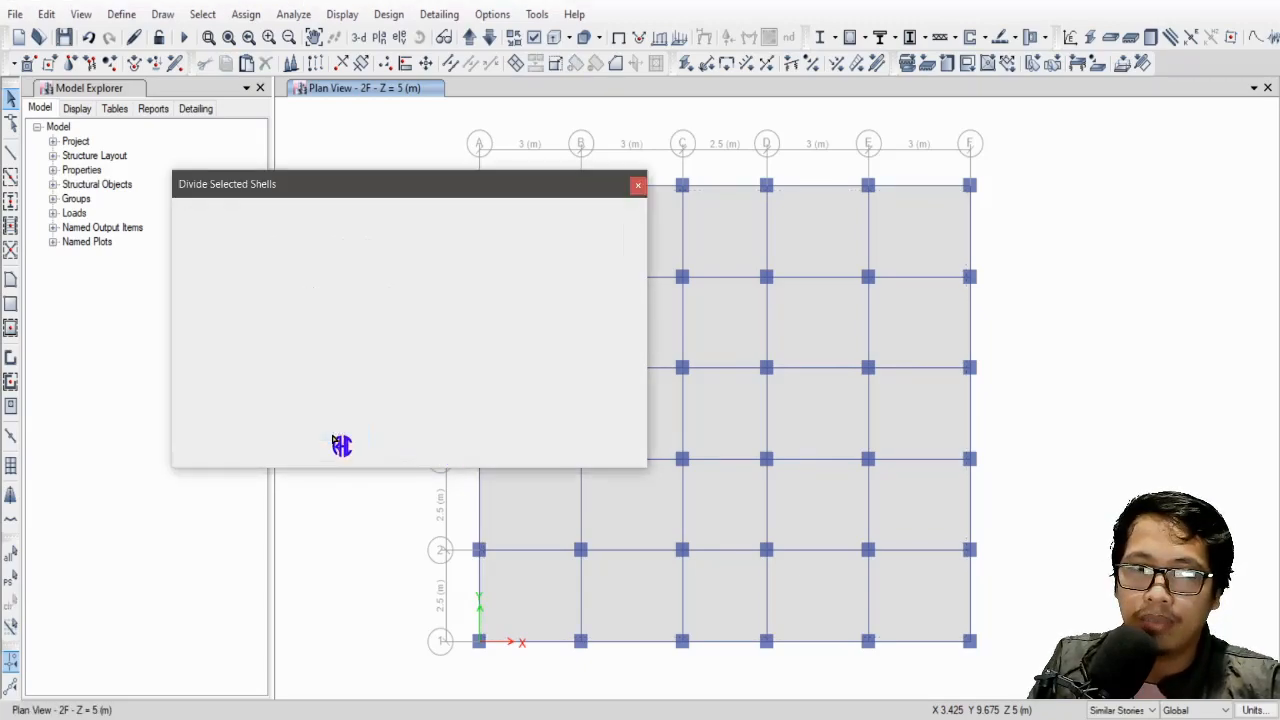
# Check the slab division by selecting individual panels between grid lines 3 and 5, clearing the selection each time.
pyautogui.click(611, 432)
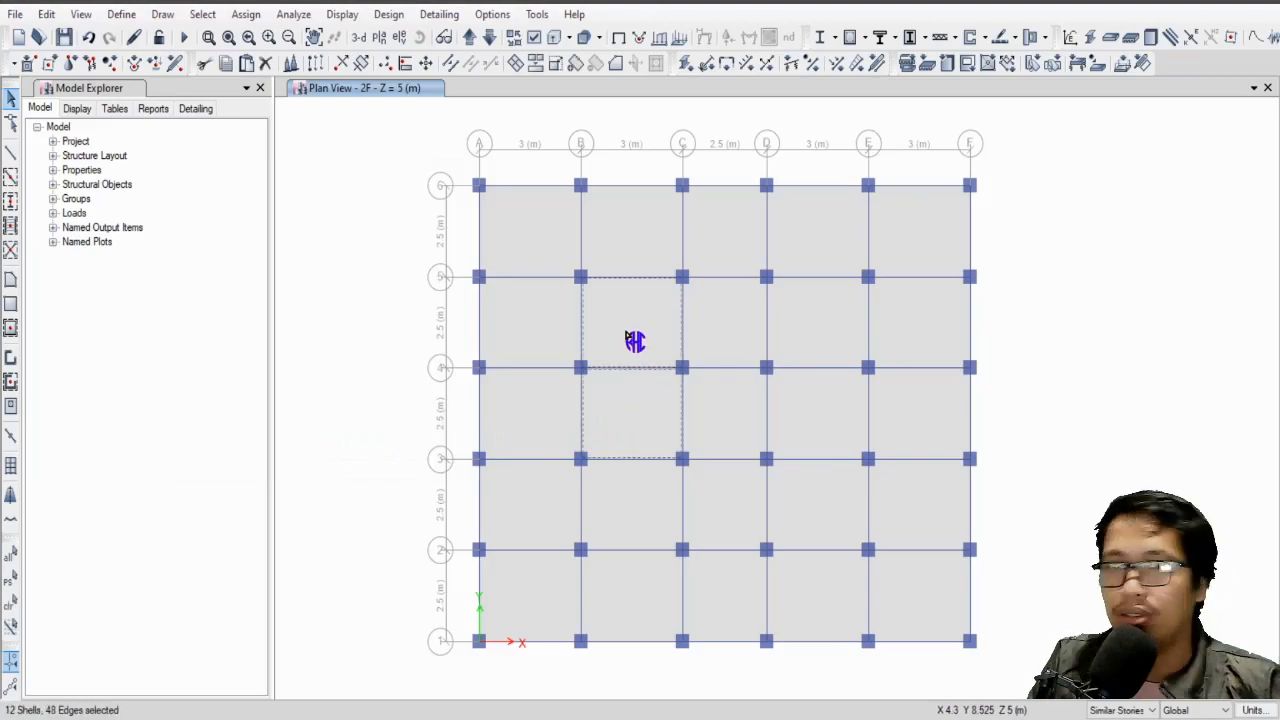
pyautogui.hotkey('ctrl', 'q')
pyautogui.click(715, 335)
pyautogui.hotkey('ctrl', 'q')
pyautogui.click(813, 341)
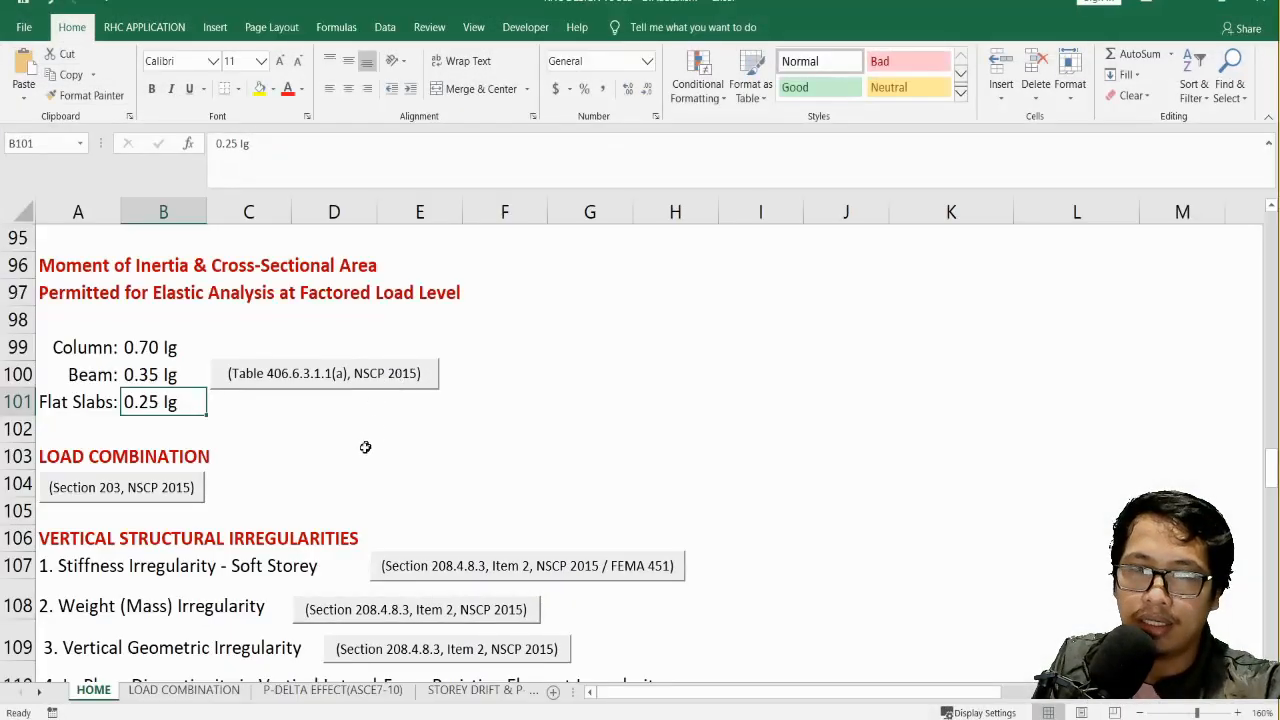
# Switch to the Excel design workbook and open the plans and elevations from the parameters on the HOME sheet.
pyautogui.scroll(8, 366, 460)
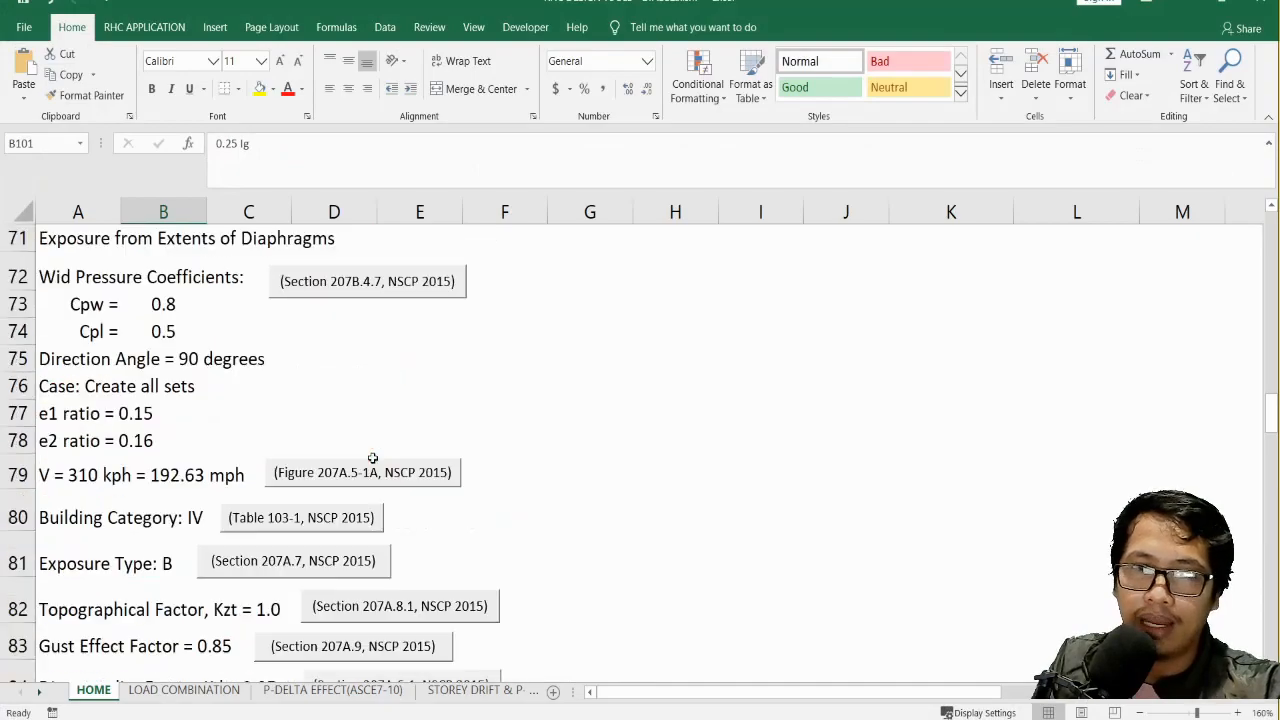
pyautogui.scroll(13, 375, 470)
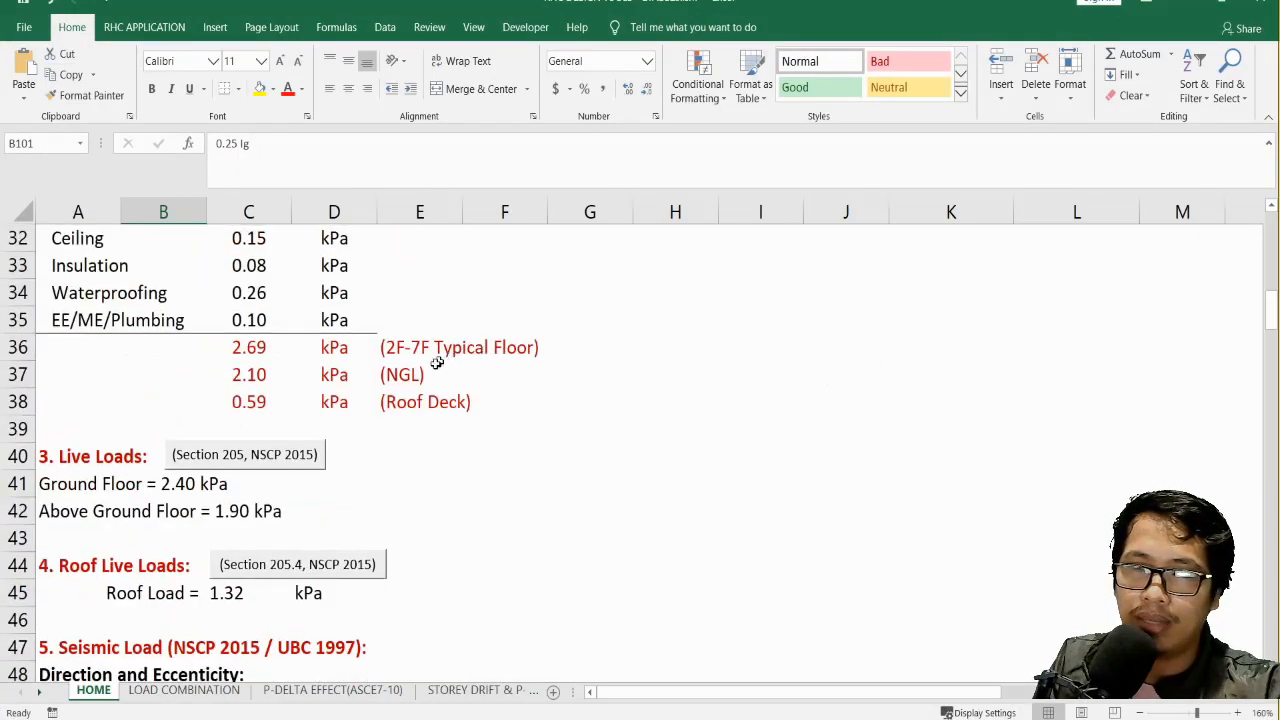
pyautogui.scroll(4, 322, 402)
pyautogui.scroll(4, 322, 402)
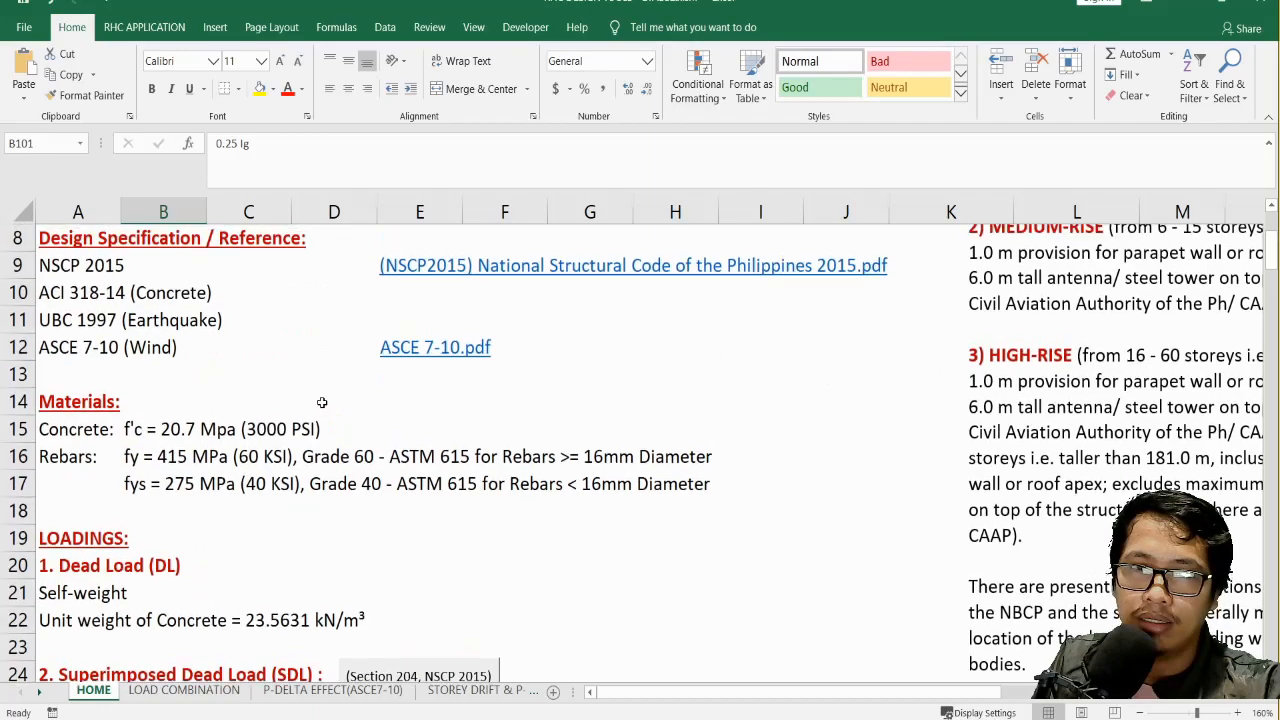
pyautogui.scroll(3, 322, 402)
pyautogui.click(145, 383)
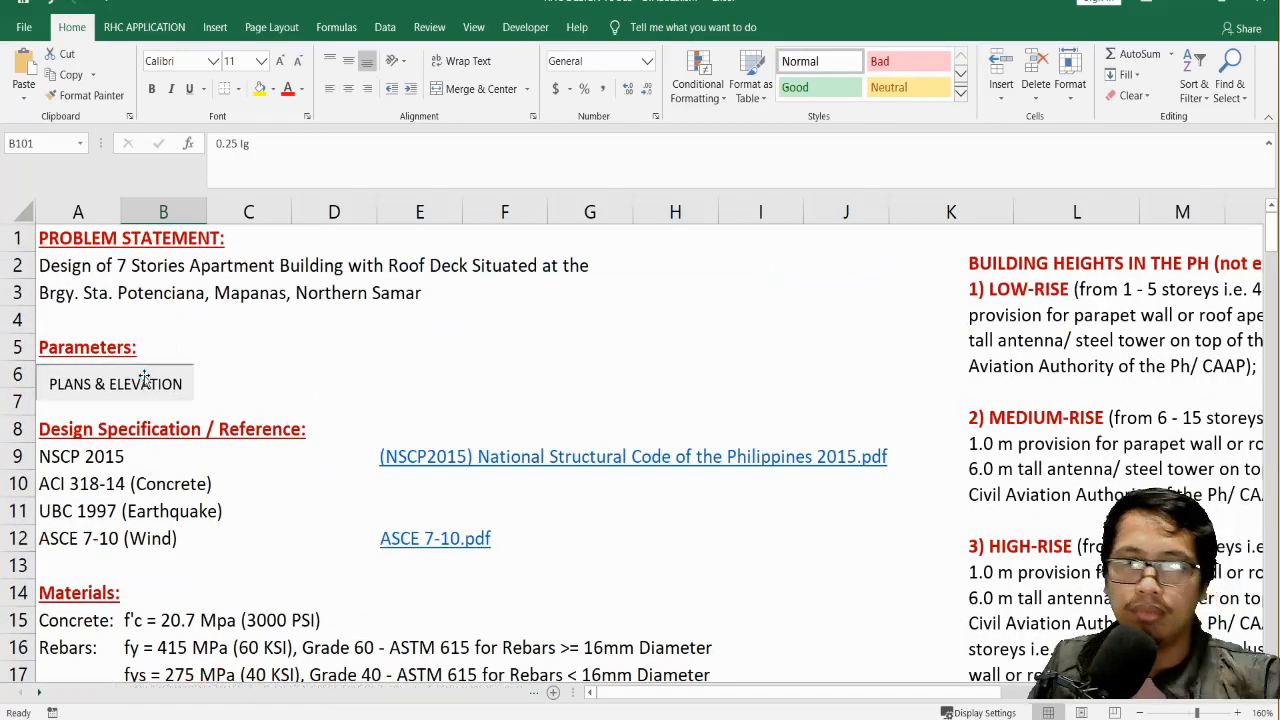
# Examine the staircase and SW openings on the floor plans, and return to the ETABS model.
pyautogui.scroll(-9, 460, 452)
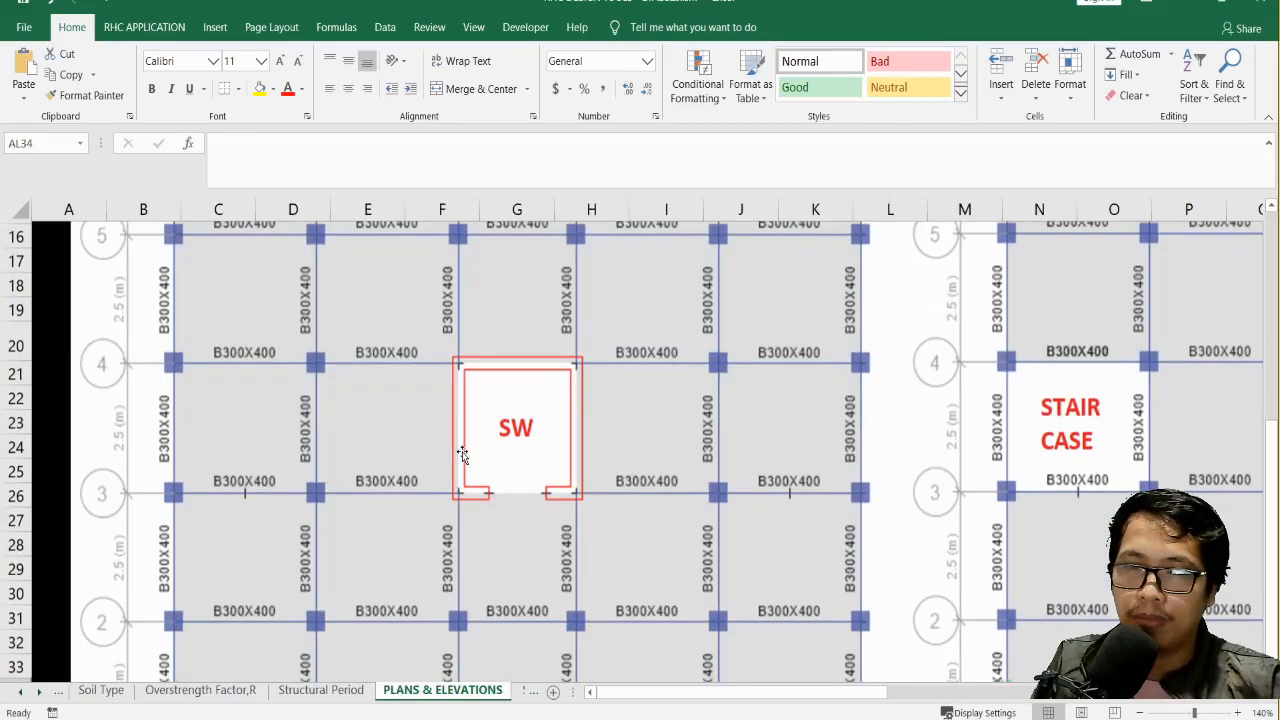
pyautogui.scroll(3, 465, 451)
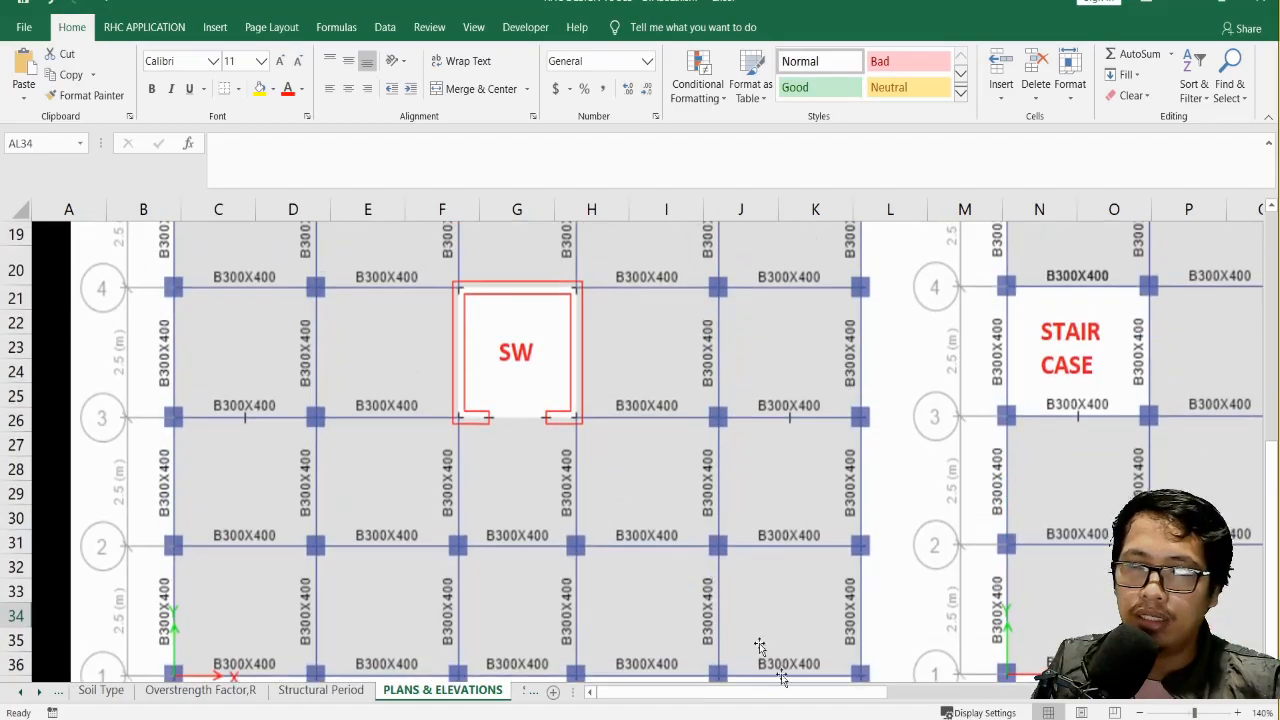
pyautogui.moveTo(806, 700); pyautogui.dragTo(1106, 700)
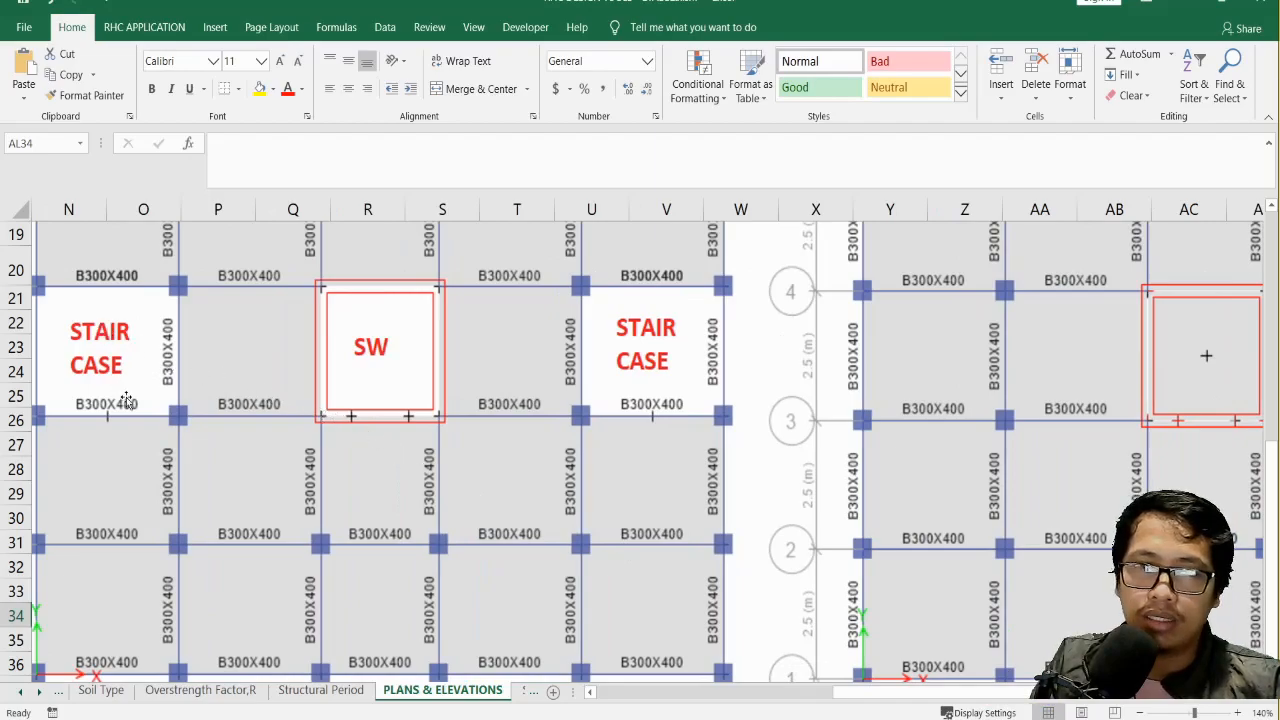
pyautogui.scroll(6, 128, 401)
pyautogui.scroll(-2, 216, 380)
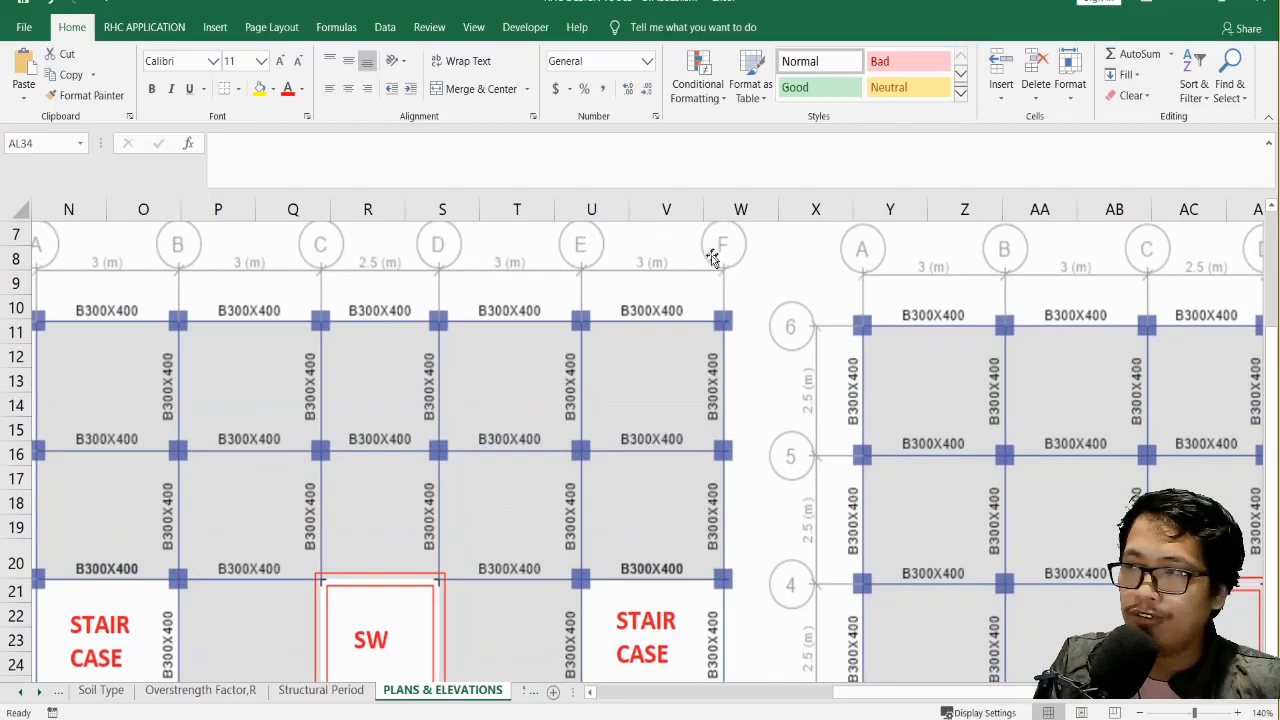
pyautogui.scroll(-2, 488, 445)
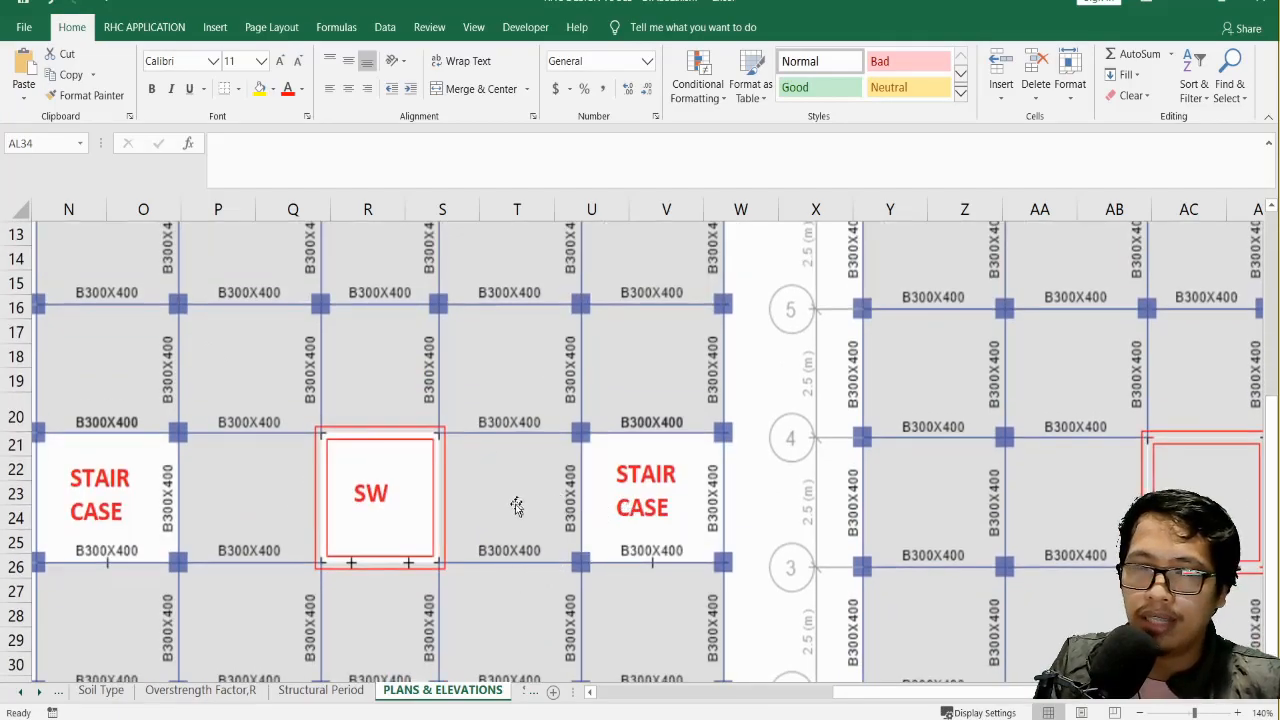
pyautogui.scroll(4, 517, 505)
pyautogui.scroll(-4, 390, 403)
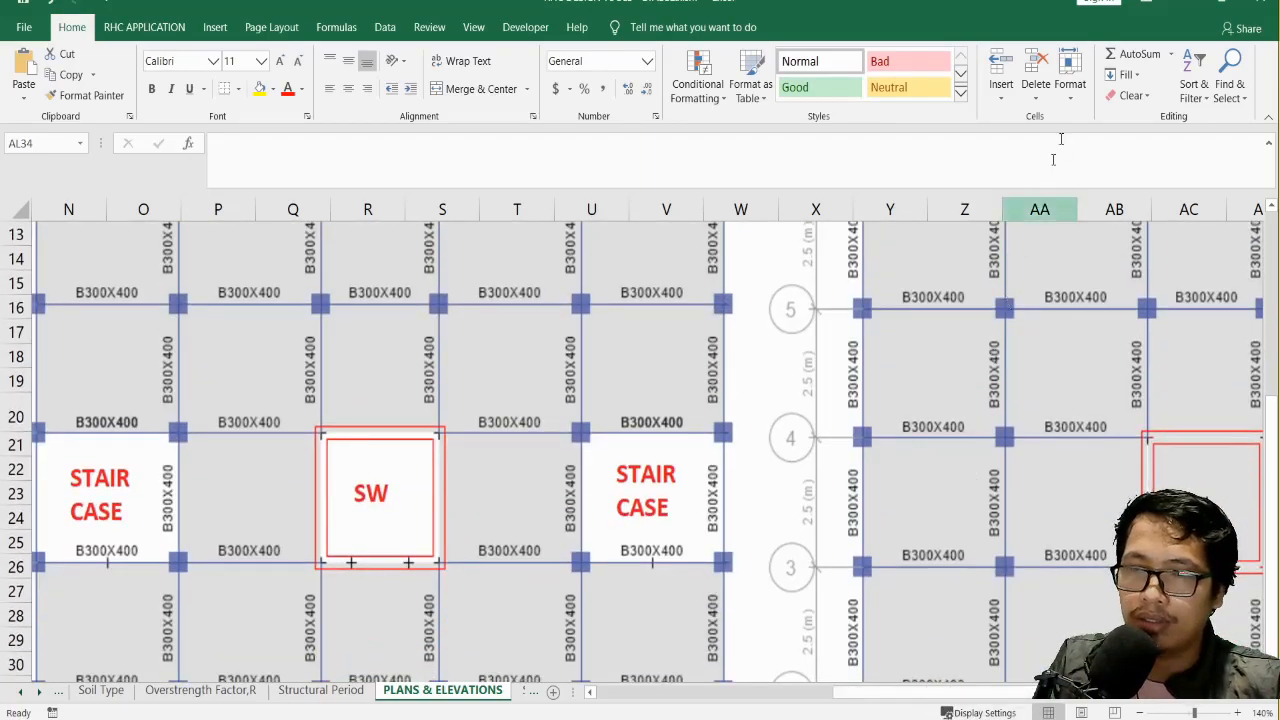
pyautogui.click(1182, 4)
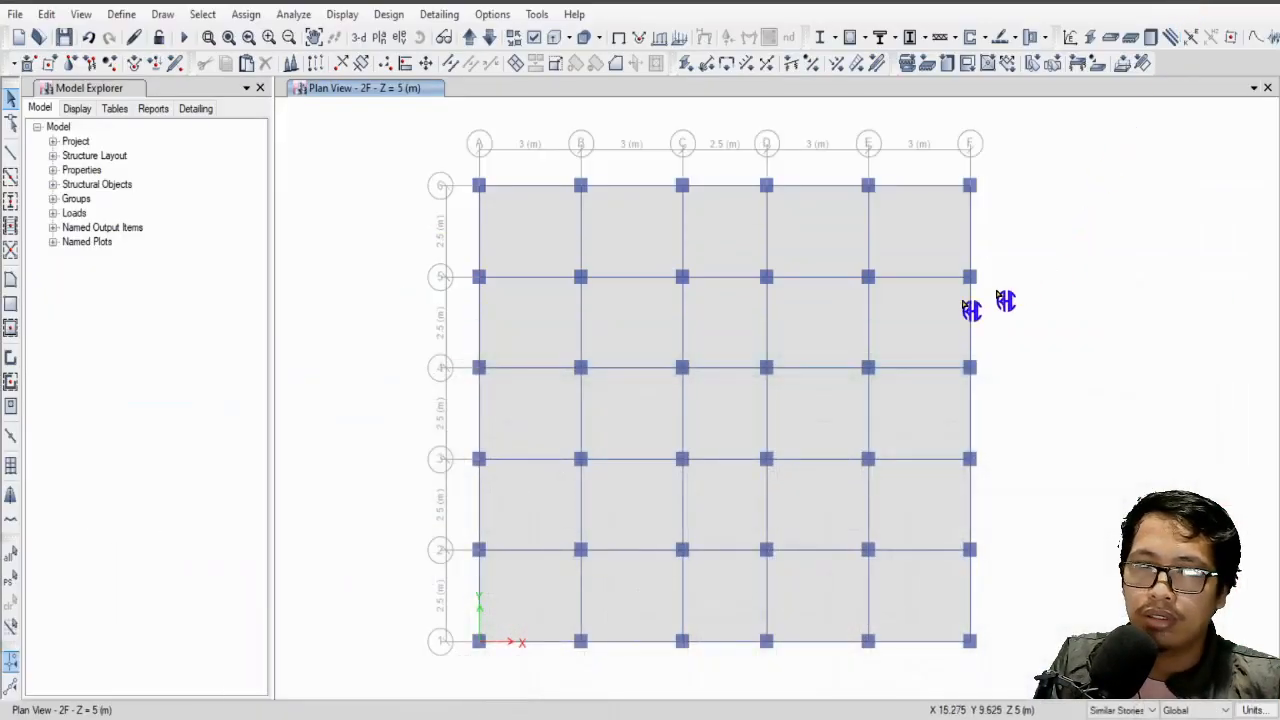
# Delete the slab panels between grid lines 3 and 4 in bays A-B, C-D and E-F.
pyautogui.click(540, 410)
pyautogui.click(940, 414)
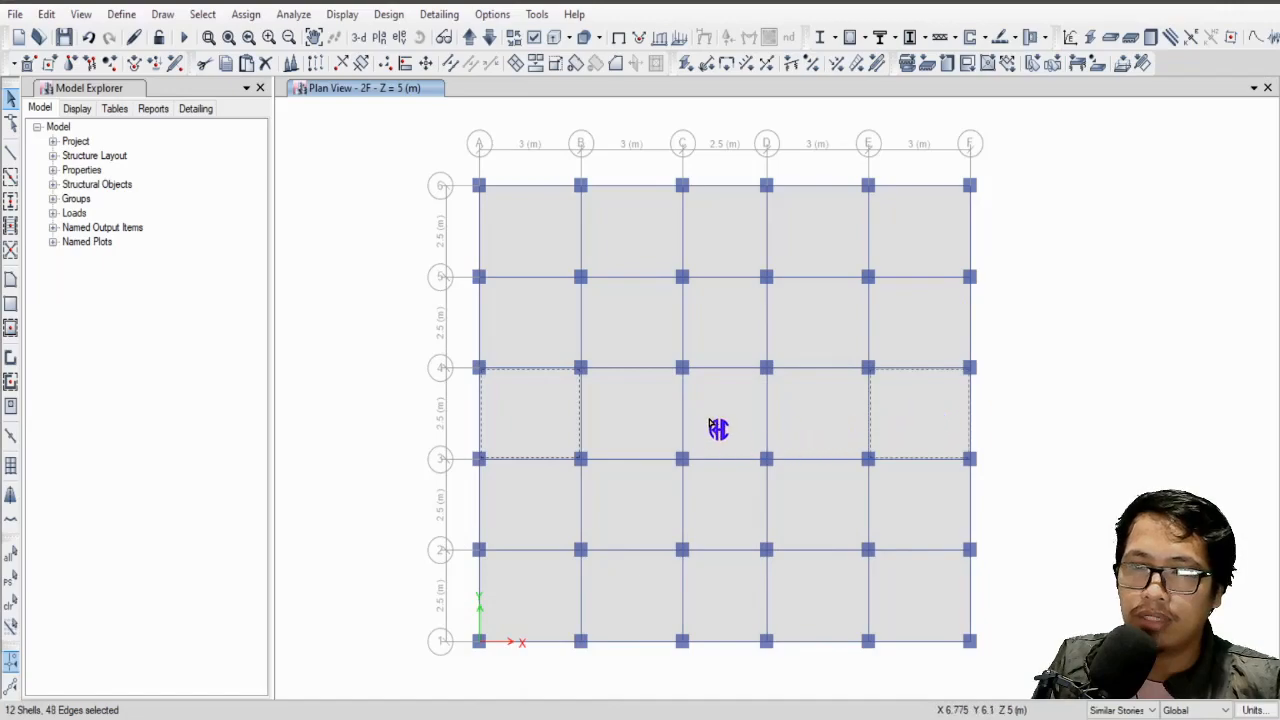
pyautogui.press('Delete')
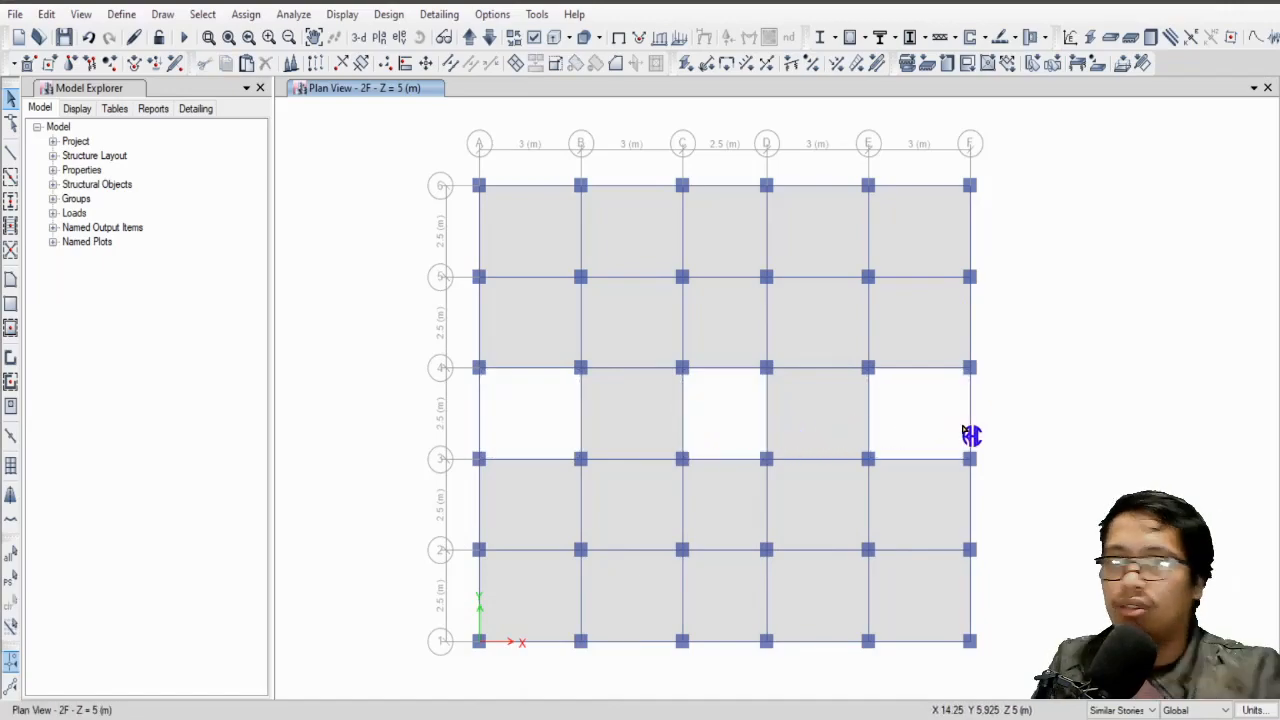
# Inspect the slab openings on the 3F plan and throughout the building in the 3-D view.
pyautogui.click(470, 37)
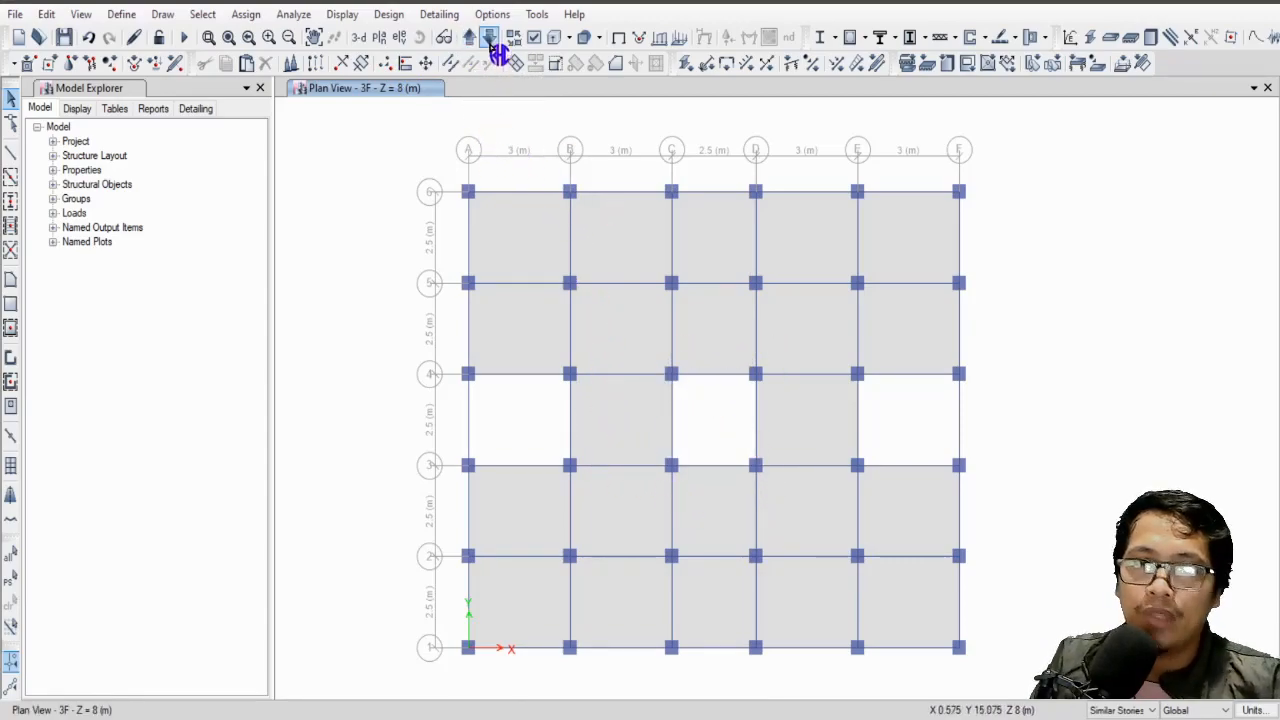
pyautogui.click(360, 38)
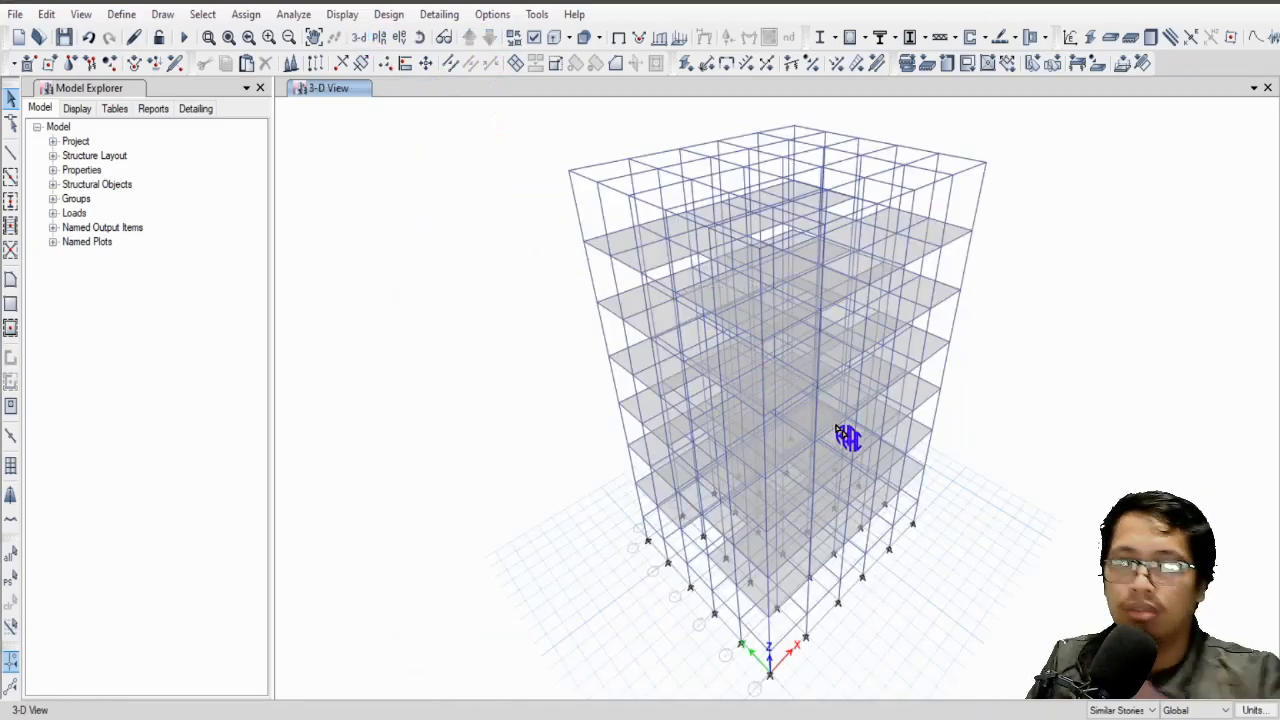
pyautogui.moveTo(955, 597); pyautogui.dragTo(541, 221)
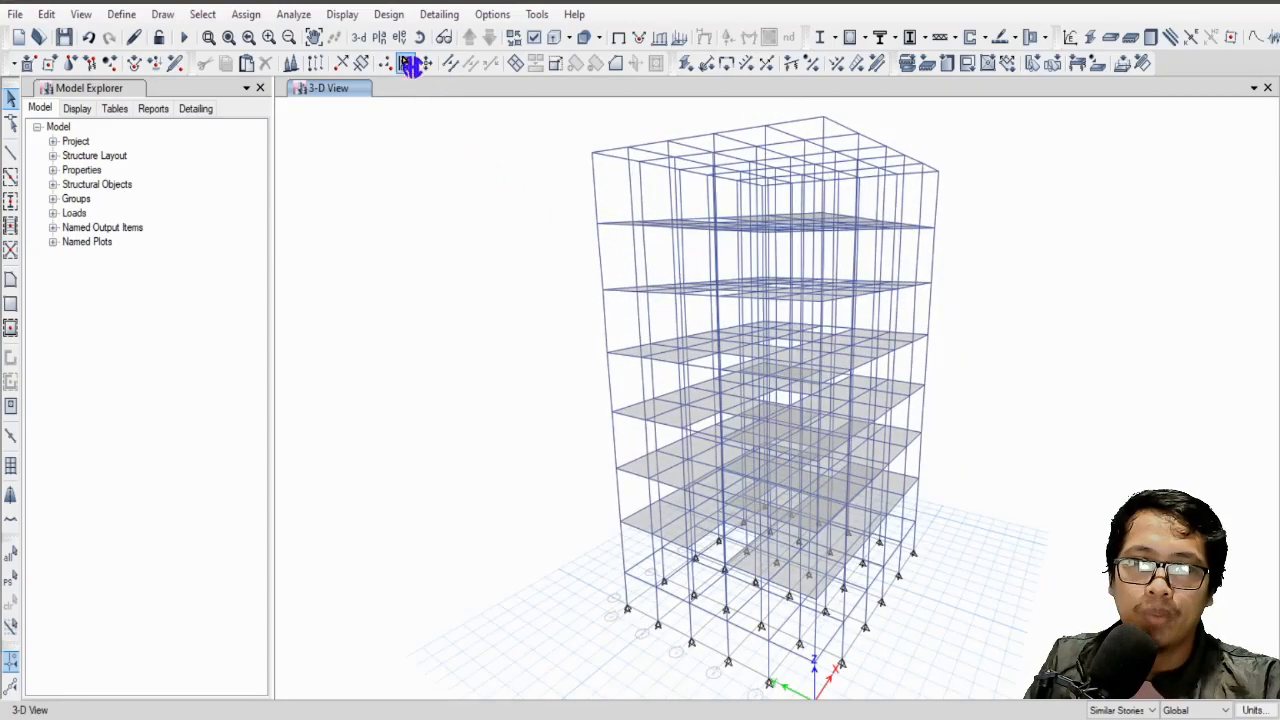
# Return to the plan view of story level 2F.
pyautogui.click(380, 38)
pyautogui.click(545, 377)
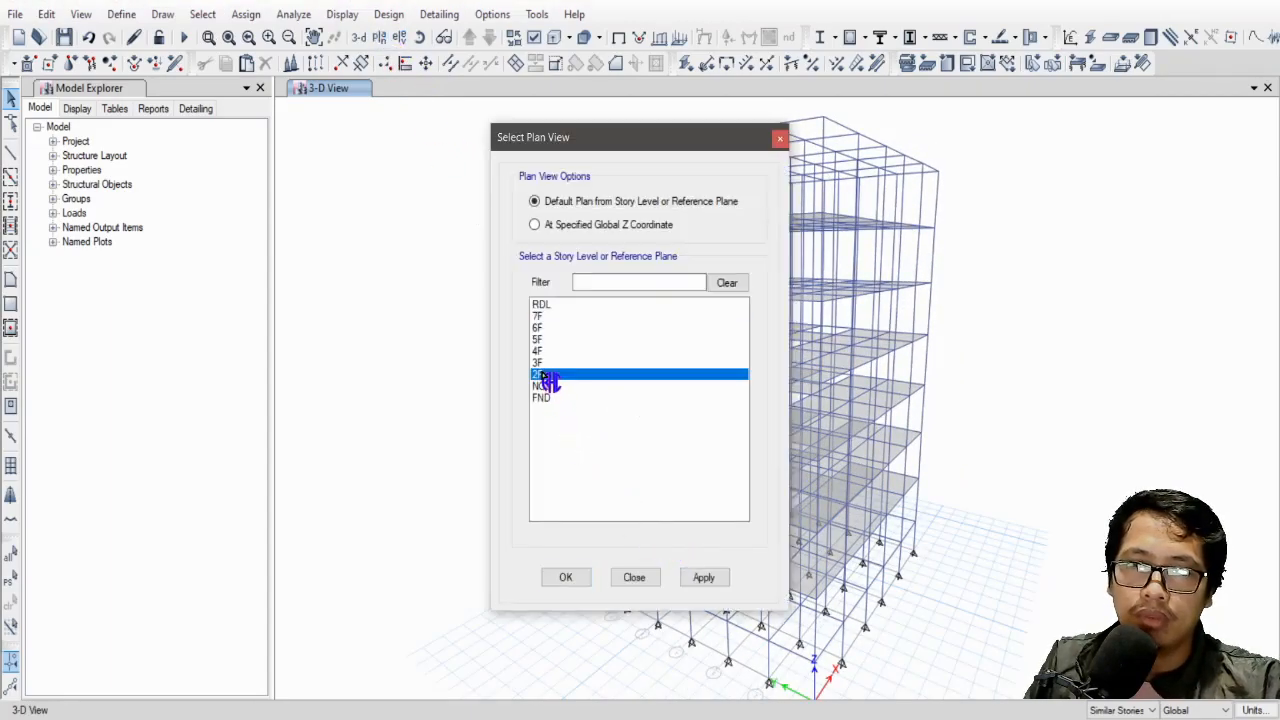
pyautogui.click(566, 577)
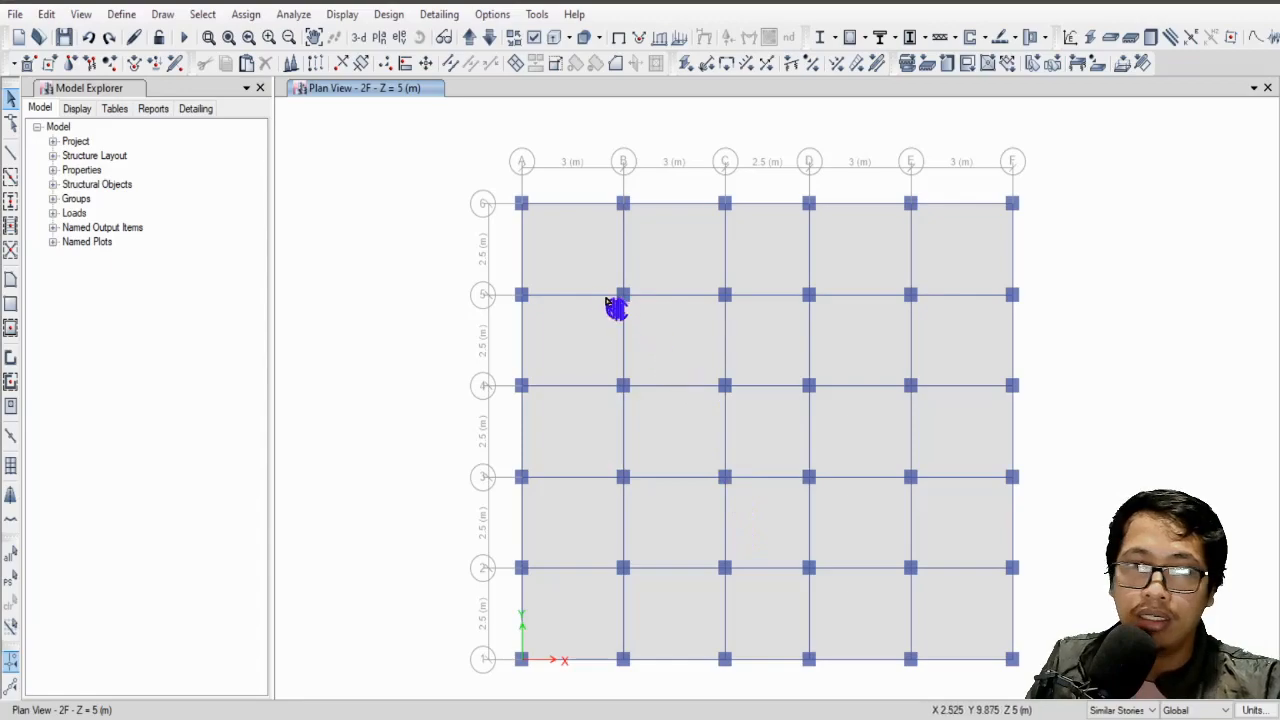
# Select all floor objects in the model by object type.
pyautogui.click(202, 14)
pyautogui.moveTo(260, 37)
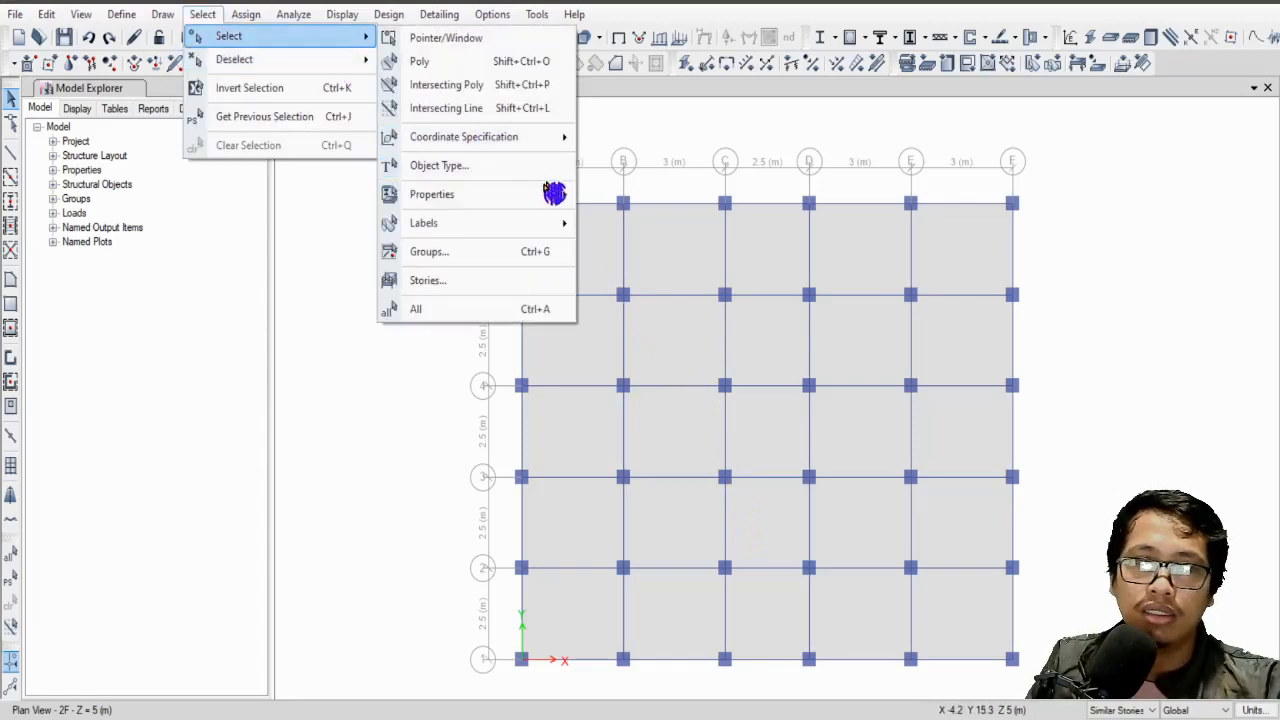
pyautogui.click(515, 166)
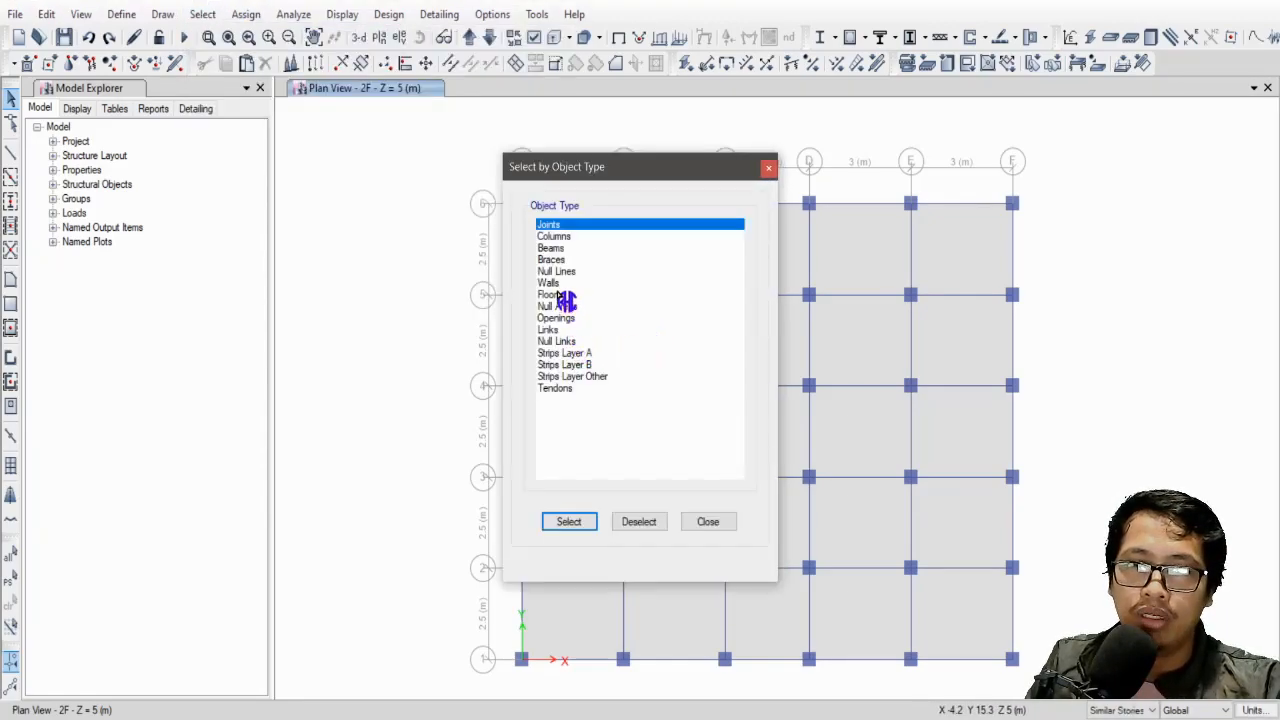
pyautogui.click(560, 295)
pyautogui.click(580, 521)
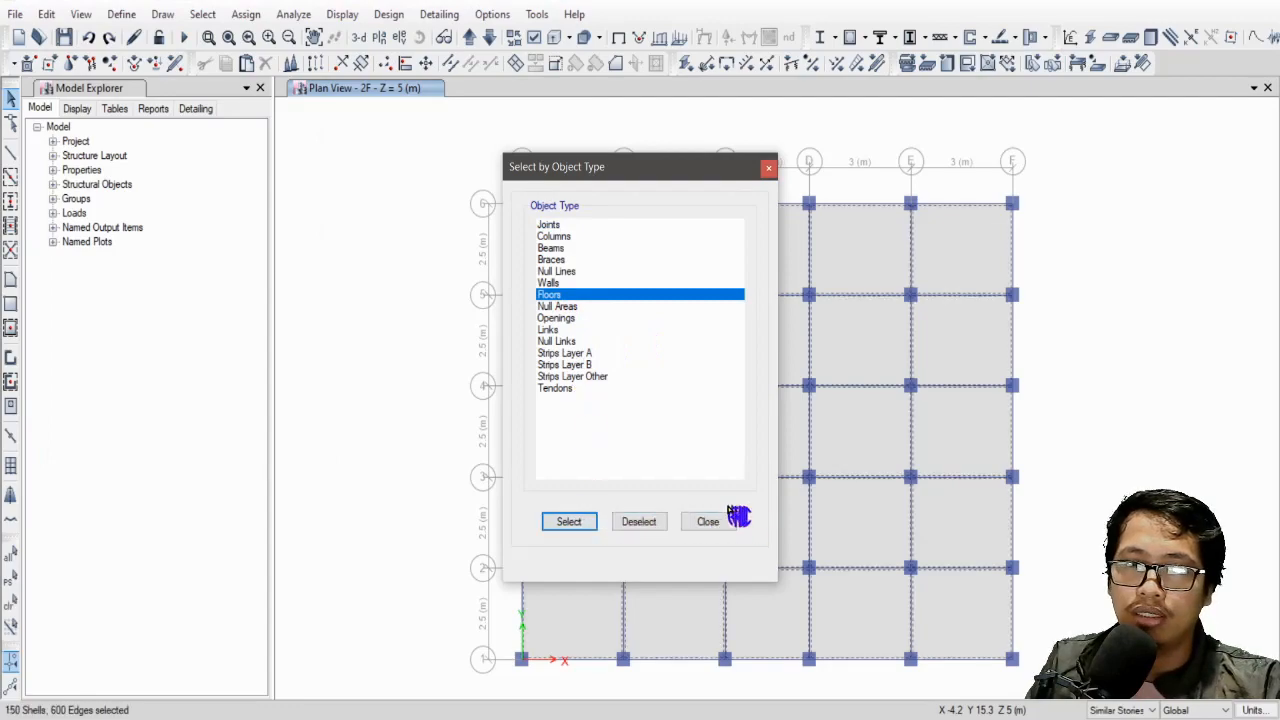
pyautogui.click(716, 521)
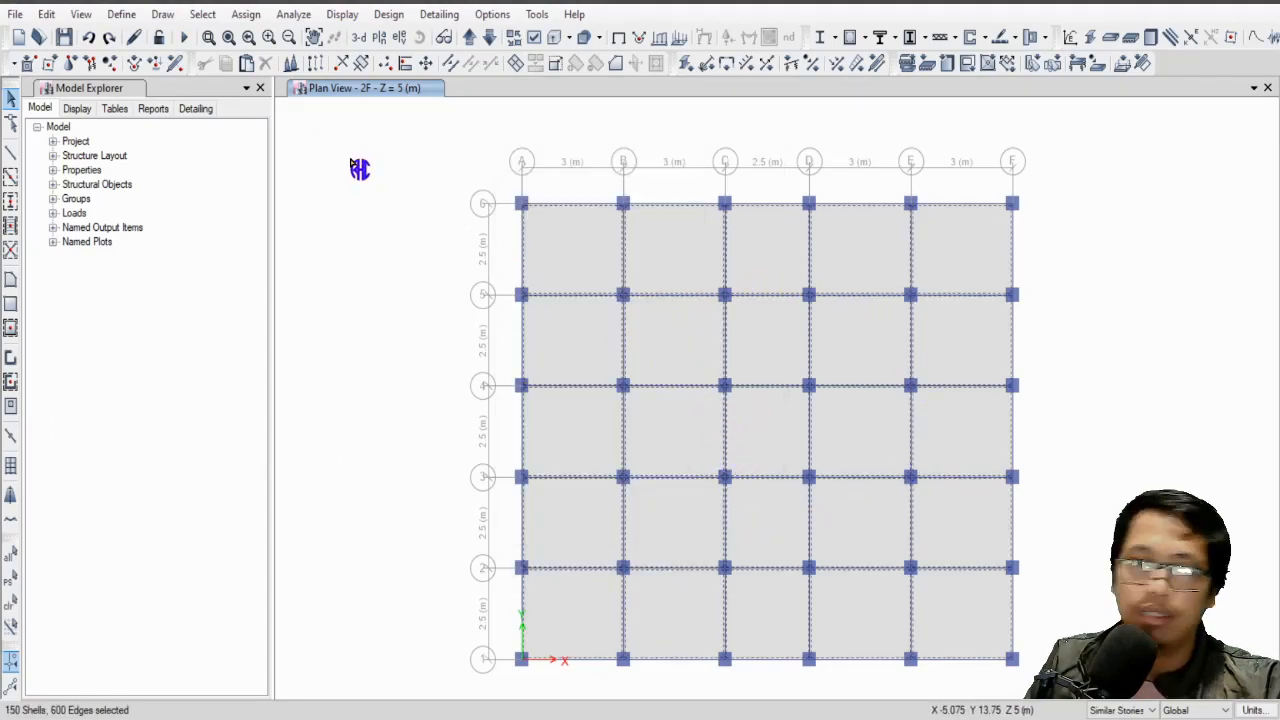
# Replicate the selected floor slabs to story NGL.
pyautogui.hotkey('ctrl', 'r')
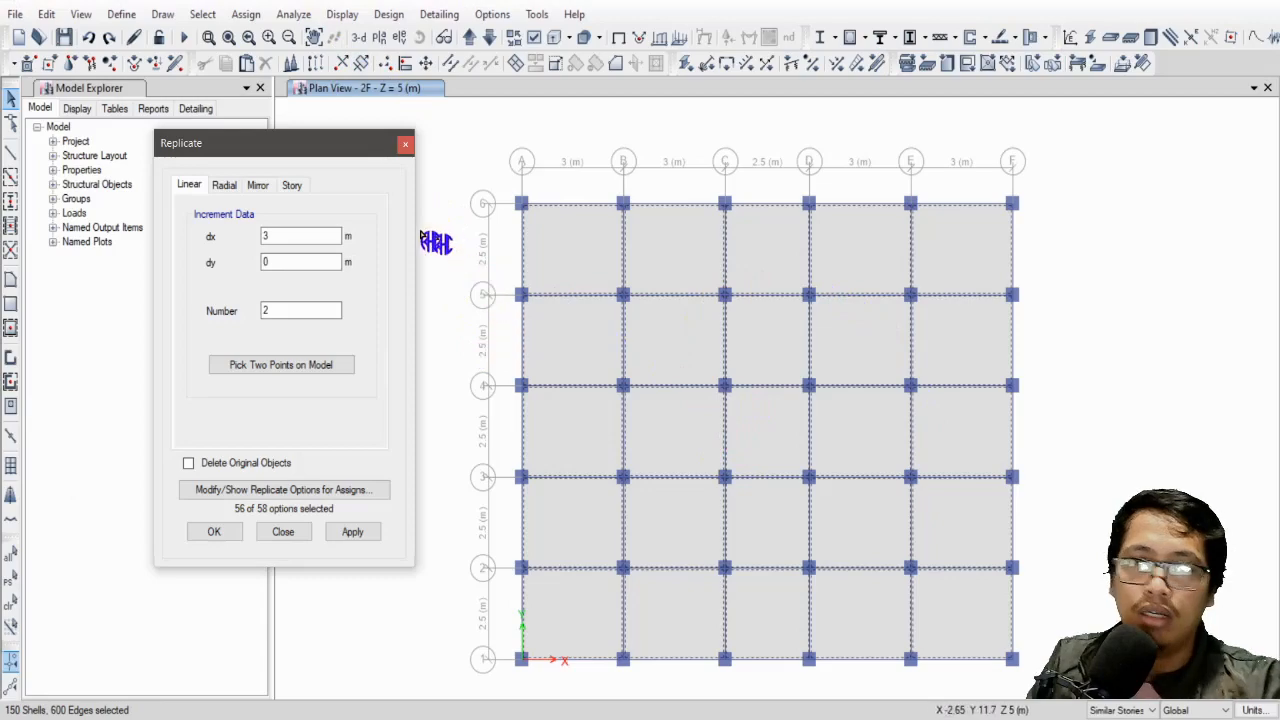
pyautogui.click(292, 185)
pyautogui.click(214, 320)
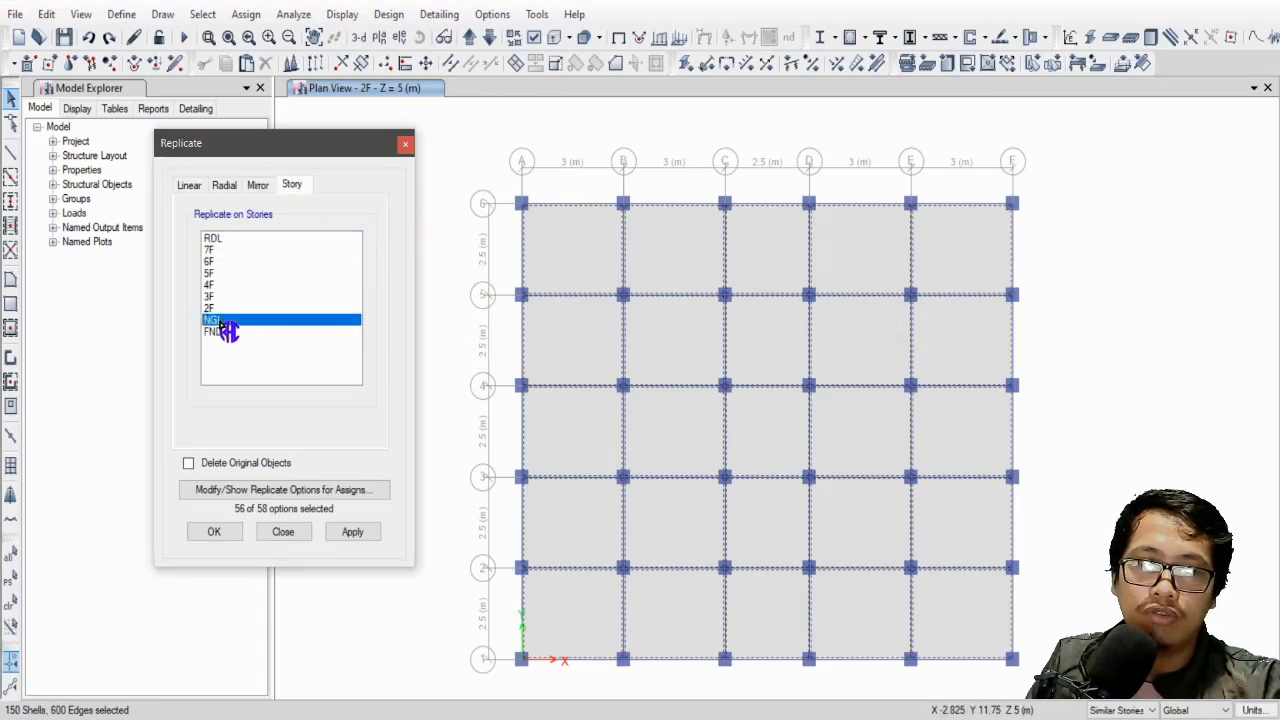
pyautogui.click(355, 533)
# Restore the previous floor selection, replicate it to story RDL, and view the building in 3-D.
pyautogui.click(12, 580)
pyautogui.click(226, 240)
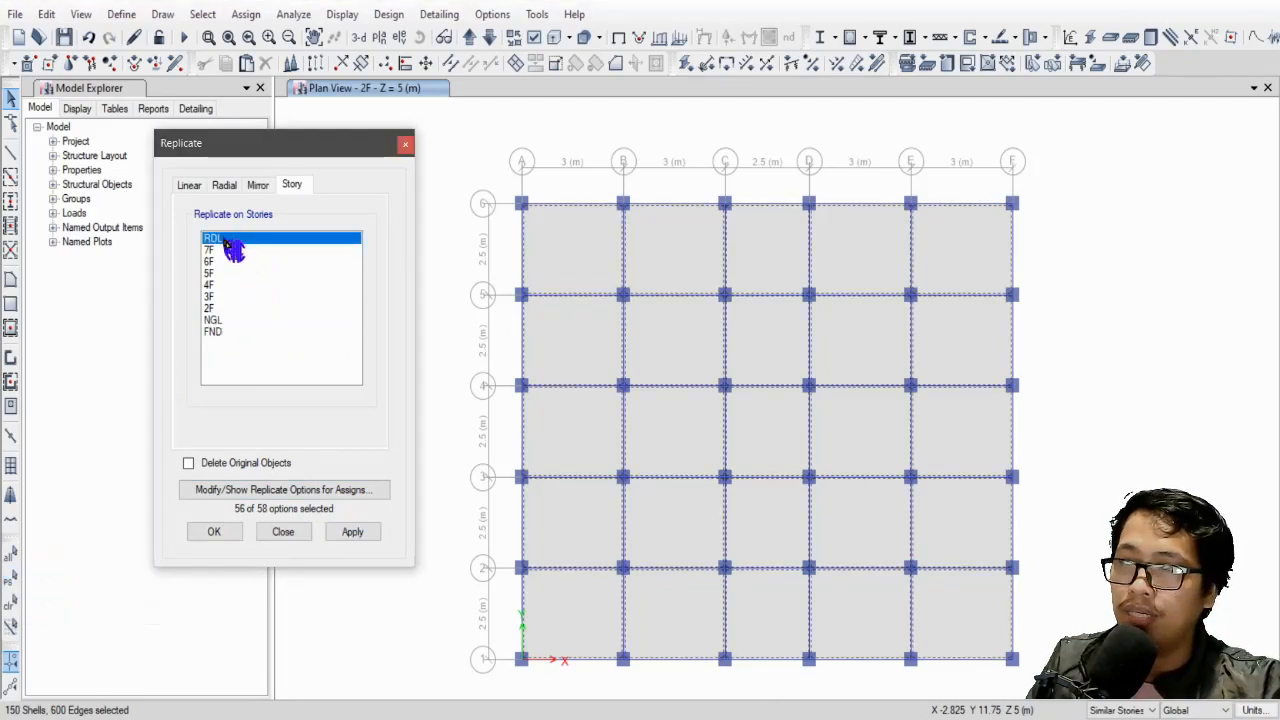
pyautogui.click(355, 532)
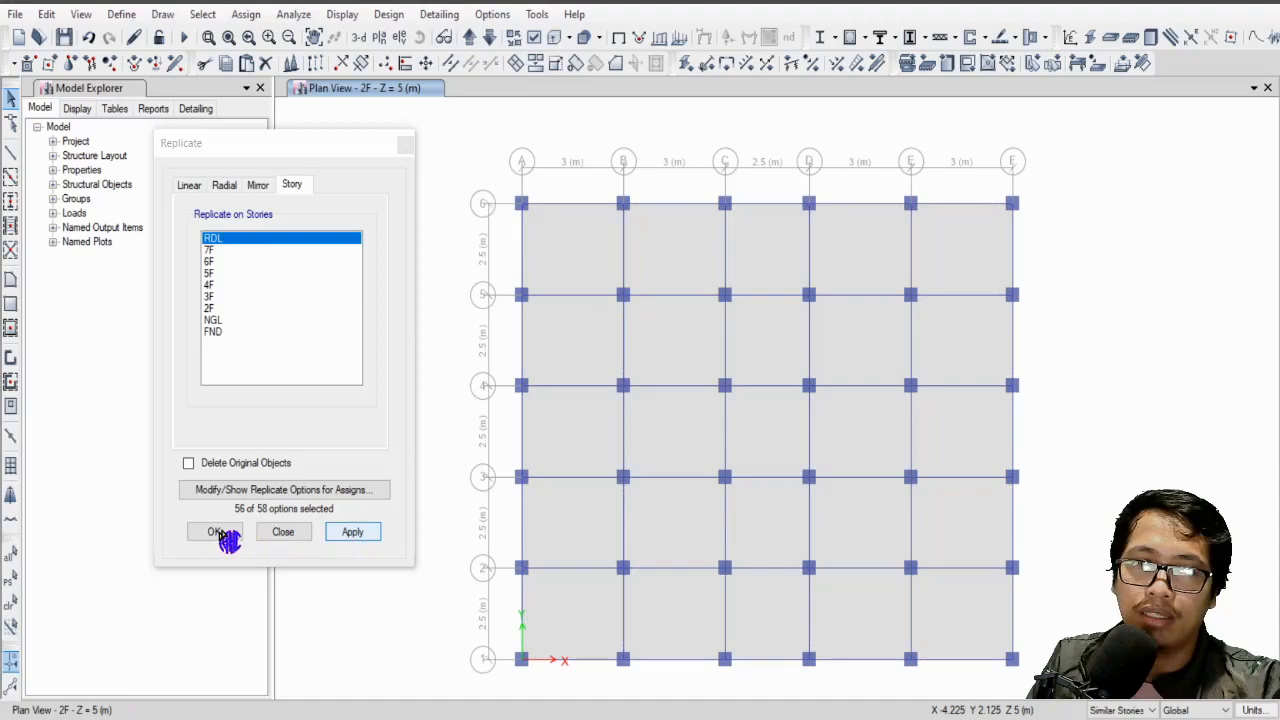
pyautogui.click(214, 532)
pyautogui.click(359, 37)
pyautogui.moveTo(906, 515); pyautogui.dragTo(795, 573, button='middle')
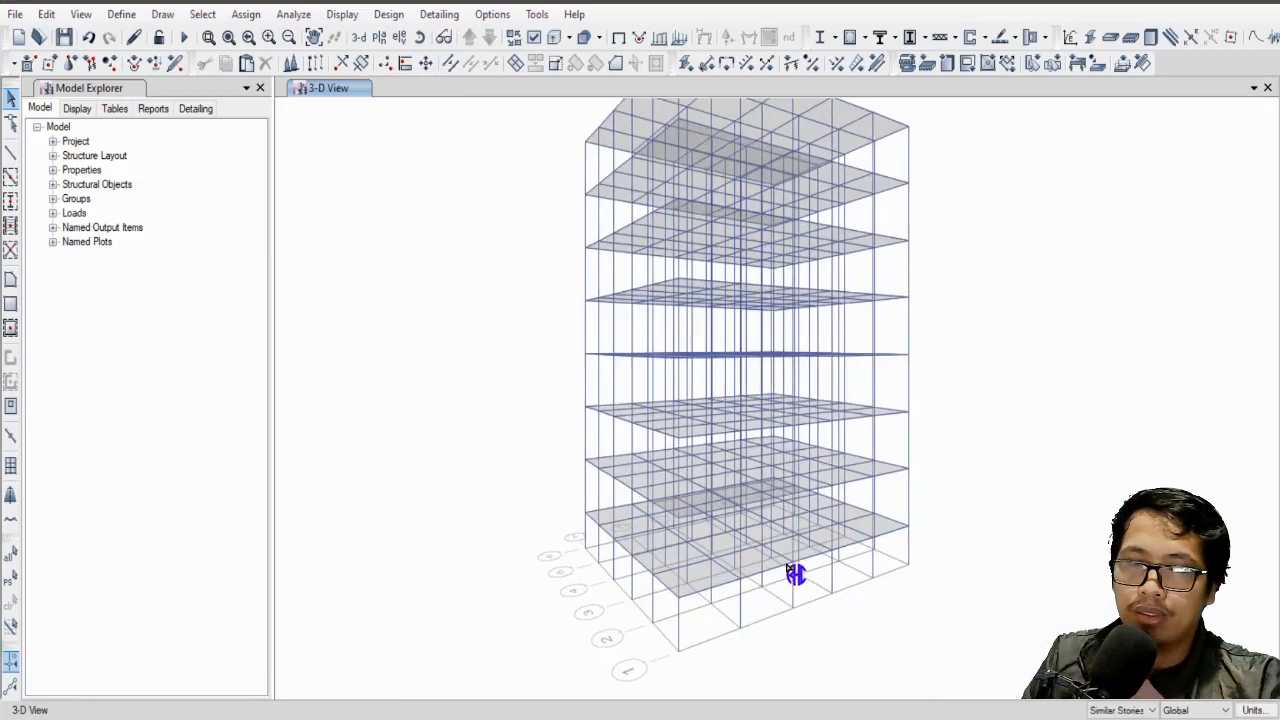
# On the 2F plan, delete the slab panels between grid lines 3 and 4 in bays A-B, C-D and E-F, and check the model in 3-D.
pyautogui.click(380, 37)
pyautogui.click(540, 374)
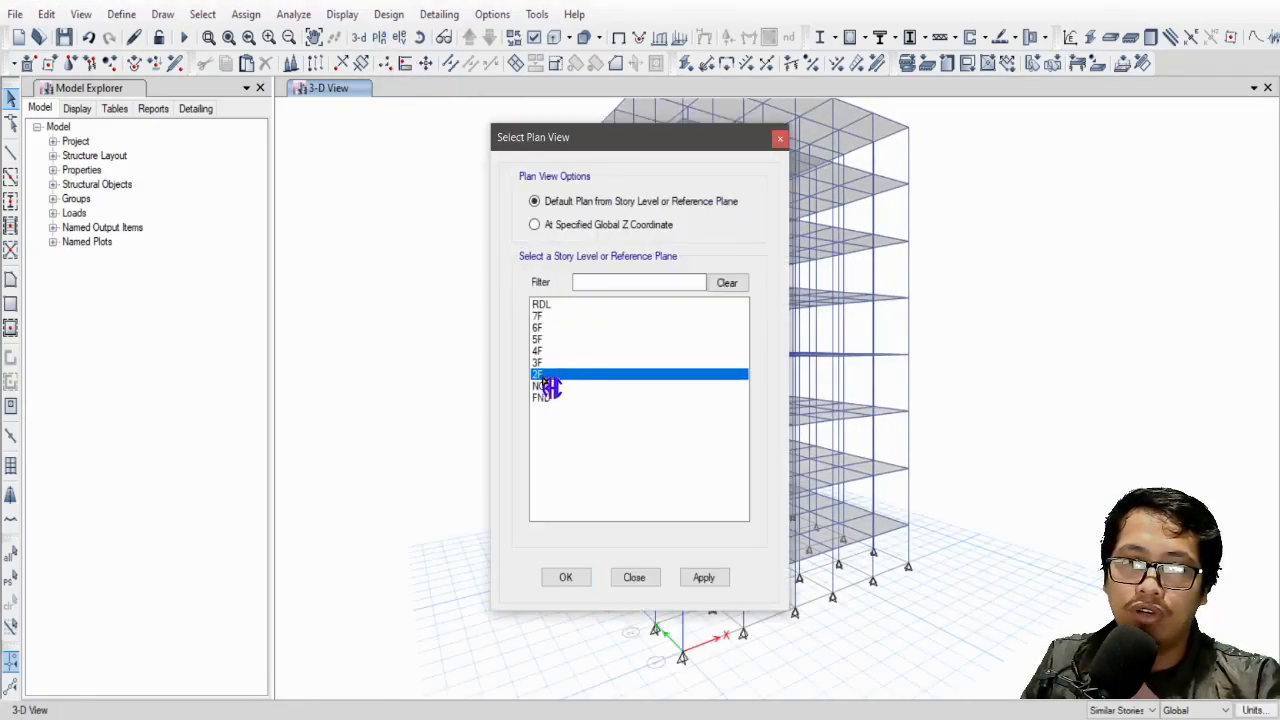
pyautogui.click(566, 577)
pyautogui.click(668, 440)
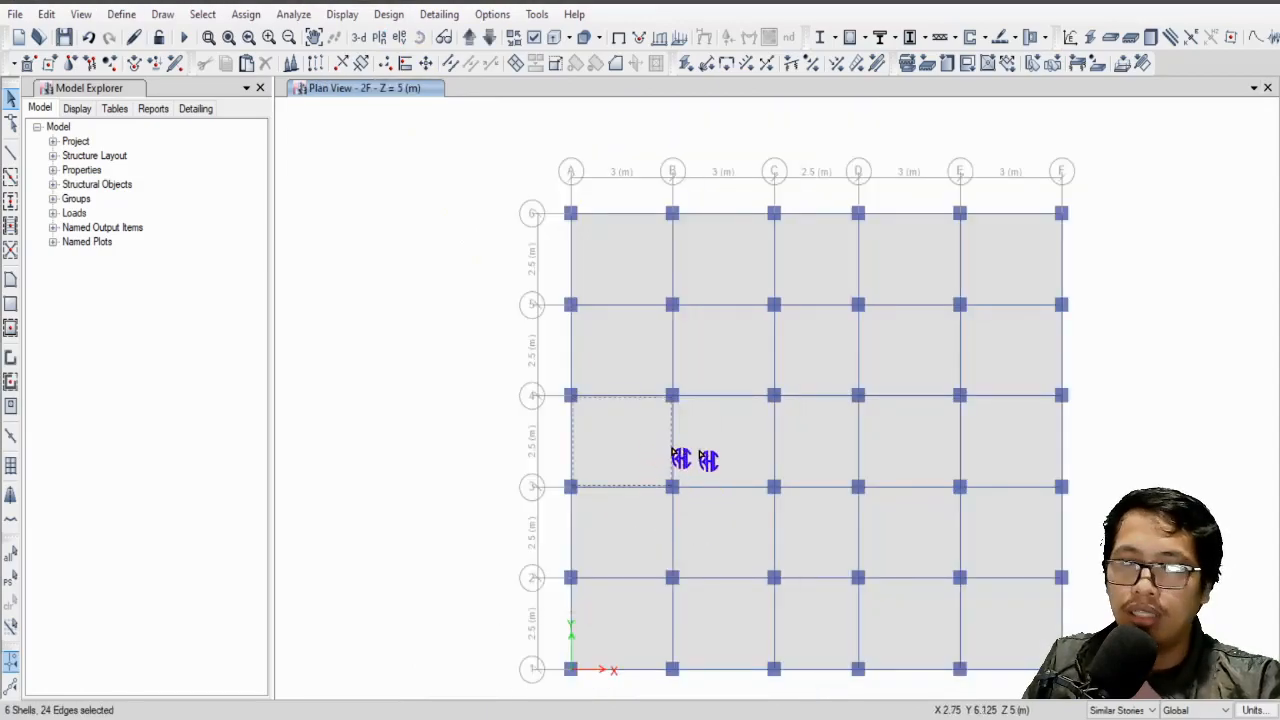
pyautogui.click(806, 448)
pyautogui.click(990, 455)
pyautogui.press('Delete')
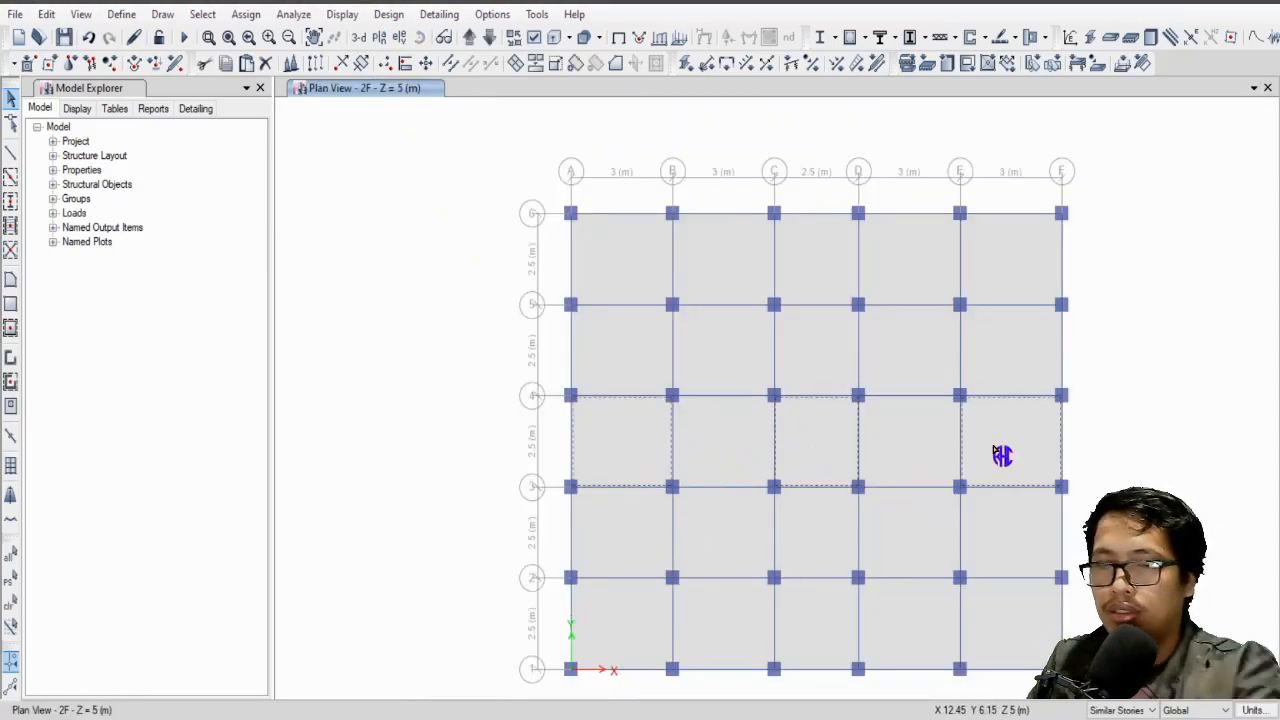
pyautogui.click(359, 37)
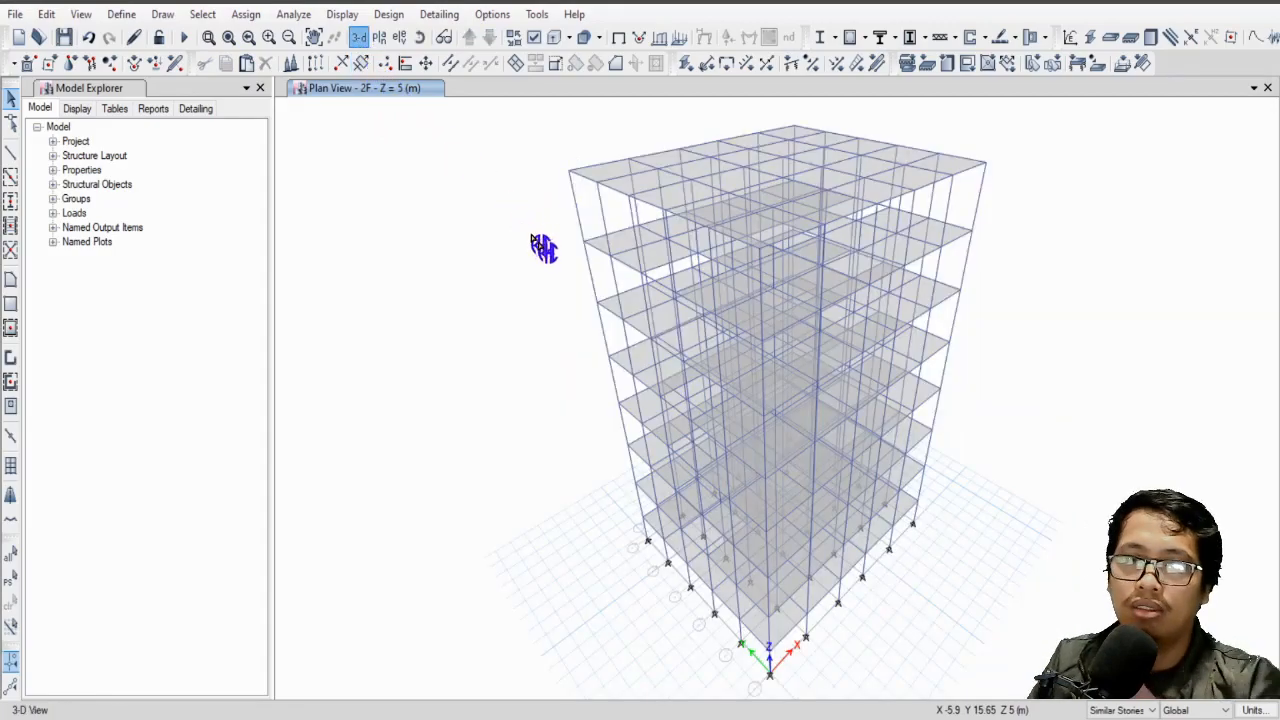
pyautogui.moveTo(884, 551); pyautogui.dragTo(832, 500)
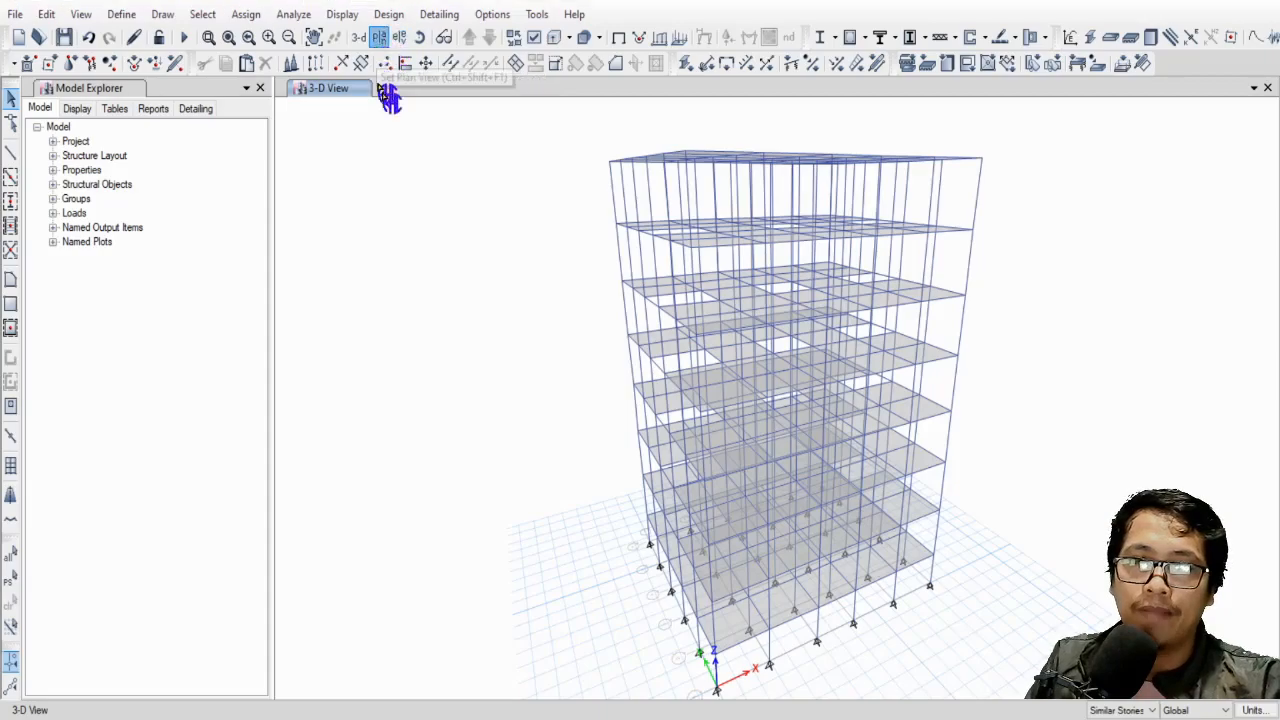
# Open the plan view of story RDL and start drawing a new wall stack.
pyautogui.click(379, 39)
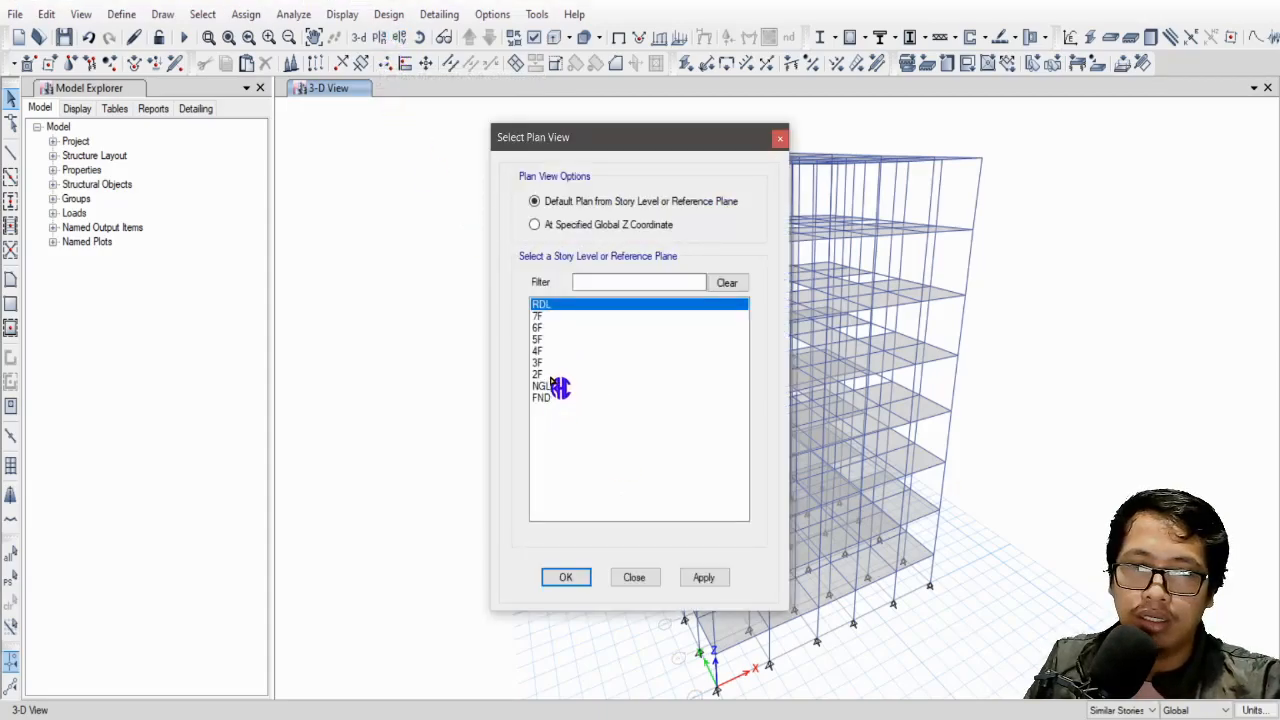
pyautogui.click(566, 578)
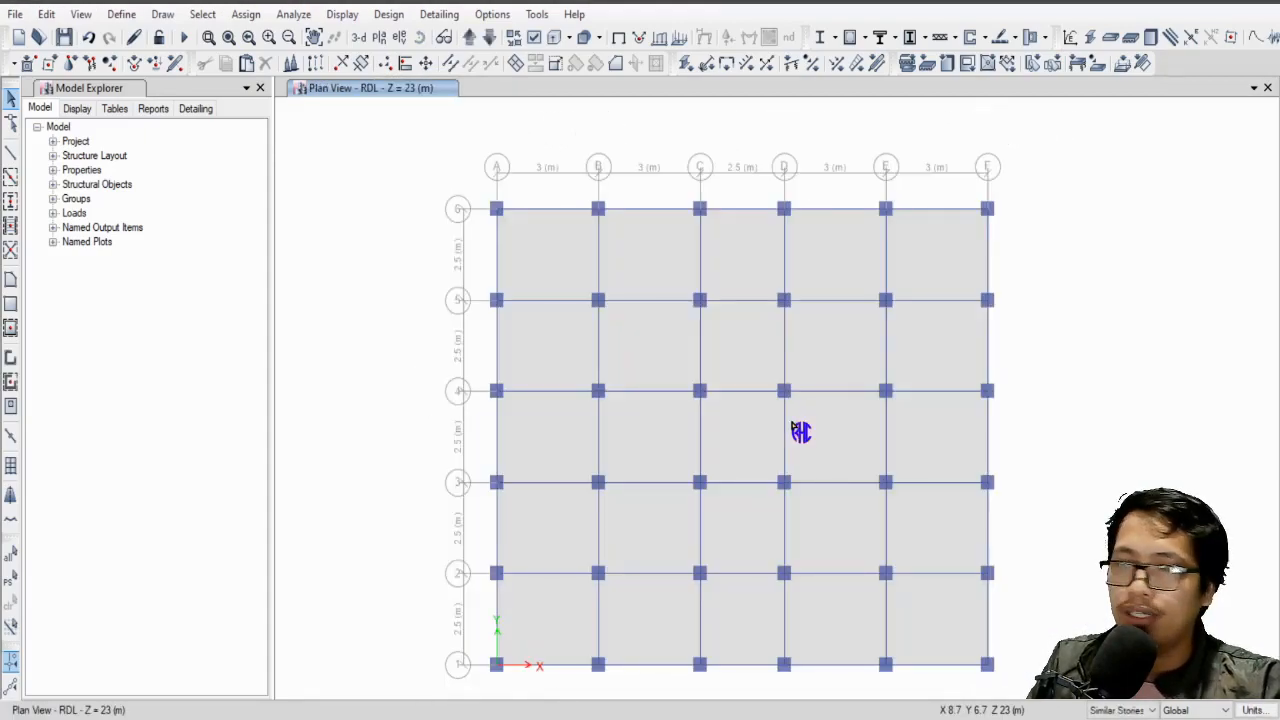
pyautogui.click(162, 14)
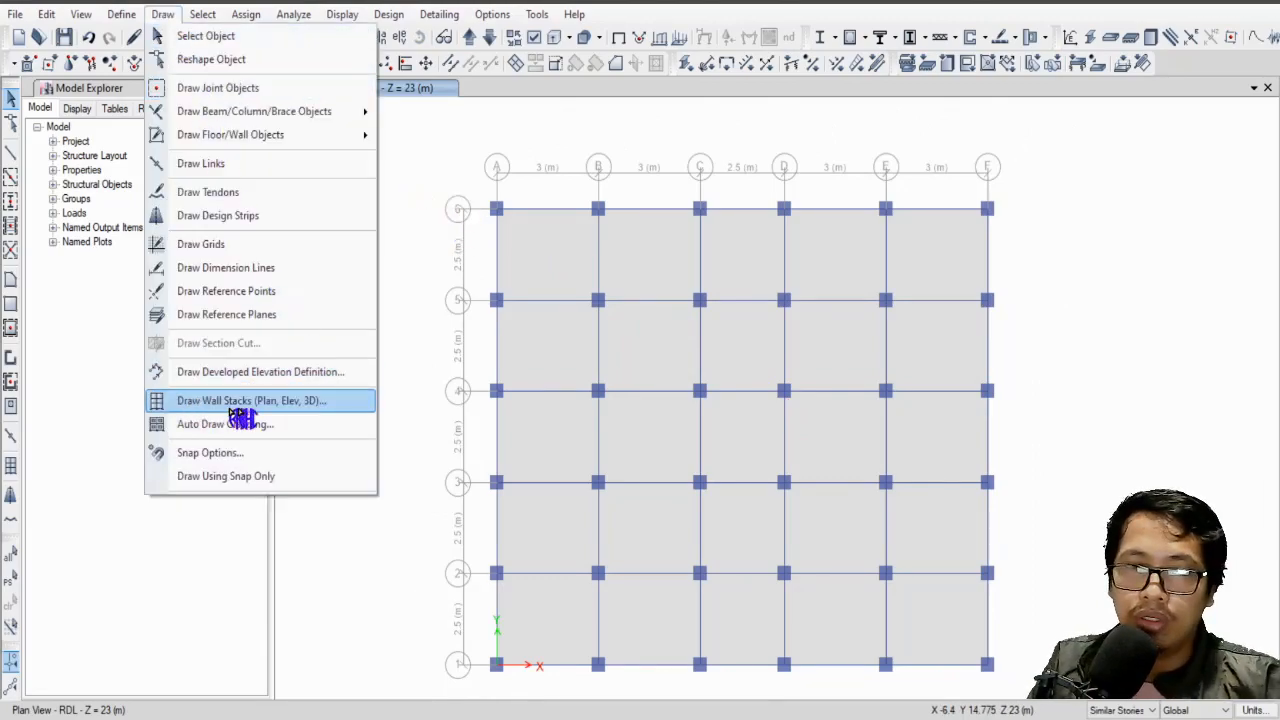
pyautogui.click(292, 406)
# Examine the shear wall location and dimensions in the Excel PLANS & ELEVATIONS sheet, and return to the ETABS wall stack definition.
pyautogui.moveTo(565, 50); pyautogui.dragTo(575, 121)
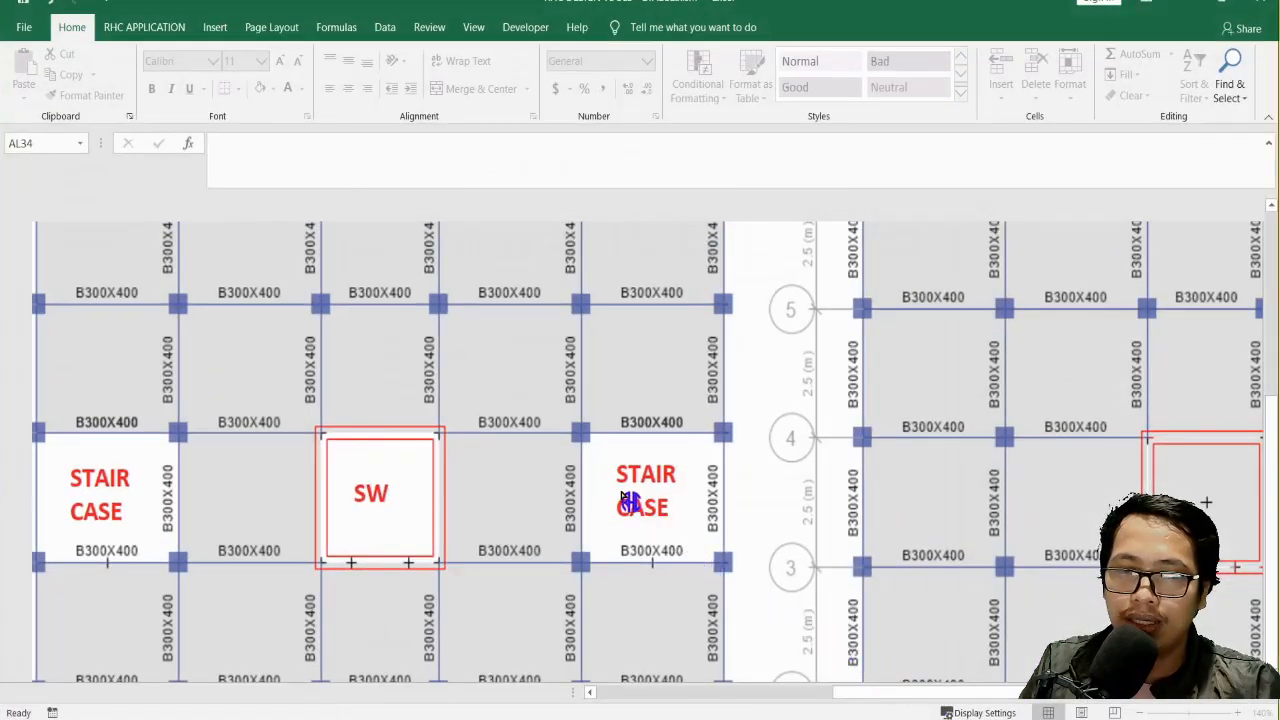
pyautogui.scroll(-1, 655, 515)
pyautogui.scroll(-3, 663, 522)
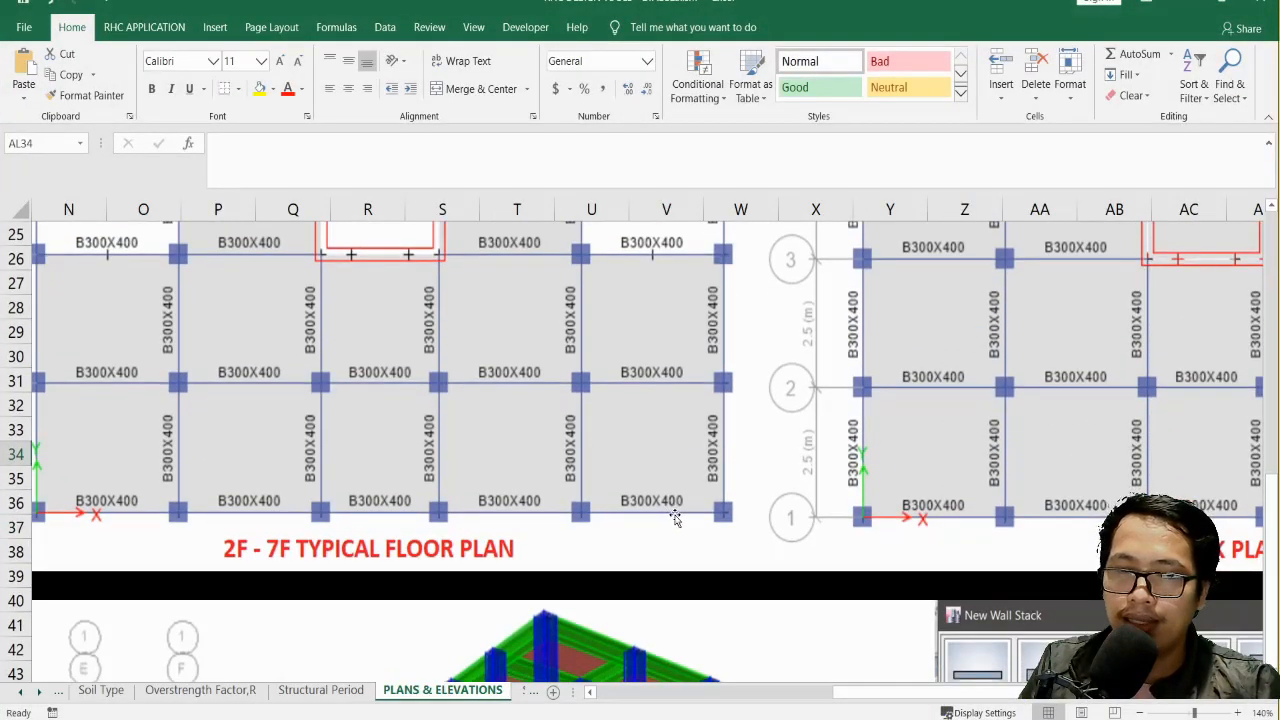
pyautogui.scroll(-6, 675, 518)
pyautogui.moveTo(871, 692); pyautogui.dragTo(1050, 705)
pyautogui.scroll(-2, 906, 590)
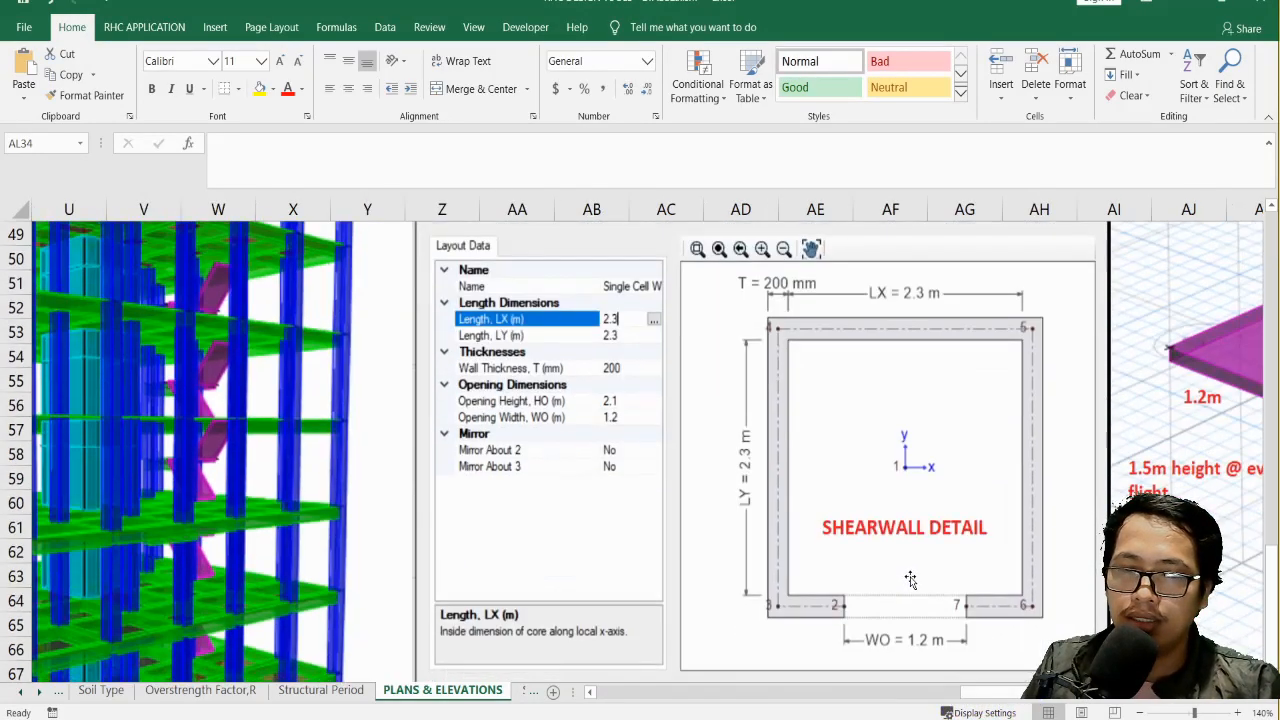
pyautogui.scroll(2, 912, 580)
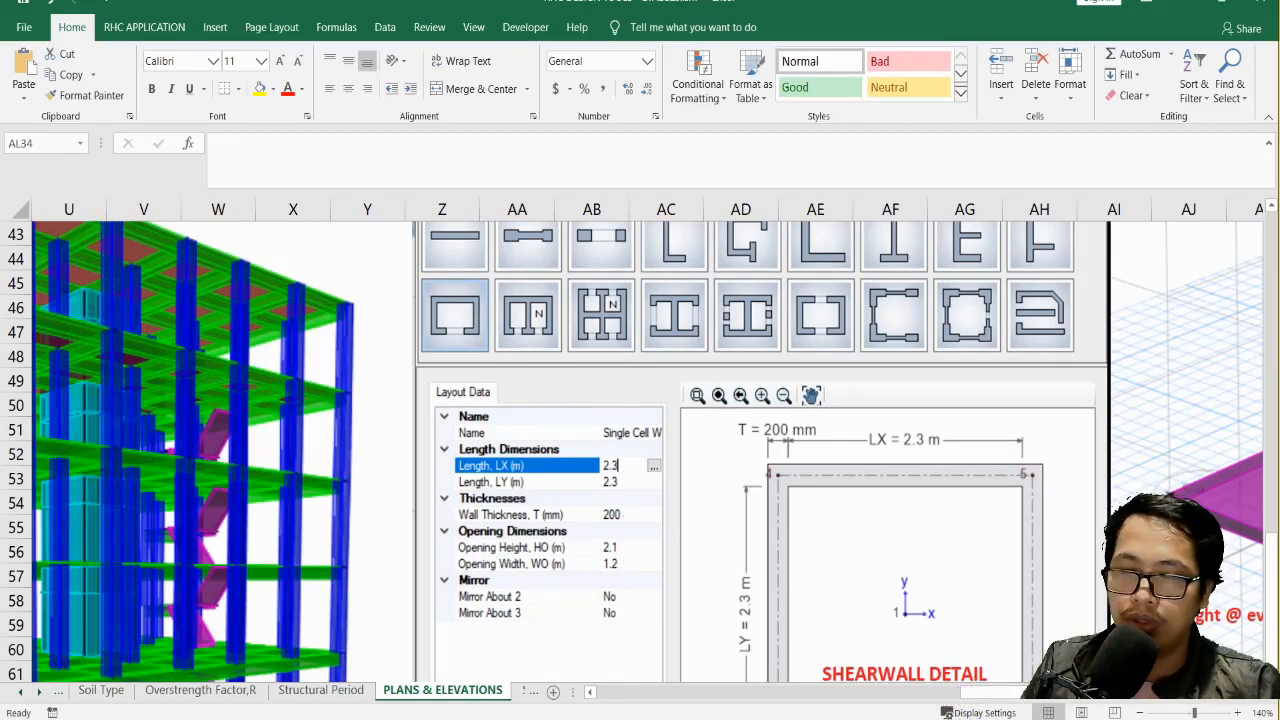
pyautogui.moveTo(890, 714)
pyautogui.click(886, 685)
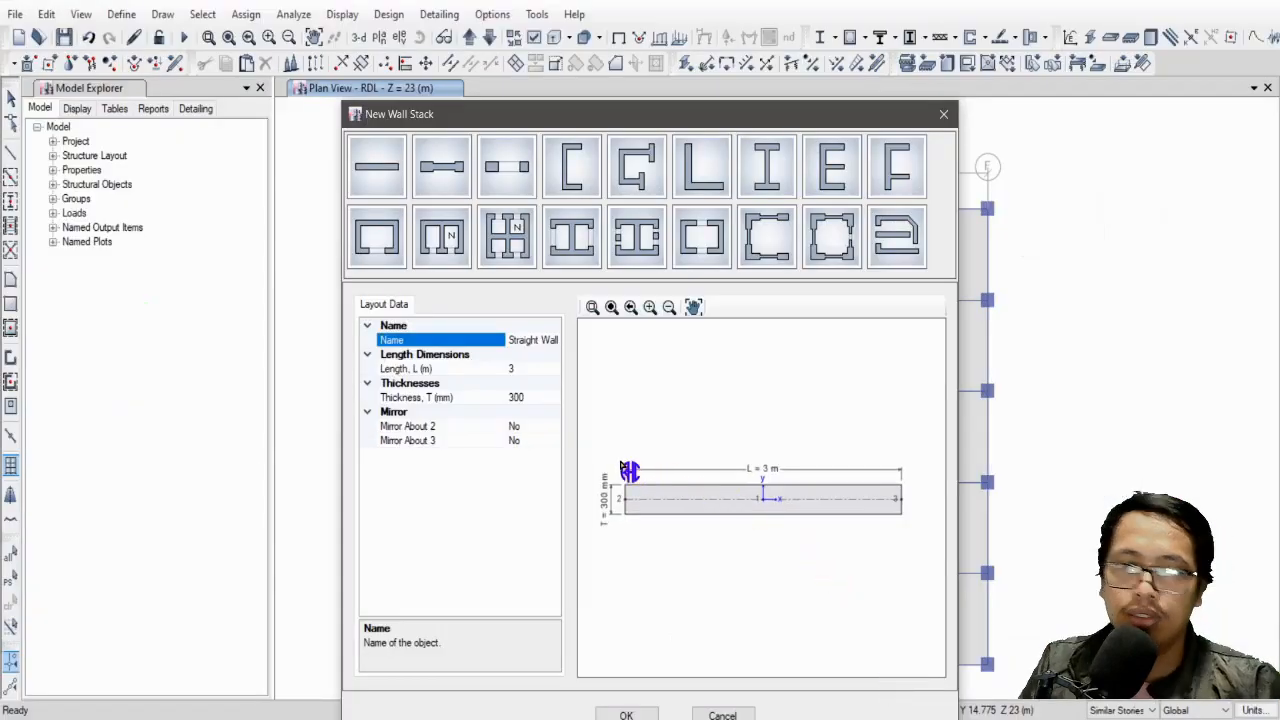
# Choose the single-cell wall layout with an opening and set both inside lengths, LX and LY, to 2.3 m.
pyautogui.click(386, 246)
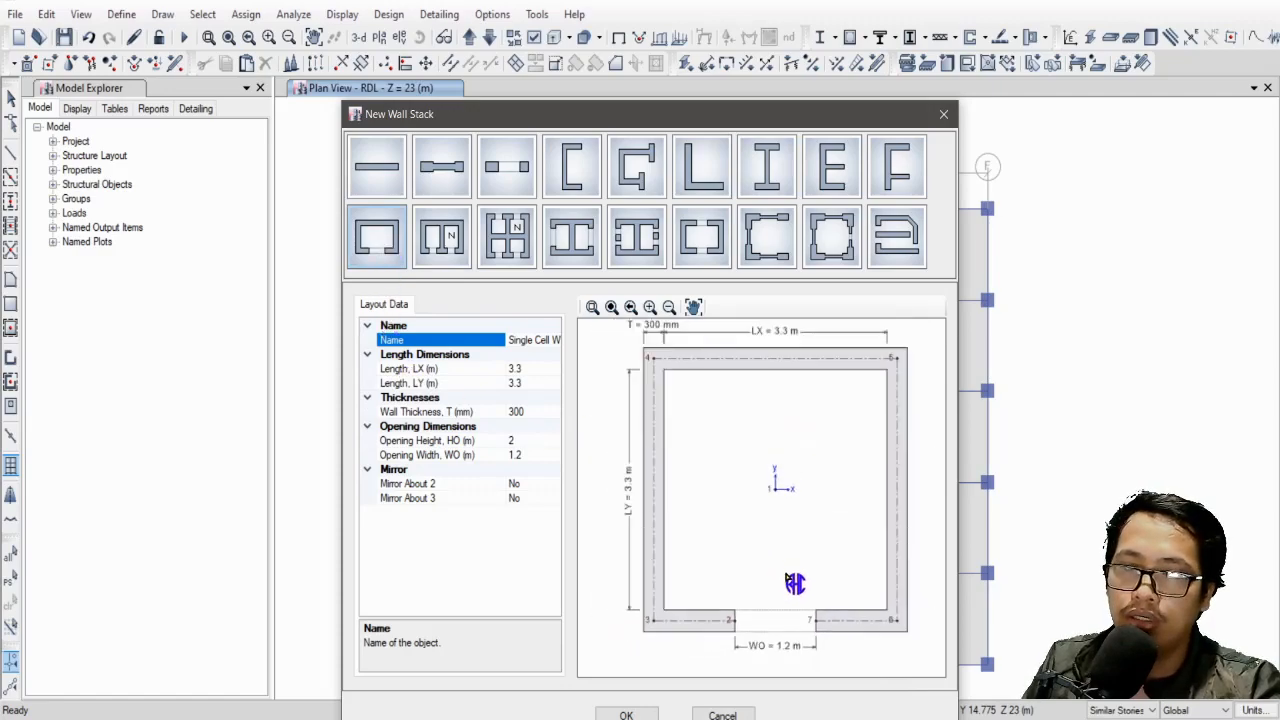
pyautogui.click(522, 369)
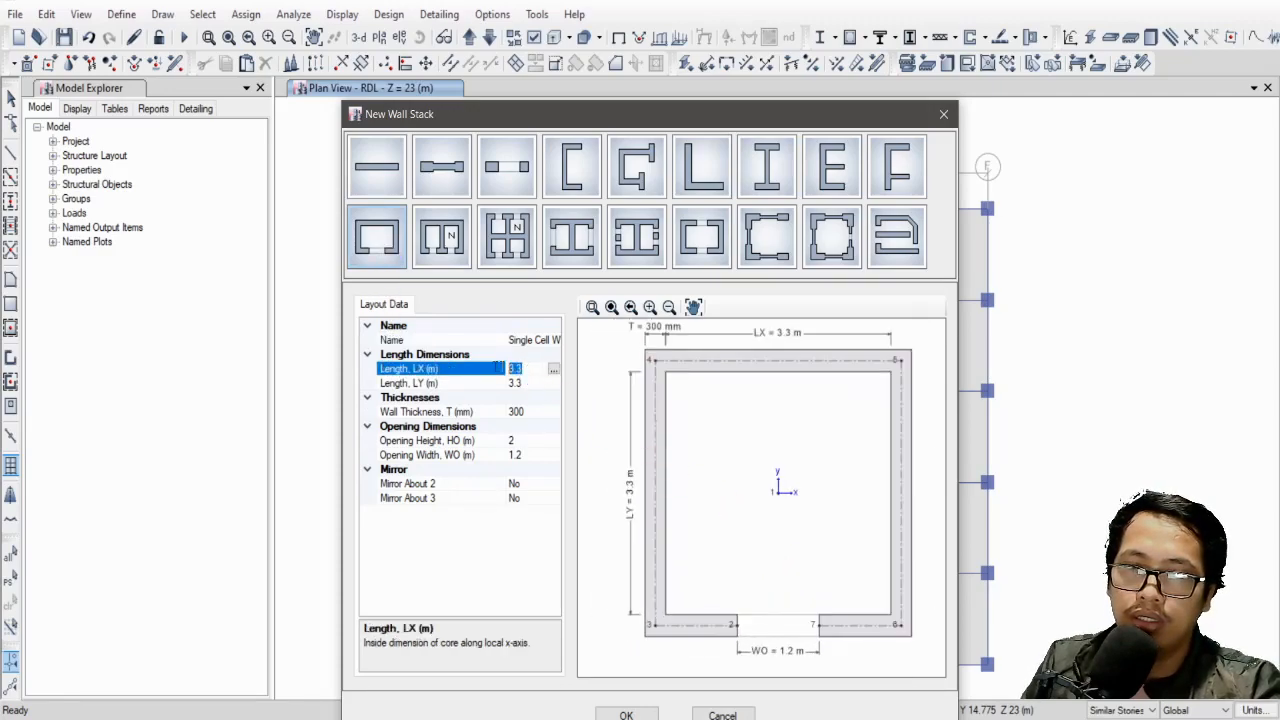
pyautogui.write('2.3')
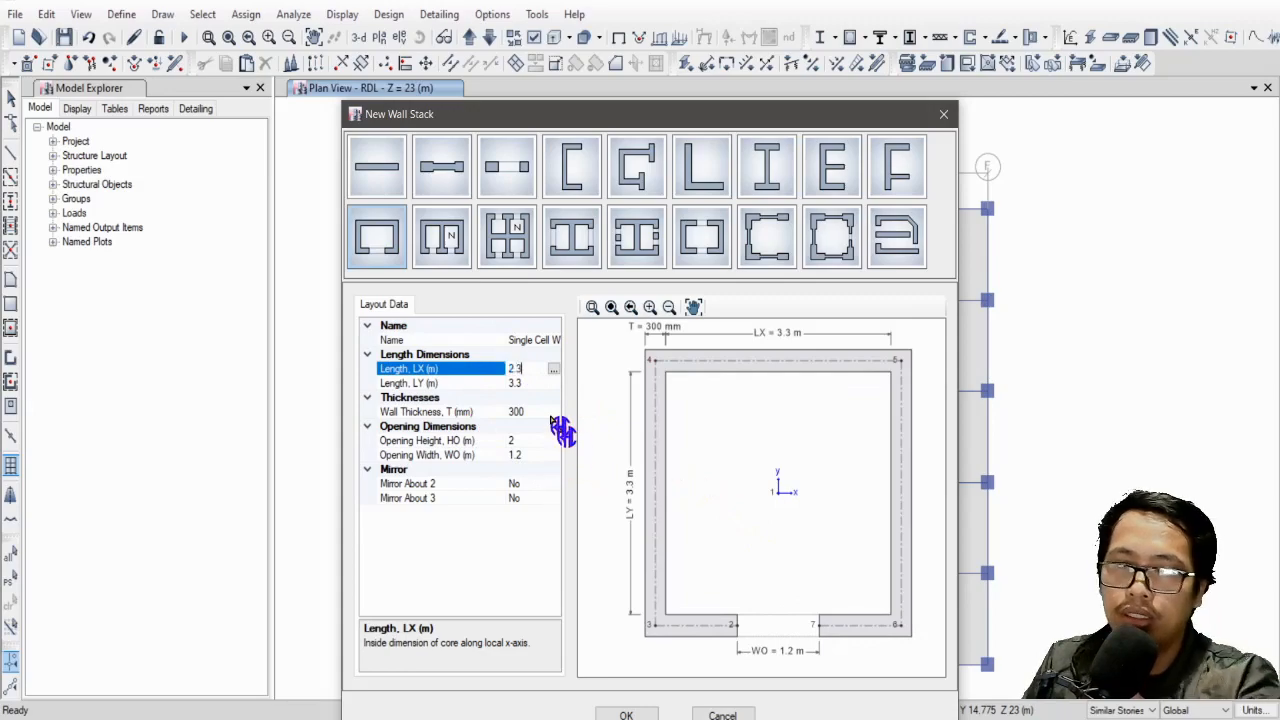
pyautogui.press('Return')
pyautogui.click(489, 383)
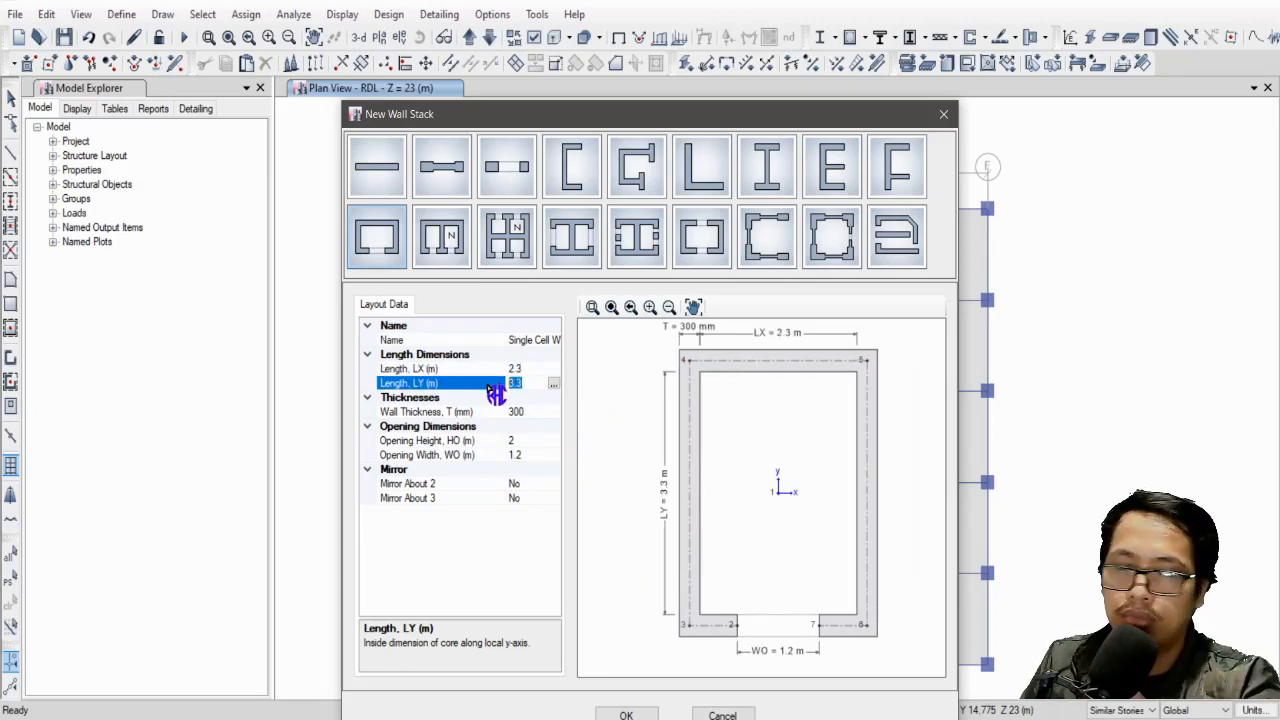
pyautogui.press('Return')
# Set the wall stack's thickness to 200 mm and its opening height to 2.1 m.
pyautogui.click(538, 412)
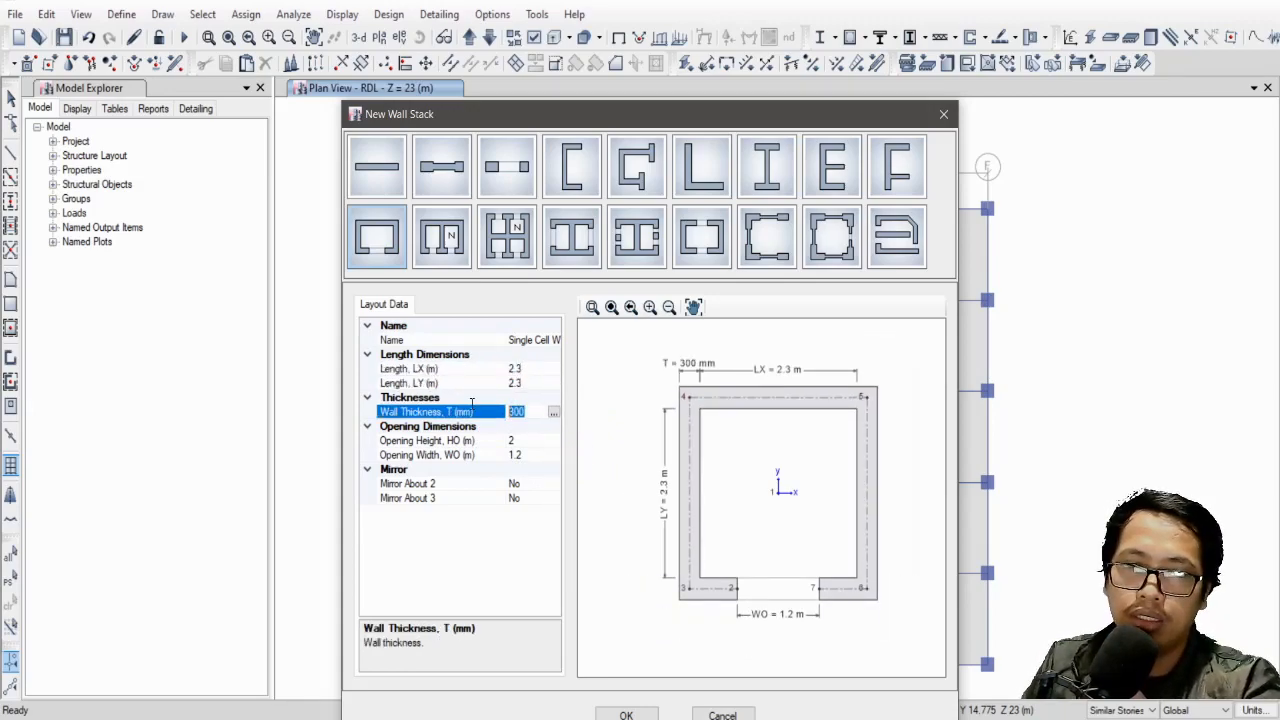
pyautogui.write('200')
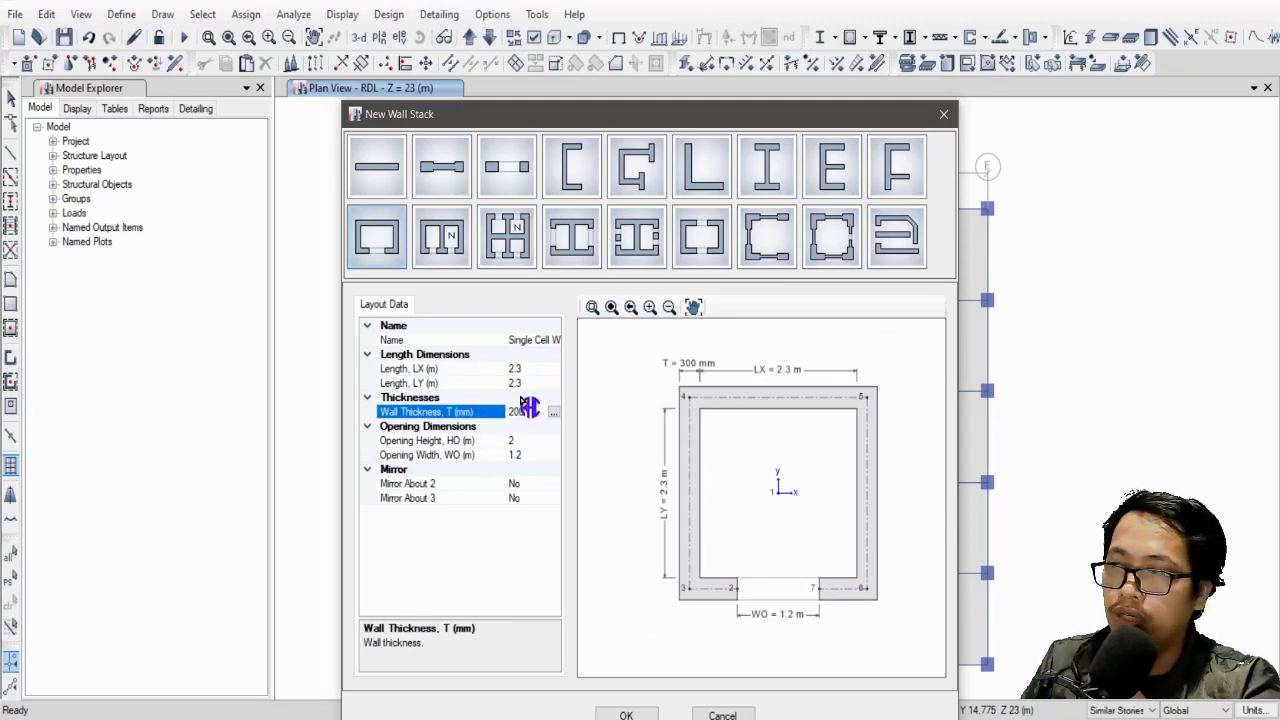
pyautogui.press('Return')
pyautogui.click(525, 383)
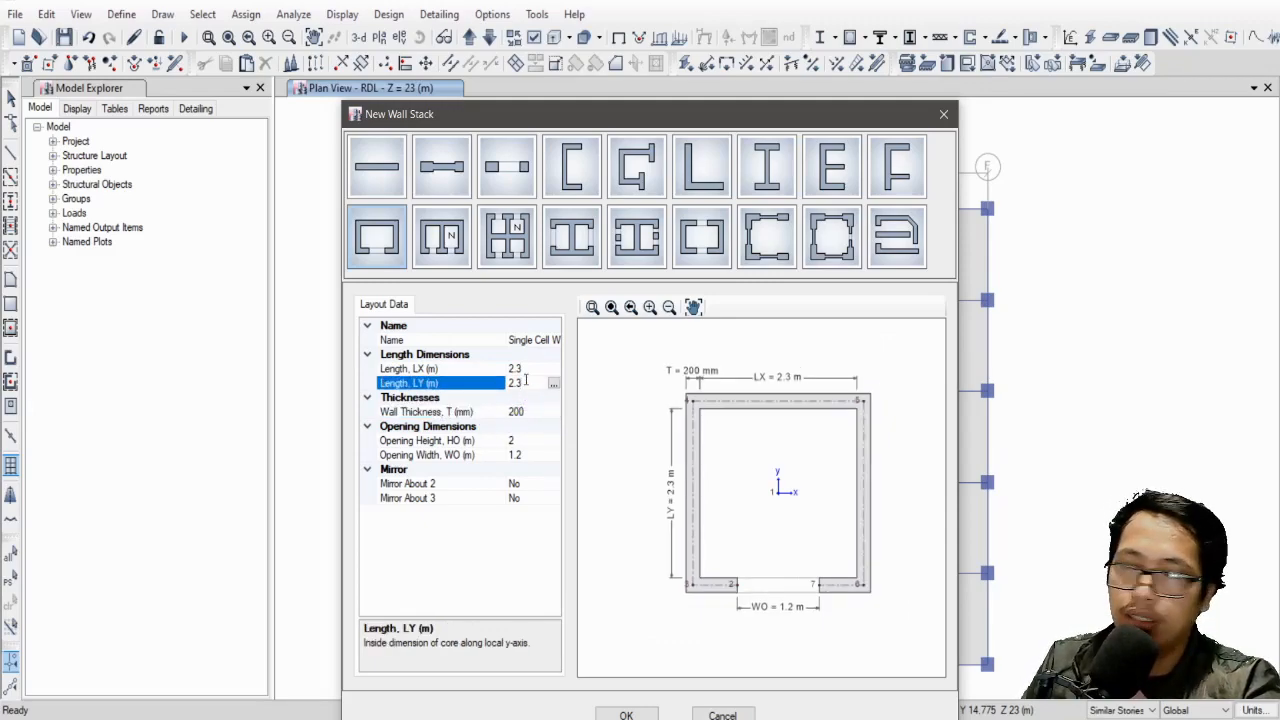
pyautogui.click(527, 428)
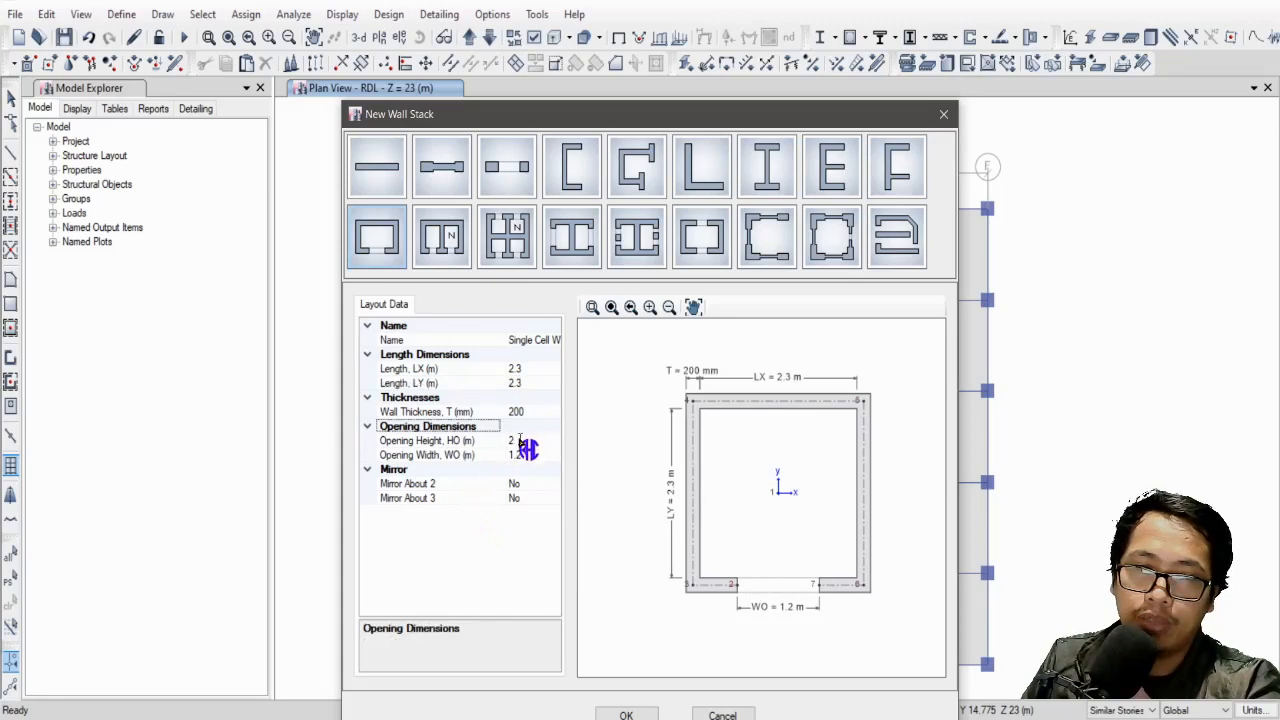
pyautogui.moveTo(516, 440); pyautogui.dragTo(486, 440)
pyautogui.write('2.1')
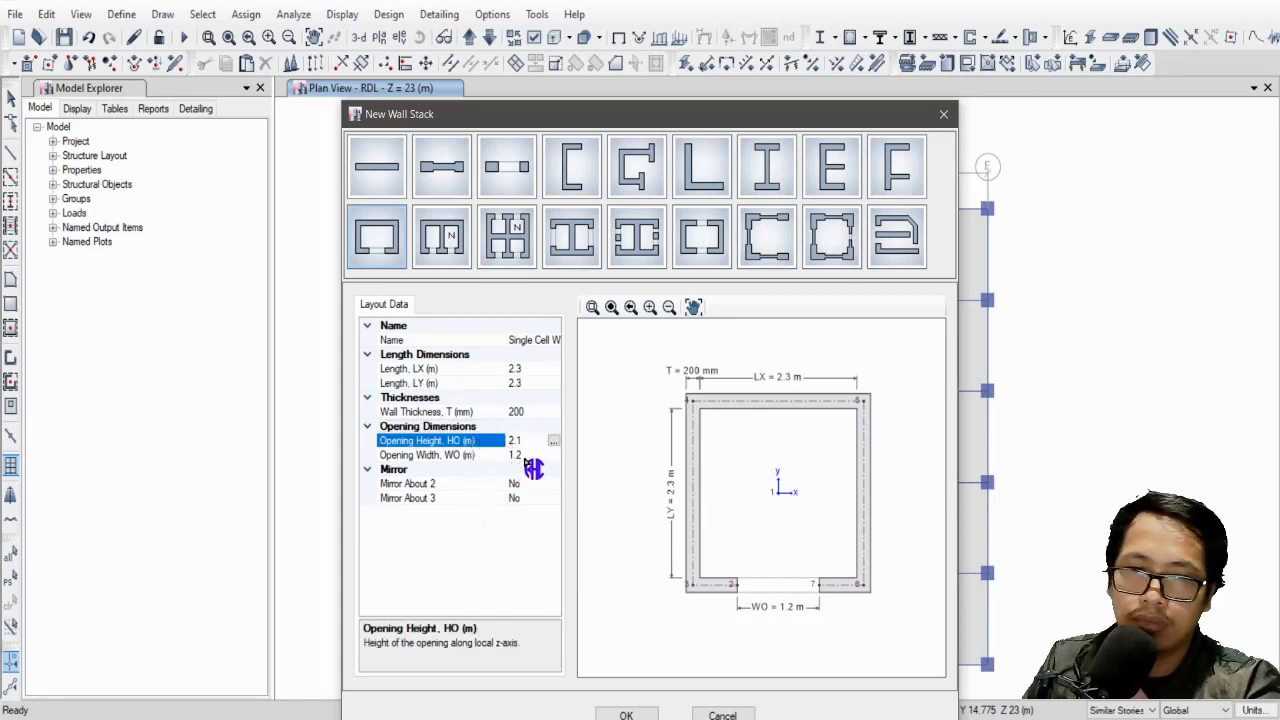
pyautogui.click(524, 455)
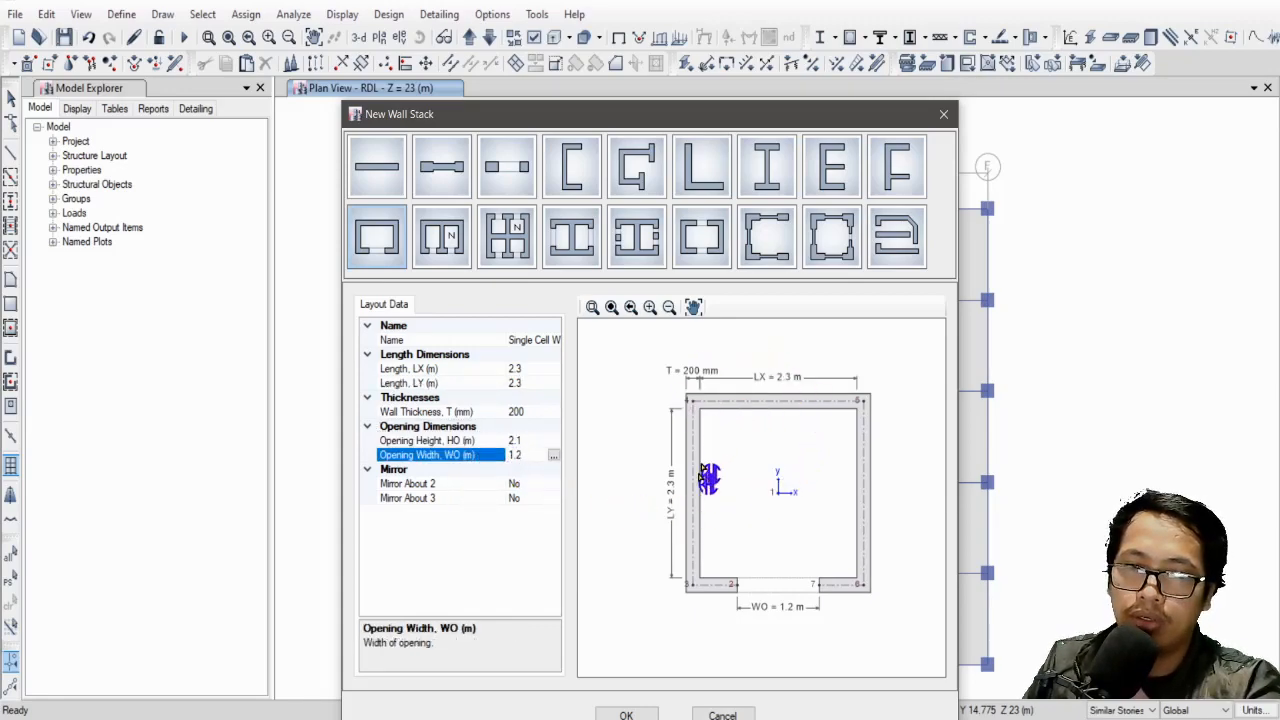
# Place the wall stack from NGL to RDL in the bay between grids C-D and 3-4, and show it in 3-D.
pyautogui.click(627, 714)
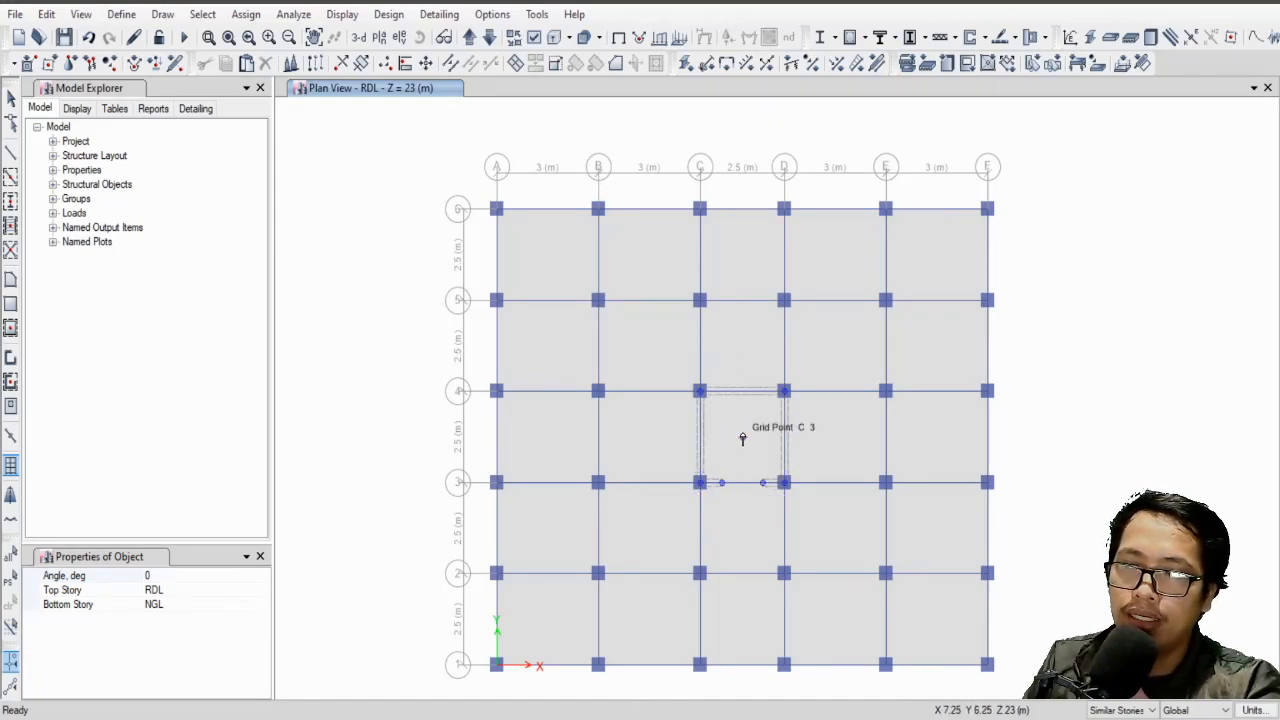
pyautogui.click(752, 443)
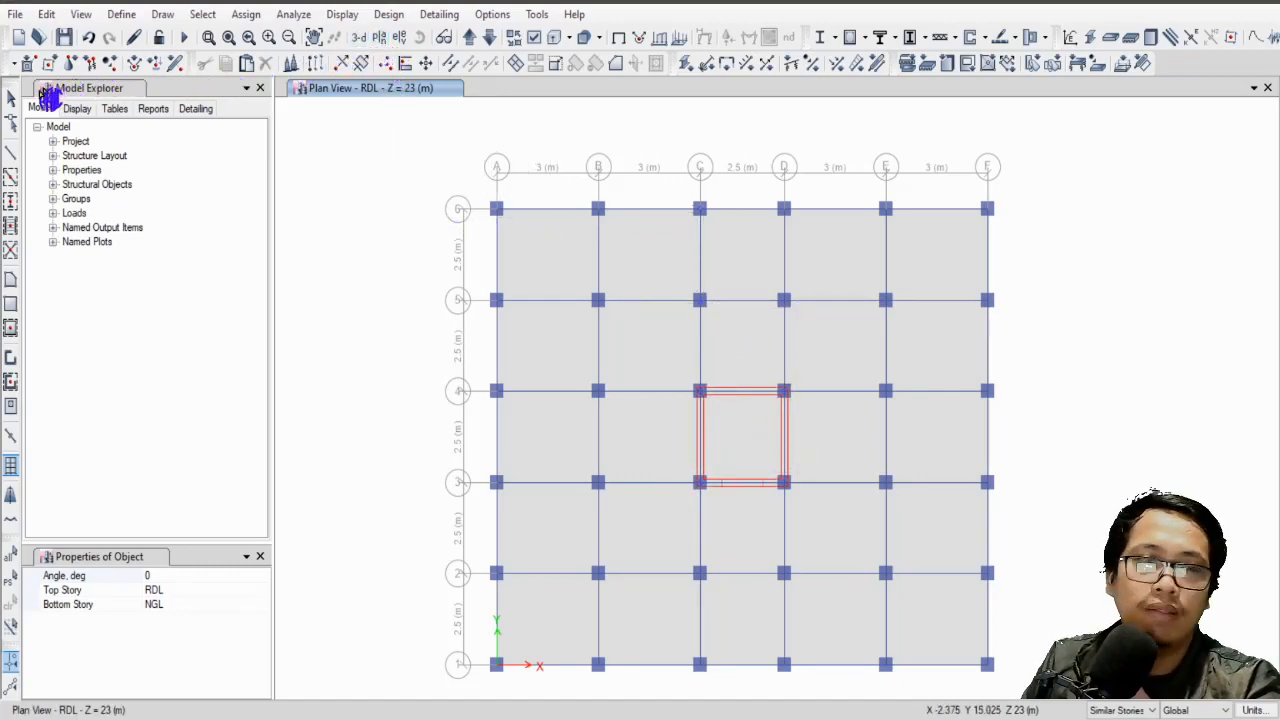
pyautogui.click(12, 97)
pyautogui.click(358, 38)
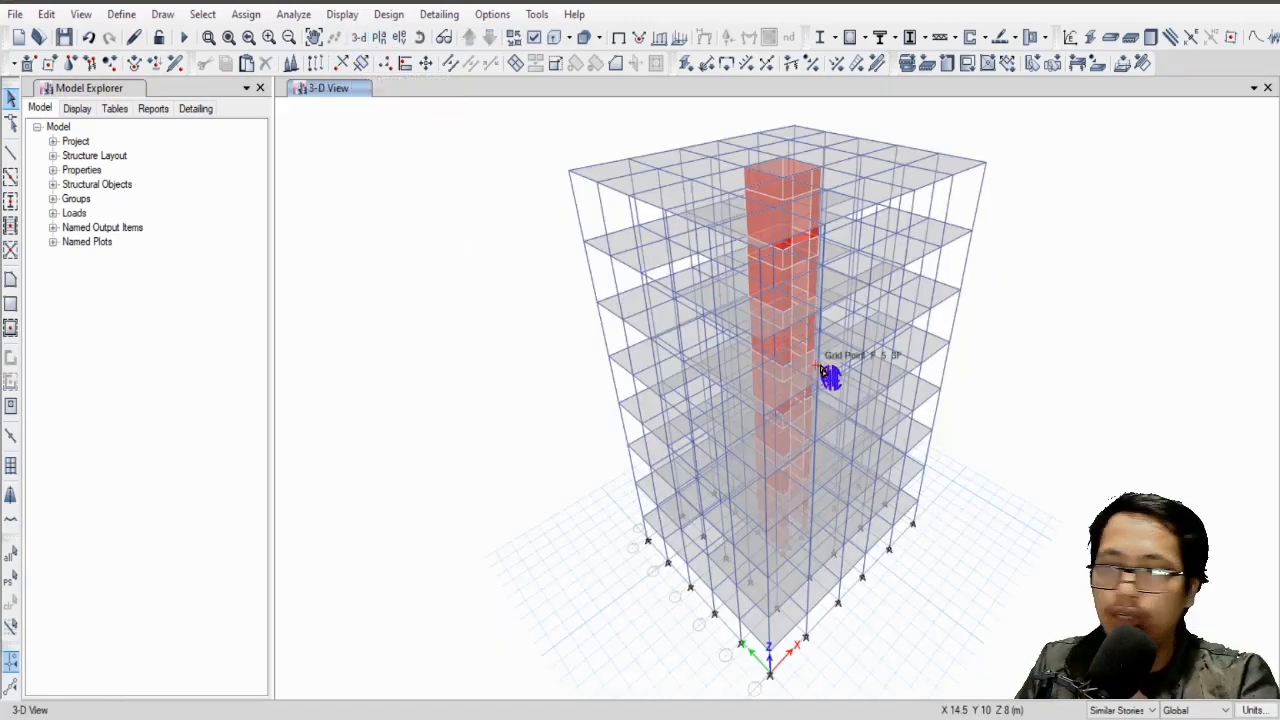
# Assign pinned restraints, with translation X, Y and Z fixed, to the base joints of the shear wall core.
pyautogui.keyDown('shift'); pyautogui.moveTo(846, 534); pyautogui.dragTo(854, 580, button='middle'); pyautogui.keyUp('shift')
pyautogui.keyDown('shift'); pyautogui.moveTo(797, 654); pyautogui.dragTo(757, 617, button='middle'); pyautogui.keyUp('shift')
pyautogui.moveTo(732, 600); pyautogui.dragTo(866, 676)
pyautogui.click(246, 15)
pyautogui.moveTo(288, 39)
pyautogui.click(457, 39)
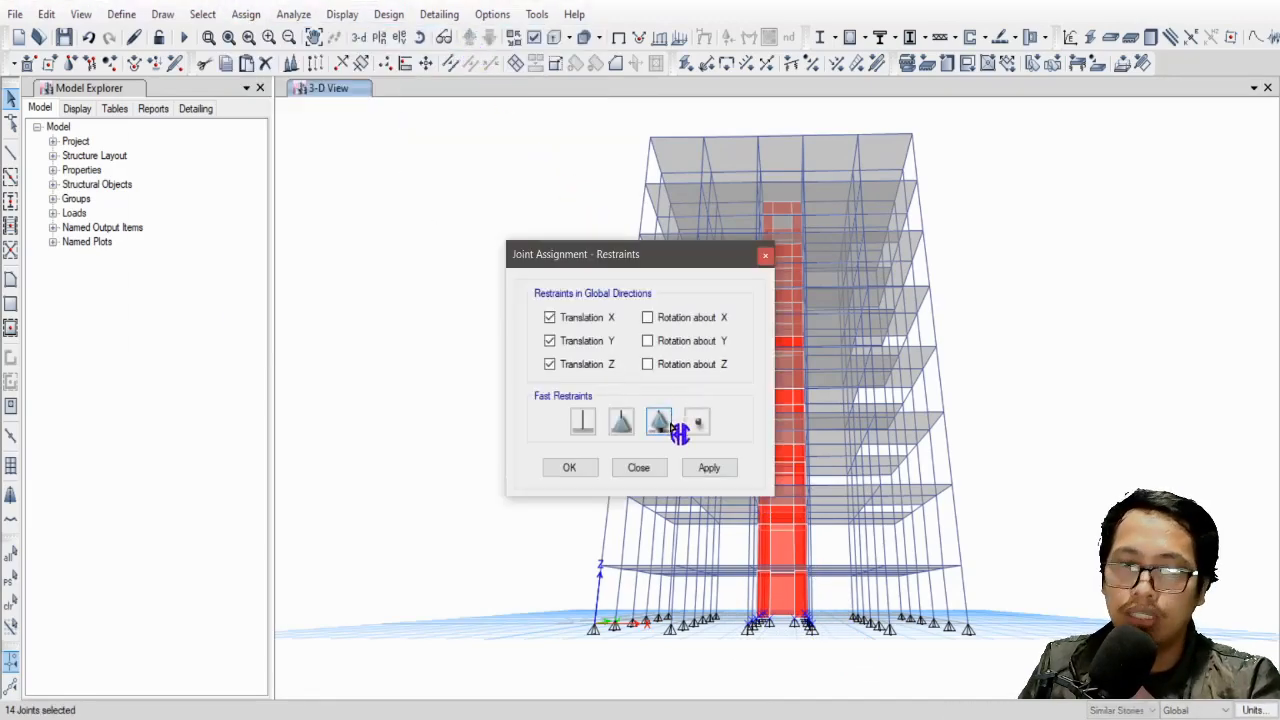
pyautogui.click(720, 466)
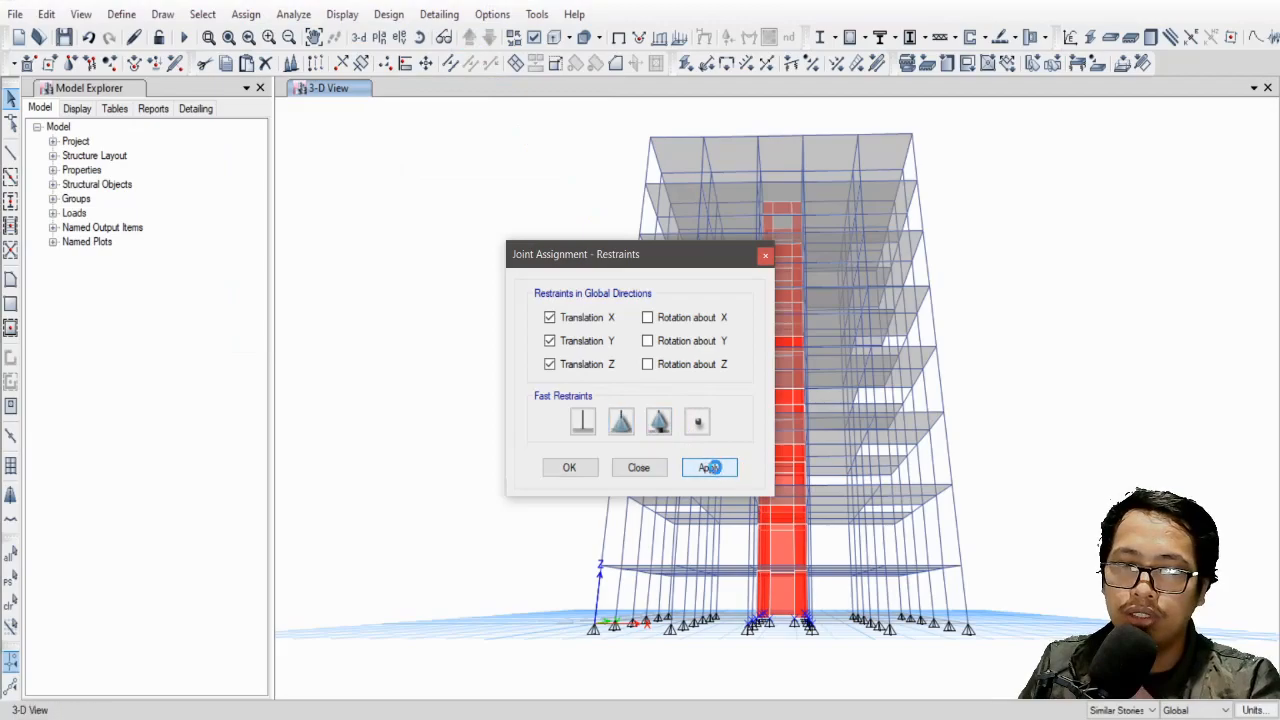
pyautogui.click(638, 468)
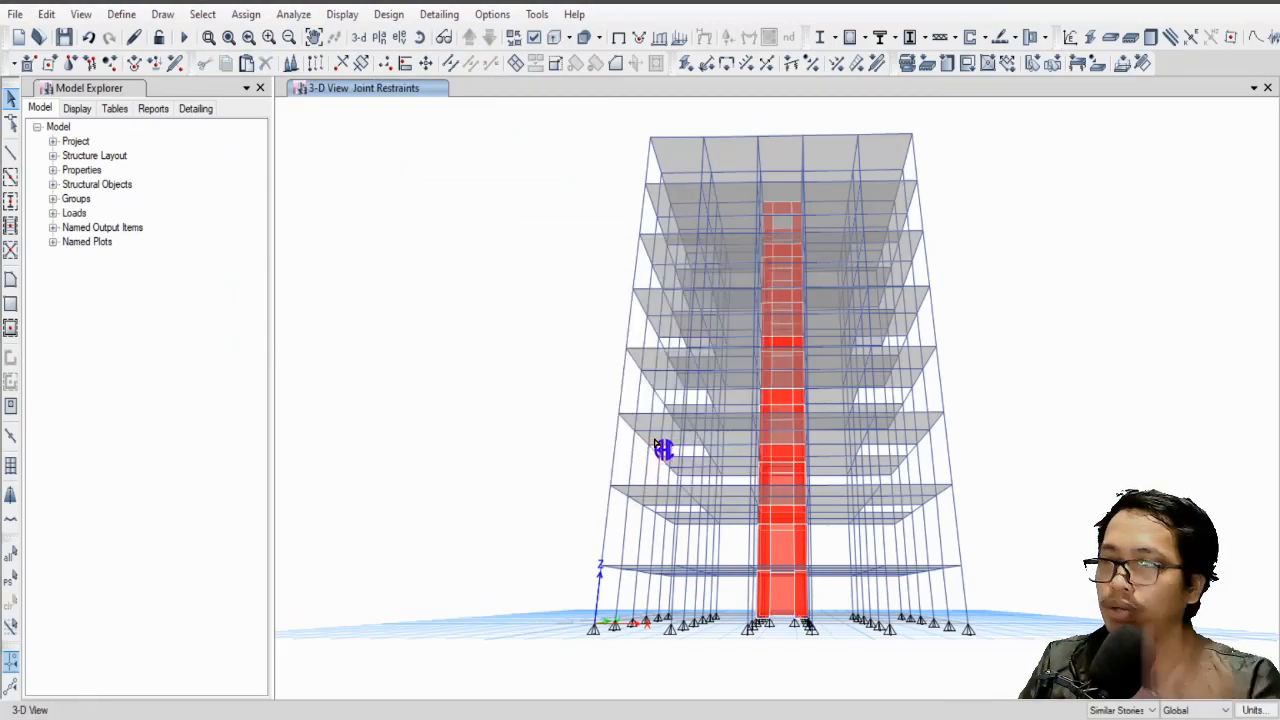
pyautogui.keyDown('shift'); pyautogui.moveTo(626, 449); pyautogui.dragTo(678, 496, button='middle'); pyautogui.keyUp('shift')
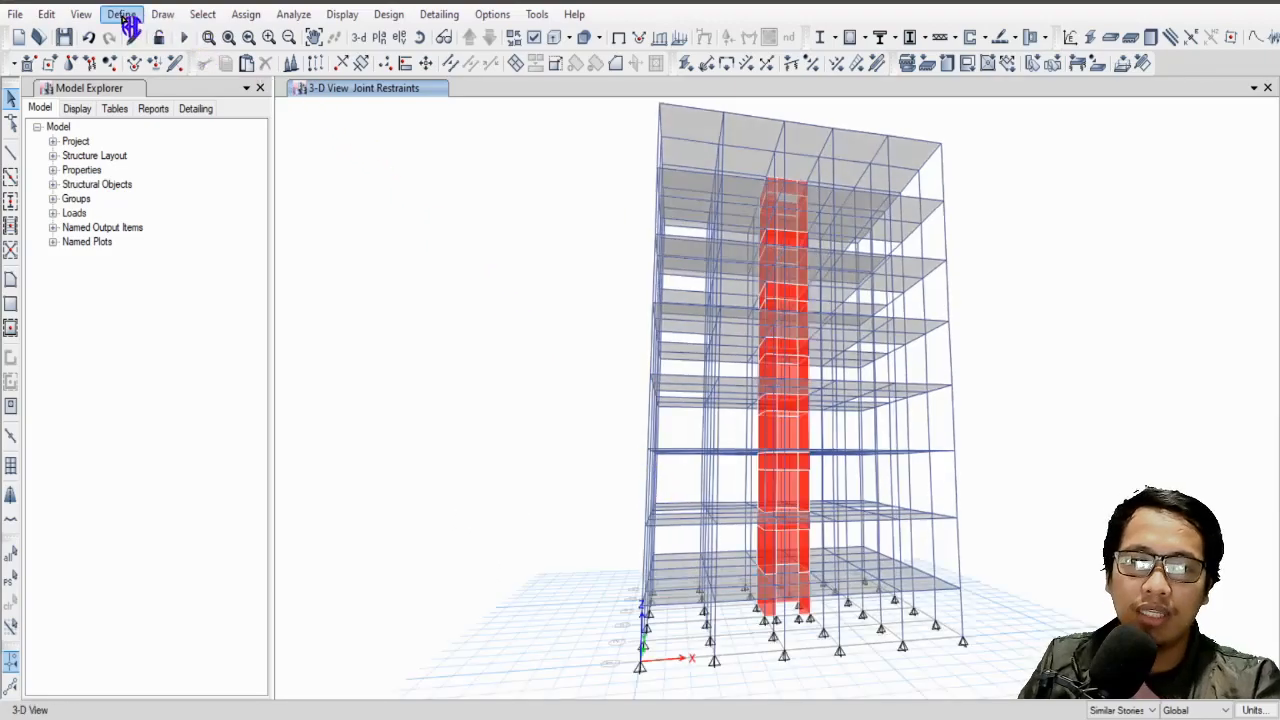
# Delete the Wall1 property from the wall section definitions.
pyautogui.click(121, 14)
pyautogui.moveTo(297, 70)
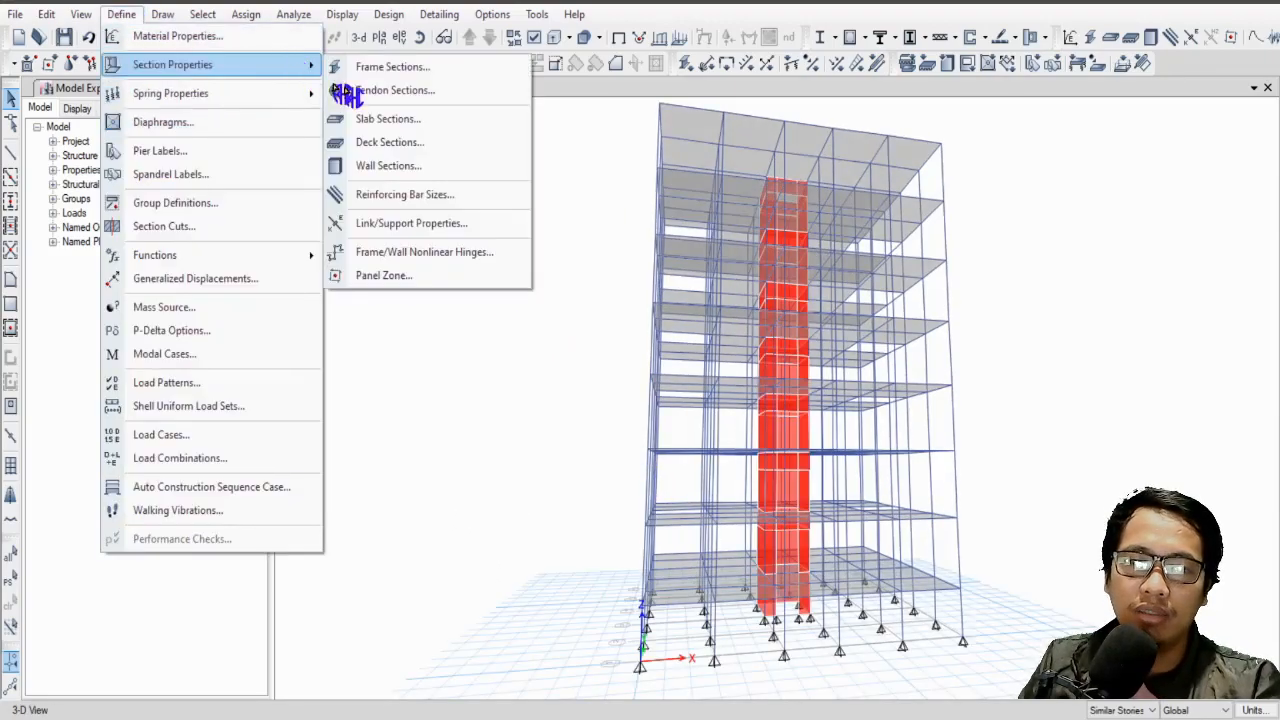
pyautogui.click(374, 166)
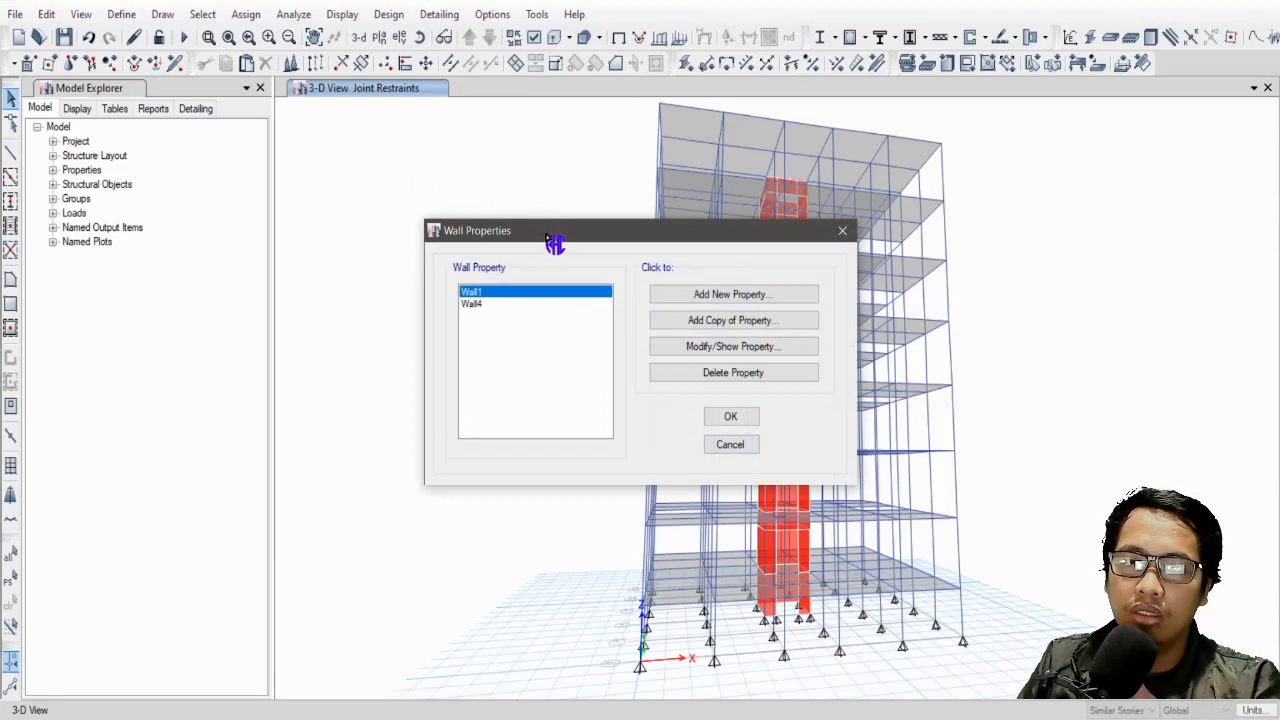
pyautogui.moveTo(553, 244); pyautogui.dragTo(497, 214)
pyautogui.click(676, 342)
pyautogui.click(648, 420)
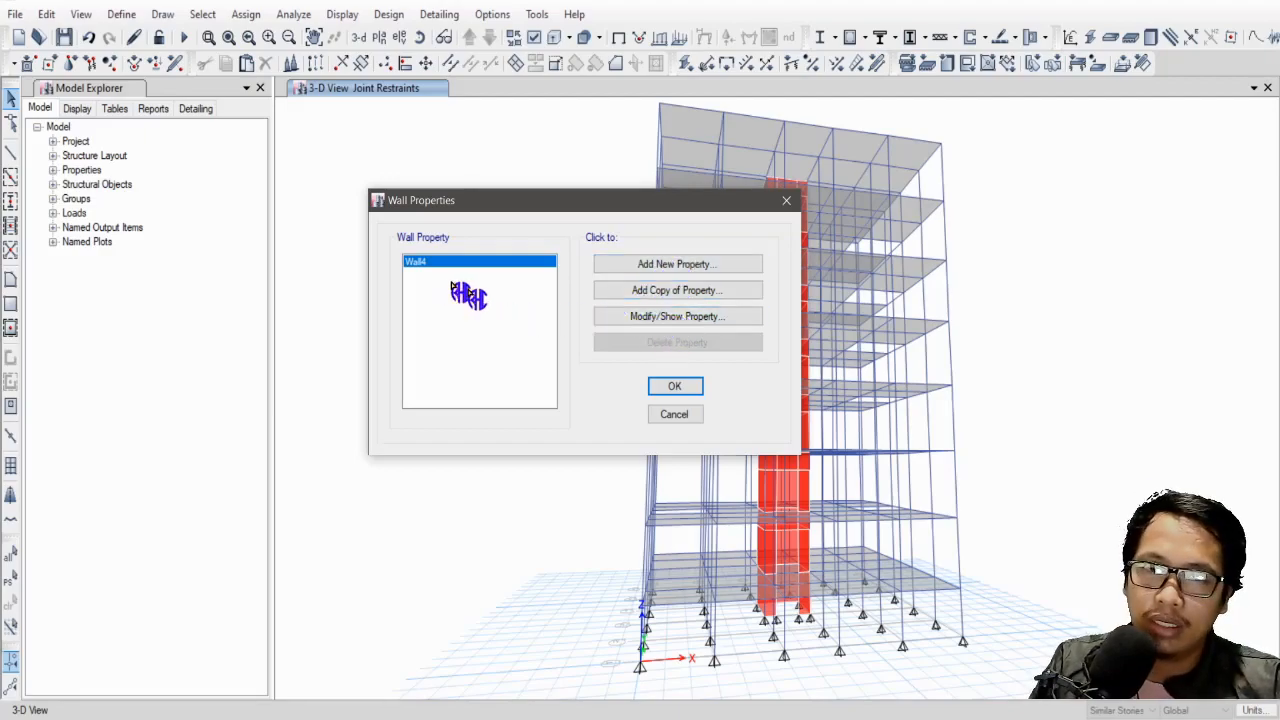
# Rename the Wall4 property as SW200 and set its wall material to 3000Psi, keeping the 200 mm thickness.
pyautogui.click(694, 324)
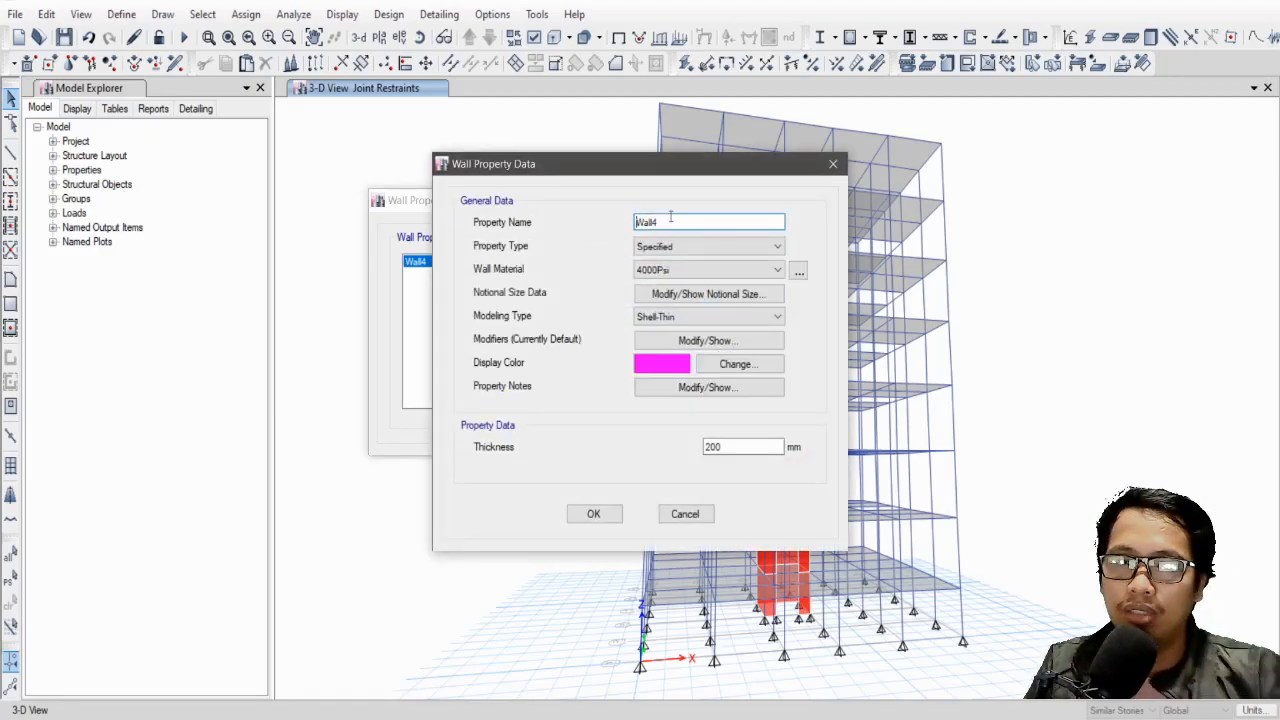
pyautogui.write('SW200')
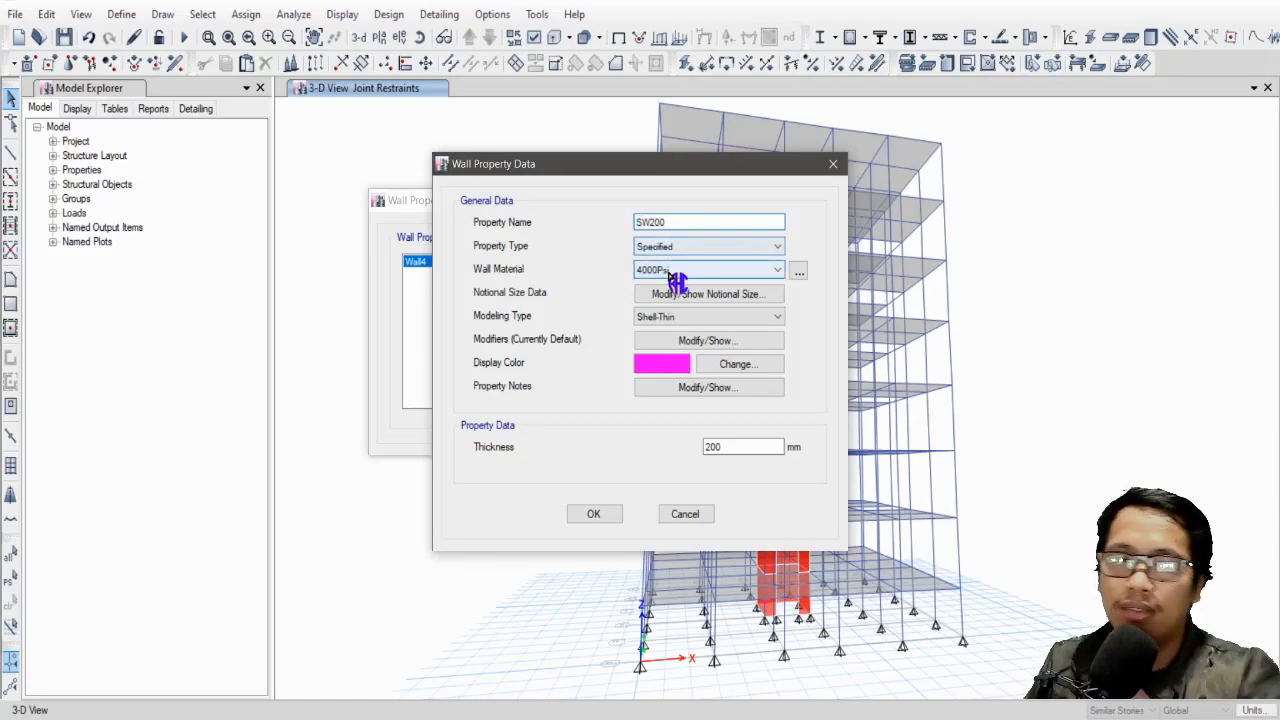
pyautogui.click(712, 272)
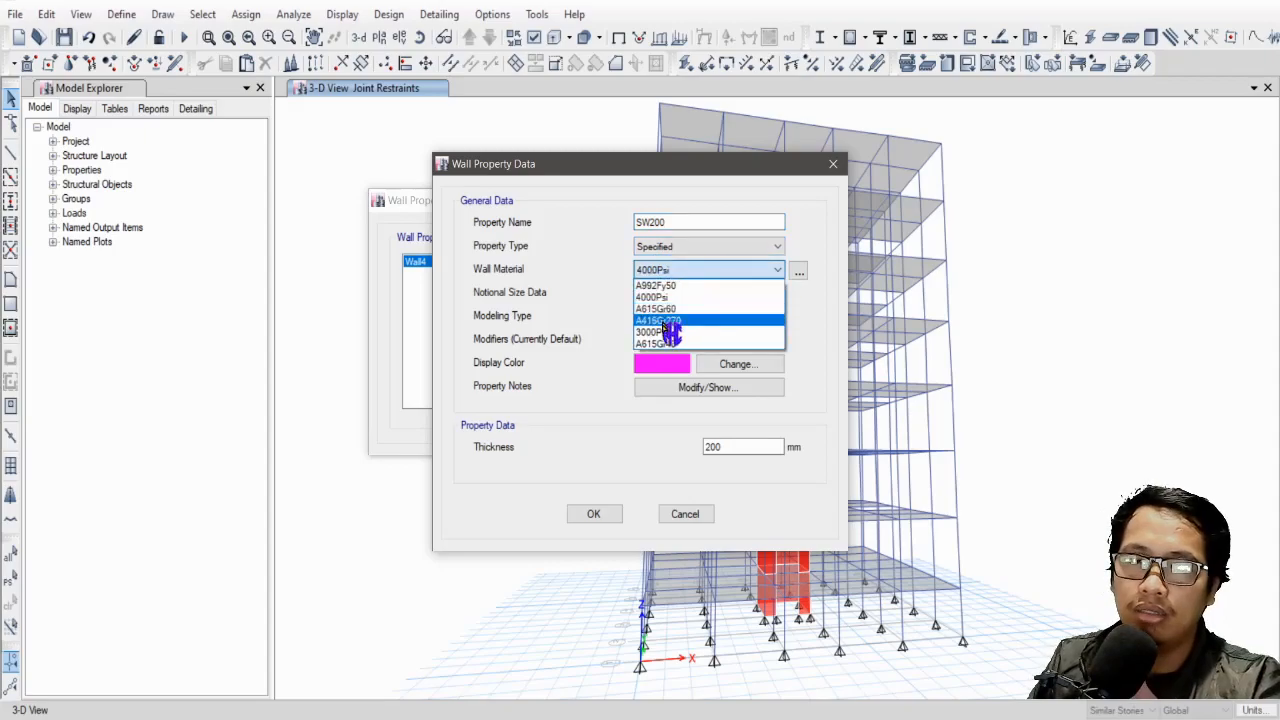
pyautogui.click(666, 334)
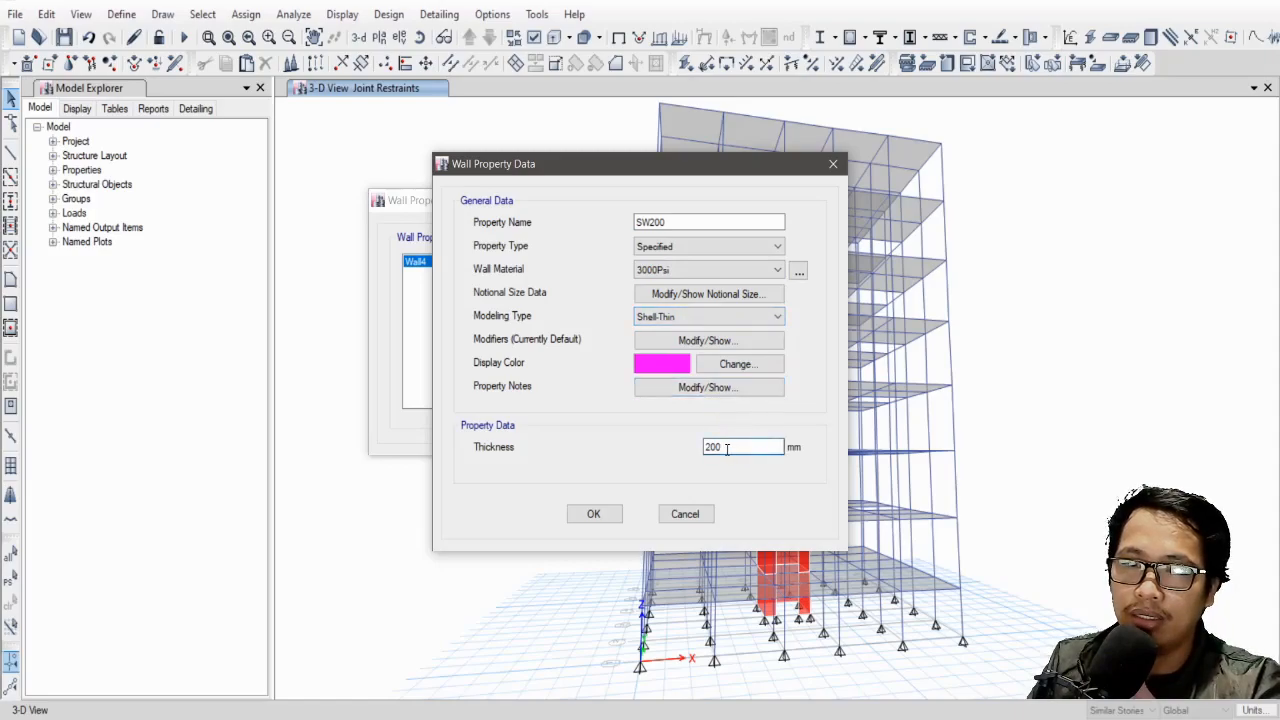
pyautogui.click(597, 514)
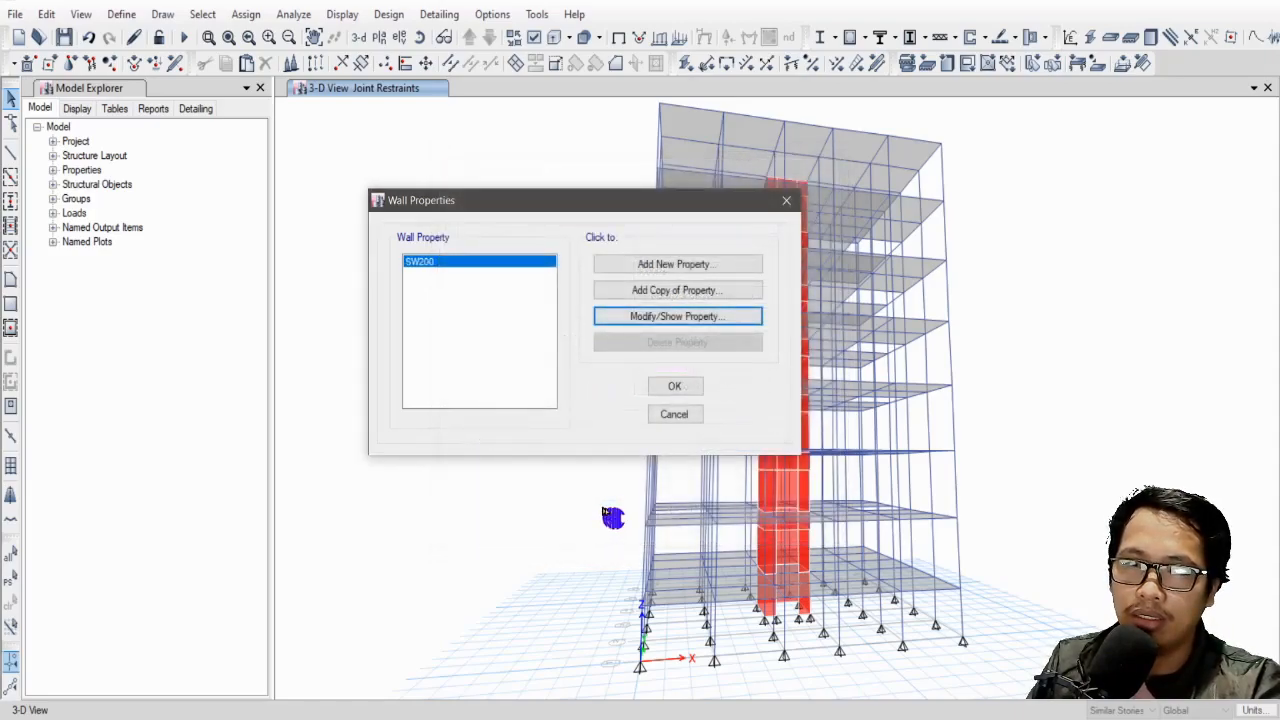
# Add a copy of SW200 named SW250 with a thickness of 250 mm.
pyautogui.click(666, 291)
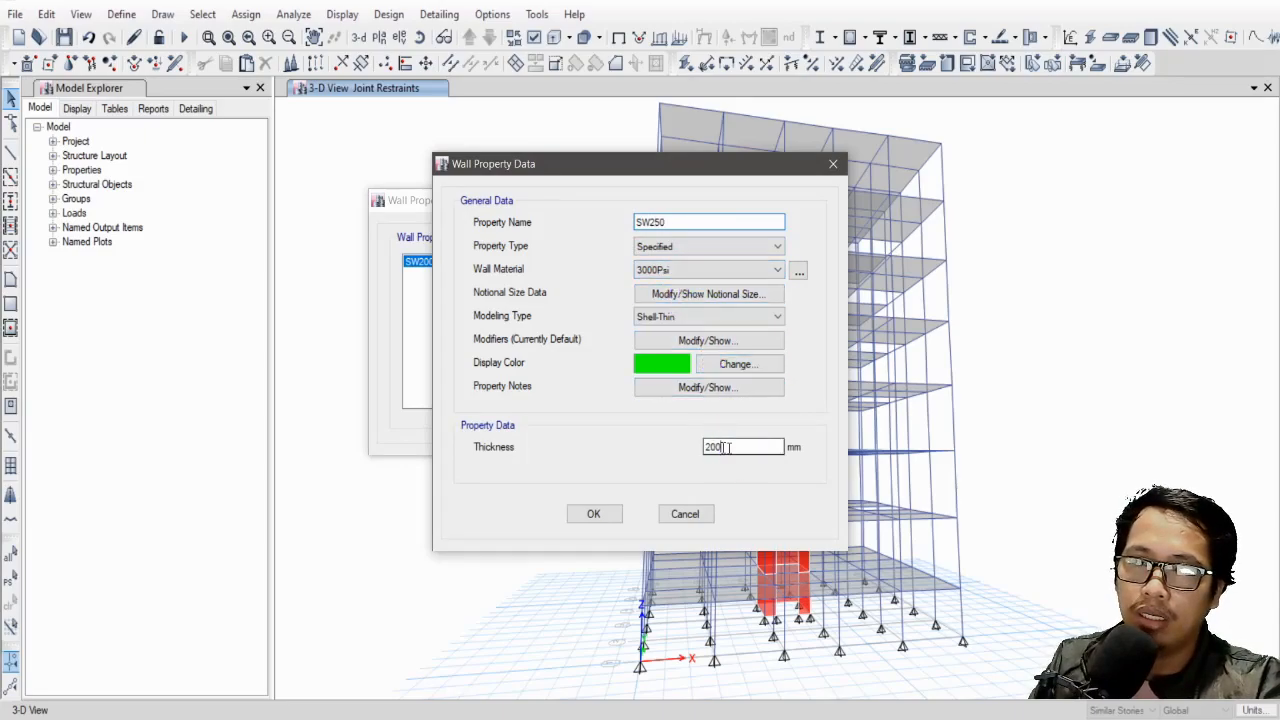
pyautogui.write('0')
pyautogui.click(593, 513)
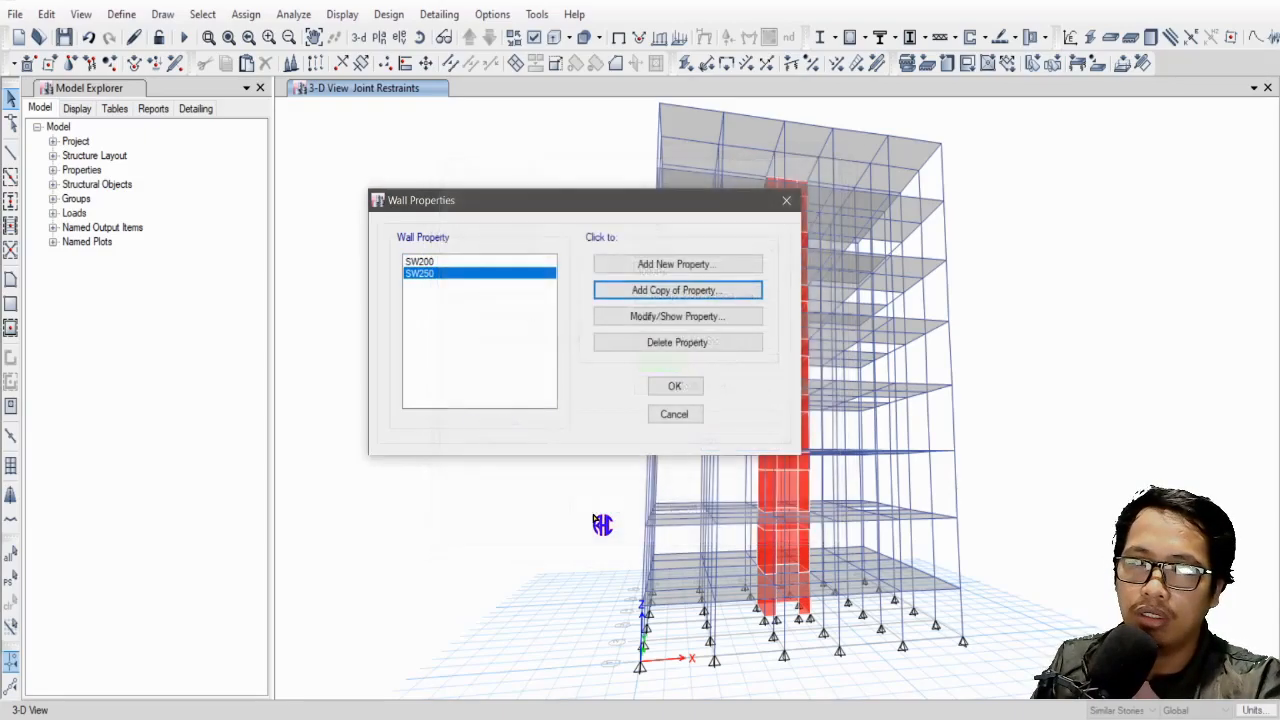
# Add a copy of SW250 named SW300 with a thickness of 300 mm, and check the three wall properties in the list.
pyautogui.click(677, 265)
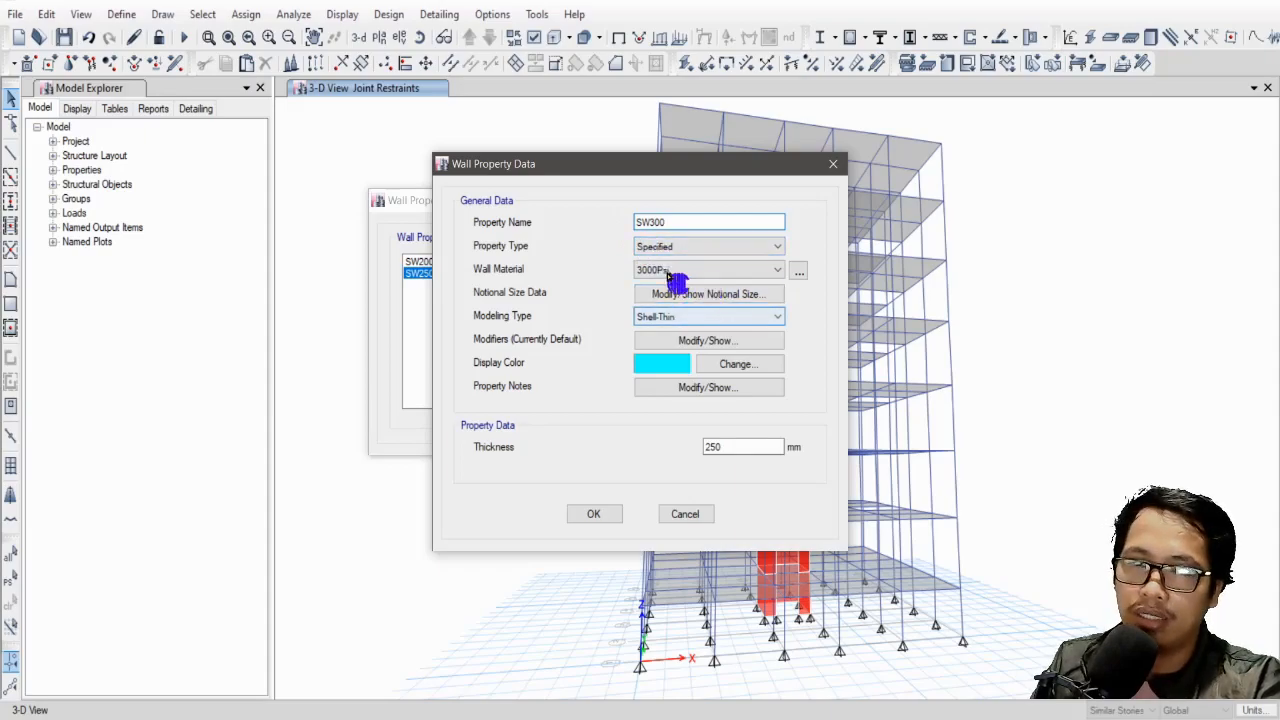
pyautogui.moveTo(728, 446); pyautogui.dragTo(655, 444)
pyautogui.write('300')
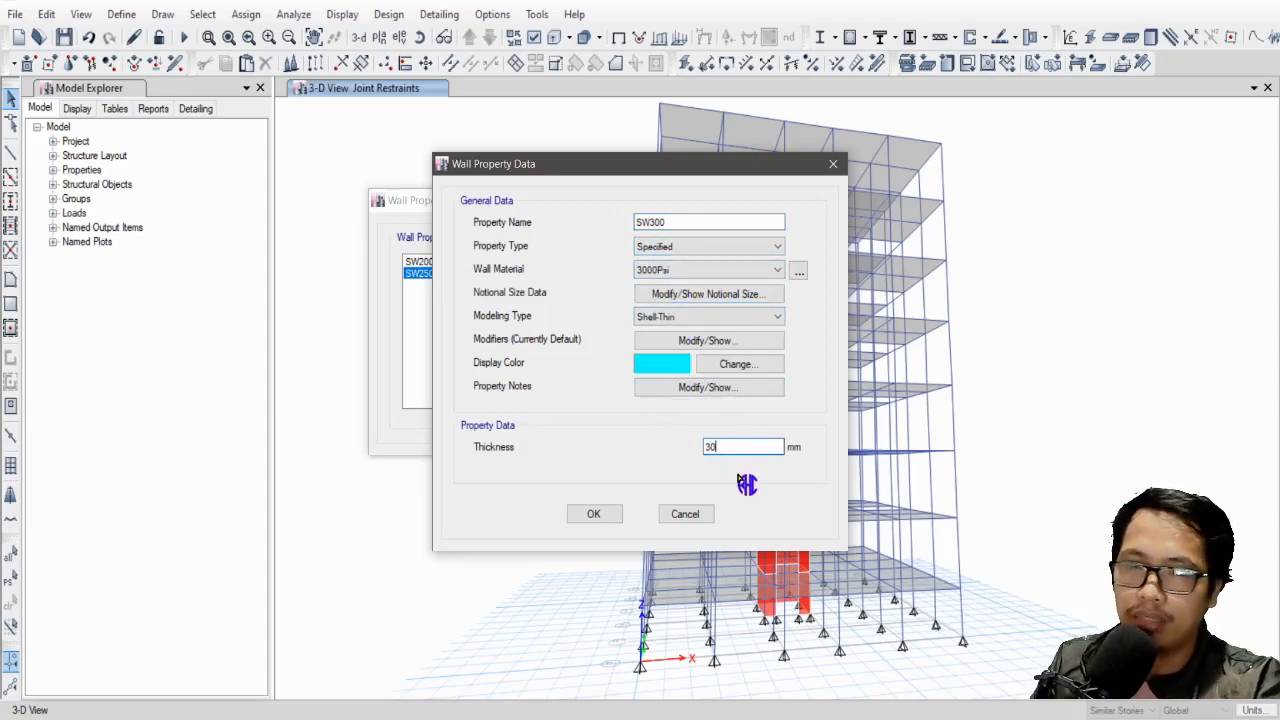
pyautogui.click(595, 512)
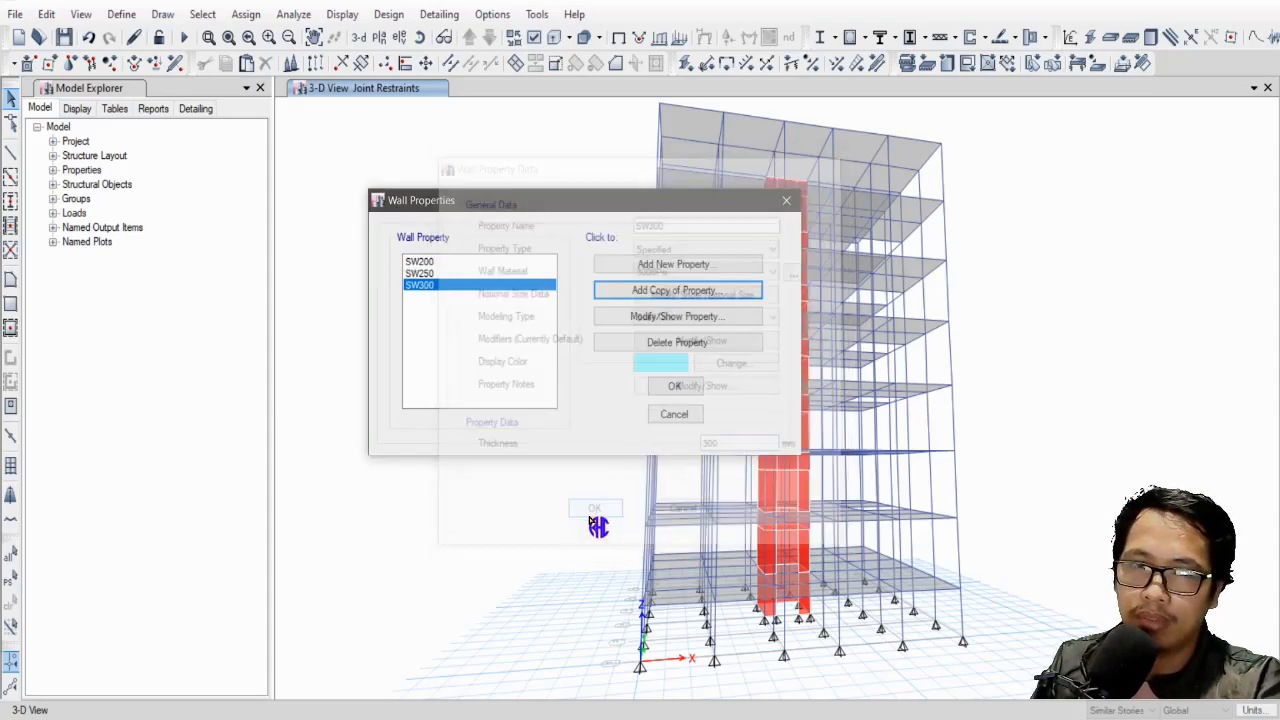
pyautogui.click(437, 261)
pyautogui.click(432, 273)
pyautogui.click(437, 285)
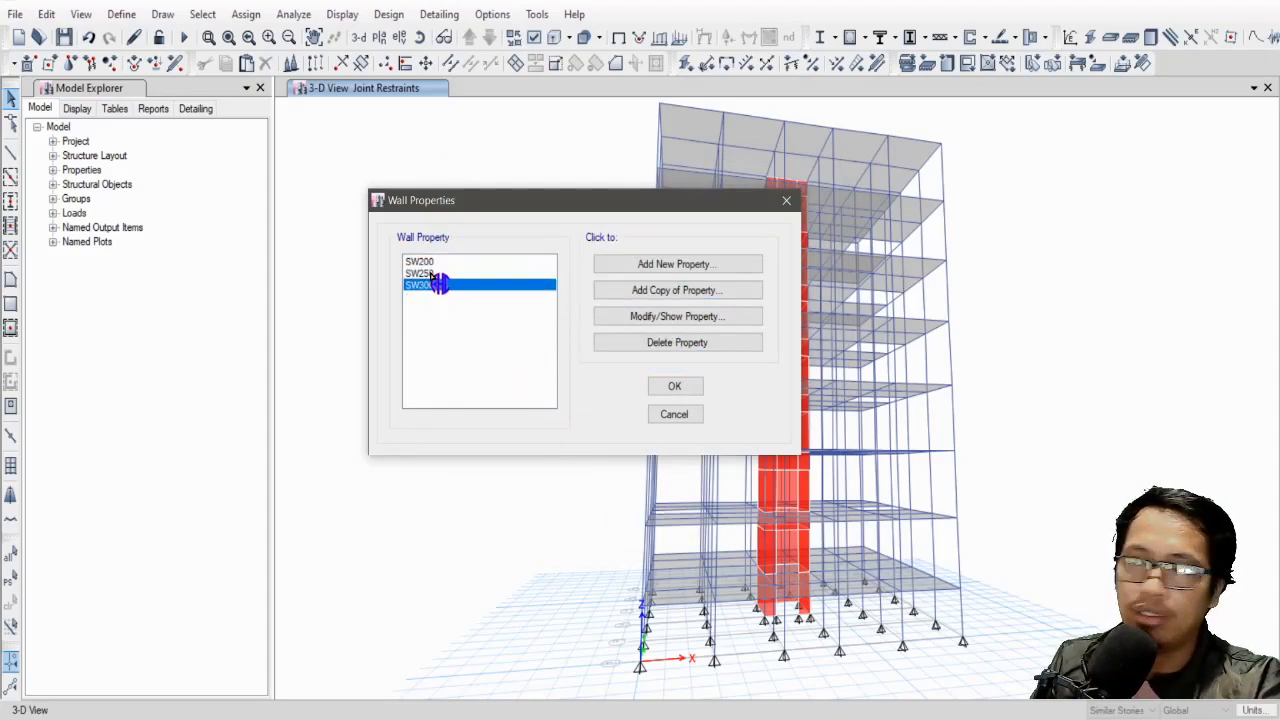
# Add a wall property named SW-AUTOSELECT with the Auto Select List property type, and accept the wall definitions.
pyautogui.click(715, 266)
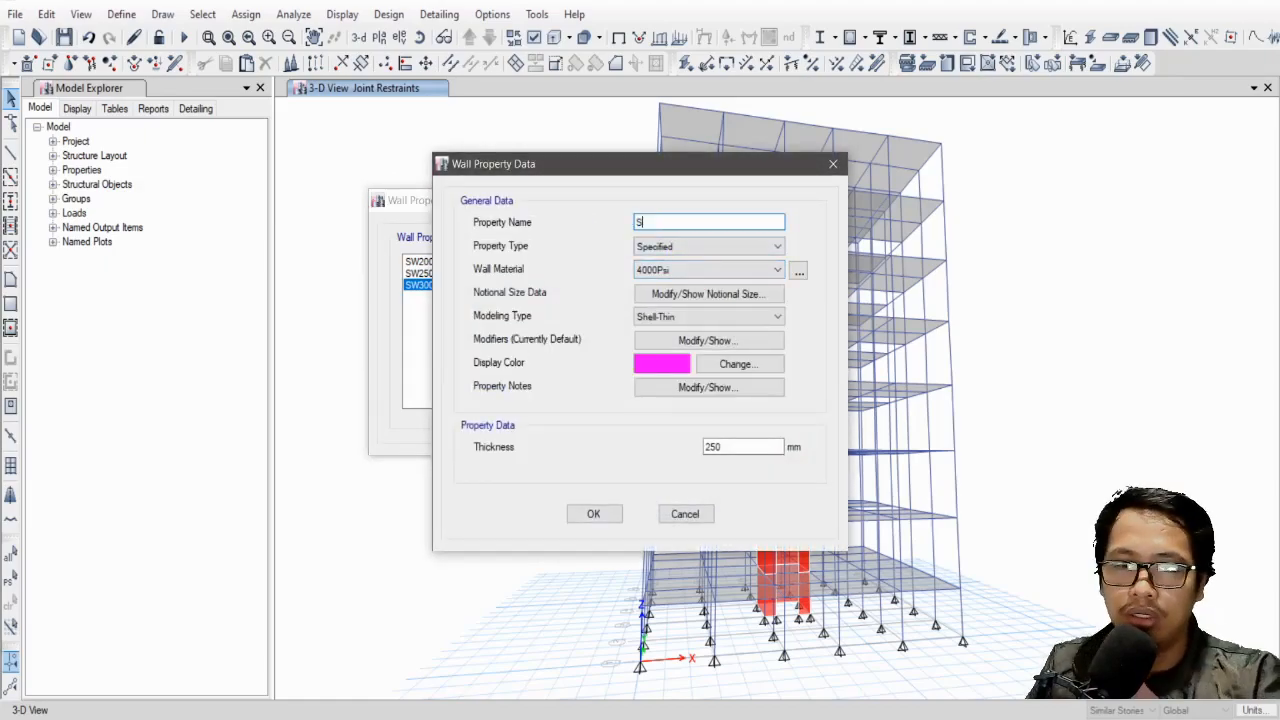
pyautogui.write('SW-AUTOSELECT')
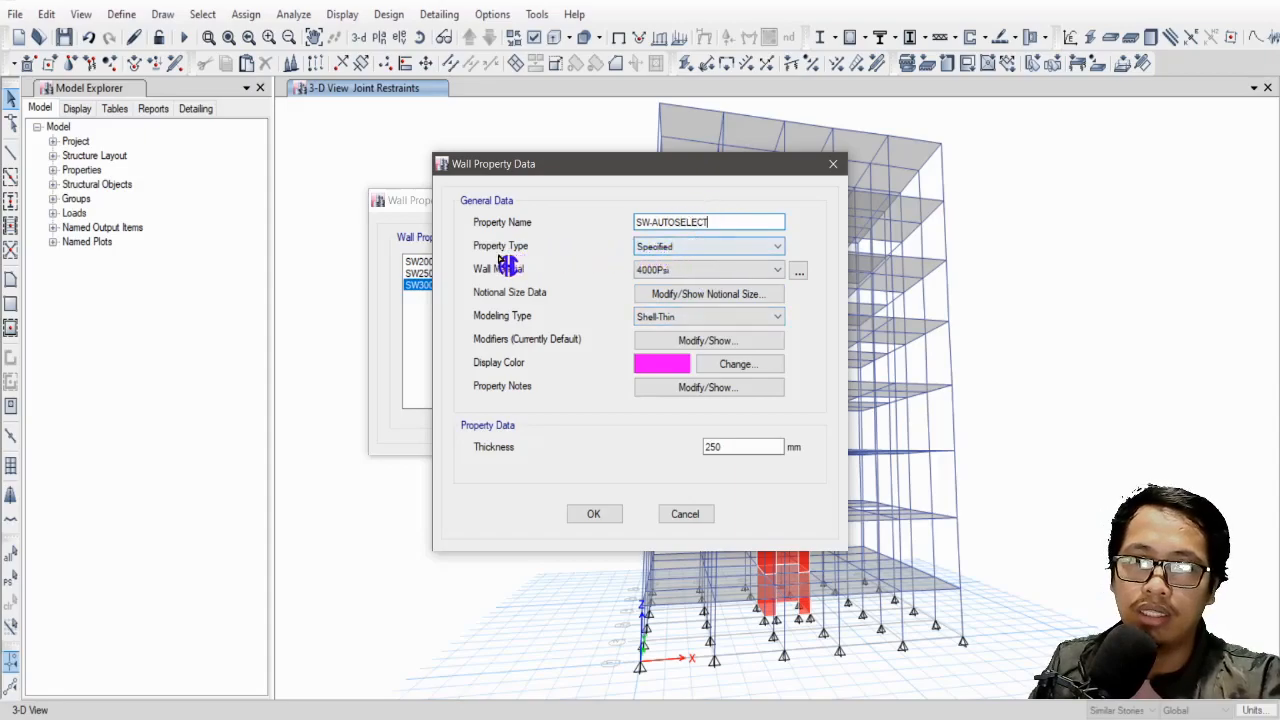
pyautogui.click(690, 247)
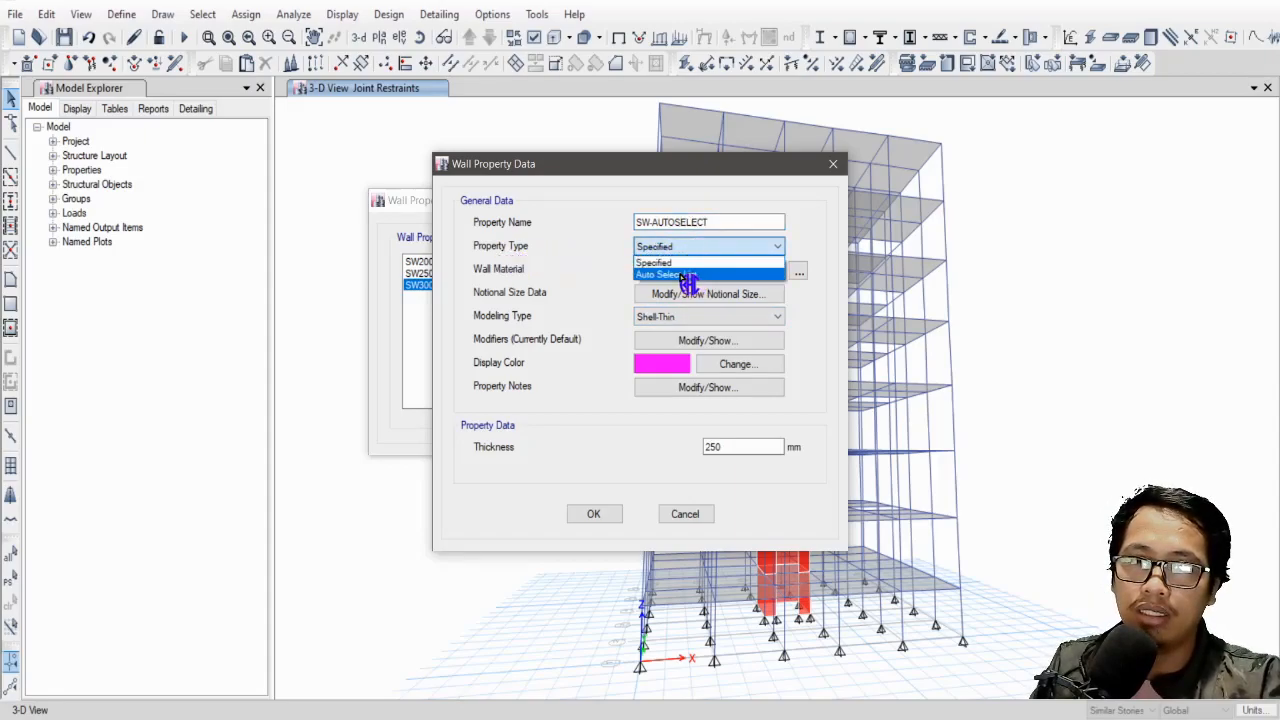
pyautogui.click(685, 276)
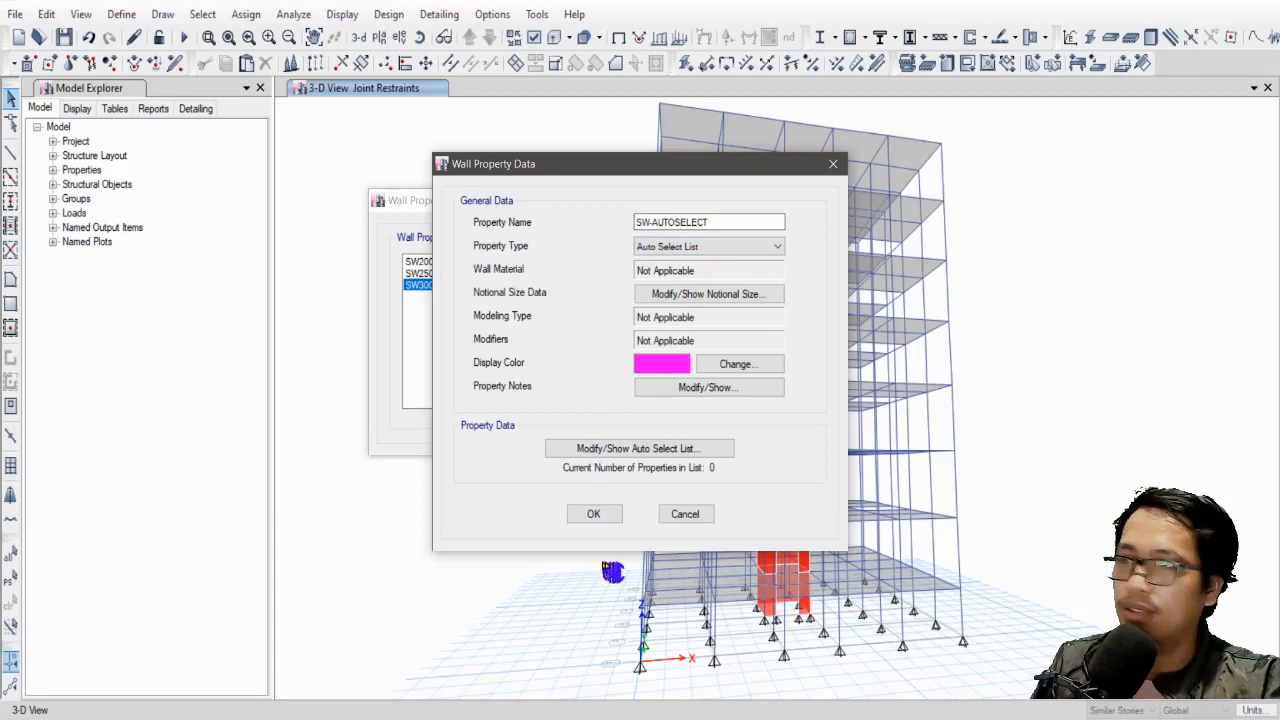
pyautogui.click(594, 514)
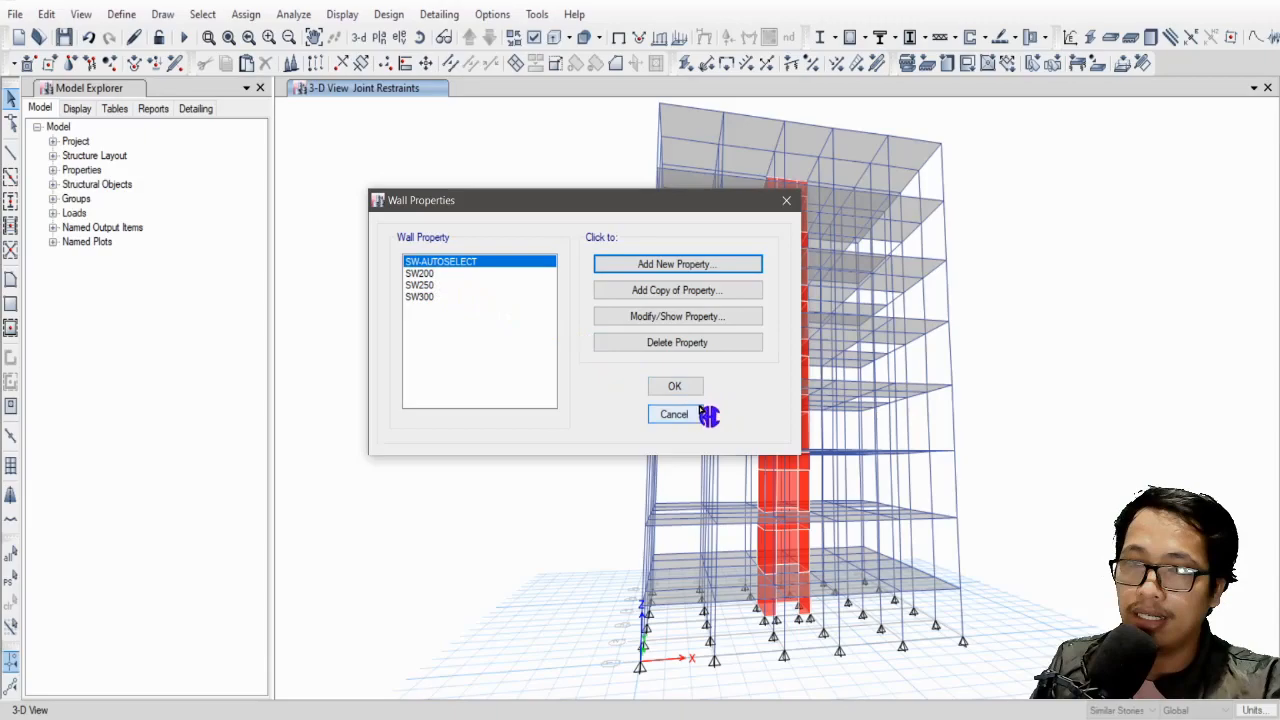
pyautogui.click(676, 387)
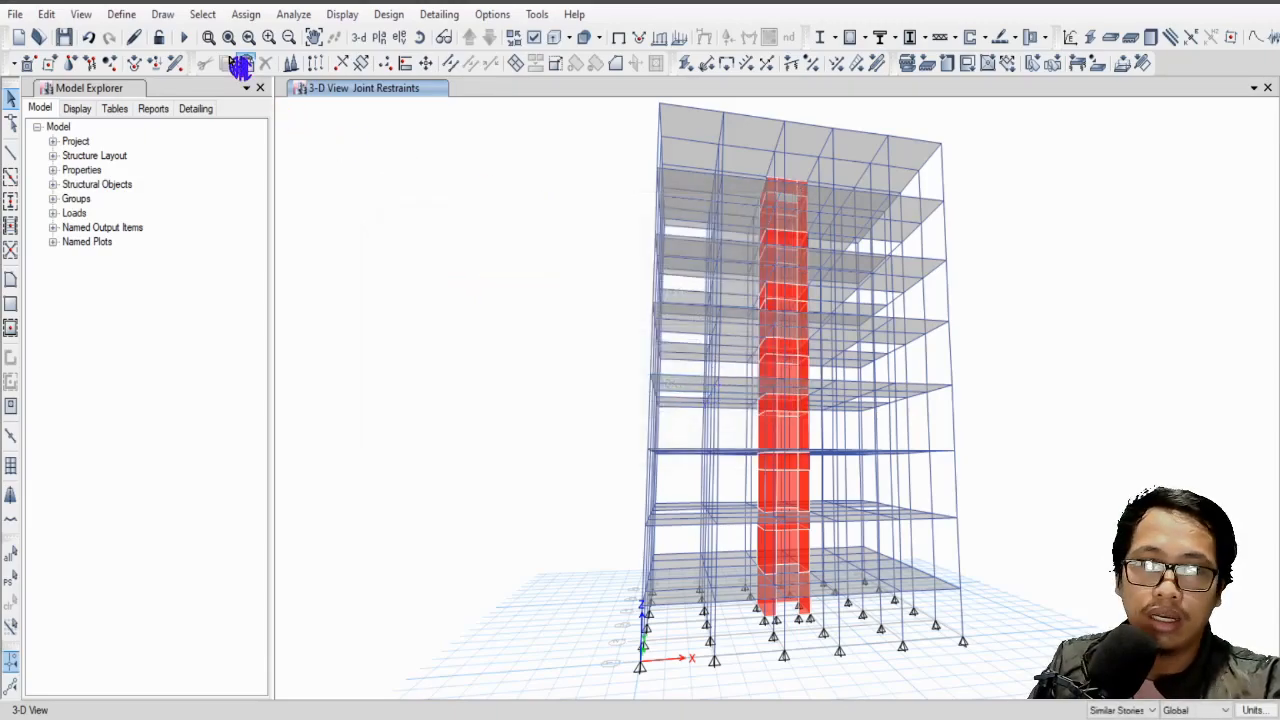
# Select every wall in the model by object type and assign them the SW-AUTOSELECT wall section.
pyautogui.click(204, 14)
pyautogui.moveTo(250, 40)
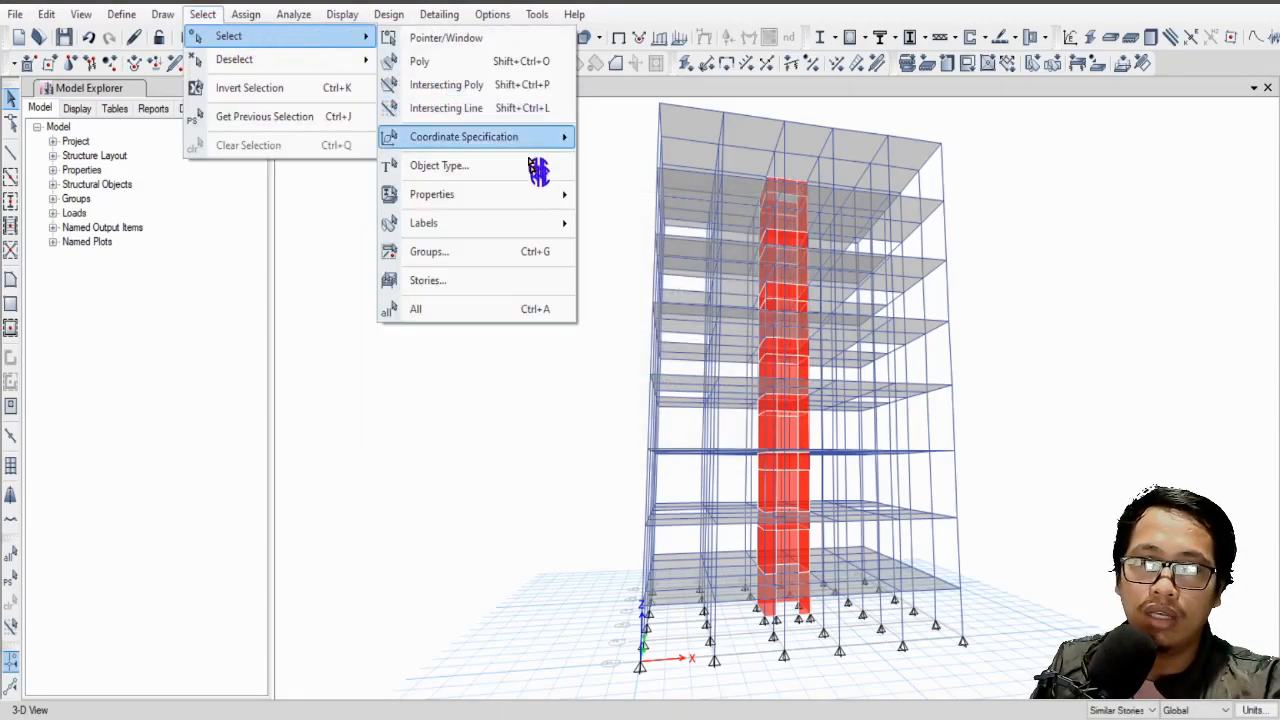
pyautogui.click(446, 166)
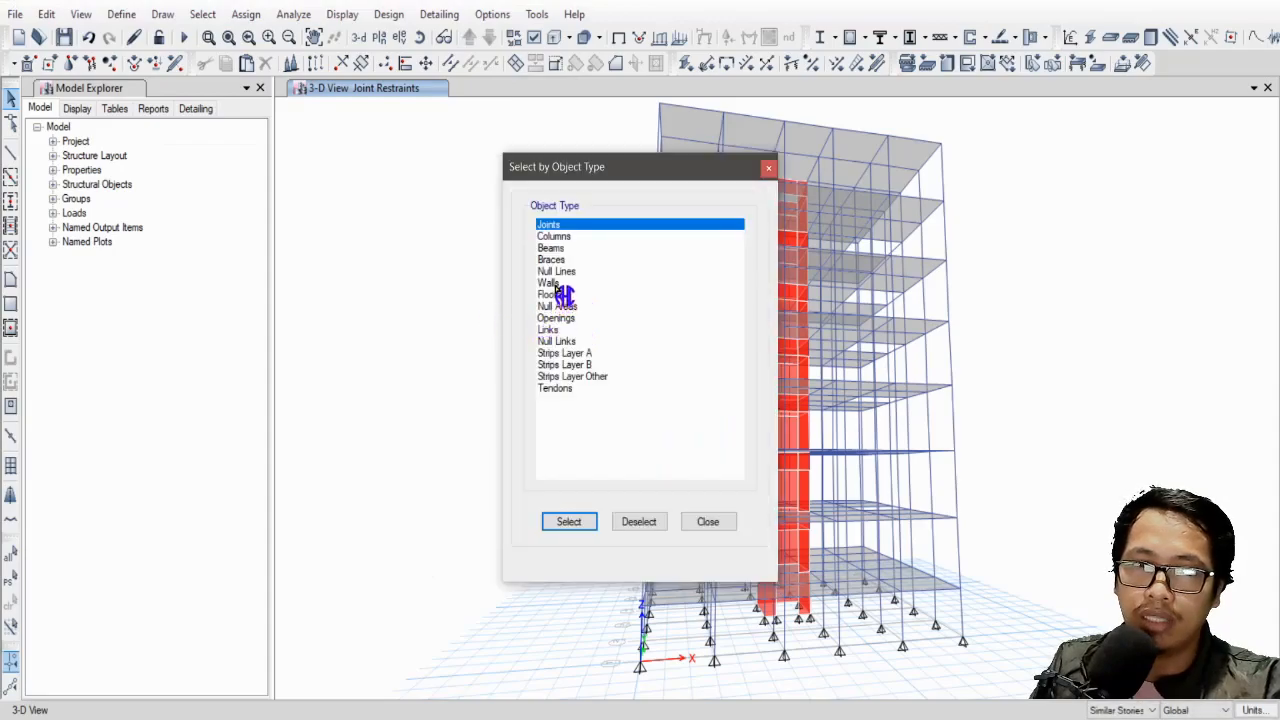
pyautogui.click(552, 284)
pyautogui.click(568, 521)
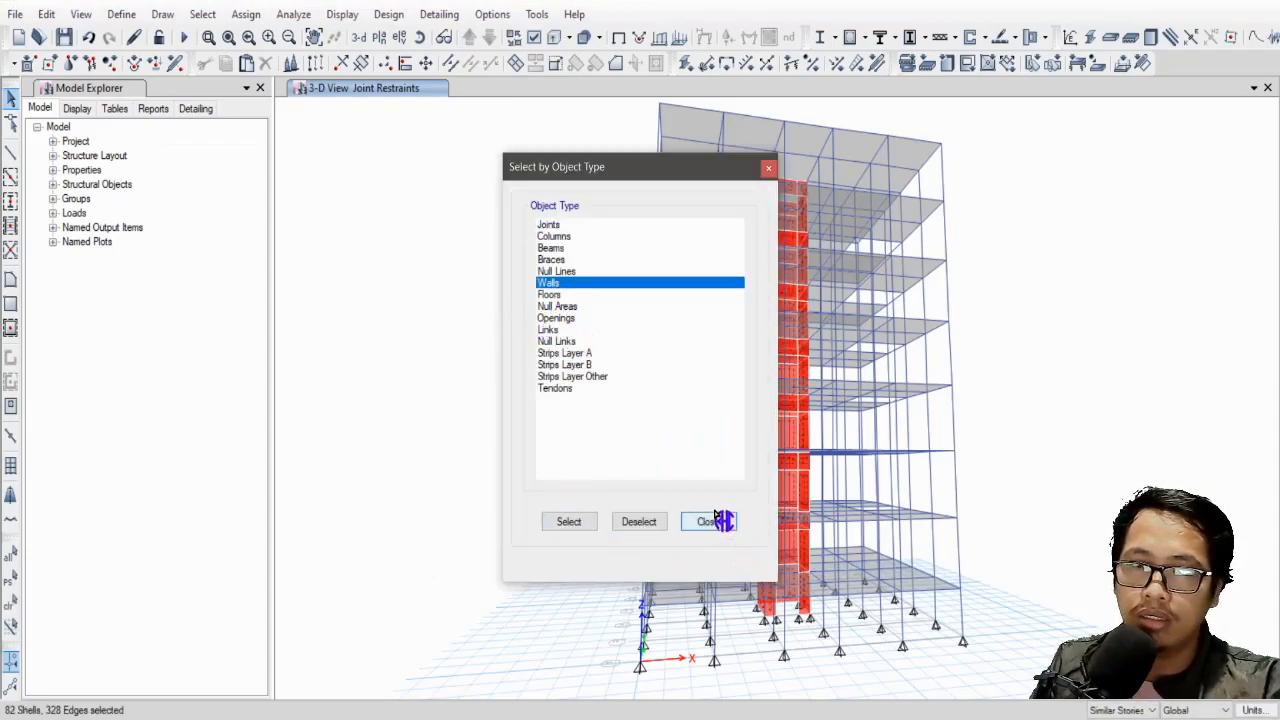
pyautogui.click(716, 516)
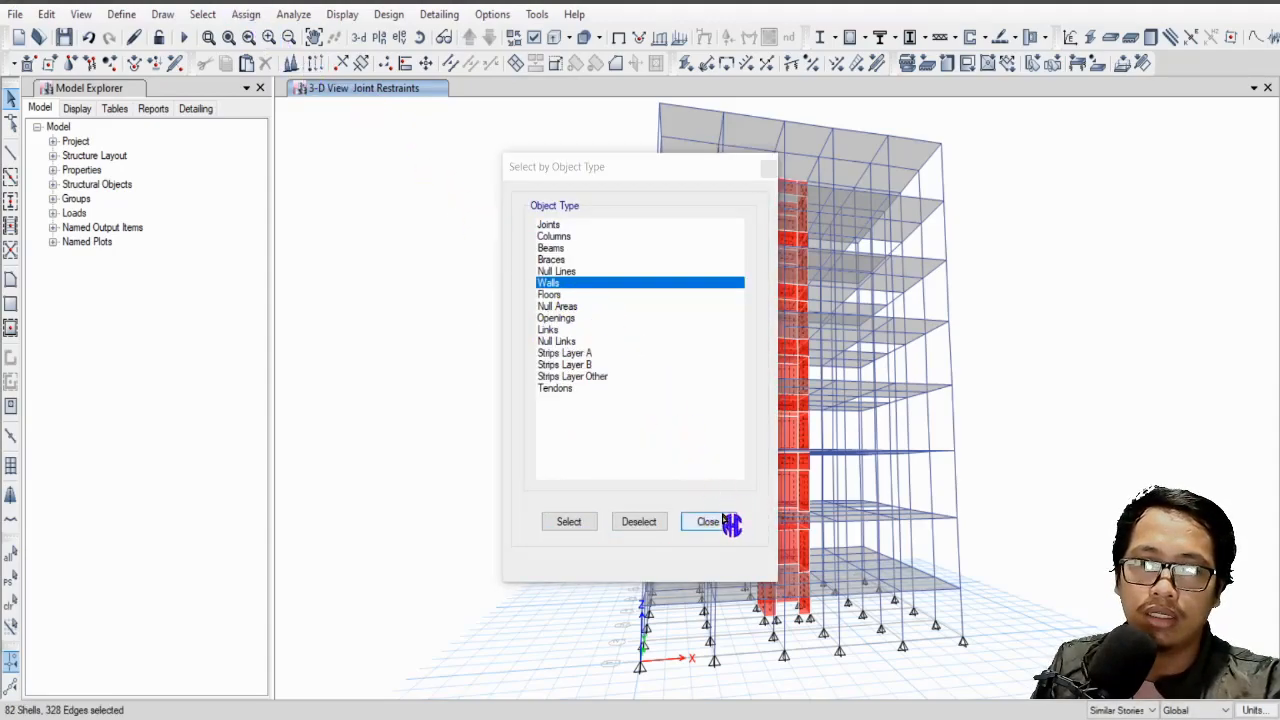
pyautogui.click(246, 14)
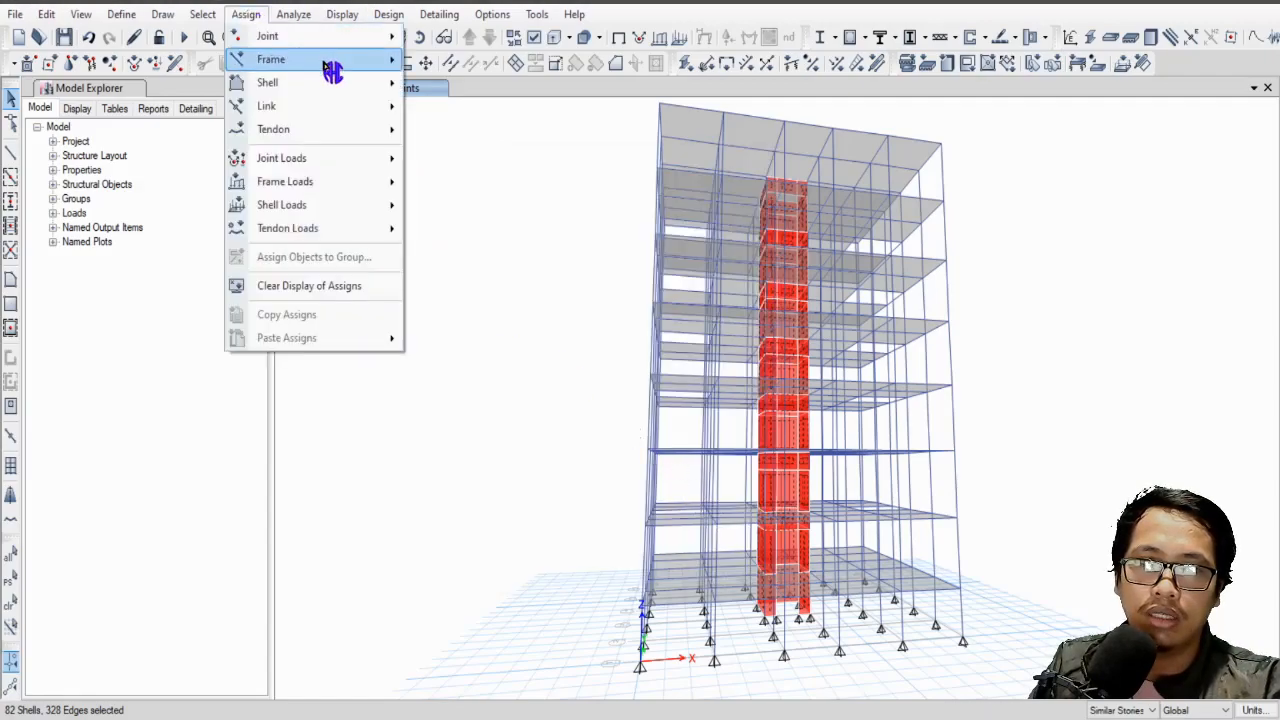
pyautogui.moveTo(331, 82)
pyautogui.click(528, 131)
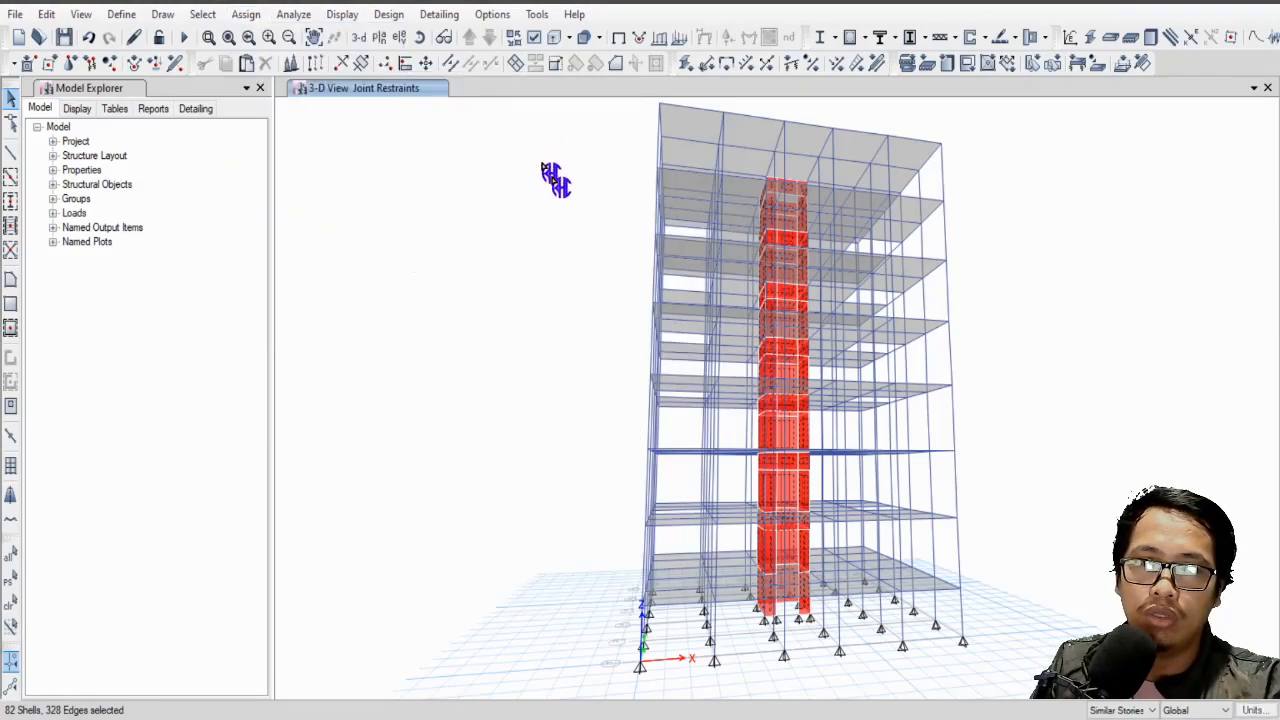
pyautogui.click(590, 236)
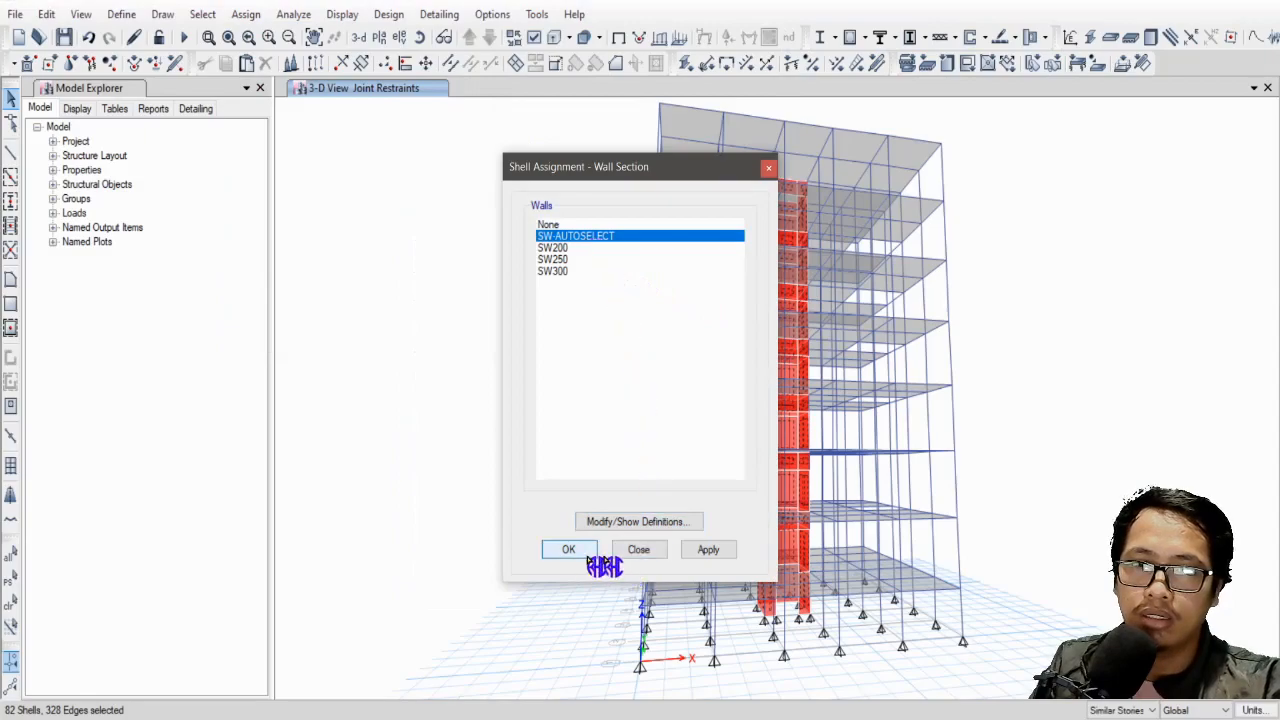
pyautogui.click(712, 552)
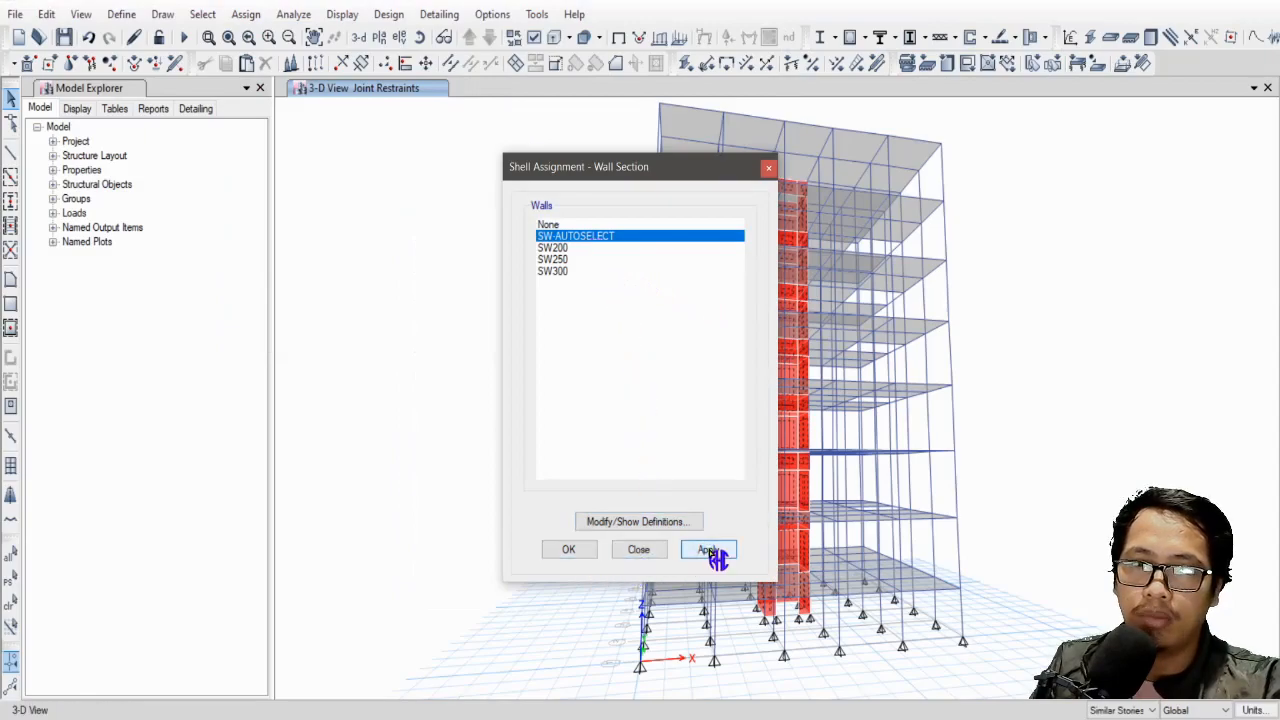
pyautogui.click(578, 549)
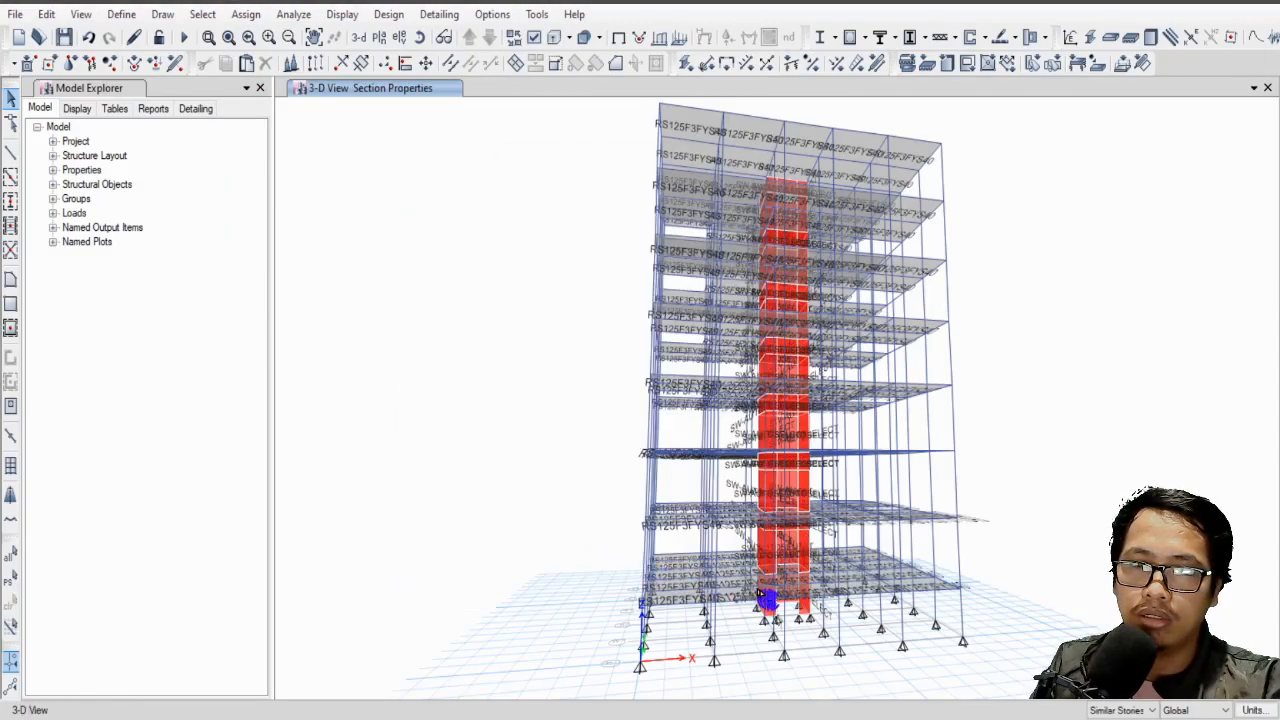
# Inspect the assignments of a shear wall panel on storey 2F in its wall information.
pyautogui.scroll(6, 772, 590)
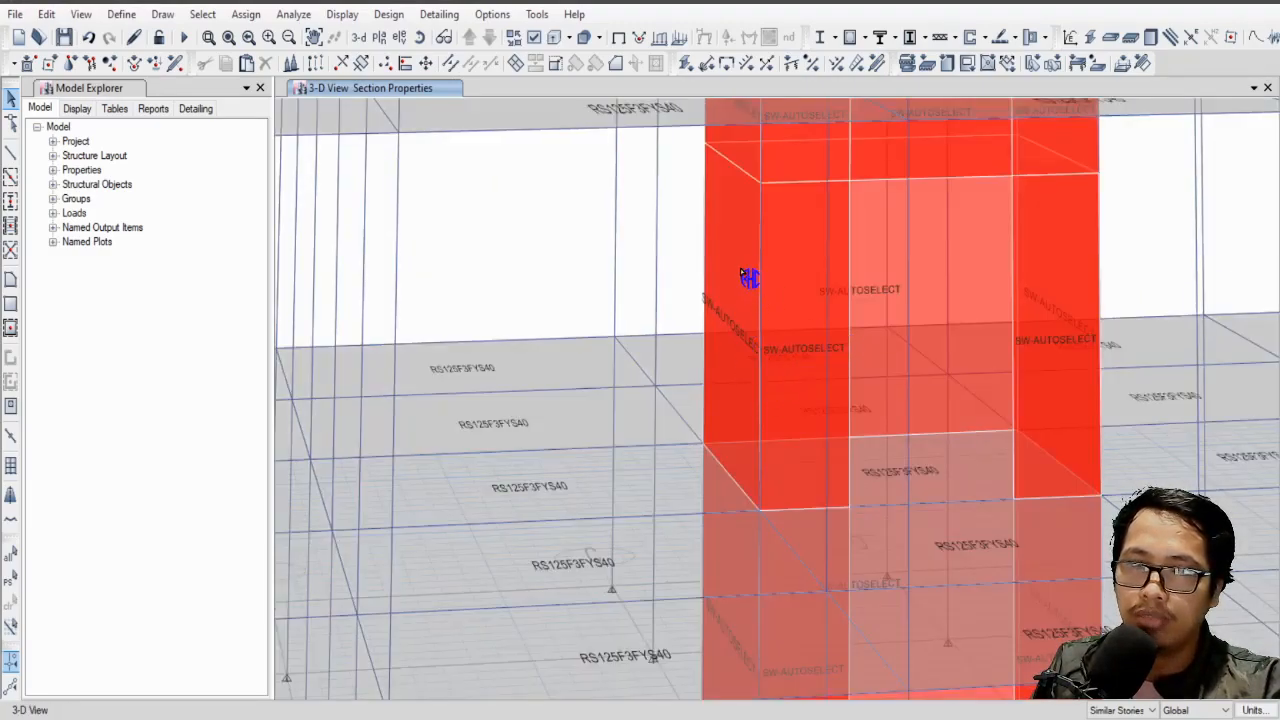
pyautogui.click(740, 268)
pyautogui.rightClick(740, 268)
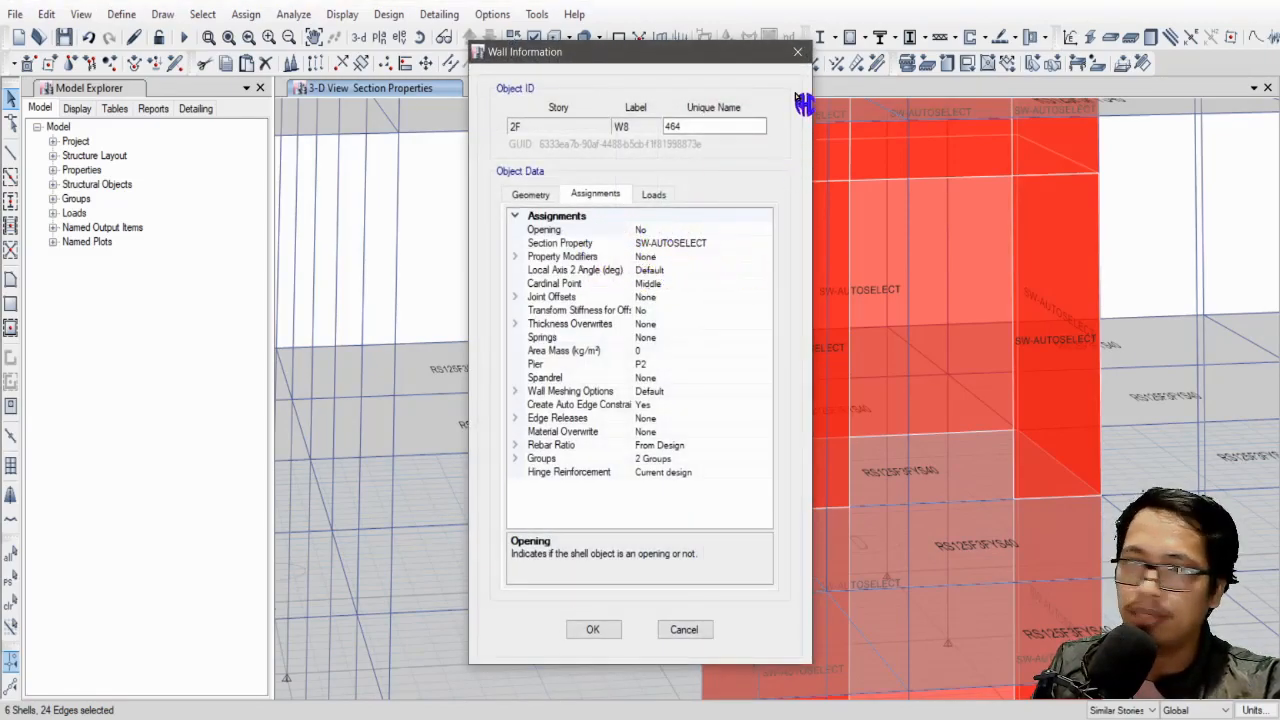
# Close the wall information and return the building to its plain undeformed shape display without section labels.
pyautogui.click(797, 52)
pyautogui.scroll(-5, 668, 506)
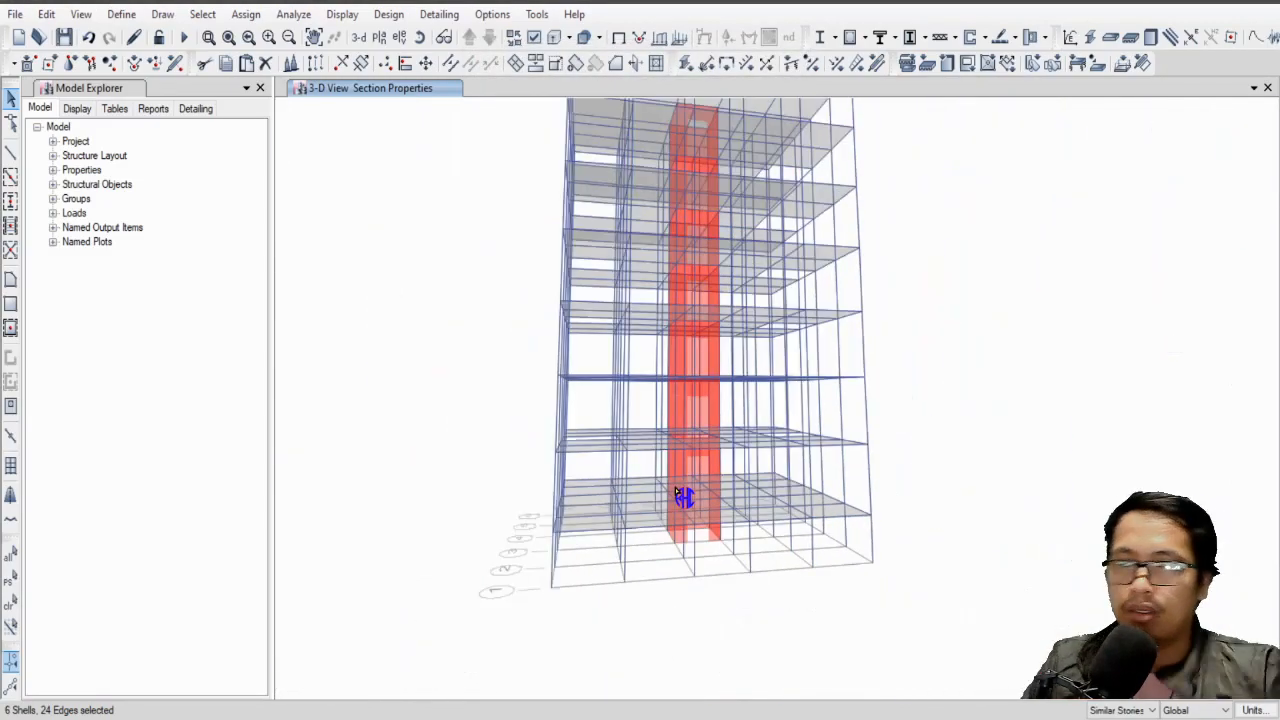
pyautogui.moveTo(602, 220); pyautogui.dragTo(600, 270, button='middle')
pyautogui.click(620, 40)
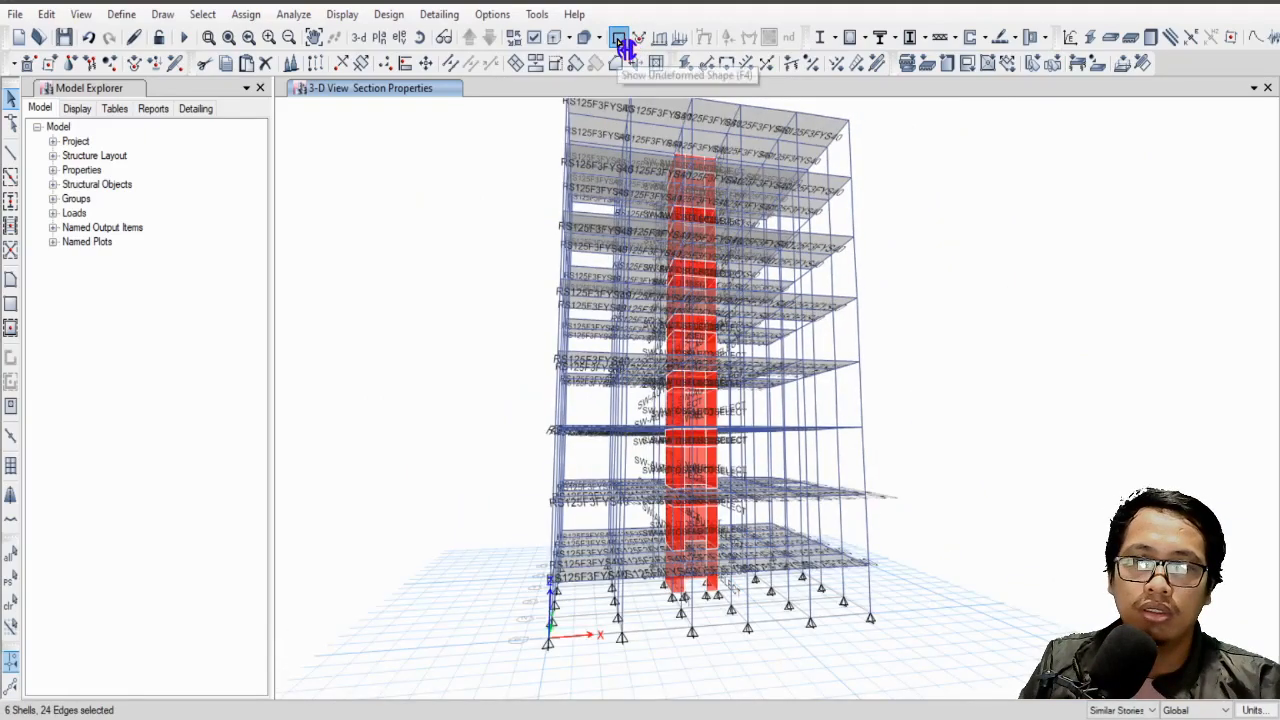
pyautogui.moveTo(943, 366)
pyautogui.keyDown('shift'); pyautogui.mouseDown(button='middle')
pyautogui.moveTo(926, 360)
pyautogui.moveTo(934, 370)
pyautogui.mouseUp(button='middle'); pyautogui.keyUp('shift')
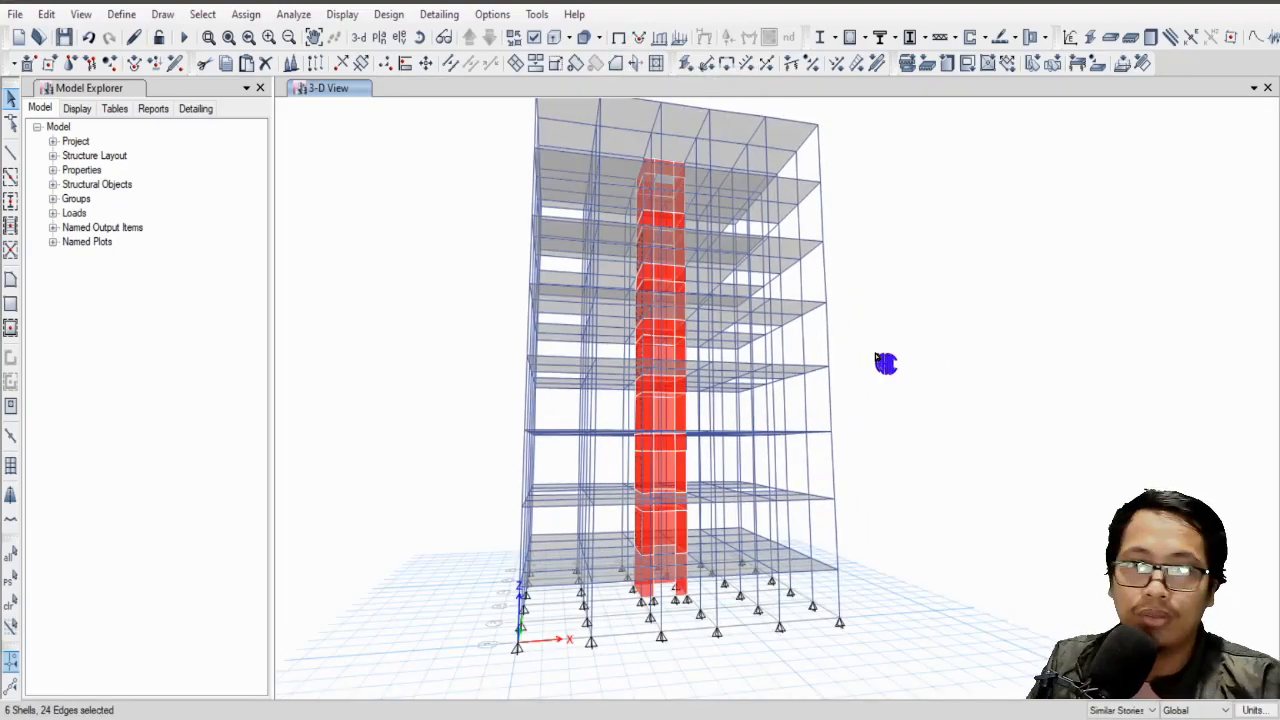
pyautogui.keyDown('shift'); pyautogui.moveTo(571, 502); pyautogui.dragTo(831, 503, button='middle'); pyautogui.keyUp('shift')
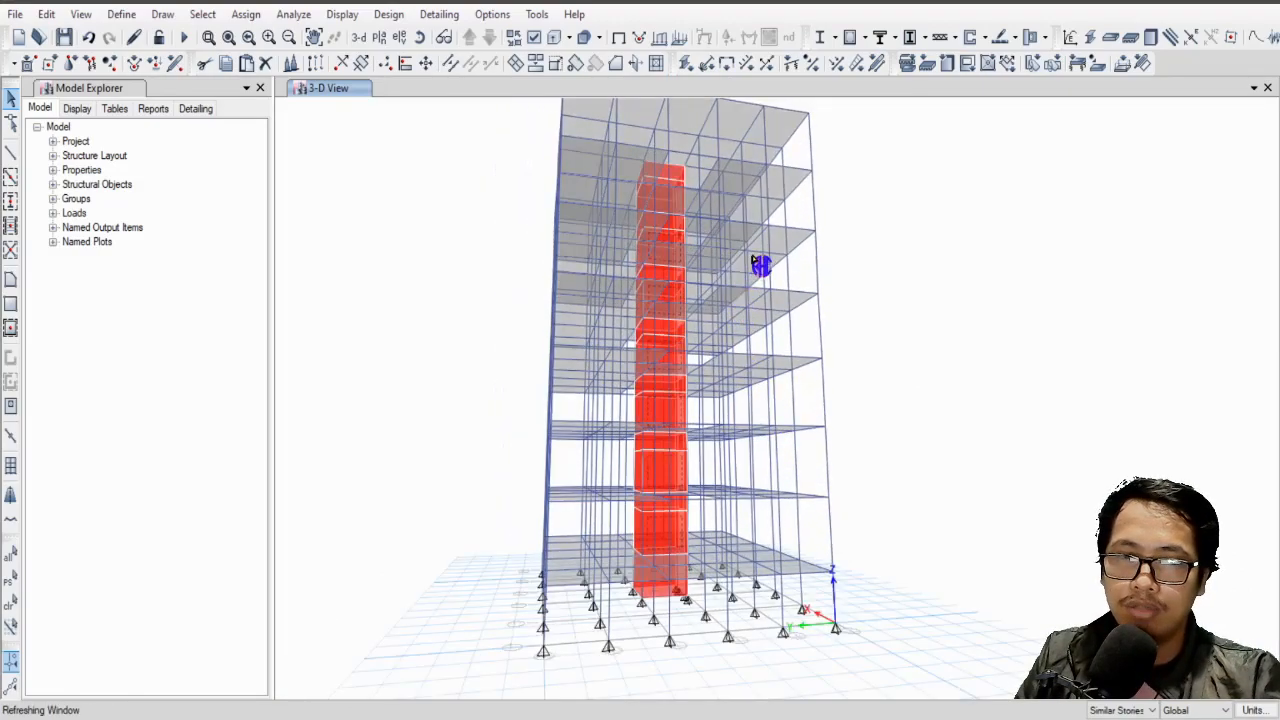
pyautogui.keyDown('shift'); pyautogui.moveTo(763, 274); pyautogui.dragTo(800, 463, button='middle'); pyautogui.keyUp('shift')
pyautogui.scroll(-5, 814, 466)
pyautogui.scroll(3, 797, 462)
pyautogui.scroll(2, 797, 462)
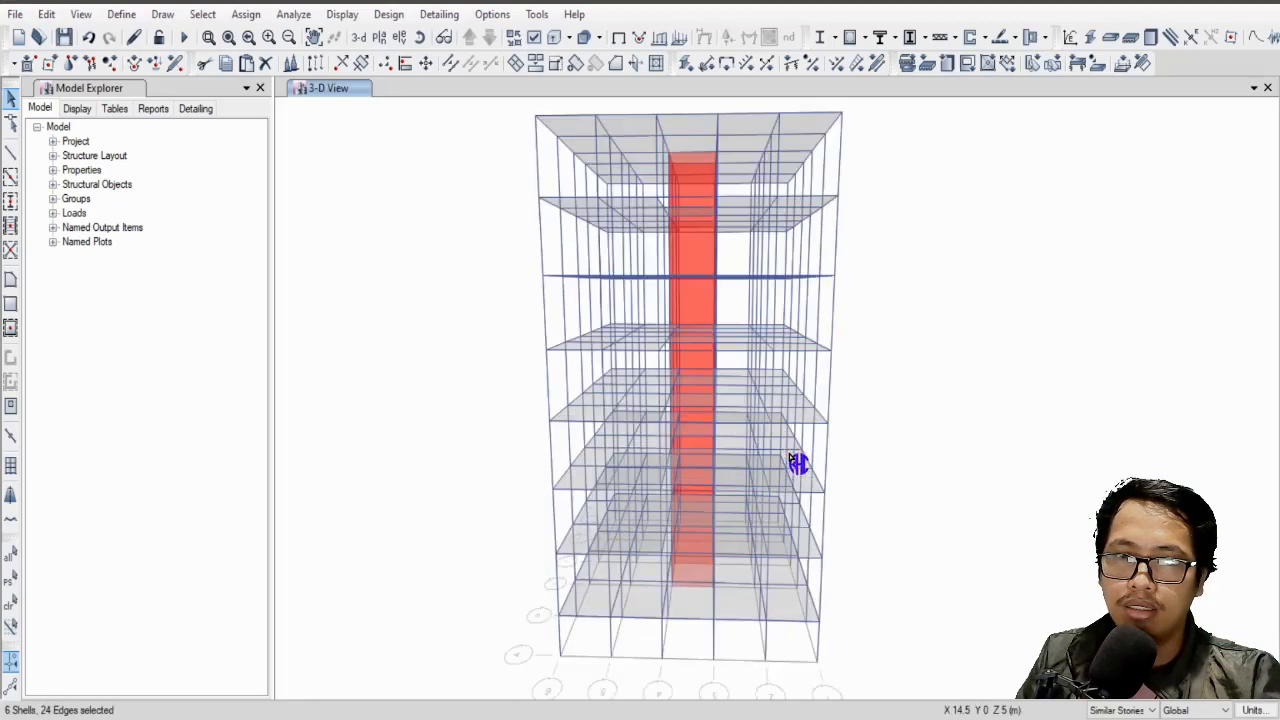
# Dock the floating 3-D view back into the main window beside the Model Explorer.
pyautogui.moveTo(724, 318); pyautogui.dragTo(750, 580)
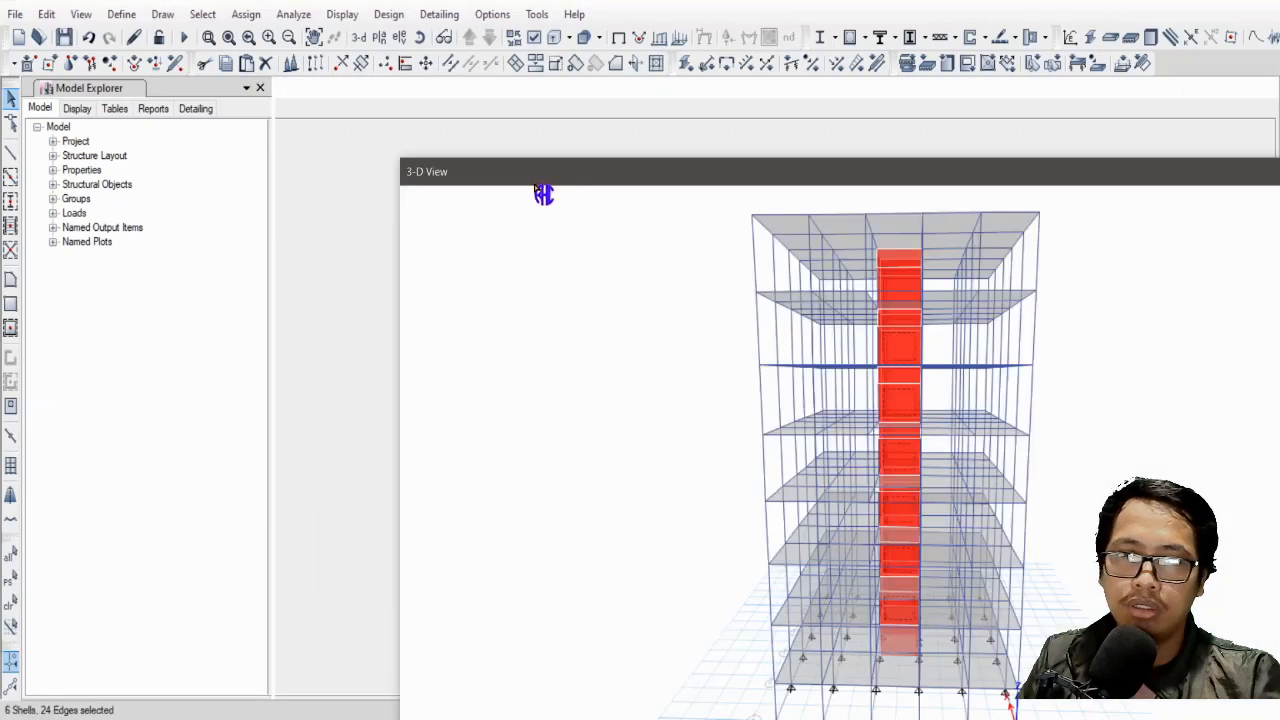
pyautogui.moveTo(528, 168); pyautogui.dragTo(500, 207)
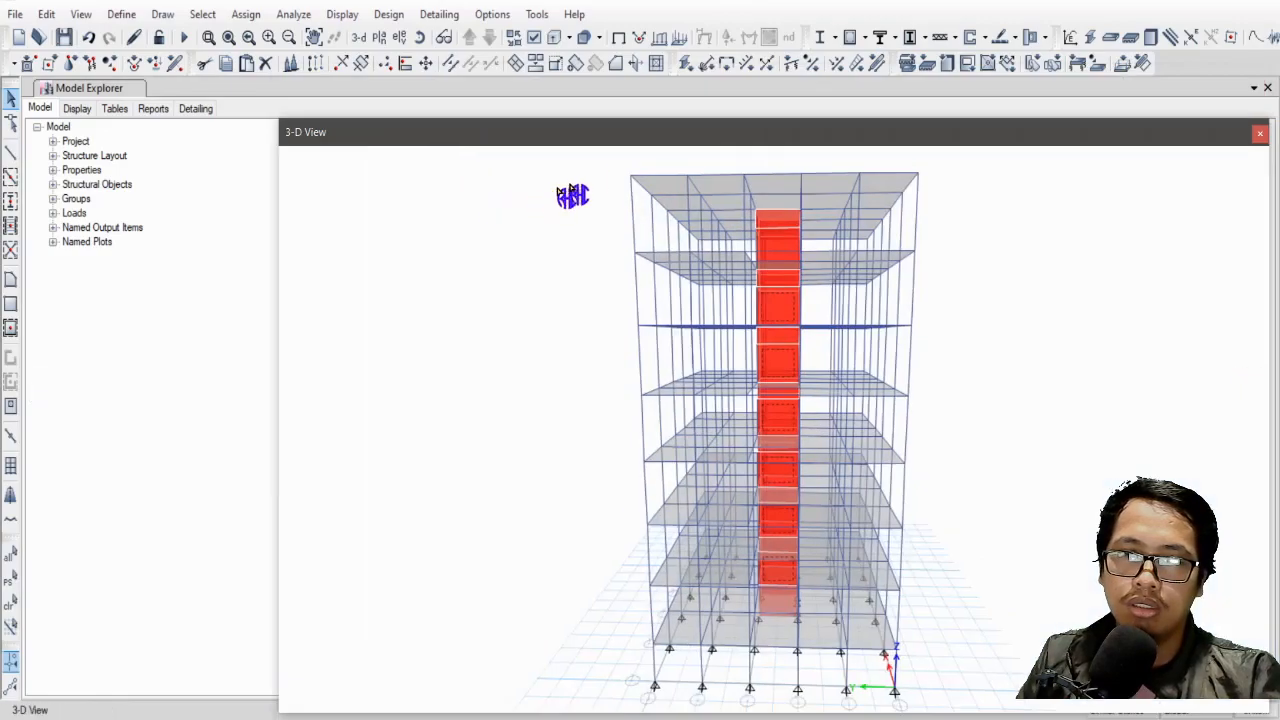
pyautogui.moveTo(500, 140); pyautogui.dragTo(648, 119)
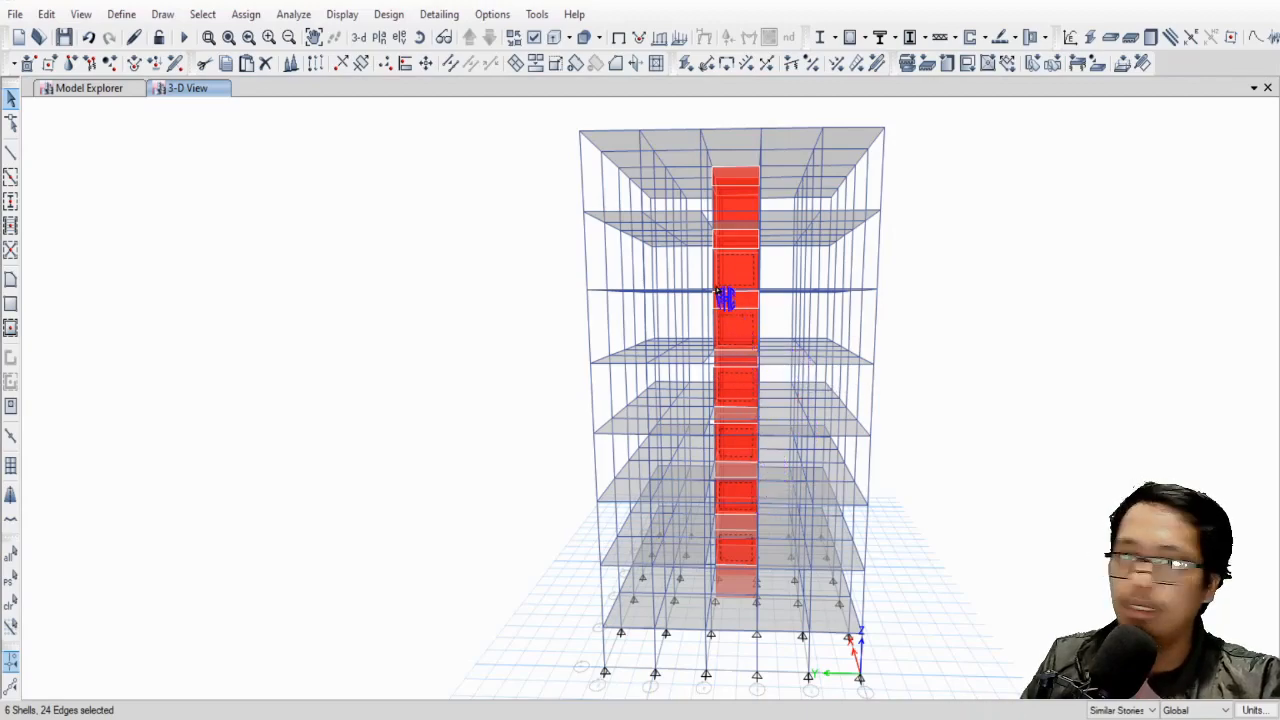
# Select the strip of the building around the shear wall core over its full height and show only the selected objects.
pyautogui.moveTo(688, 117); pyautogui.dragTo(784, 702)
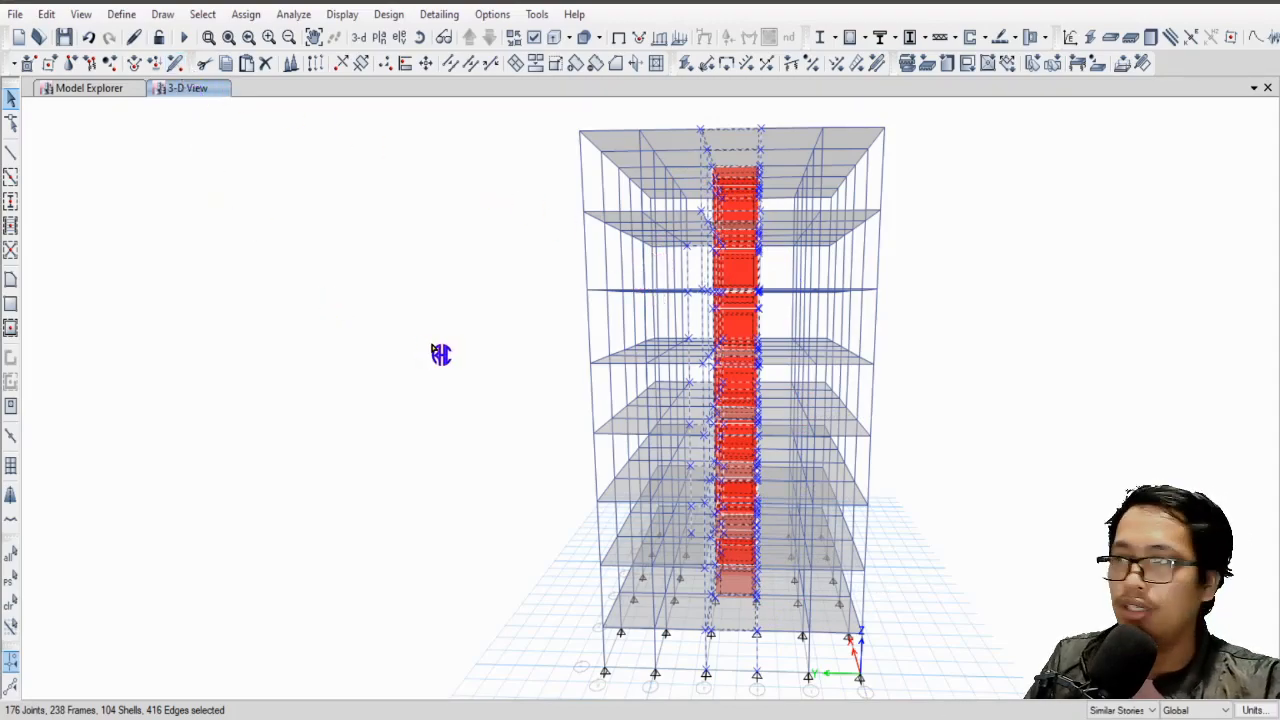
pyautogui.click(47, 16)
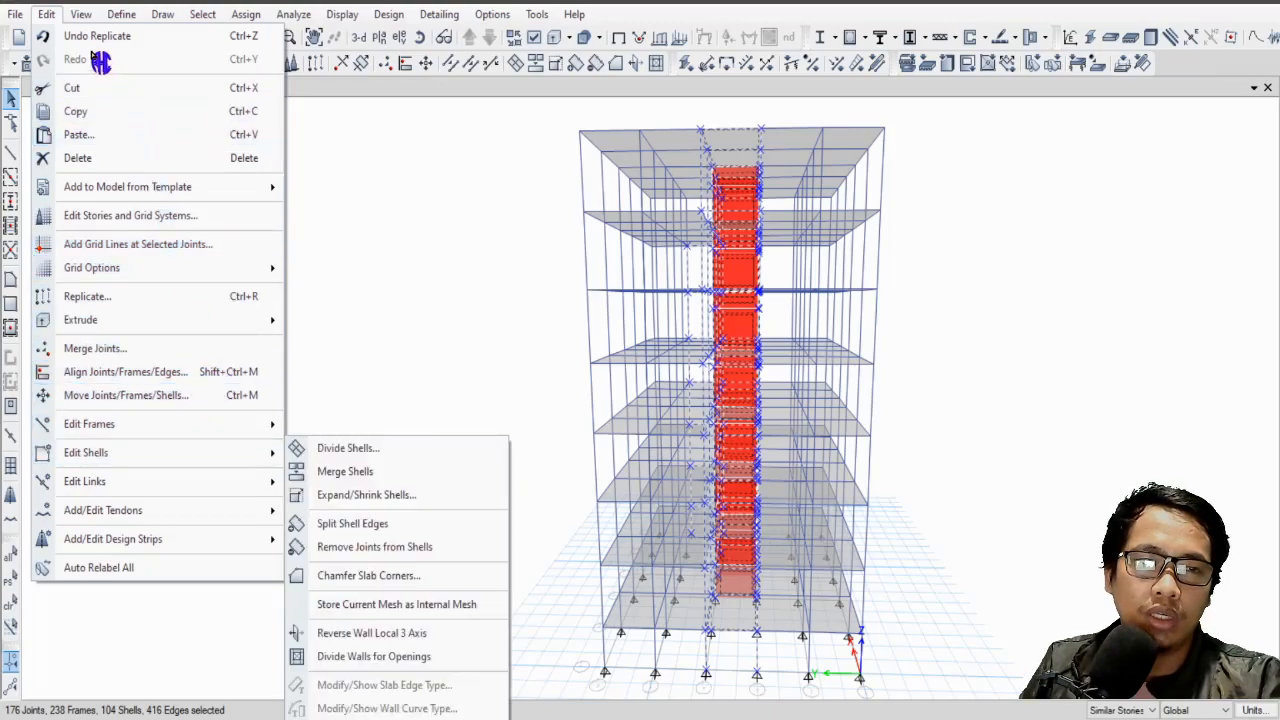
pyautogui.click(84, 14)
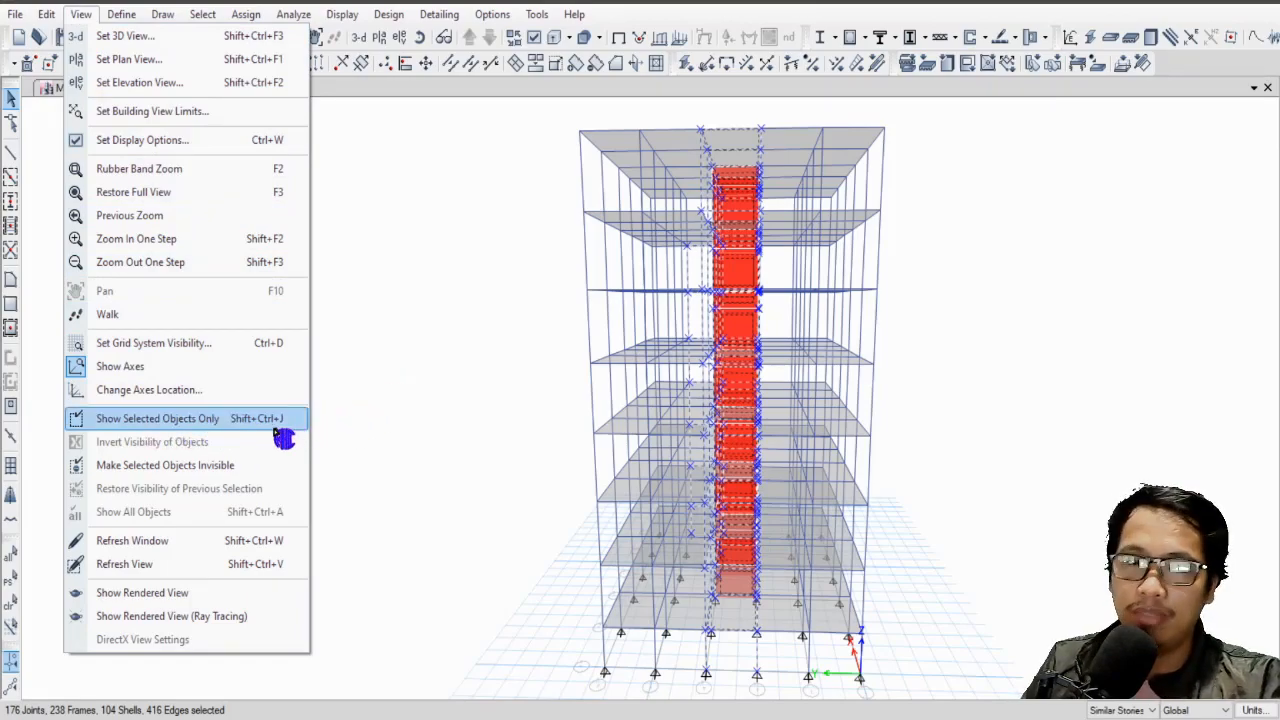
# Select the core bay again without the outlying column line, and show only the selected objects.
pyautogui.moveTo(990, 364); pyautogui.dragTo(955, 364, button='middle')
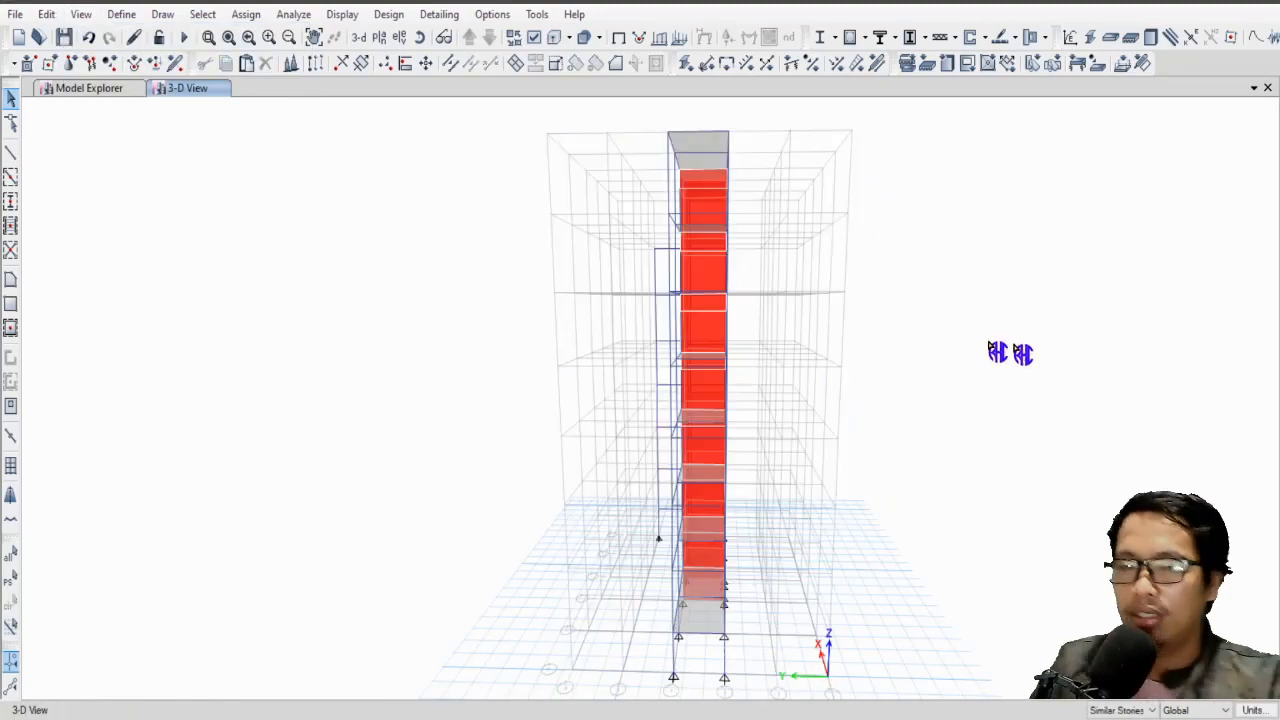
pyautogui.moveTo(806, 451); pyautogui.dragTo(831, 436, button='middle')
pyautogui.moveTo(781, 482)
pyautogui.keyDown('shift'); pyautogui.mouseDown(button='middle')
pyautogui.moveTo(821, 480)
pyautogui.moveTo(794, 484)
pyautogui.mouseUp(button='middle'); pyautogui.keyUp('shift')
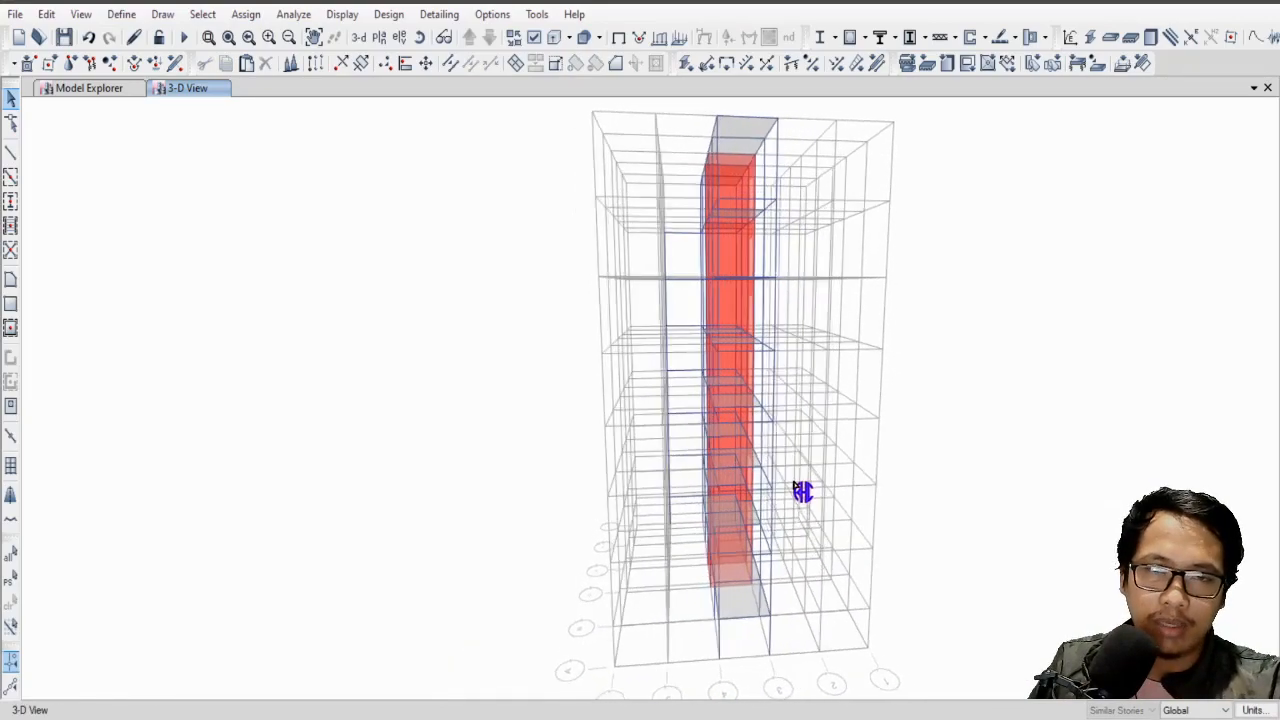
pyautogui.moveTo(790, 631); pyautogui.dragTo(797, 686)
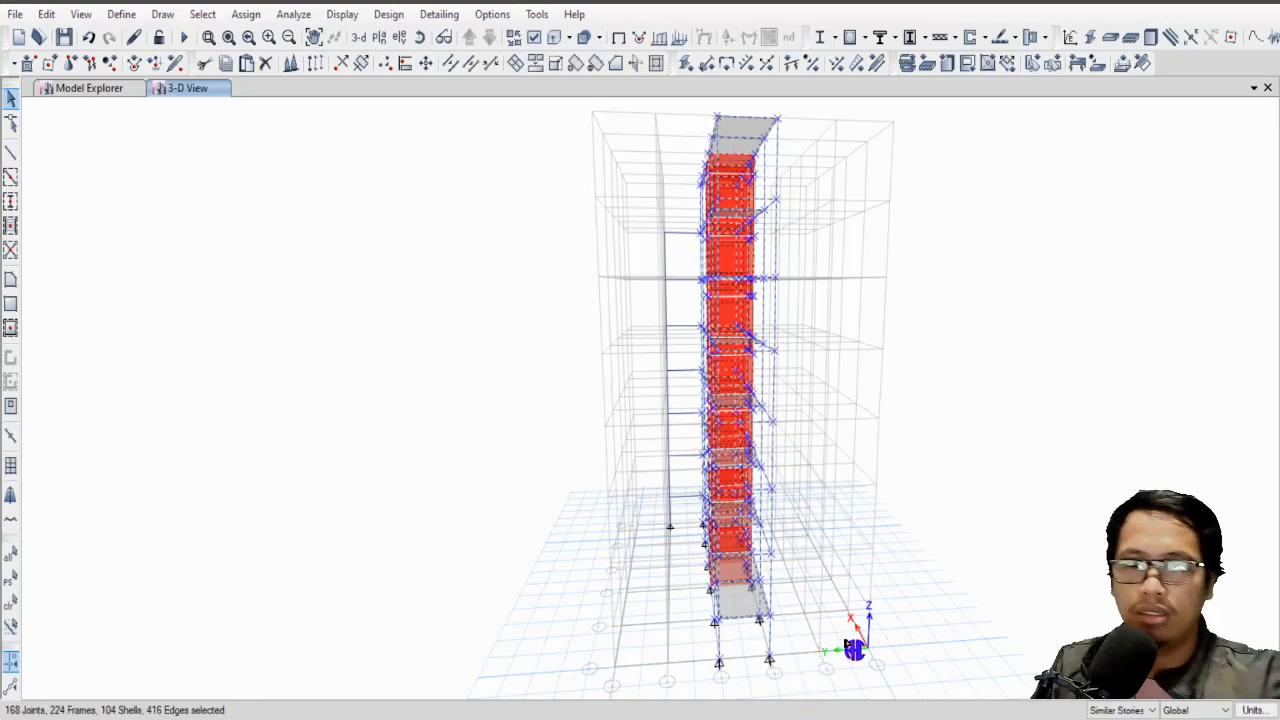
pyautogui.hotkey('ctrl', 'h')
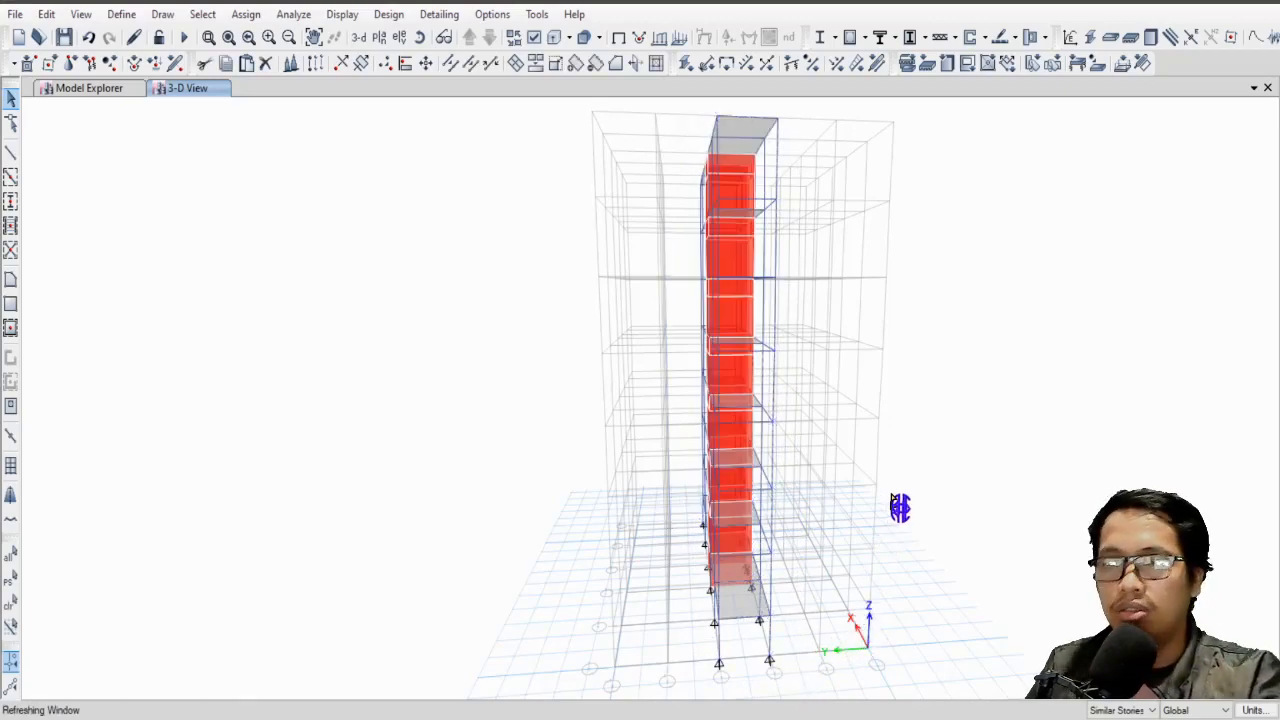
pyautogui.moveTo(897, 651); pyautogui.dragTo(752, 567)
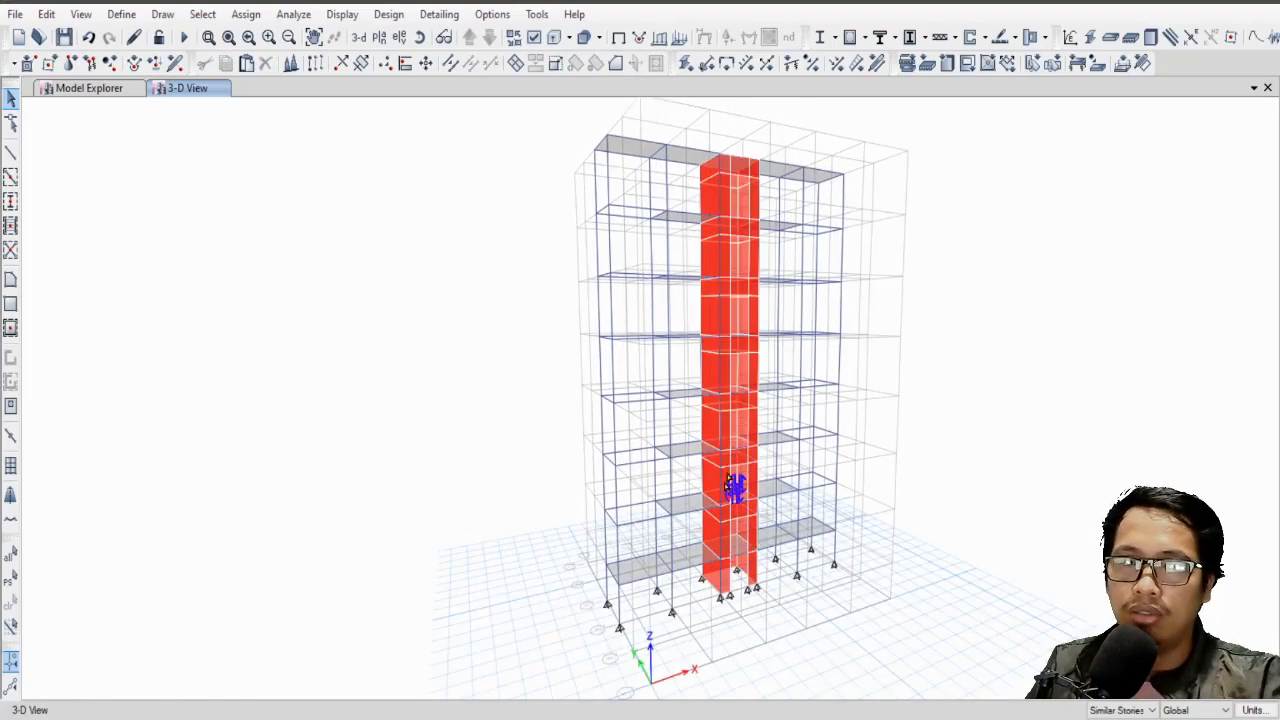
pyautogui.moveTo(850, 540); pyautogui.dragTo(857, 437)
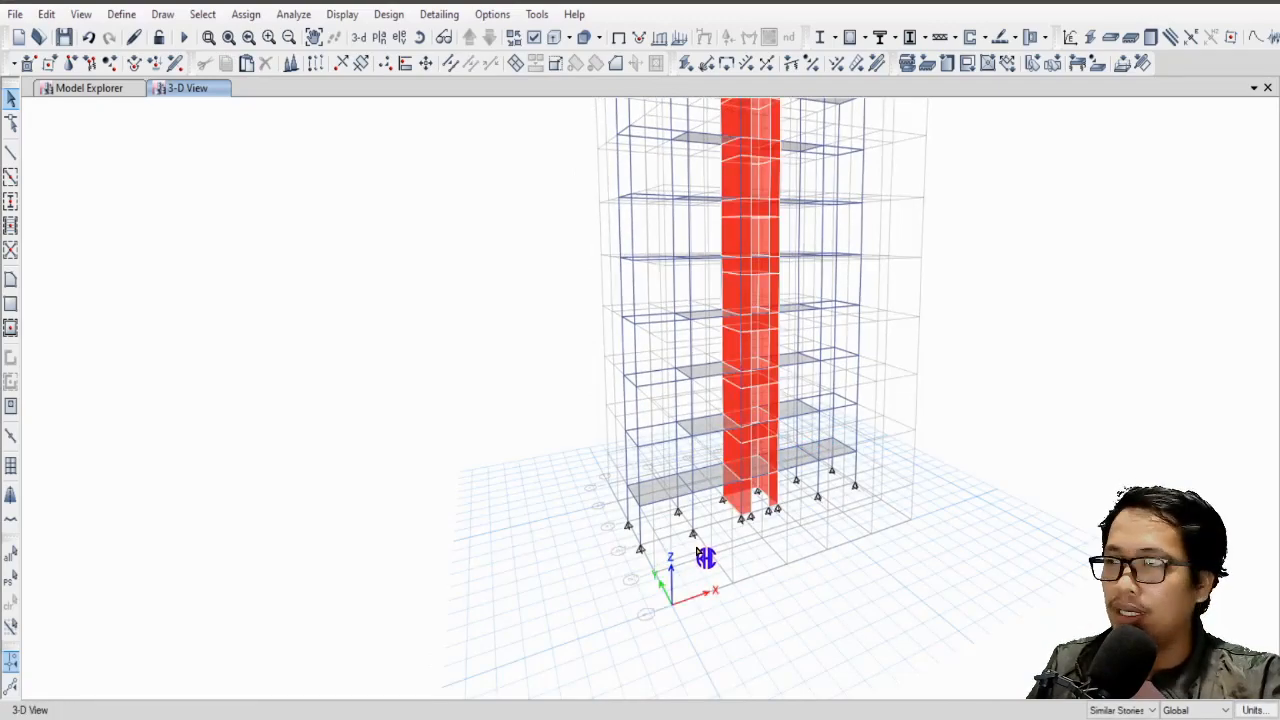
pyautogui.moveTo(650, 563); pyautogui.dragTo(707, 525)
pyautogui.scroll(3, 712, 523)
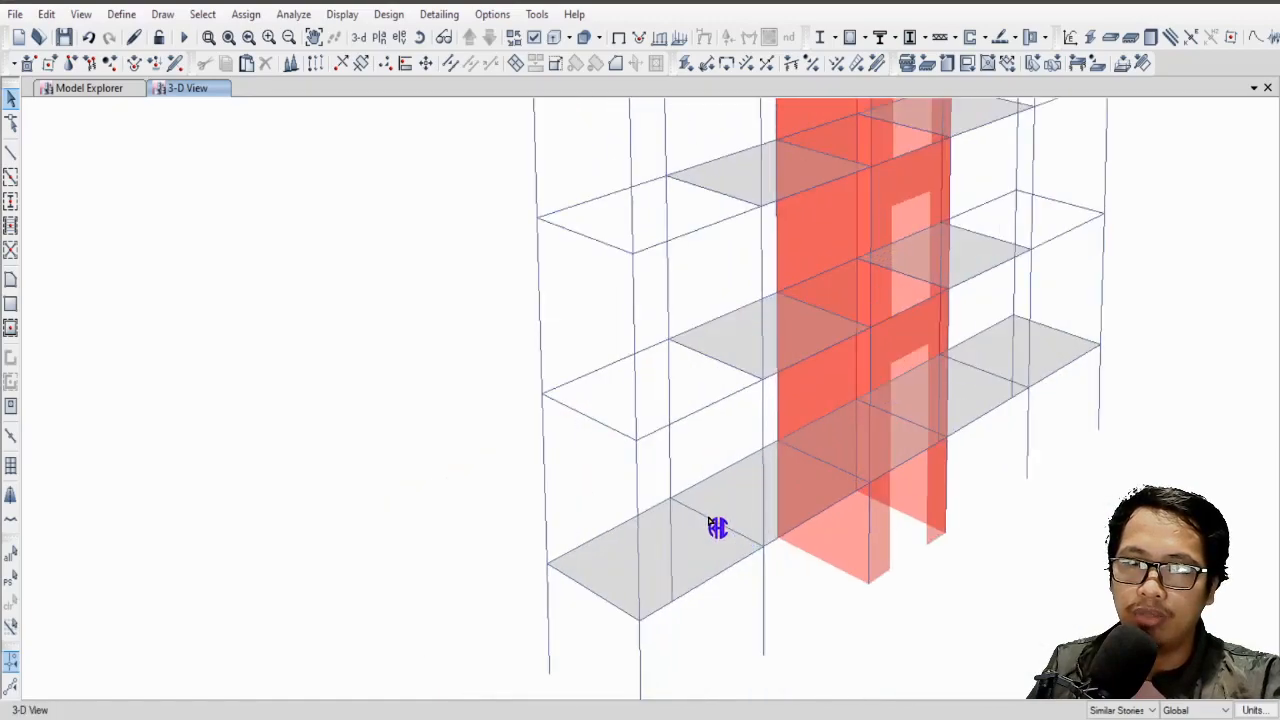
pyautogui.moveTo(731, 483); pyautogui.dragTo(716, 506, button='middle')
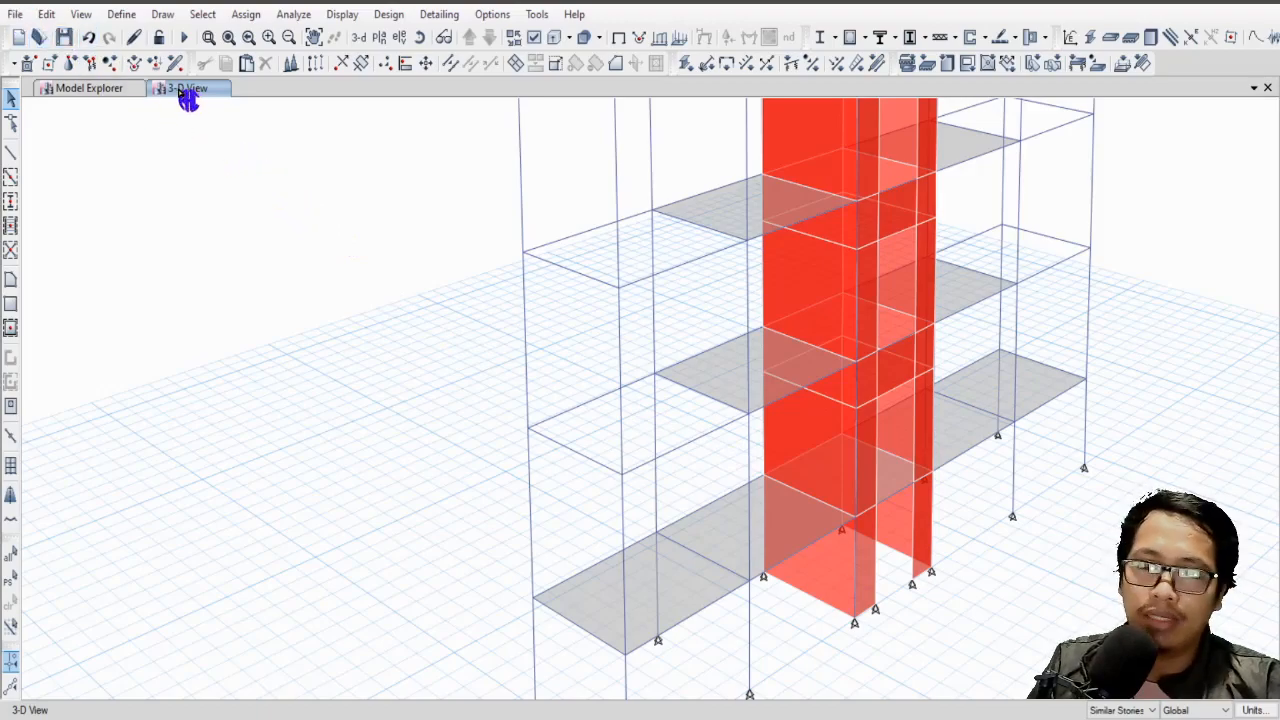
# Add a copy of the RB300X400FC3FY60FYS40 frame section and name it RB200X300FC3FY60FYS40.
pyautogui.click(121, 14)
pyautogui.moveTo(245, 64)
pyautogui.click(420, 67)
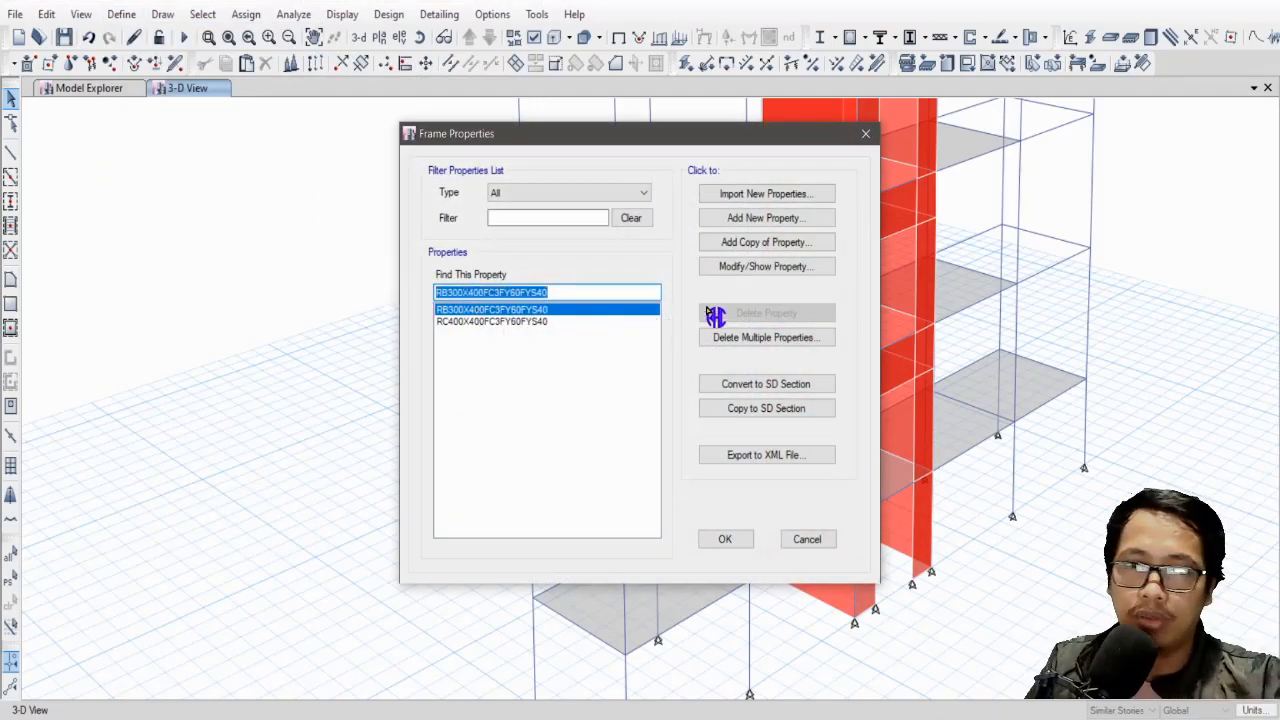
pyautogui.click(765, 250)
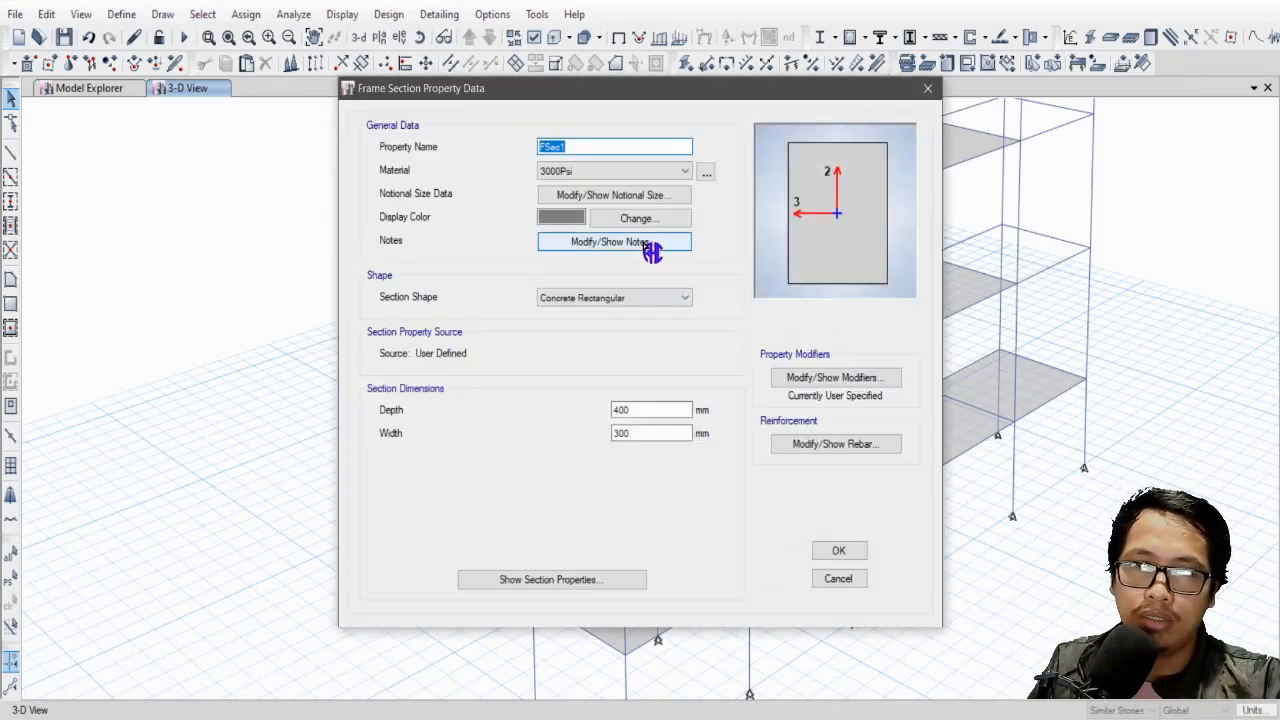
pyautogui.hotkey('ctrl', 'v')
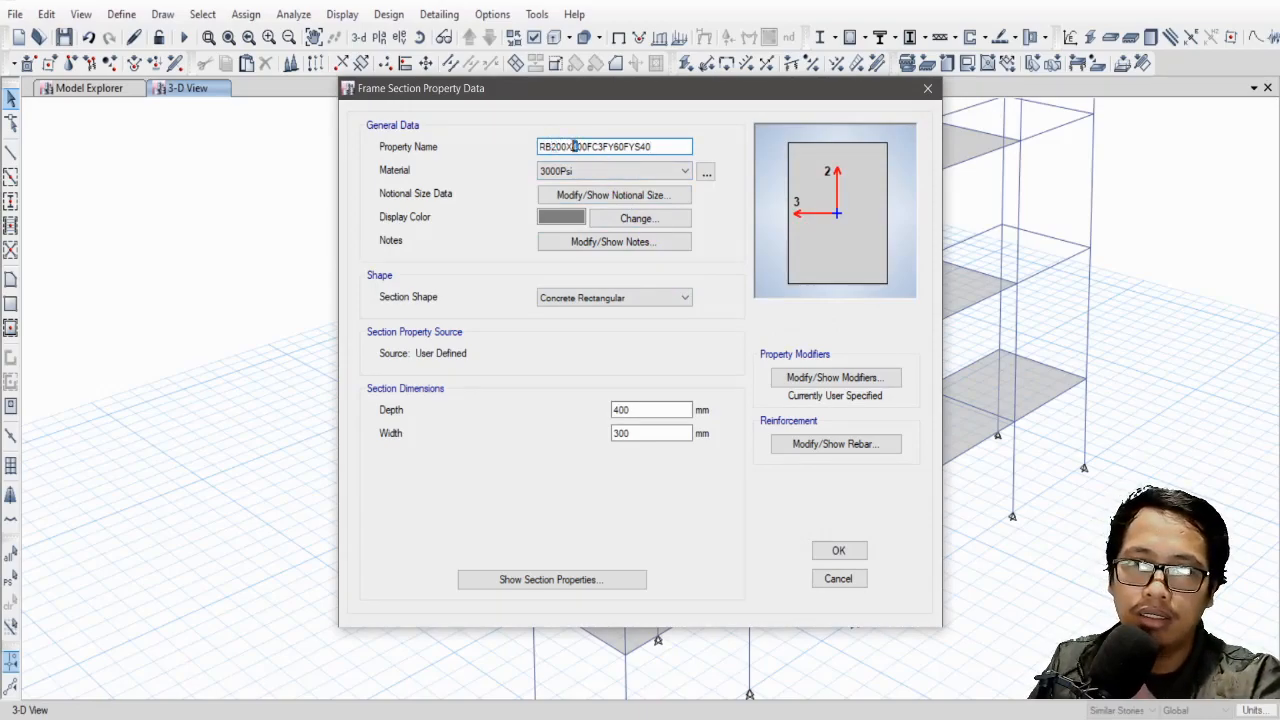
pyautogui.write('3')
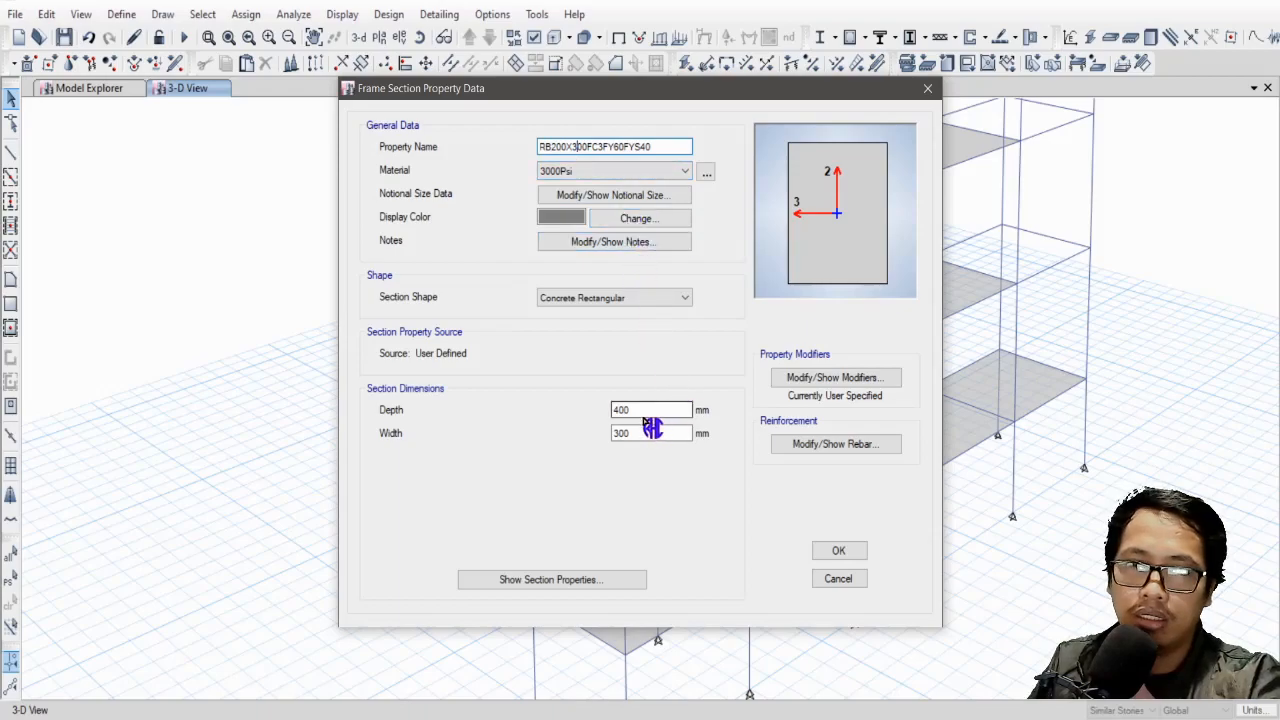
# Set the new beam section's depth to 300 mm and width to 200 mm, and accept the frame section definitions.
pyautogui.write('300')
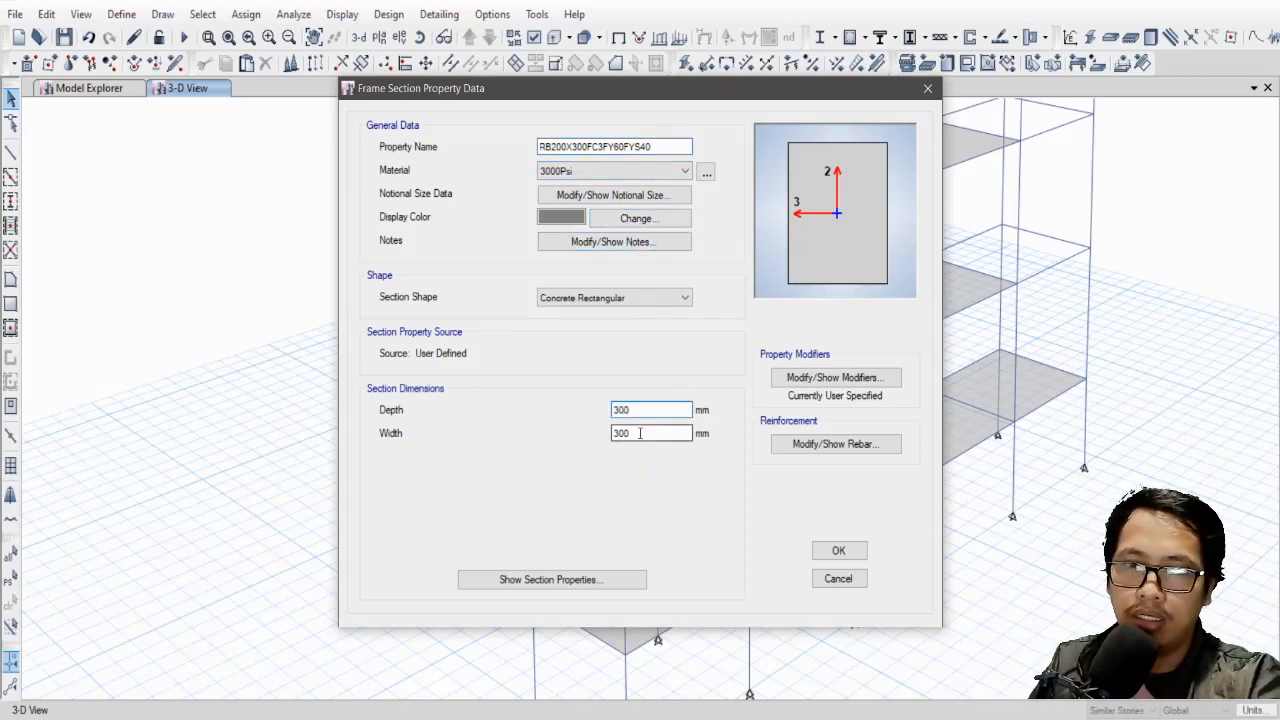
pyautogui.click(645, 433)
pyautogui.write('20')
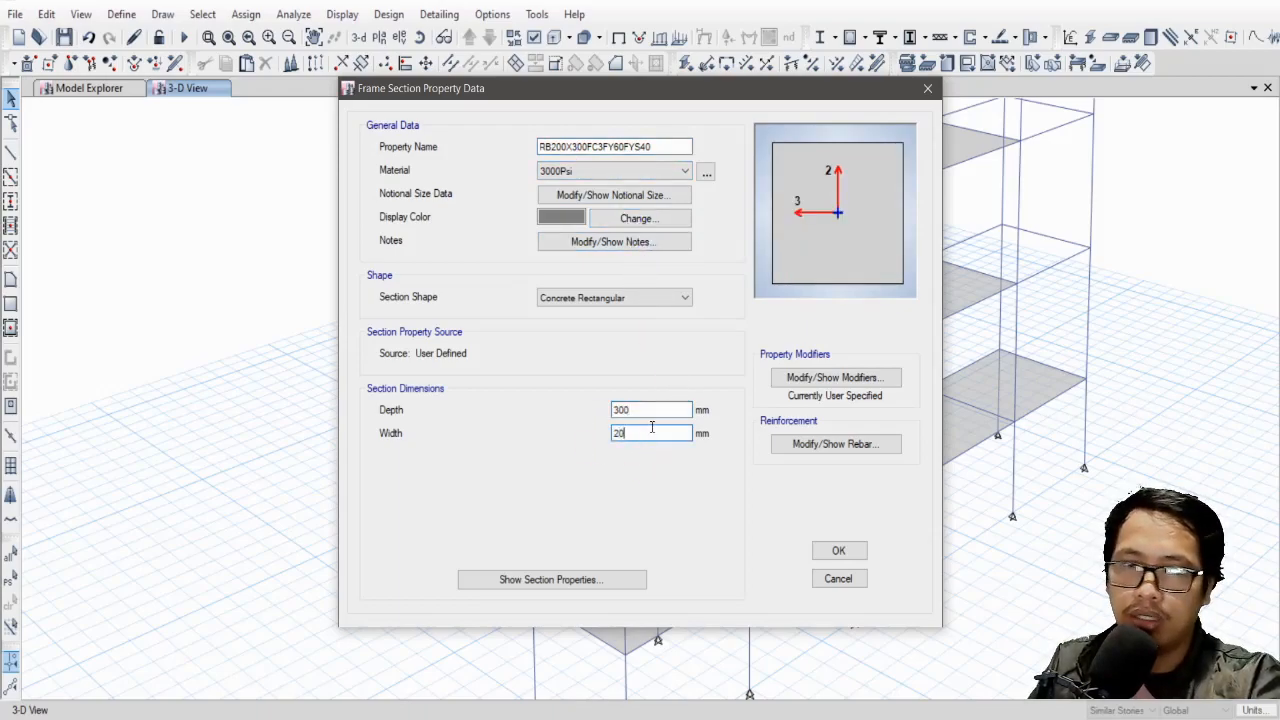
pyautogui.write('0')
pyautogui.click(838, 550)
pyautogui.click(724, 538)
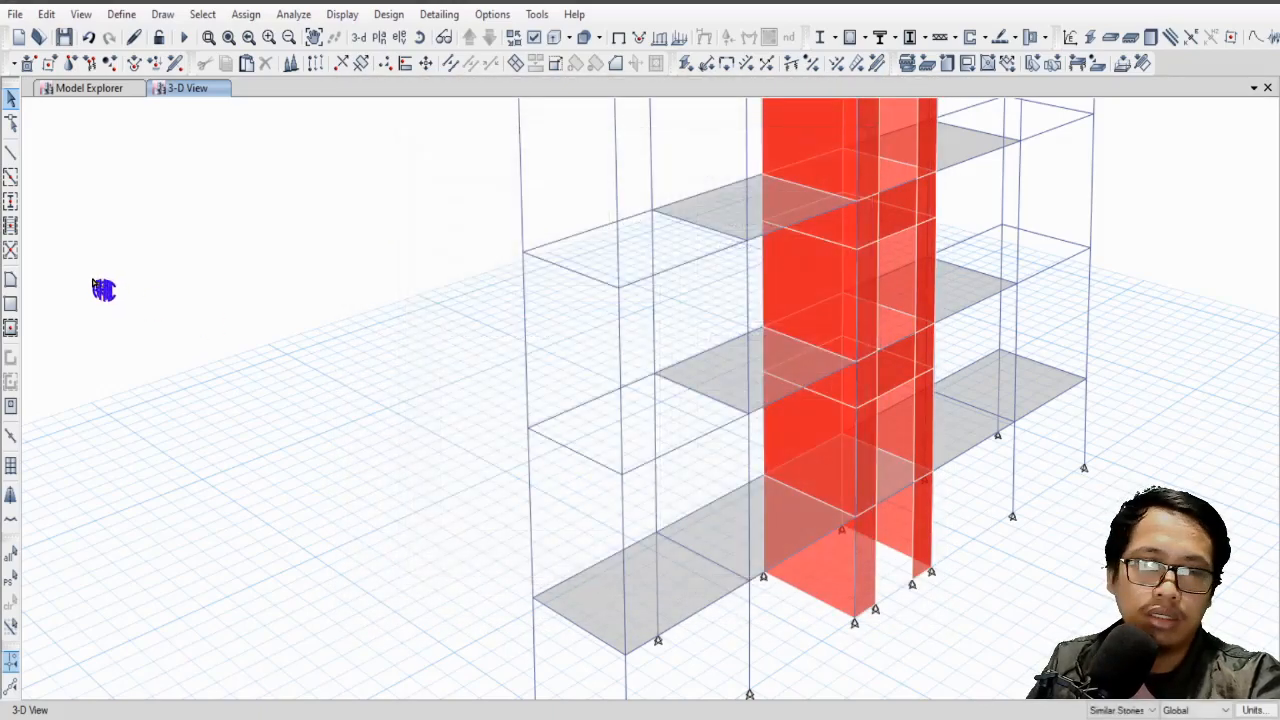
# Start drawing frame lines and choose RB200X300FC3FY60FYS40 as the section property.
pyautogui.click(18, 165)
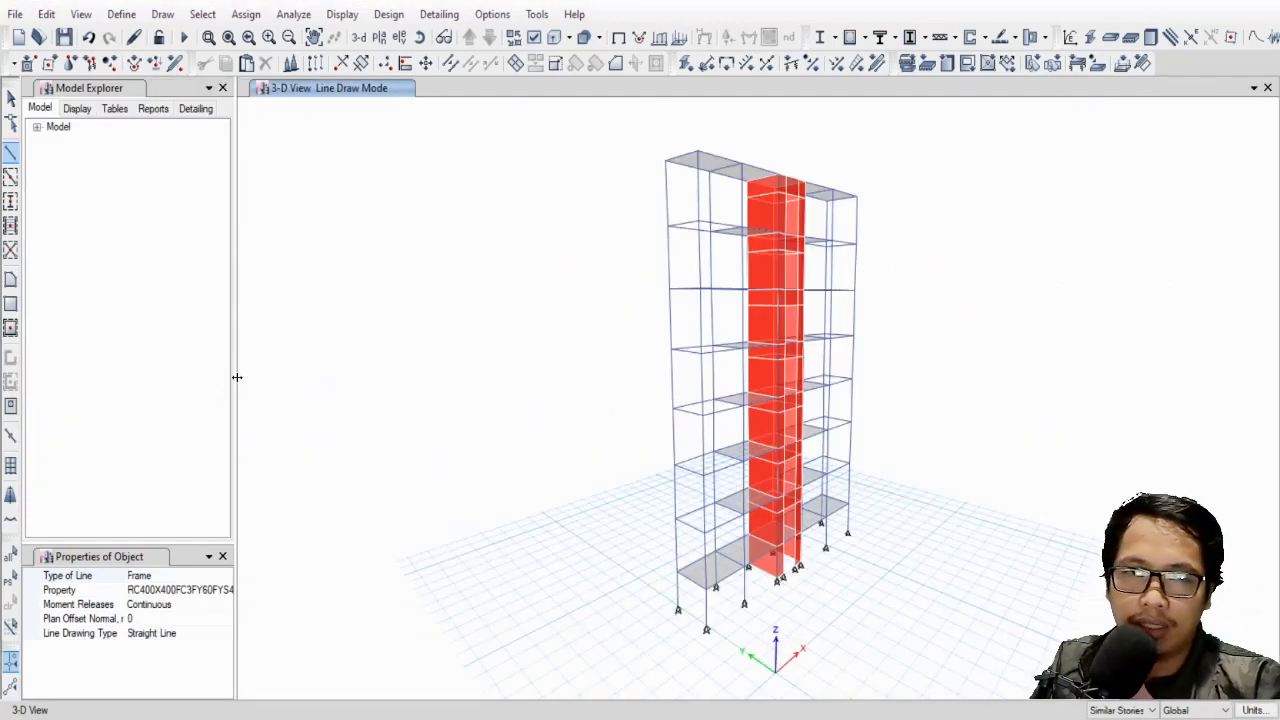
pyautogui.moveTo(237, 377); pyautogui.dragTo(266, 377)
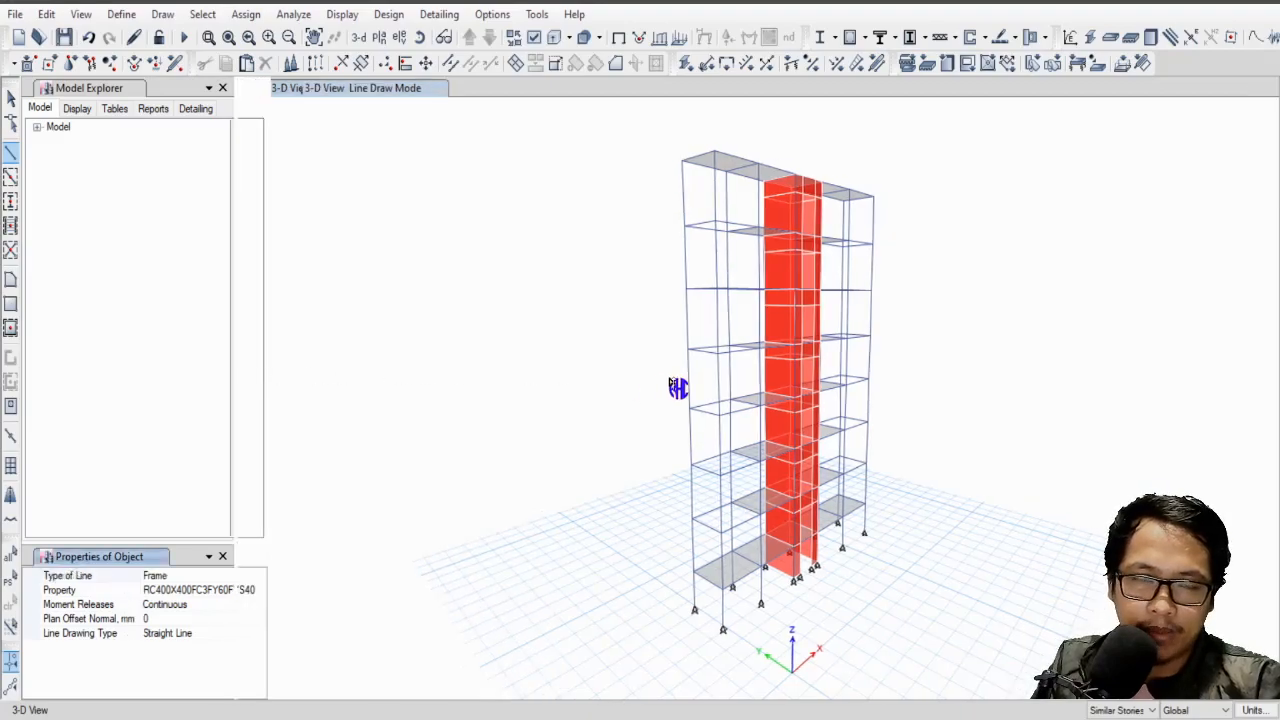
pyautogui.click(222, 590)
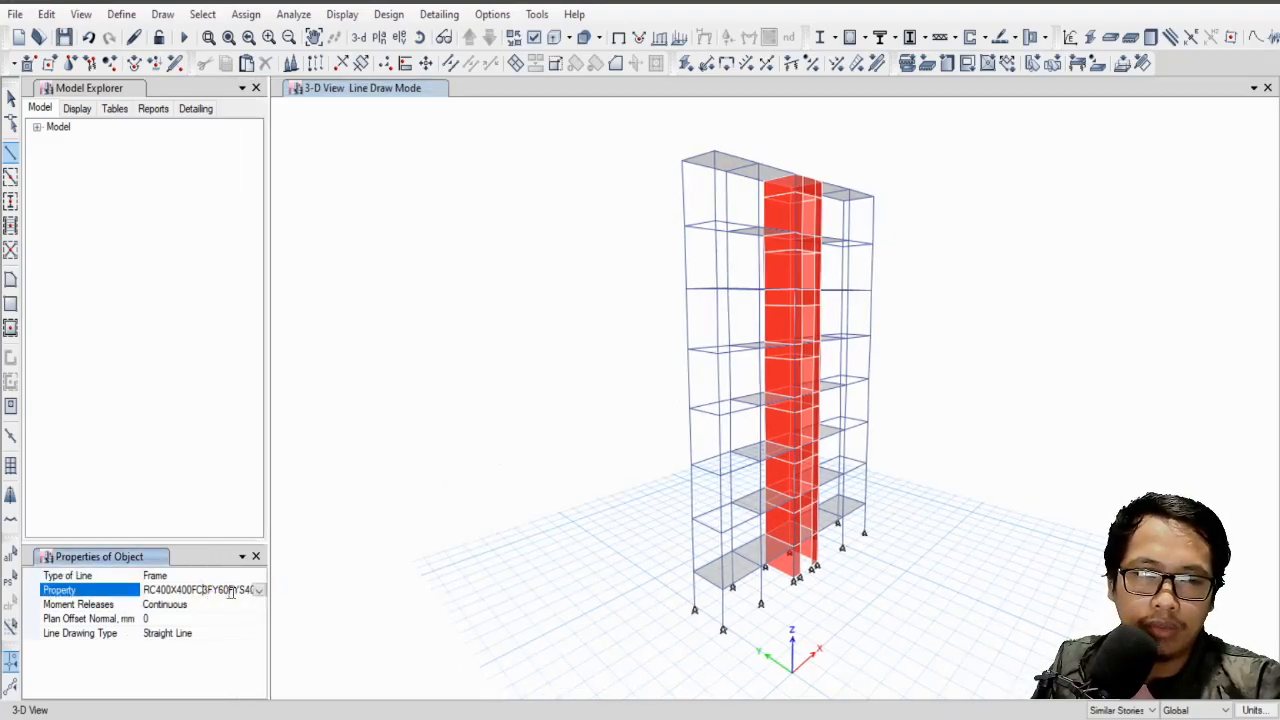
pyautogui.click(259, 591)
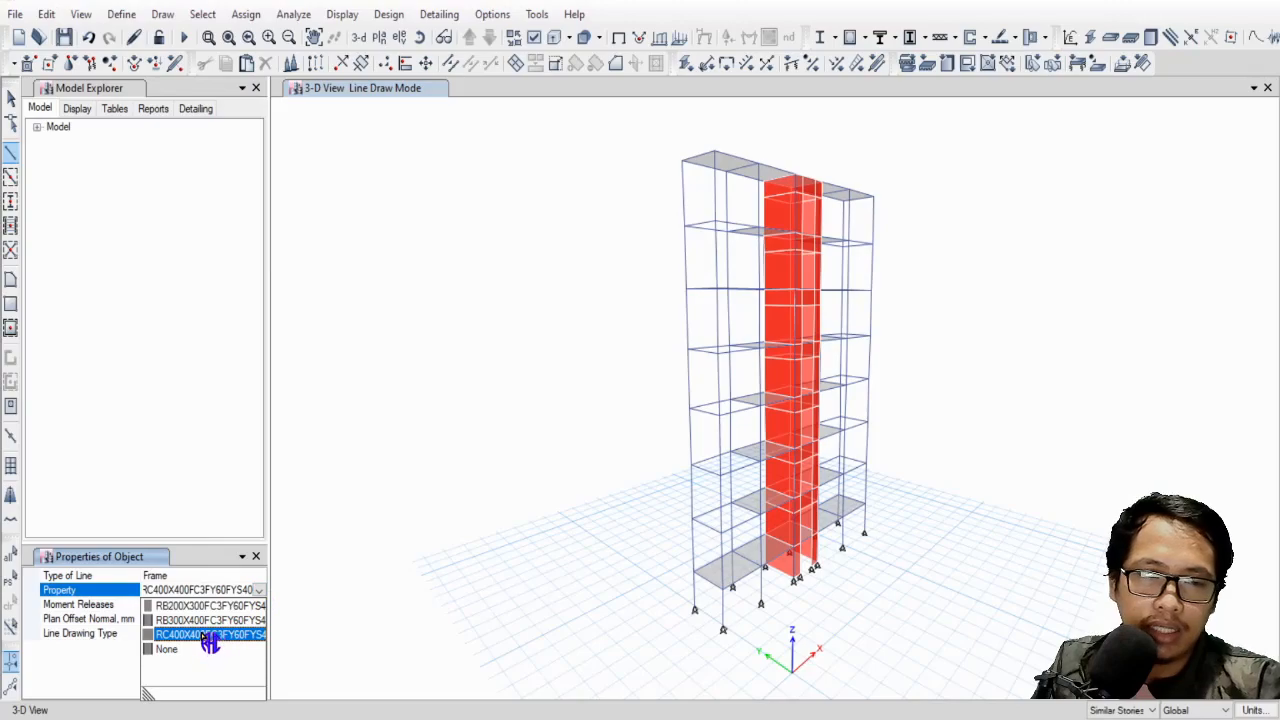
pyautogui.click(215, 606)
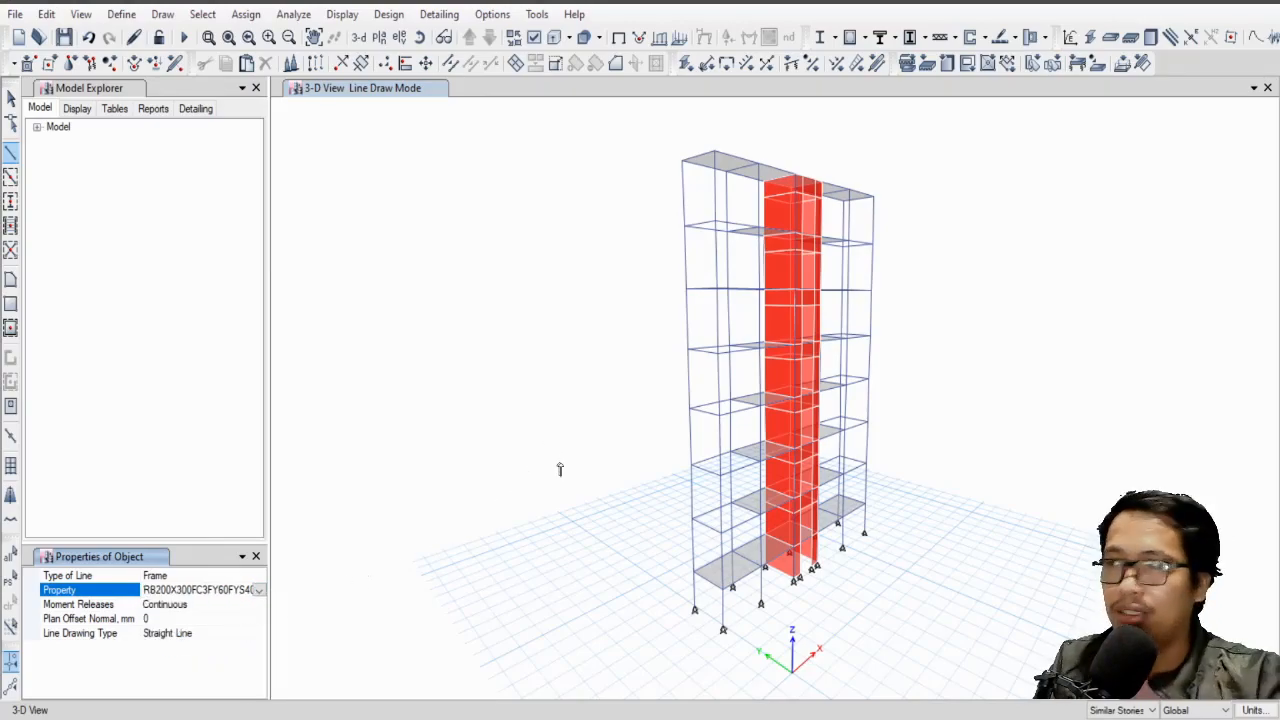
# Enable snapping to line ends and midpoints in the snap options and apply the change.
pyautogui.scroll(4, 700, 462)
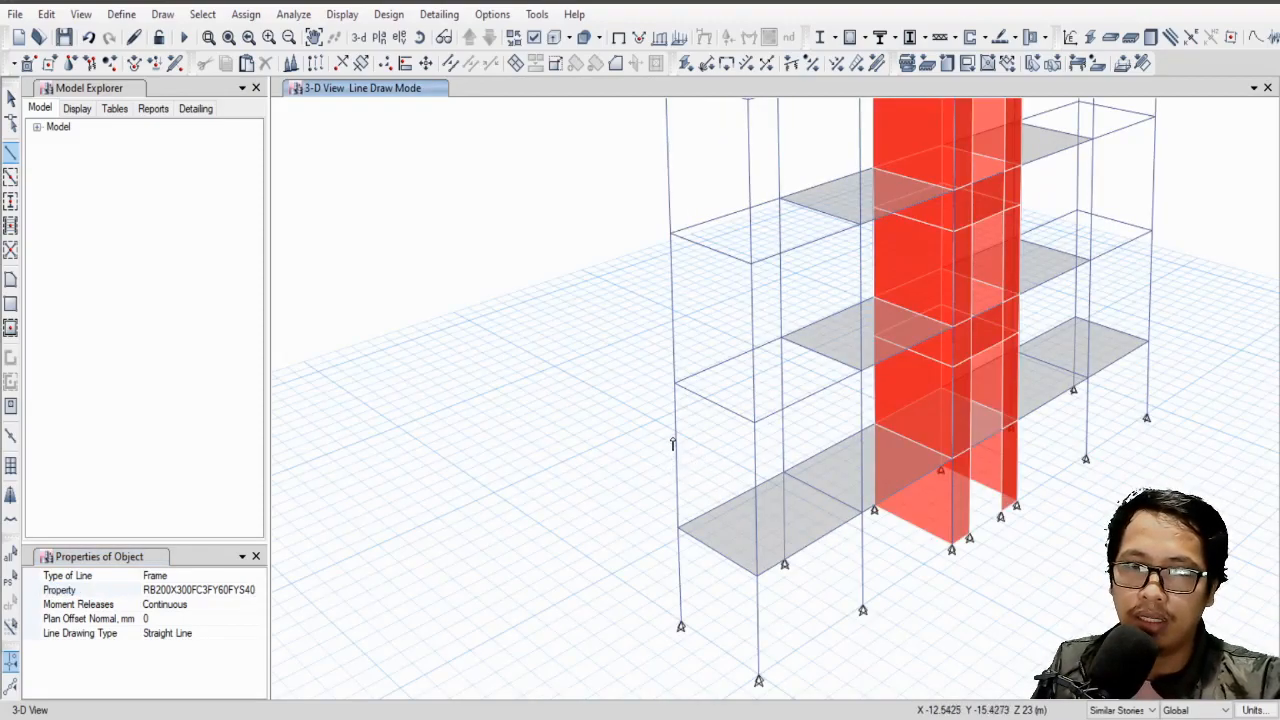
pyautogui.click(164, 15)
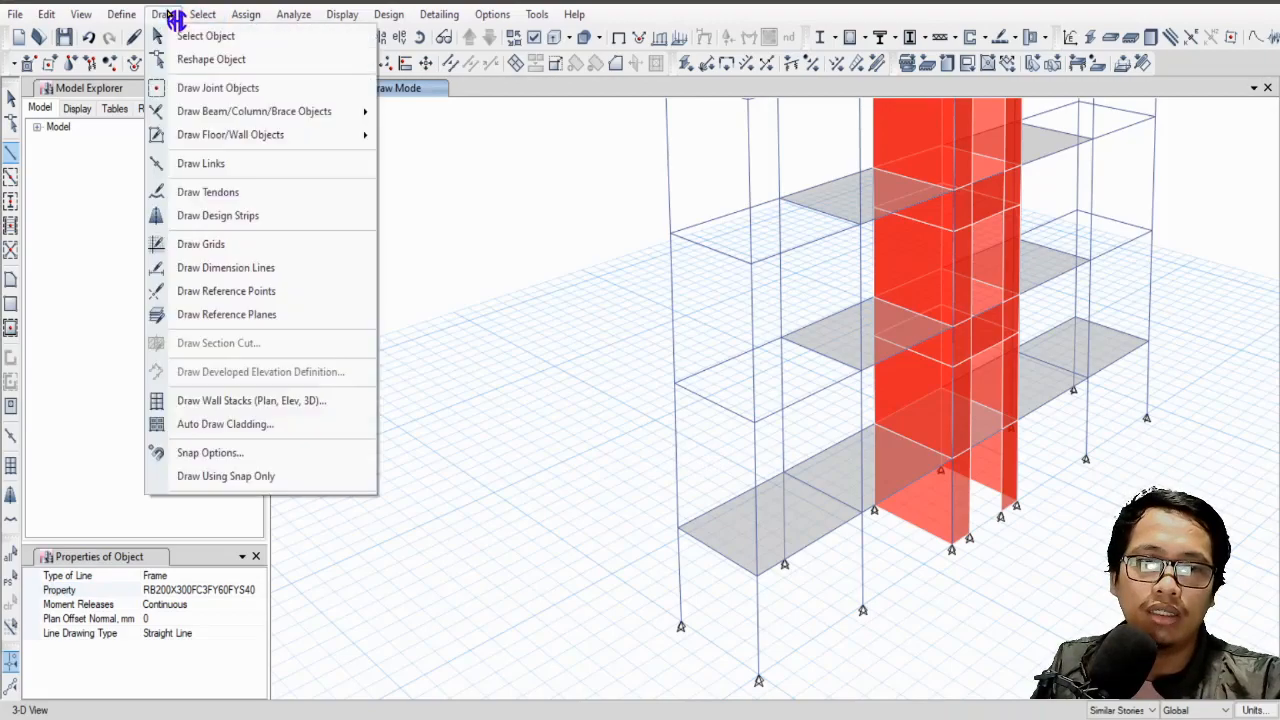
pyautogui.click(251, 456)
pyautogui.moveTo(481, 130)
pyautogui.mouseDown()
pyautogui.moveTo(462, 123)
pyautogui.moveTo(511, 133)
pyautogui.moveTo(494, 125)
pyautogui.mouseUp()
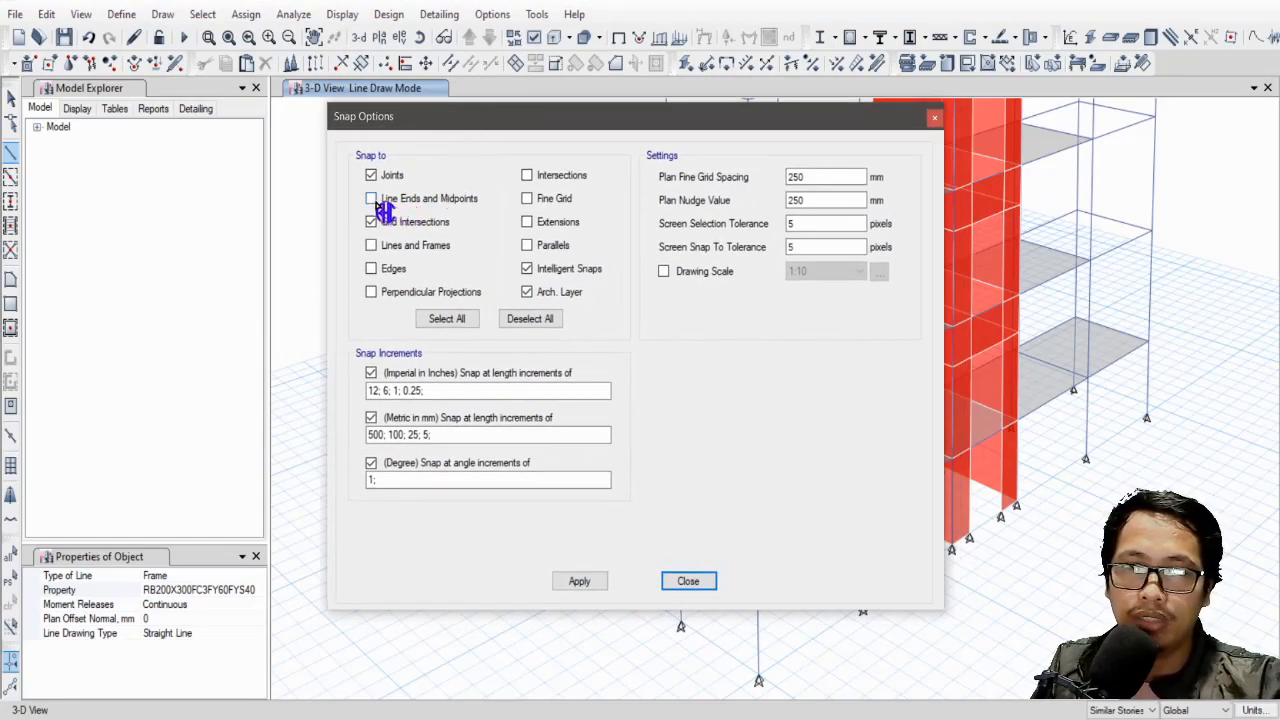
pyautogui.click(576, 581)
pyautogui.click(688, 581)
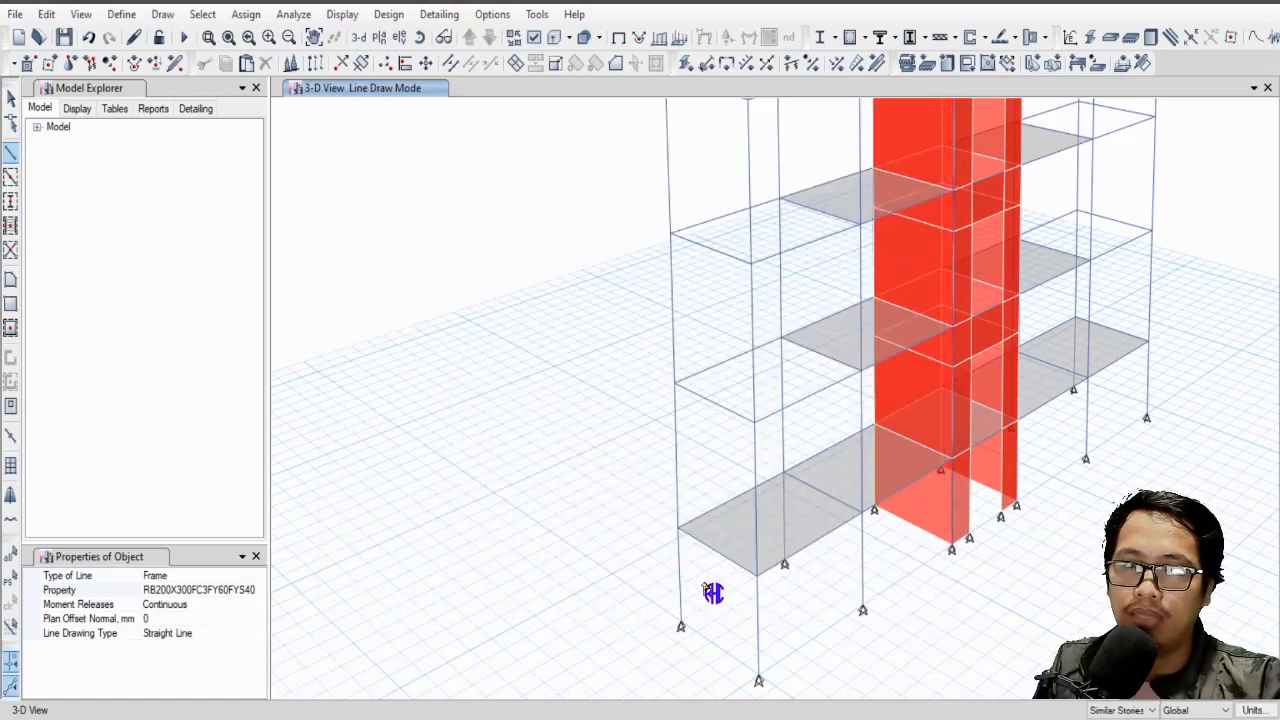
# Draw a RB200X300FC3FY60FYS40 beam between the midpoints of the two end-bay columns below the second floor level, replicated on similar stories.
pyautogui.click(675, 458)
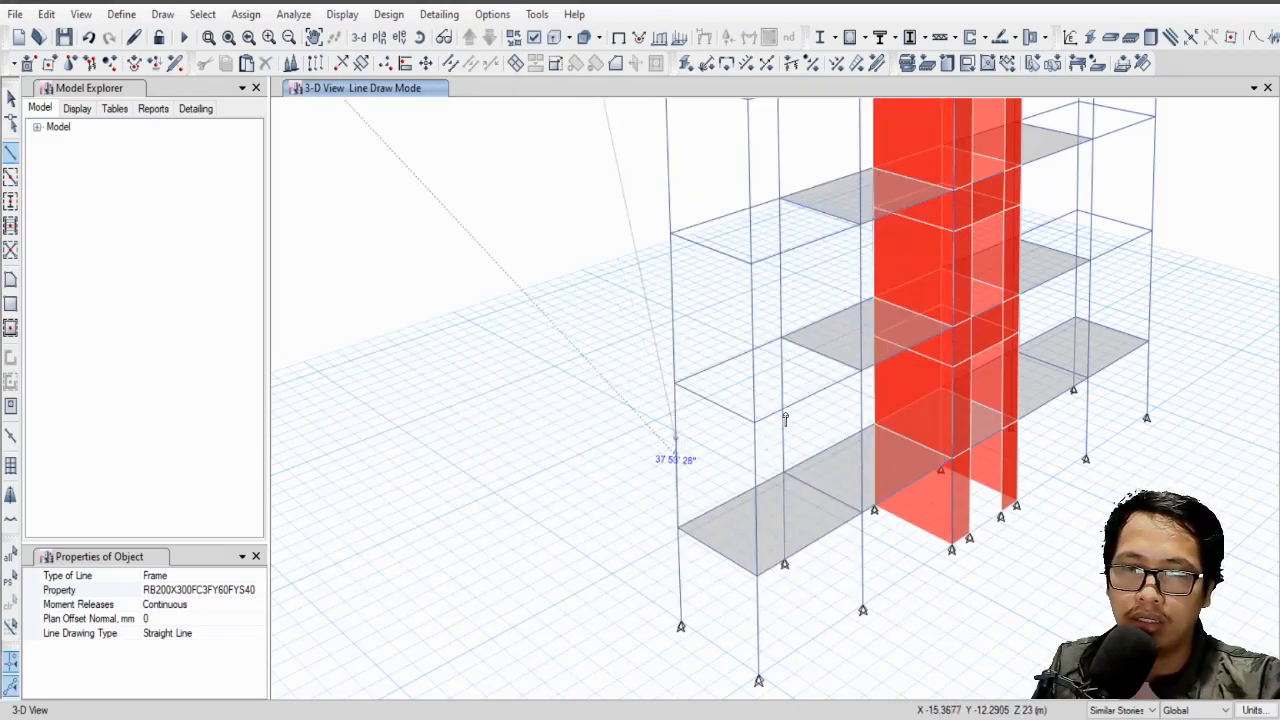
pyautogui.click(788, 410)
pyautogui.moveTo(927, 364); pyautogui.dragTo(883, 467, button='middle')
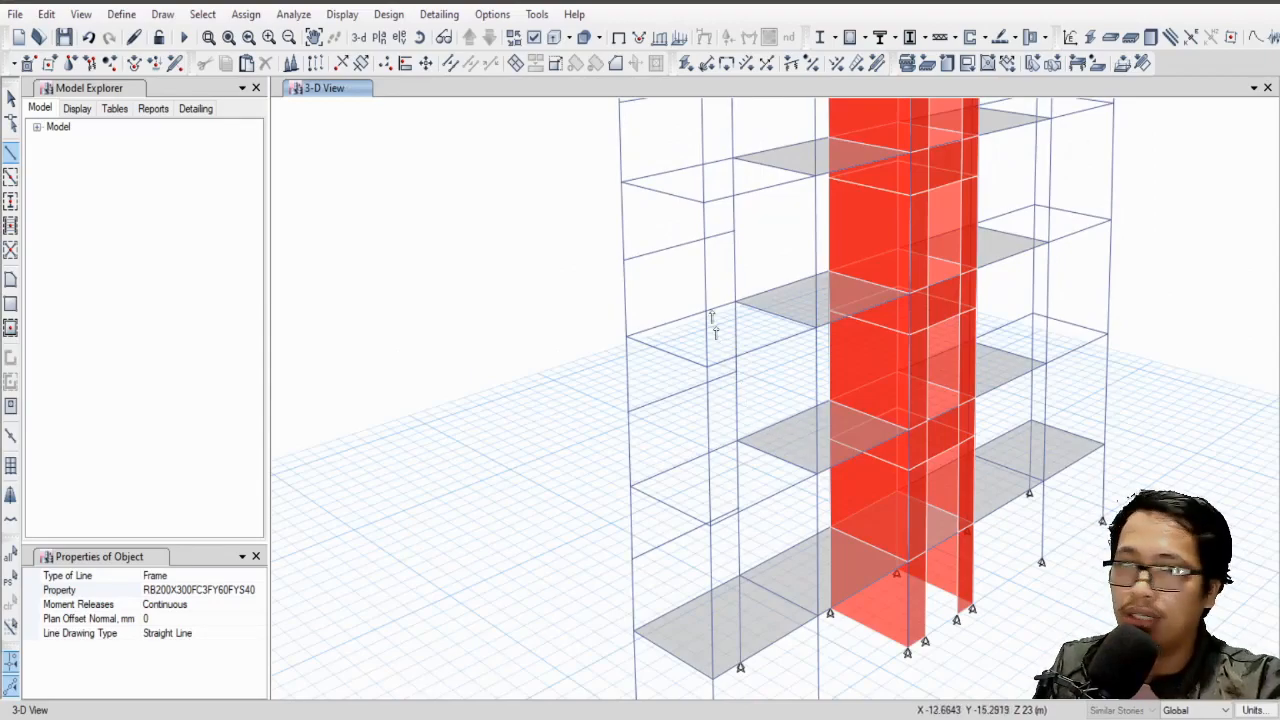
pyautogui.click(10, 99)
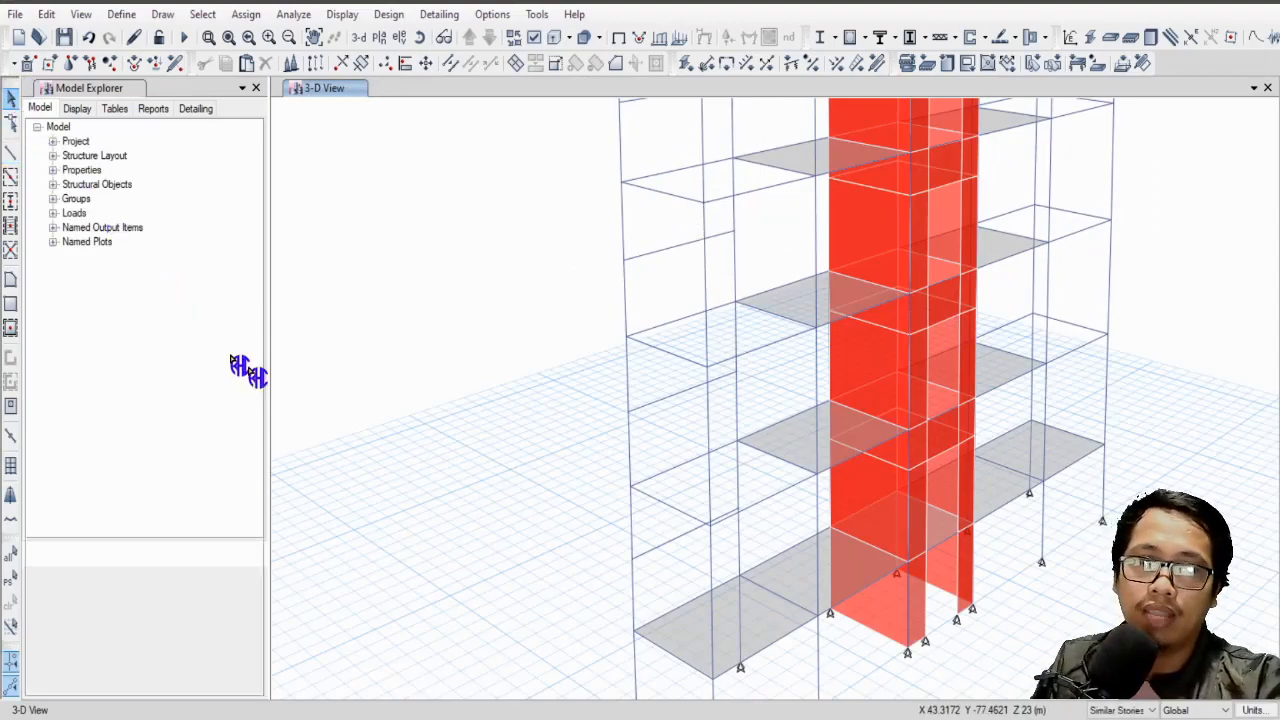
# Select the six mid-height end-bay beams and release torsion at the start and Moment 22 and Moment 33 at both ends.
pyautogui.moveTo(659, 520); pyautogui.dragTo(659, 516)
pyautogui.moveTo(664, 438); pyautogui.dragTo(642, 374)
pyautogui.moveTo(678, 268); pyautogui.dragTo(666, 214)
pyautogui.scroll(-5, 718, 236)
pyautogui.moveTo(720, 230); pyautogui.dragTo(738, 450, button='middle')
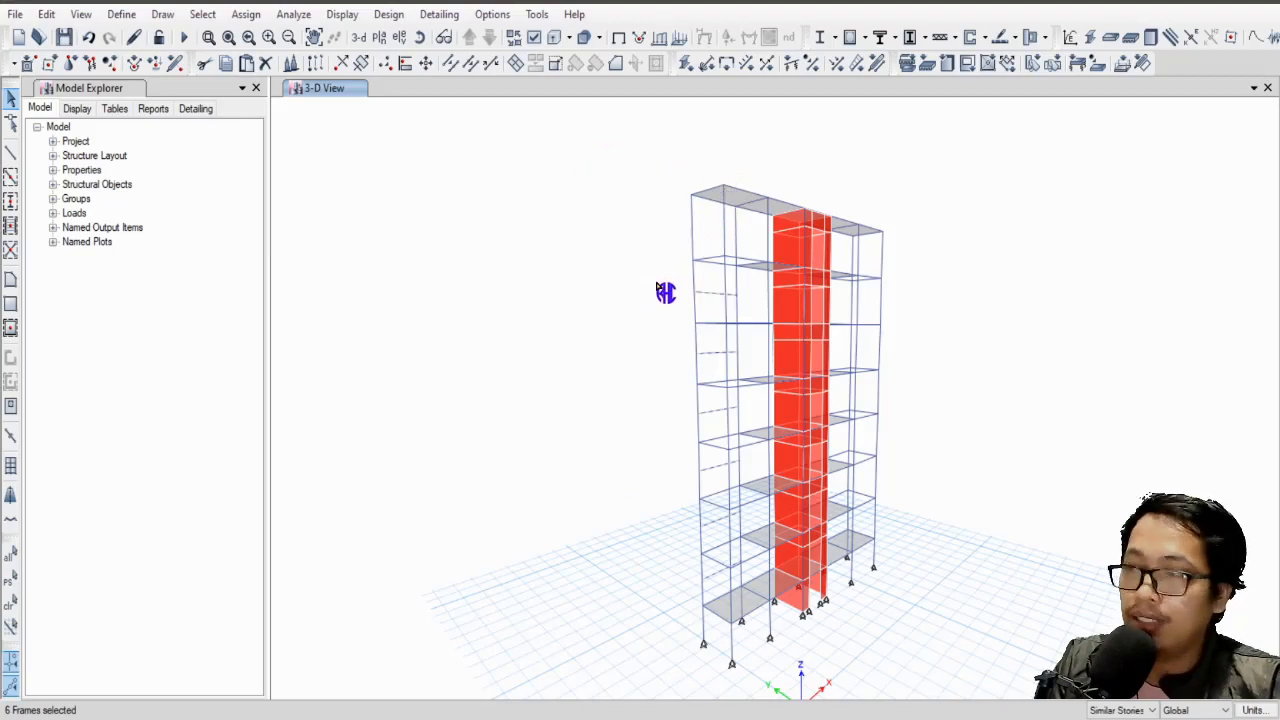
pyautogui.click(252, 16)
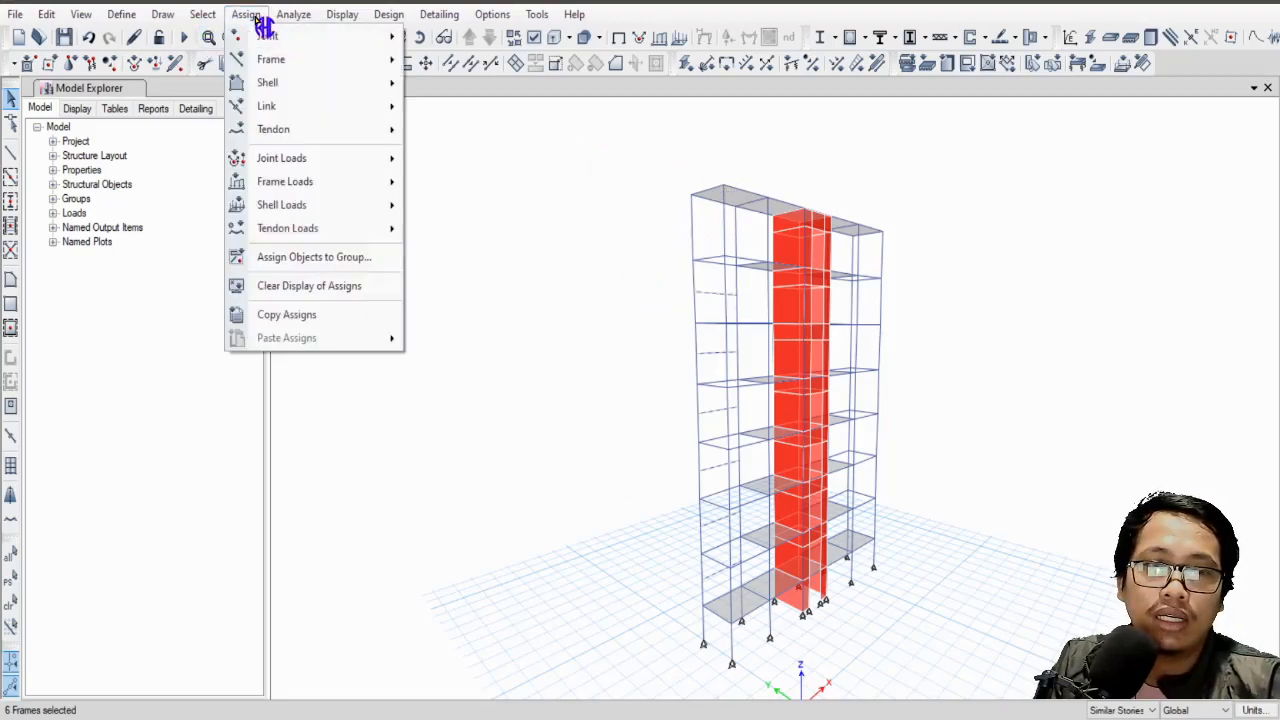
pyautogui.moveTo(330, 62)
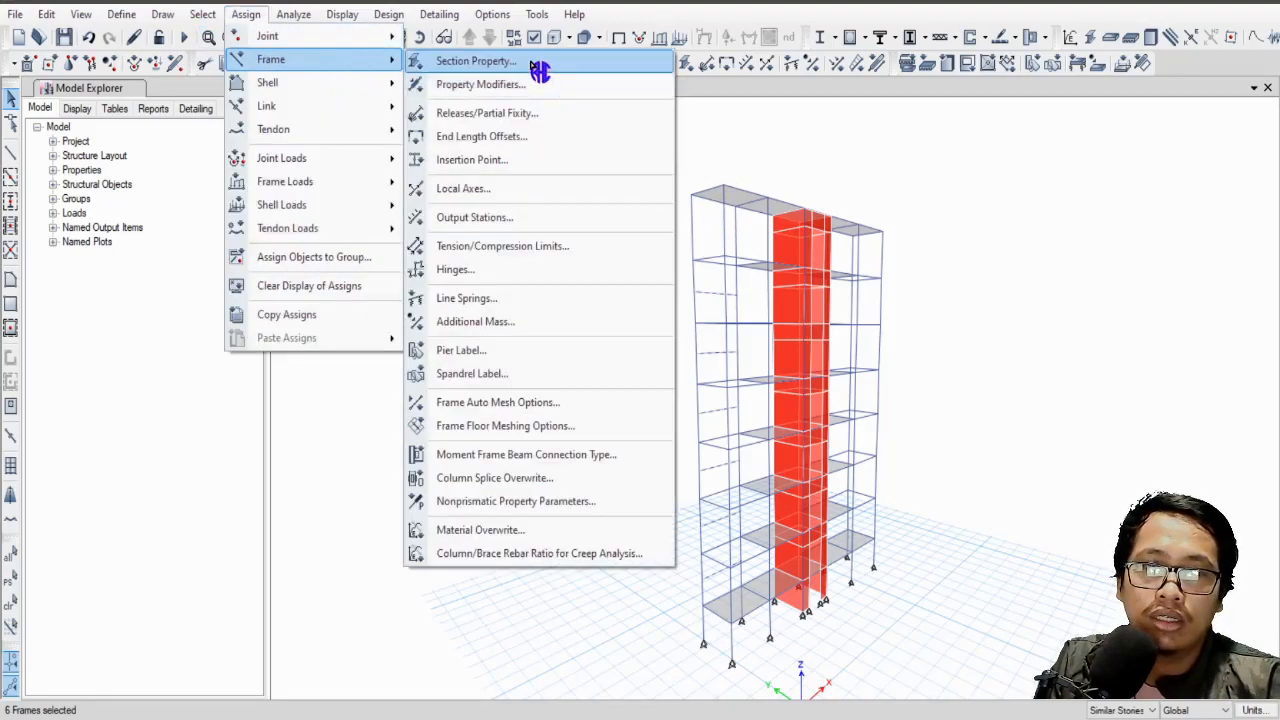
pyautogui.click(548, 114)
pyautogui.moveTo(590, 227); pyautogui.dragTo(315, 172)
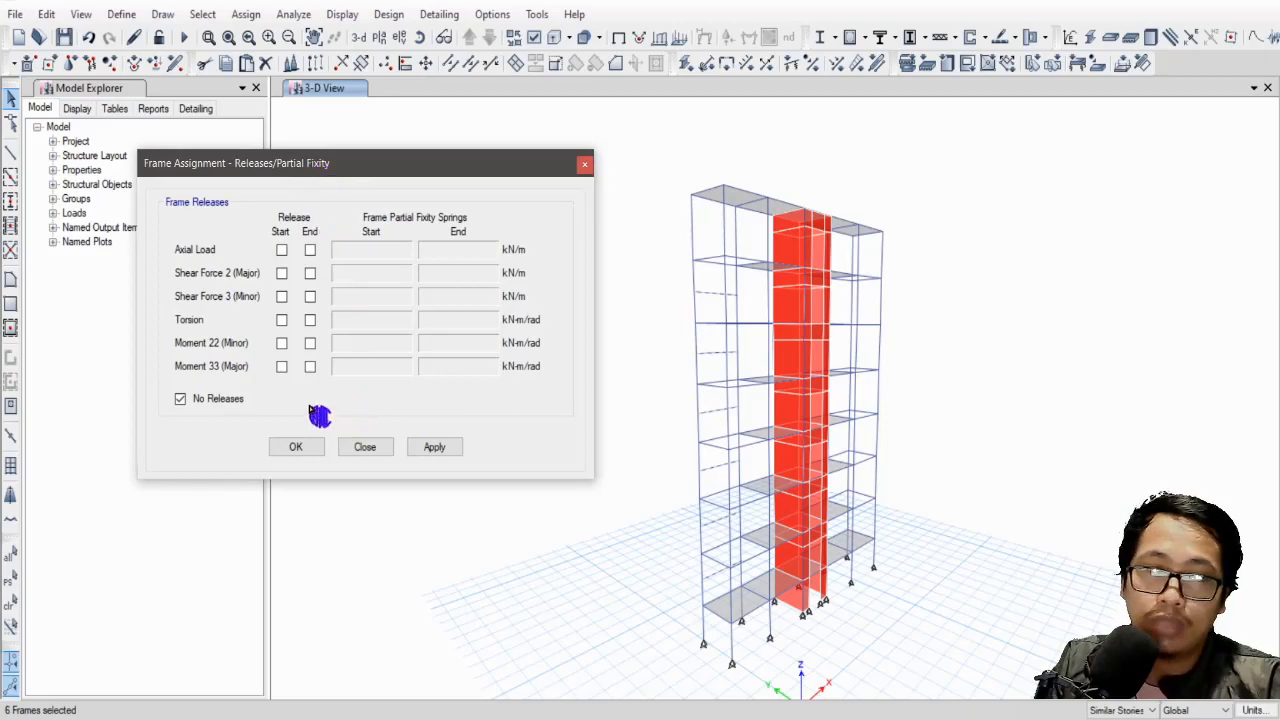
pyautogui.click(281, 366)
pyautogui.click(281, 343)
pyautogui.click(281, 320)
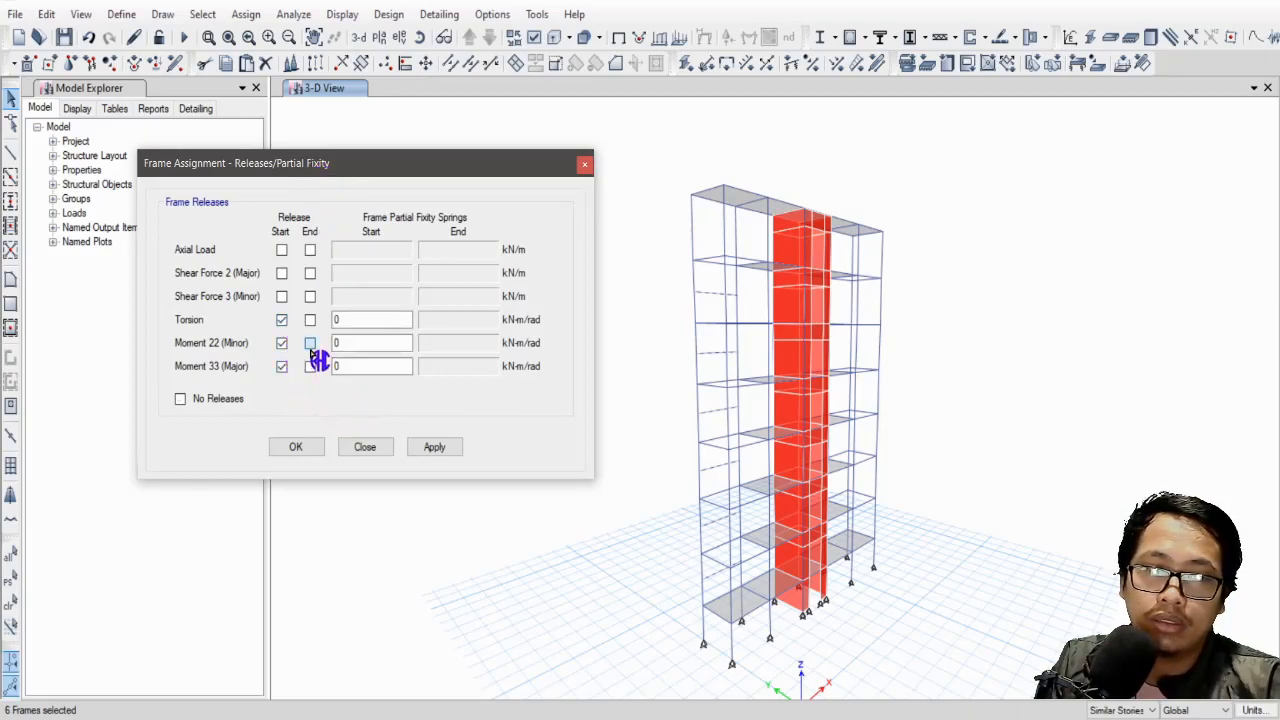
pyautogui.click(310, 343)
pyautogui.click(310, 366)
pyautogui.click(436, 447)
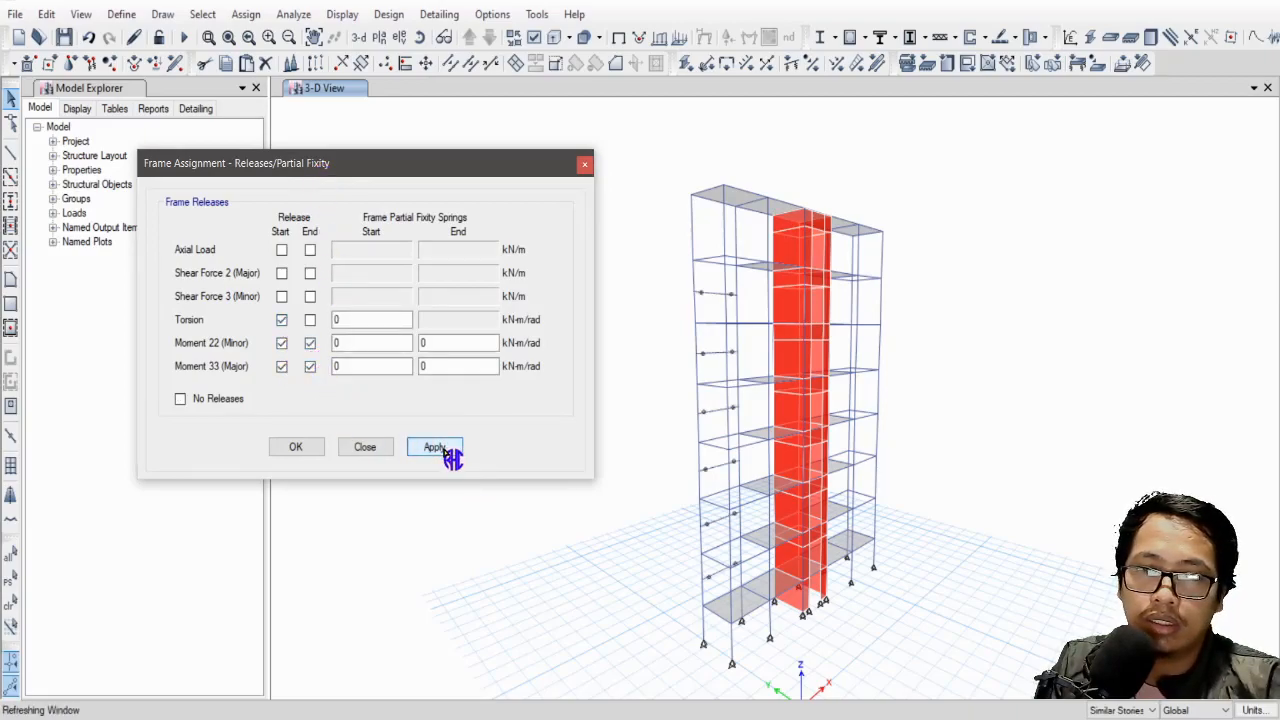
pyautogui.click(296, 447)
# Add a copy of the RS125F3FYS40 slab property, name it STAIR125, and accept the slab definitions.
pyautogui.scroll(3, 740, 582)
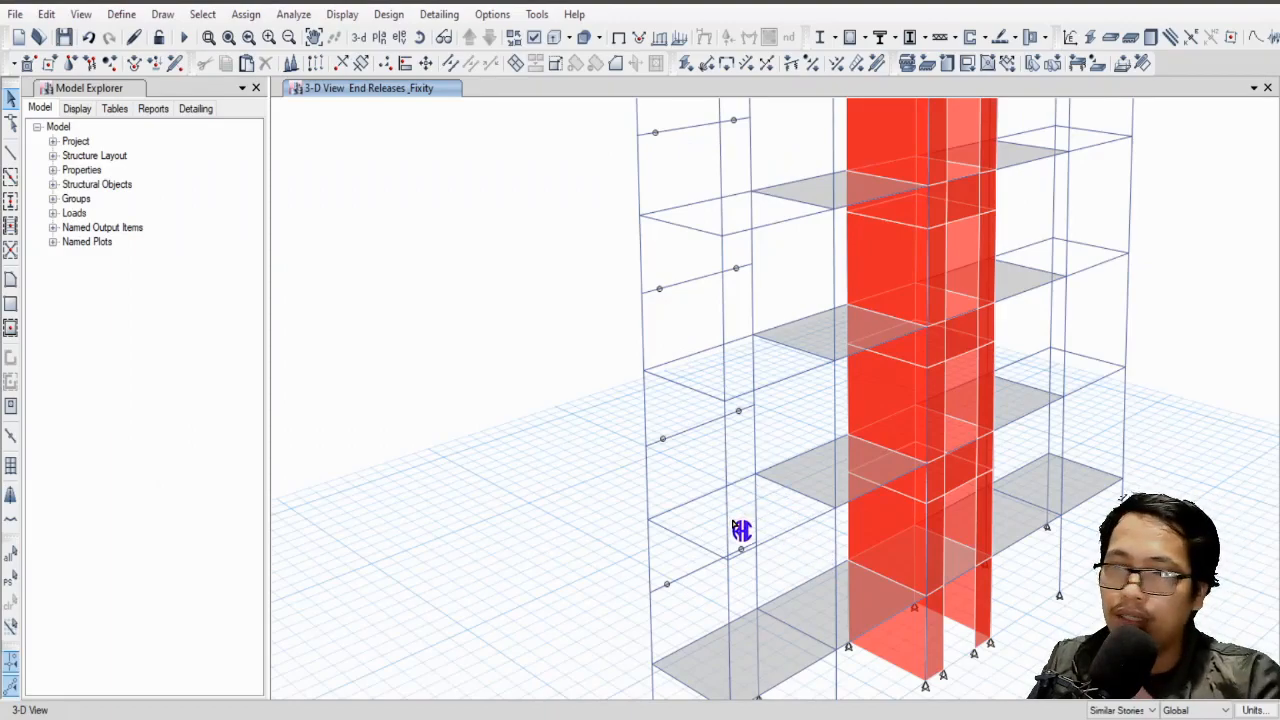
pyautogui.click(121, 15)
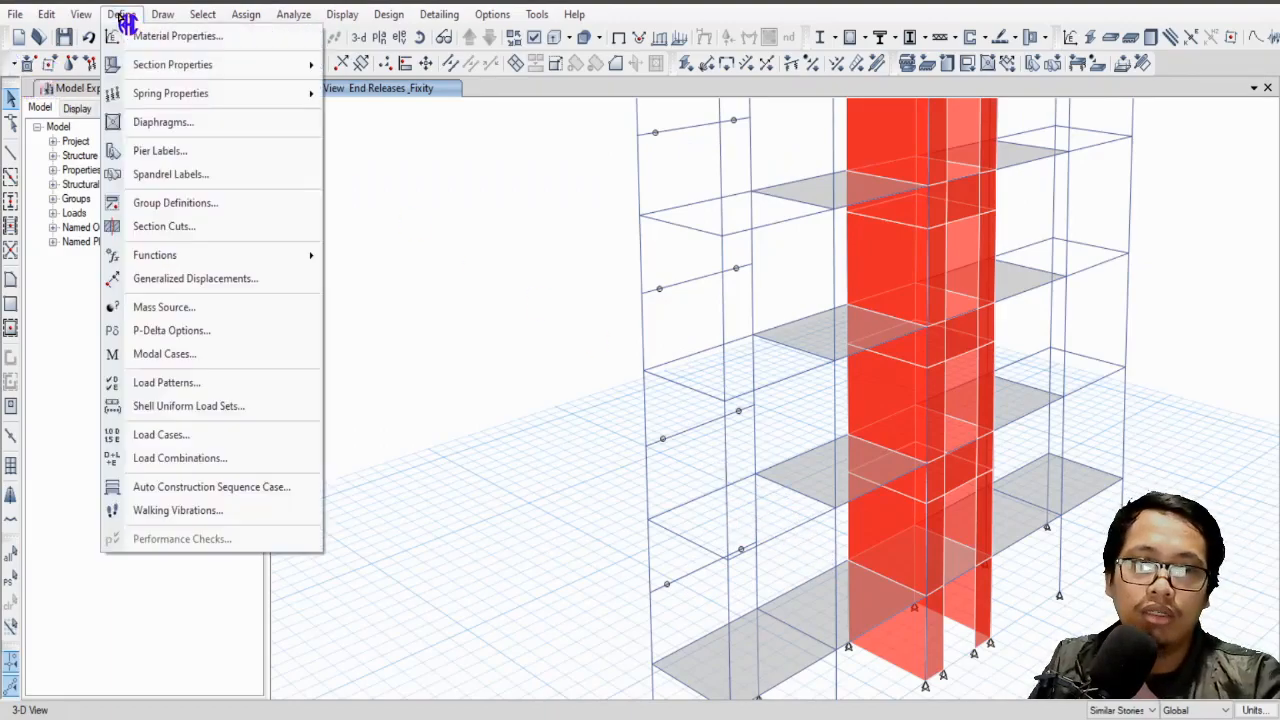
pyautogui.moveTo(263, 67)
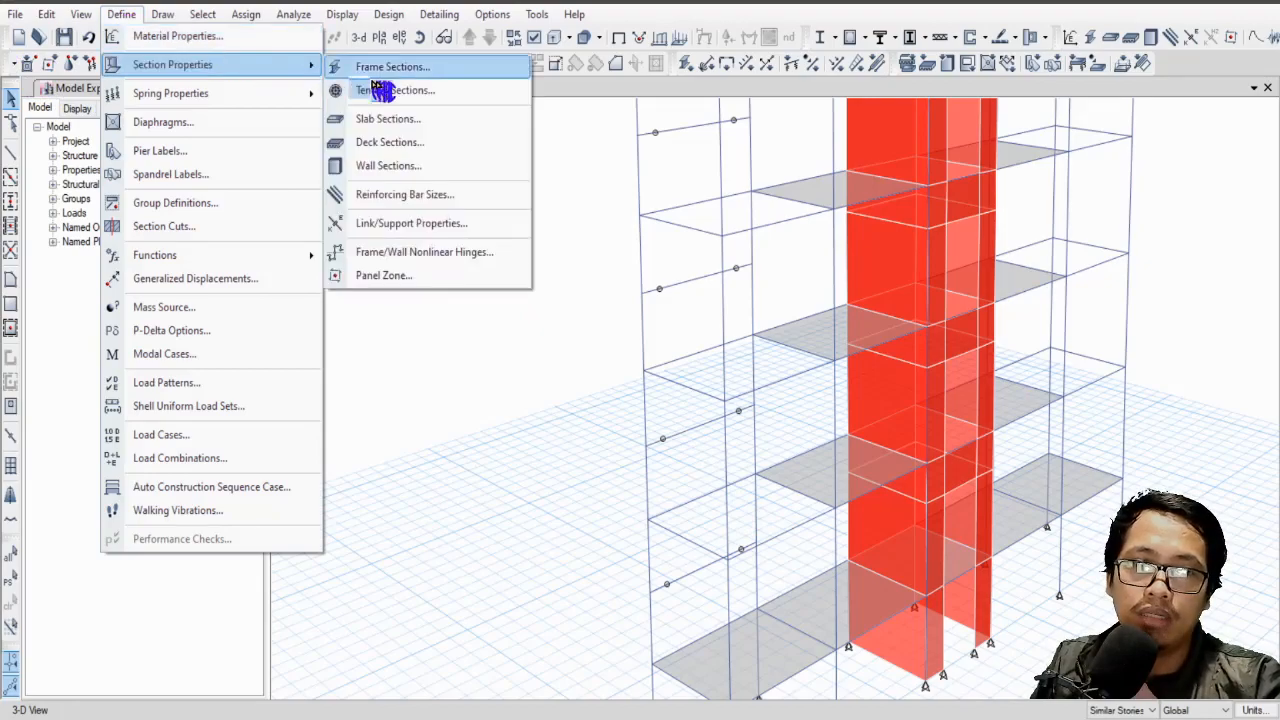
pyautogui.click(444, 134)
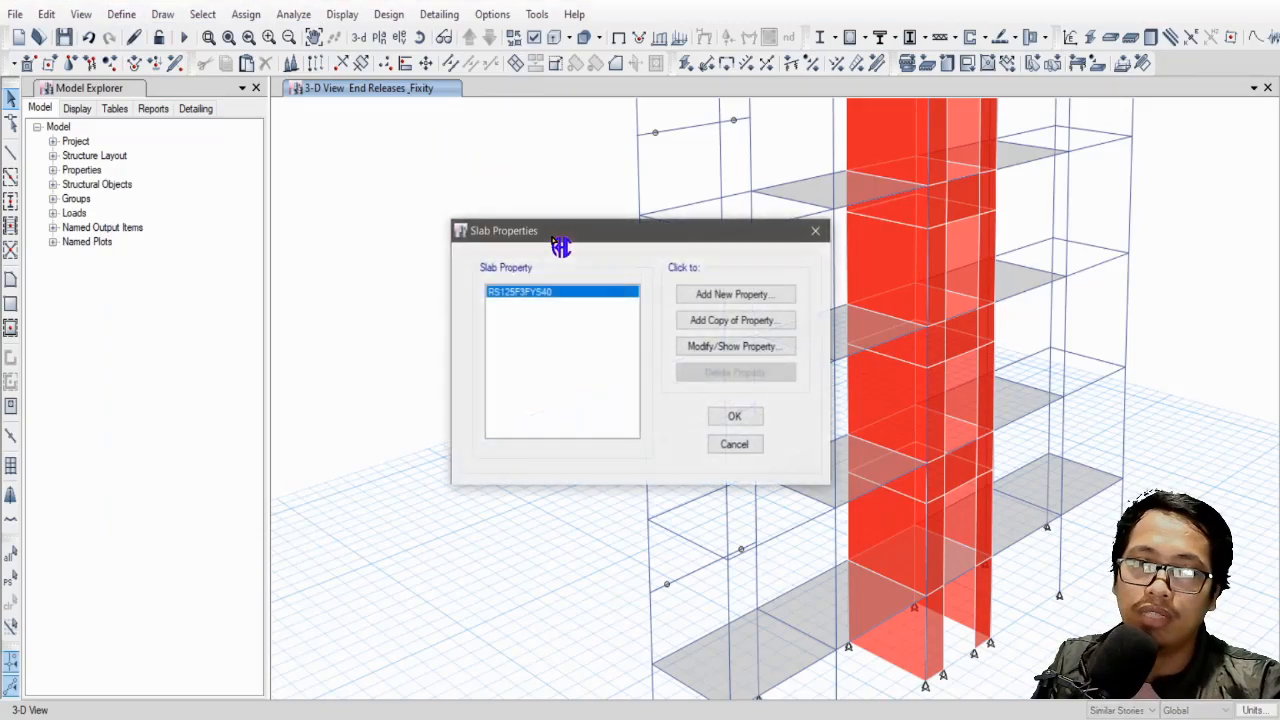
pyautogui.click(749, 328)
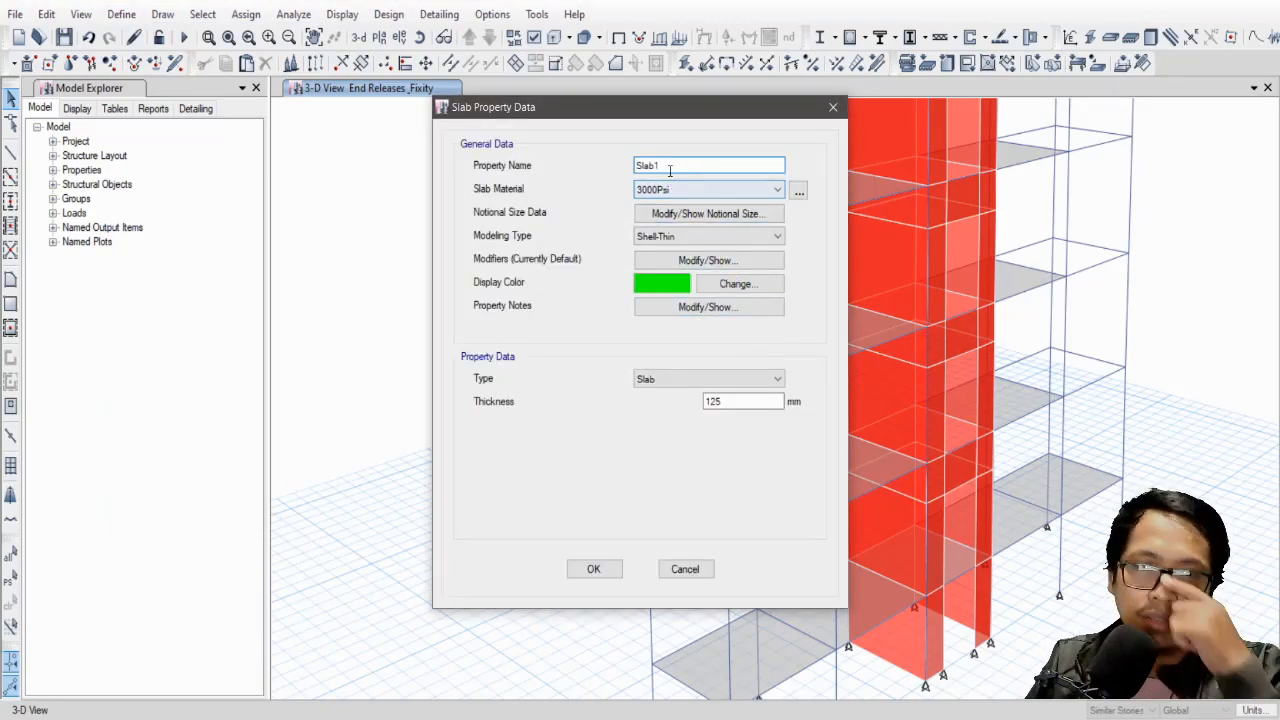
pyautogui.write('STAIR125')
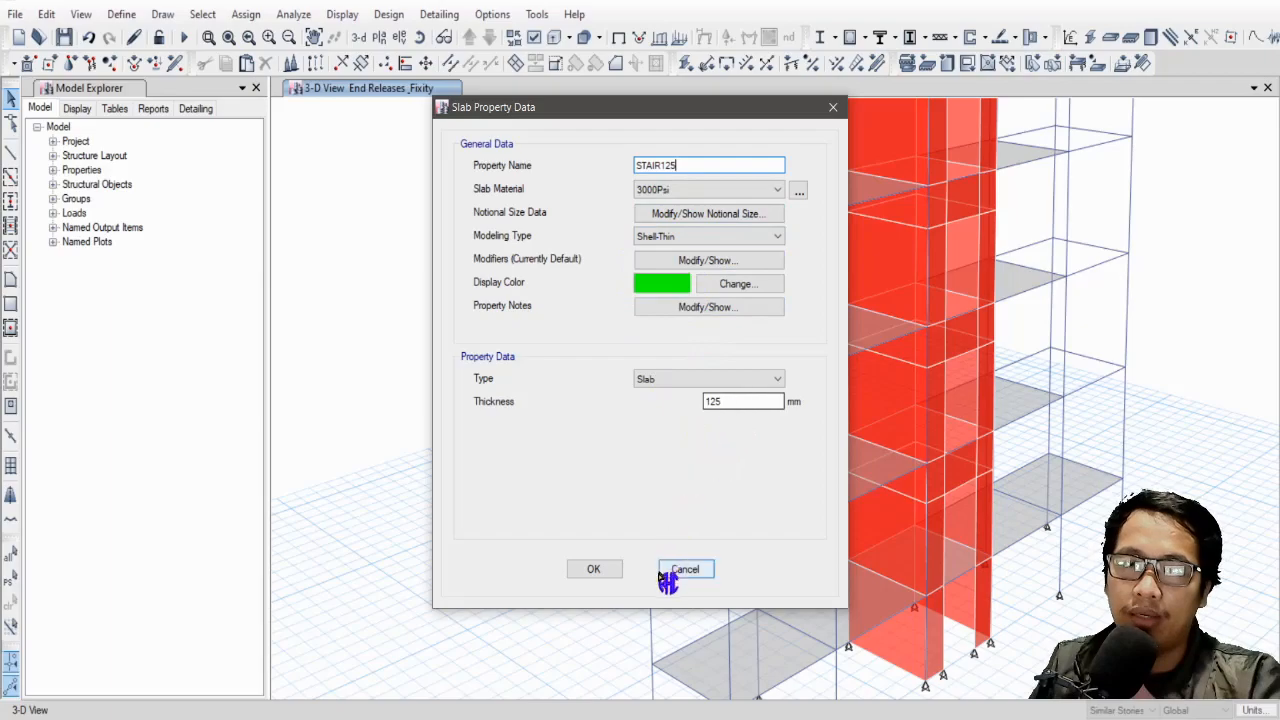
pyautogui.click(605, 570)
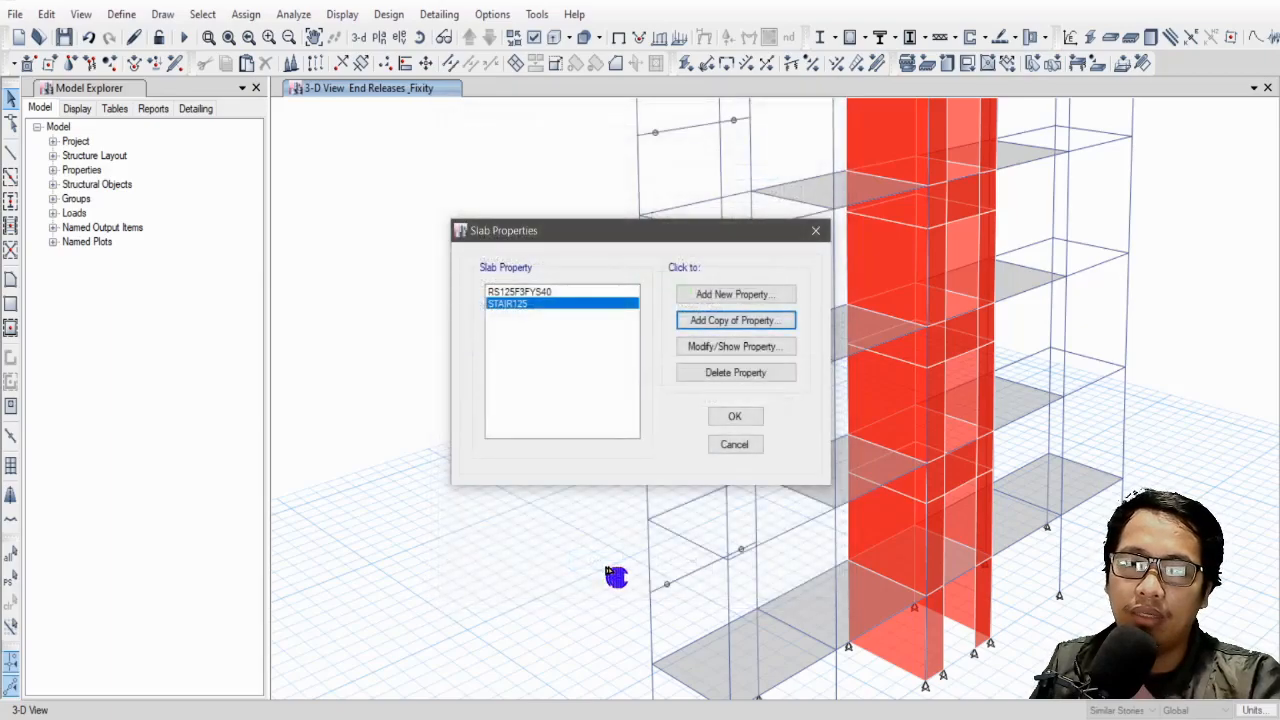
pyautogui.click(735, 416)
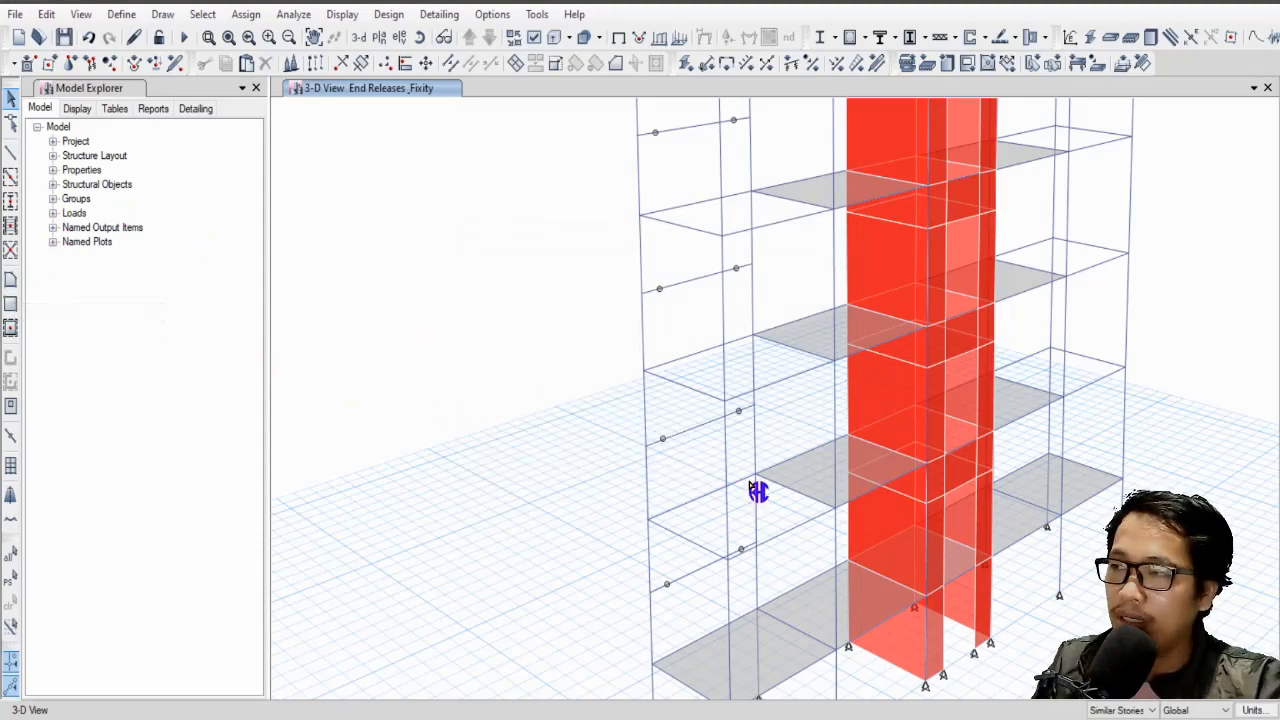
# Choose STAIR125 as the property for drawing floor areas.
pyautogui.click(12, 285)
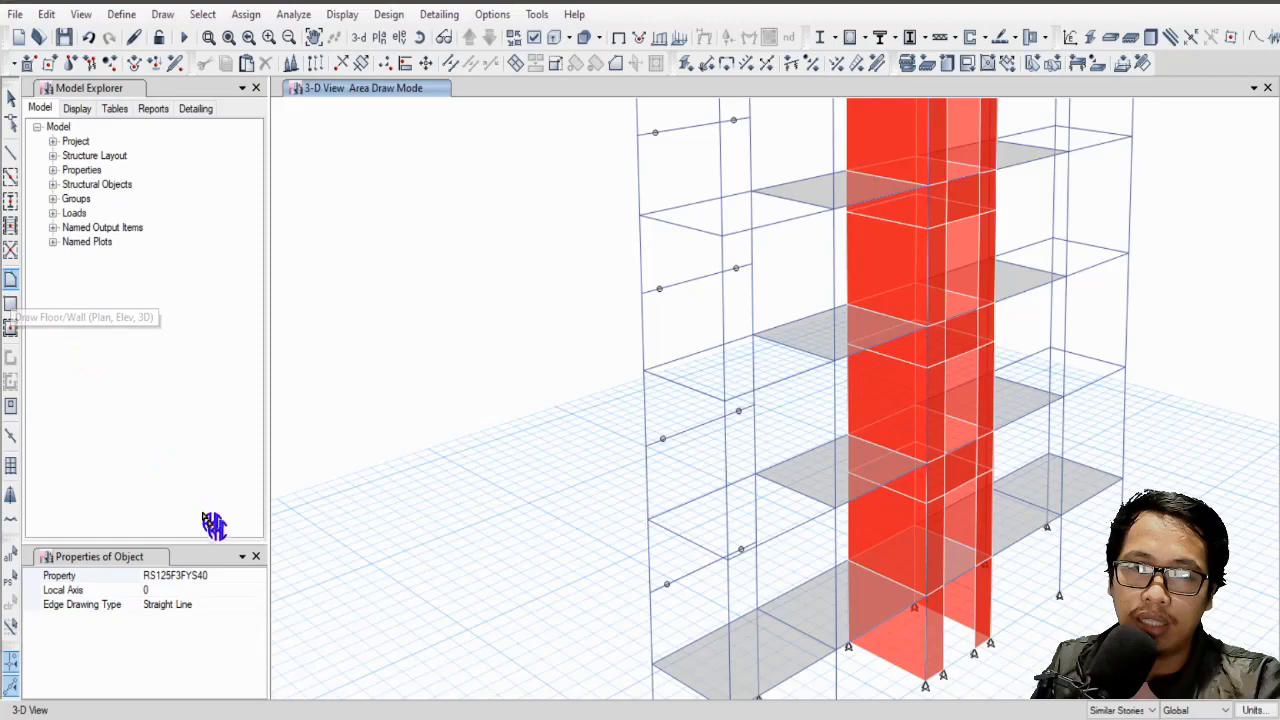
pyautogui.click(231, 576)
pyautogui.click(260, 577)
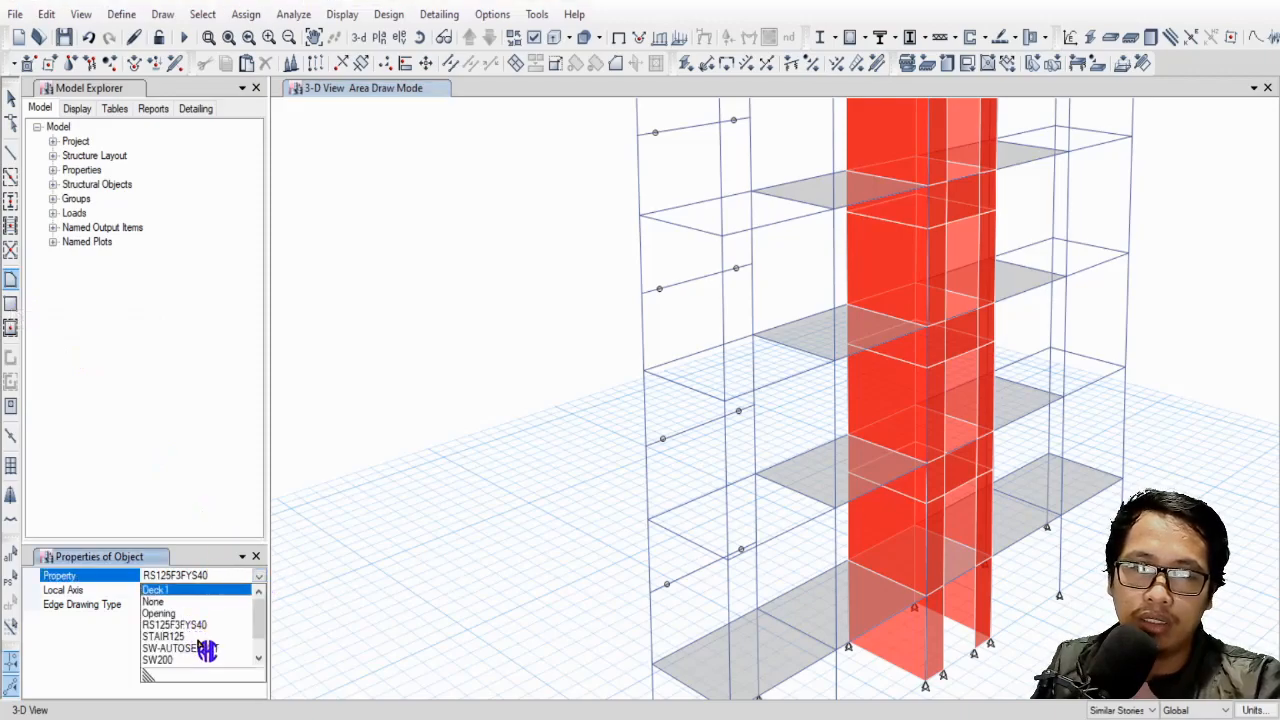
pyautogui.scroll(-2, 234, 637)
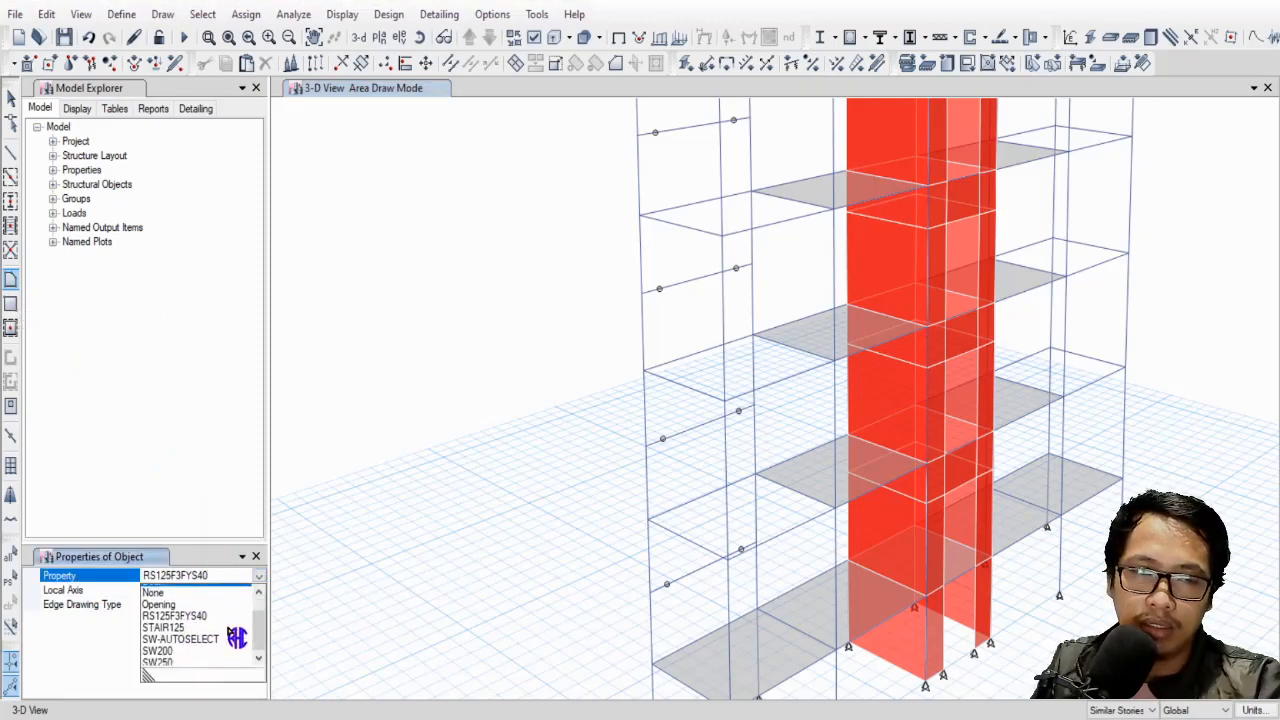
pyautogui.click(183, 622)
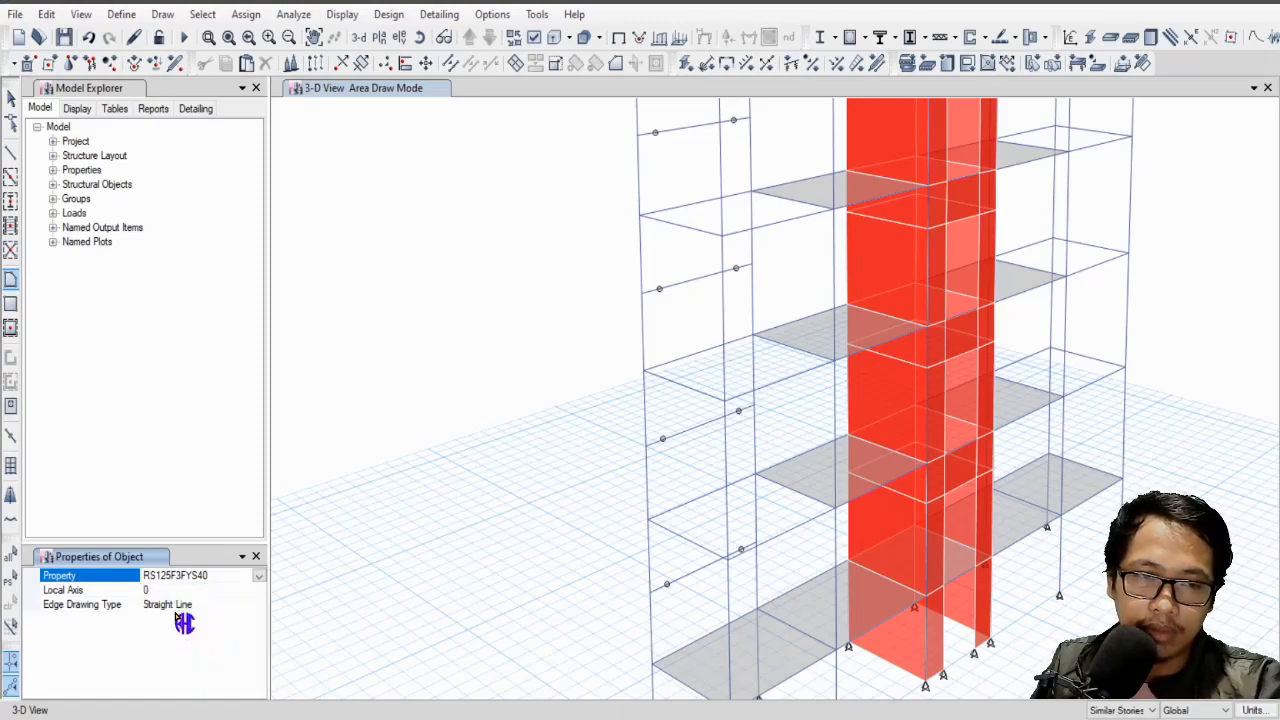
pyautogui.moveTo(810, 615)
pyautogui.mouseDown(button='middle')
pyautogui.moveTo(815, 513)
pyautogui.moveTo(794, 497)
pyautogui.mouseUp(button='middle')
pyautogui.press('Escape')
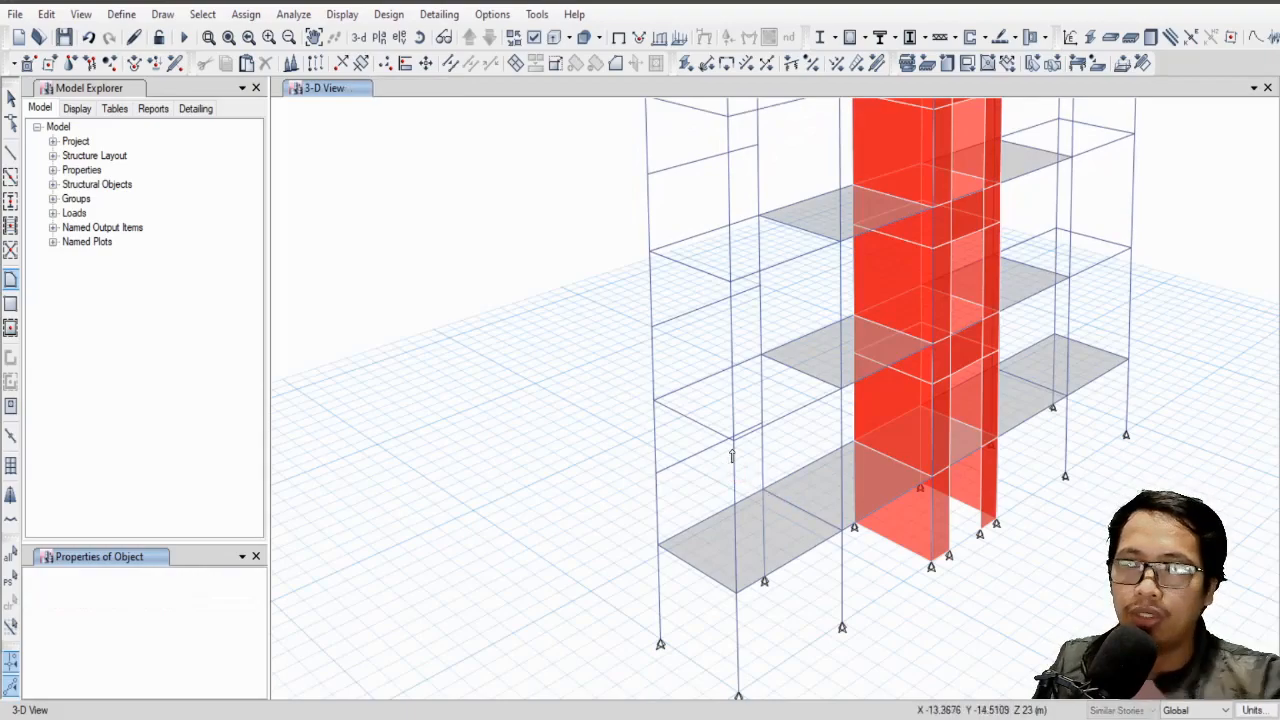
pyautogui.scroll(5, 741, 462)
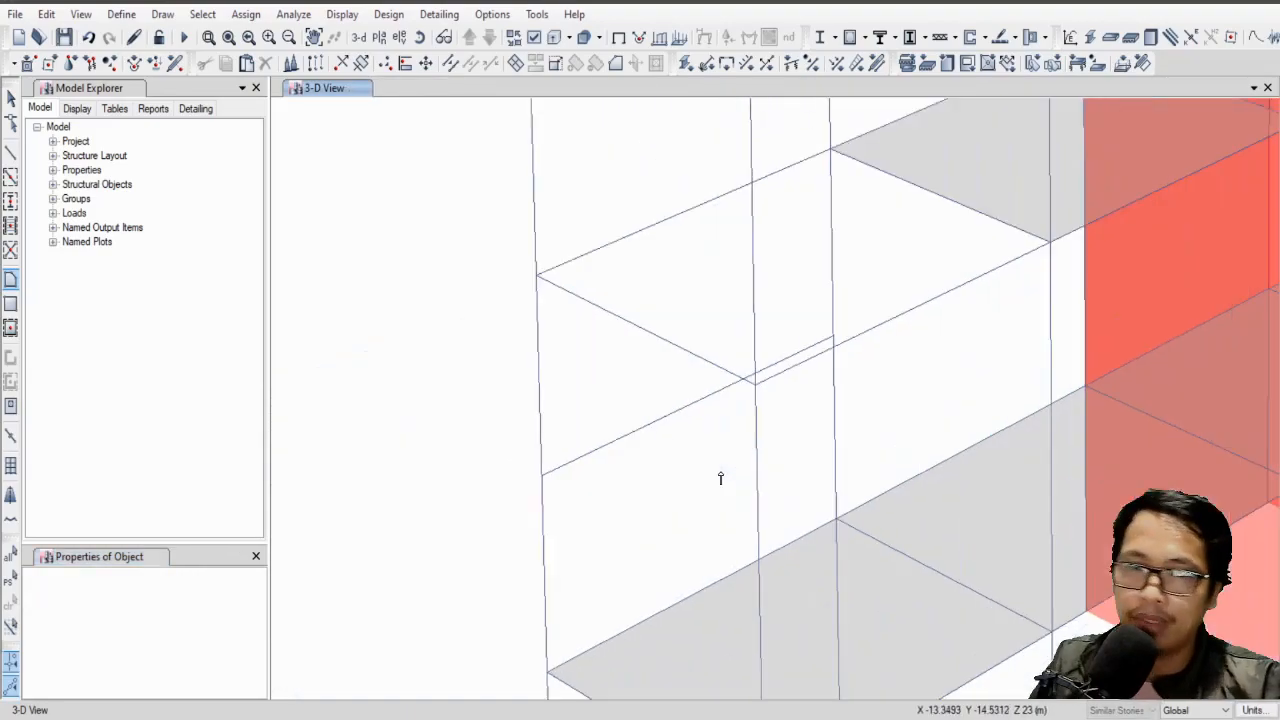
# Check the stair dimensions in Excel's PLANS & ELEVATIONS sheet, and draw joints in ETABS offset -1200 mm in Y from both ends of the lowest mid-height beam.
pyautogui.click(162, 15)
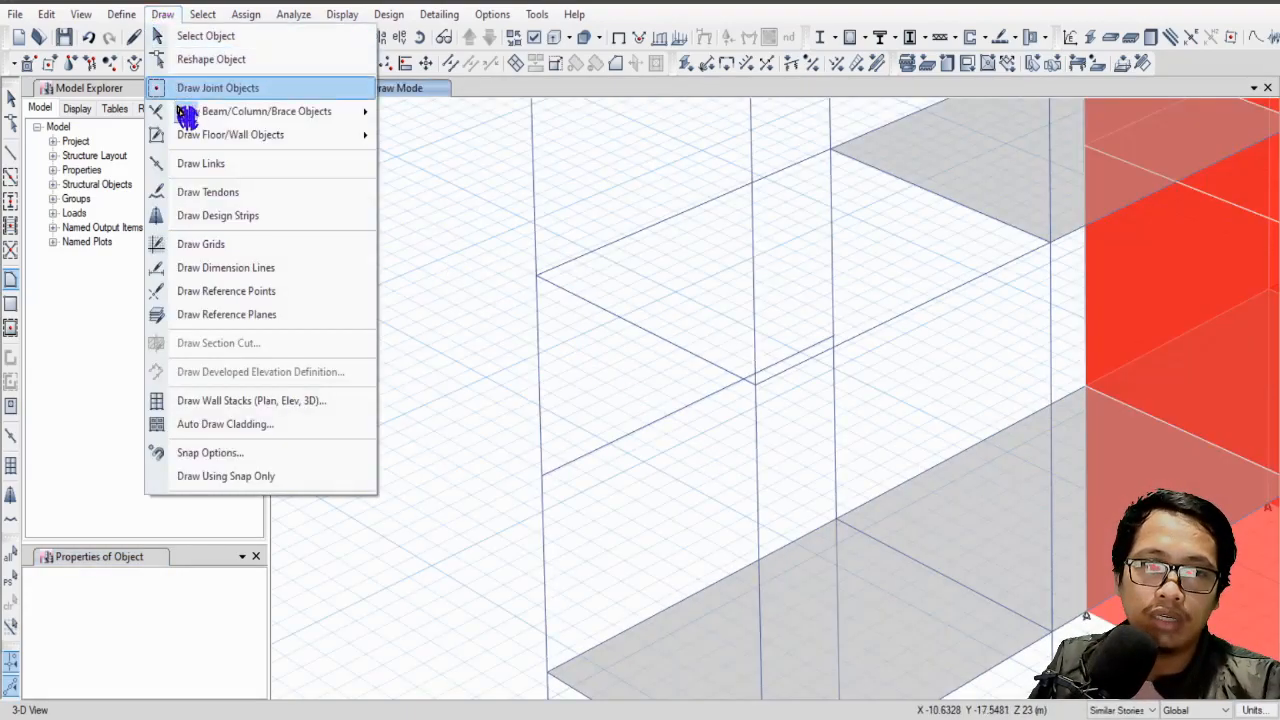
pyautogui.click(177, 89)
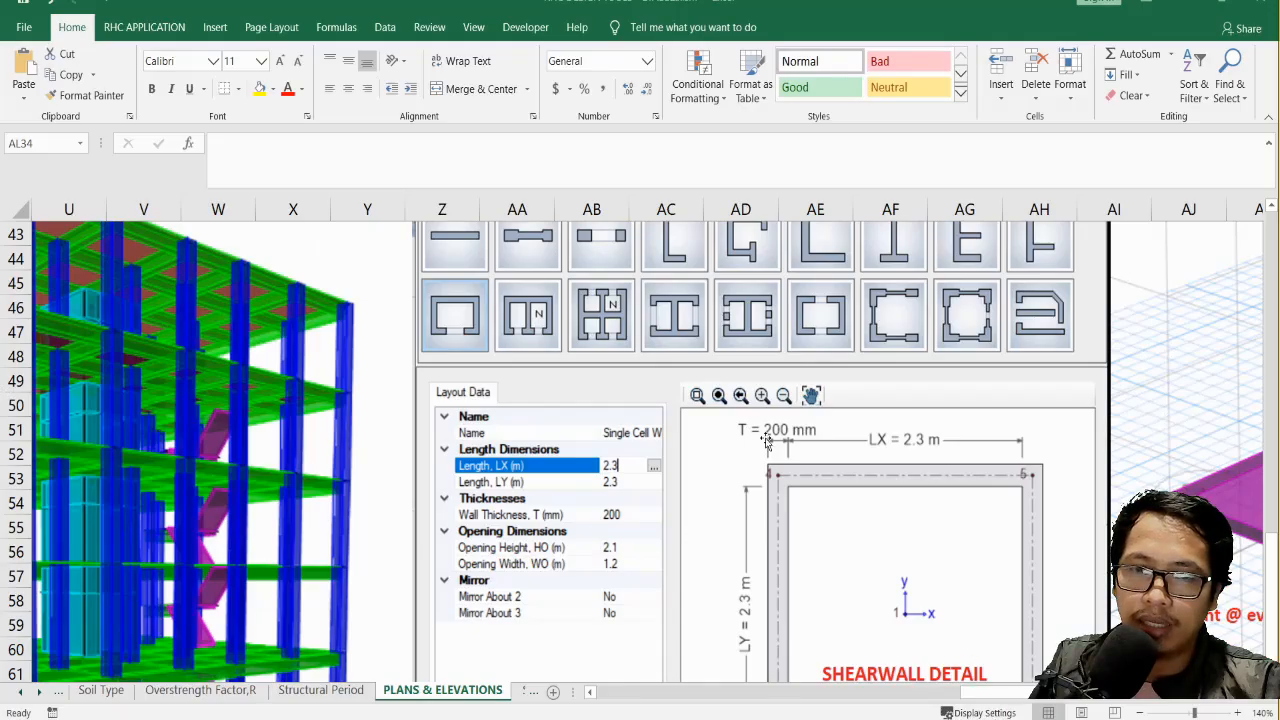
pyautogui.hscroll(8, 647, 440)
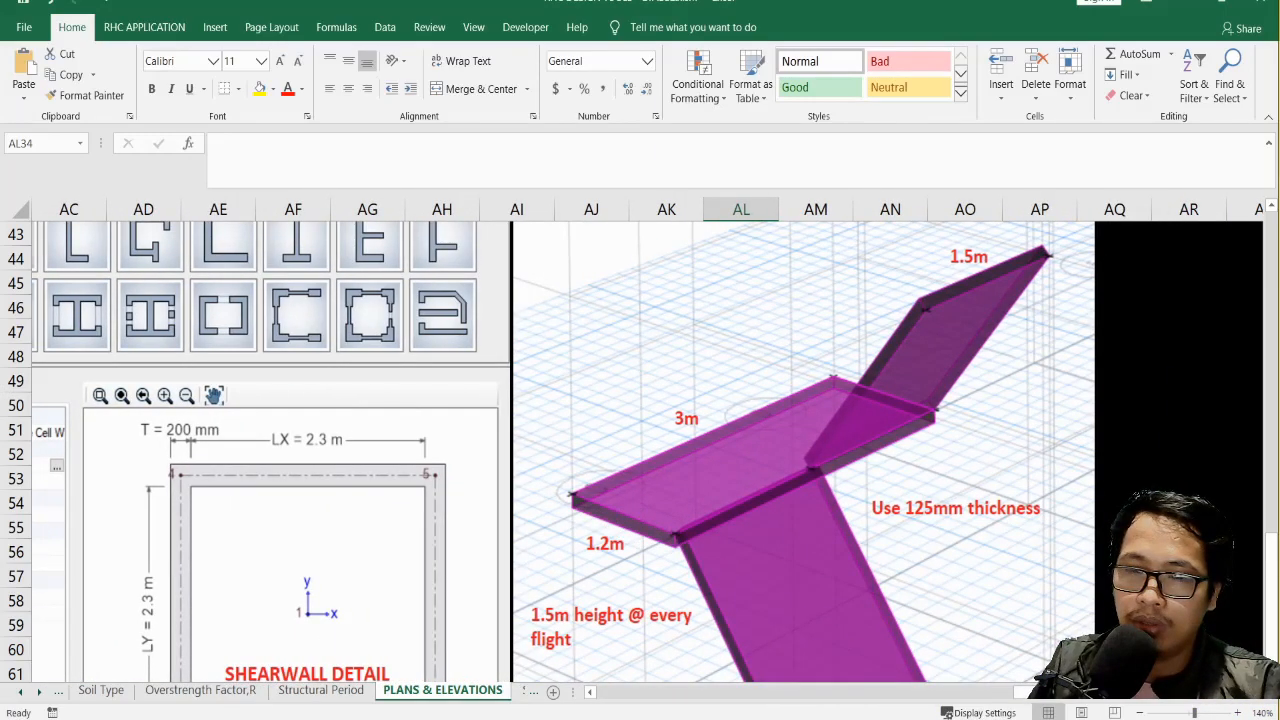
pyautogui.click(893, 660)
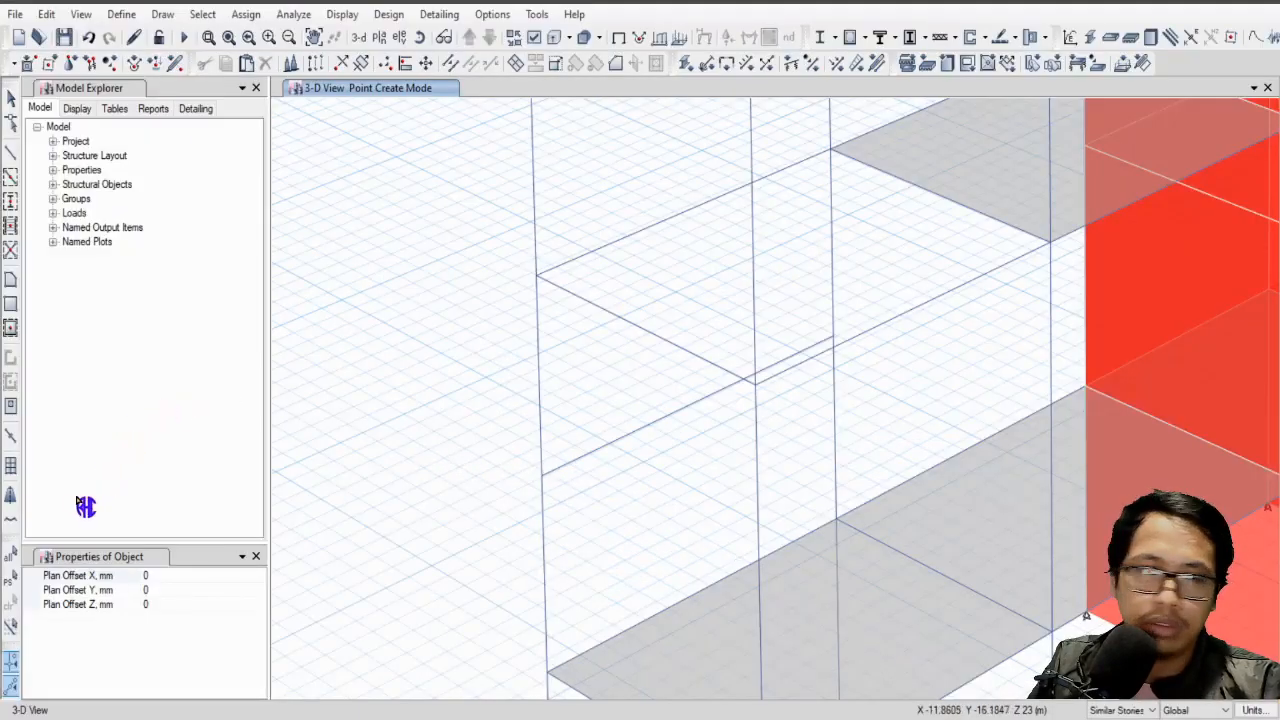
pyautogui.scroll(-6, 690, 430)
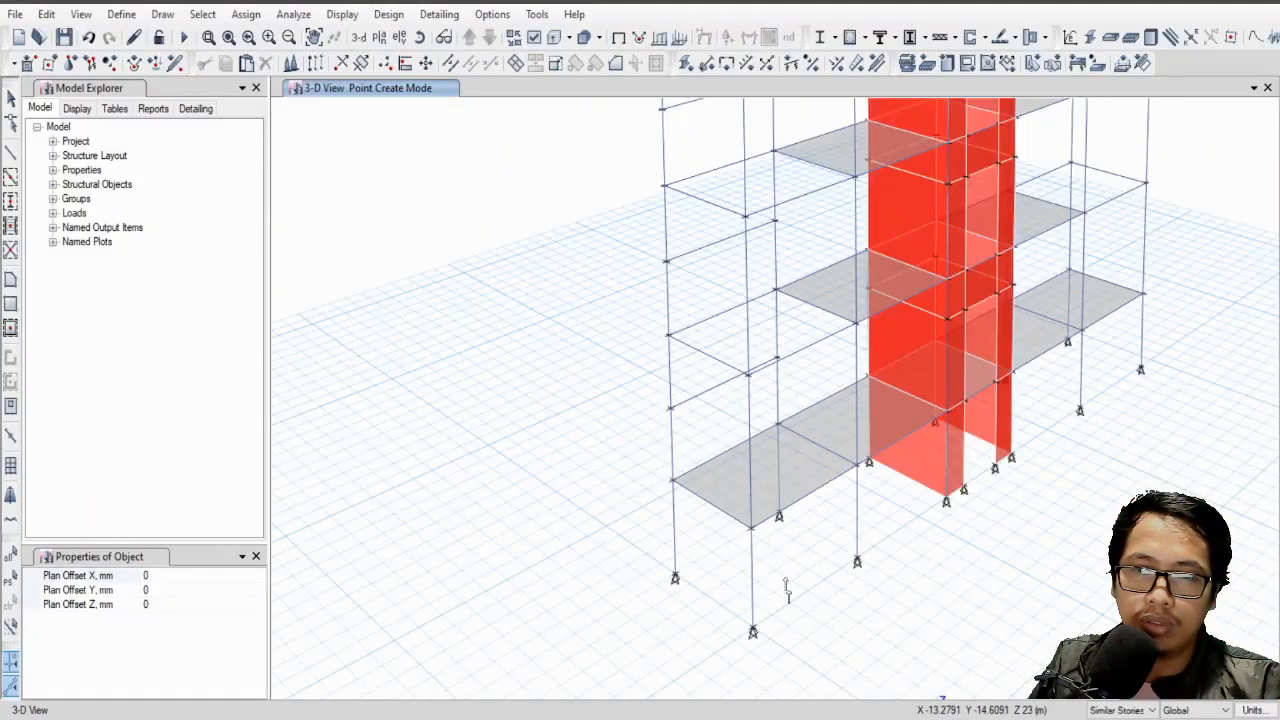
pyautogui.scroll(-3, 774, 551)
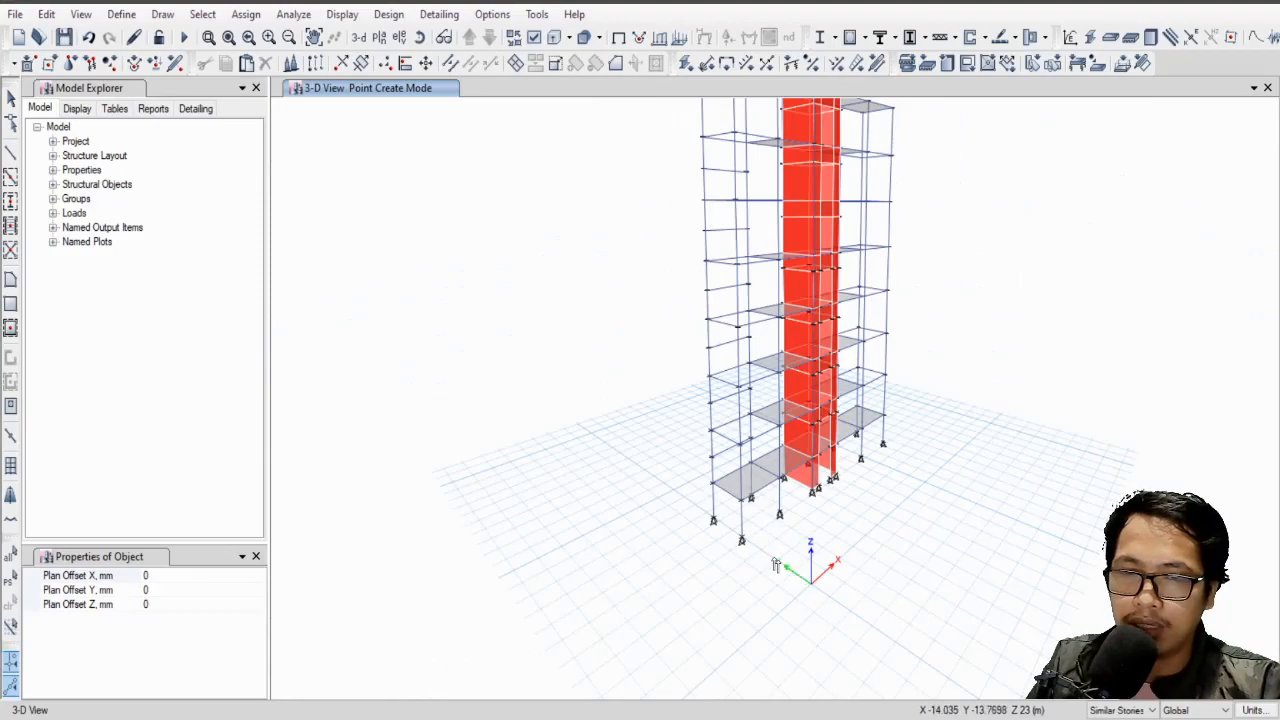
pyautogui.scroll(6, 750, 462)
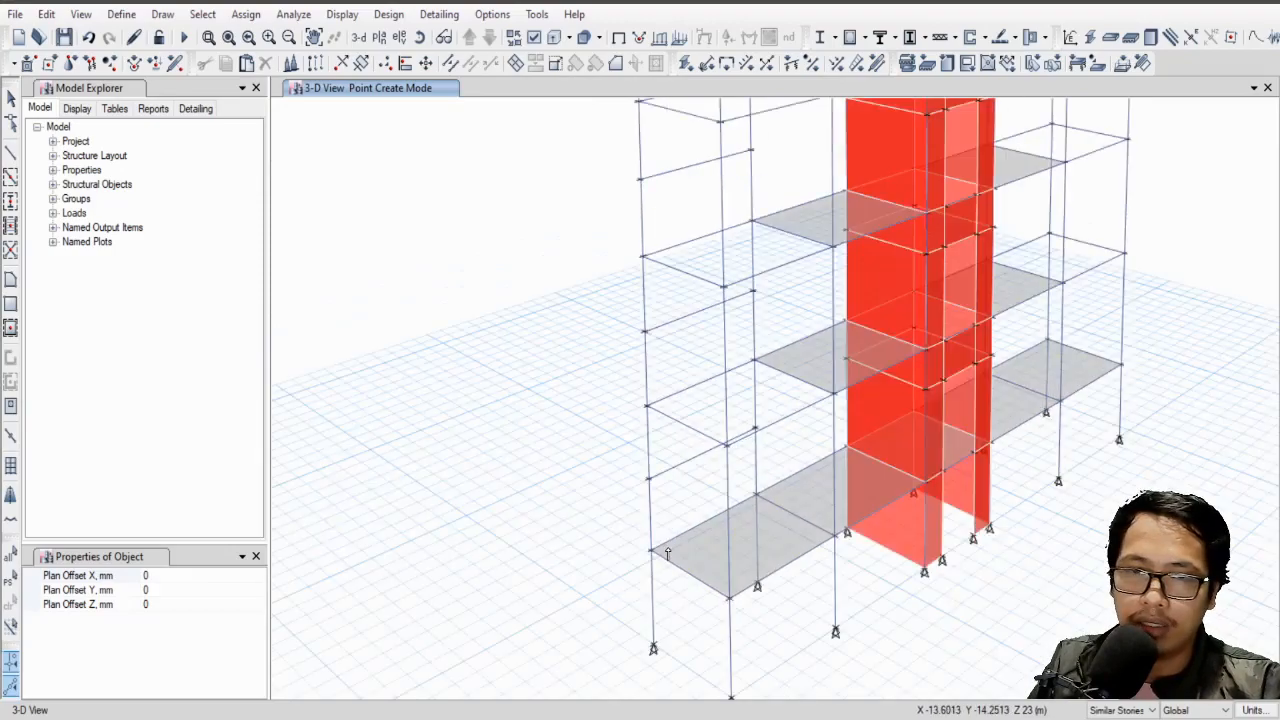
pyautogui.click(160, 589)
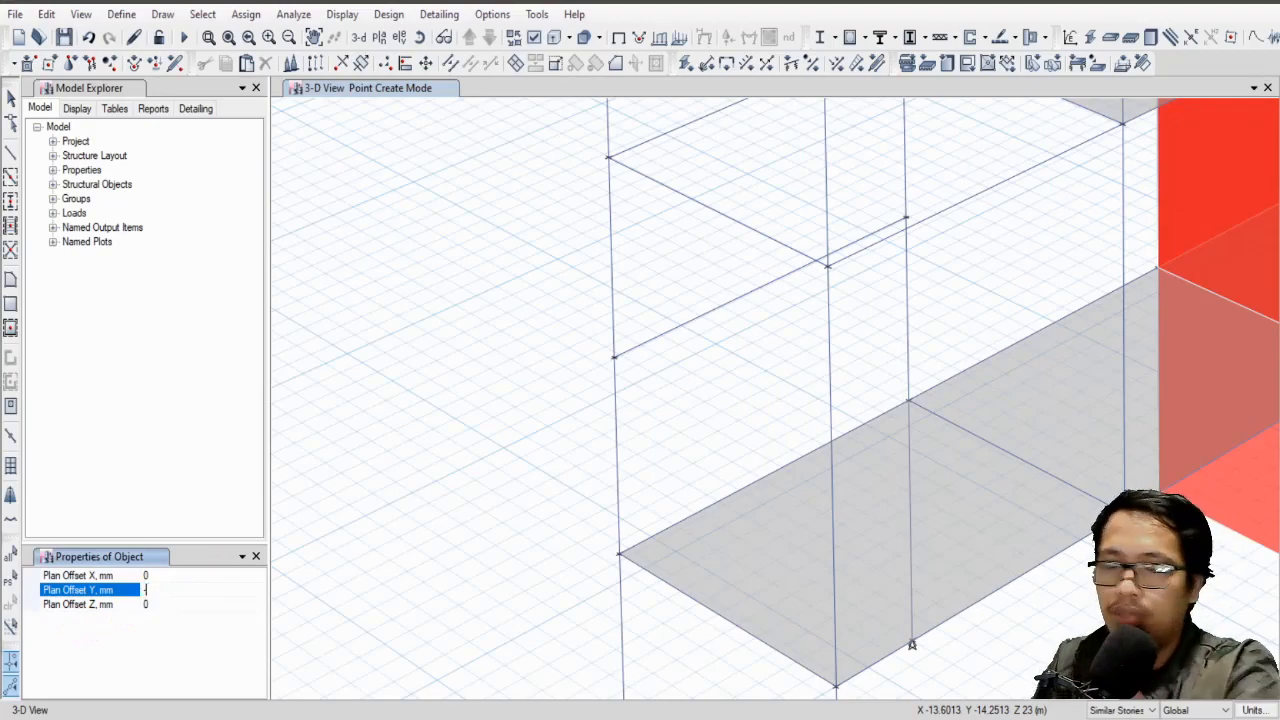
pyautogui.click(614, 358)
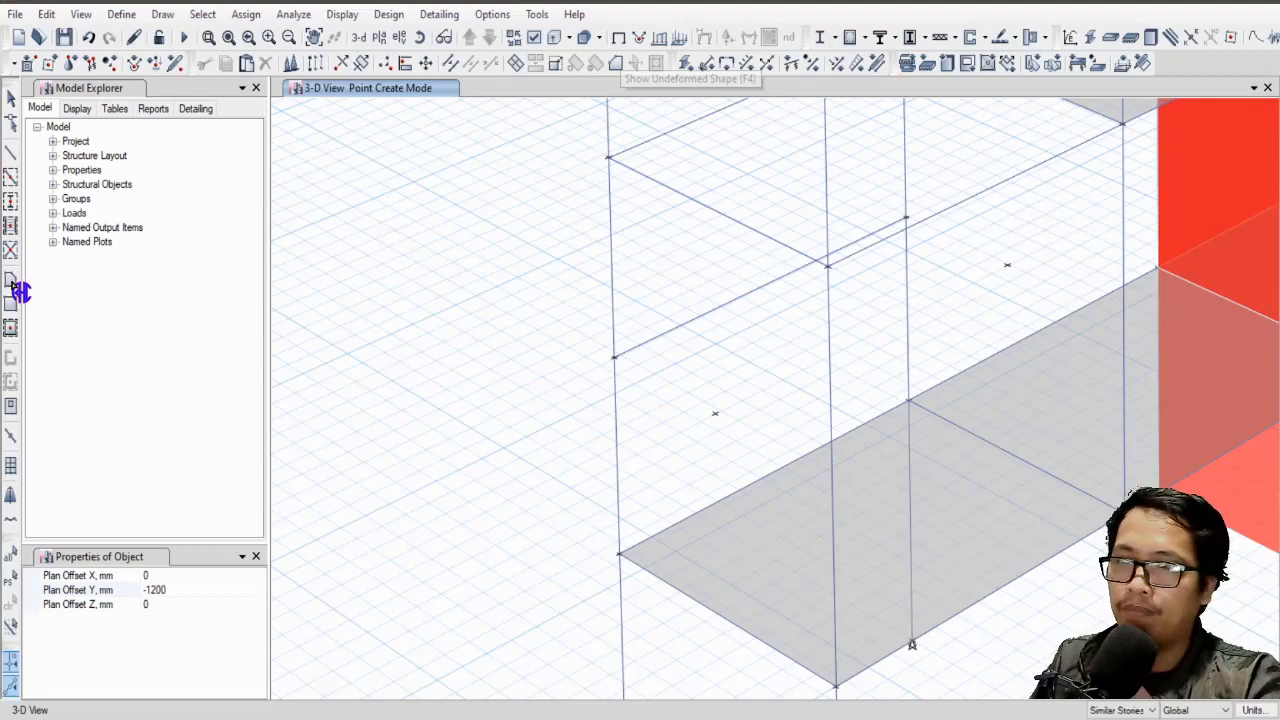
# Draw the STAIR125 landing slab between the lowest mid-height beam's two ends and the two offset joints.
pyautogui.click(14, 284)
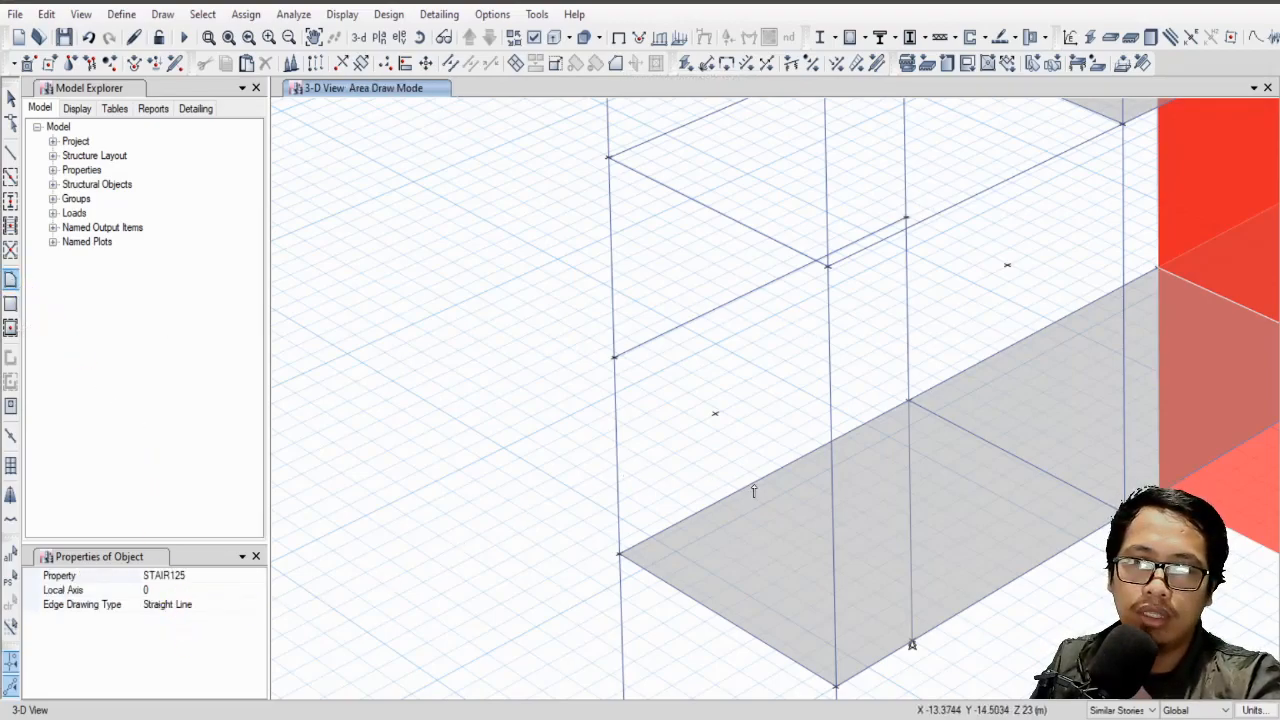
pyautogui.click(715, 413)
pyautogui.click(614, 357)
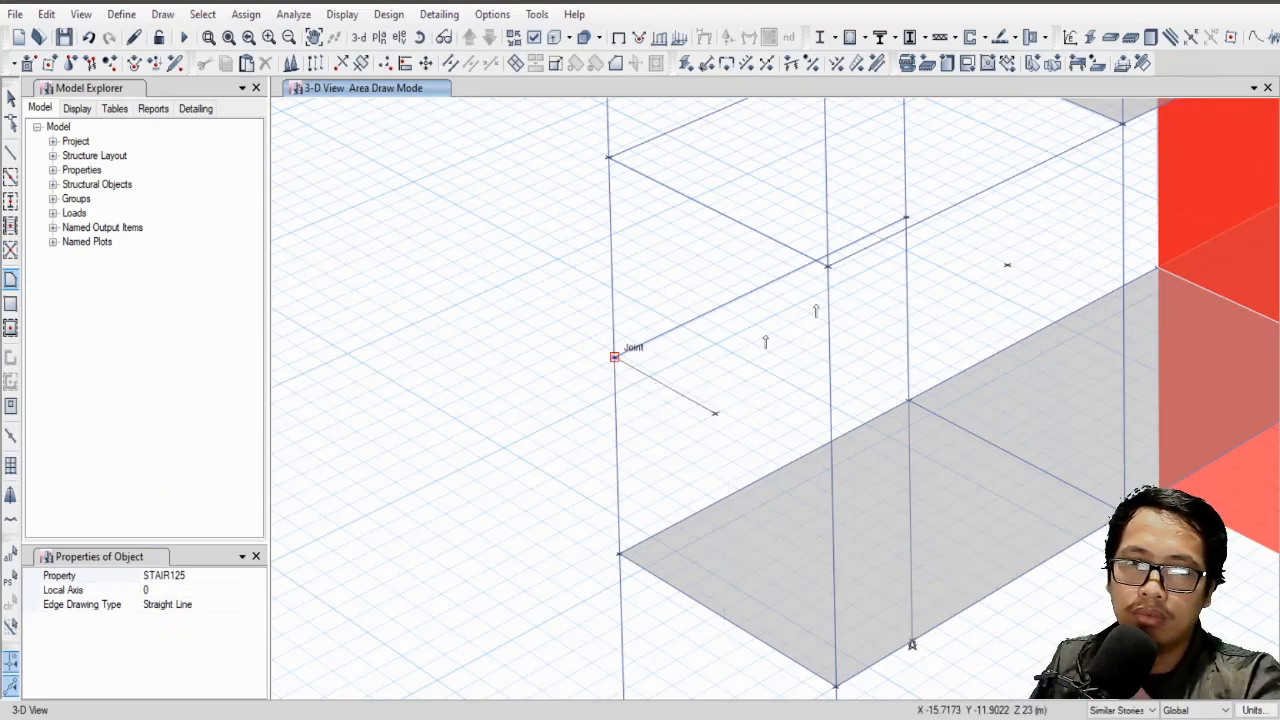
pyautogui.click(906, 217)
pyautogui.click(1007, 267)
pyautogui.press('Return')
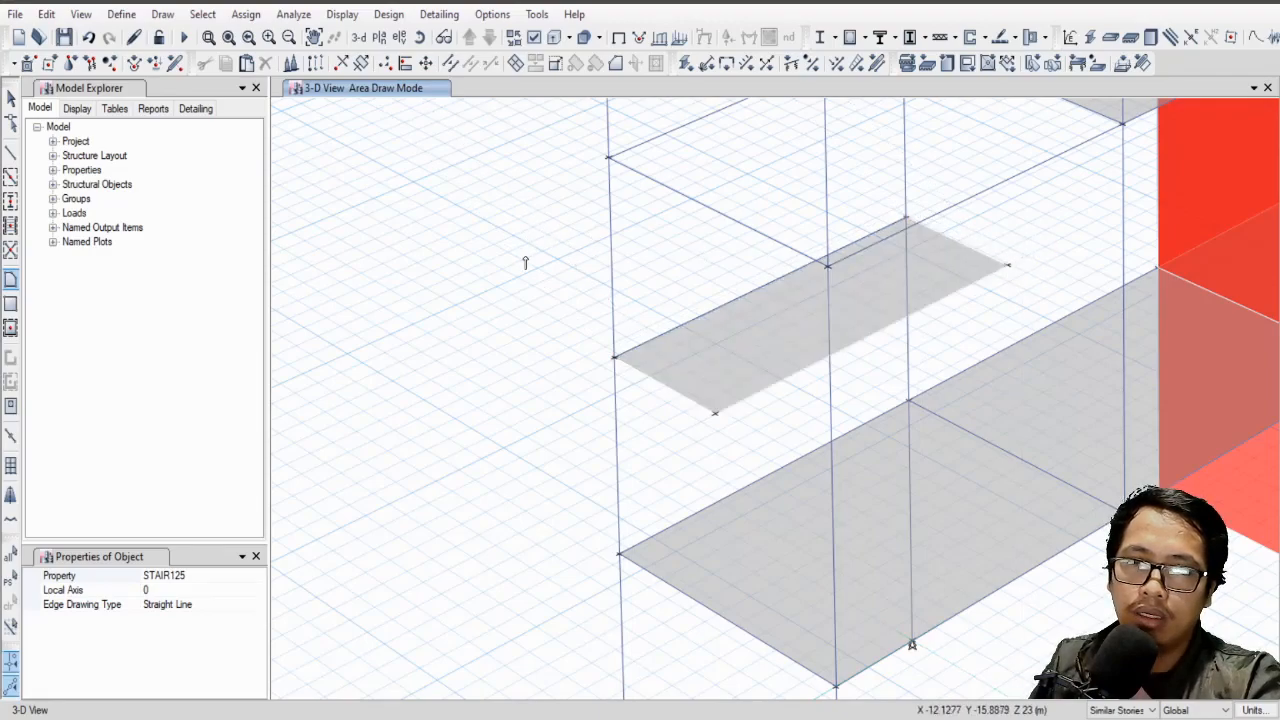
# Draw a sloping STAIR125 slab from the lowest floor's edge beam up to half of the first landing's free edge.
pyautogui.click(836, 686)
pyautogui.click(716, 414)
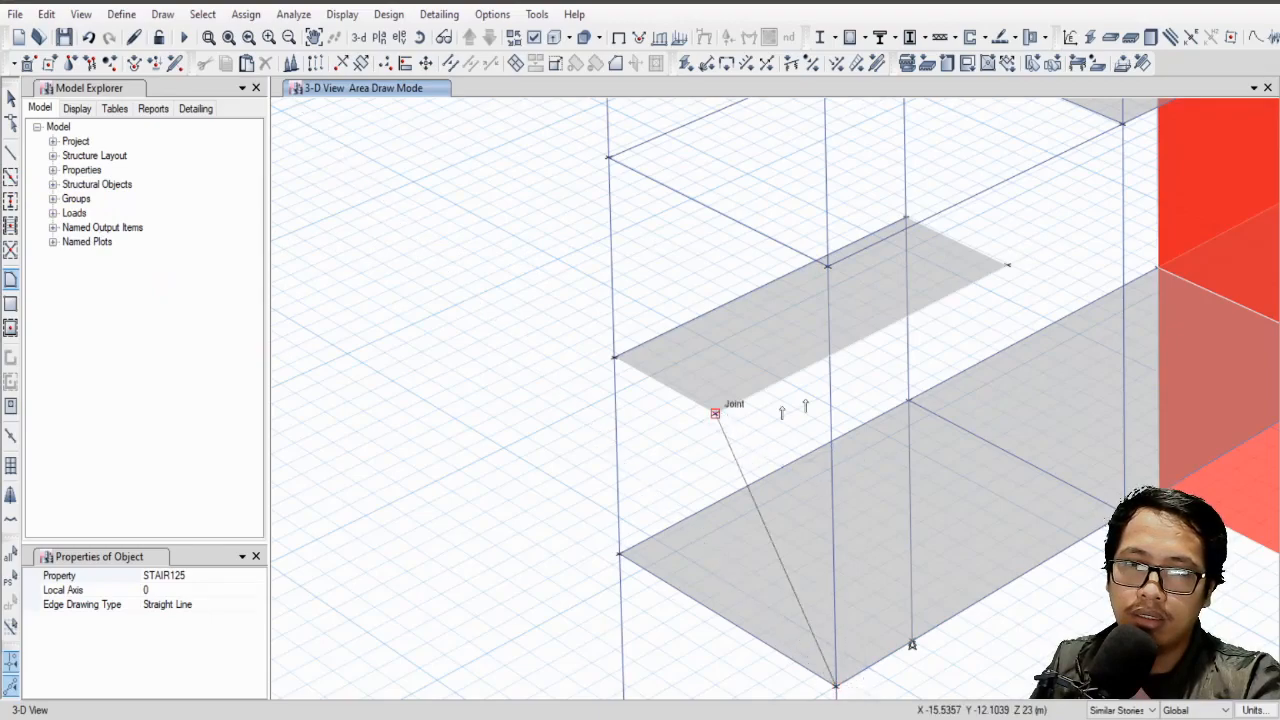
pyautogui.click(864, 340)
pyautogui.click(986, 598)
pyautogui.press('Return')
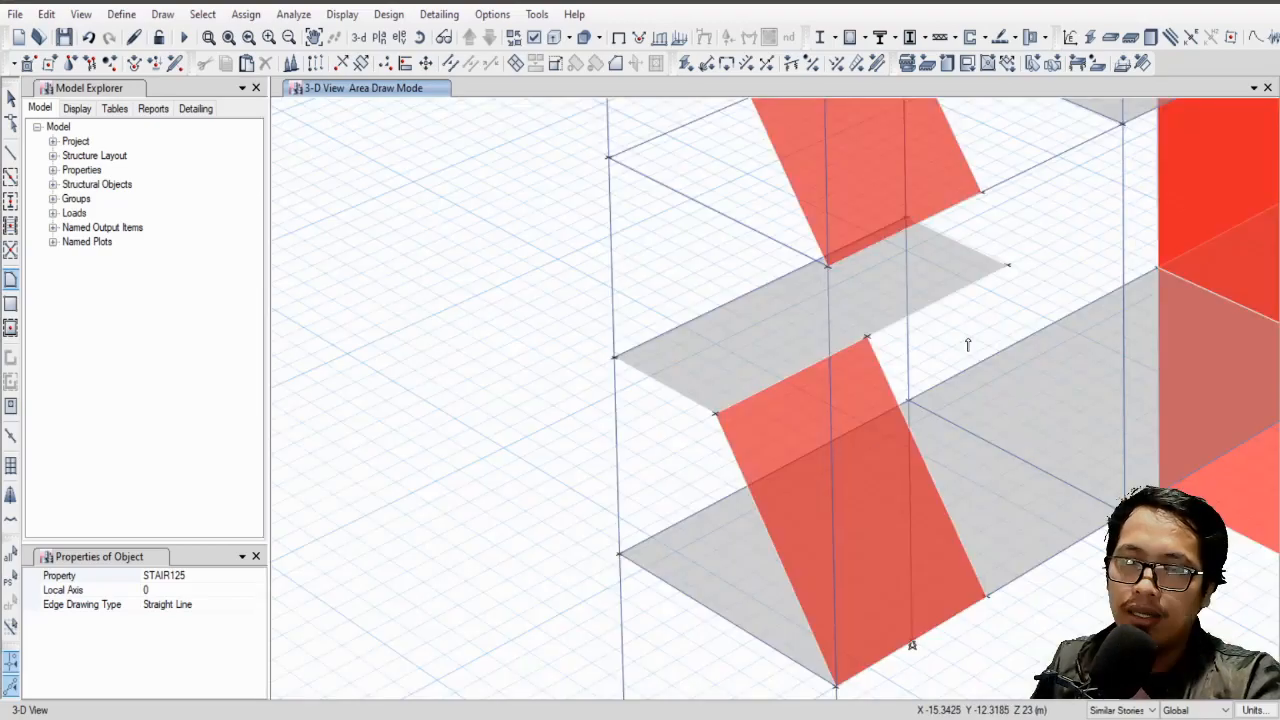
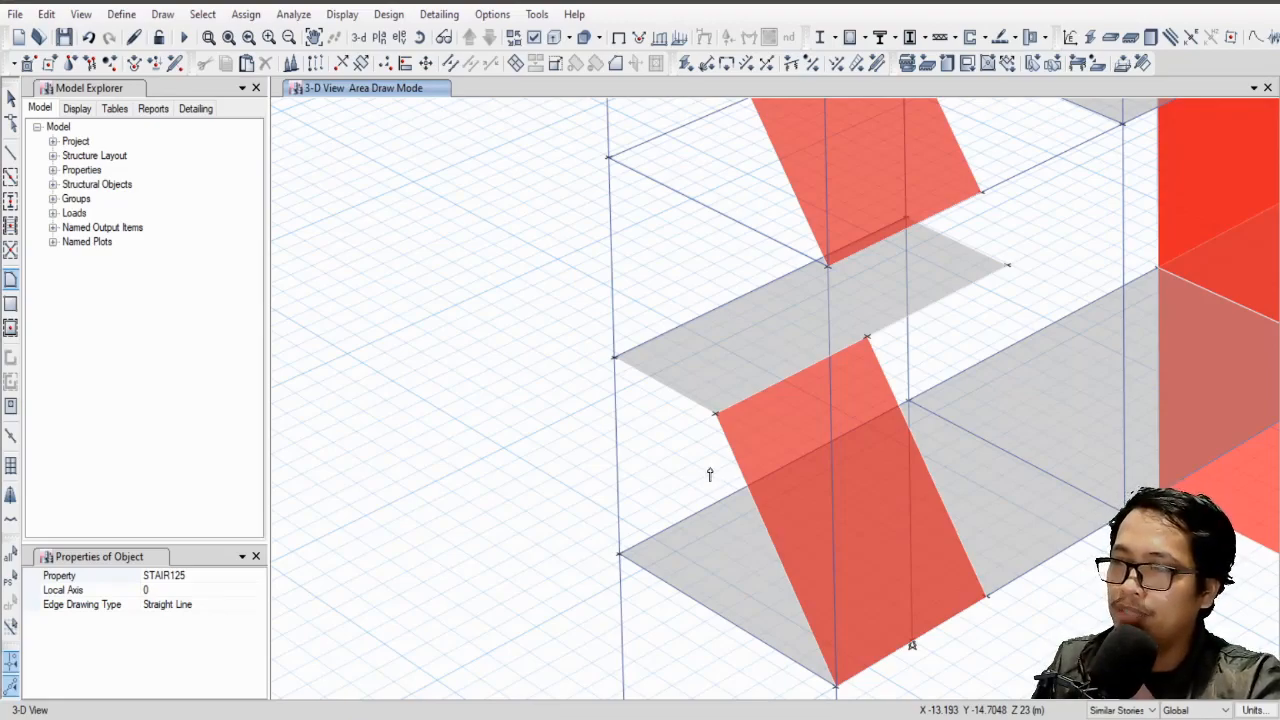
# Draw the second STAIR125 flight from the other half of the first landing's free edge up to the next floor's edge beam.
pyautogui.scroll(-5, 660, 505)
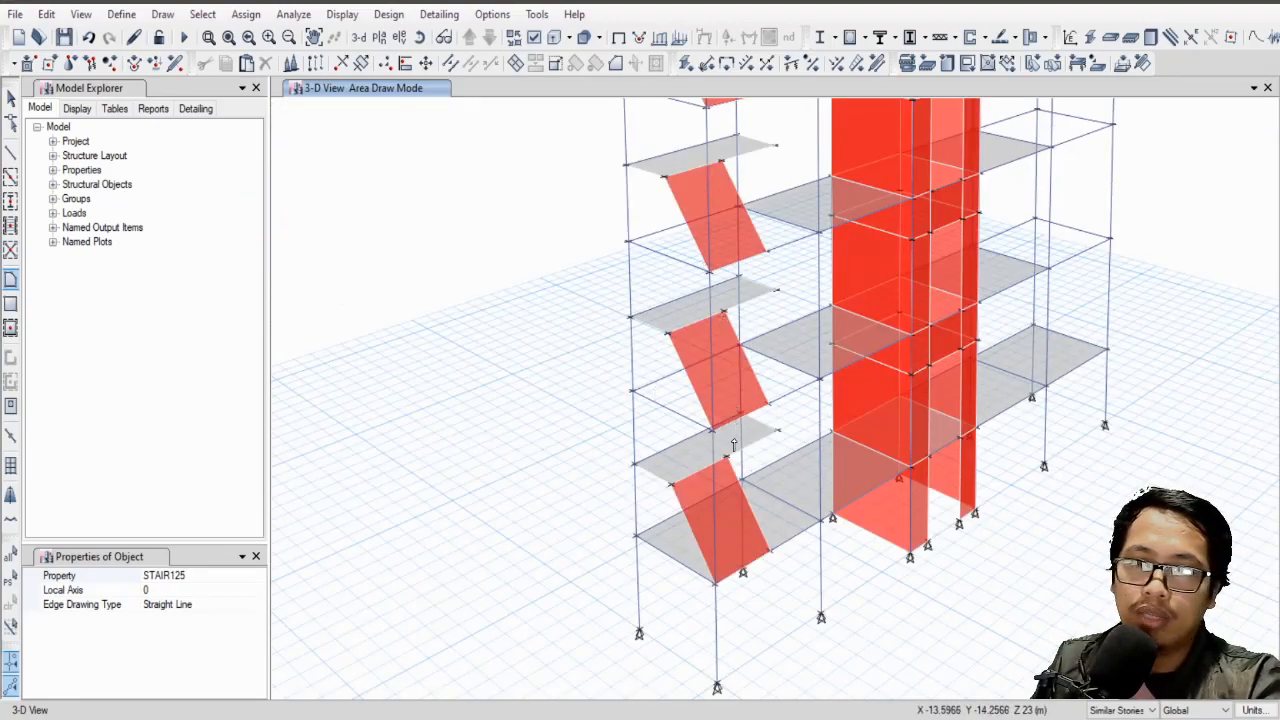
pyautogui.scroll(3, 722, 495)
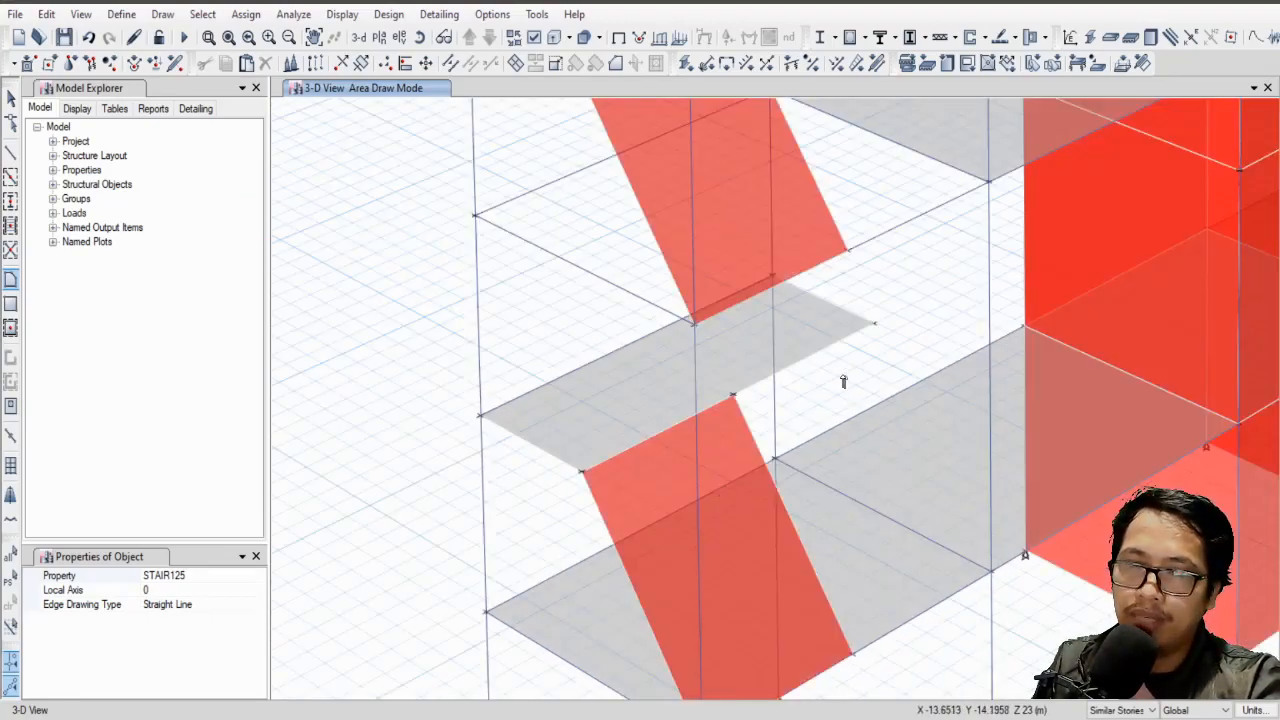
pyautogui.click(735, 396)
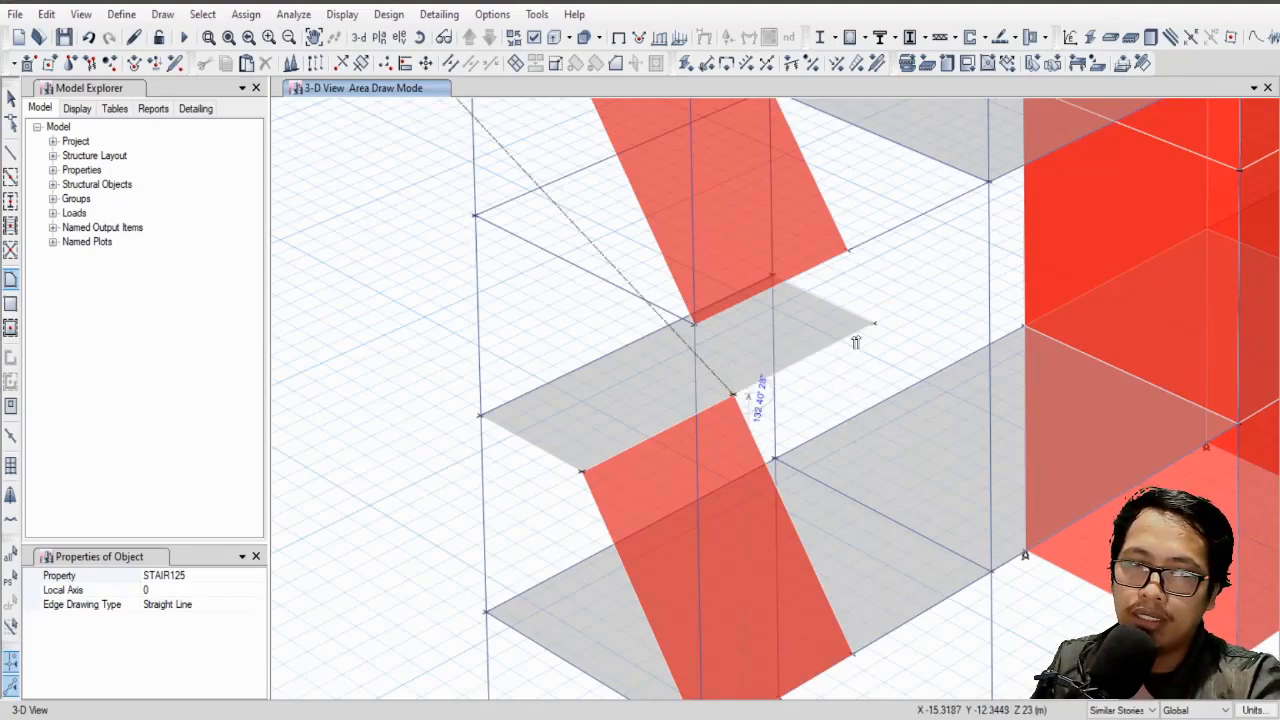
pyautogui.click(874, 325)
pyautogui.click(988, 182)
pyautogui.click(850, 253)
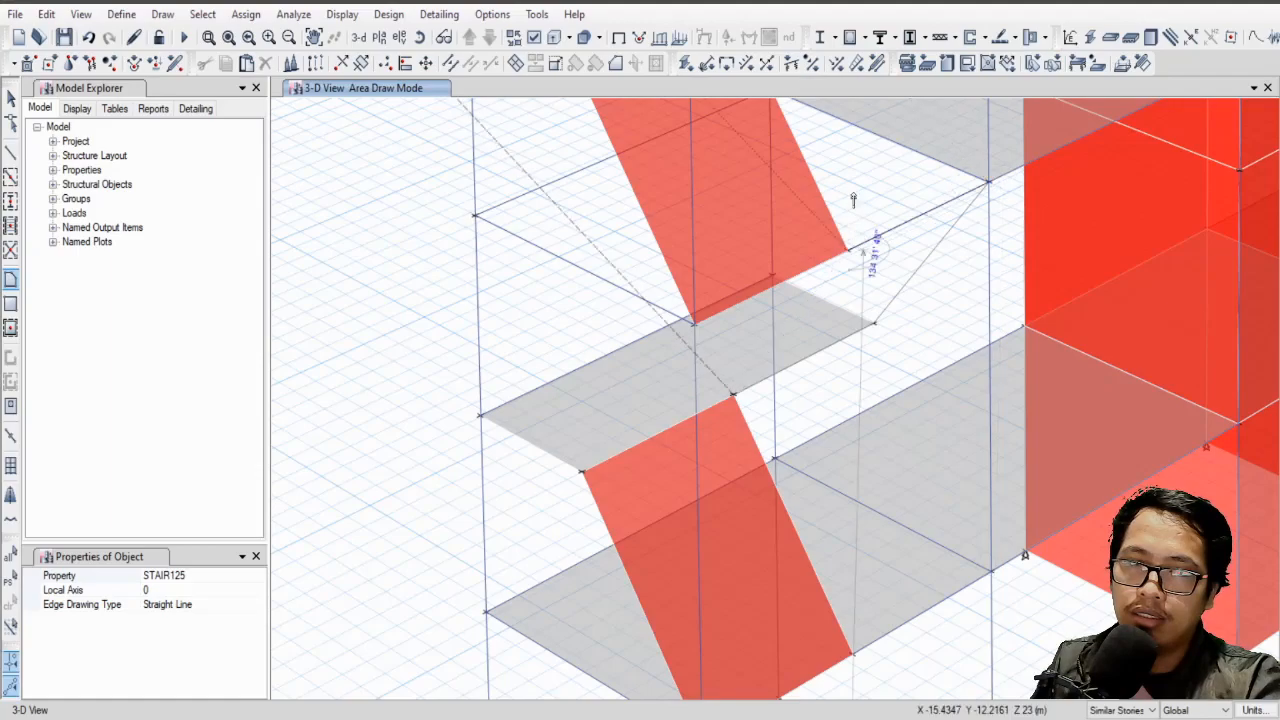
pyautogui.press('Return')
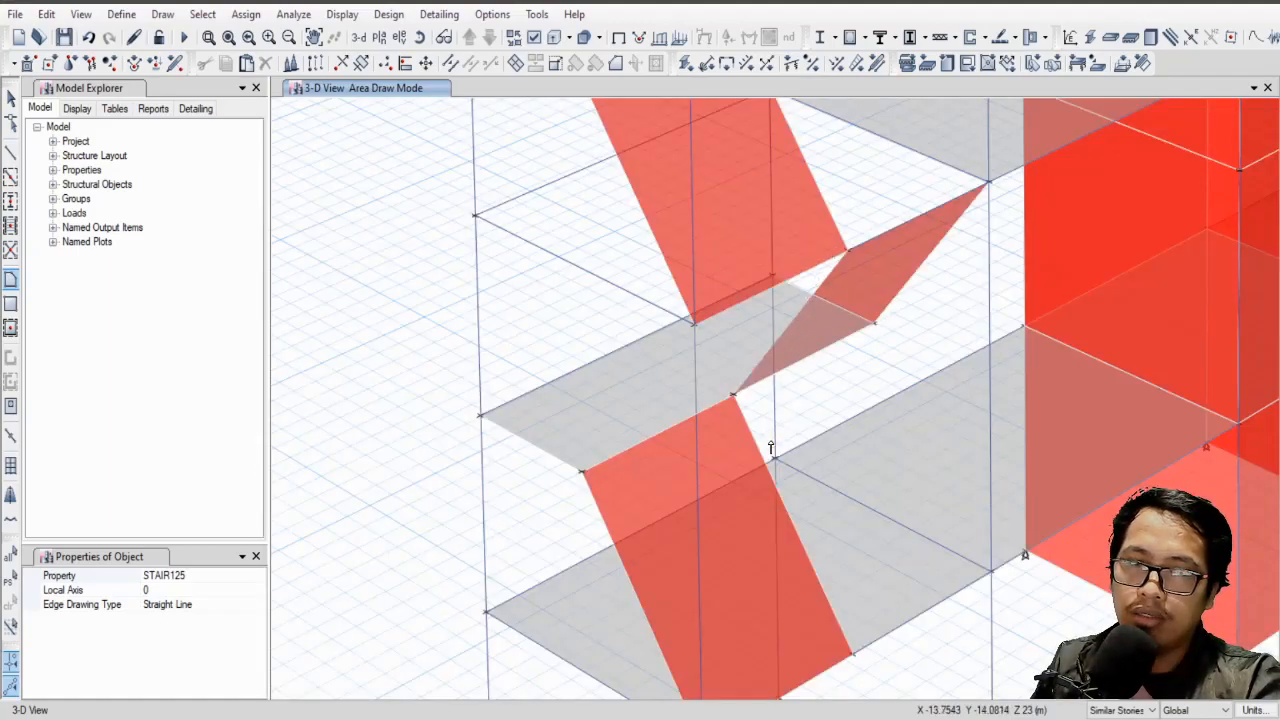
pyautogui.scroll(-3, 771, 440)
pyautogui.click(14, 104)
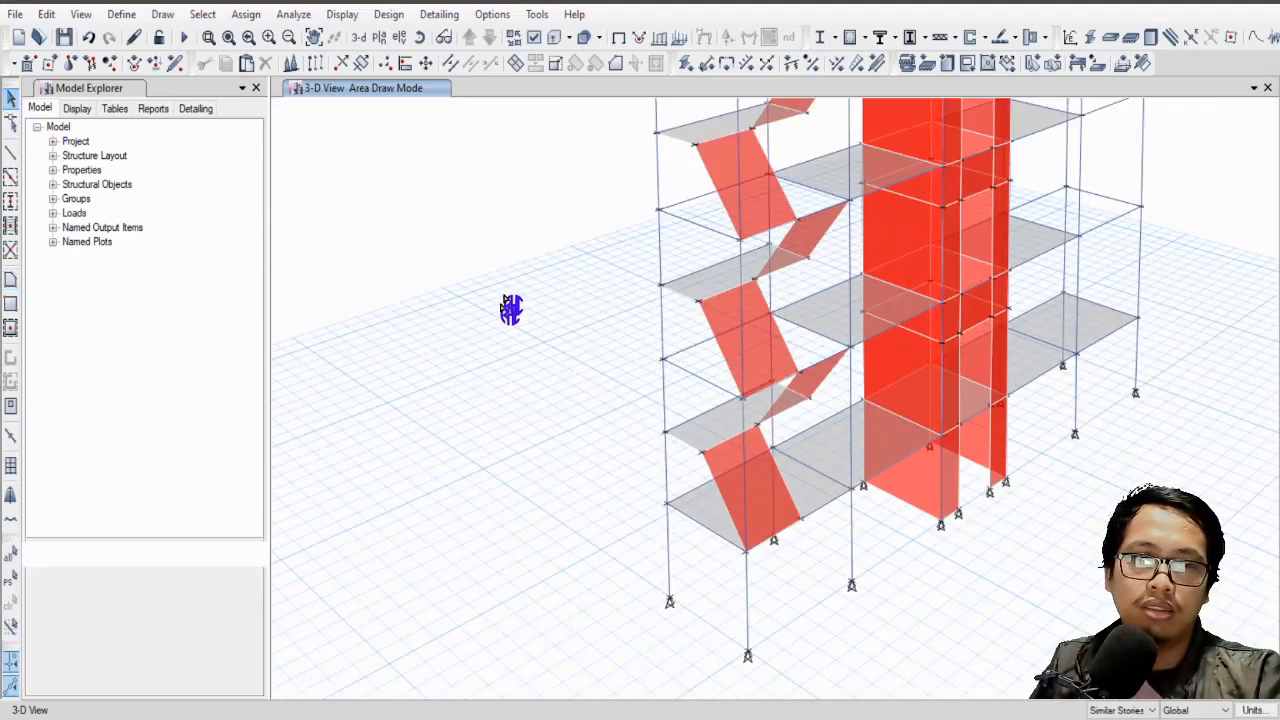
pyautogui.scroll(-3, 563, 411)
pyautogui.keyDown('shift'); pyautogui.moveTo(731, 484); pyautogui.dragTo(1021, 491, button='middle'); pyautogui.keyUp('shift')
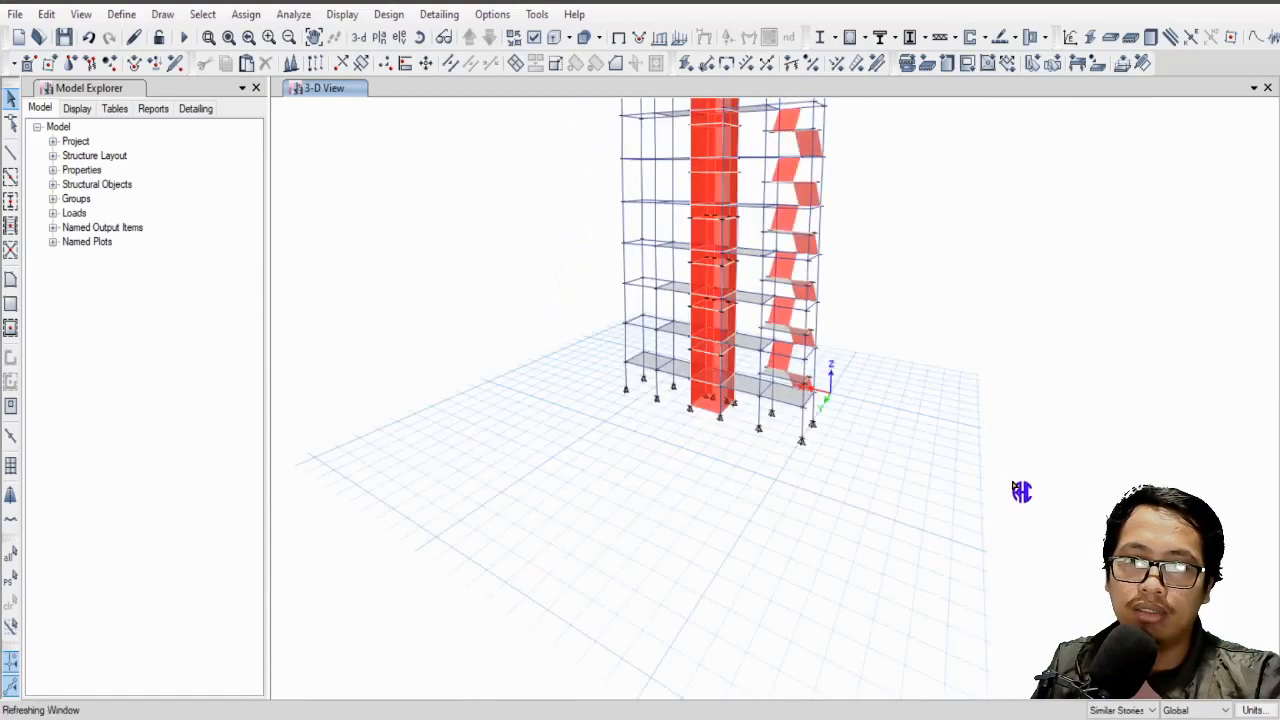
pyautogui.moveTo(853, 395); pyautogui.dragTo(820, 531, button='middle')
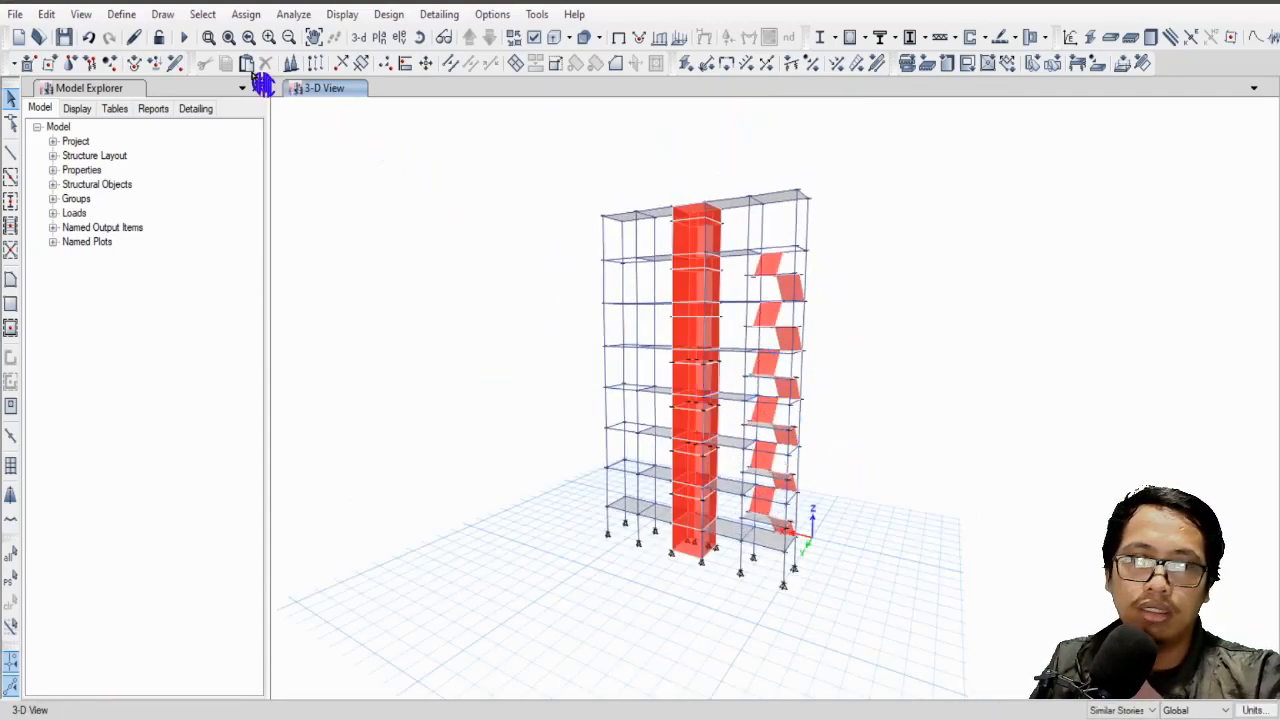
pyautogui.click(202, 14)
pyautogui.moveTo(233, 36)
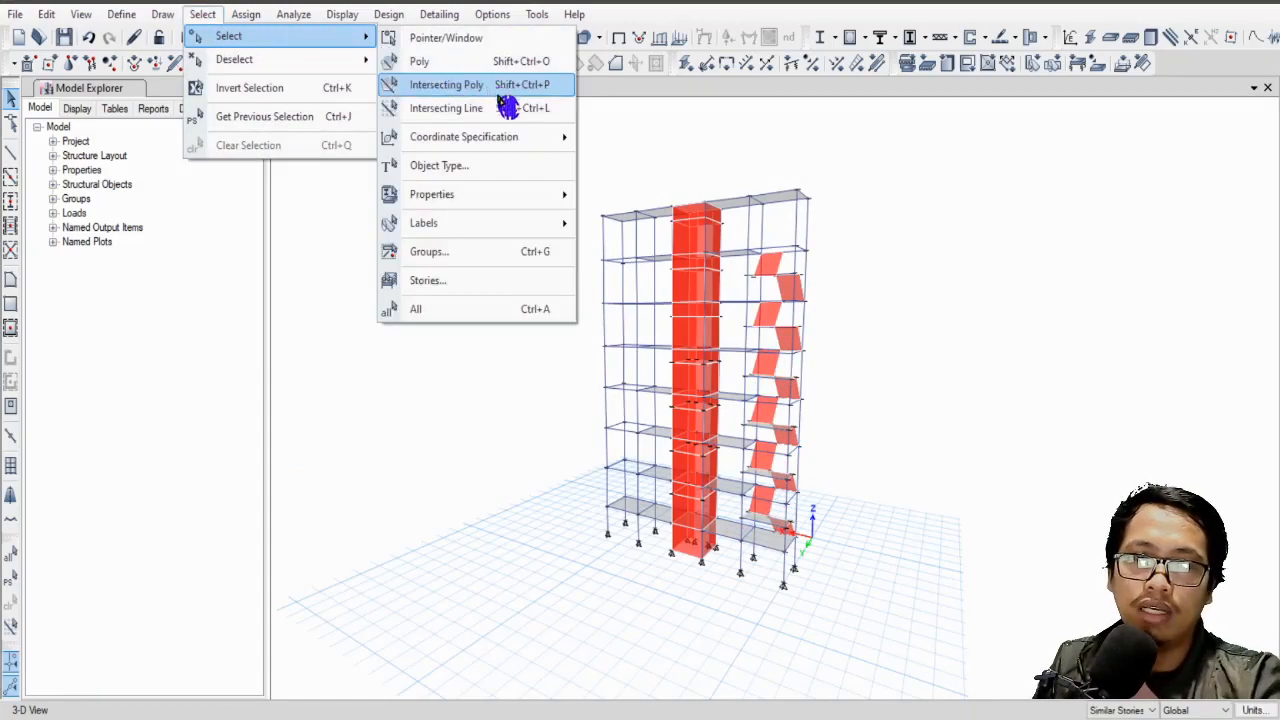
pyautogui.click(903, 439)
# Measure the distance from the stair bay's front corner support to the matching support of the bay beyond the core with a temporary line.
pyautogui.keyDown('shift'); pyautogui.moveTo(871, 634); pyautogui.dragTo(720, 651, button='middle'); pyautogui.keyUp('shift')
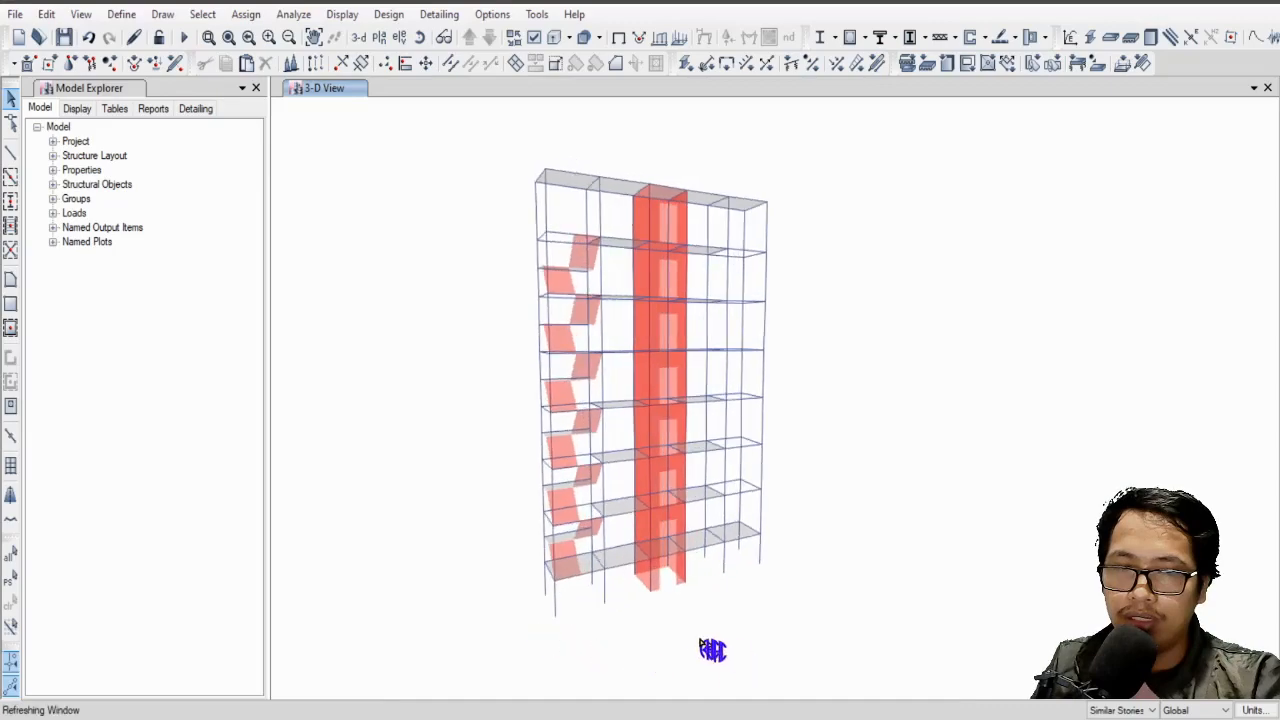
pyautogui.scroll(3, 690, 643)
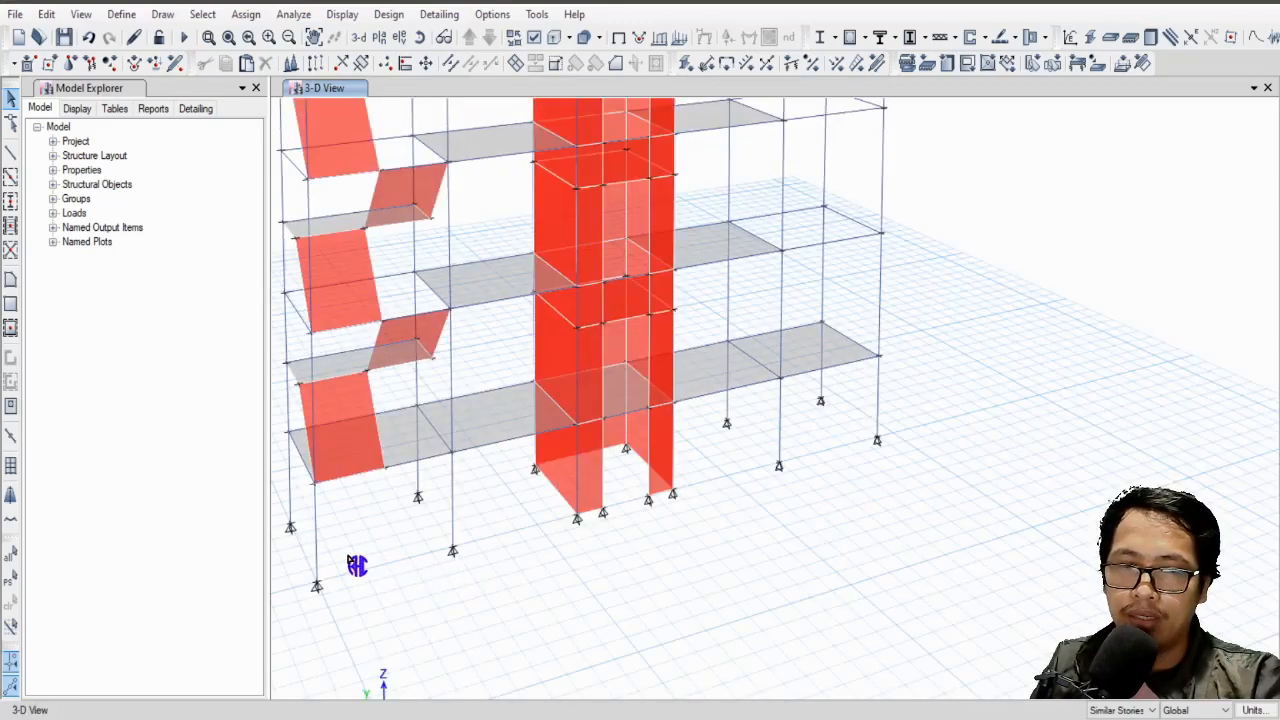
pyautogui.click(11, 152)
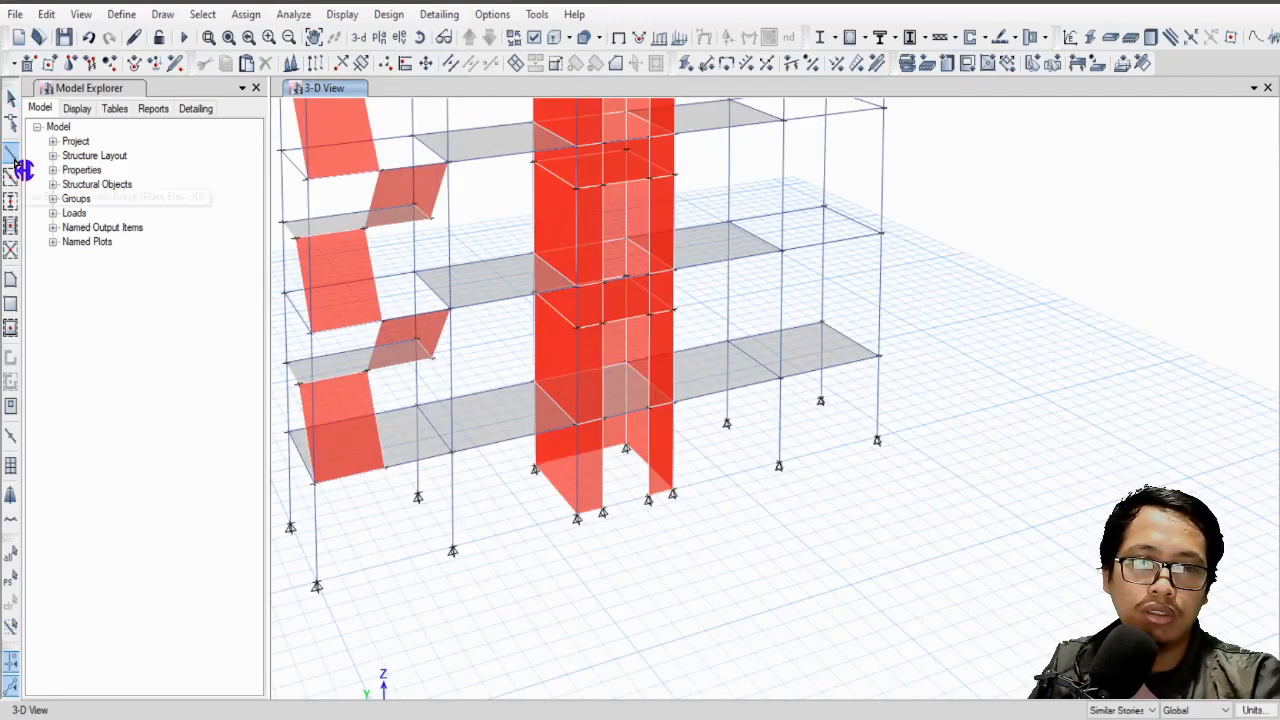
pyautogui.click(316, 585)
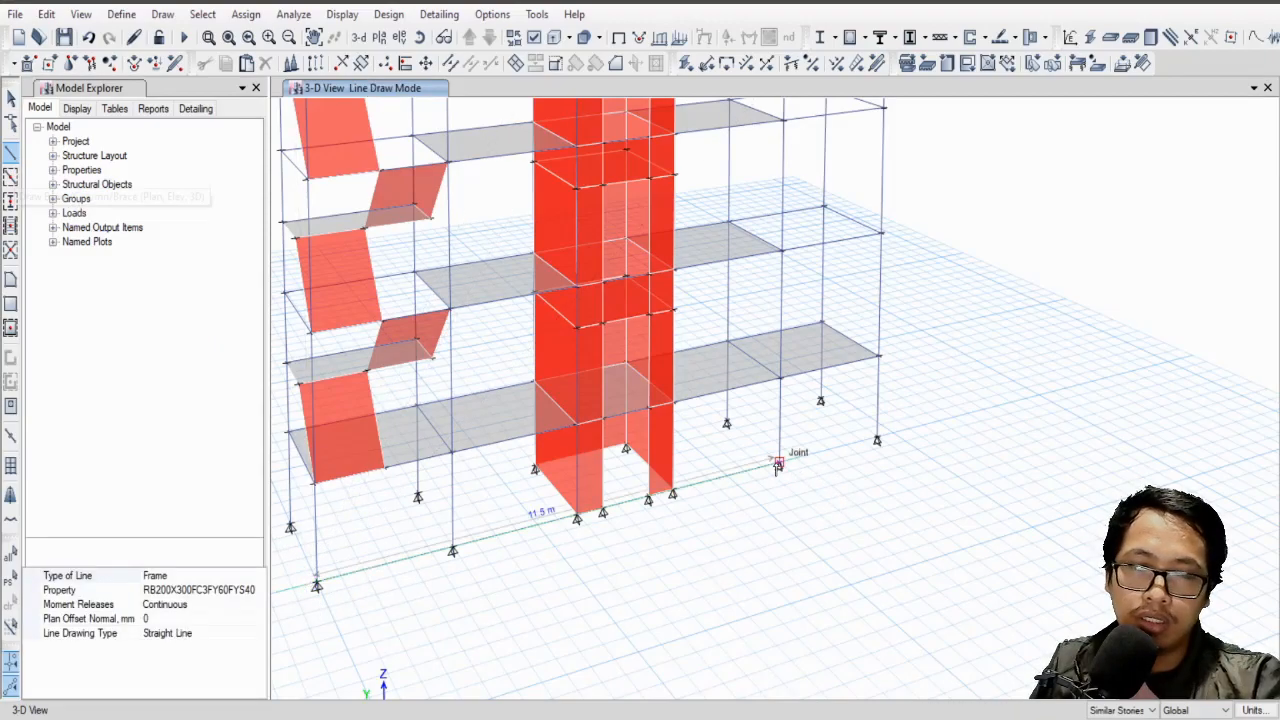
pyautogui.rightClick(900, 486)
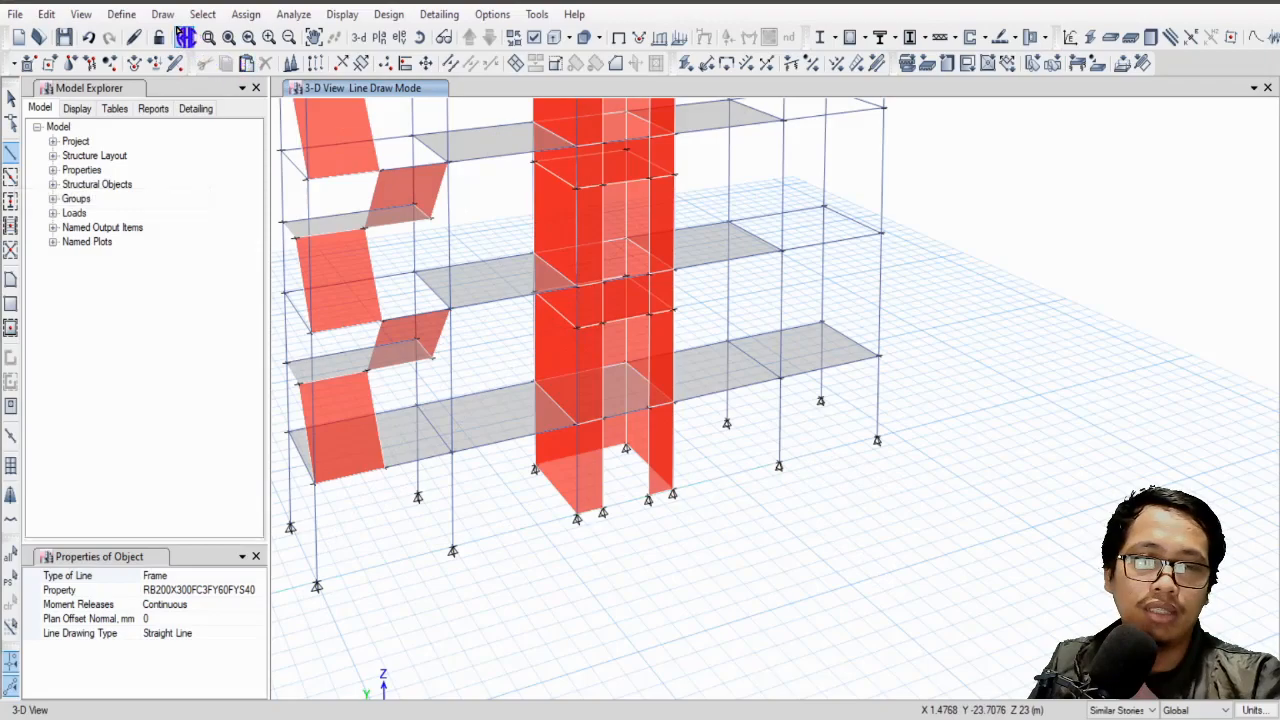
# Select all landing beams by the frame section RB200X300FC3FY60FYS40.
pyautogui.click(202, 14)
pyautogui.moveTo(235, 36)
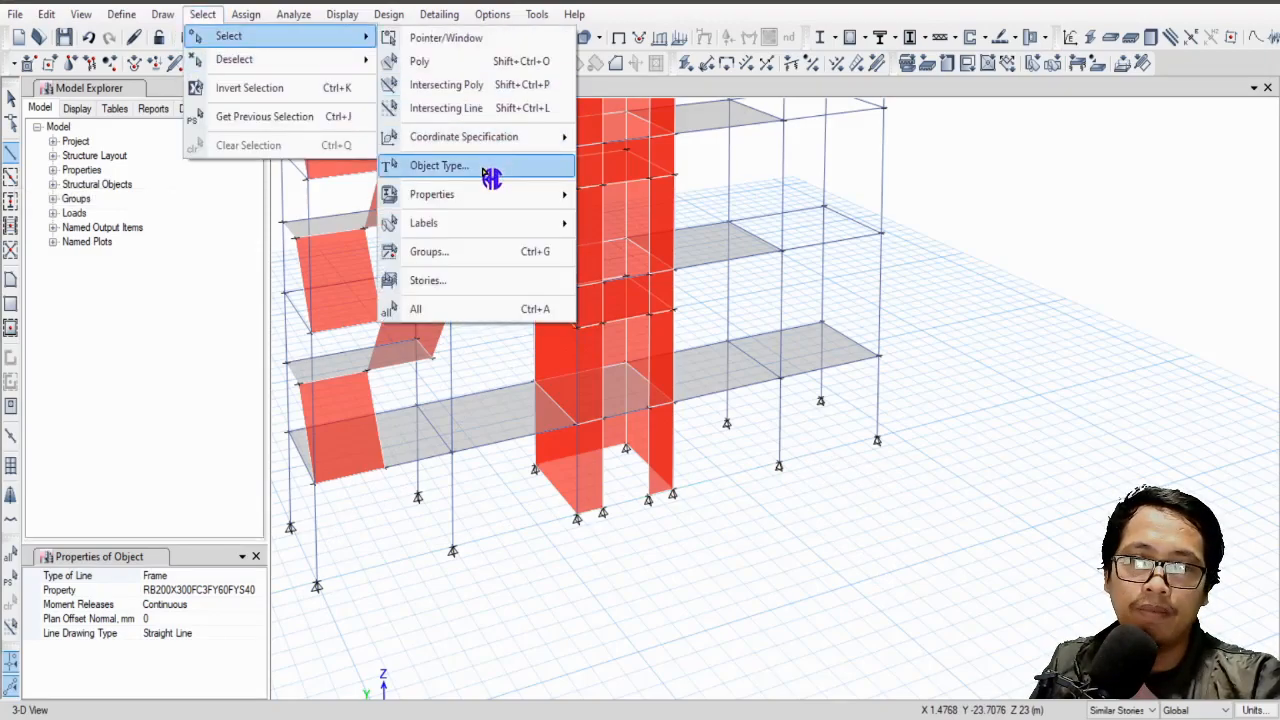
pyautogui.moveTo(498, 203)
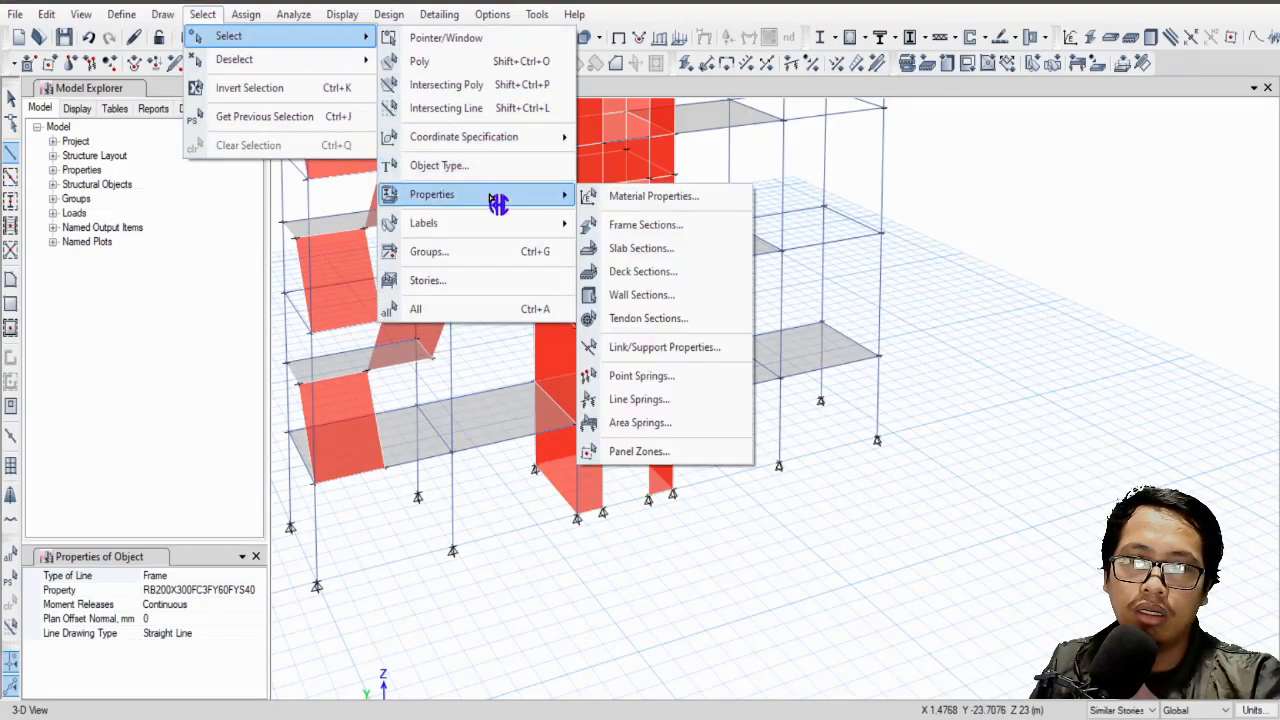
pyautogui.click(697, 228)
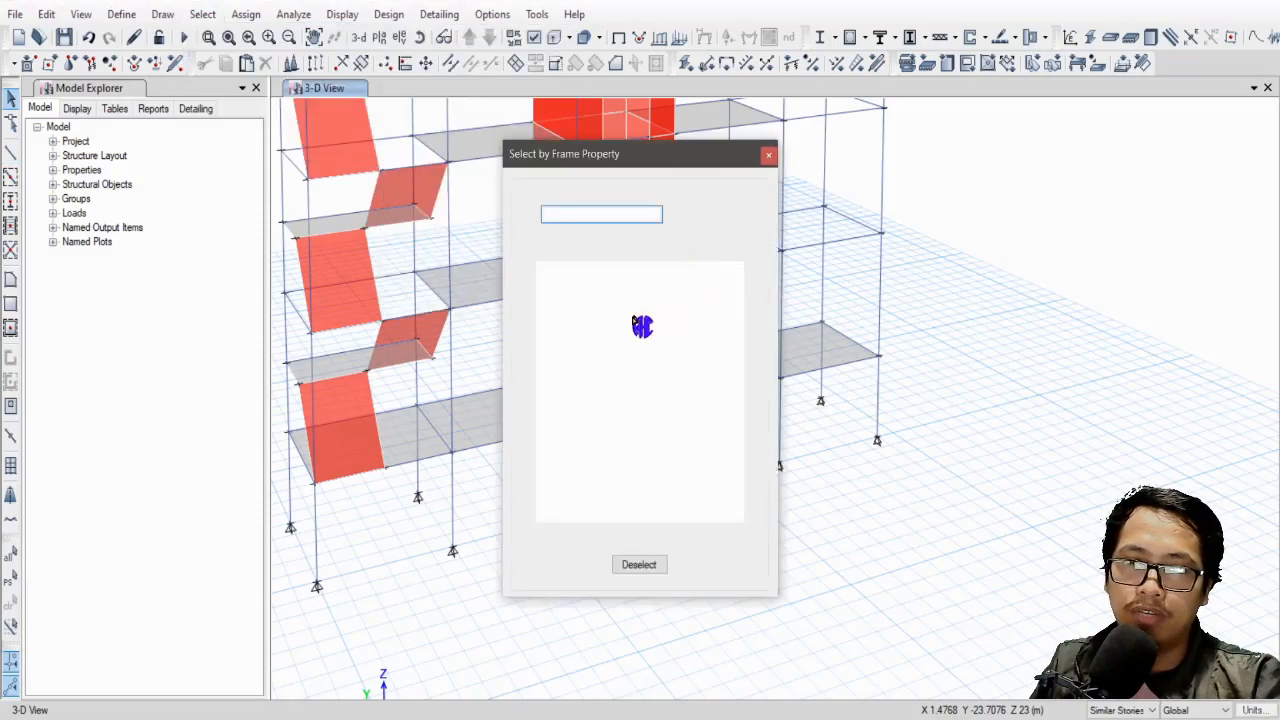
pyautogui.click(590, 279)
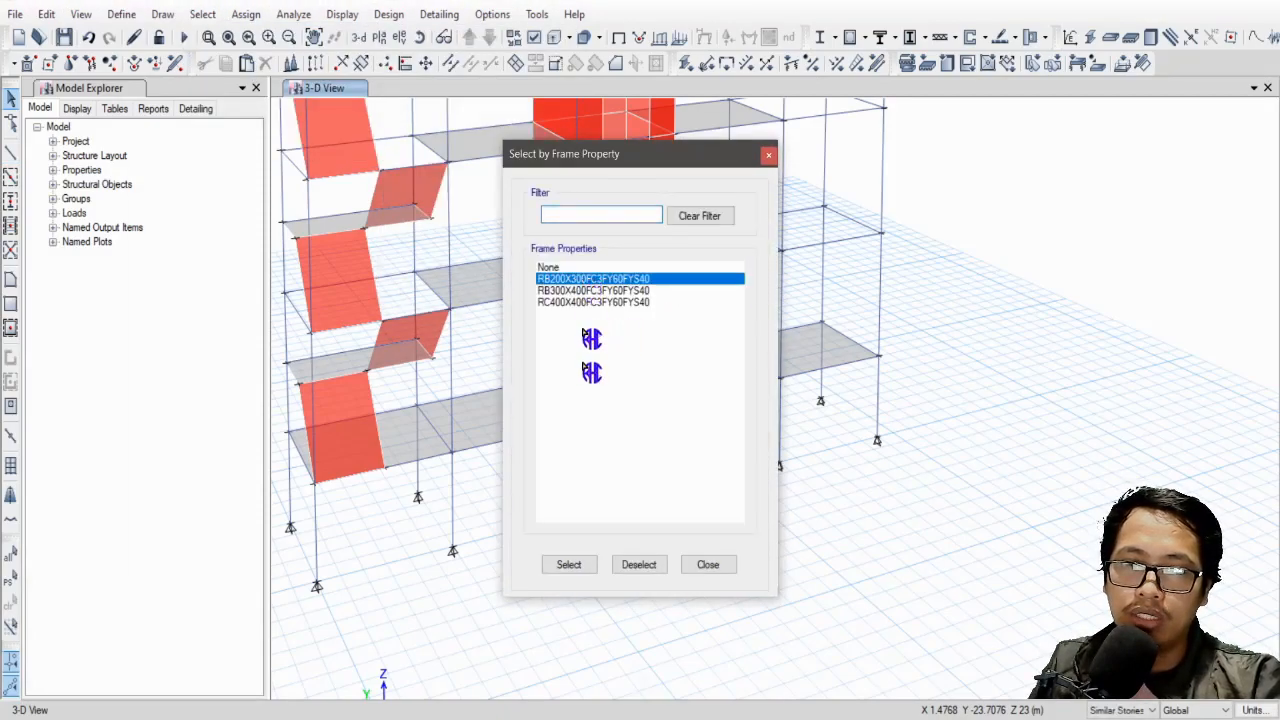
pyautogui.click(570, 566)
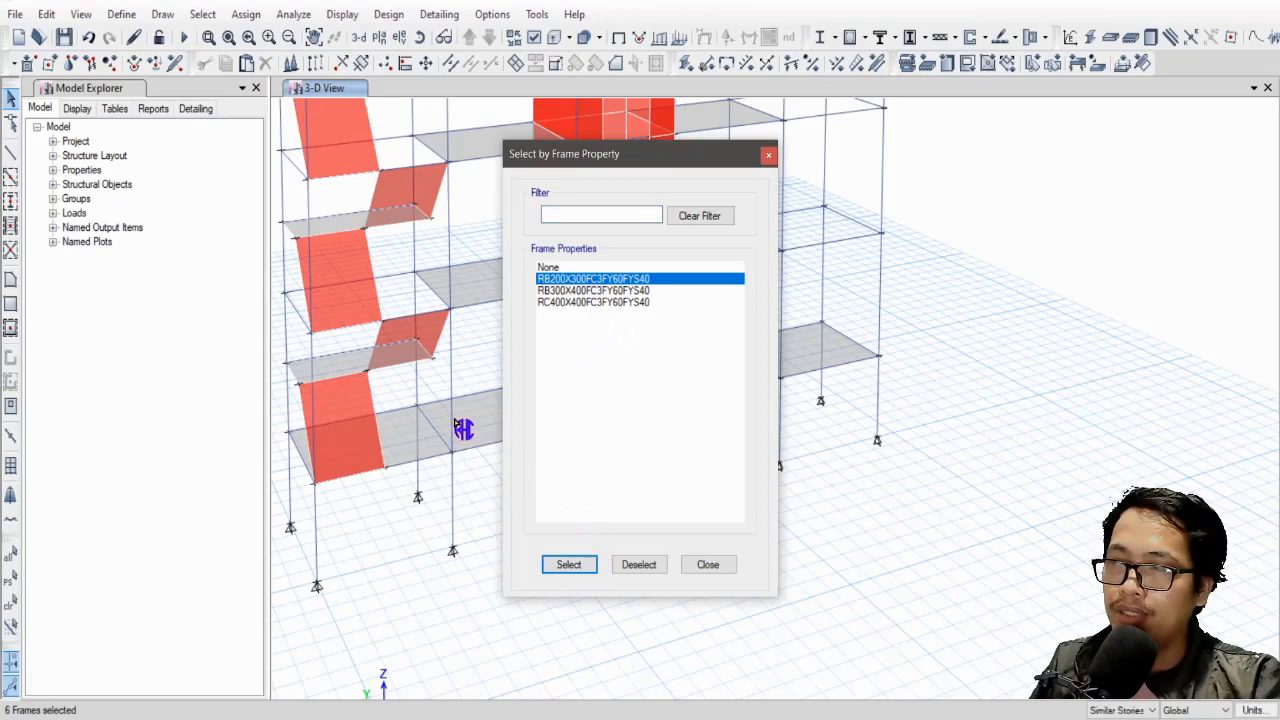
pyautogui.click(769, 155)
# Add all stair flights and landings to the selection by the slab section STAIR125.
pyautogui.click(204, 14)
pyautogui.moveTo(216, 36)
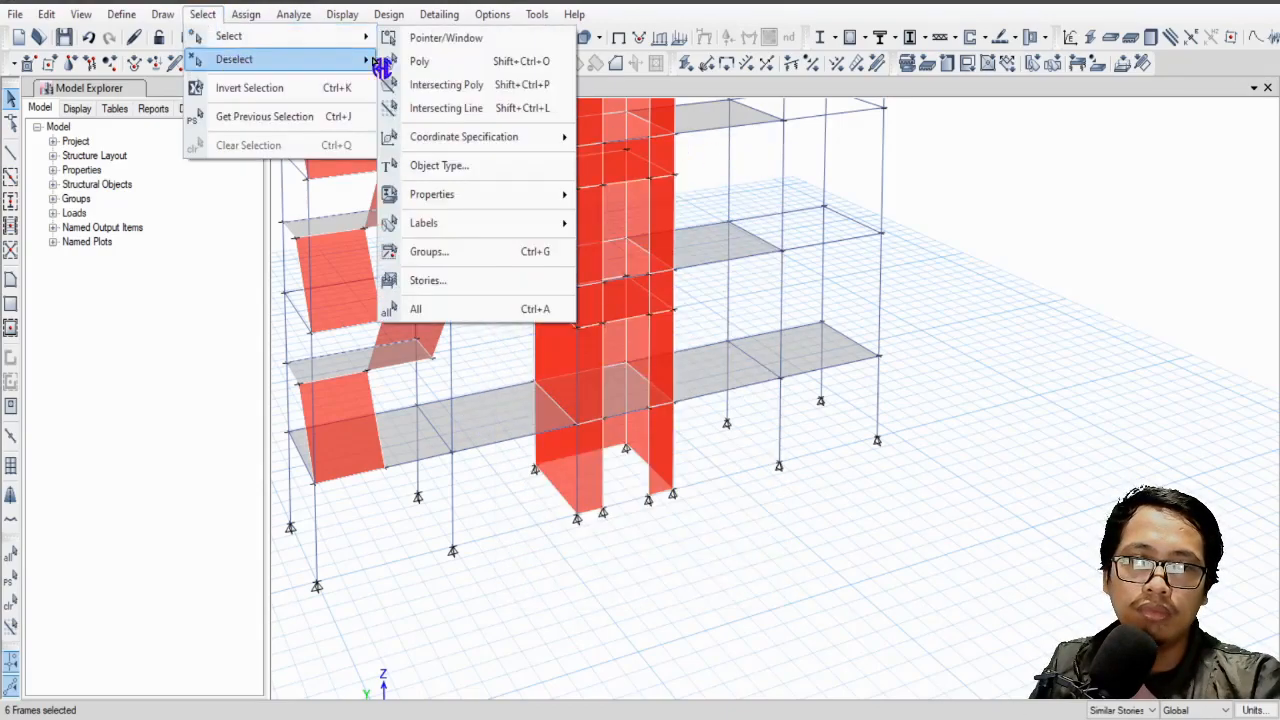
pyautogui.moveTo(465, 197)
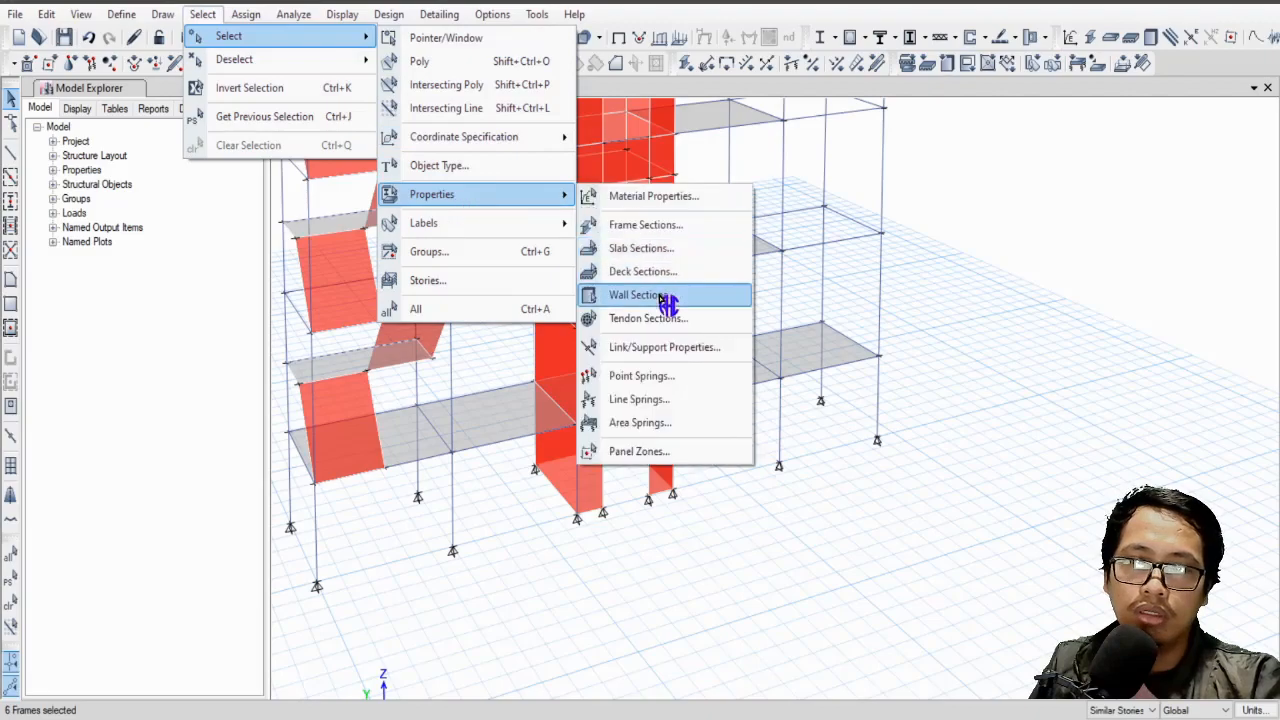
pyautogui.click(680, 250)
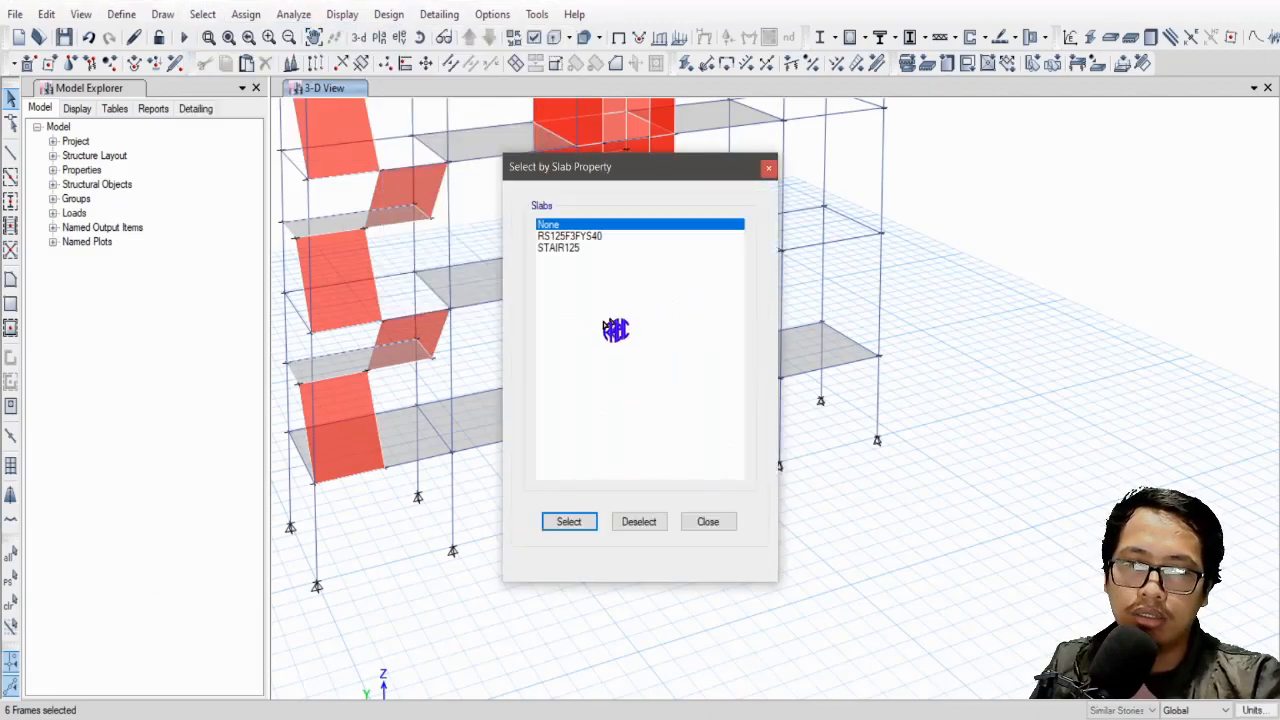
pyautogui.click(576, 248)
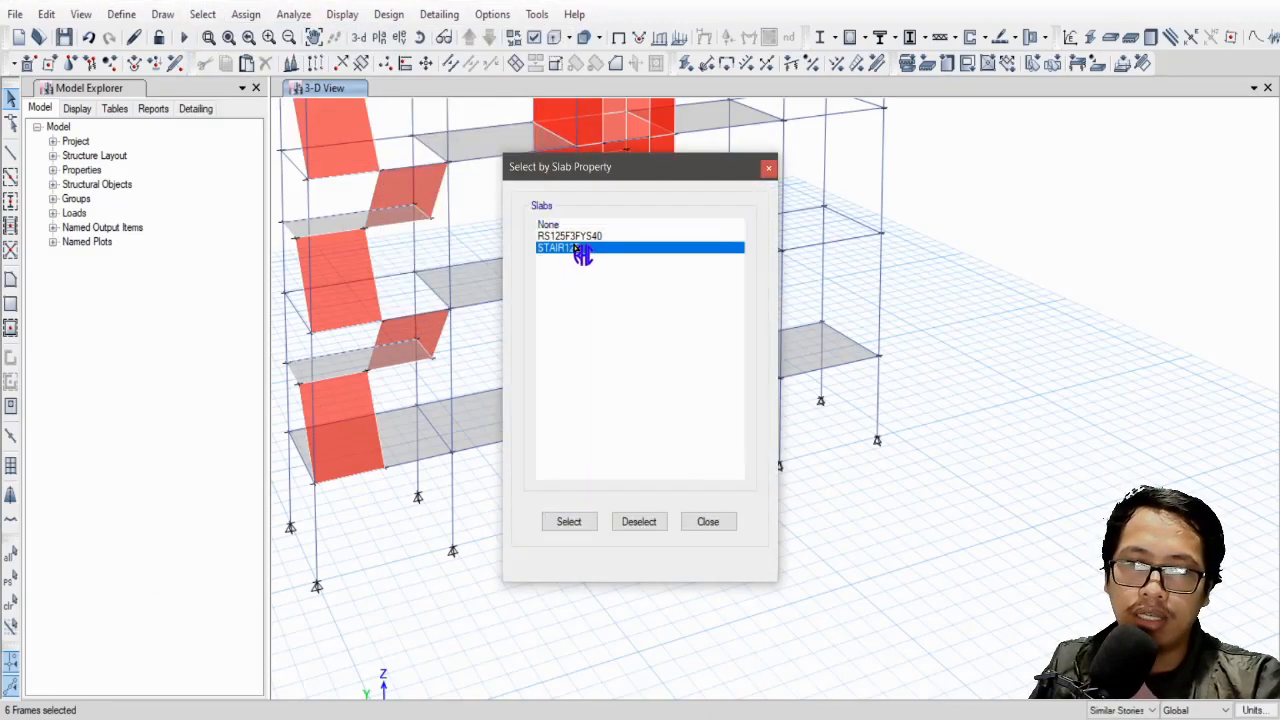
pyautogui.click(578, 524)
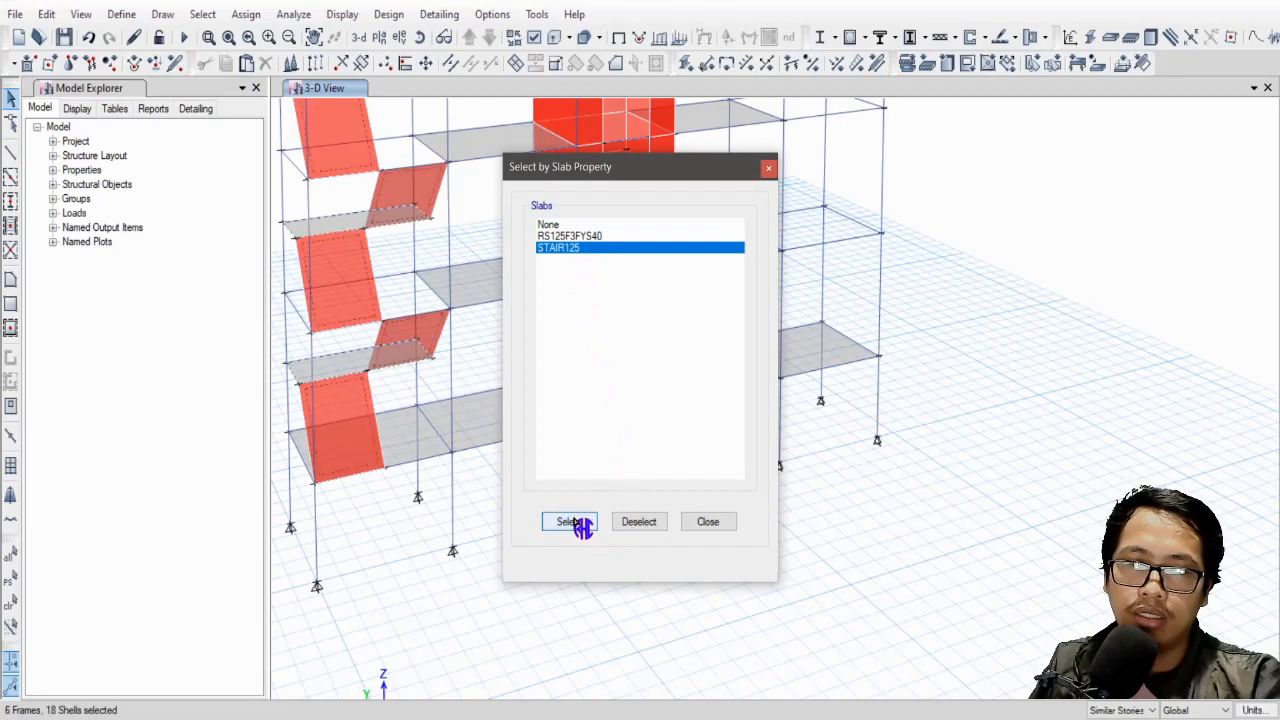
pyautogui.click(727, 524)
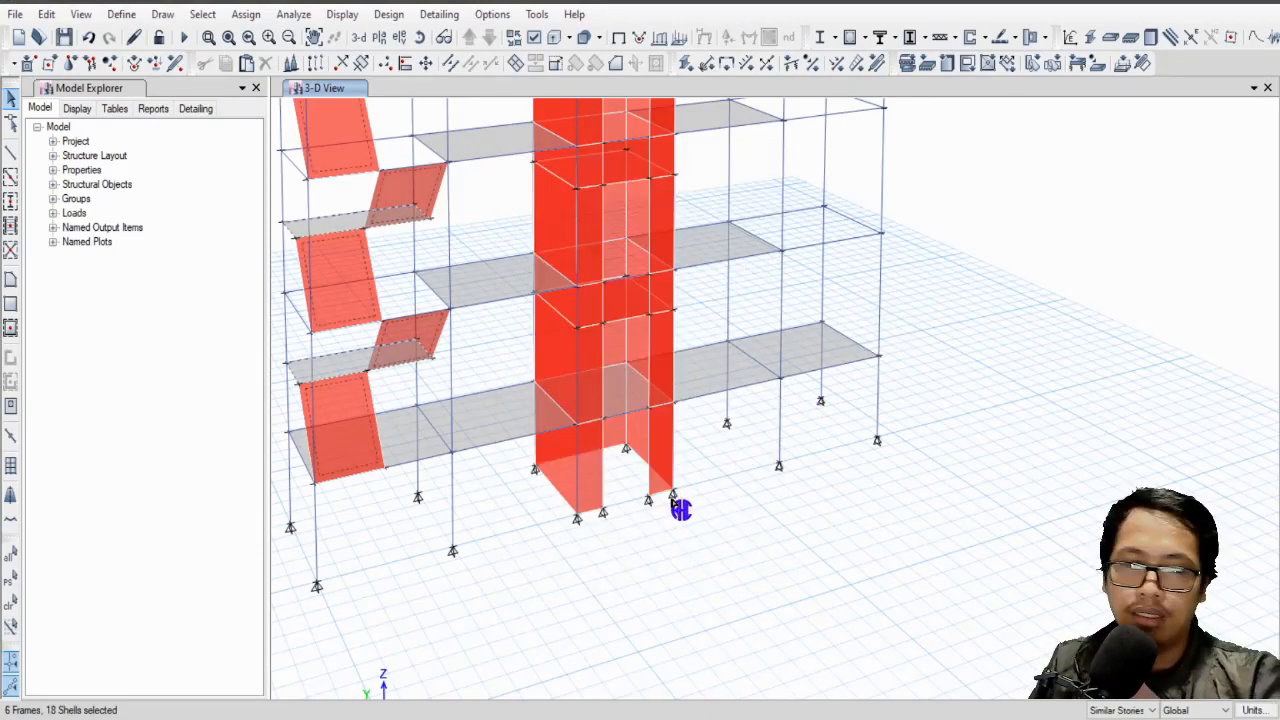
# Replicate the selected stair slabs and landing beams linearly with dx 11.5 m, dy 0 and number 1.
pyautogui.hotkey('ctrl', 'r')
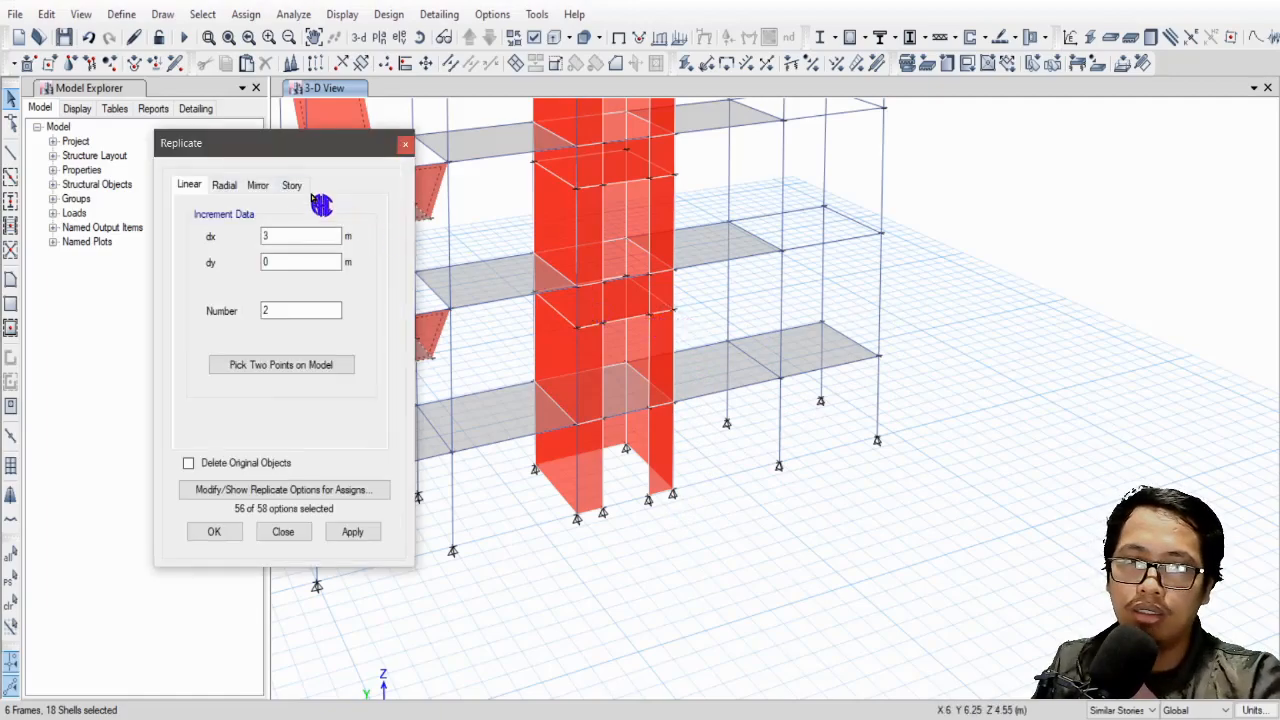
pyautogui.moveTo(260, 157); pyautogui.dragTo(1020, 198)
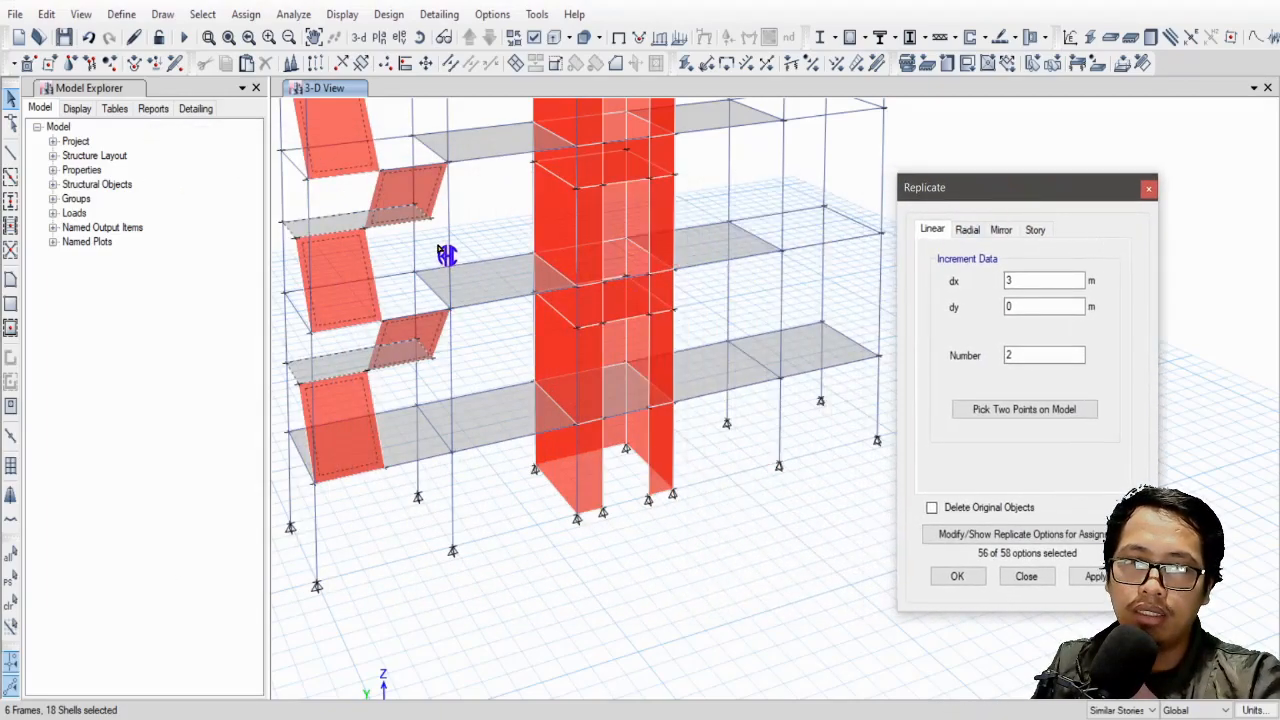
pyautogui.scroll(-3, 446, 255)
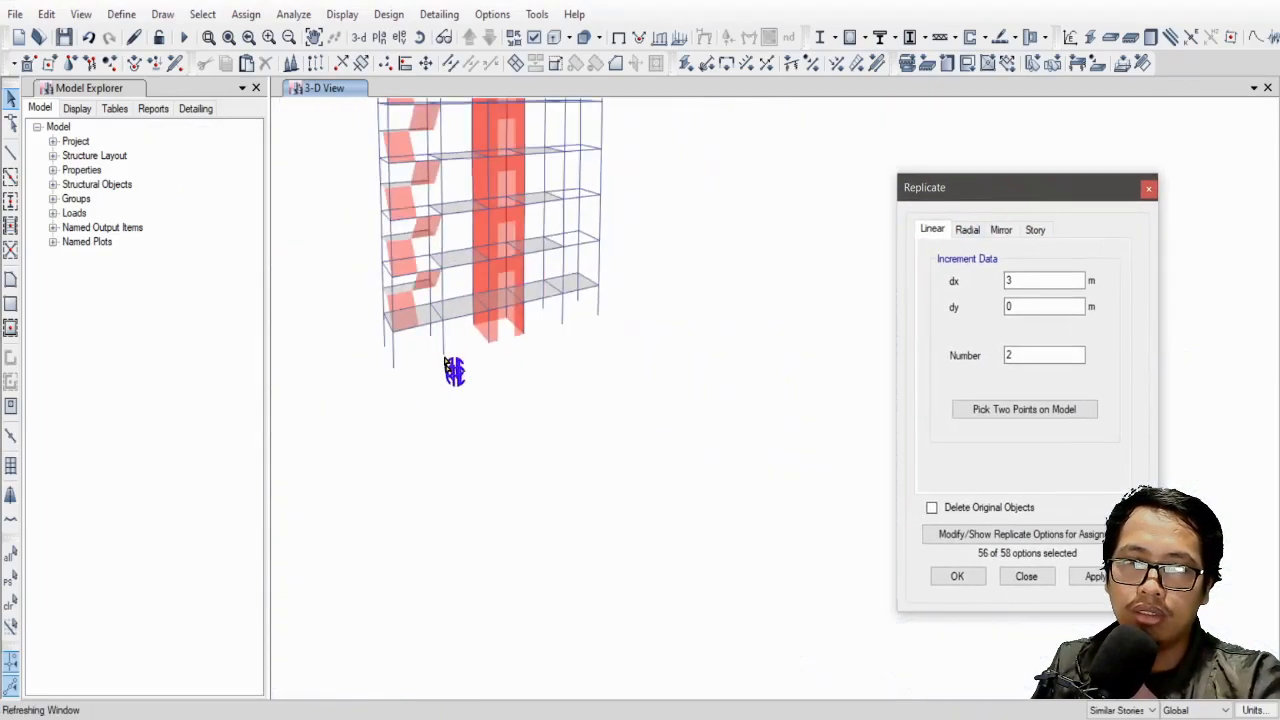
pyautogui.click(1008, 318)
pyautogui.write('11.5')
pyautogui.write('1')
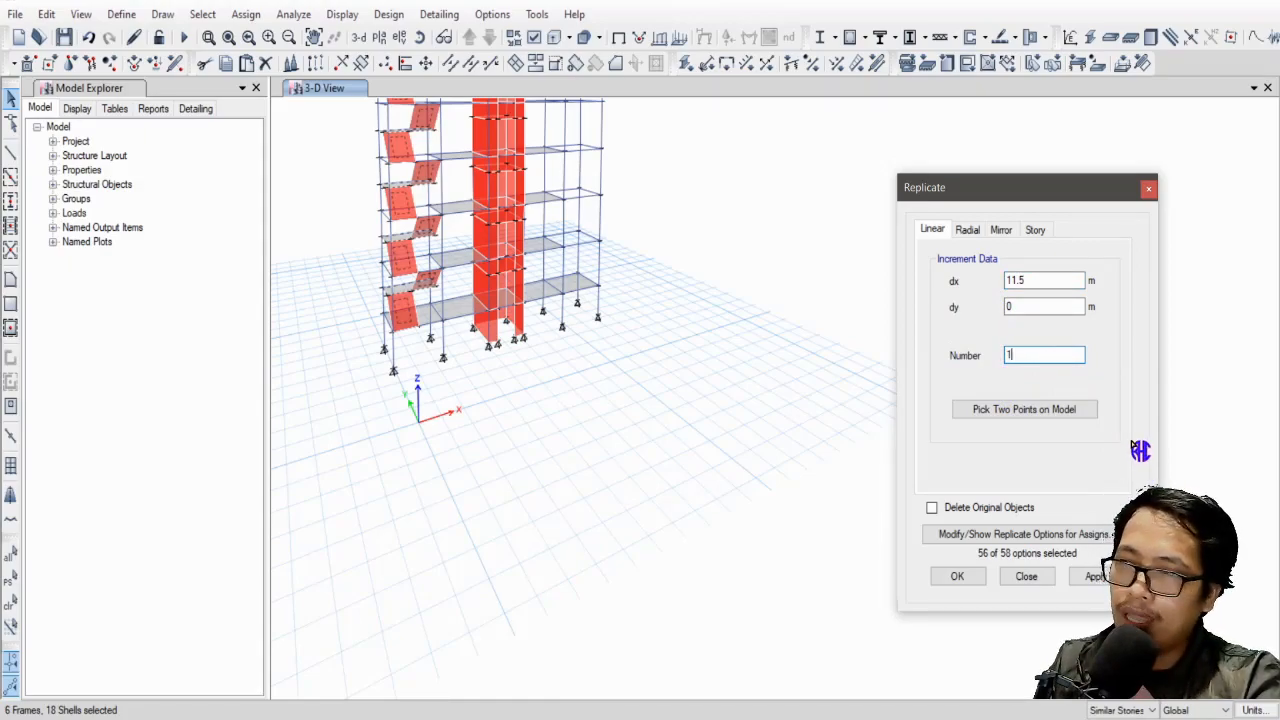
pyautogui.click(1098, 578)
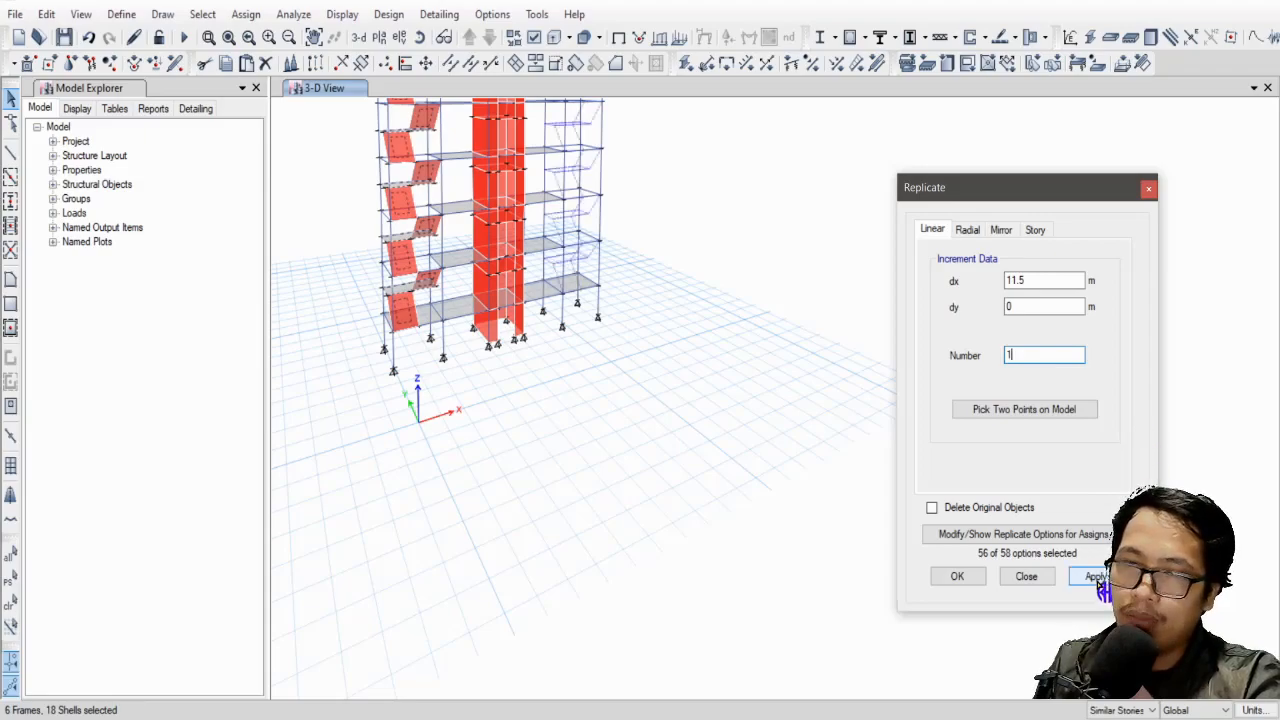
pyautogui.scroll(3, 555, 126)
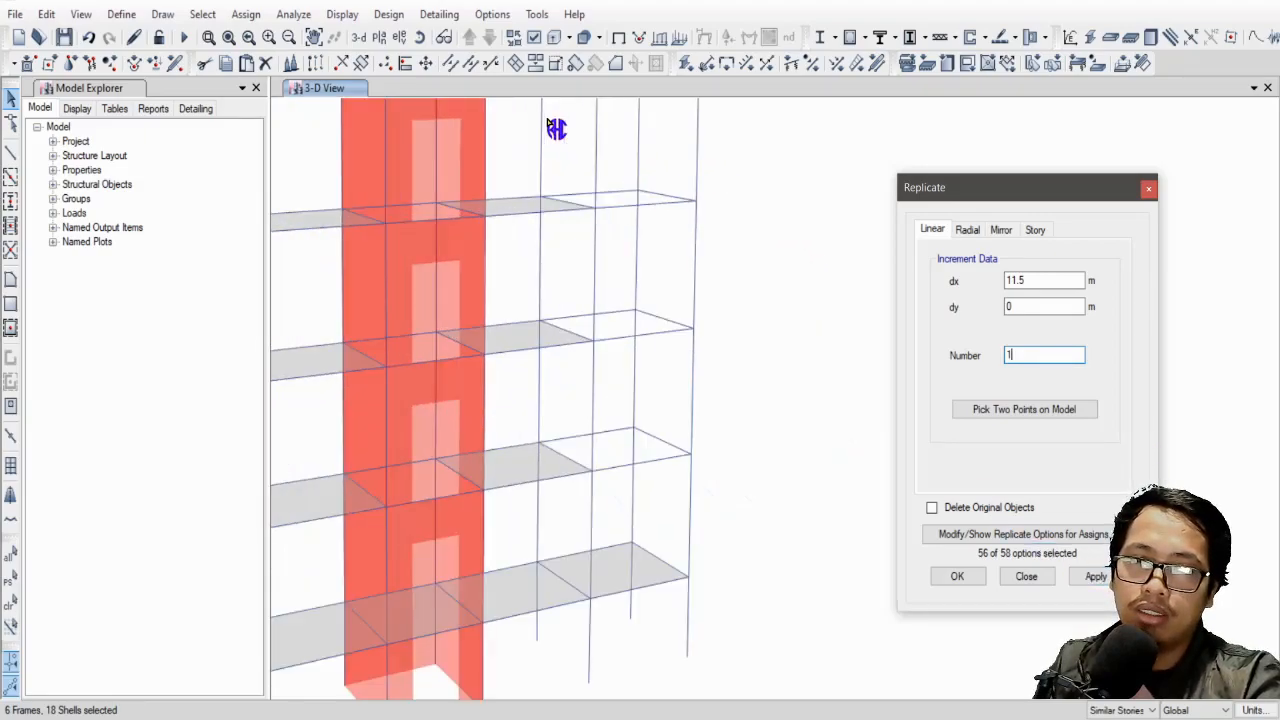
pyautogui.click(1097, 577)
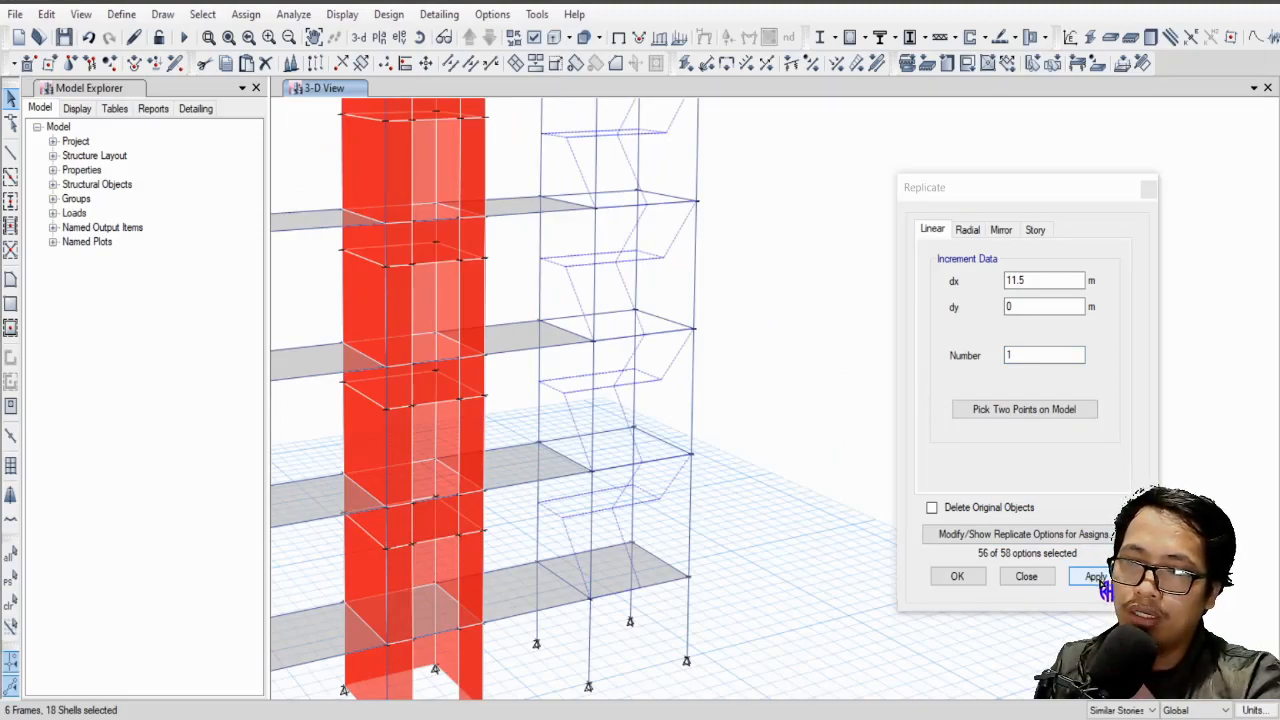
# Apply the replication of the stair slabs and landing beams to the opposite bay, and close the replication settings.
pyautogui.click(1097, 577)
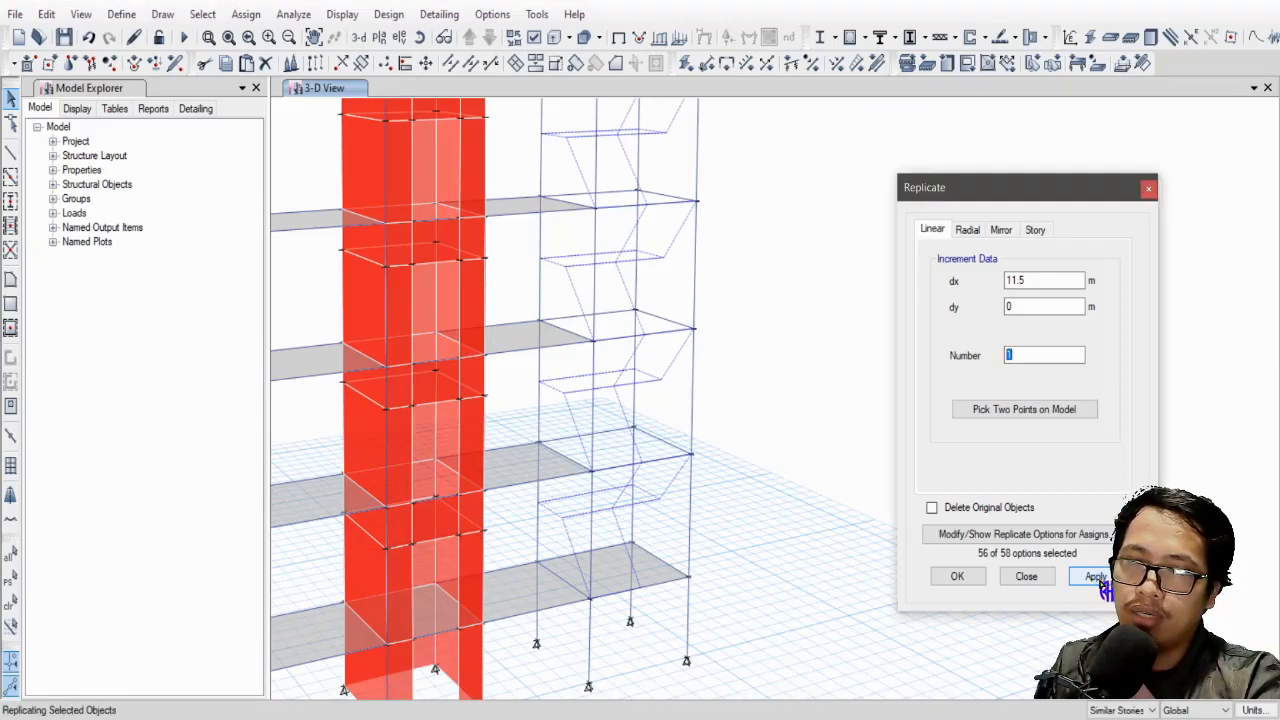
pyautogui.click(957, 577)
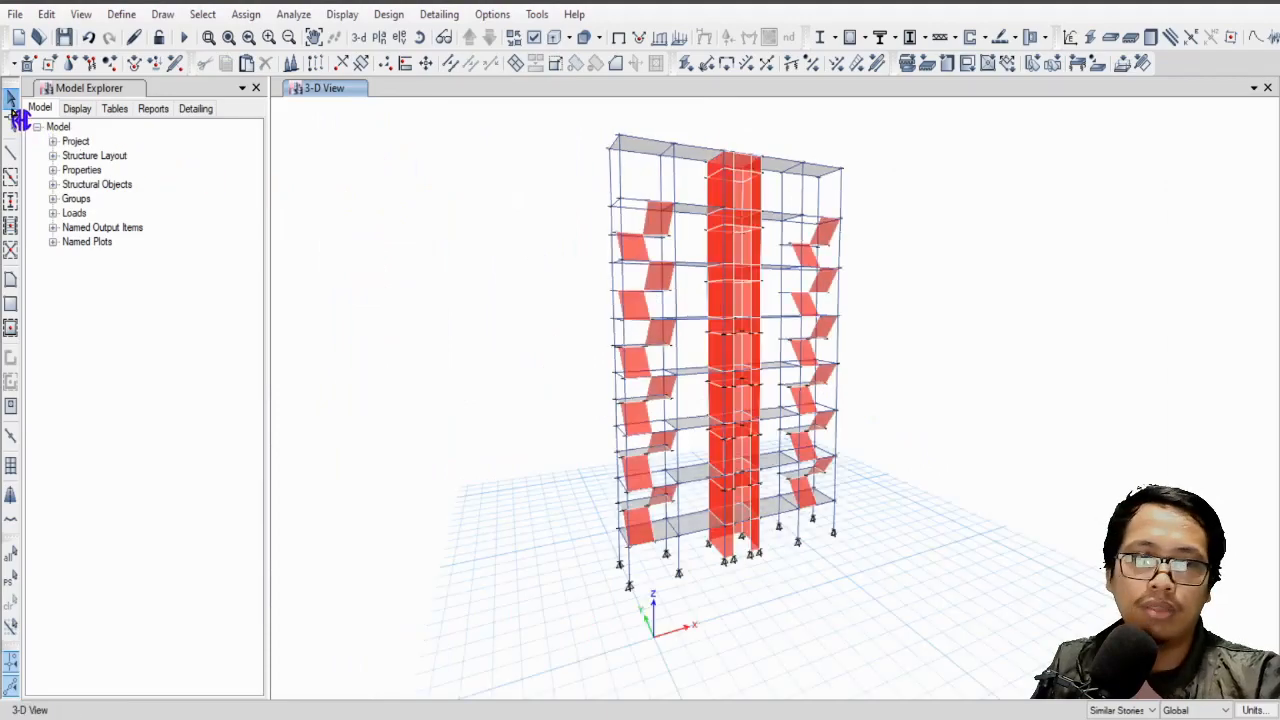
pyautogui.moveTo(897, 454); pyautogui.dragTo(859, 462, button='middle')
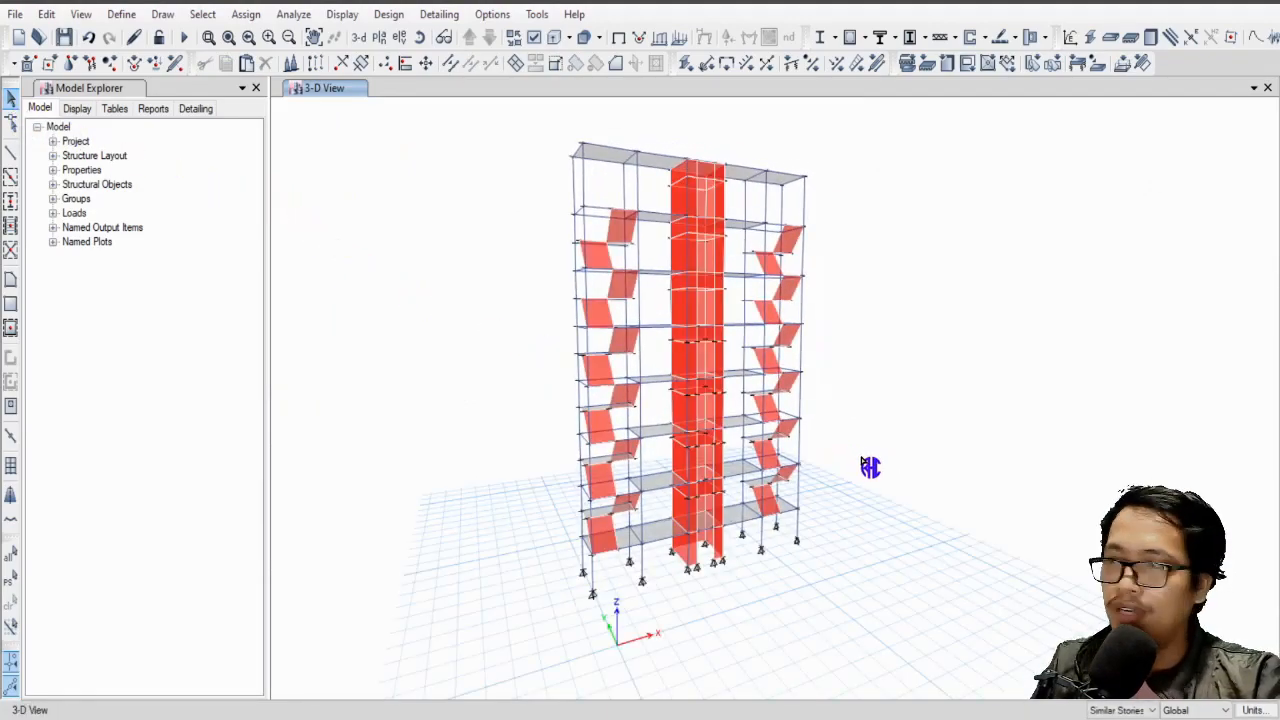
pyautogui.keyDown('shift'); pyautogui.moveTo(875, 470); pyautogui.dragTo(471, 280, button='middle'); pyautogui.keyUp('shift')
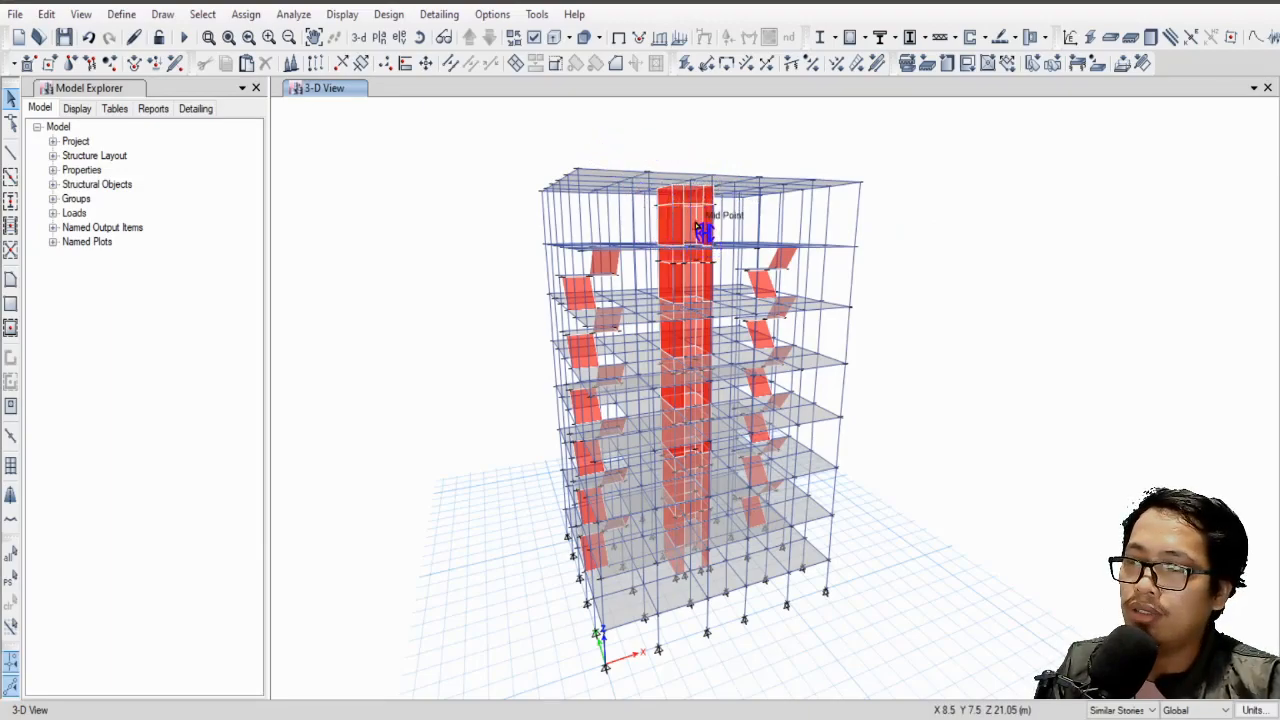
# Inspect the shear wall core and both staircases in the complete building, and save the model.
pyautogui.scroll(3, 695, 218)
pyautogui.scroll(3, 695, 218)
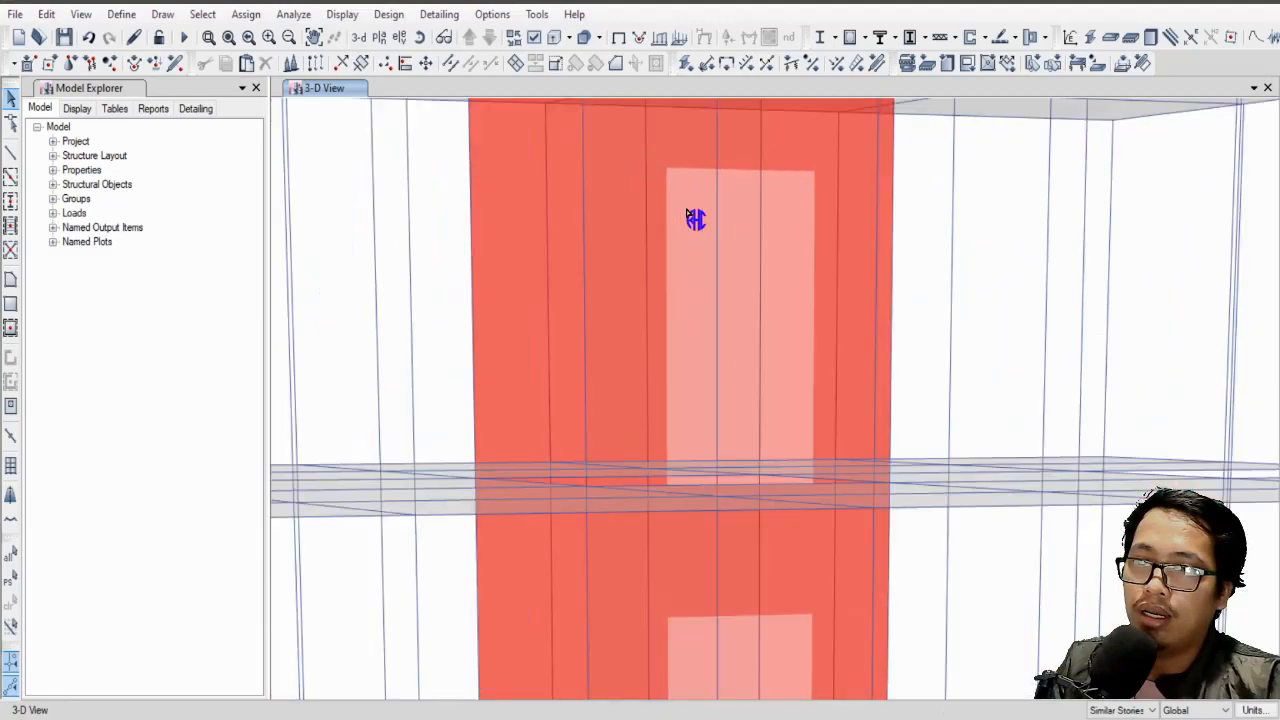
pyautogui.scroll(-5, 733, 275)
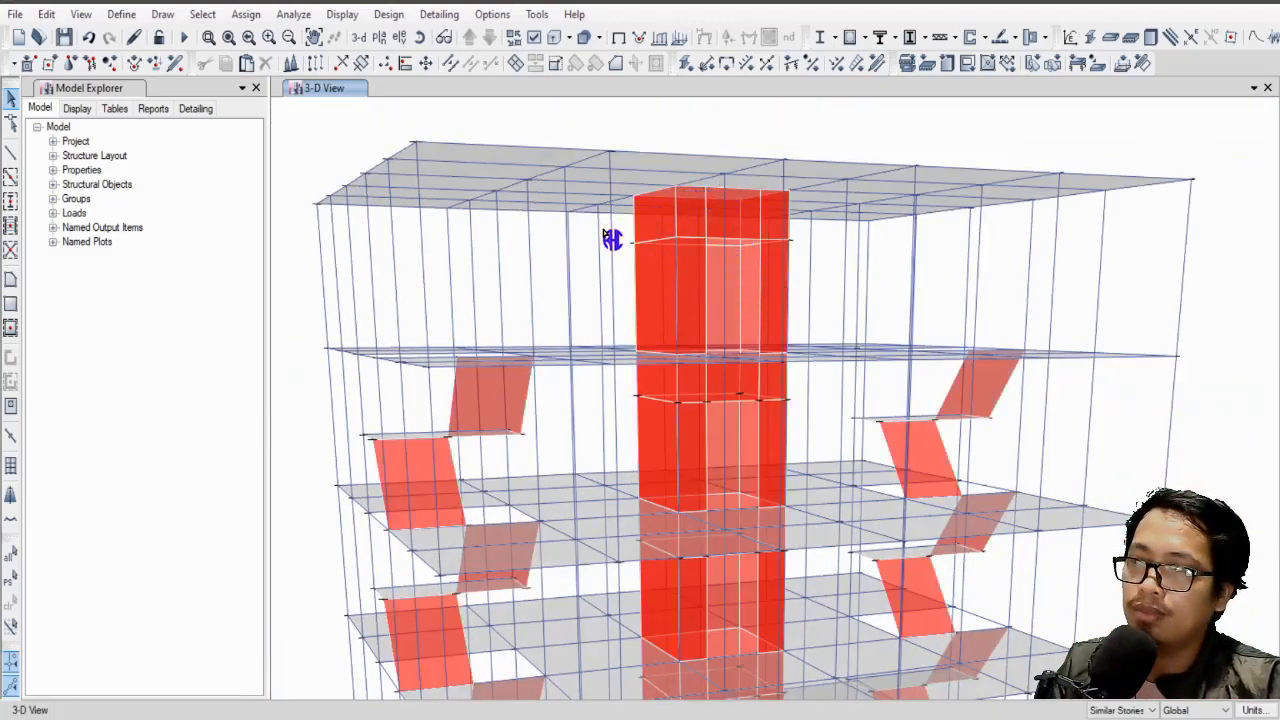
pyautogui.scroll(-3, 612, 238)
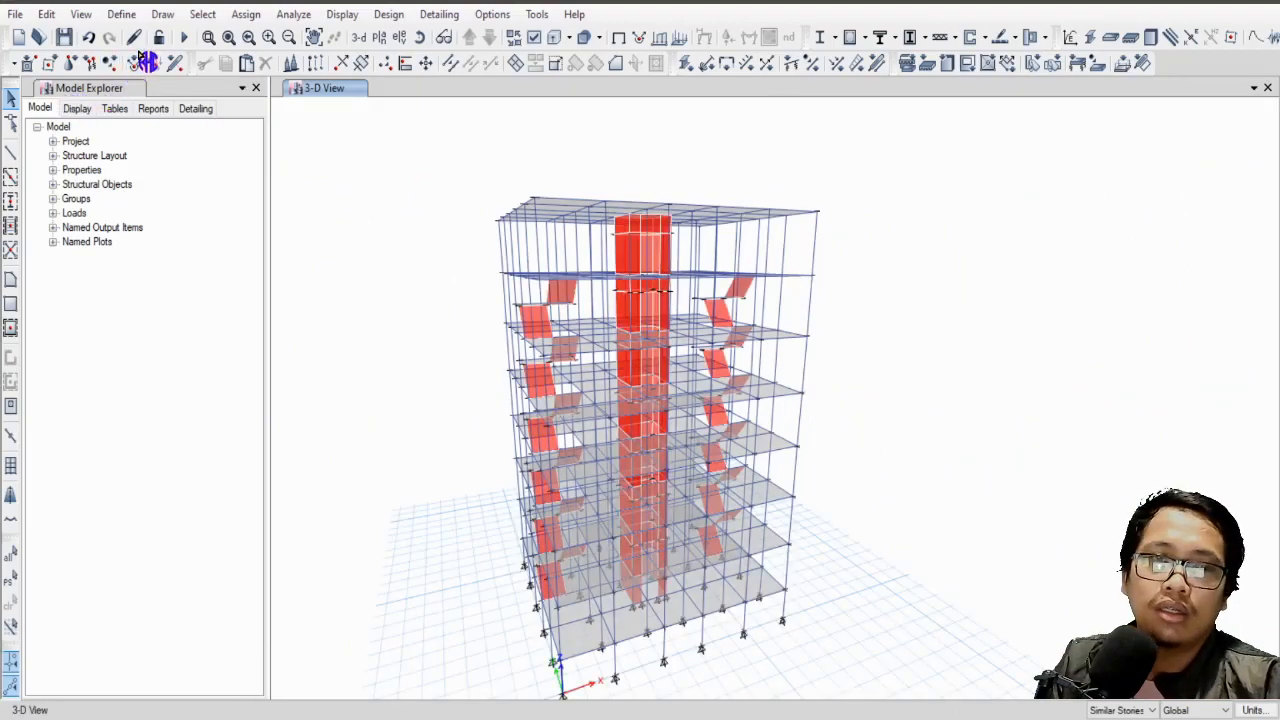
pyautogui.click(64, 37)
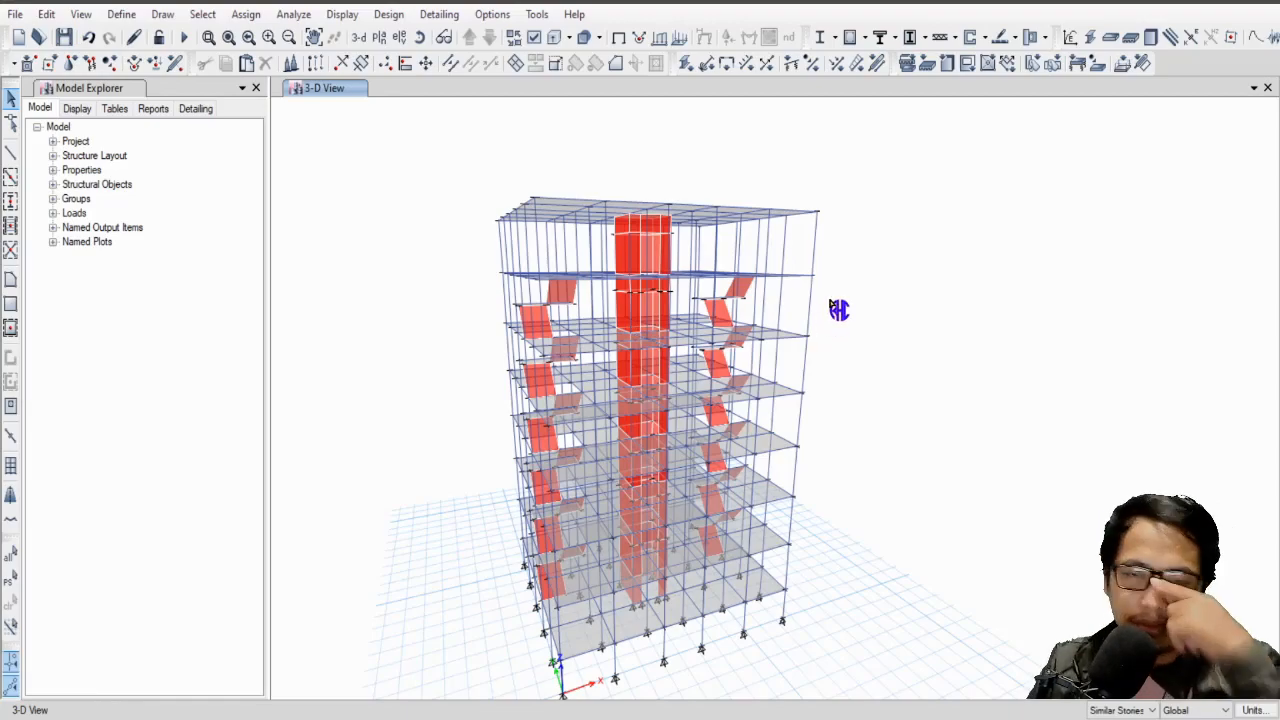
# Open the plan view of story level 2F.
pyautogui.click(381, 40)
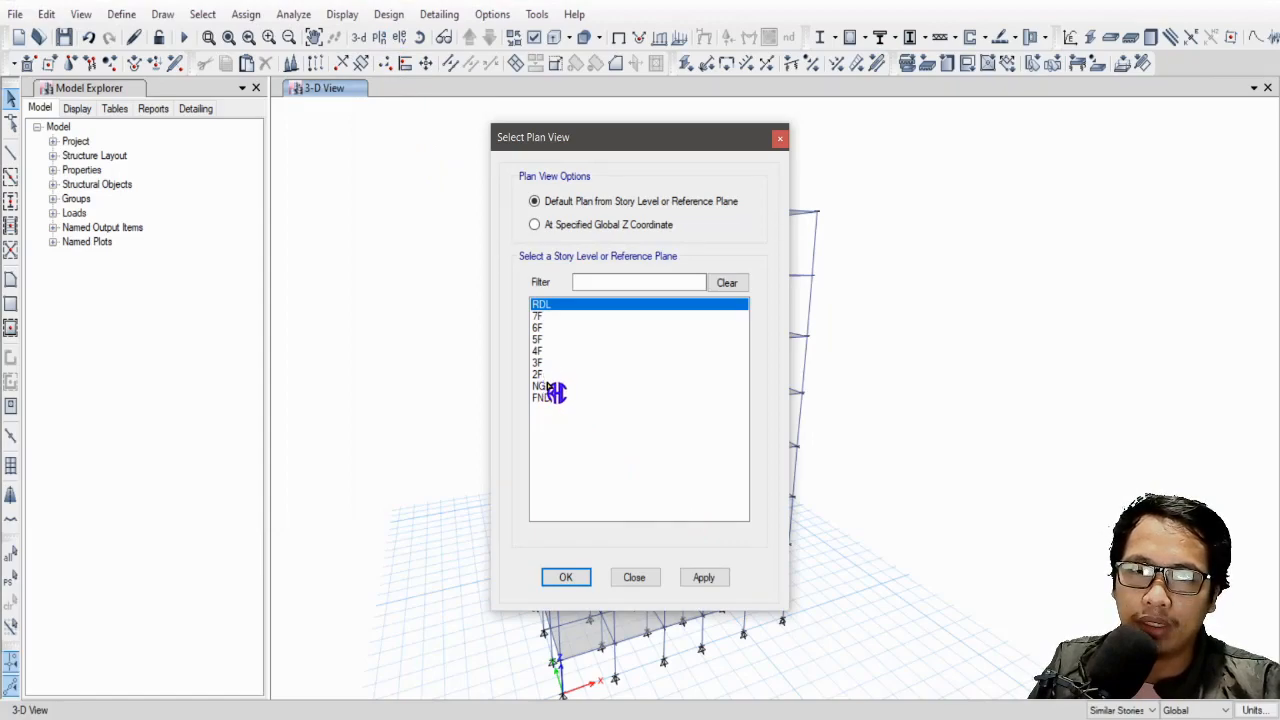
pyautogui.click(545, 375)
pyautogui.click(567, 580)
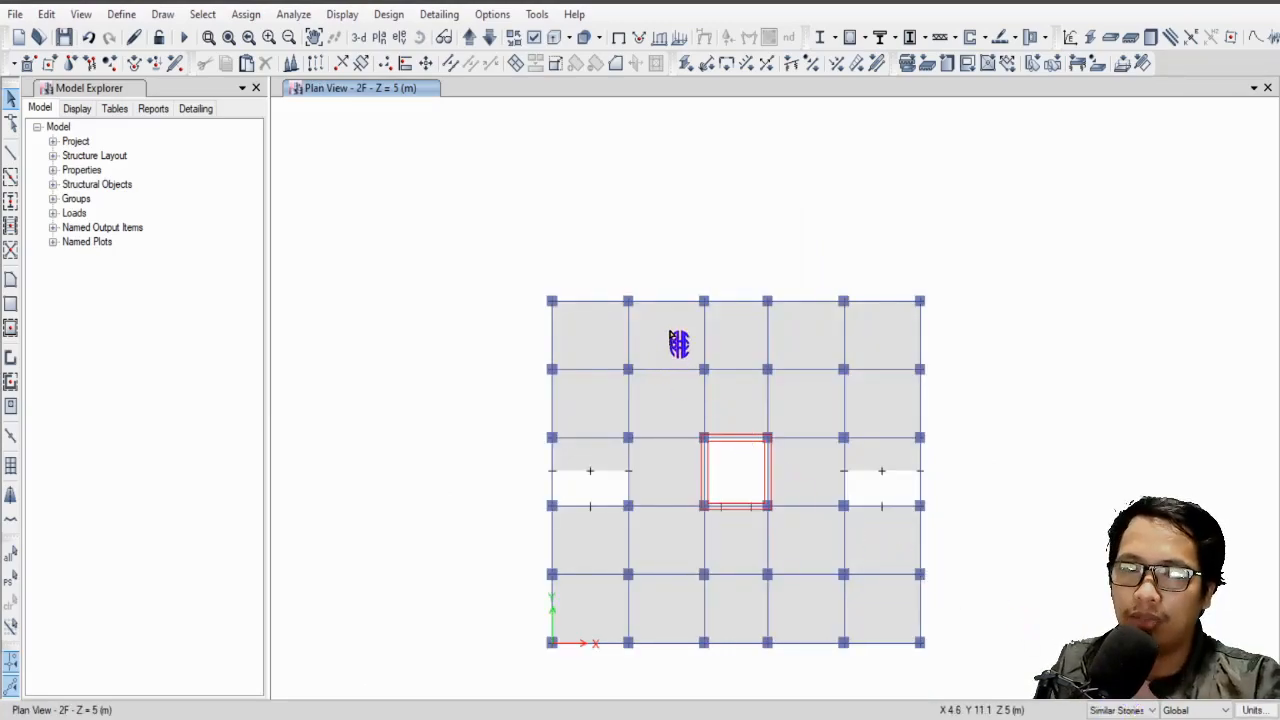
# Select all beams in the model by object type and show only the selected beams.
pyautogui.click(203, 14)
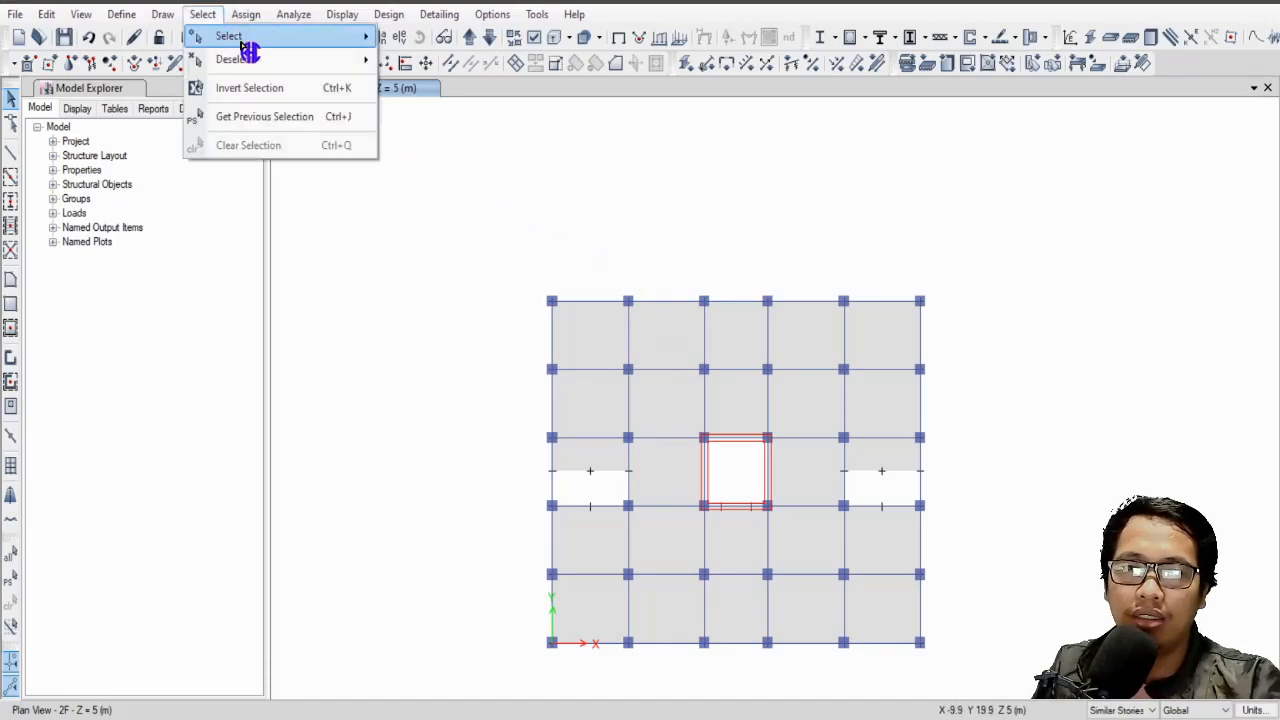
pyautogui.moveTo(240, 38)
pyautogui.click(452, 167)
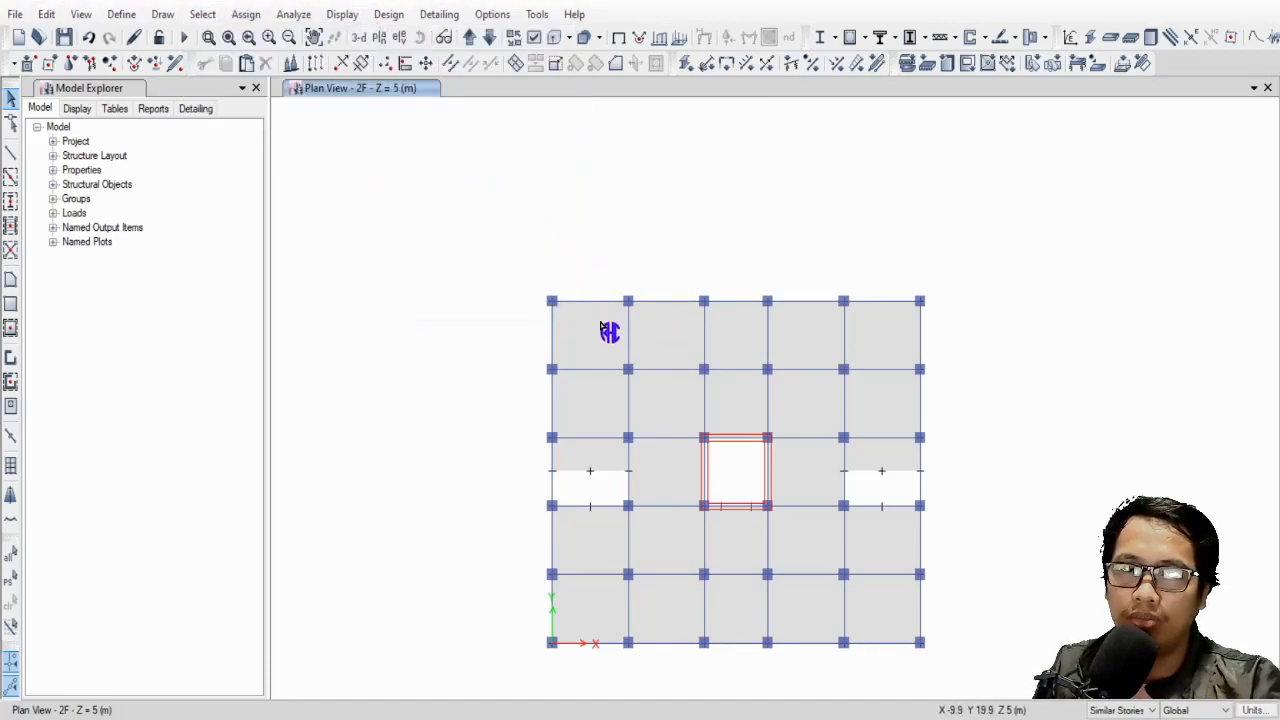
pyautogui.click(555, 248)
pyautogui.click(570, 521)
pyautogui.click(708, 522)
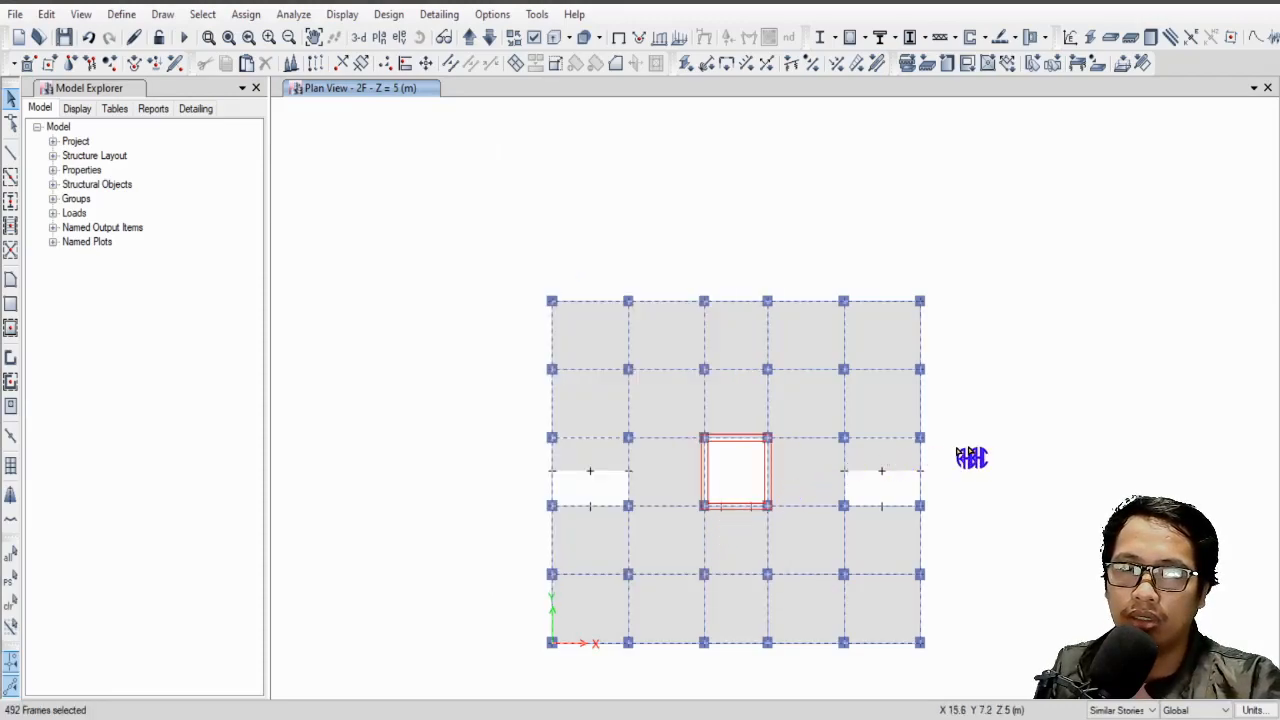
pyautogui.moveTo(966, 457); pyautogui.dragTo(917, 409, button='middle')
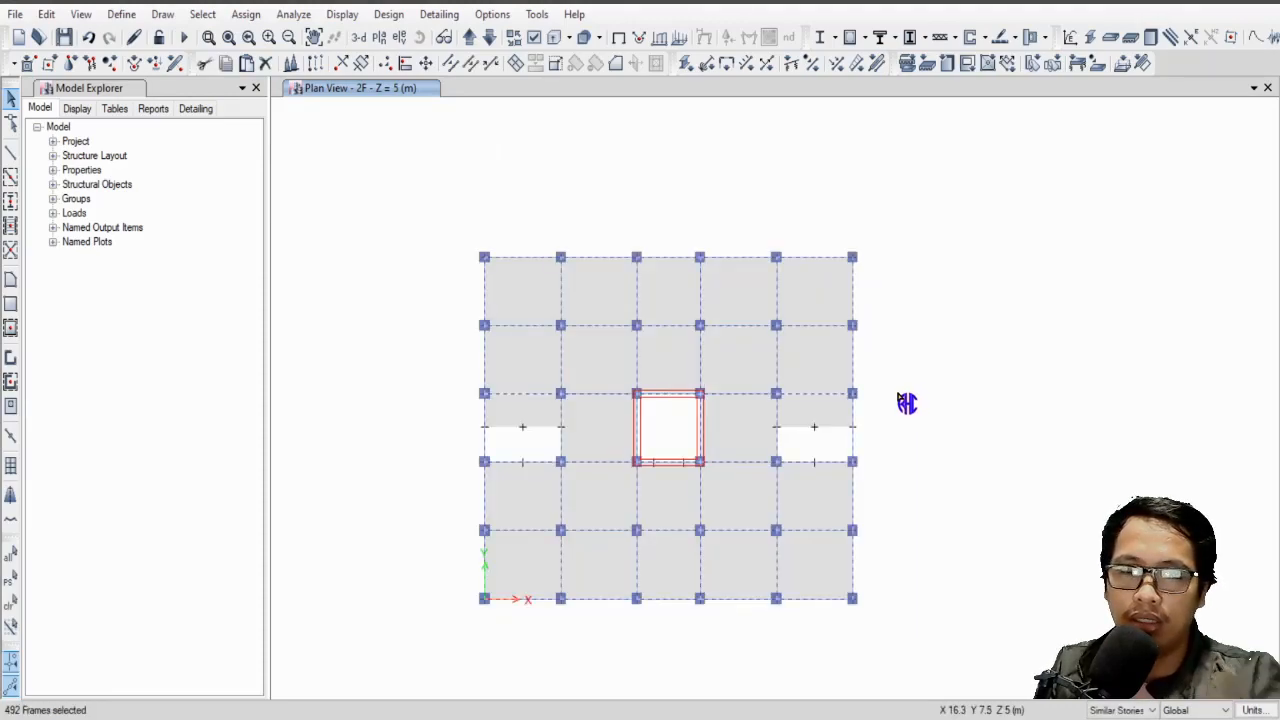
pyautogui.press('Delete')
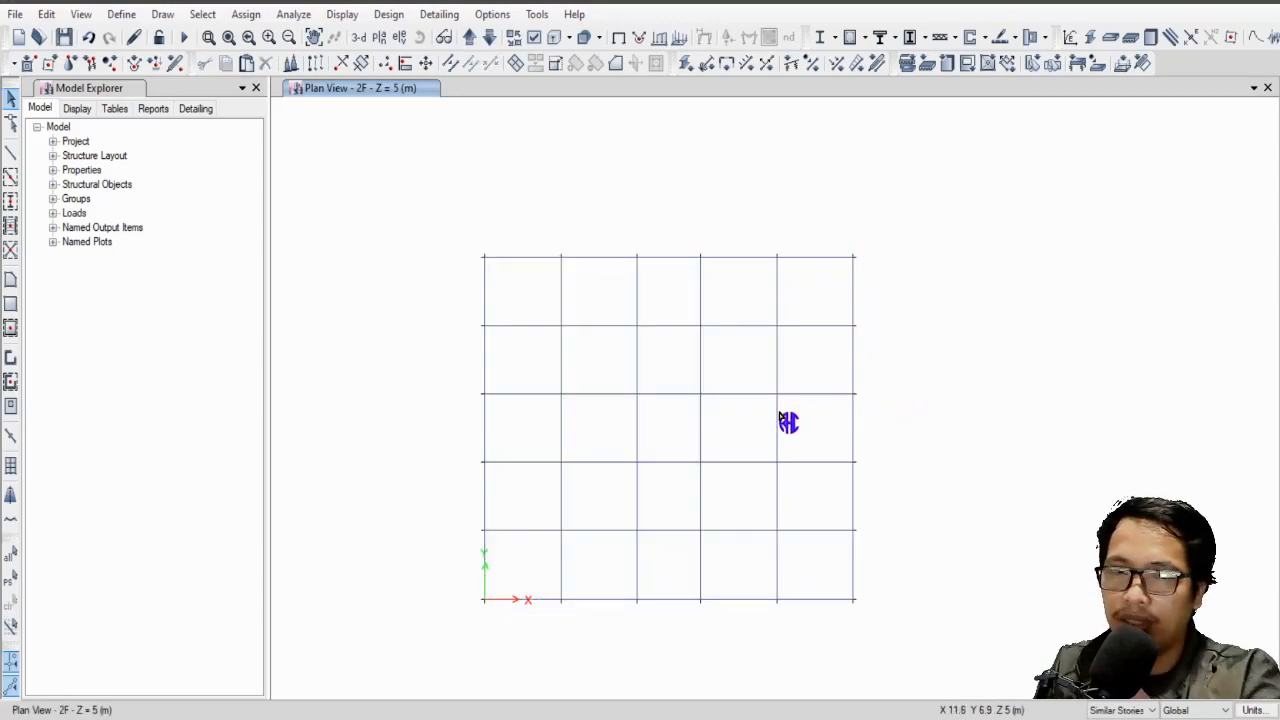
pyautogui.moveTo(786, 420); pyautogui.dragTo(797, 423, button='middle')
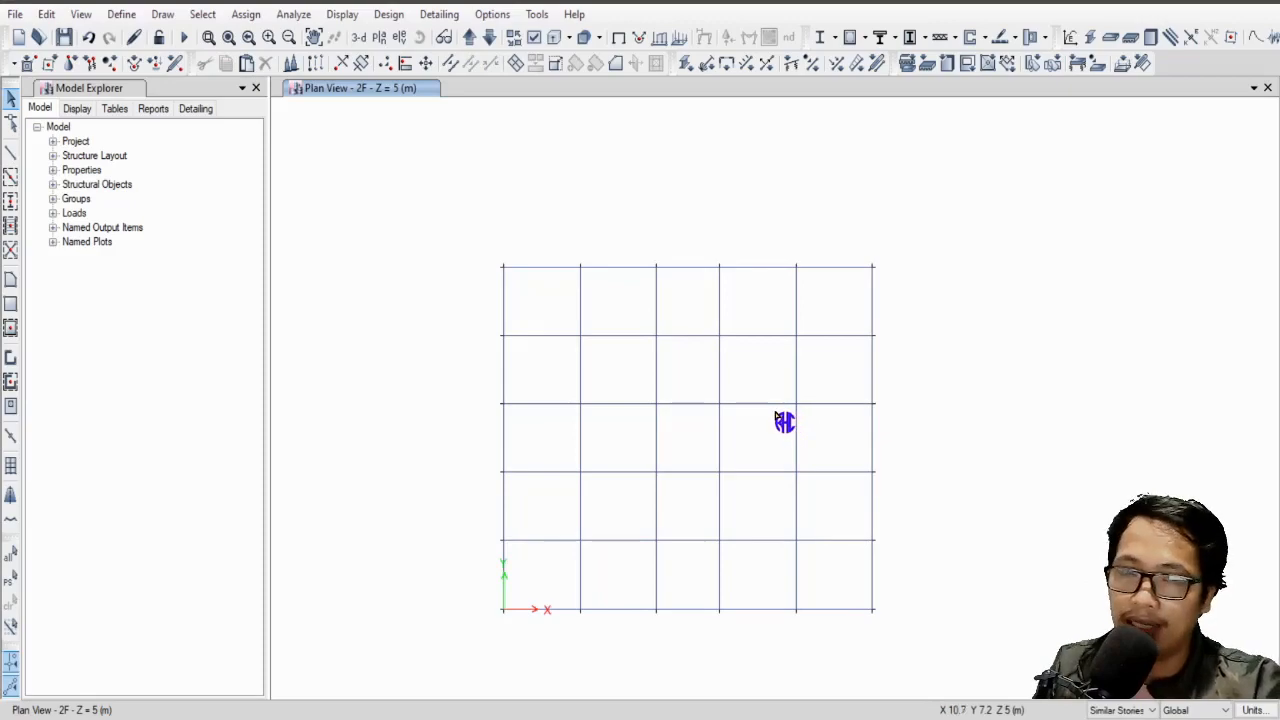
# Select the perimeter beams along all four edges of the 2F plan, including those on similar stories.
pyautogui.moveTo(469, 238); pyautogui.dragTo(905, 295)
pyautogui.moveTo(853, 238); pyautogui.dragTo(926, 632)
pyautogui.moveTo(448, 592); pyautogui.dragTo(915, 640)
pyautogui.moveTo(473, 238); pyautogui.dragTo(524, 678)
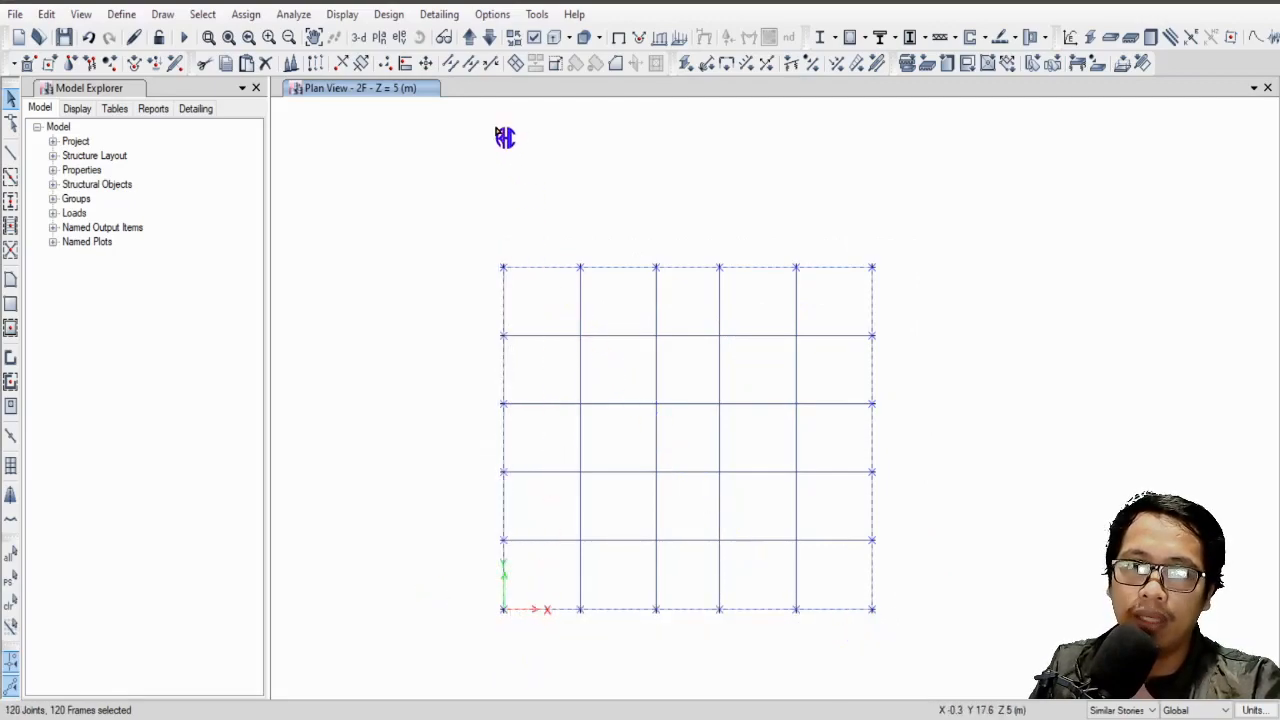
# Check which perimeter beams are selected in the 3-D view, and return to the 2F plan view.
pyautogui.click(358, 41)
pyautogui.keyDown('shift'); pyautogui.moveTo(820, 521); pyautogui.dragTo(685, 316, button='middle'); pyautogui.keyUp('shift')
pyautogui.scroll(3, 674, 309)
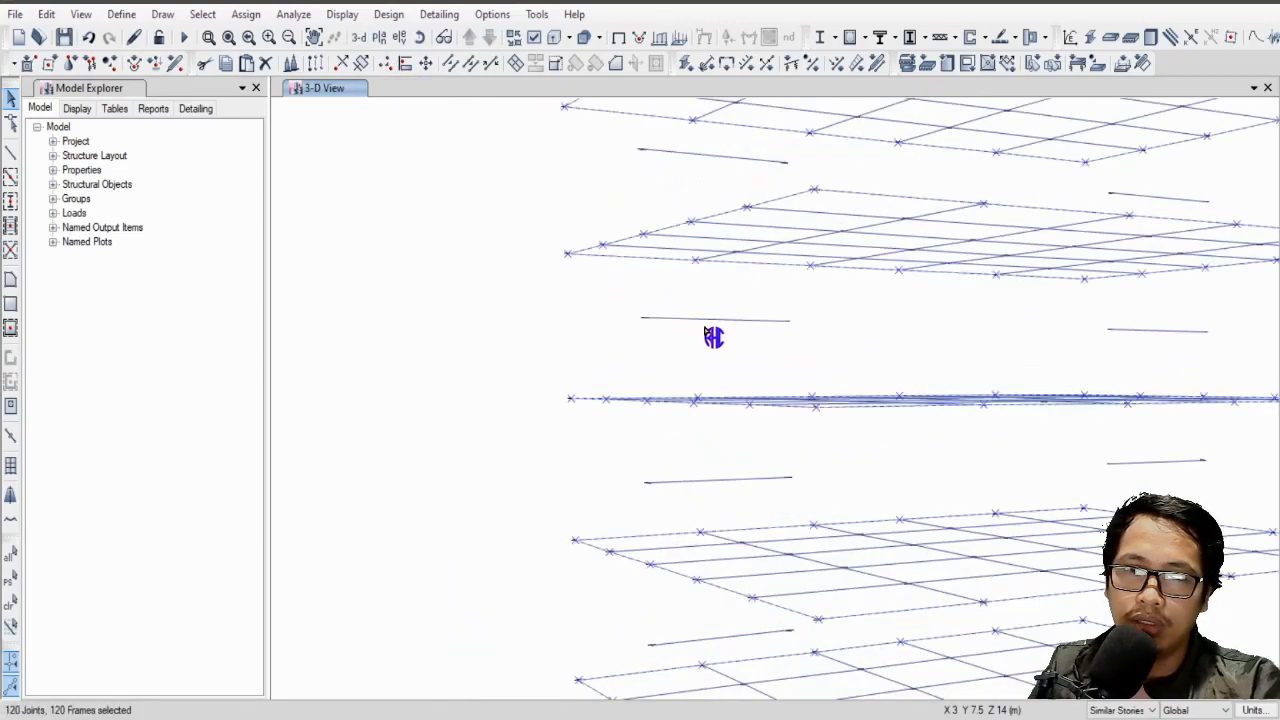
pyautogui.click(380, 37)
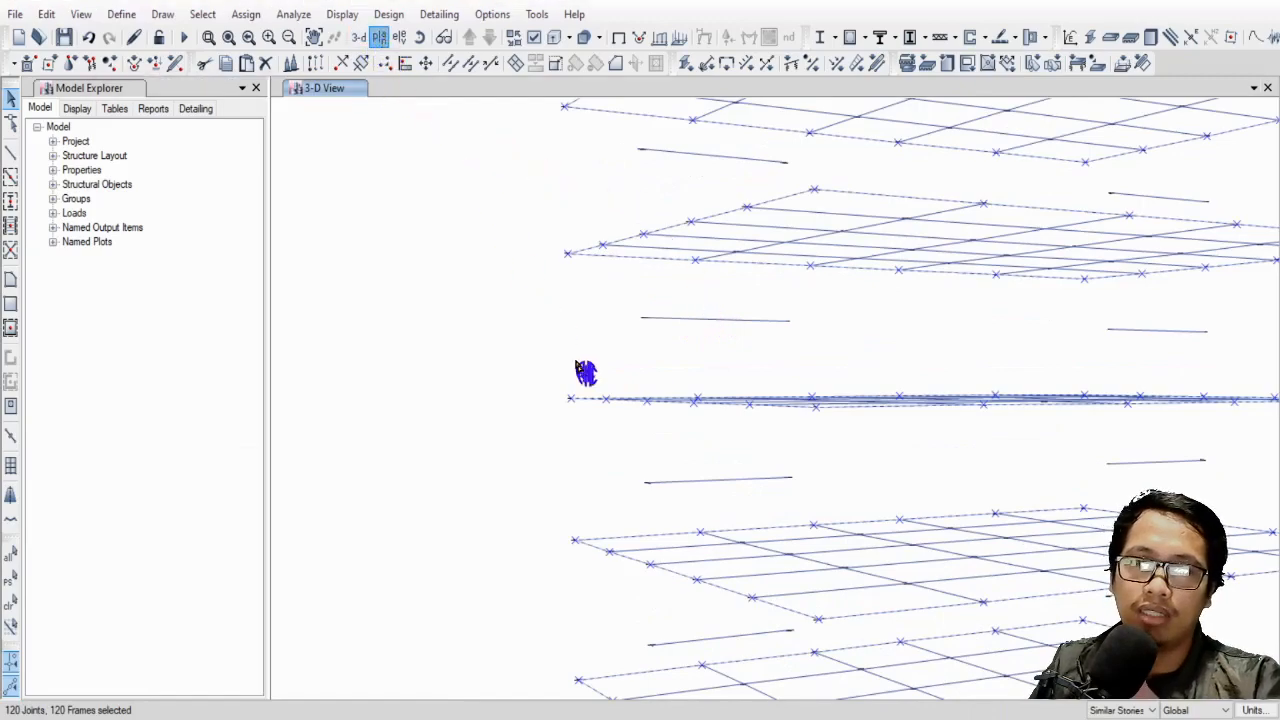
pyautogui.click(545, 374)
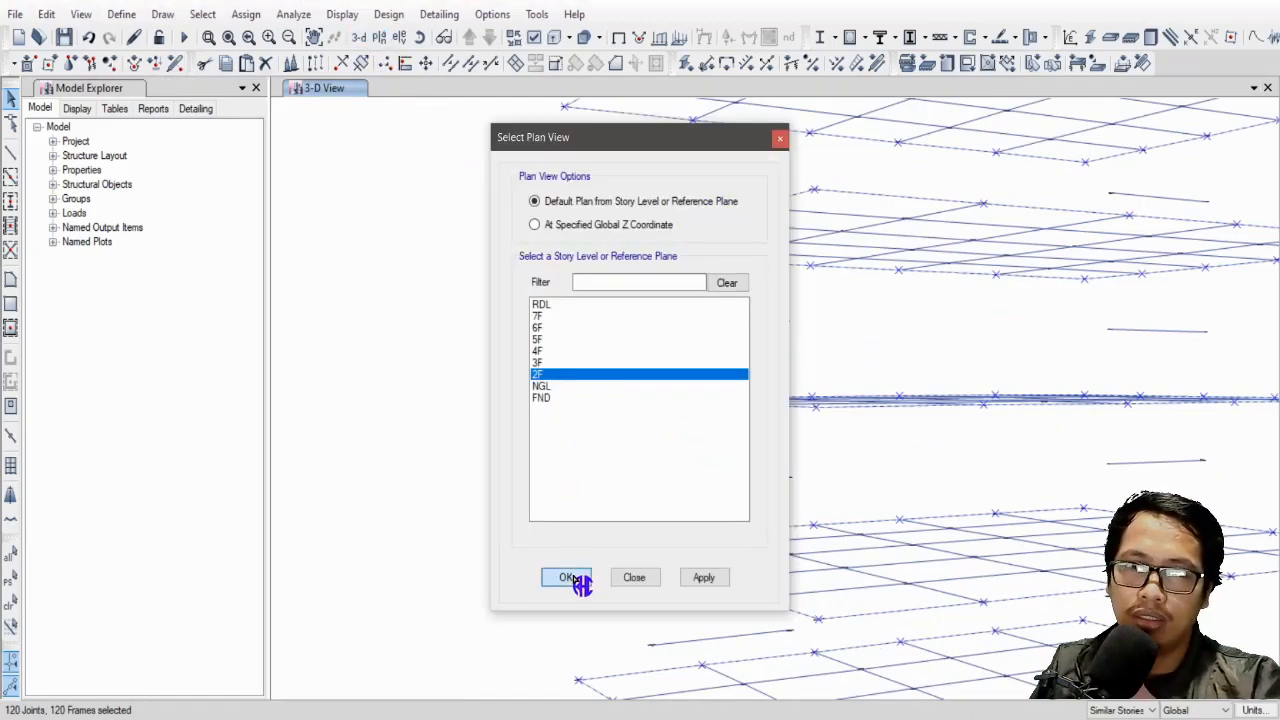
pyautogui.click(566, 577)
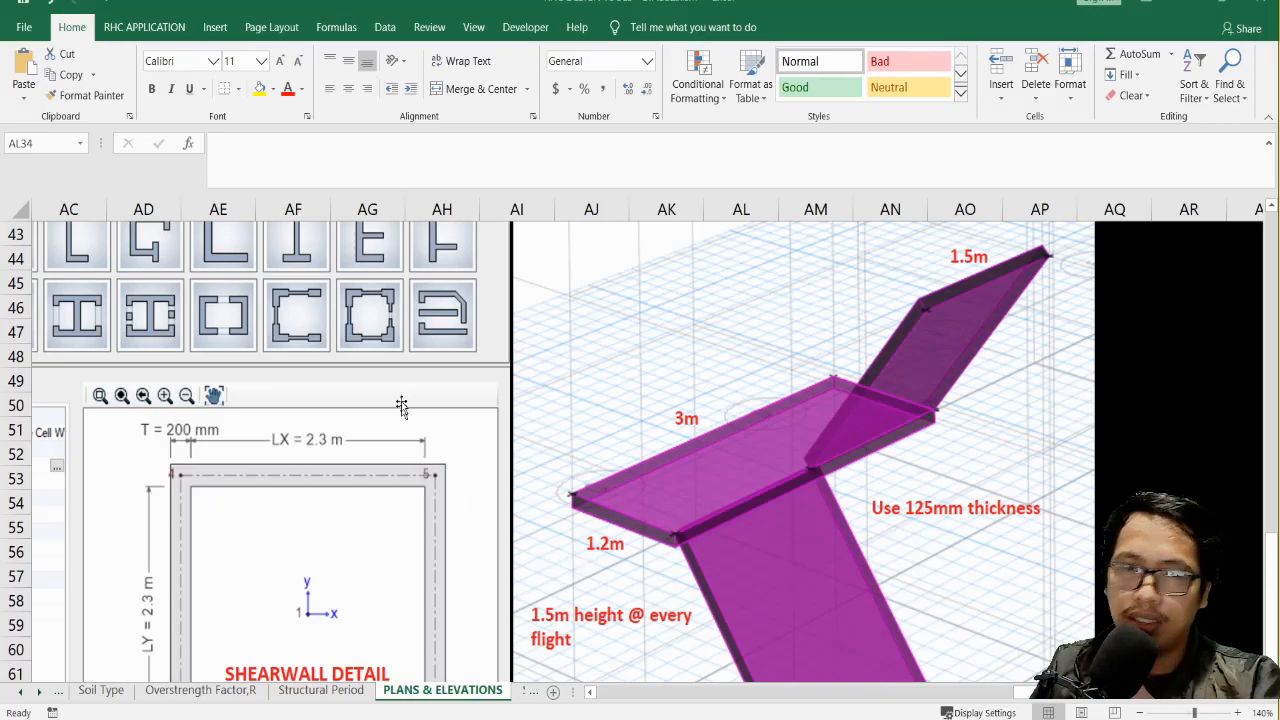
# Switch to the Excel design workbook, look up the superimposed dead loads on the HOME sheet, and return to ETABS.
pyautogui.scroll(8, 278, 320)
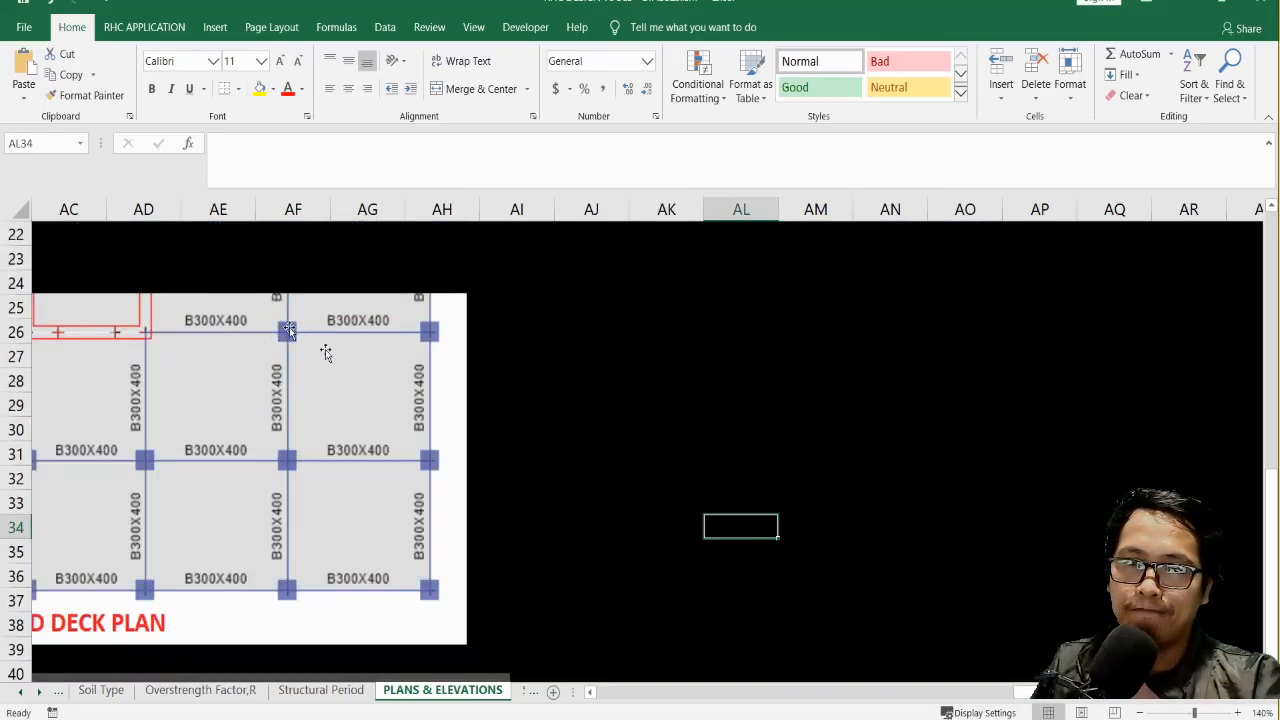
pyautogui.moveTo(1019, 696); pyautogui.dragTo(541, 664)
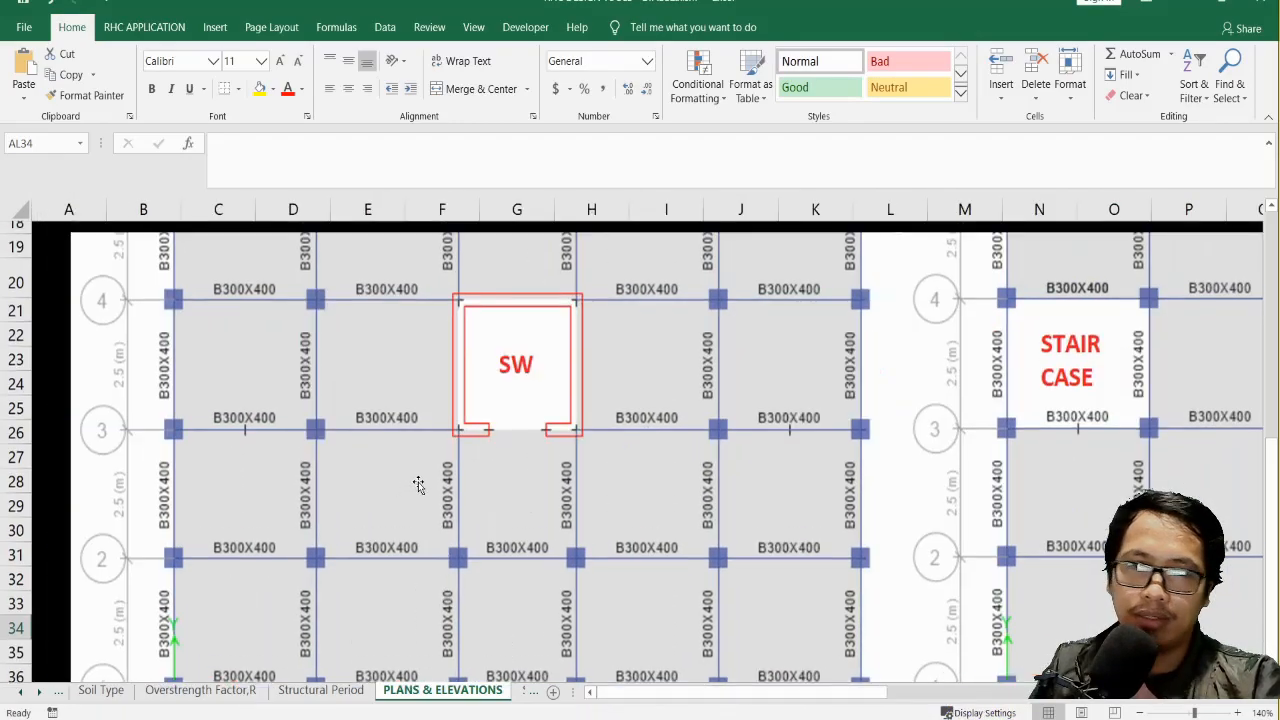
pyautogui.scroll(6, 423, 486)
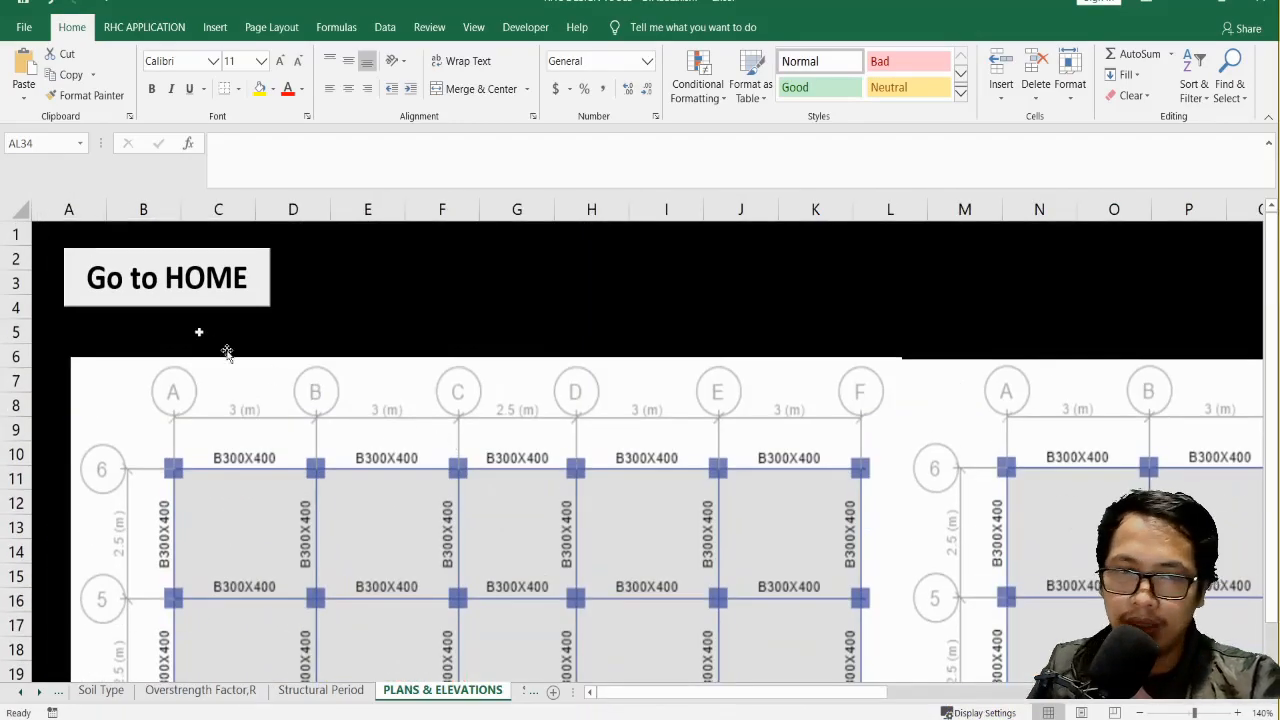
pyautogui.click(150, 282)
pyautogui.scroll(-1, 337, 407)
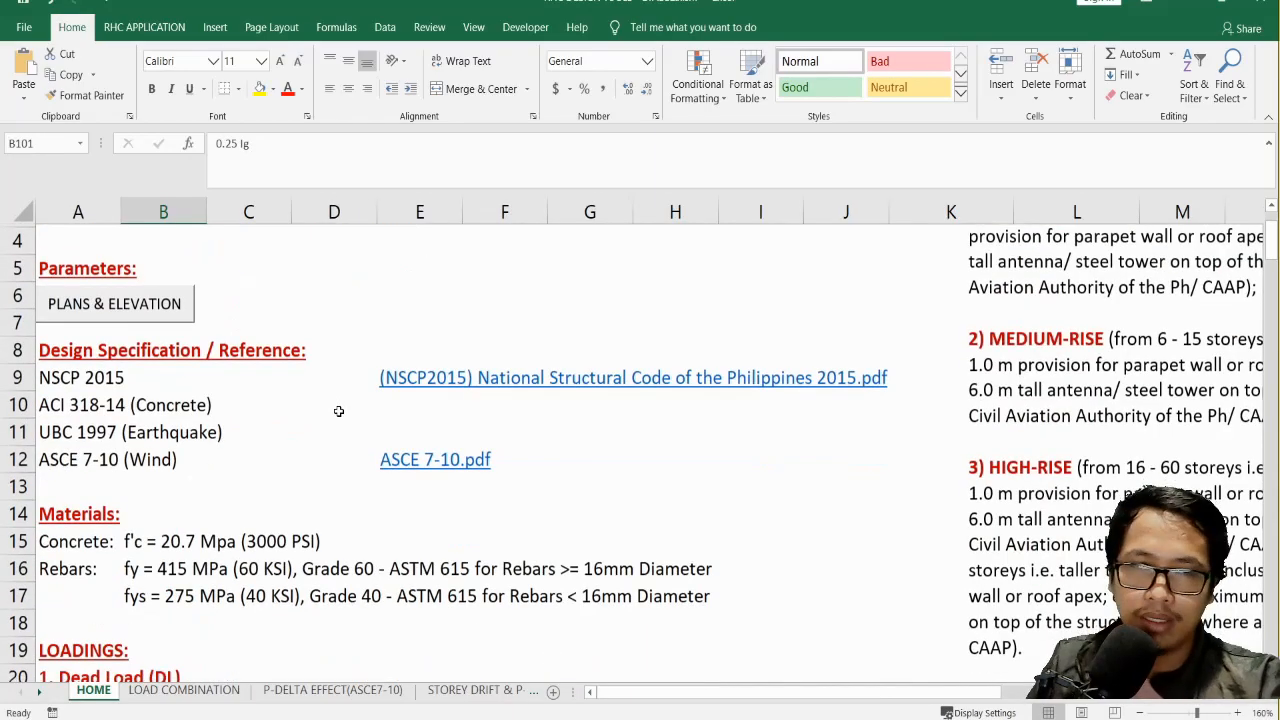
pyautogui.scroll(-6, 339, 411)
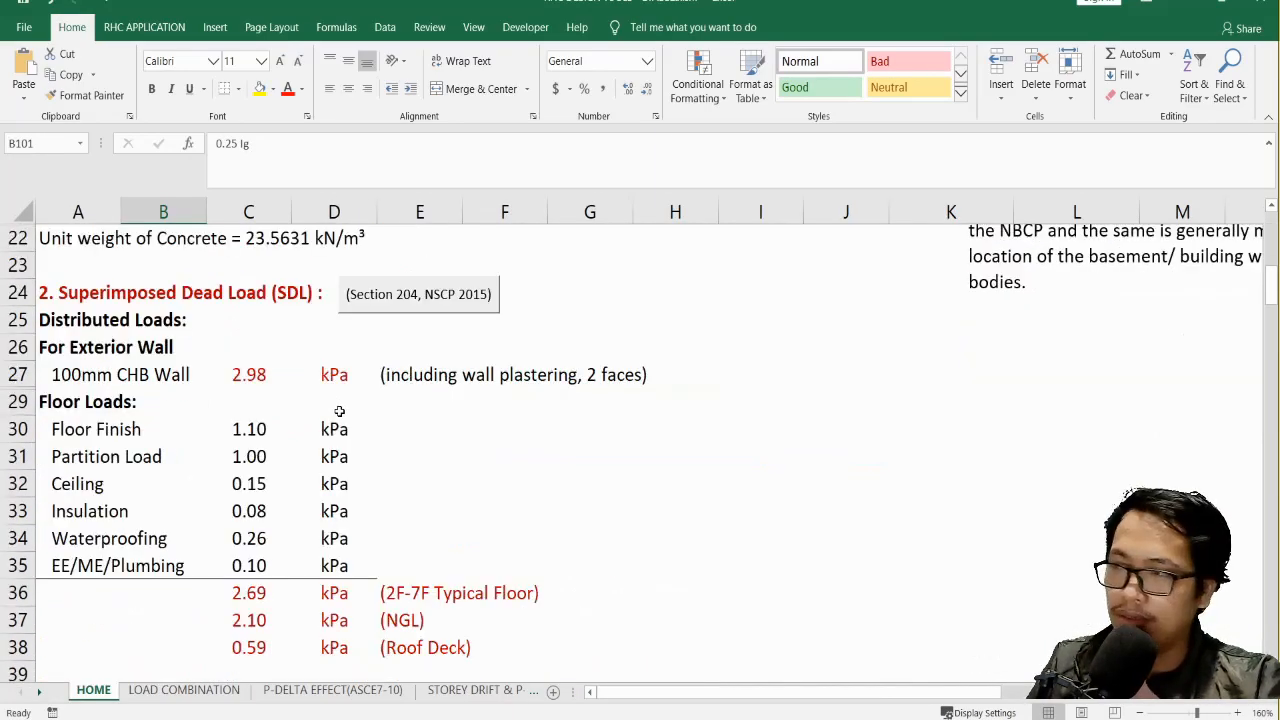
pyautogui.scroll(-6, 339, 411)
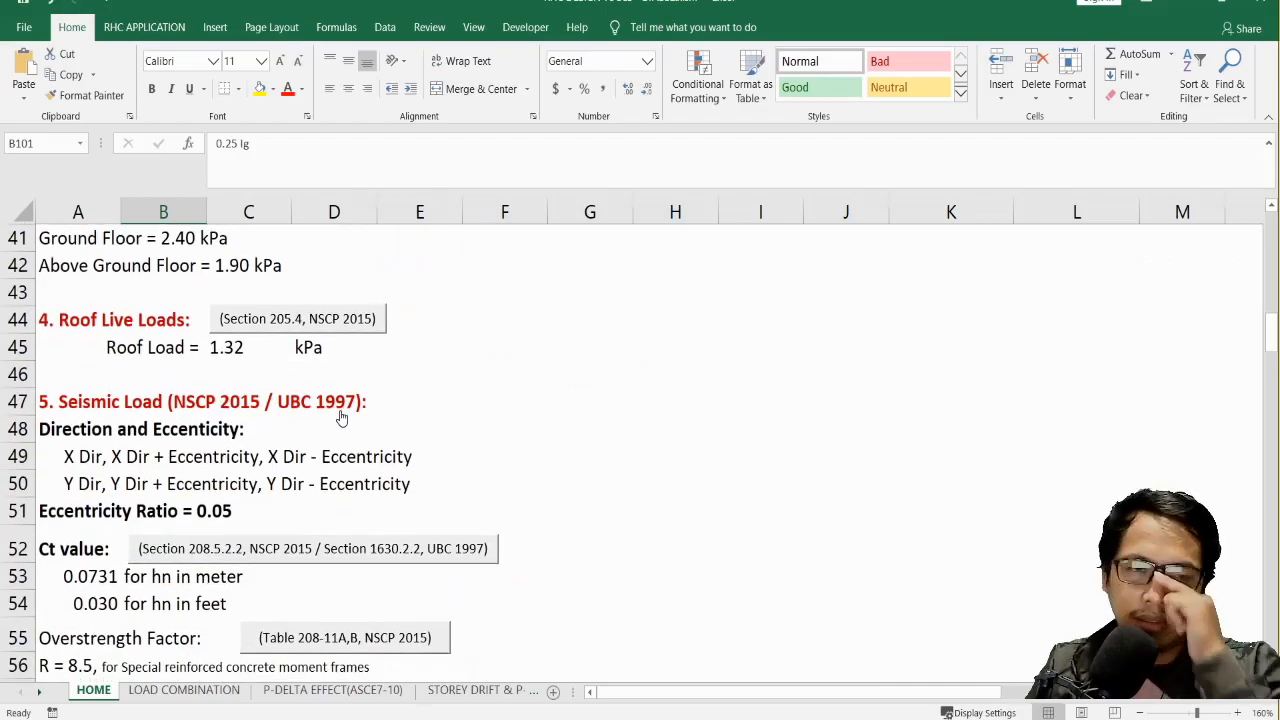
pyautogui.scroll(7, 340, 417)
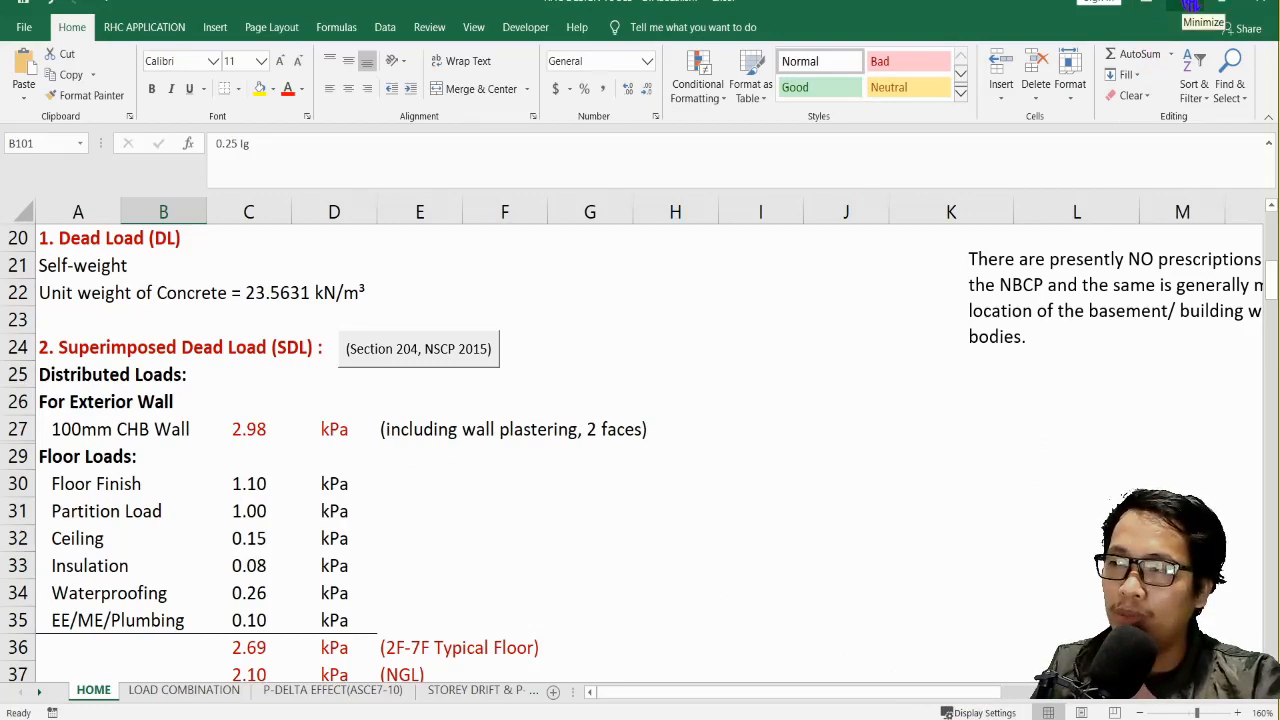
pyautogui.click(1190, 5)
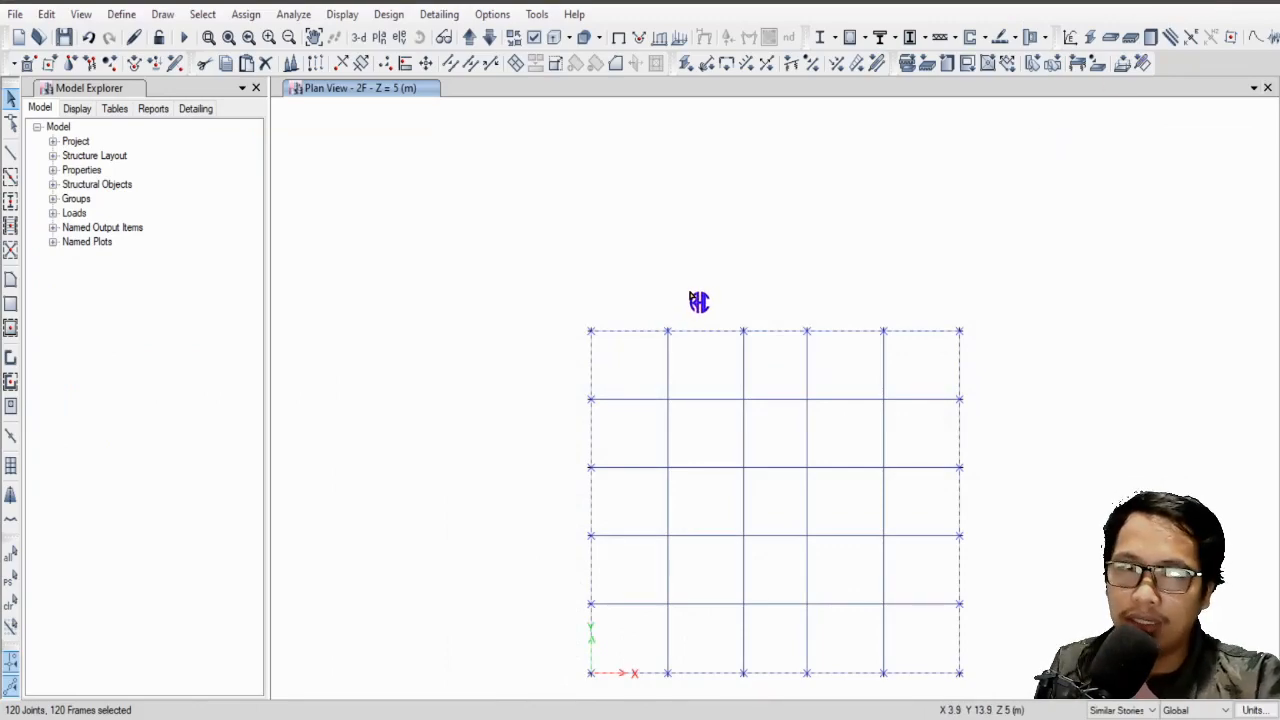
# Check the selected beams story by story in the elevation view of grid A, and return to the 2F plan view.
pyautogui.click(399, 37)
pyautogui.click(565, 585)
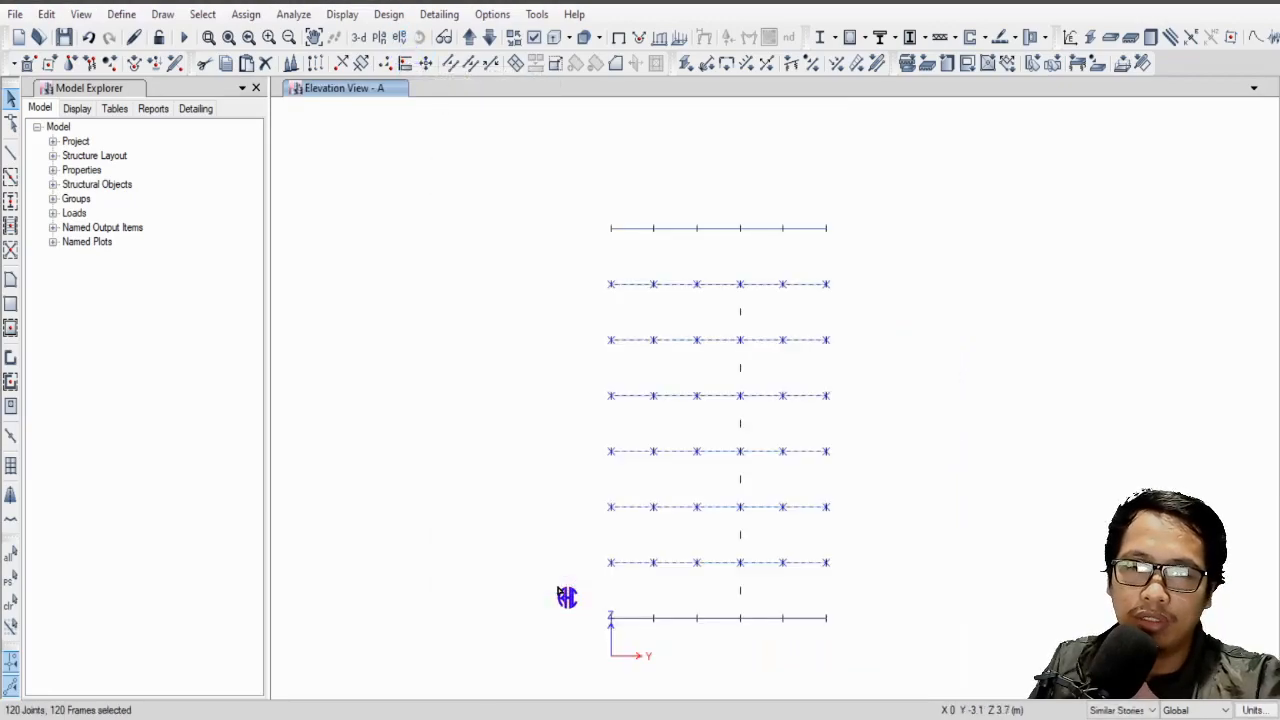
pyautogui.scroll(3, 778, 623)
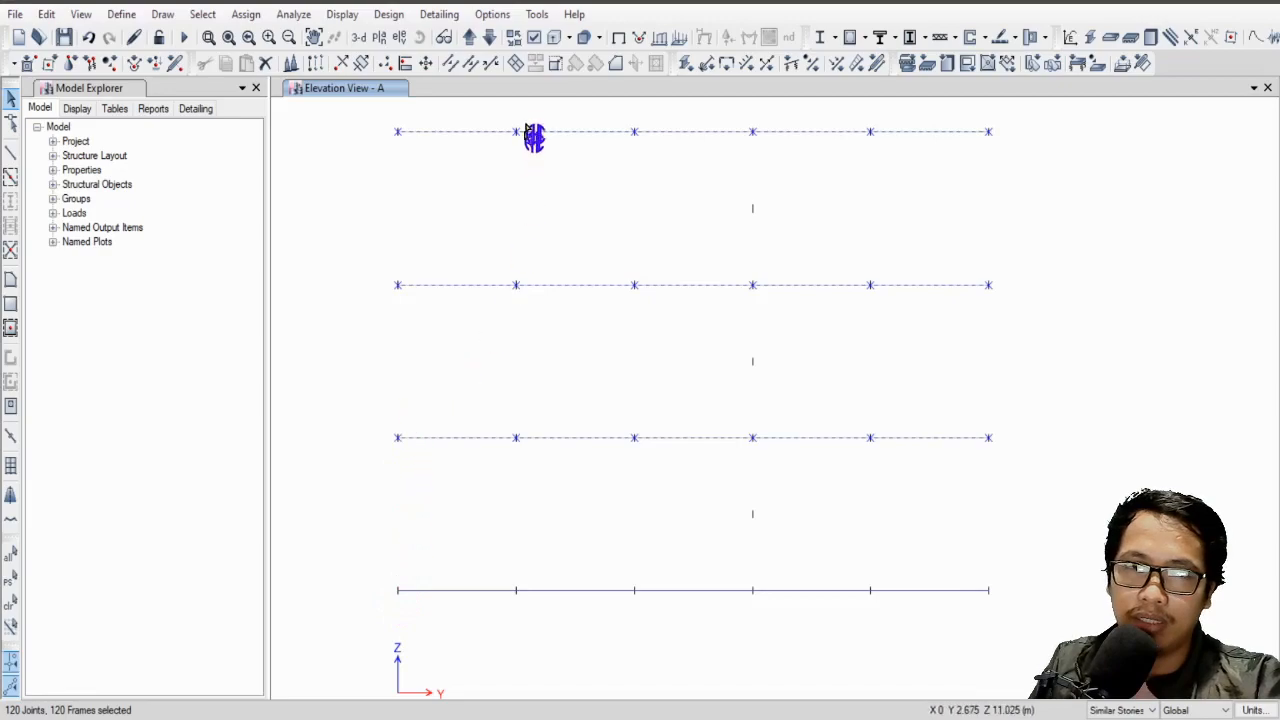
pyautogui.click(381, 38)
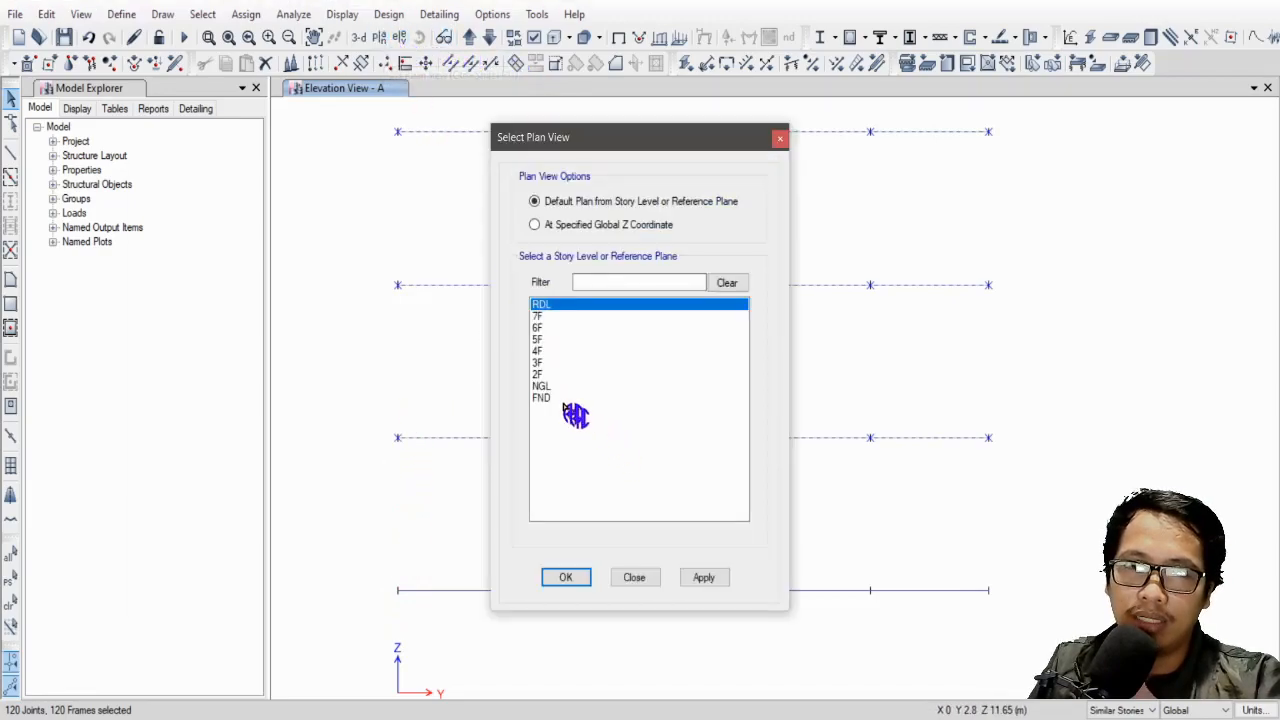
pyautogui.click(540, 374)
pyautogui.click(576, 577)
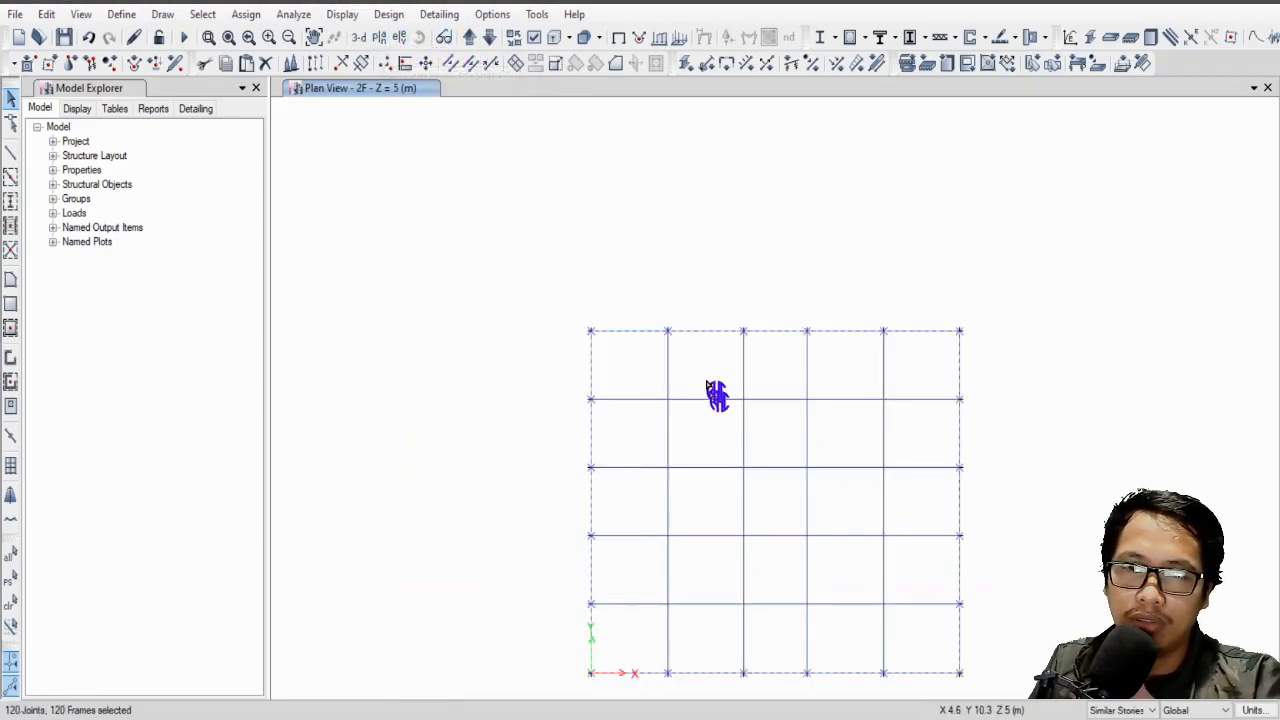
pyautogui.moveTo(754, 498); pyautogui.dragTo(731, 449, button='middle')
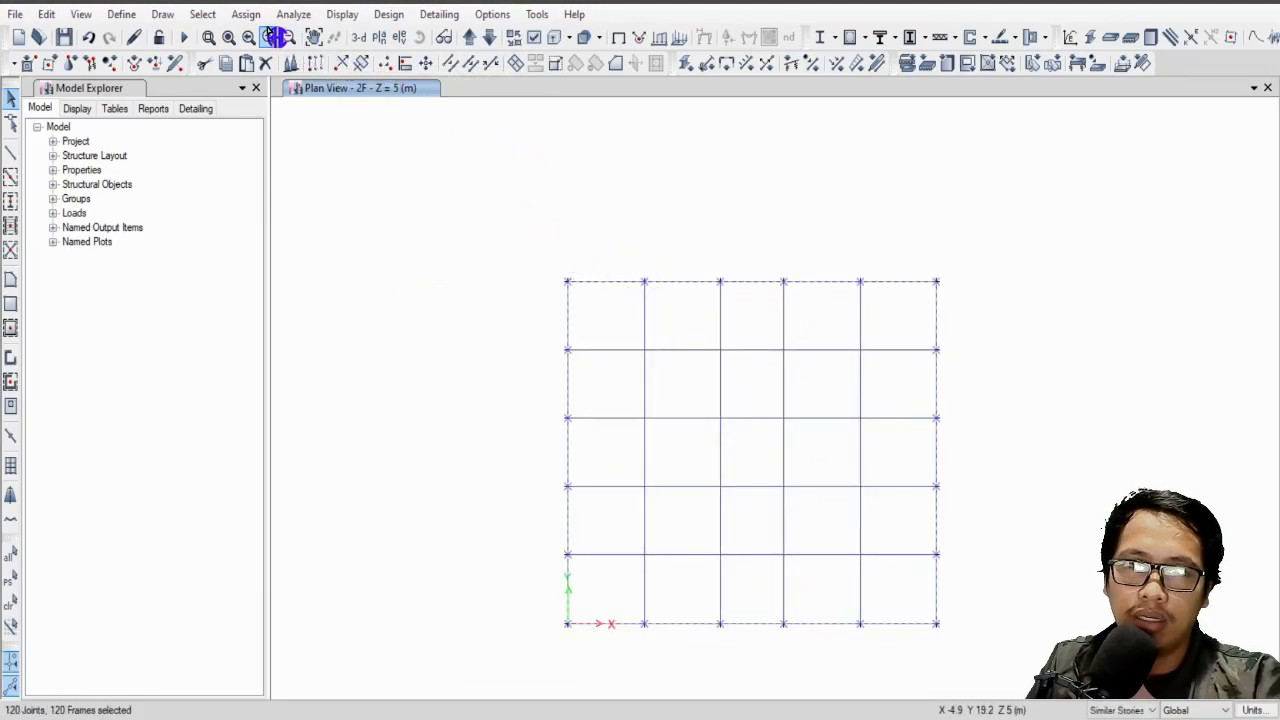
pyautogui.click(247, 15)
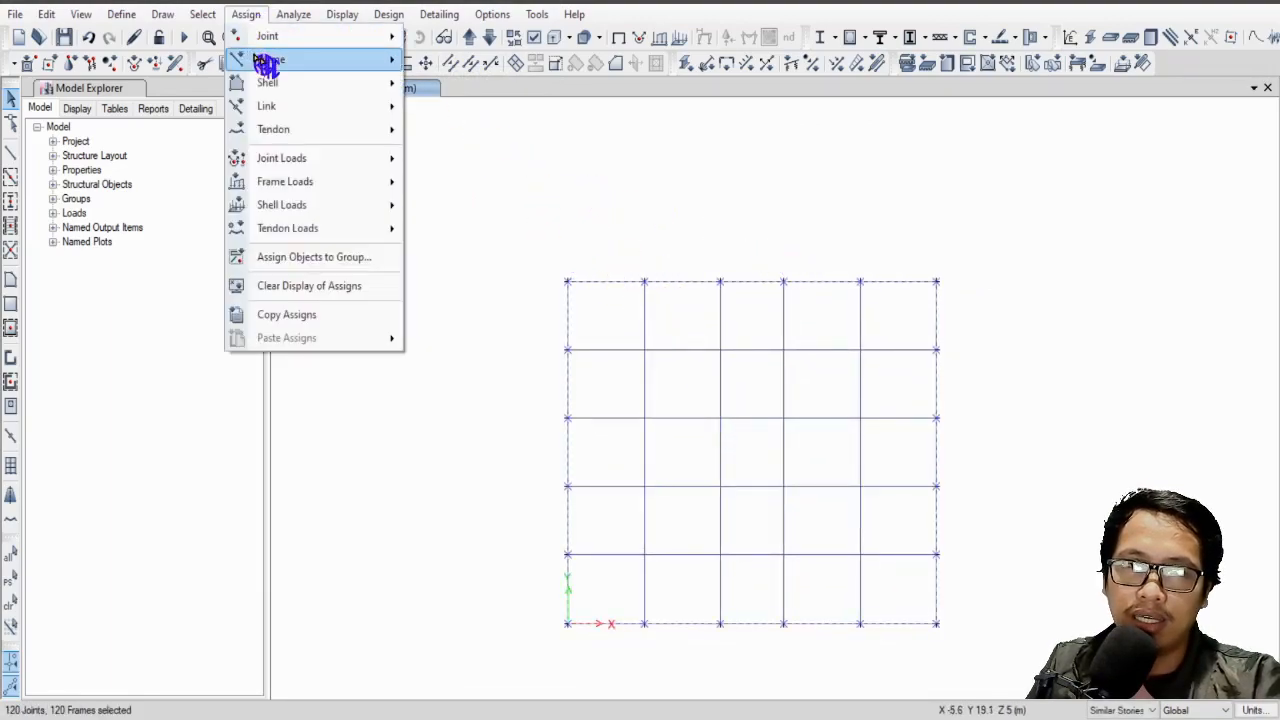
pyautogui.moveTo(337, 185)
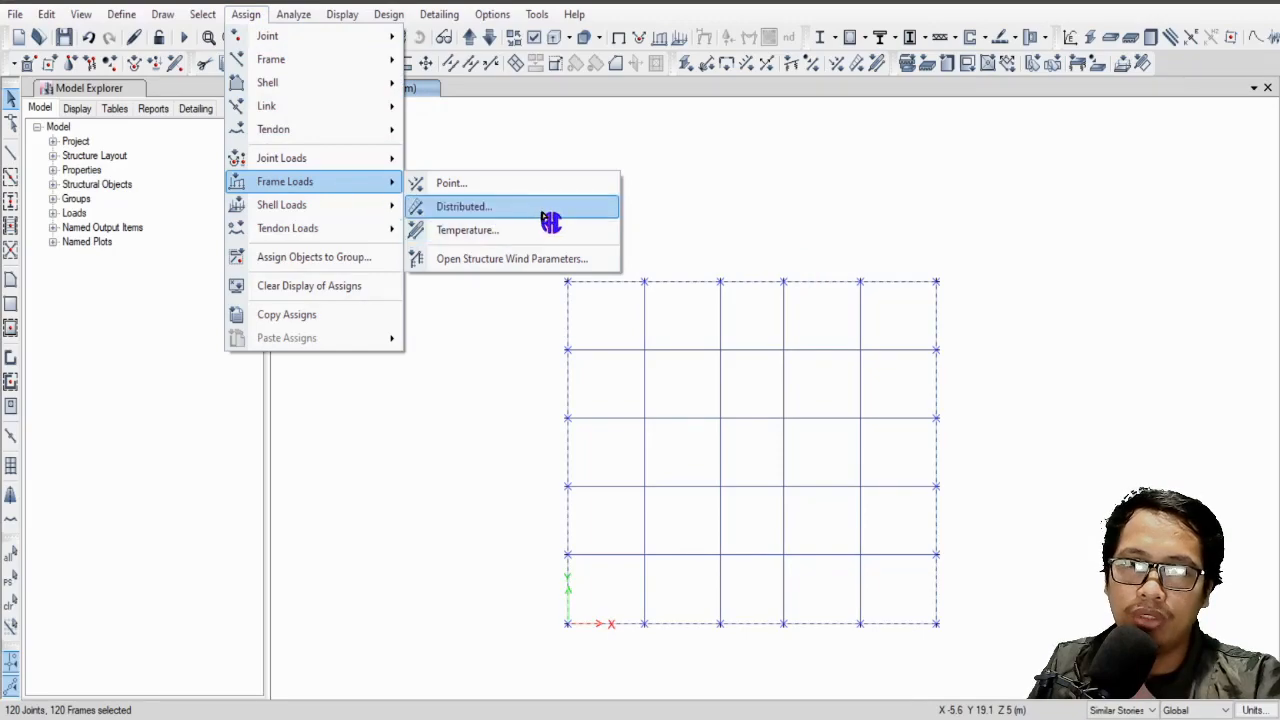
pyautogui.click(548, 220)
pyautogui.click(470, 177)
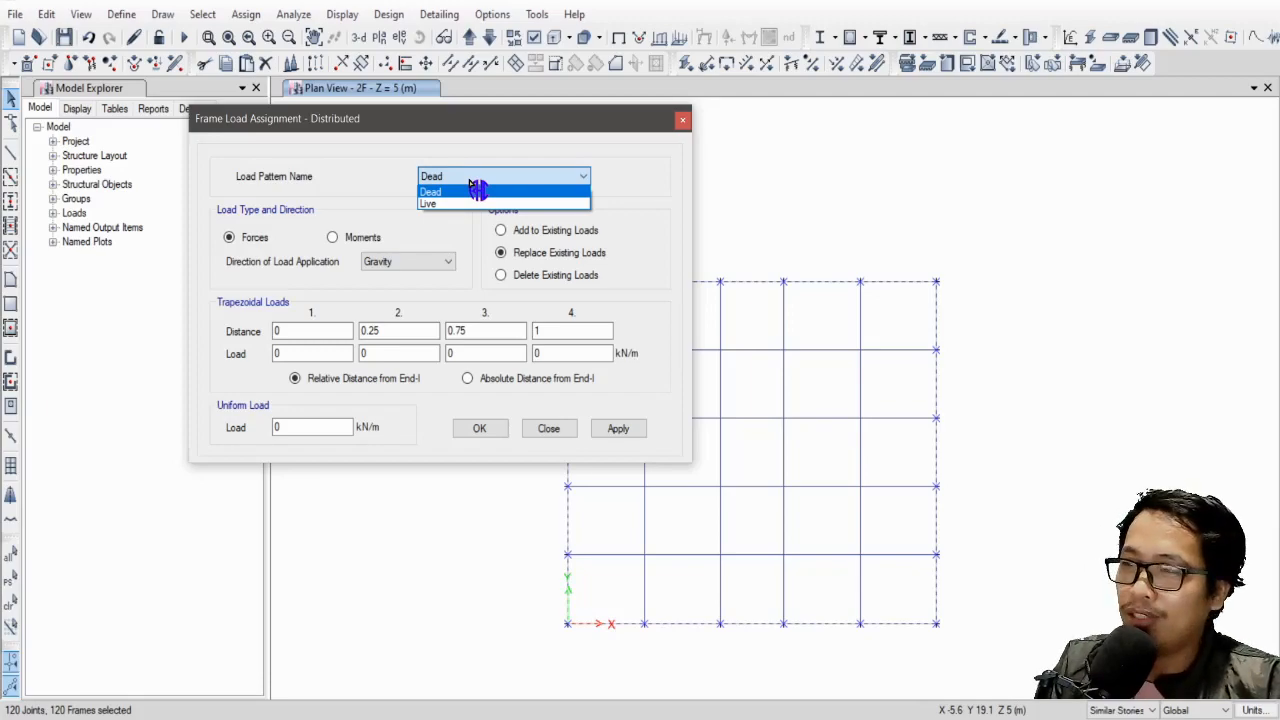
pyautogui.click(693, 129)
pyautogui.click(684, 121)
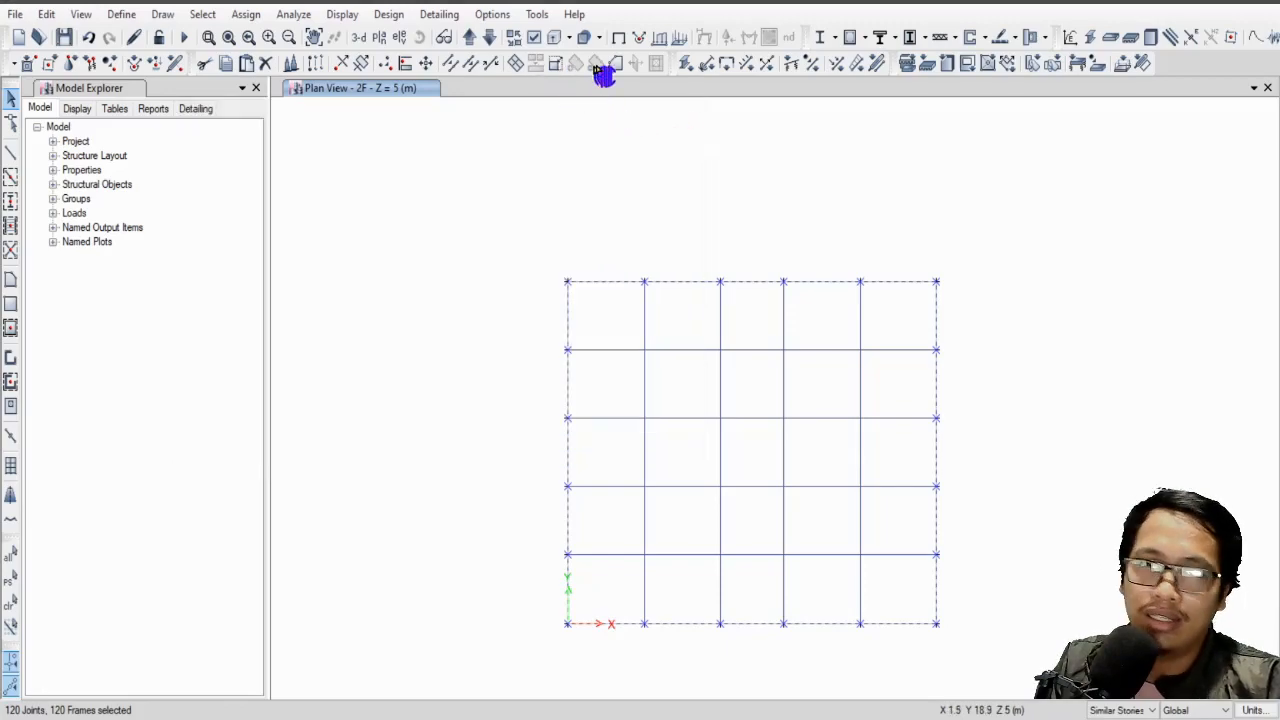
# Open the load pattern definitions and rename the Dead load pattern as DL.
pyautogui.click(122, 15)
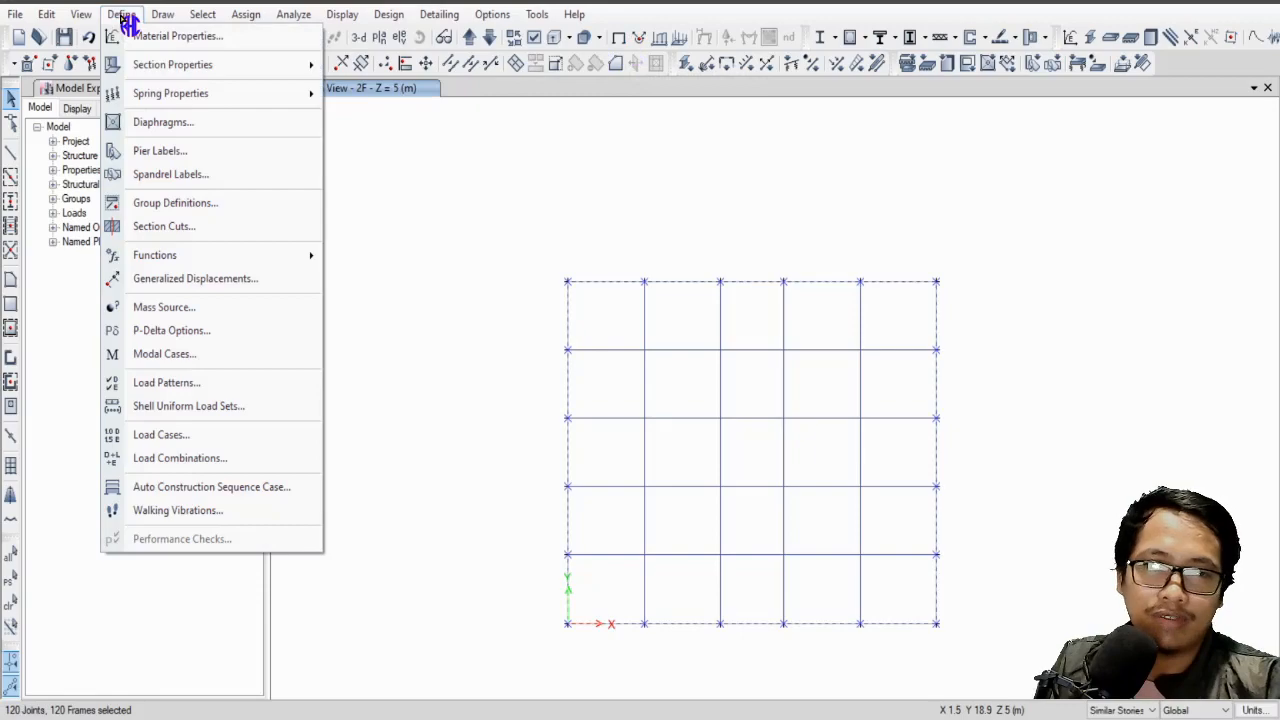
pyautogui.click(200, 384)
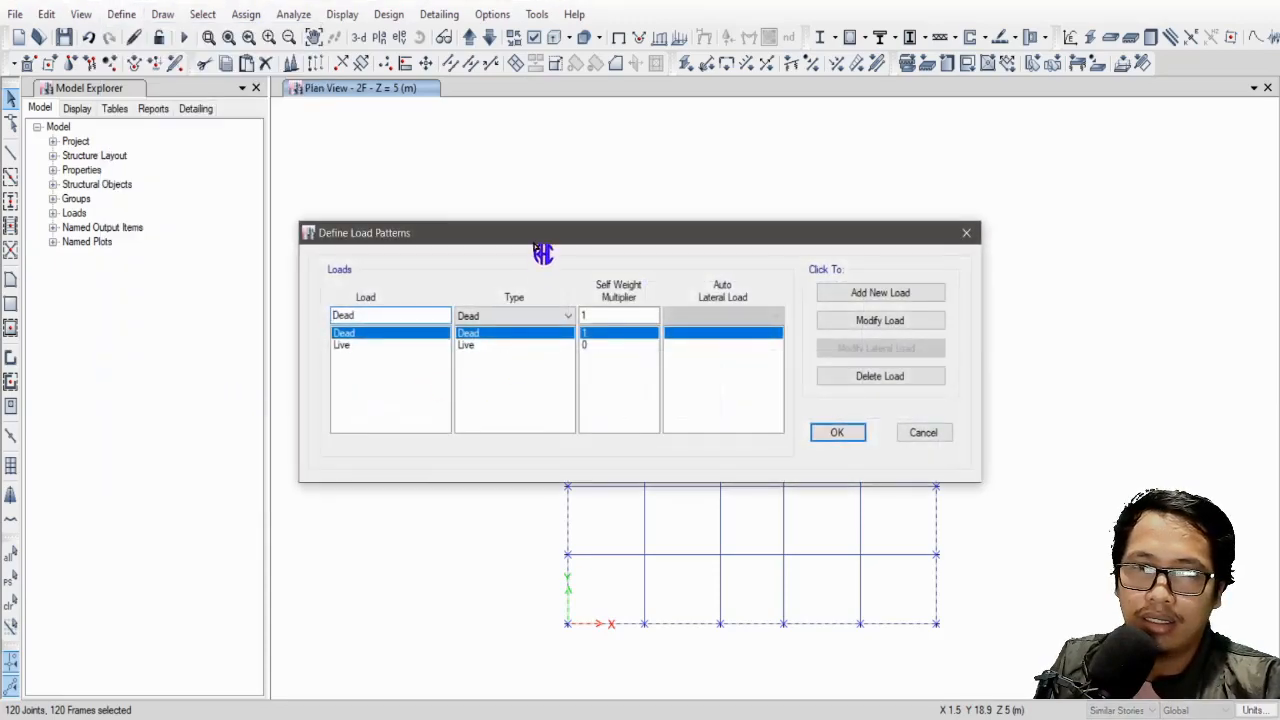
pyautogui.moveTo(540, 232); pyautogui.dragTo(476, 142)
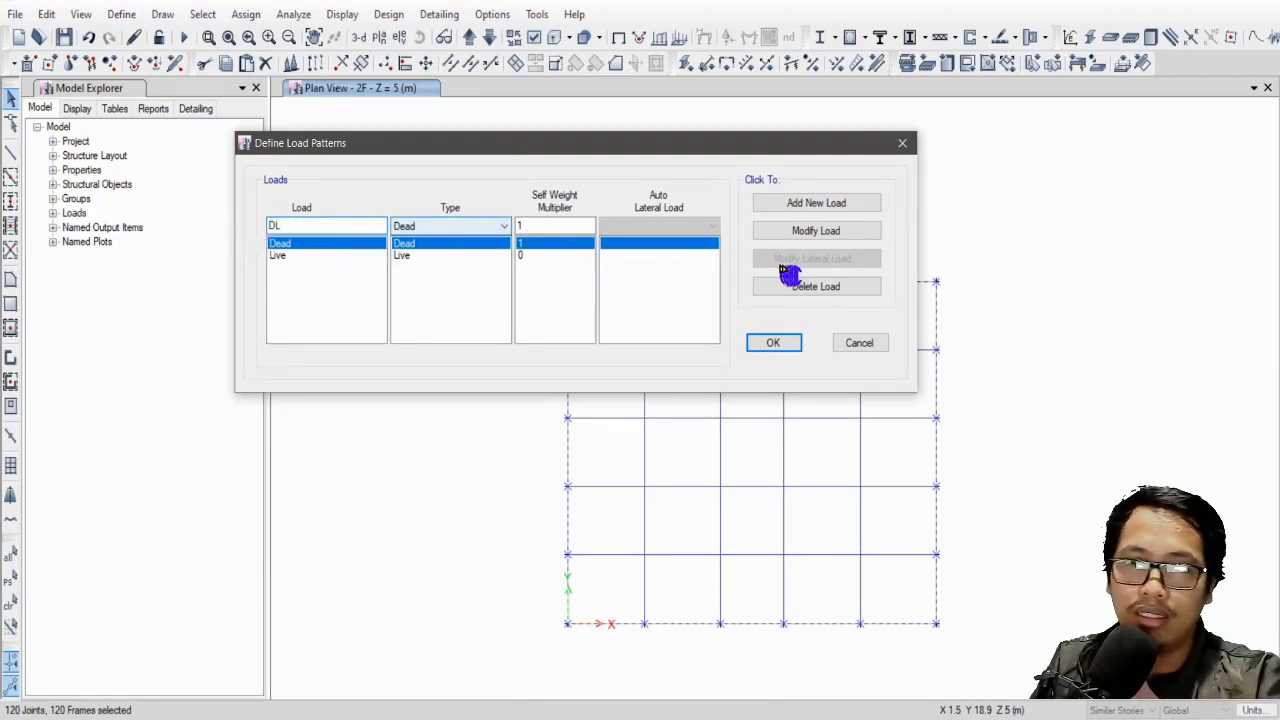
pyautogui.click(818, 231)
# Change the Live load pattern into one named SDL of type Super Dead.
pyautogui.click(303, 256)
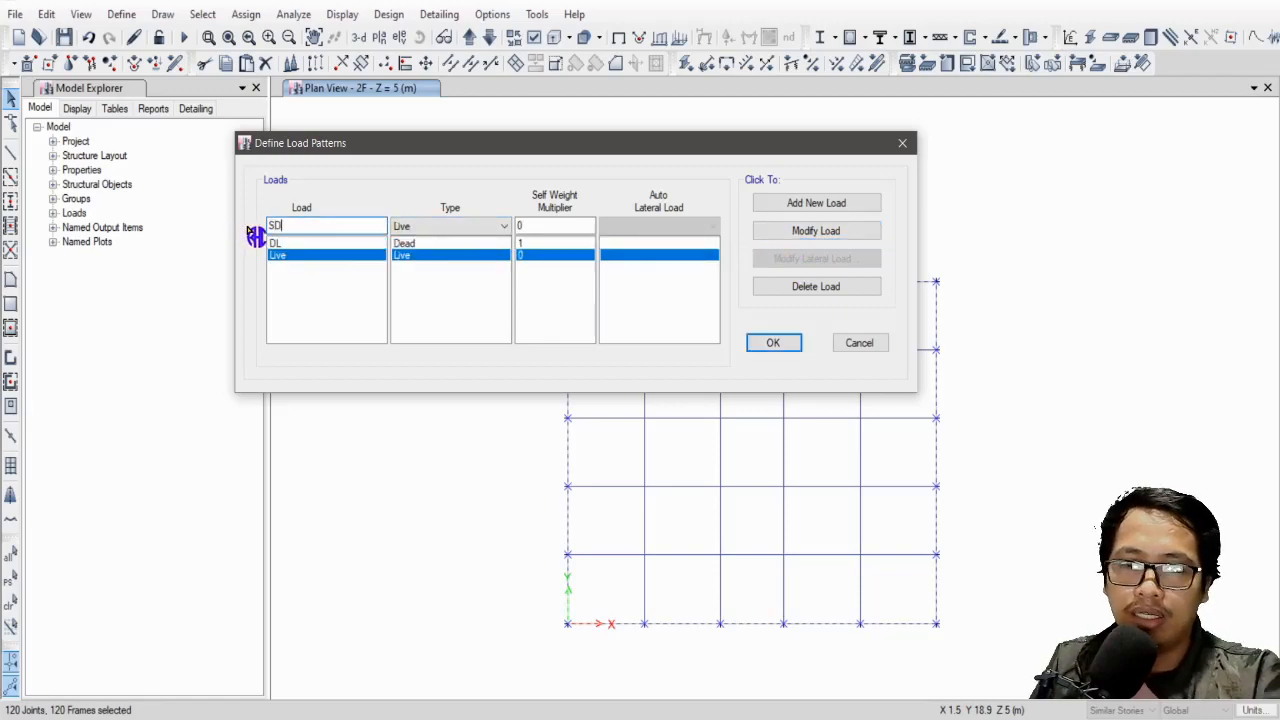
pyautogui.click(424, 230)
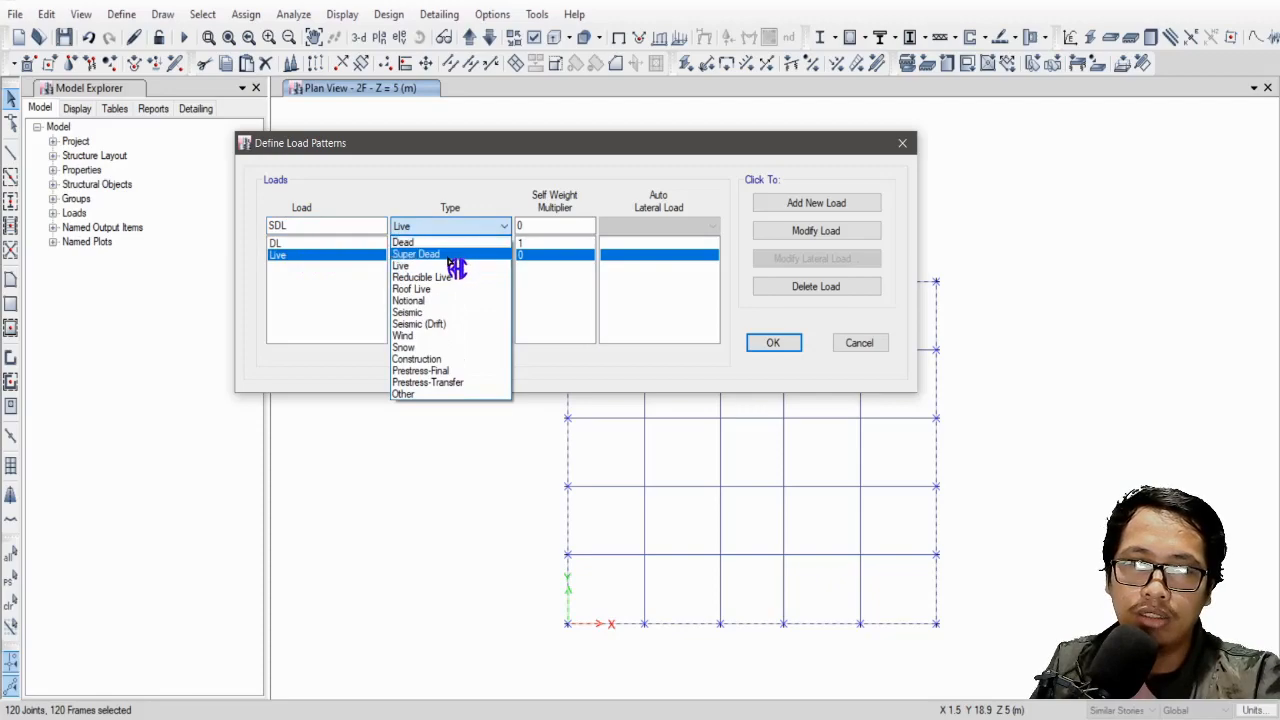
pyautogui.click(448, 254)
pyautogui.click(857, 231)
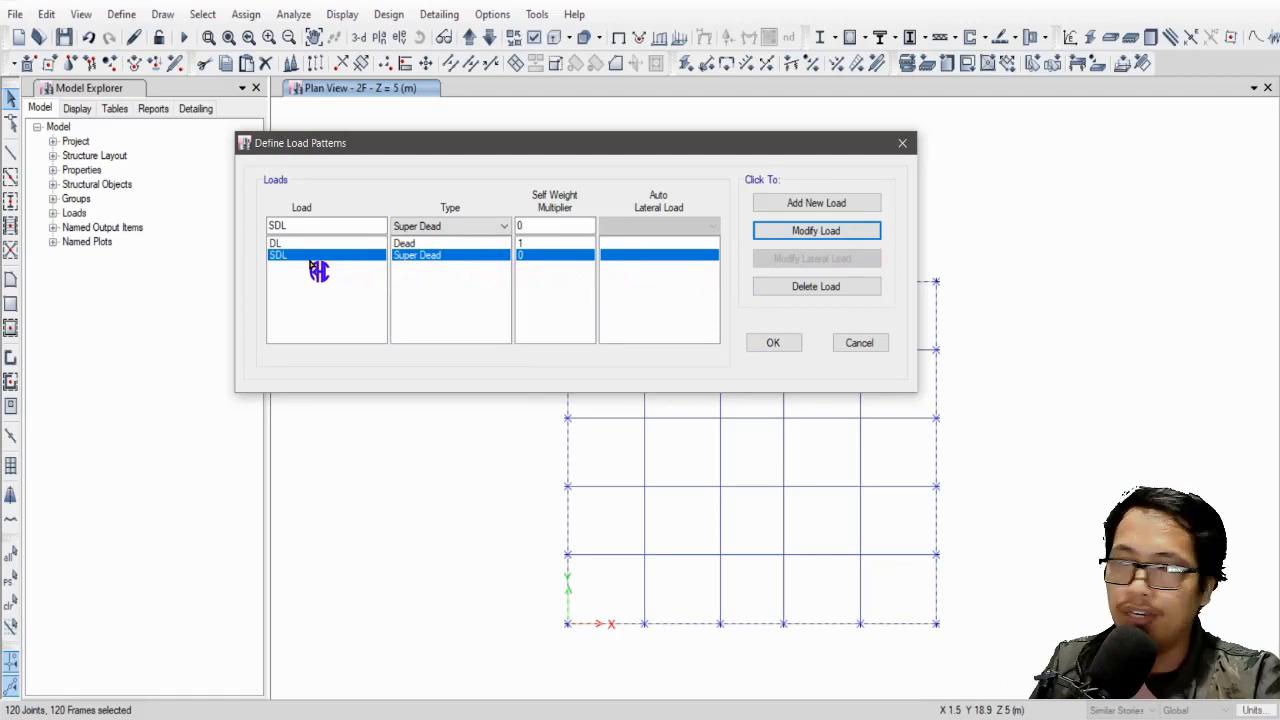
# Add a load pattern named LL of type Live.
pyautogui.doubleClick(299, 226)
pyautogui.write('LL')
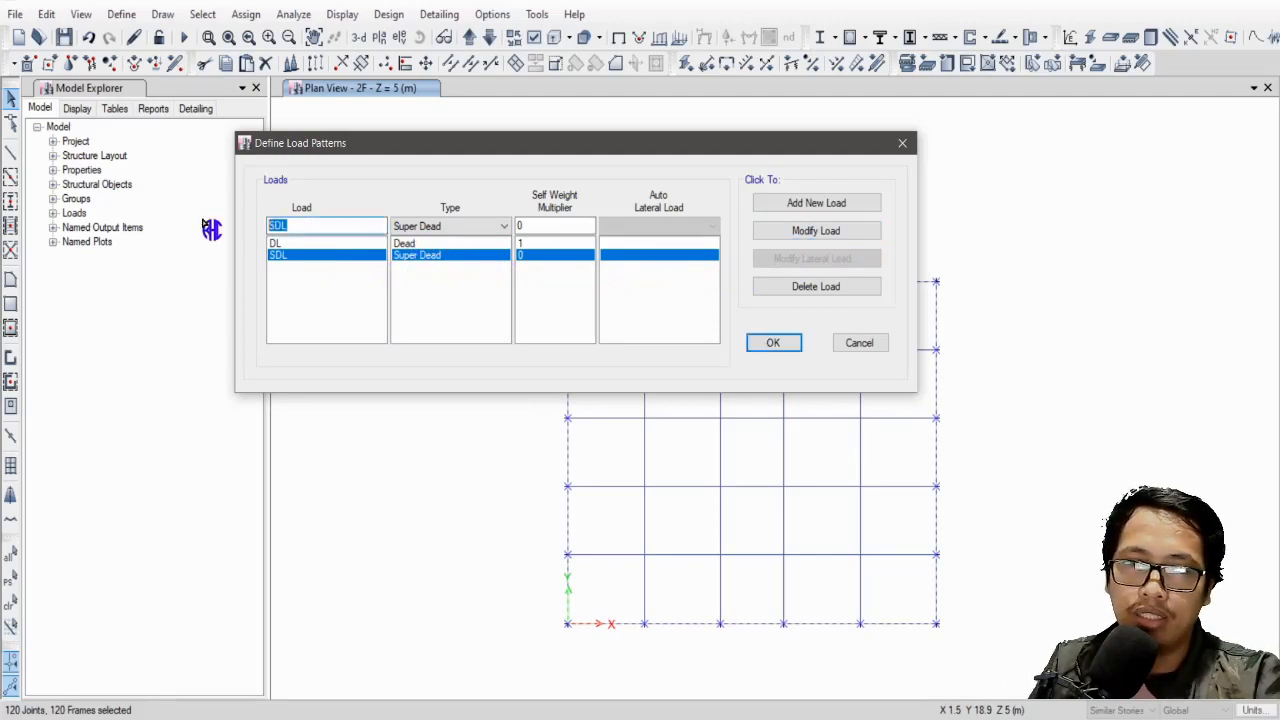
pyautogui.click(425, 229)
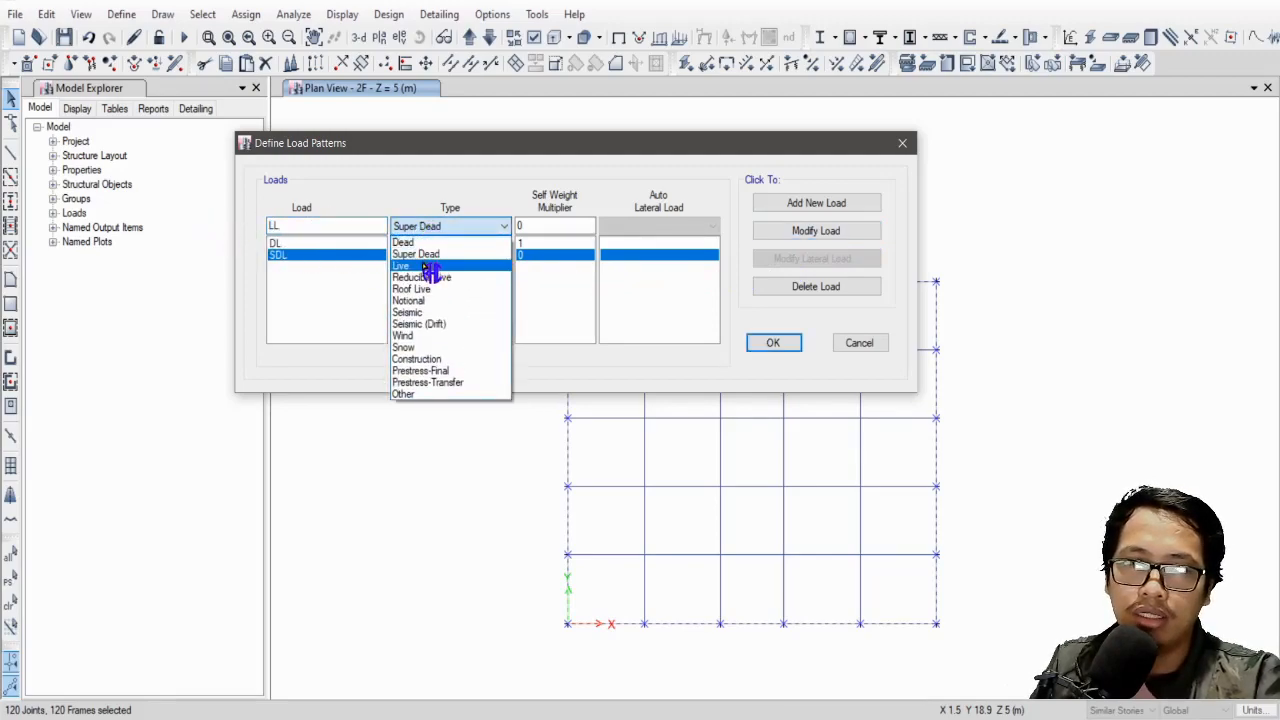
pyautogui.click(428, 266)
pyautogui.click(834, 206)
# Add a load pattern named LLR of type Roof Live.
pyautogui.moveTo(295, 226); pyautogui.dragTo(204, 218)
pyautogui.write('R')
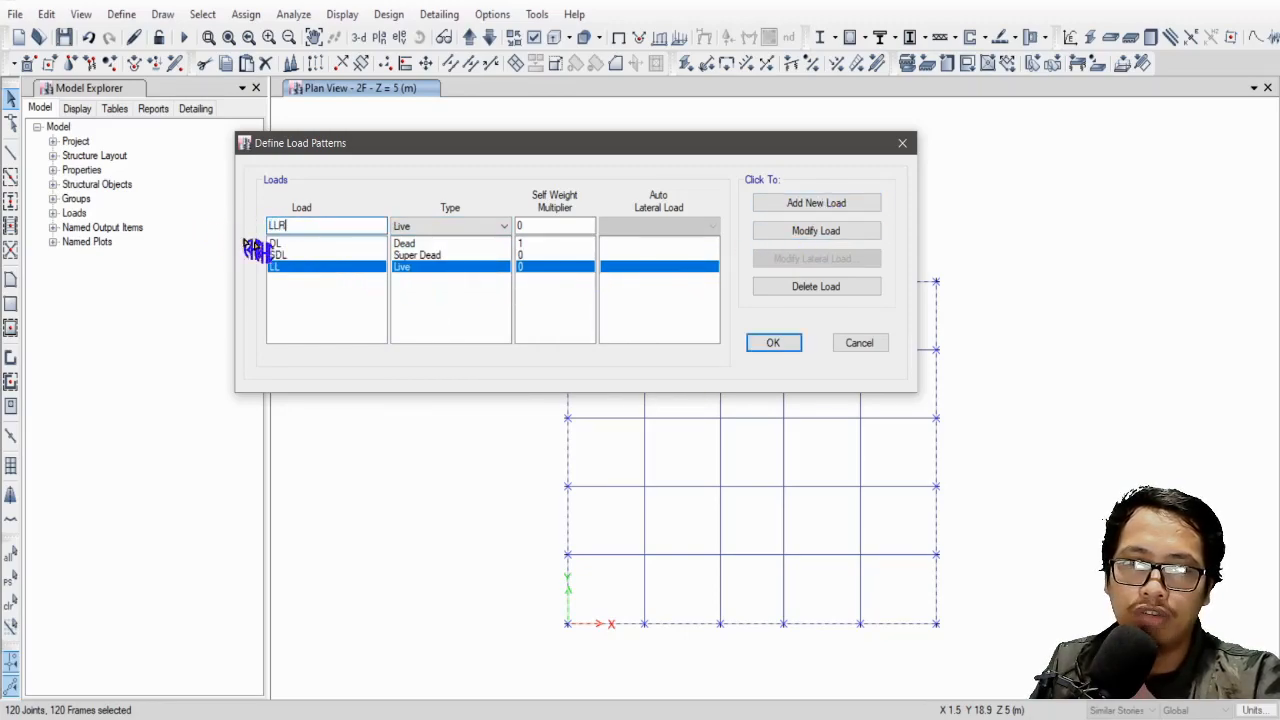
pyautogui.click(474, 230)
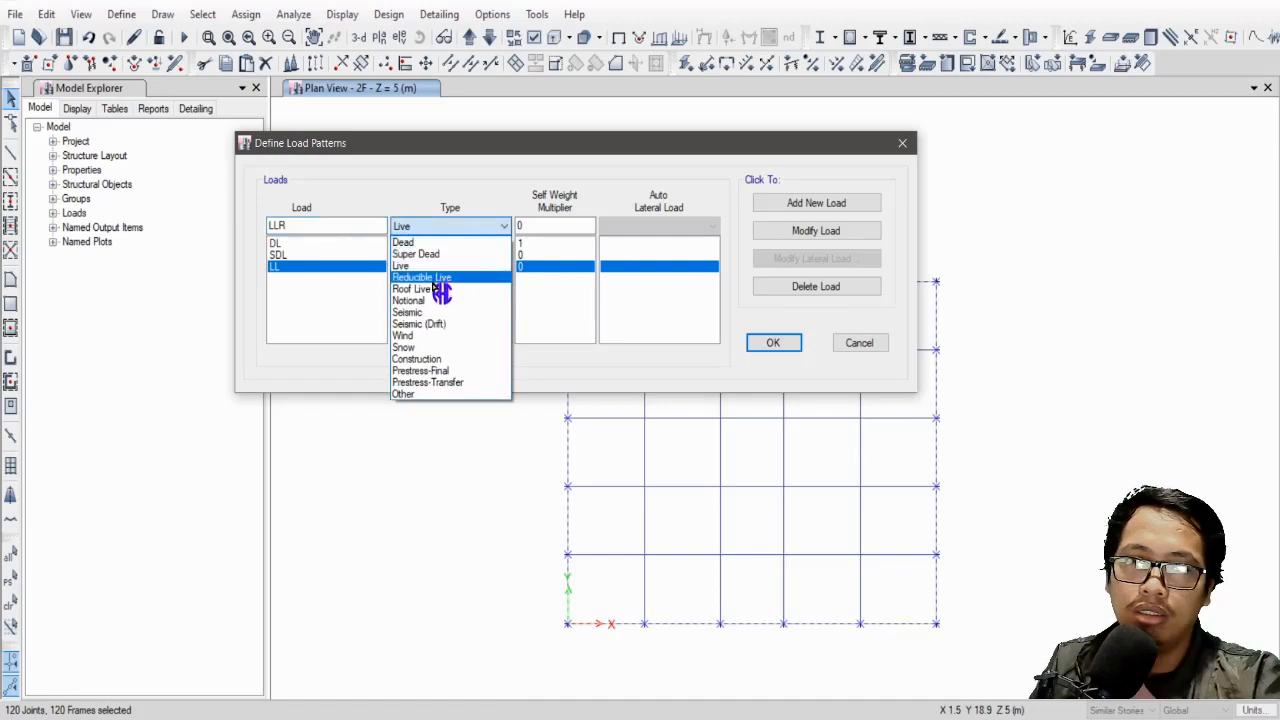
pyautogui.click(818, 205)
# Add two Seismic load patterns, EQX and EQY, both with UBC 97 as the auto lateral load.
pyautogui.doubleClick(300, 225)
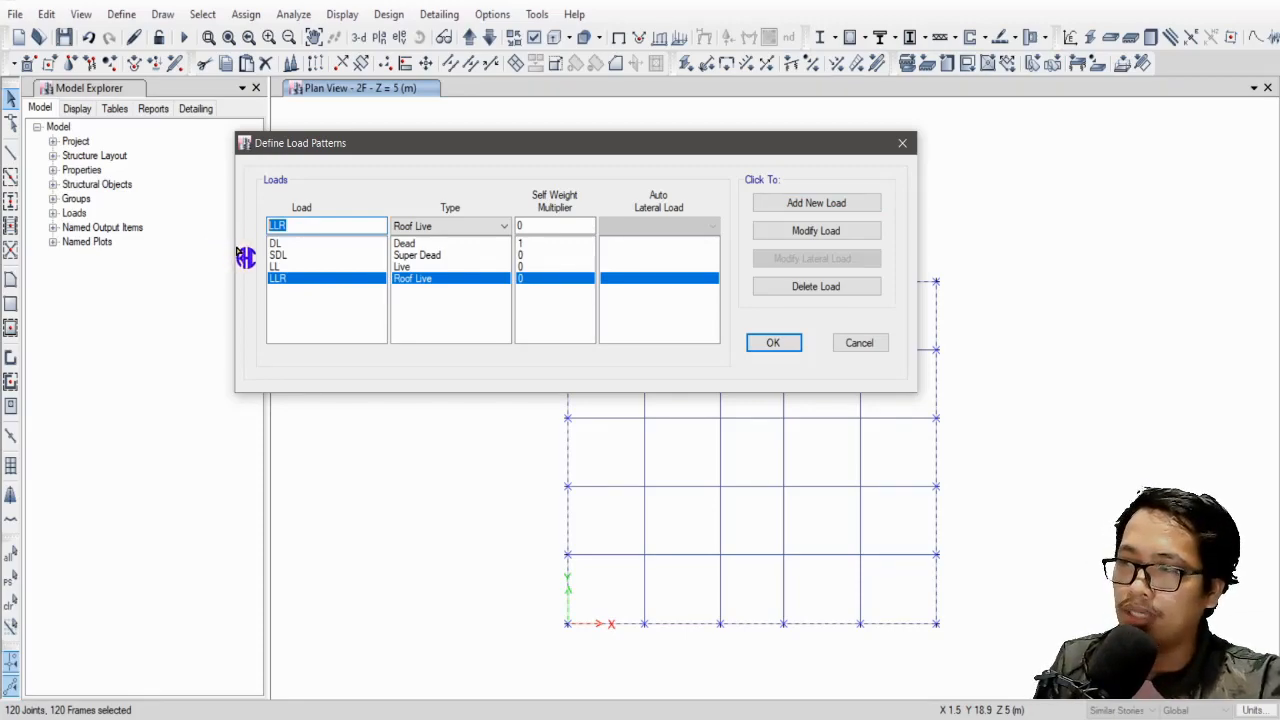
pyautogui.write('EQ')
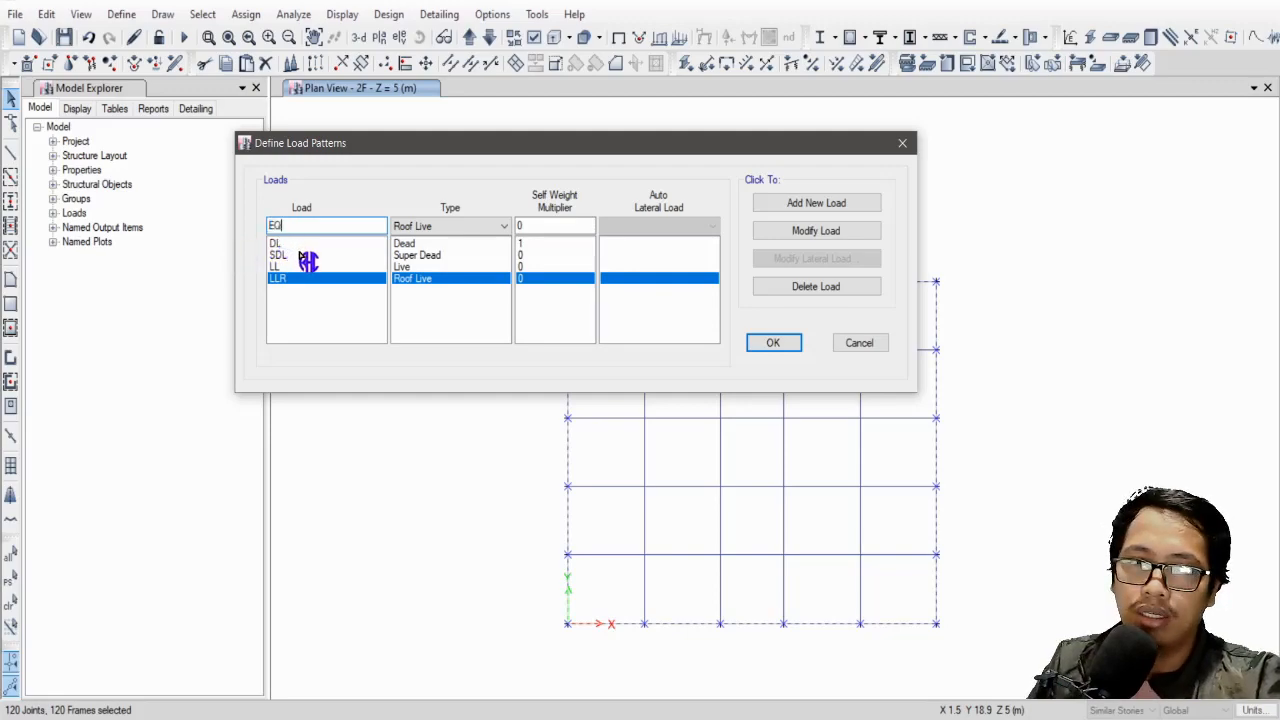
pyautogui.write('X')
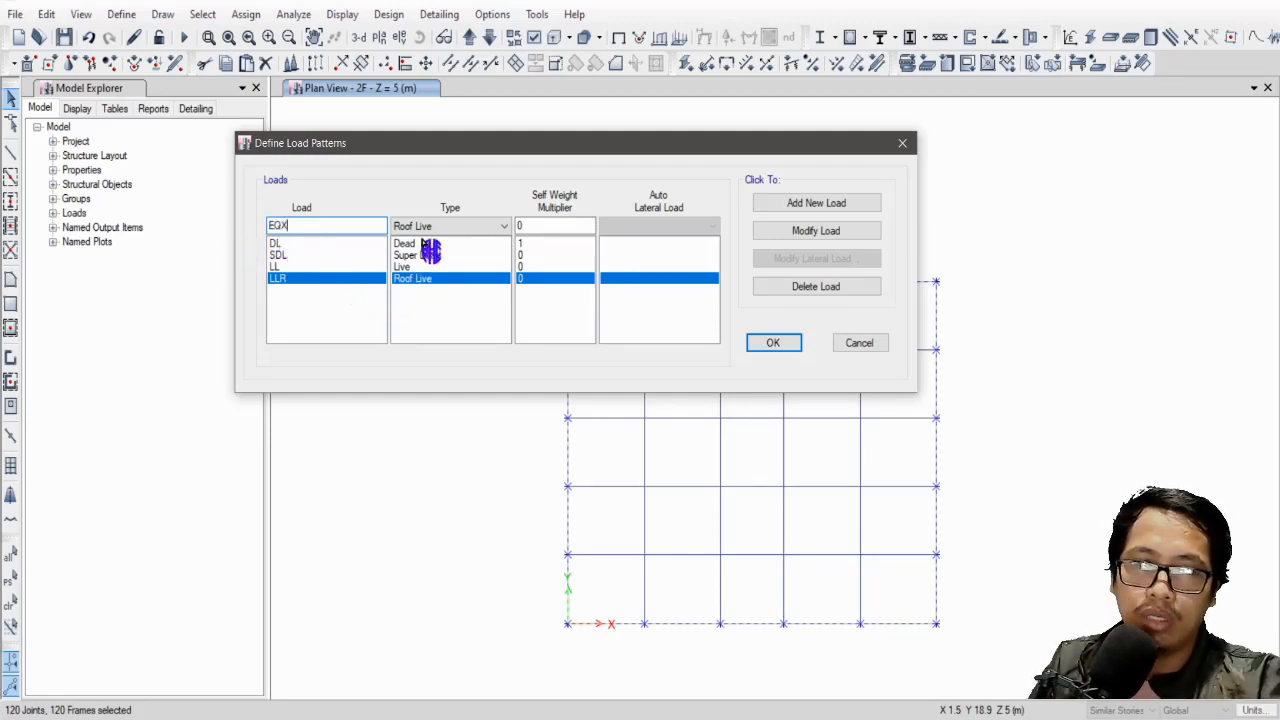
pyautogui.click(430, 228)
pyautogui.click(440, 313)
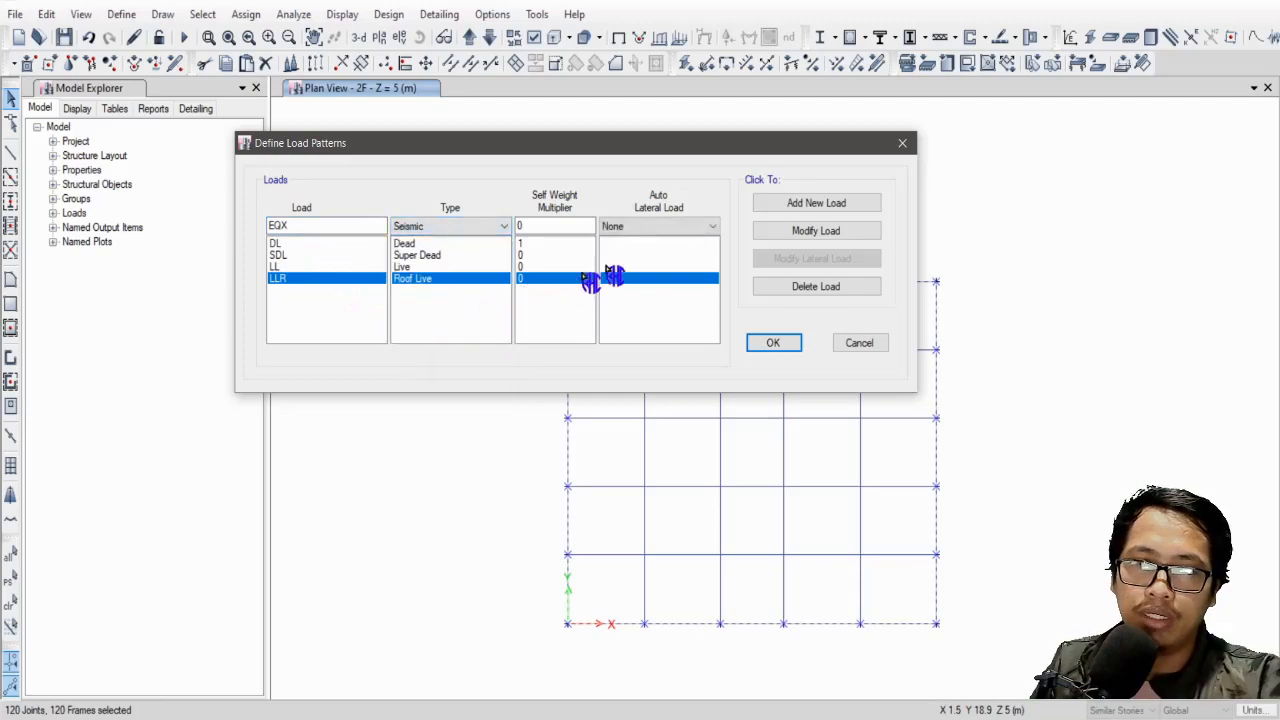
pyautogui.click(670, 230)
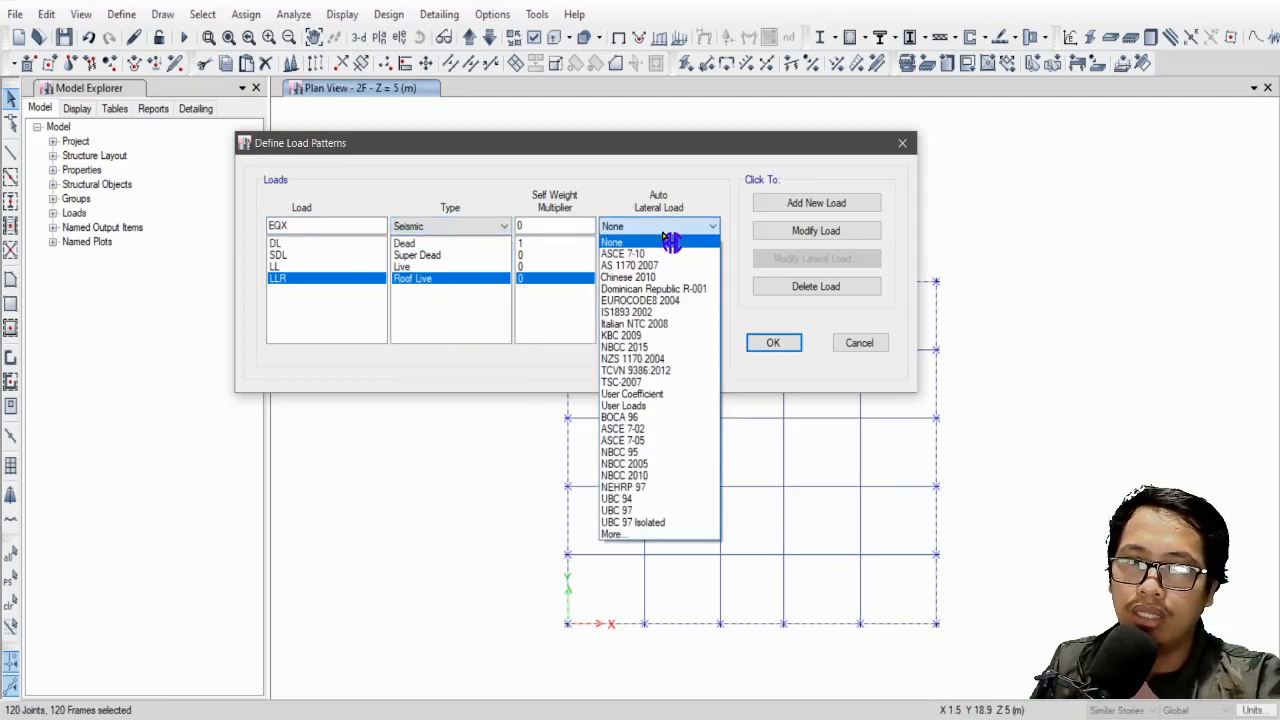
pyautogui.click(655, 510)
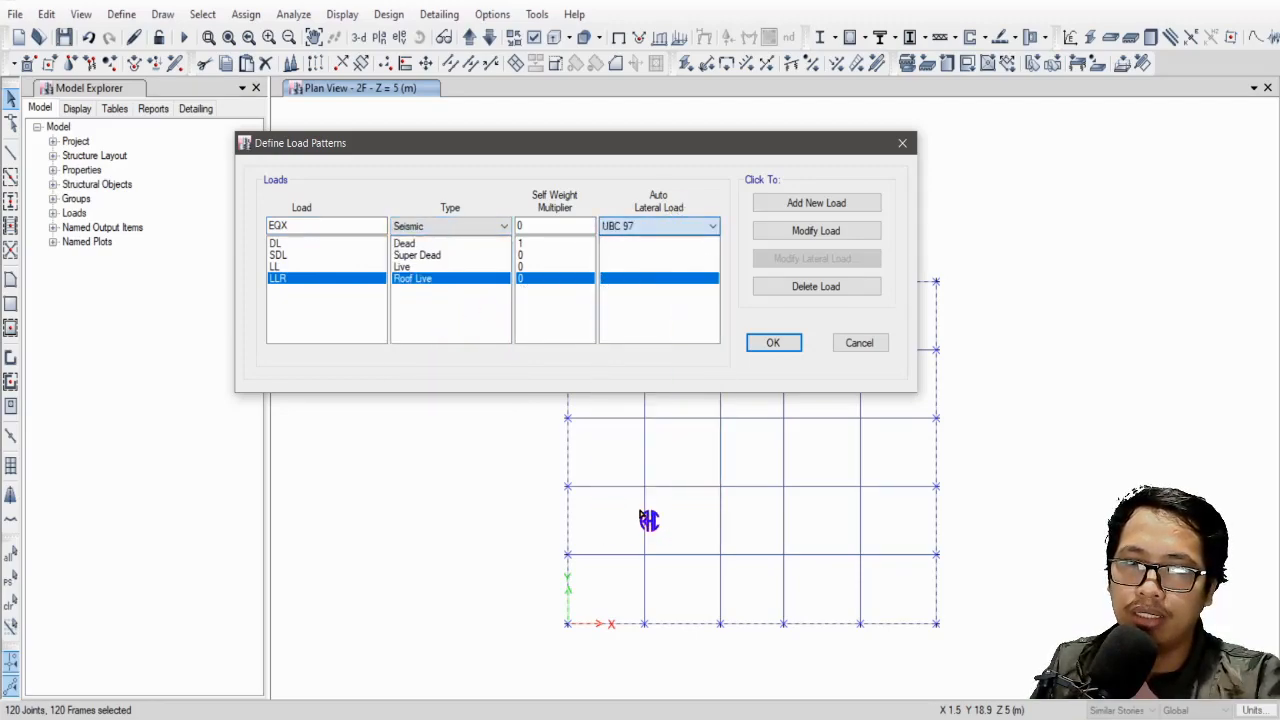
pyautogui.click(840, 204)
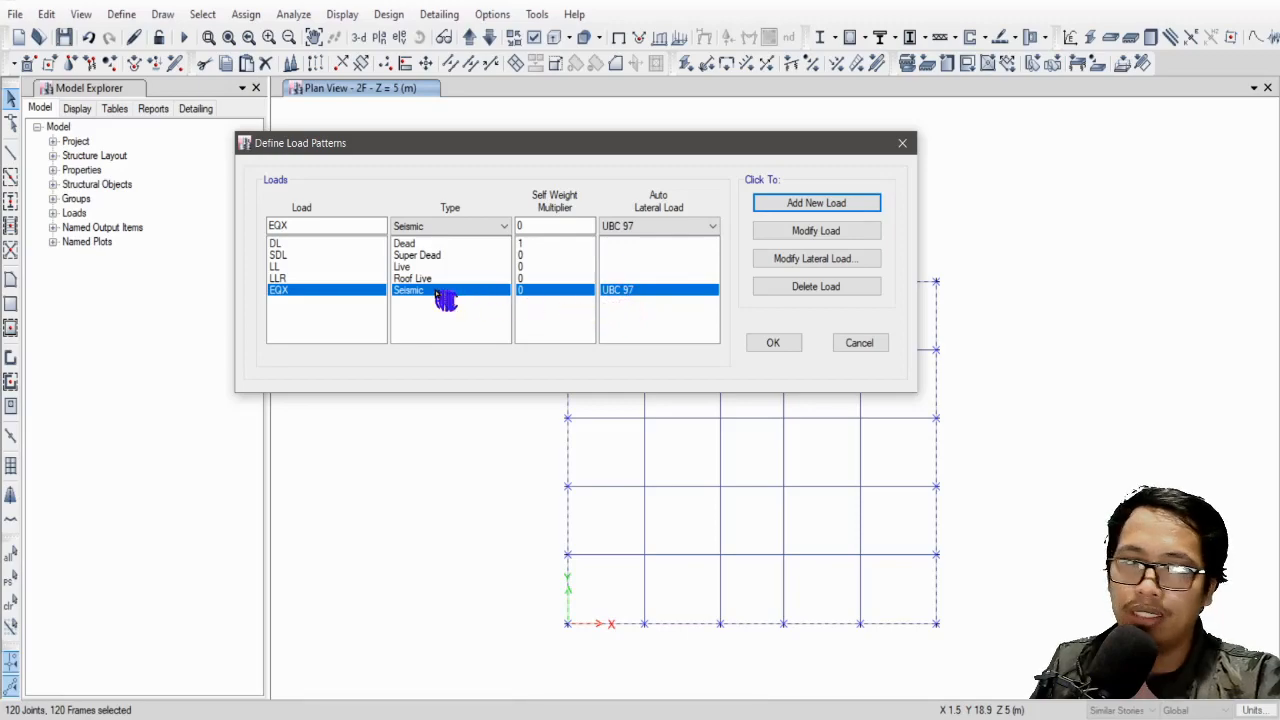
pyautogui.click(296, 225)
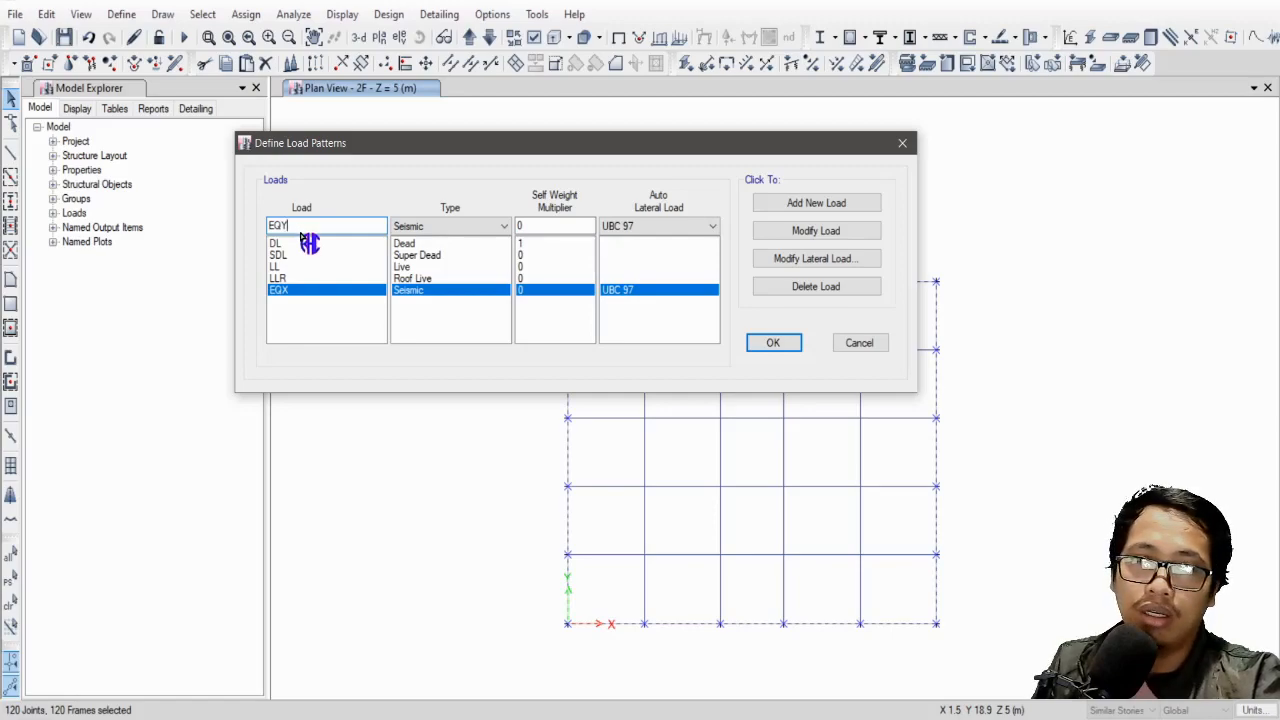
pyautogui.click(830, 205)
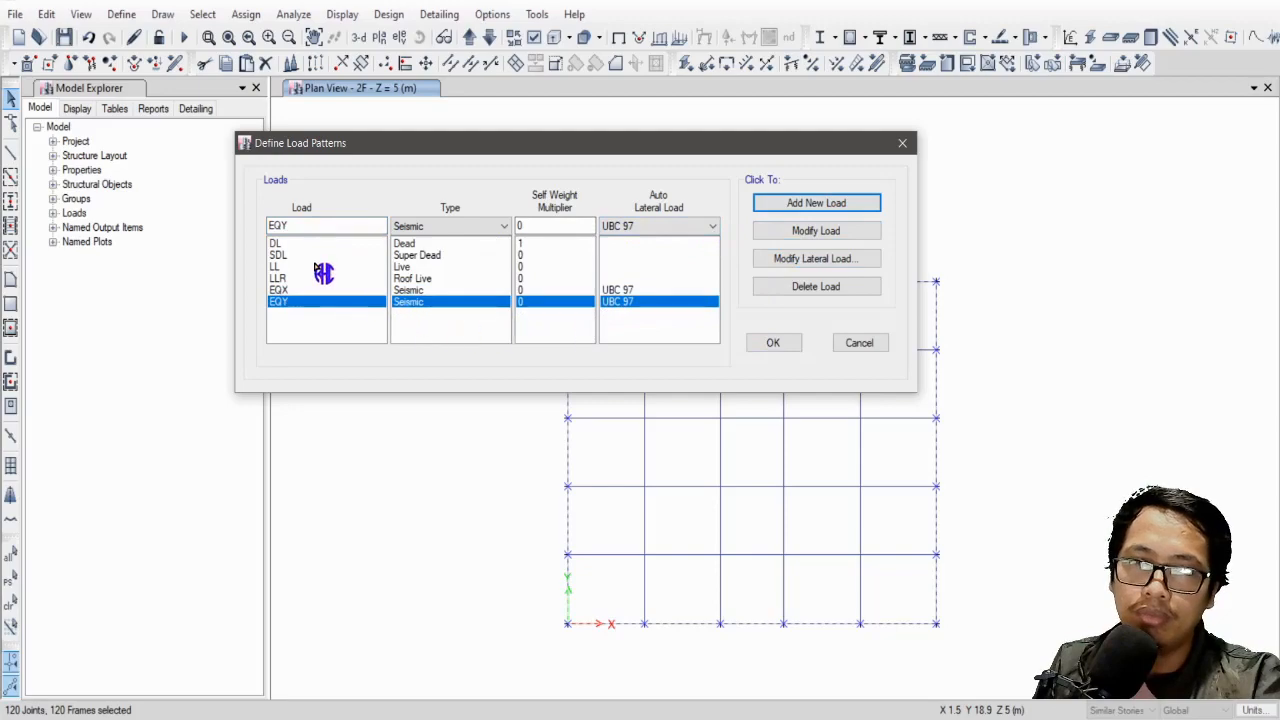
# Add a load pattern named WL of type Wind with ASCE 7-10 as the auto lateral load.
pyautogui.doubleClick(295, 228)
pyautogui.write('WL')
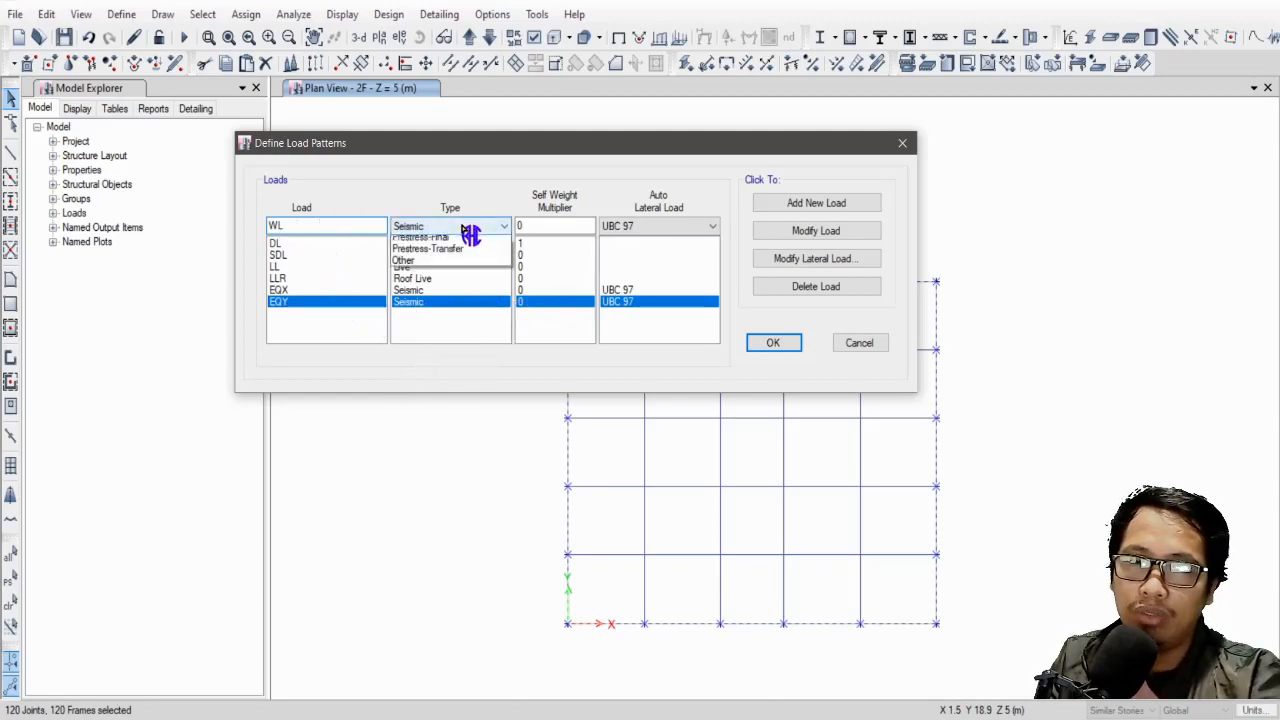
pyautogui.click(432, 228)
pyautogui.click(435, 343)
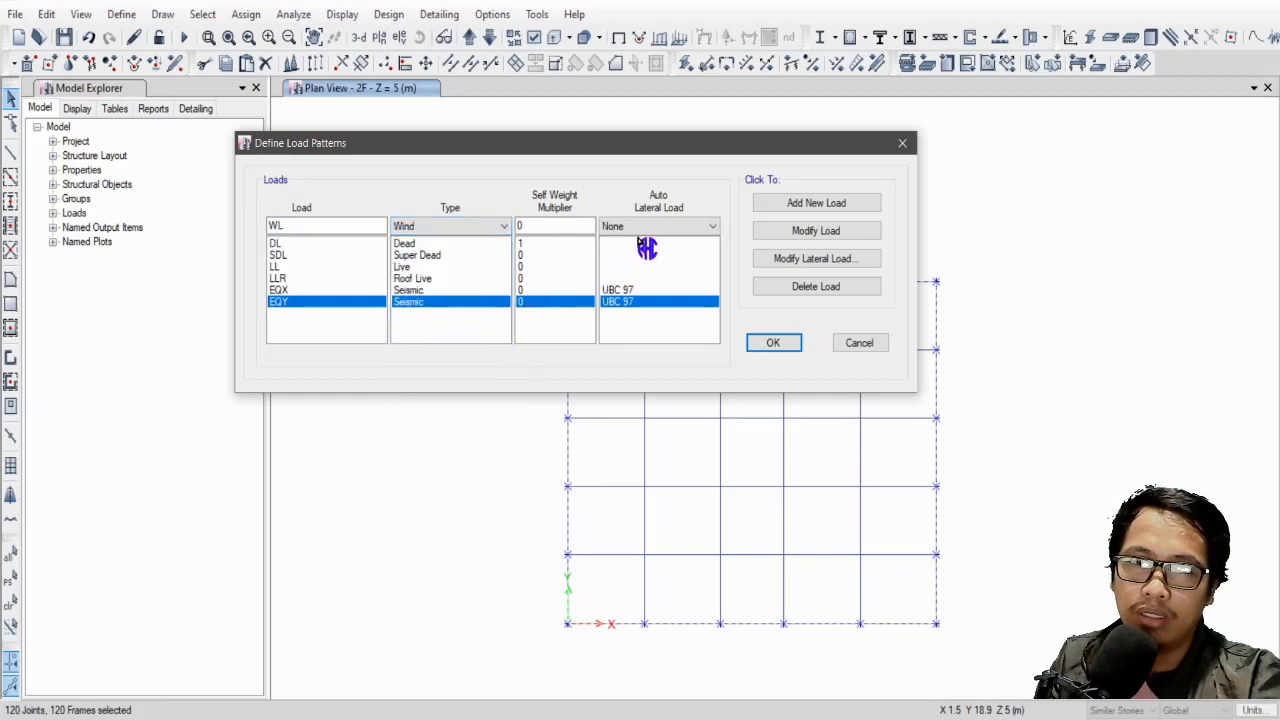
pyautogui.click(651, 228)
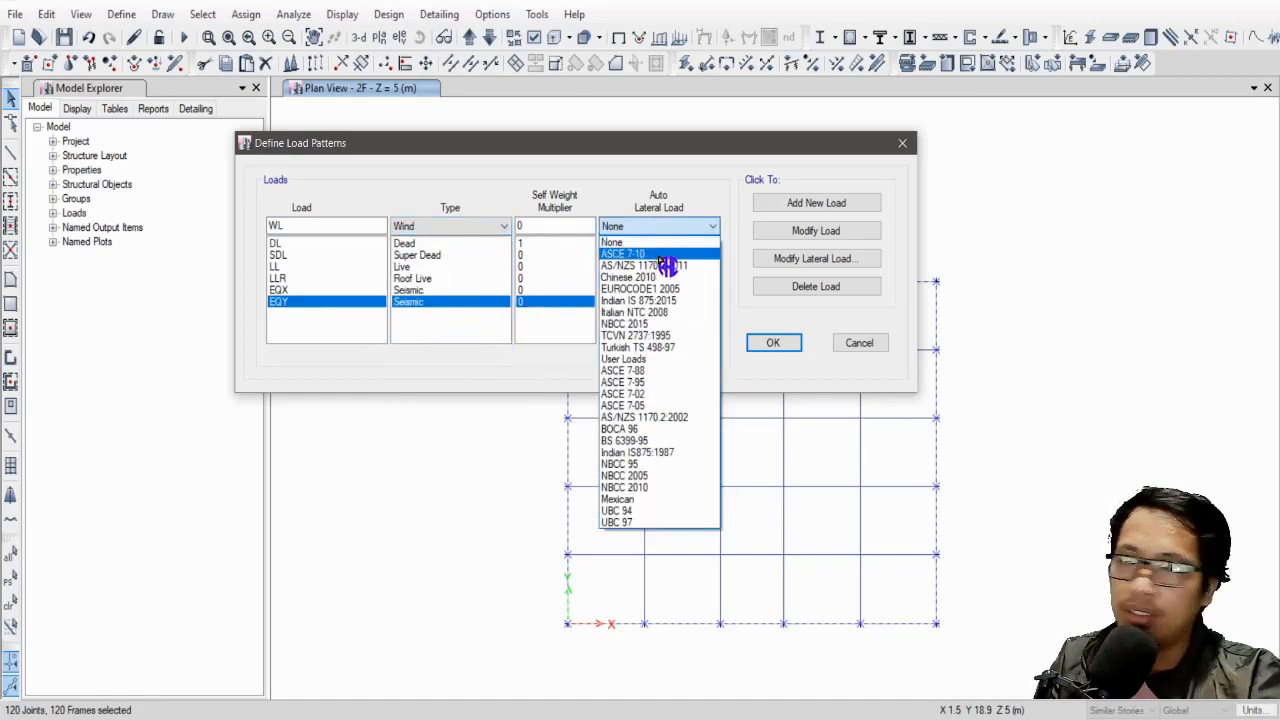
pyautogui.click(659, 256)
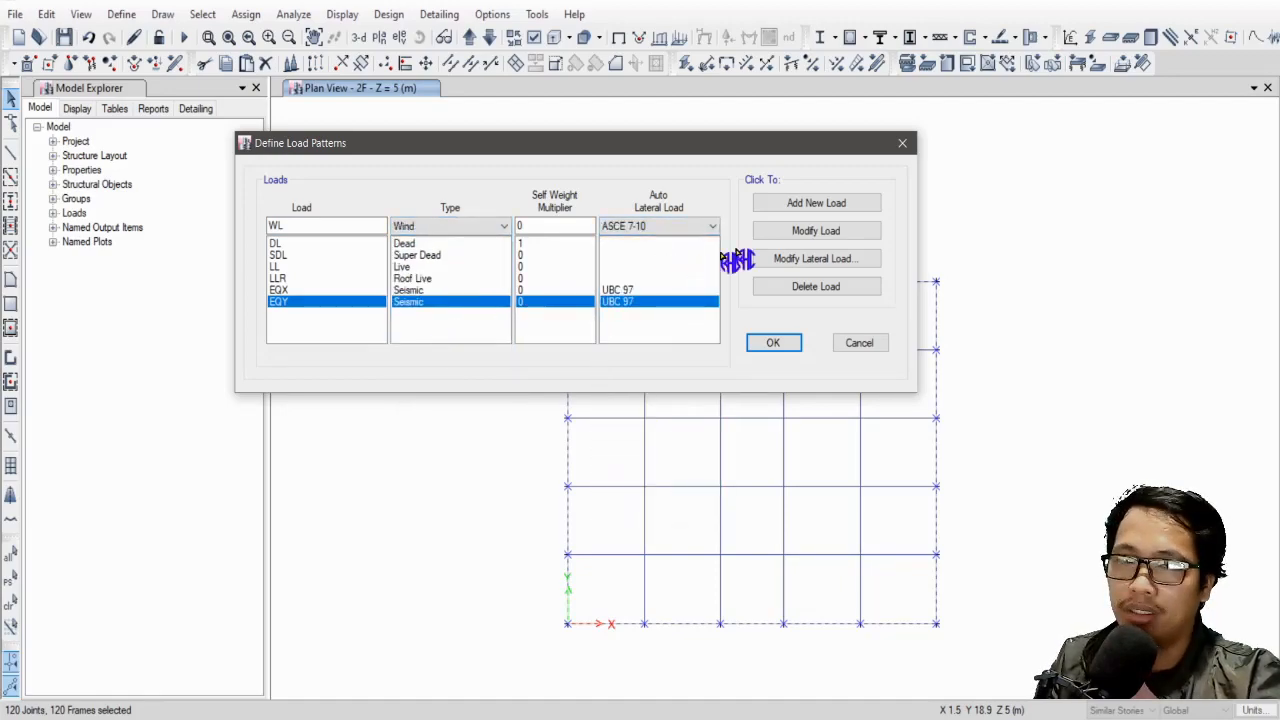
pyautogui.click(830, 206)
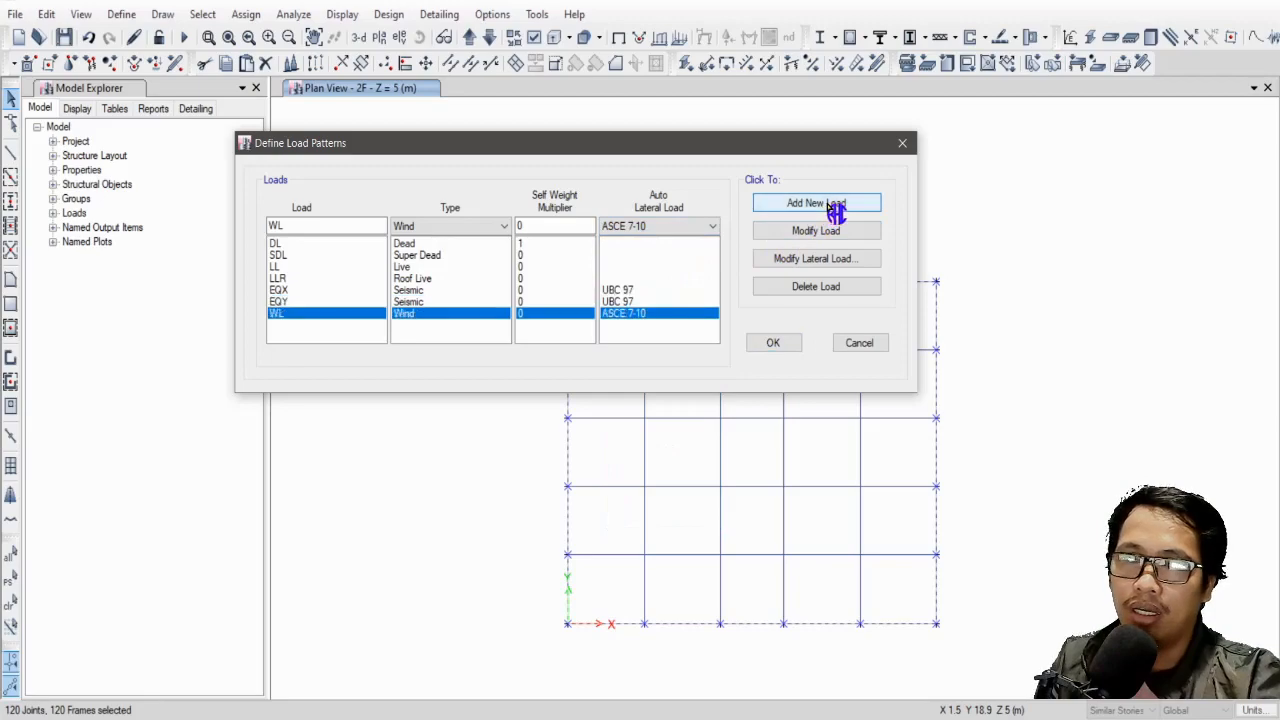
# Go through the defined load patterns and open the UBC 97 lateral load settings of EQX.
pyautogui.click(292, 246)
pyautogui.click(292, 268)
pyautogui.click(295, 279)
pyautogui.click(298, 290)
pyautogui.click(291, 303)
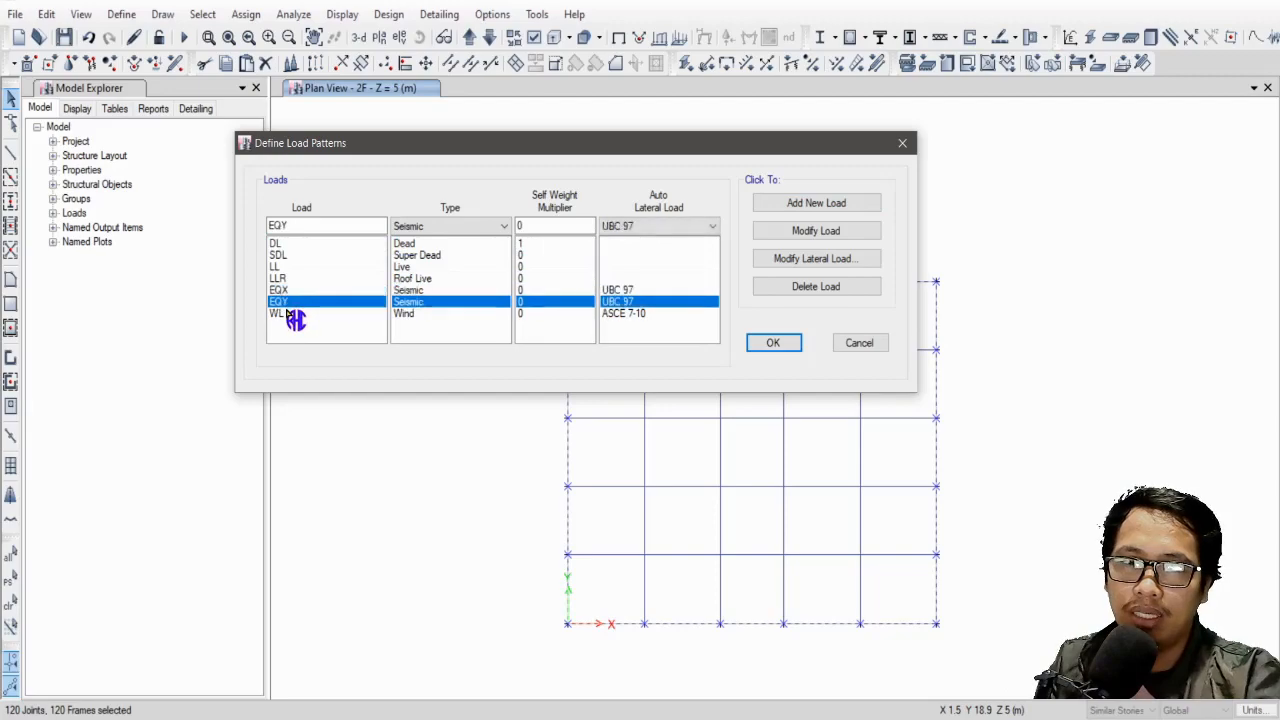
pyautogui.click(625, 290)
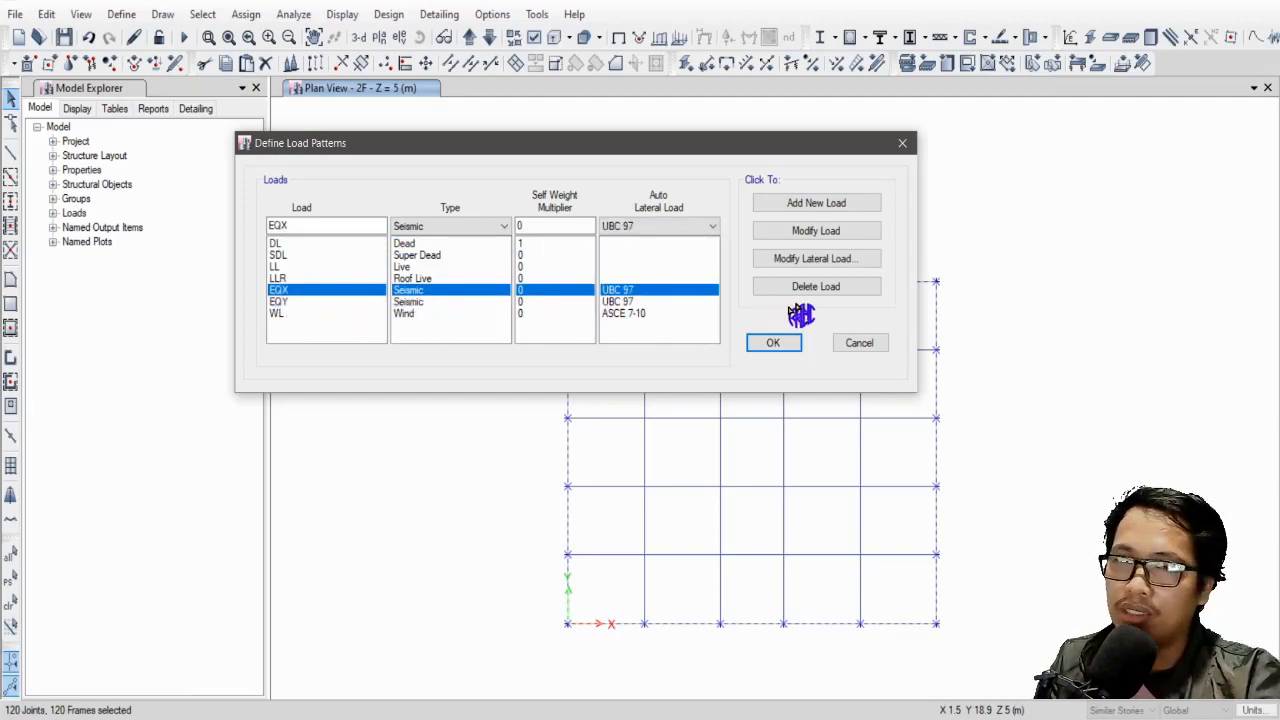
pyautogui.click(849, 260)
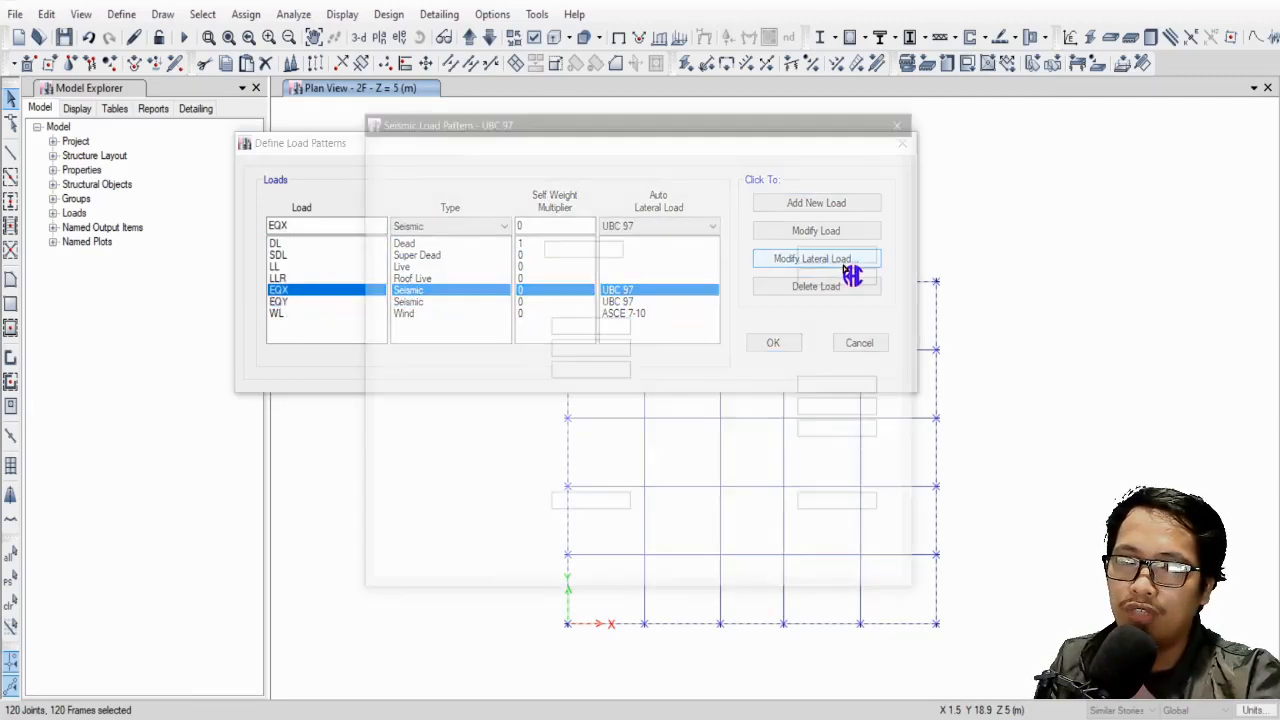
pyautogui.moveTo(530, 120); pyautogui.dragTo(901, 106)
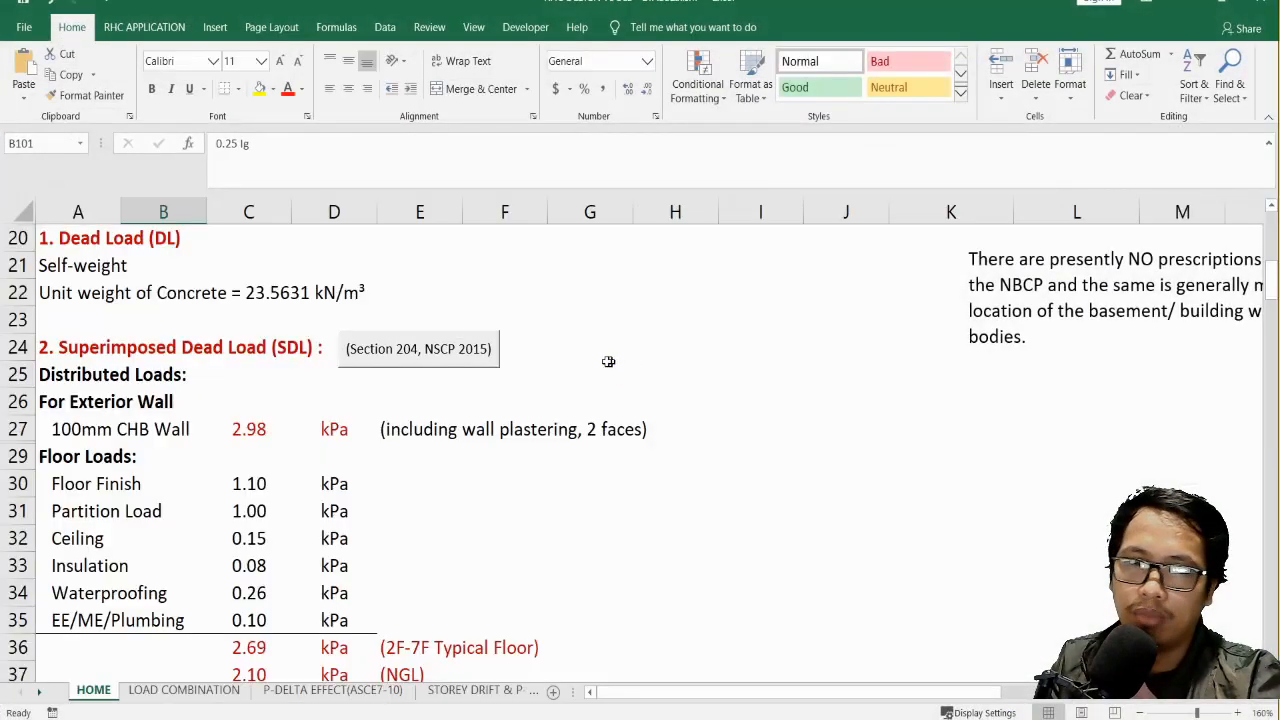
# Switch to the Excel design workbook and look up the seismic load parameters on the HOME sheet.
pyautogui.scroll(-6, 550, 386)
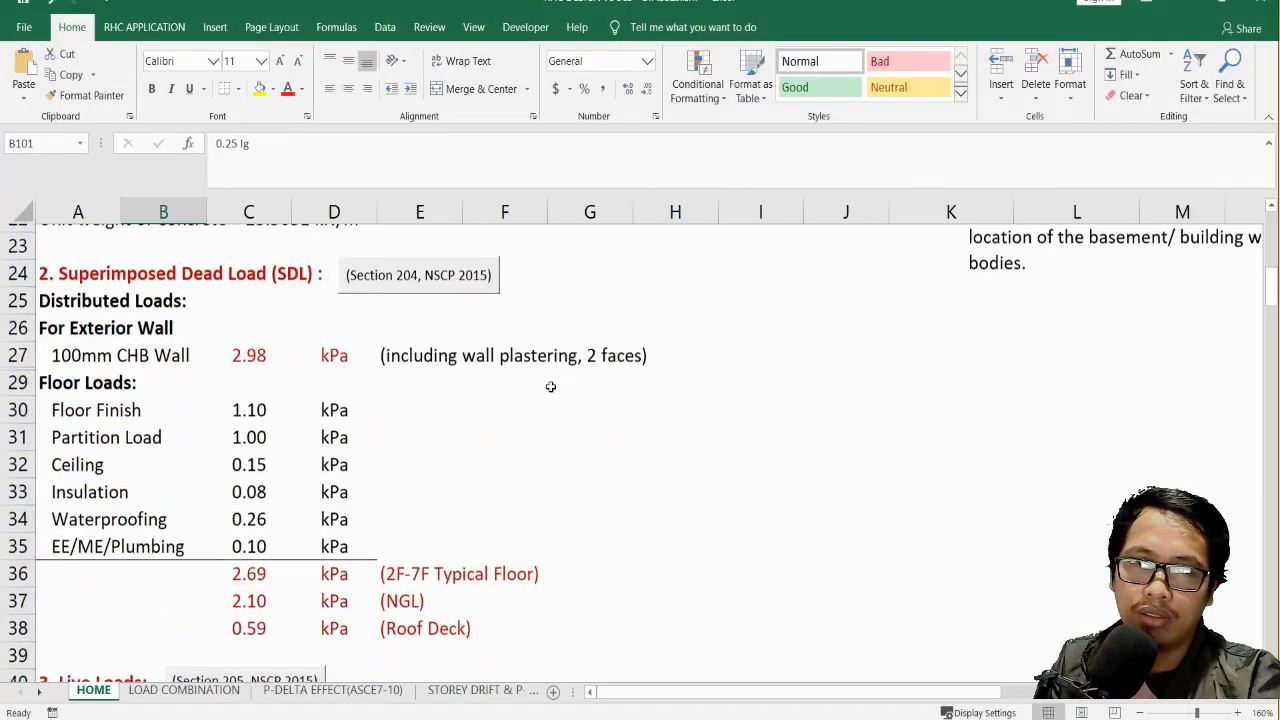
pyautogui.scroll(-2, 551, 388)
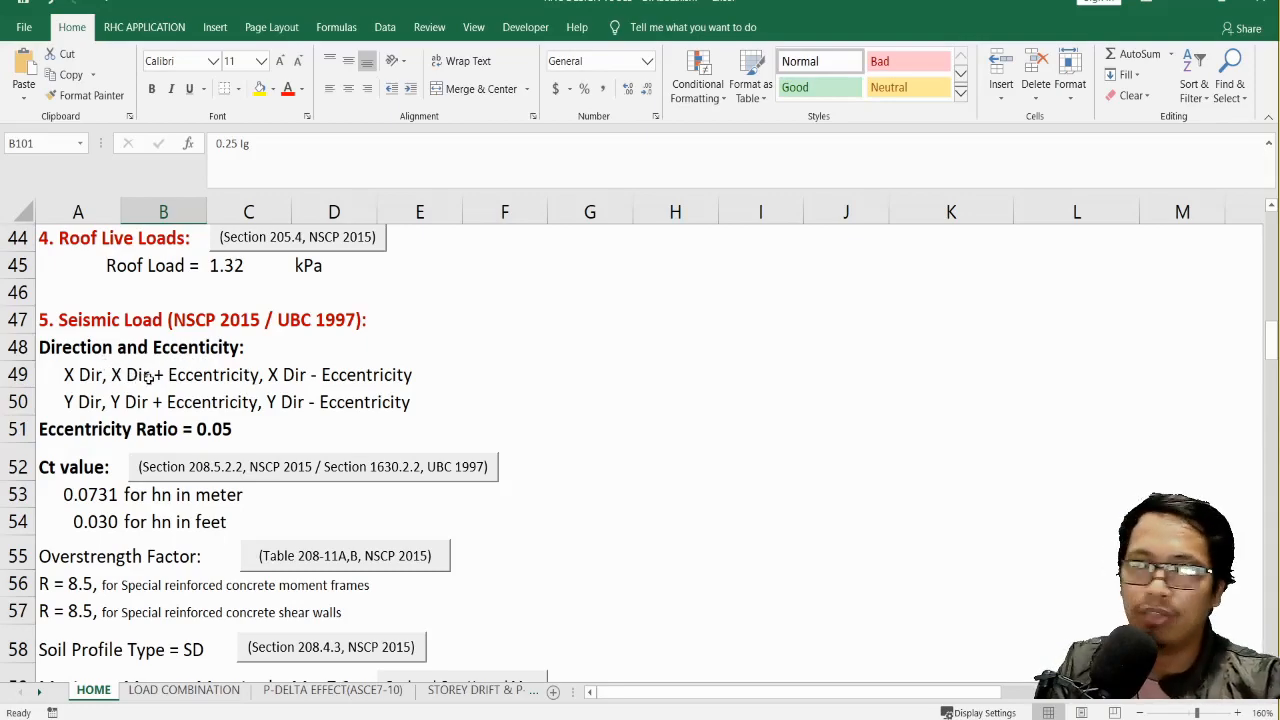
pyautogui.scroll(-1, 316, 377)
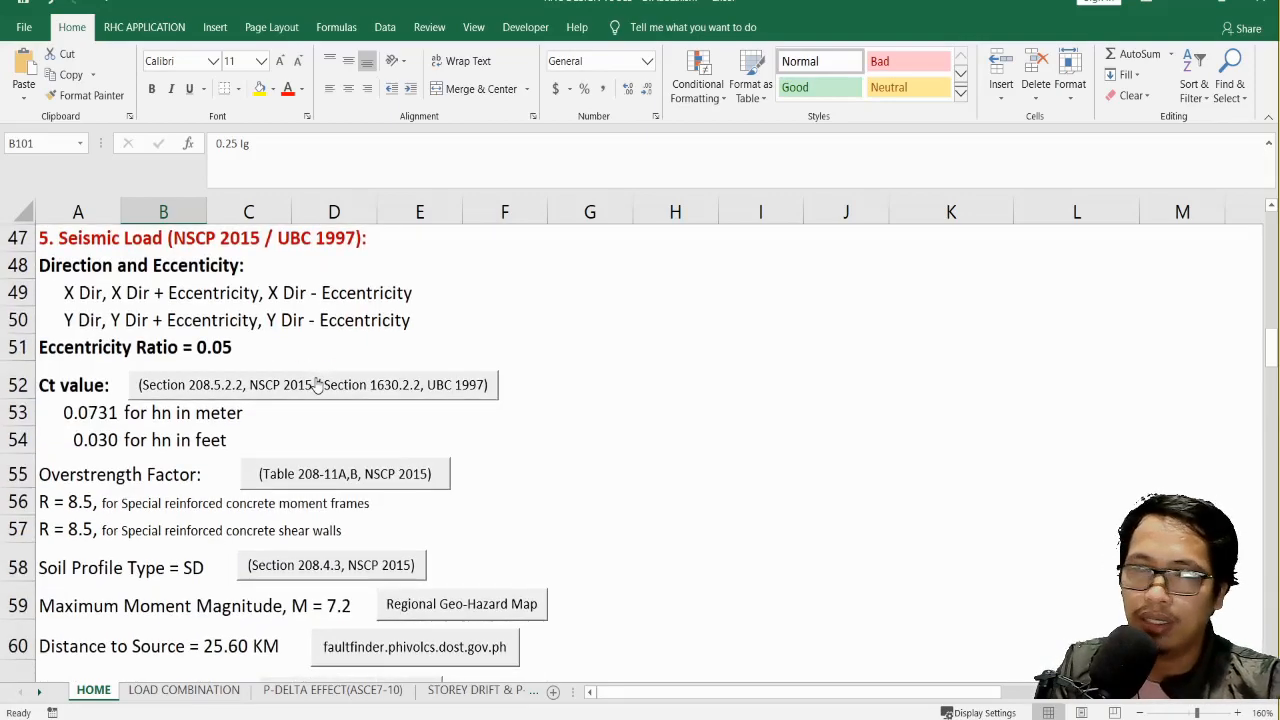
# Examine the eccentricity ratio and the Ct values for hn in meter and feet in the Seismic Load section.
pyautogui.scroll(1, 316, 390)
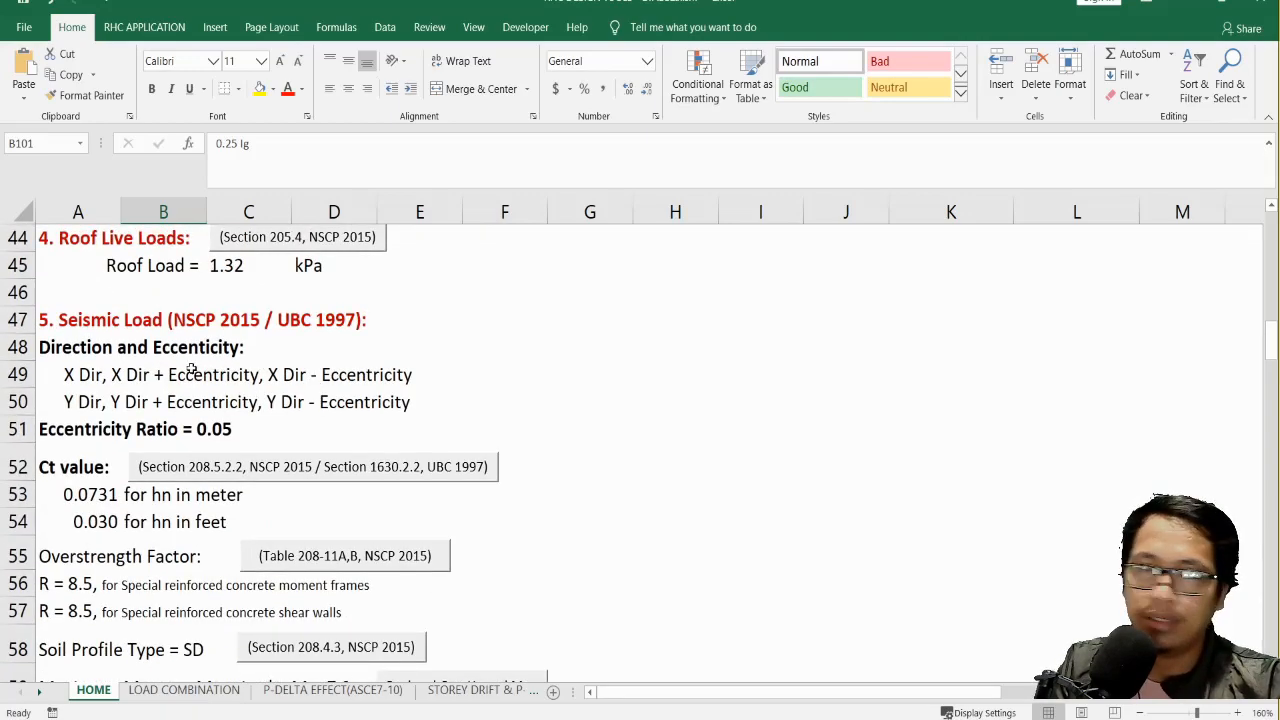
pyautogui.scroll(-2, 200, 378)
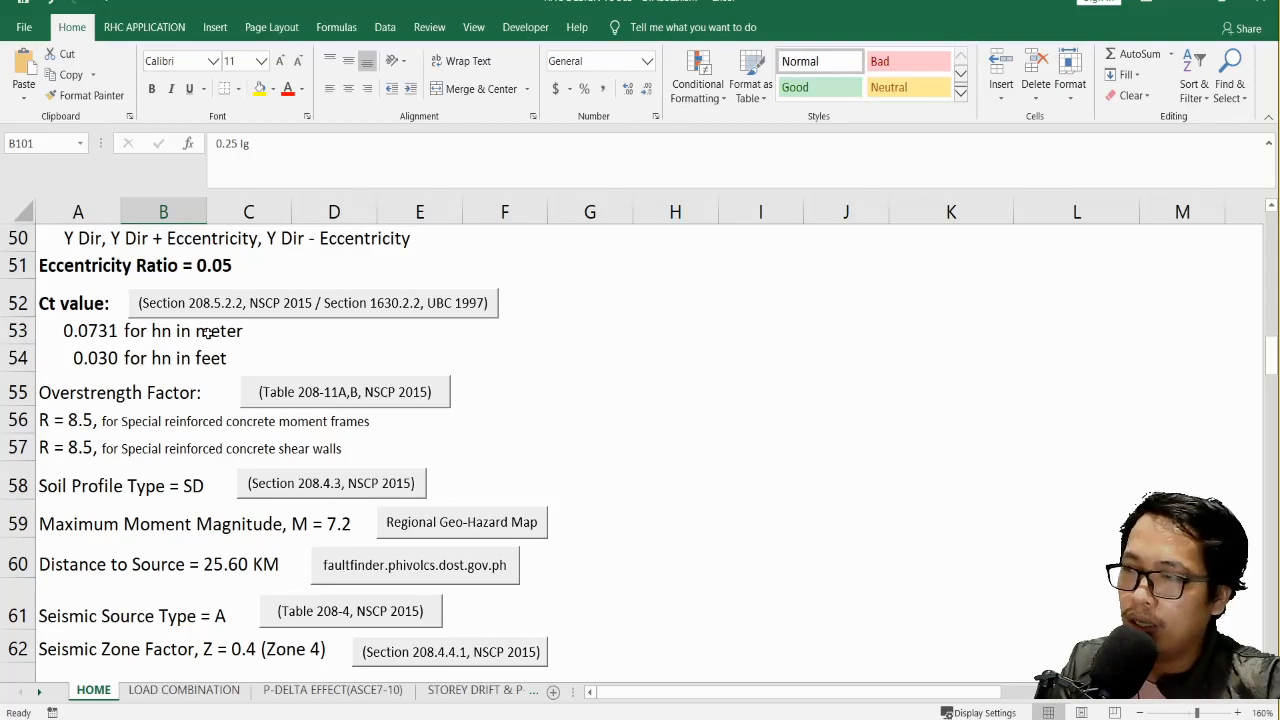
pyautogui.click(258, 338)
pyautogui.click(165, 332)
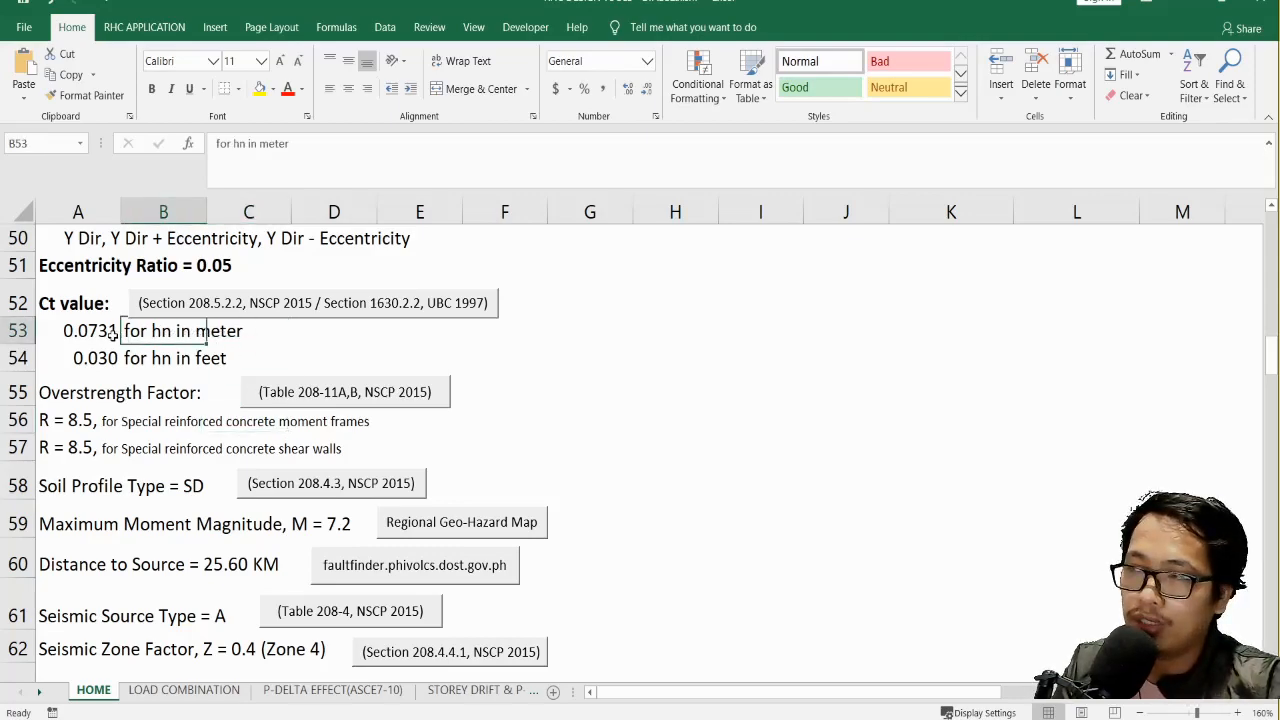
pyautogui.click(90, 334)
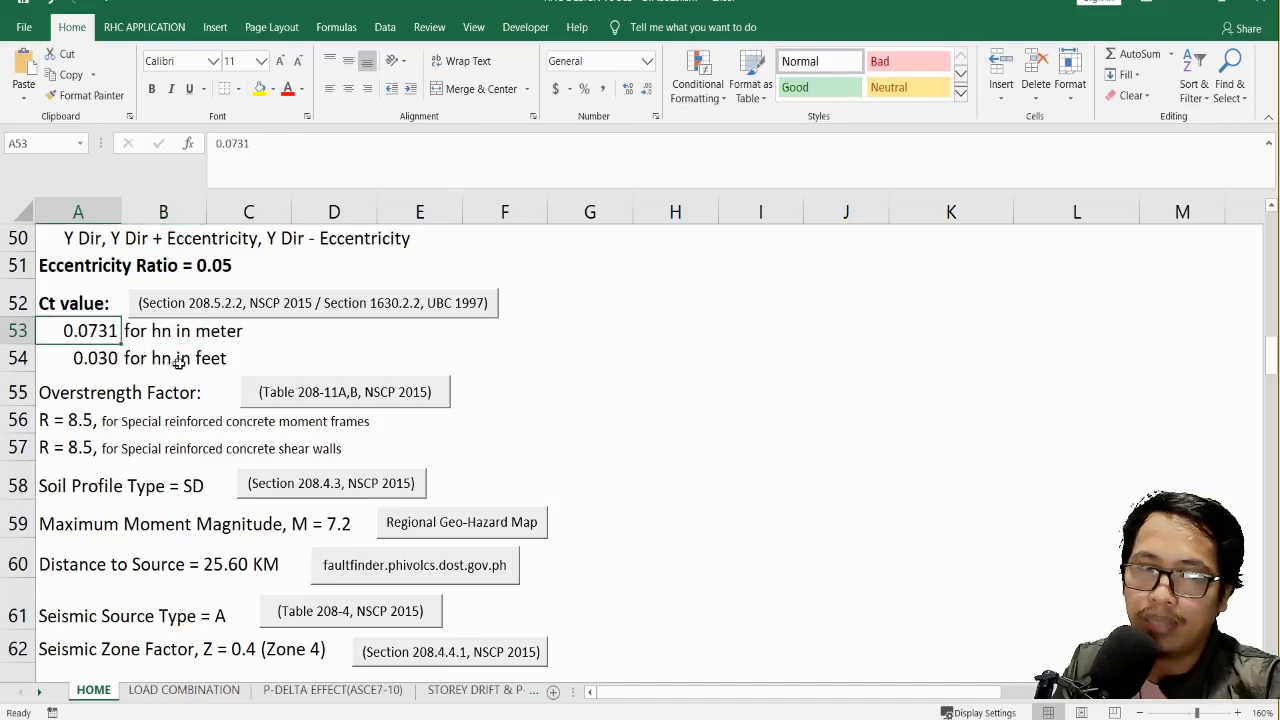
pyautogui.click(108, 361)
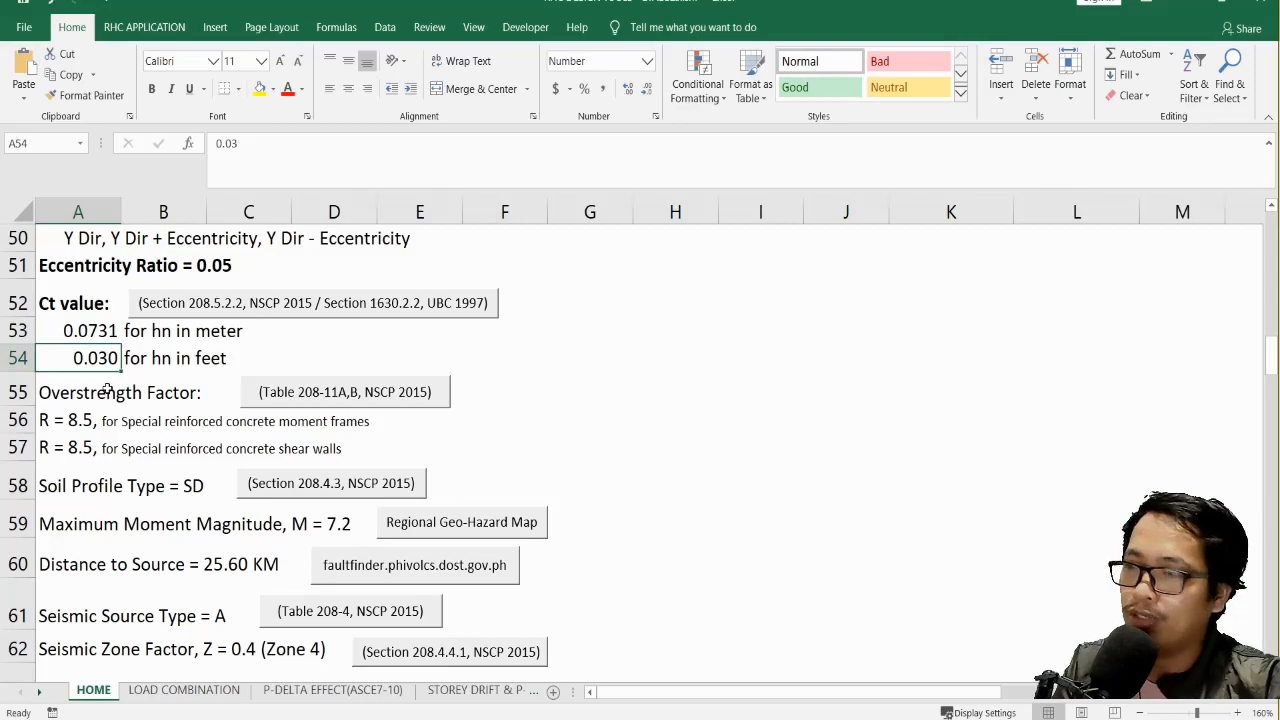
pyautogui.scroll(1, 128, 394)
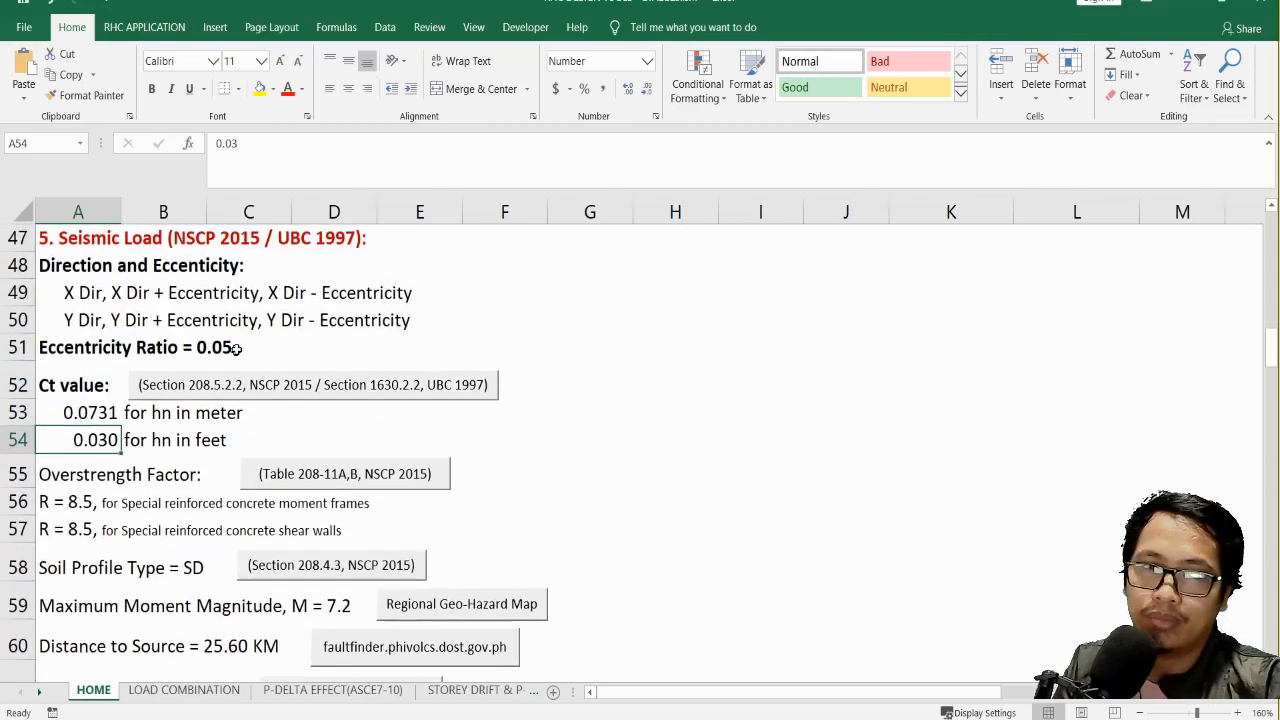
# Open the structure period reference for the Ct value and review its UBC 1997 and NSCP 2015 excerpts.
pyautogui.click(297, 398)
pyautogui.scroll(-2, 187, 377)
pyautogui.scroll(-1, 187, 377)
pyautogui.scroll(3, 180, 380)
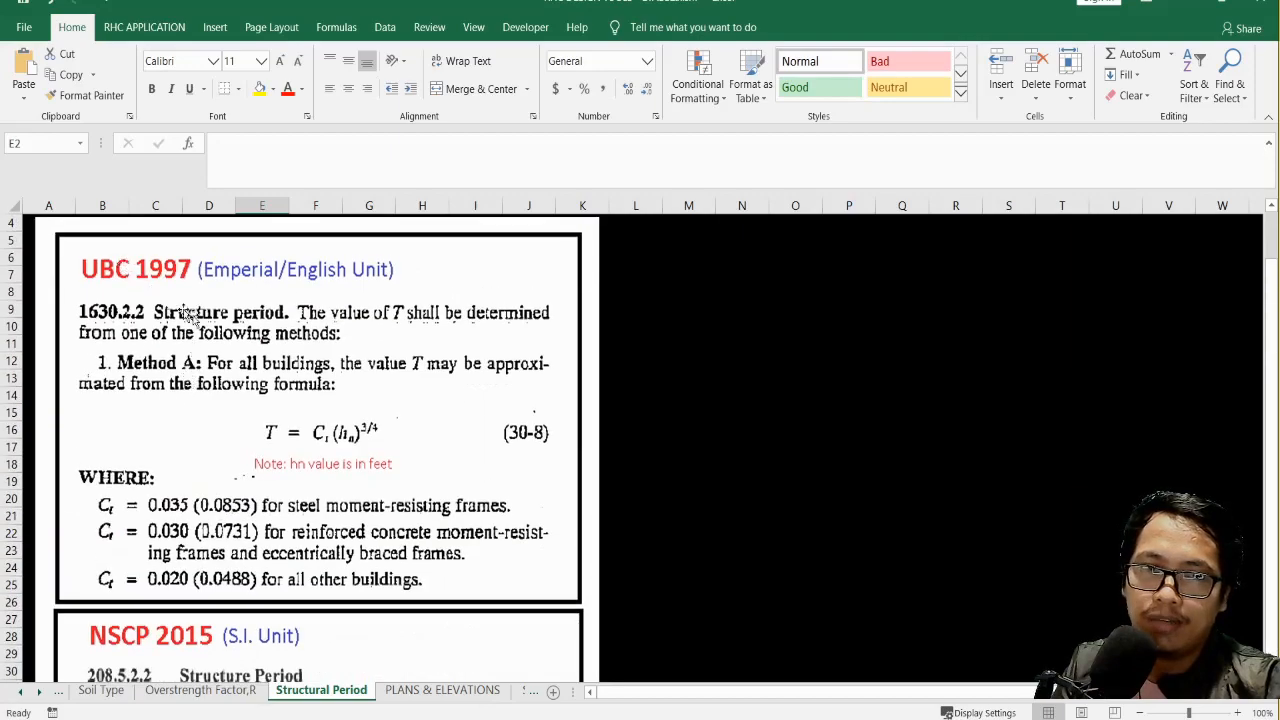
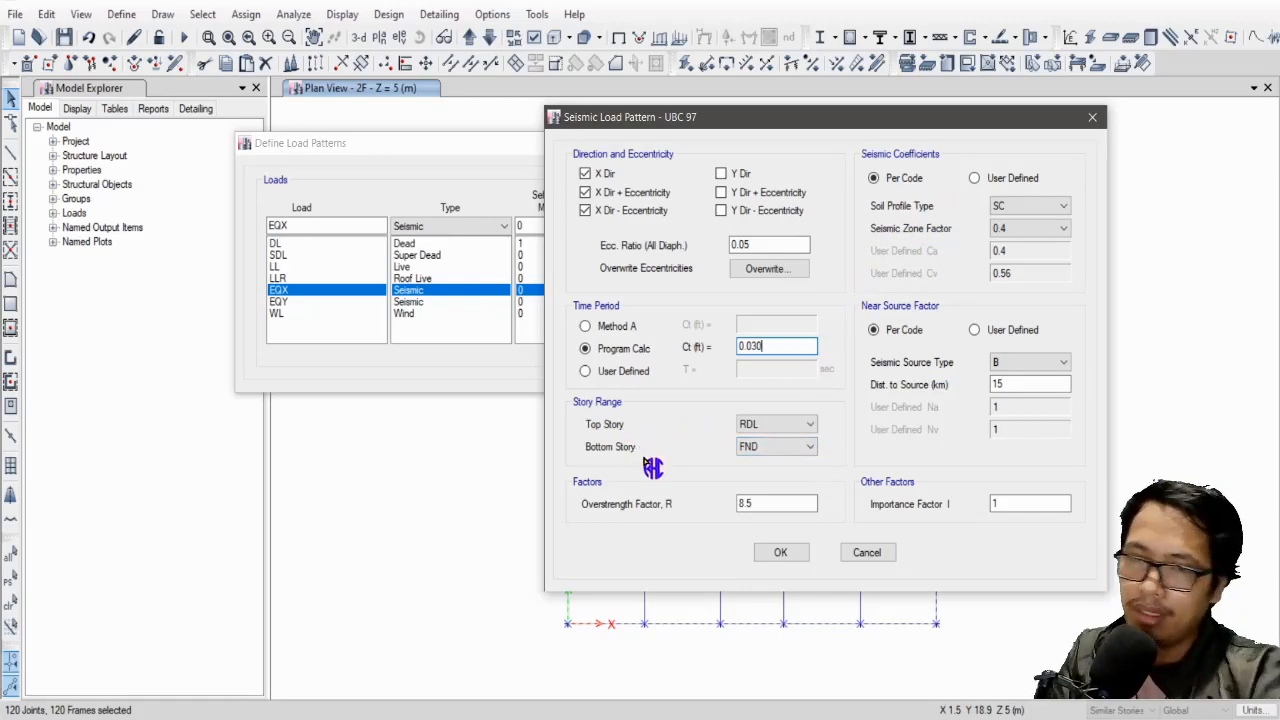
# Set the bottom story of the EQX seismic load pattern's story range to NGL.
pyautogui.click(767, 450)
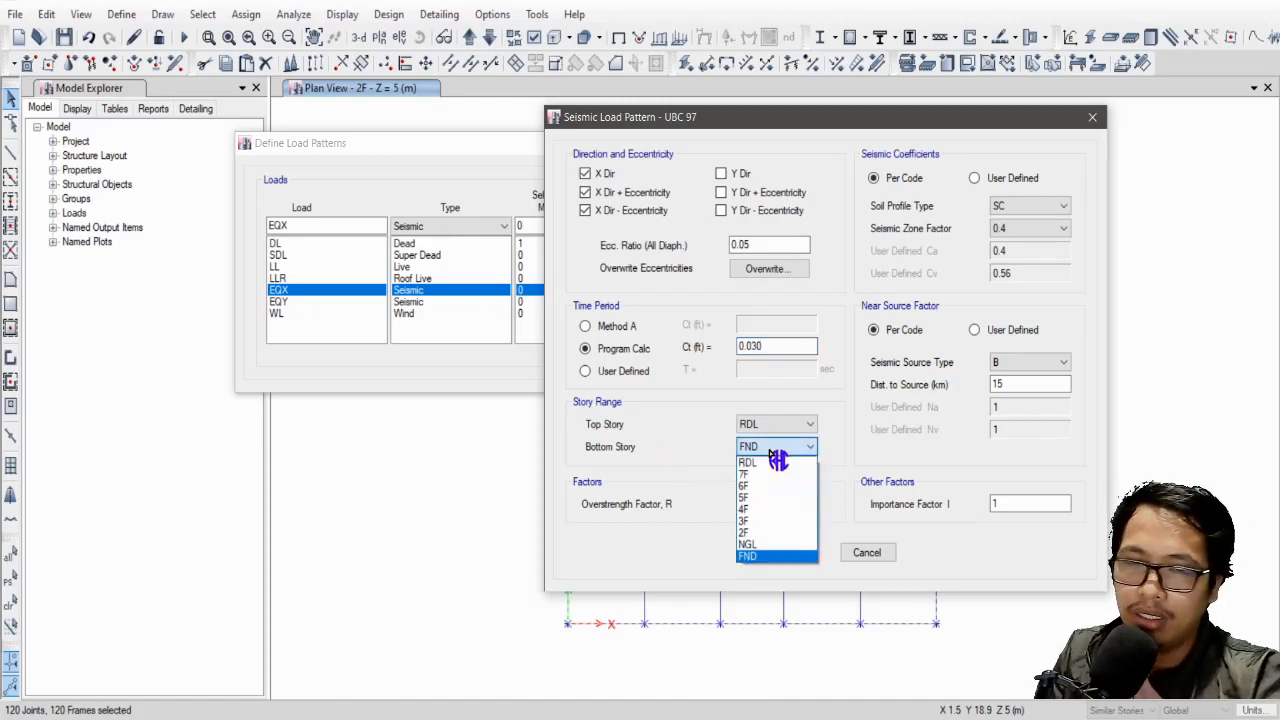
pyautogui.click(770, 450)
pyautogui.click(775, 450)
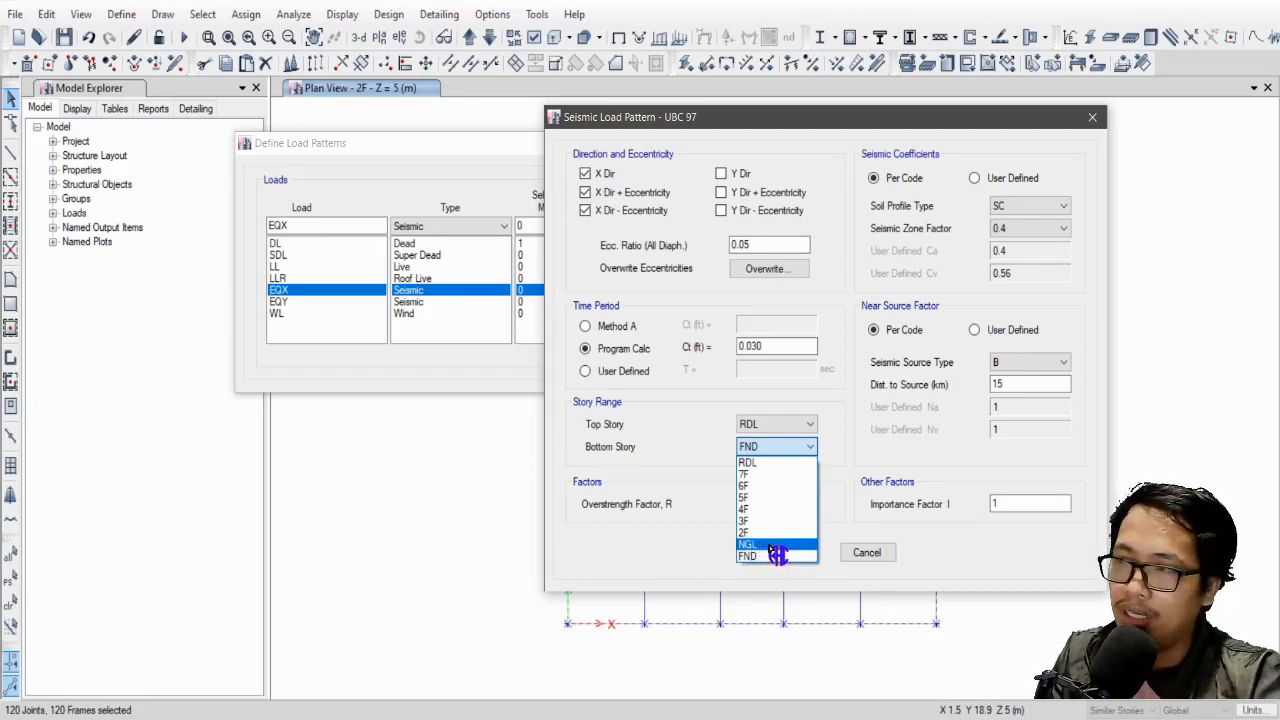
pyautogui.click(772, 546)
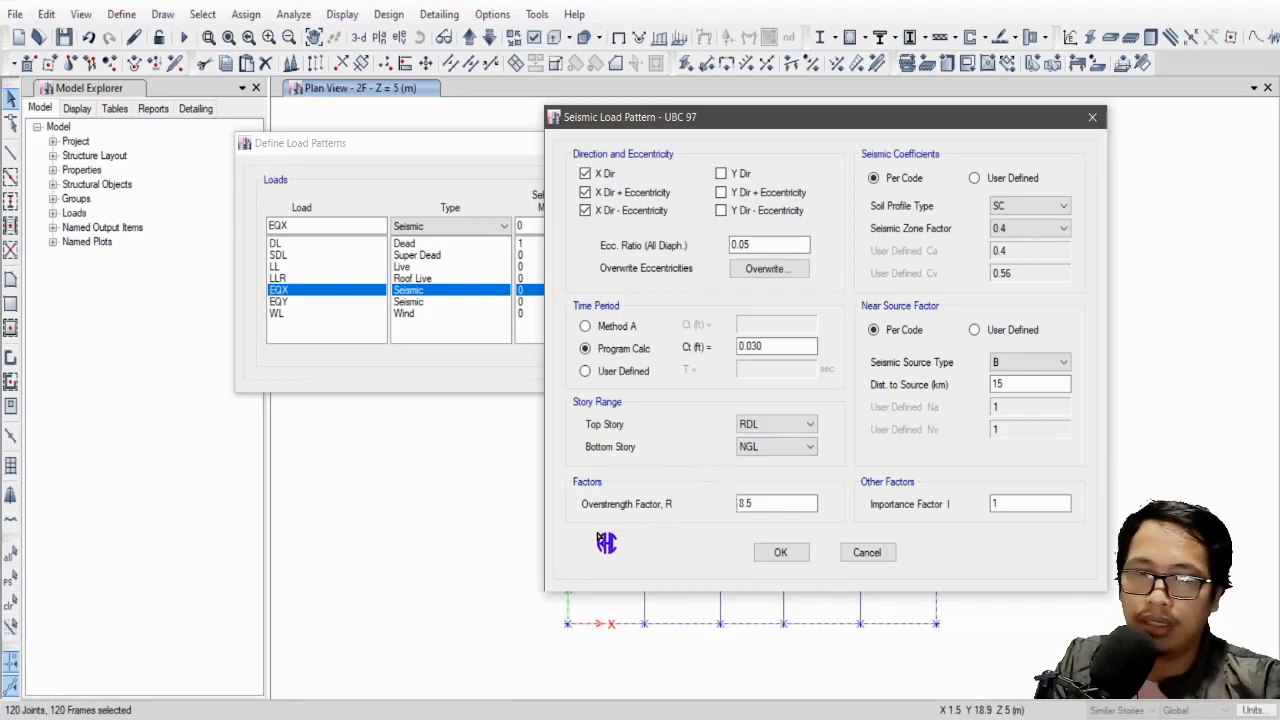
# Select the overstrength factor R value, switch to the Excel design workbook and find the Overstrength Factor entries on the HOME sheet.
pyautogui.moveTo(776, 504); pyautogui.dragTo(712, 506)
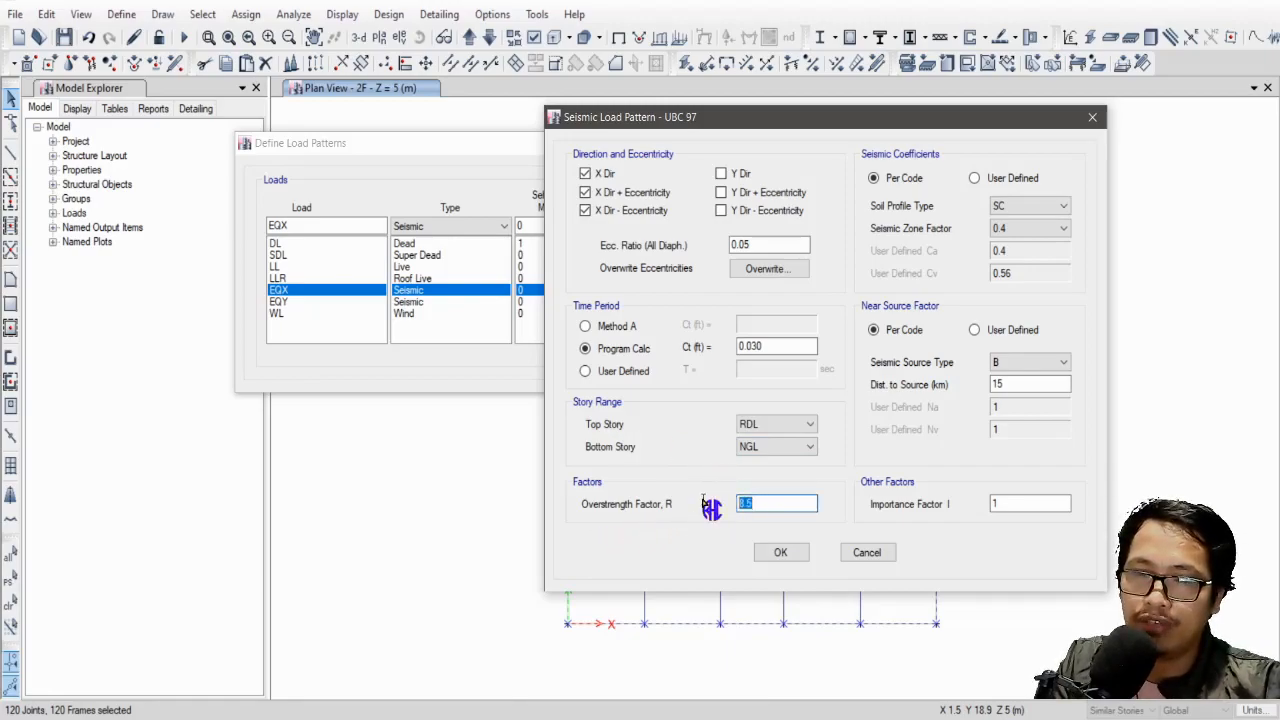
pyautogui.hotkey('alt', 'Tab')
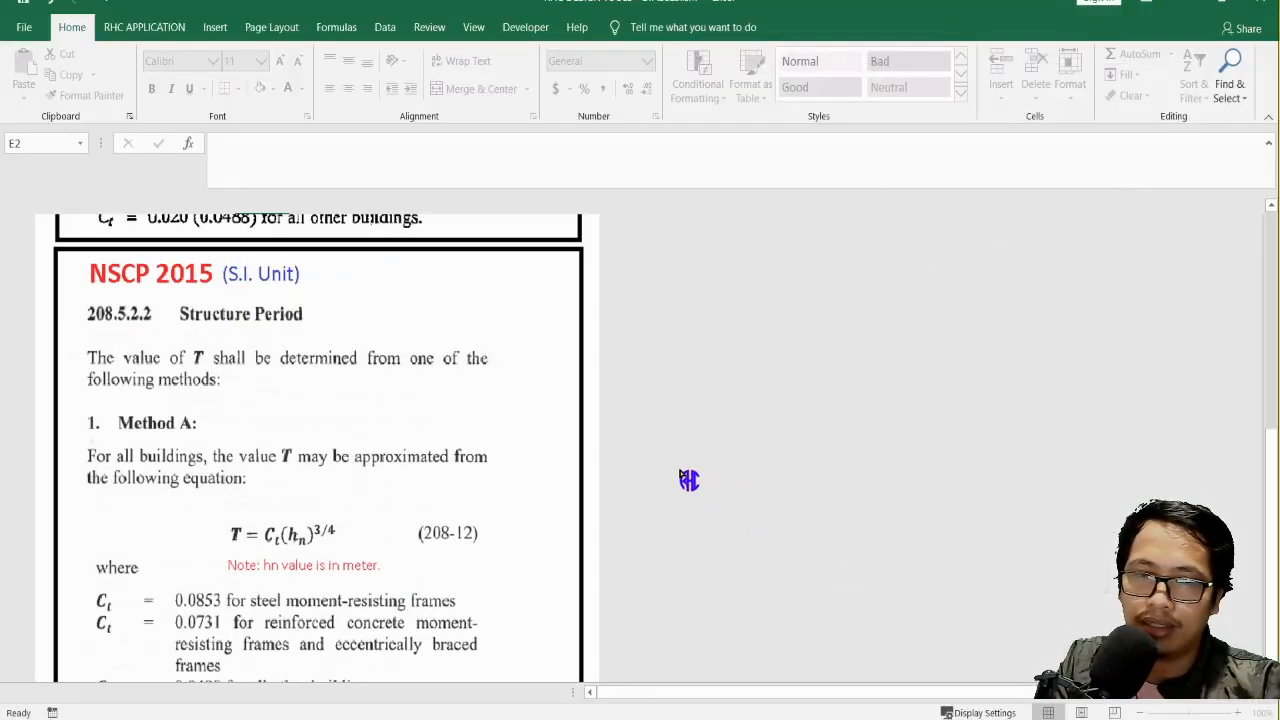
pyautogui.scroll(8, 350, 370)
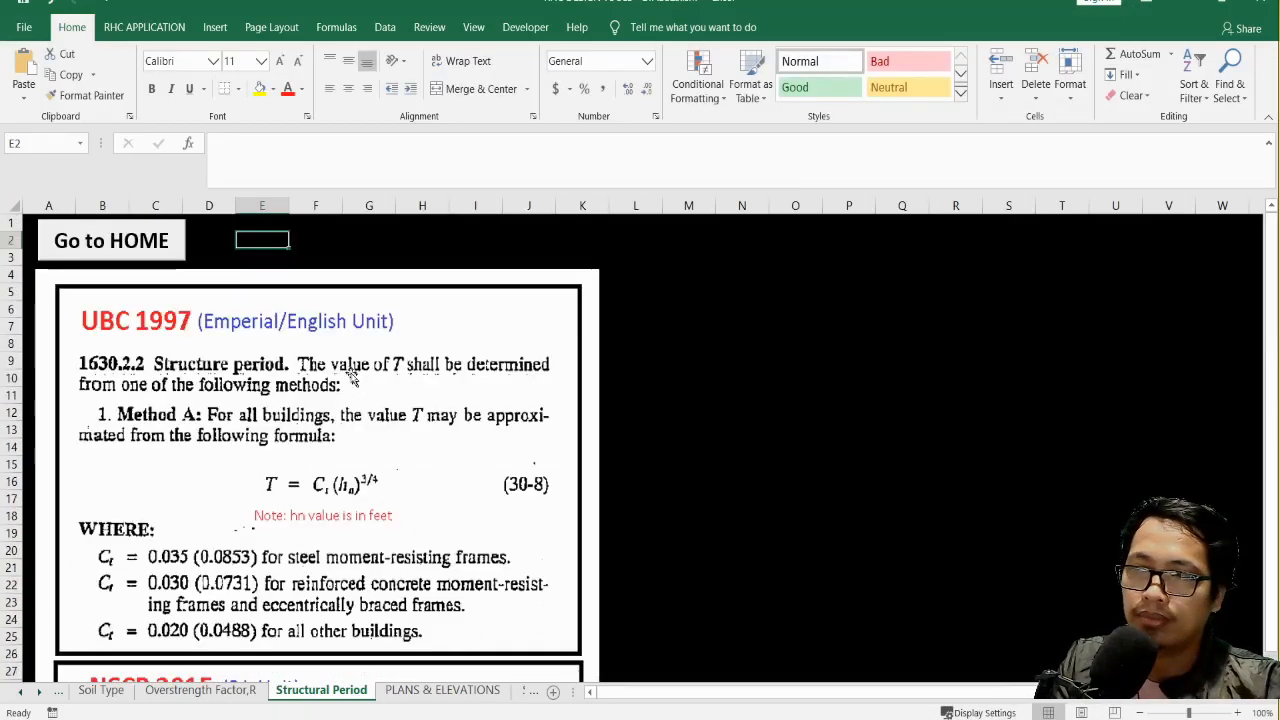
pyautogui.click(66, 250)
pyautogui.scroll(-2, 270, 357)
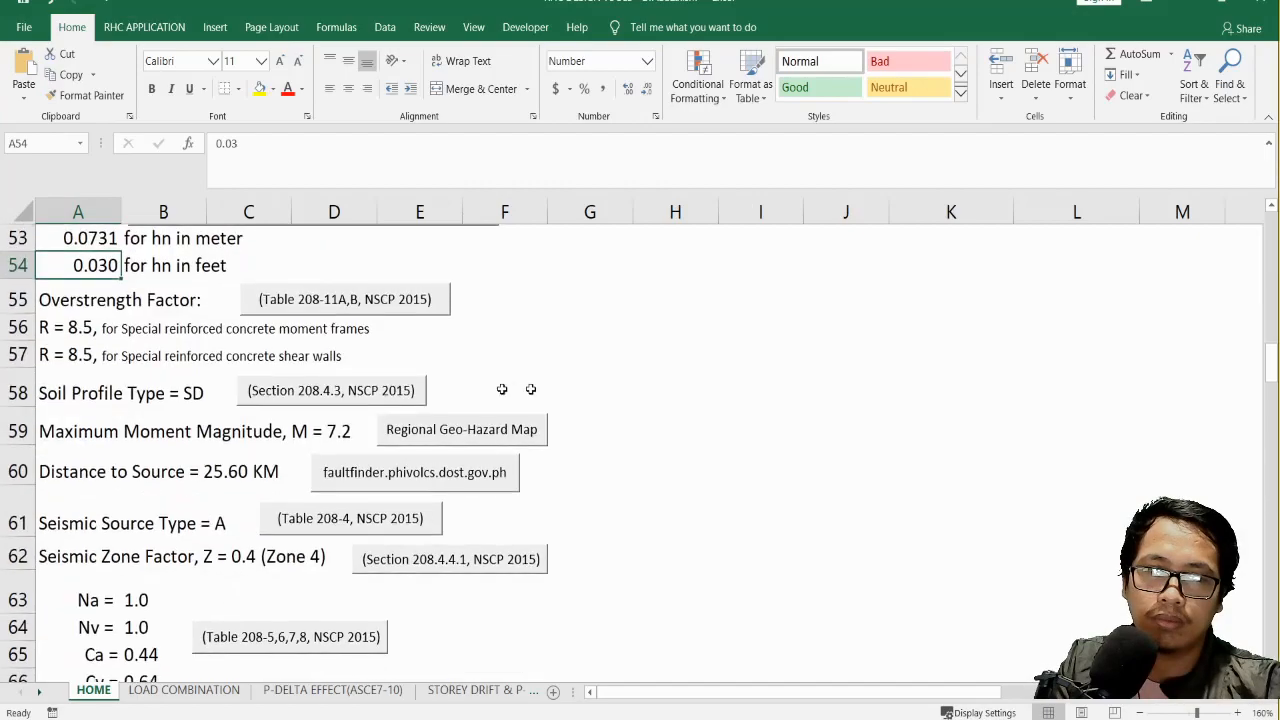
pyautogui.click(634, 375)
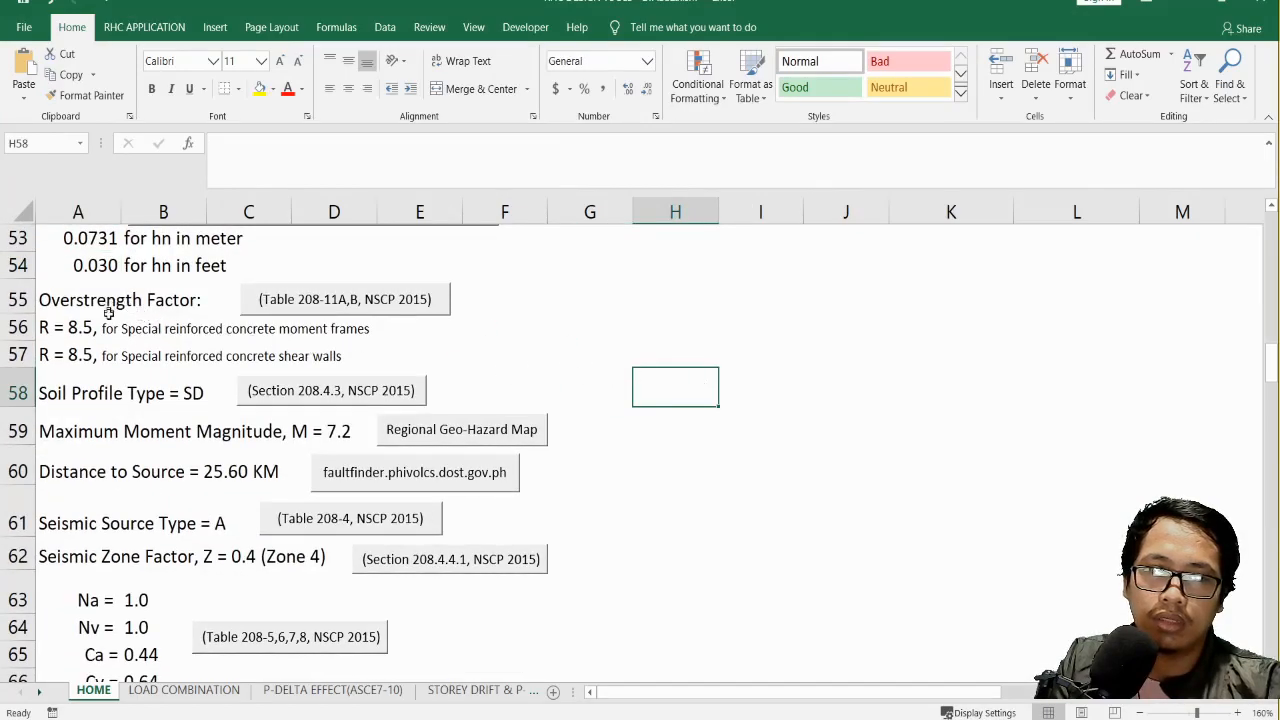
# Consult Tables 208-11A and 208-11B for the R values of concrete and steel systems, and return to the HOME sheet.
pyautogui.click(302, 306)
pyautogui.scroll(-2, 363, 354)
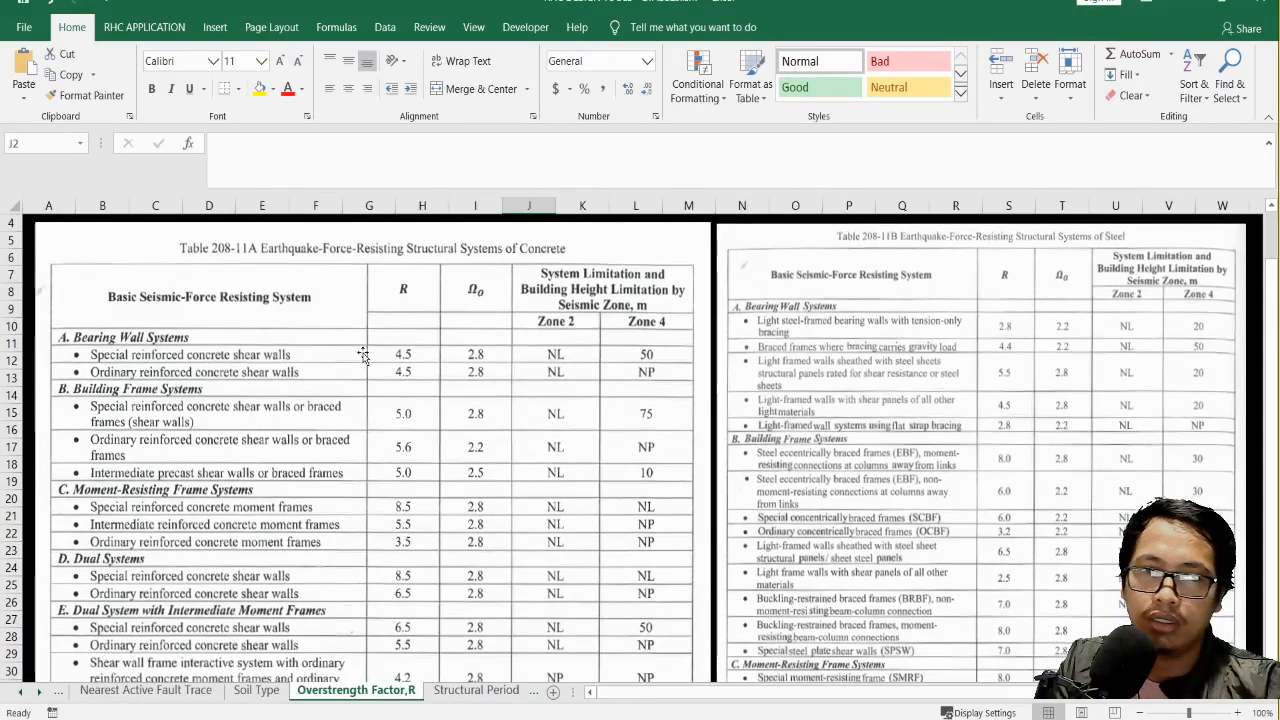
pyautogui.scroll(-1, 1004, 306)
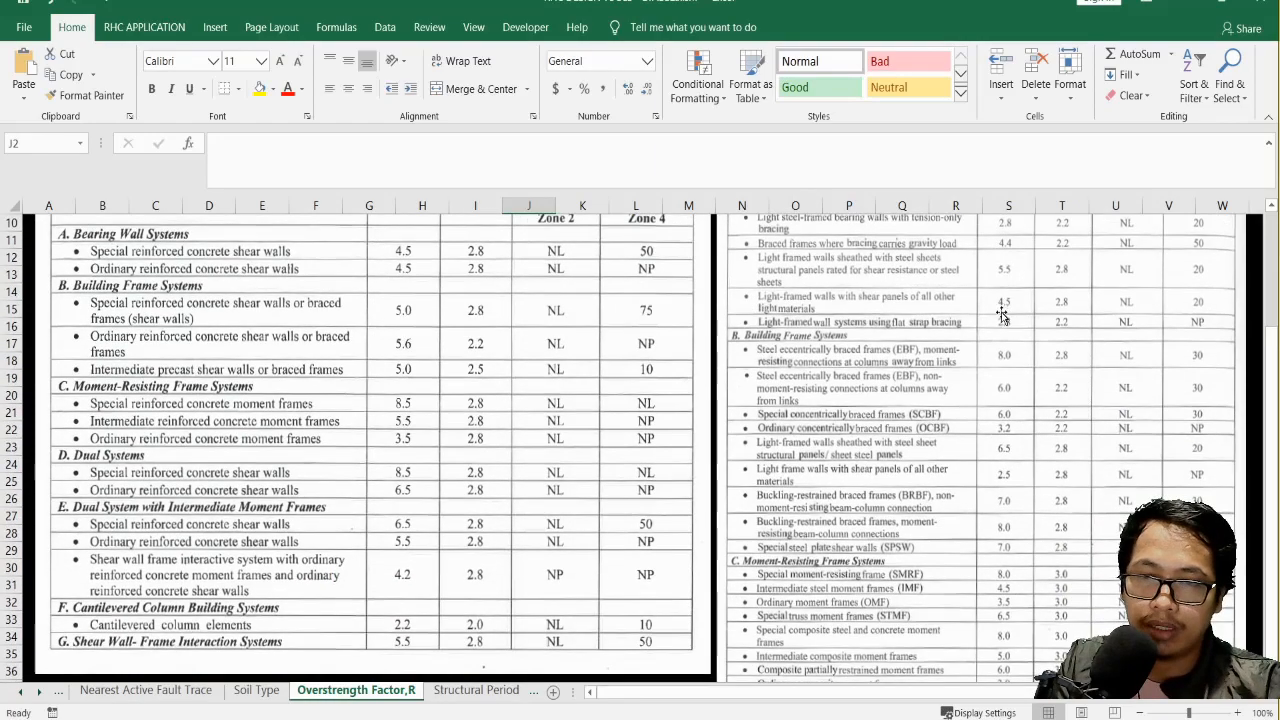
pyautogui.scroll(3, 478, 450)
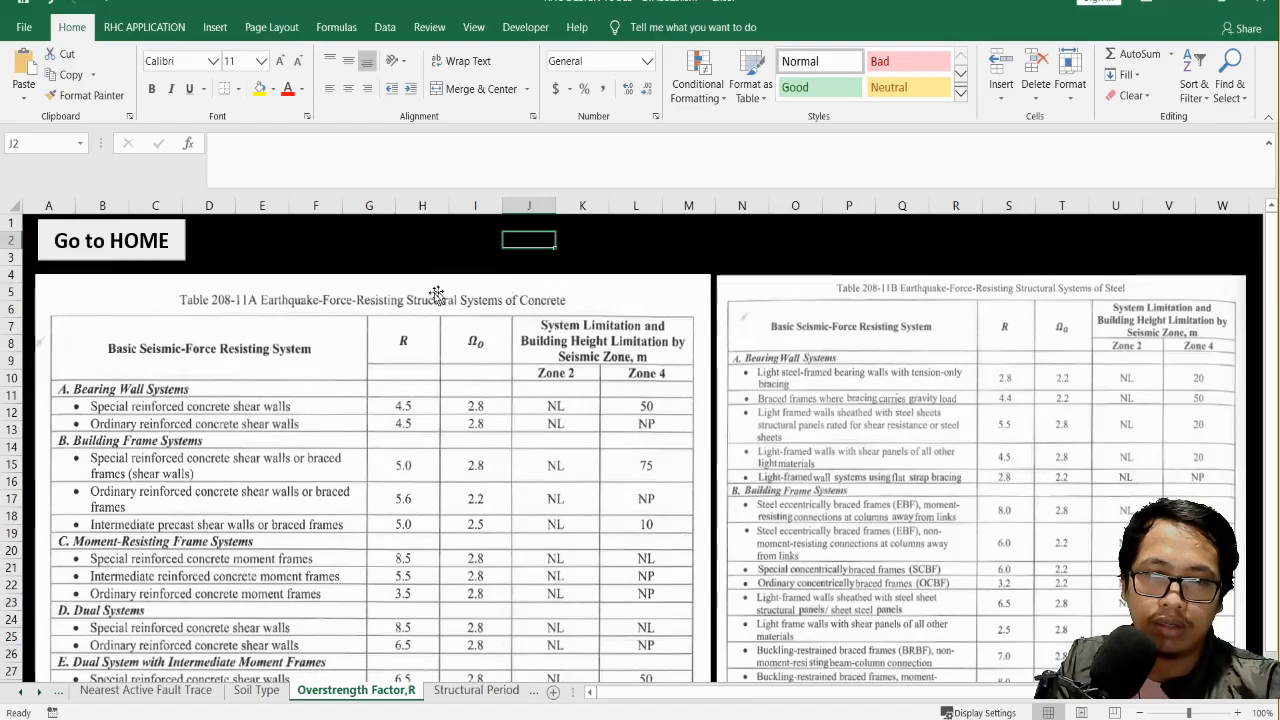
pyautogui.scroll(-4, 423, 333)
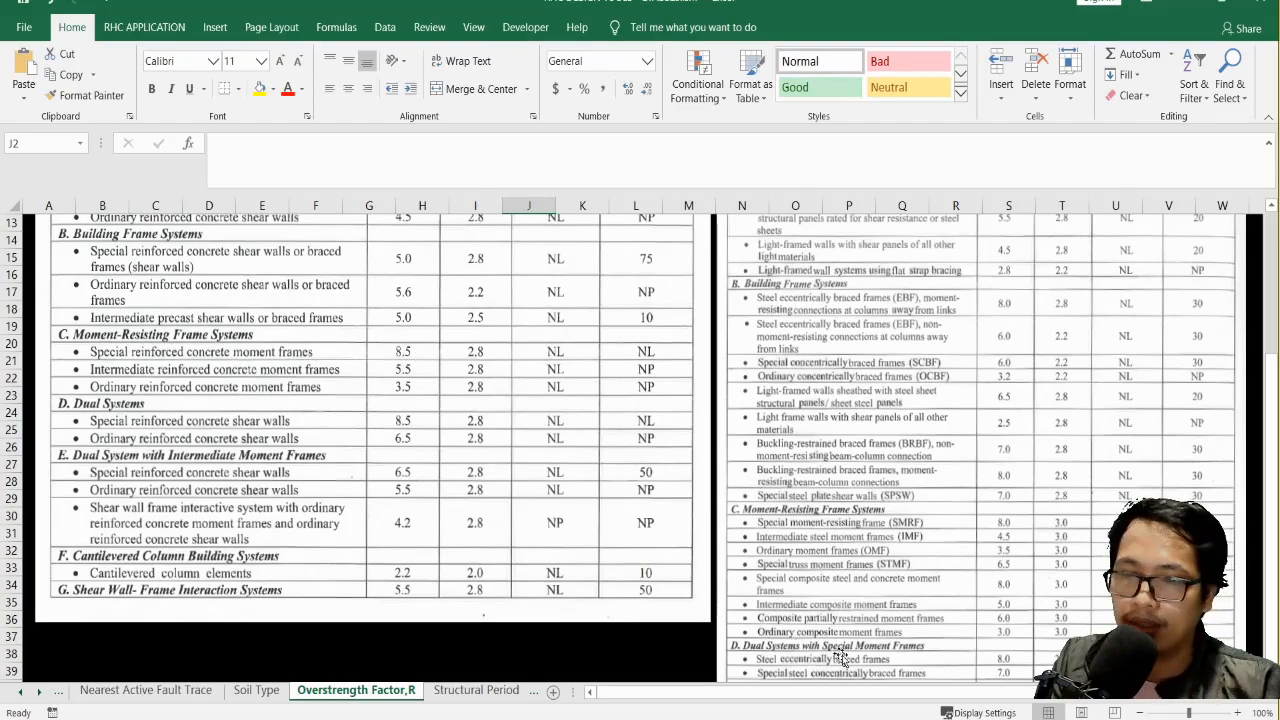
pyautogui.scroll(4, 654, 576)
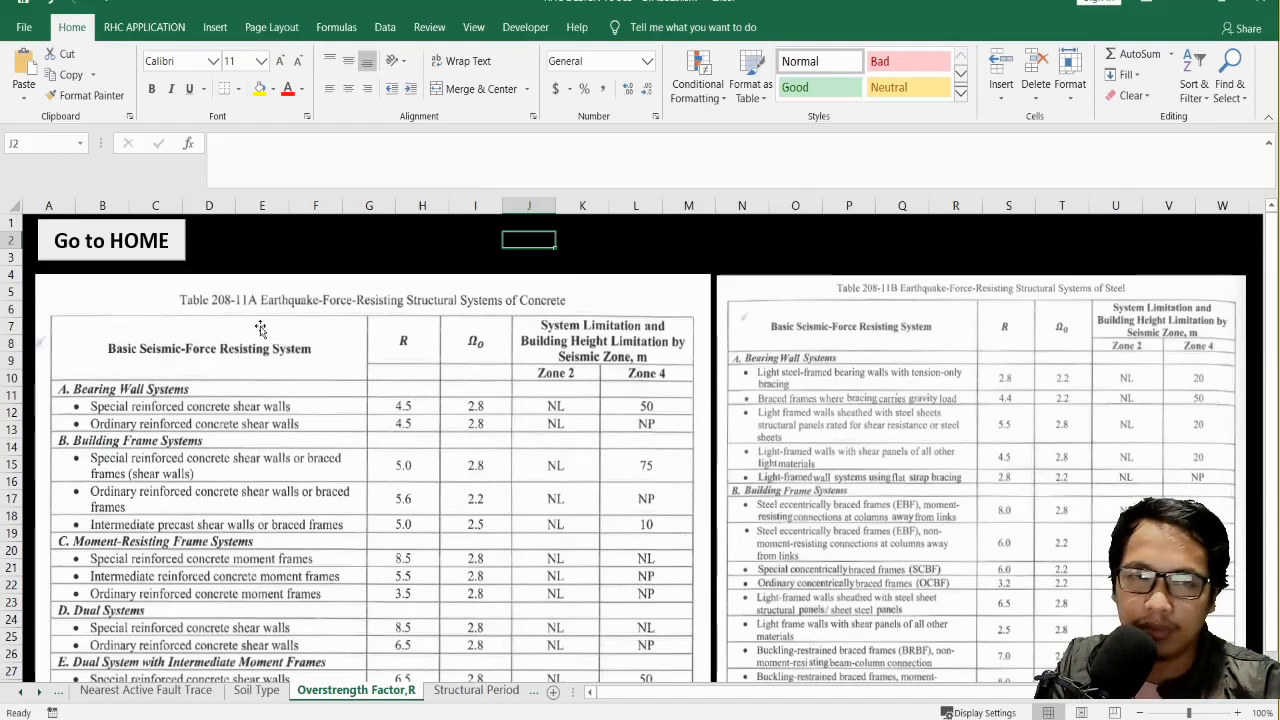
pyautogui.click(138, 248)
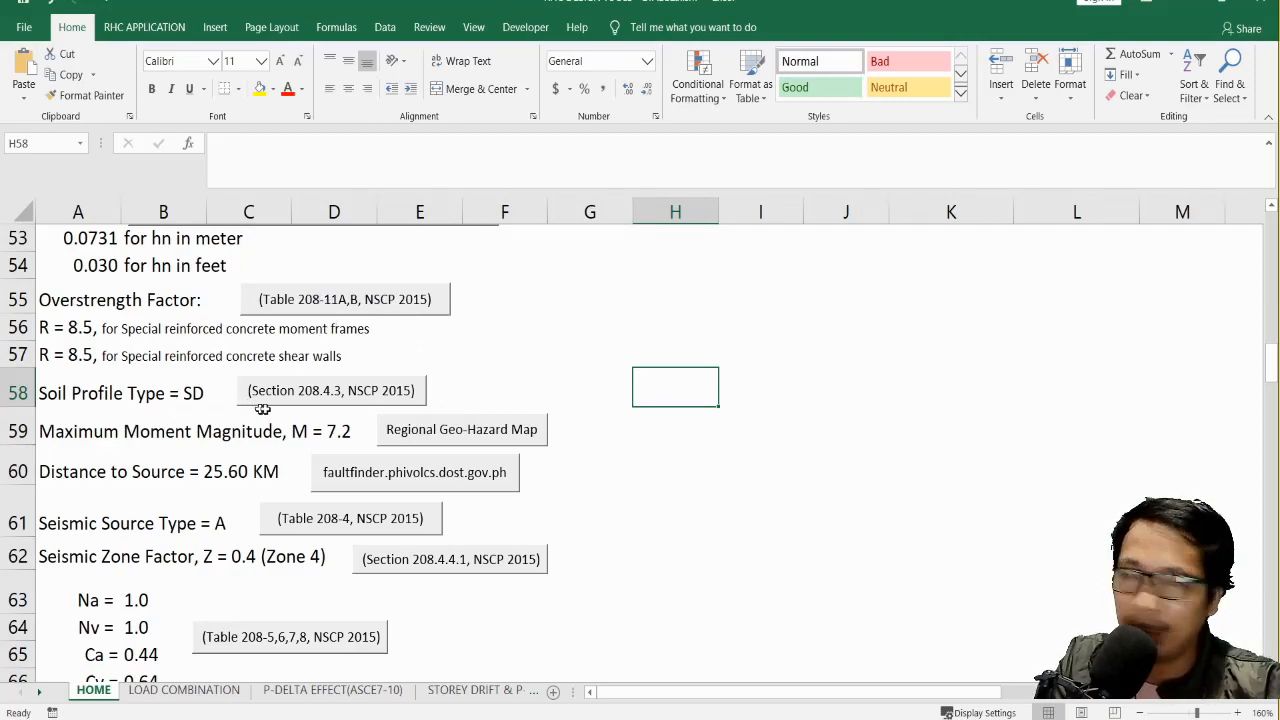
# Read the Section 208.4.3 soil profile type provisions, including the exception for unknown soil properties, and return to the HOME sheet.
pyautogui.click(352, 399)
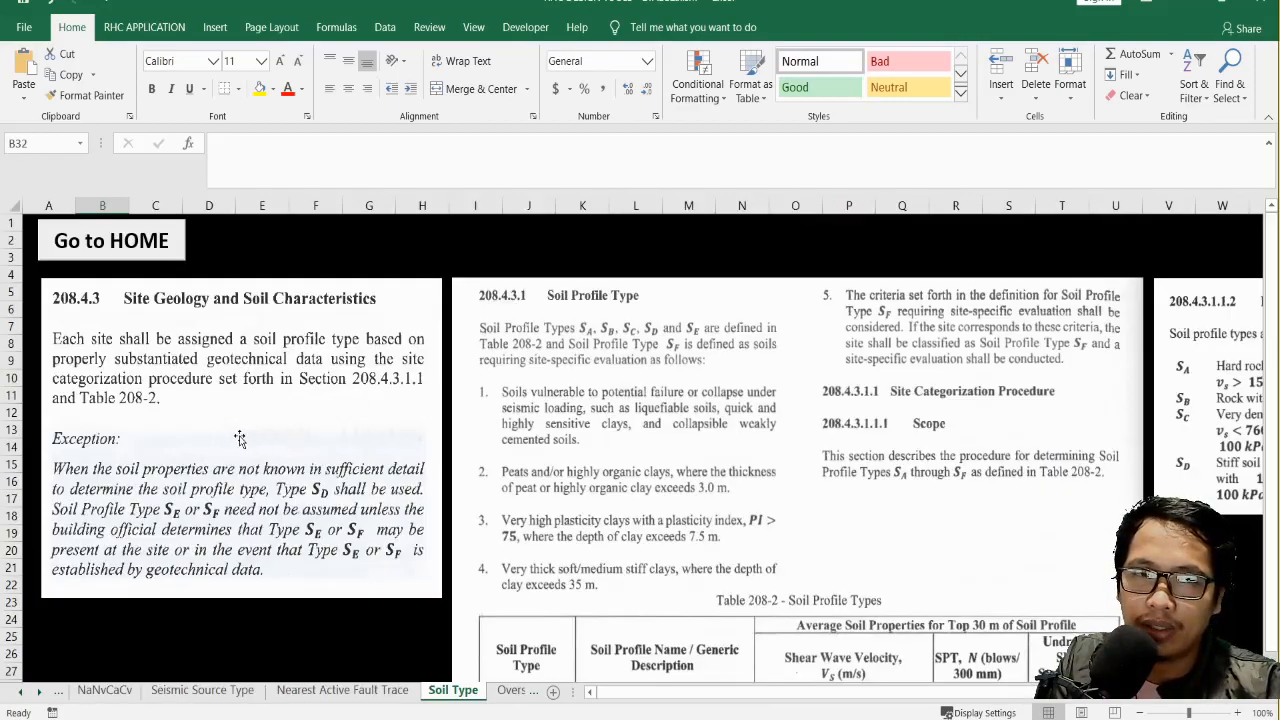
pyautogui.scroll(-1, 240, 438)
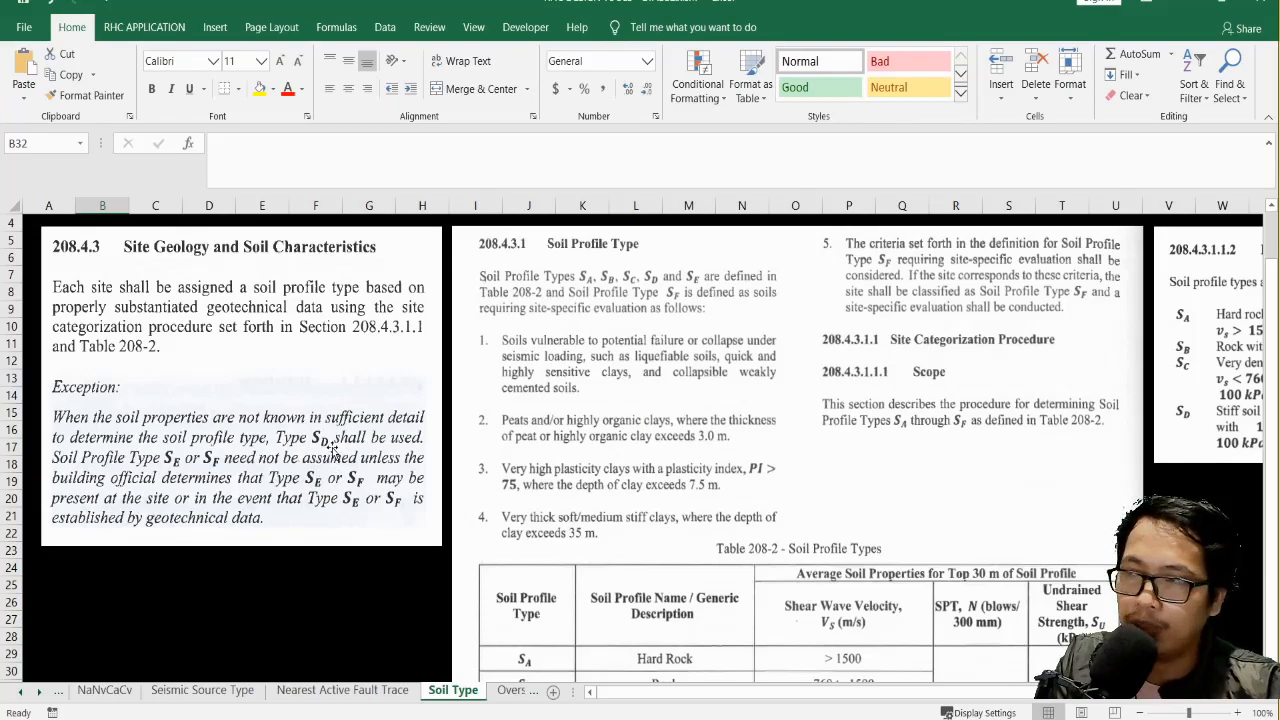
pyautogui.scroll(1, 285, 475)
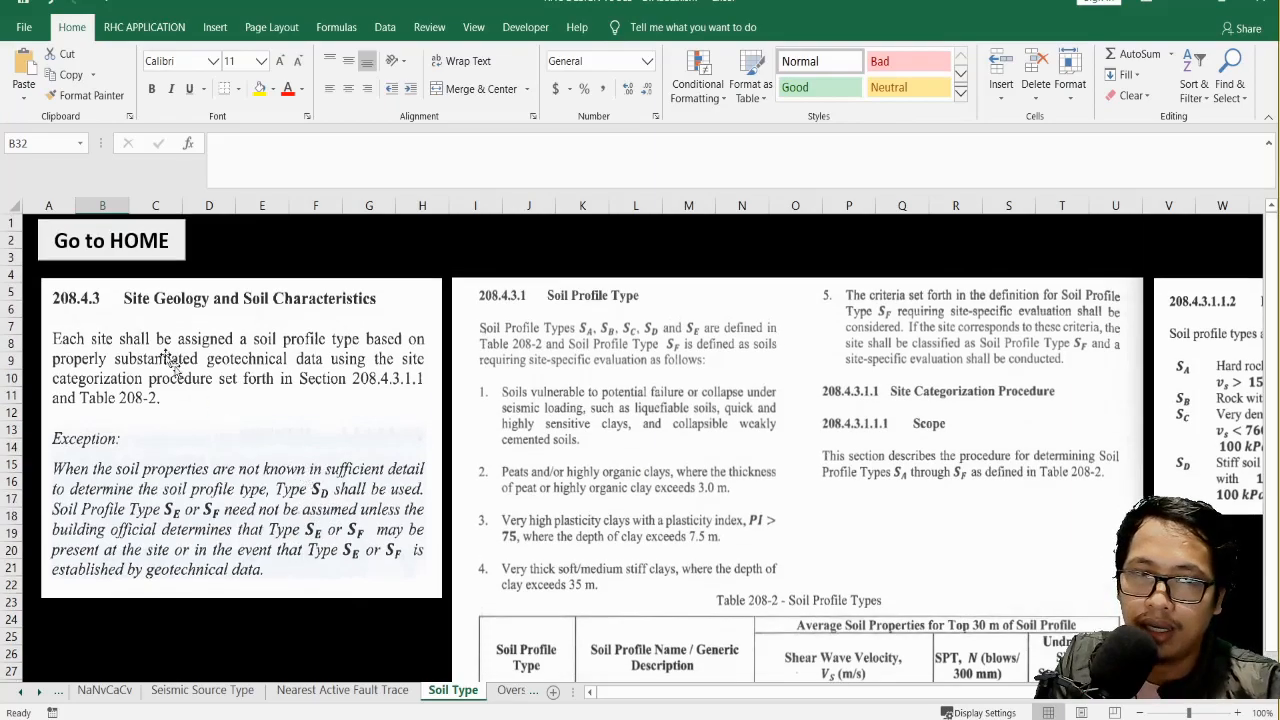
pyautogui.click(110, 243)
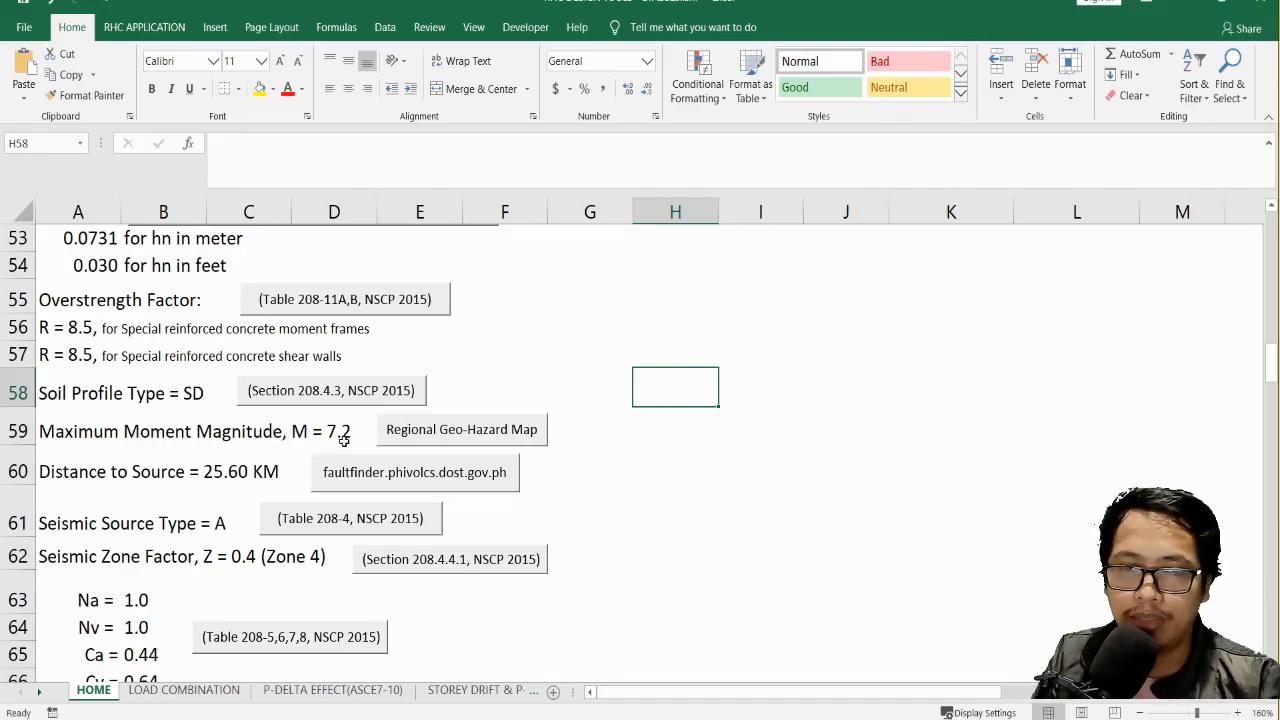
# Examine the earthquake magnitudes around the Samar provinces on the Regional Geo-Hazard Map, and return to the HOME sheet.
pyautogui.click(521, 441)
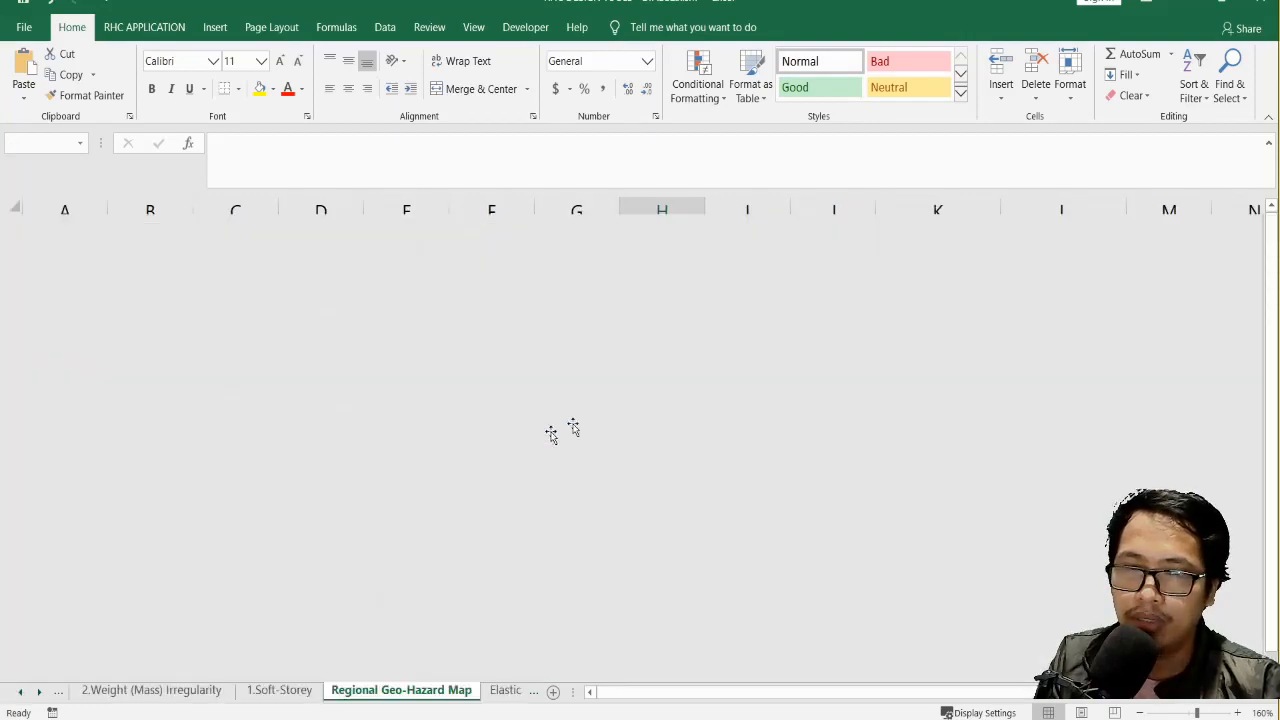
pyautogui.scroll(-7, 810, 446)
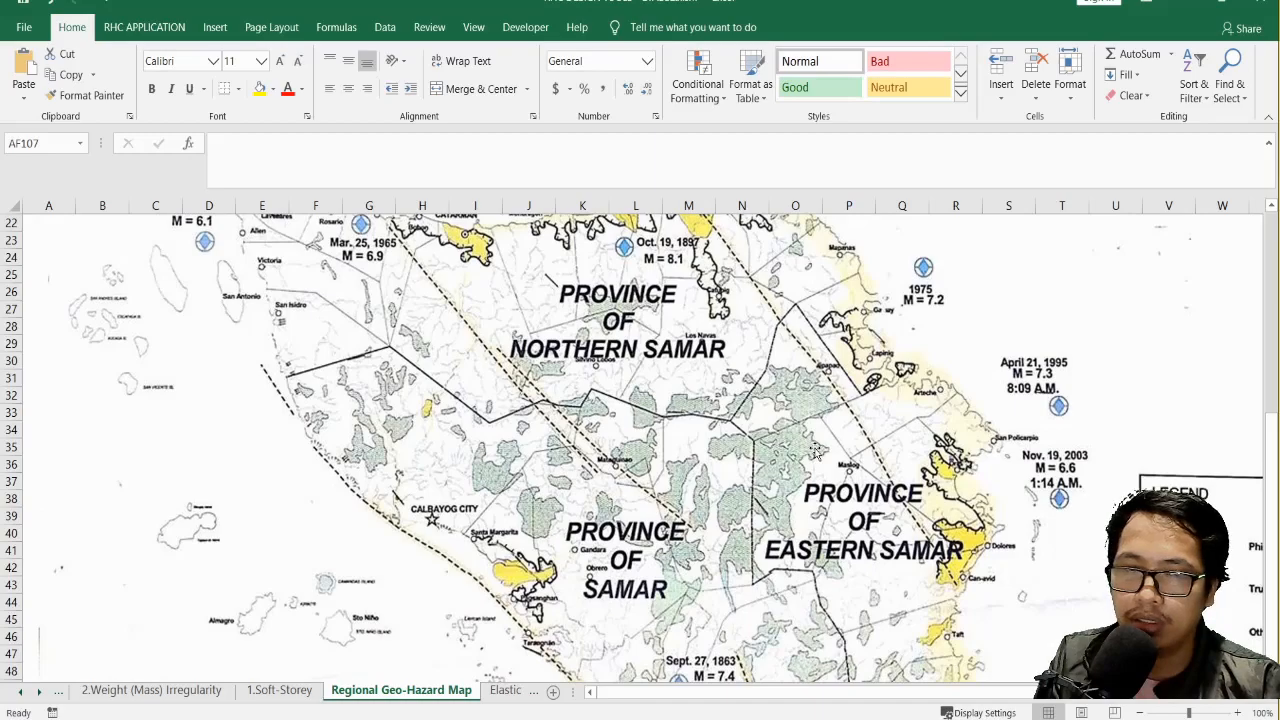
pyautogui.scroll(1, 815, 452)
pyautogui.scroll(1, 835, 465)
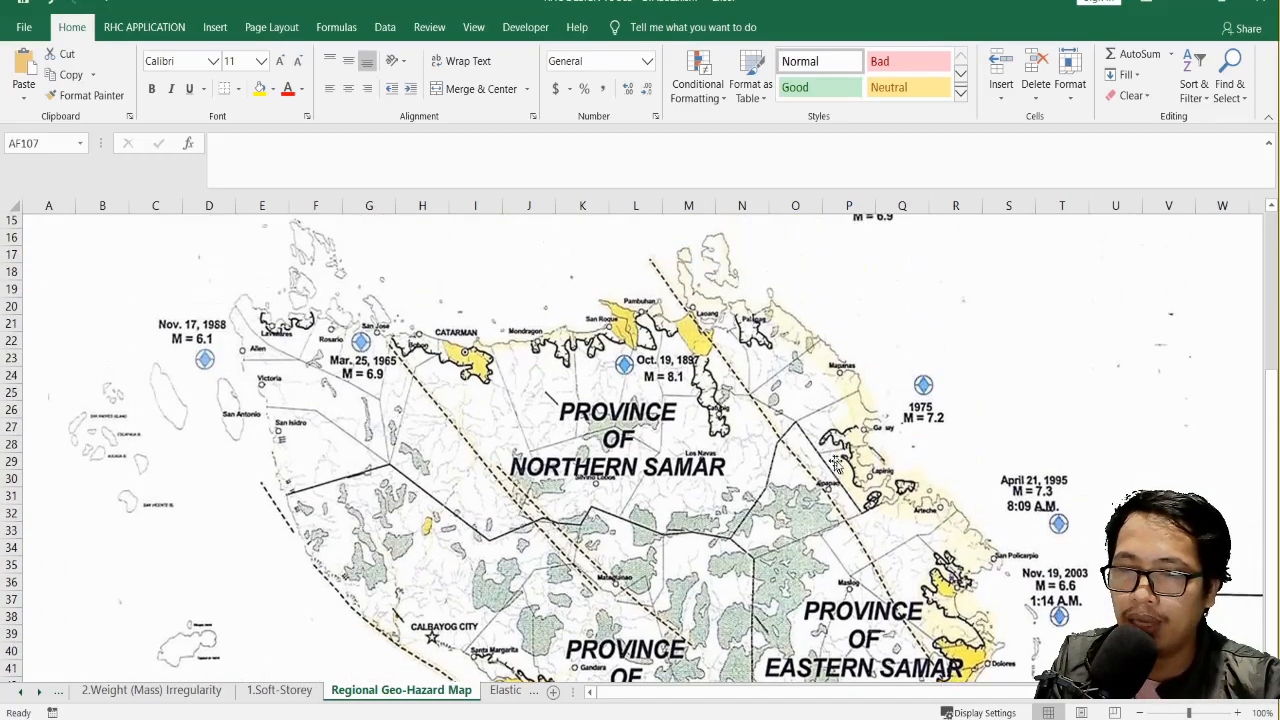
pyautogui.scroll(1, 836, 465)
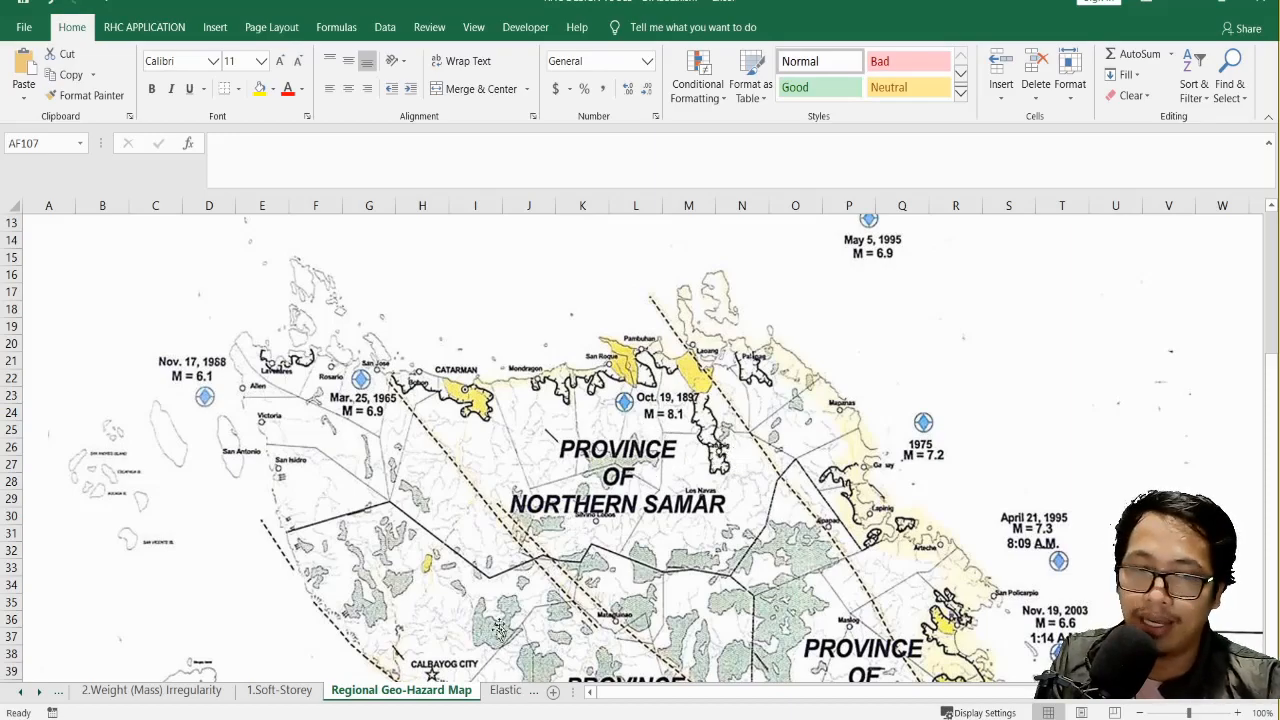
pyautogui.scroll(3, 213, 400)
pyautogui.scroll(1, 213, 400)
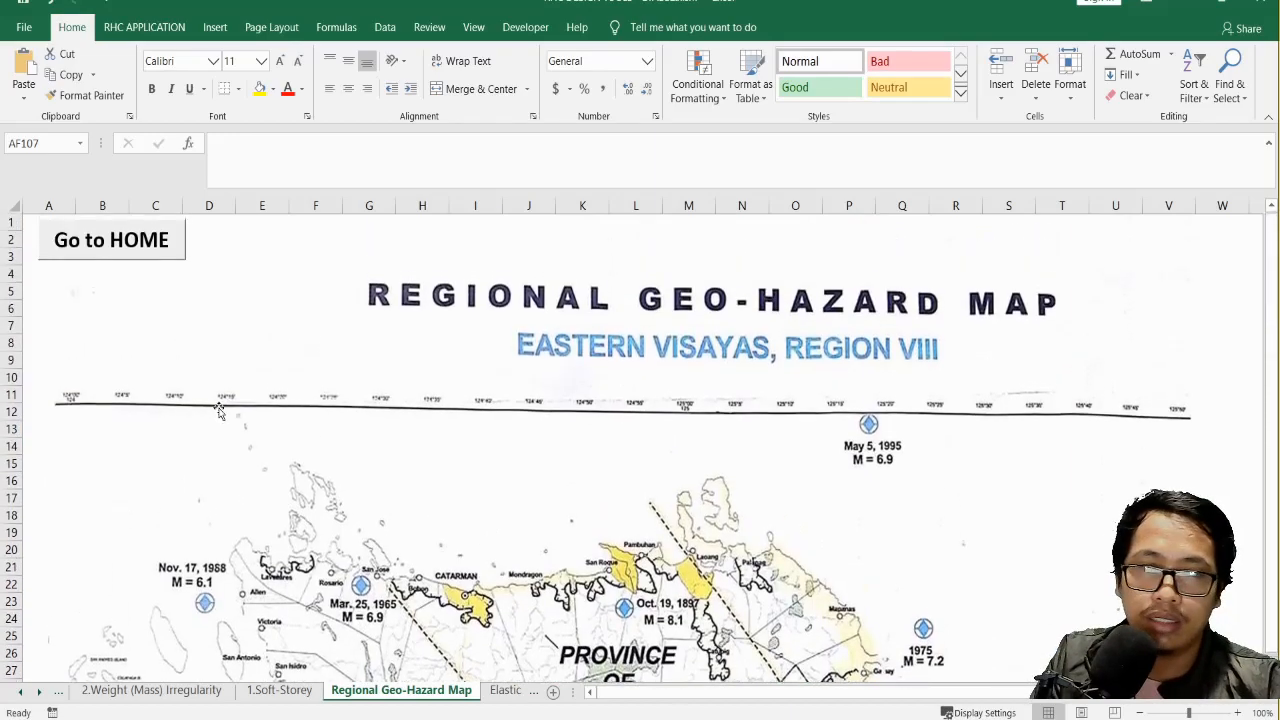
pyautogui.click(133, 250)
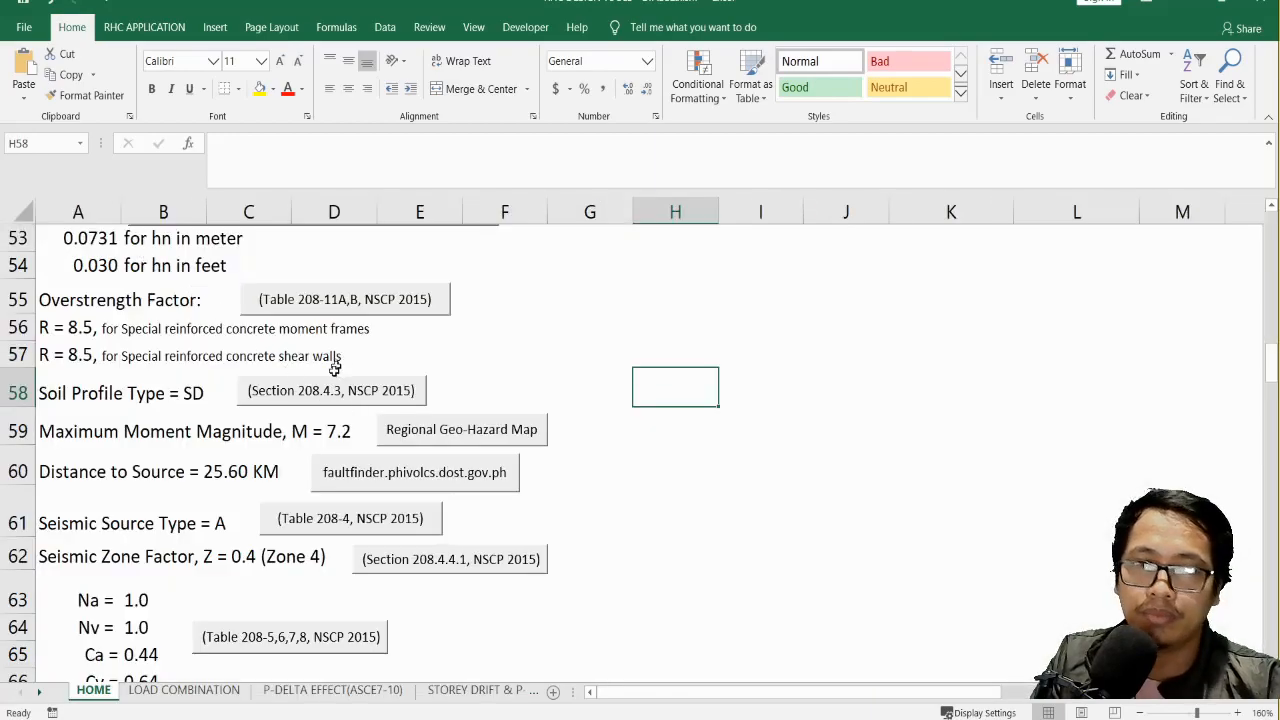
# Open the faultfinder reference for the distance to source and examine the nearest active fault trace map.
pyautogui.scroll(-1, 300, 390)
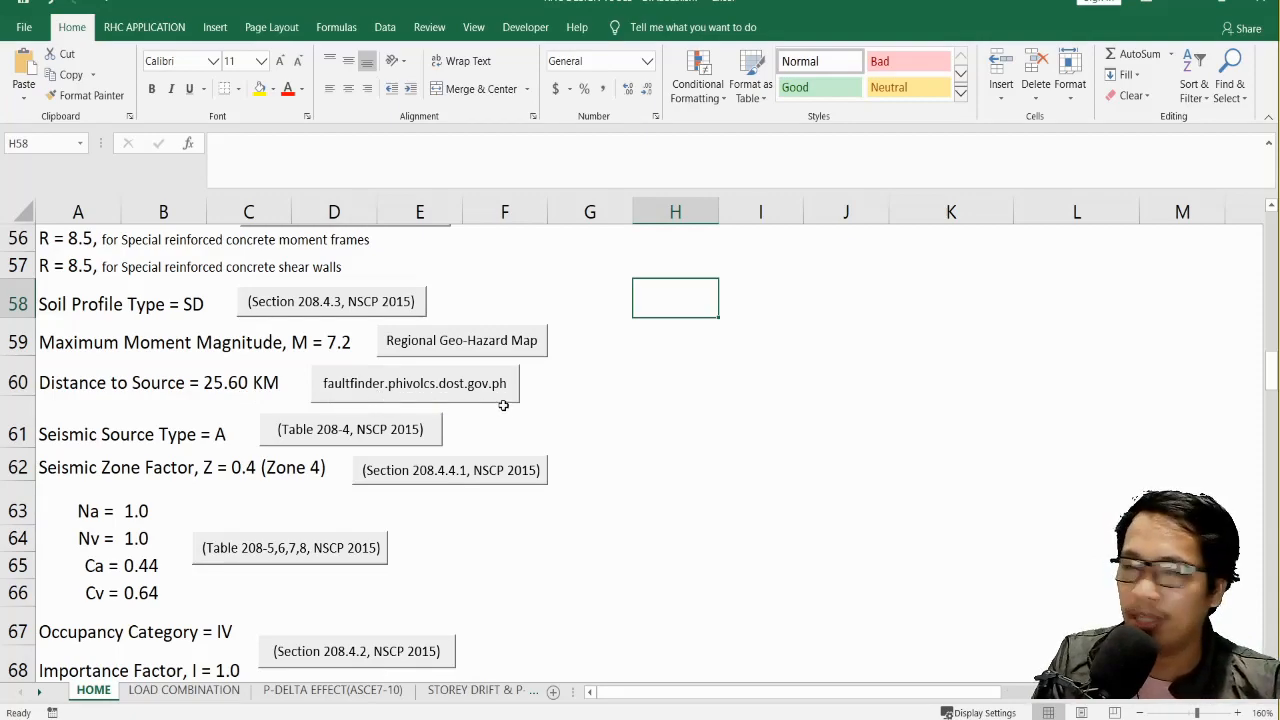
pyautogui.click(442, 386)
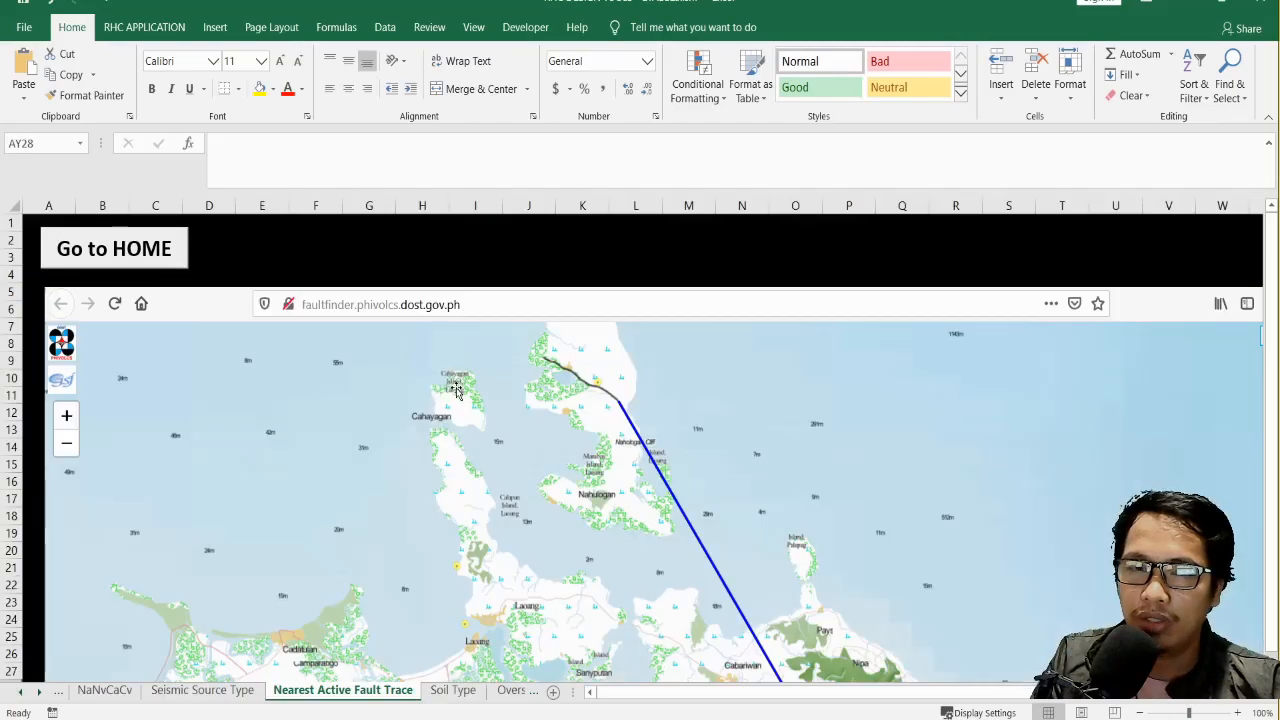
pyautogui.scroll(-2, 456, 389)
pyautogui.scroll(2, 456, 389)
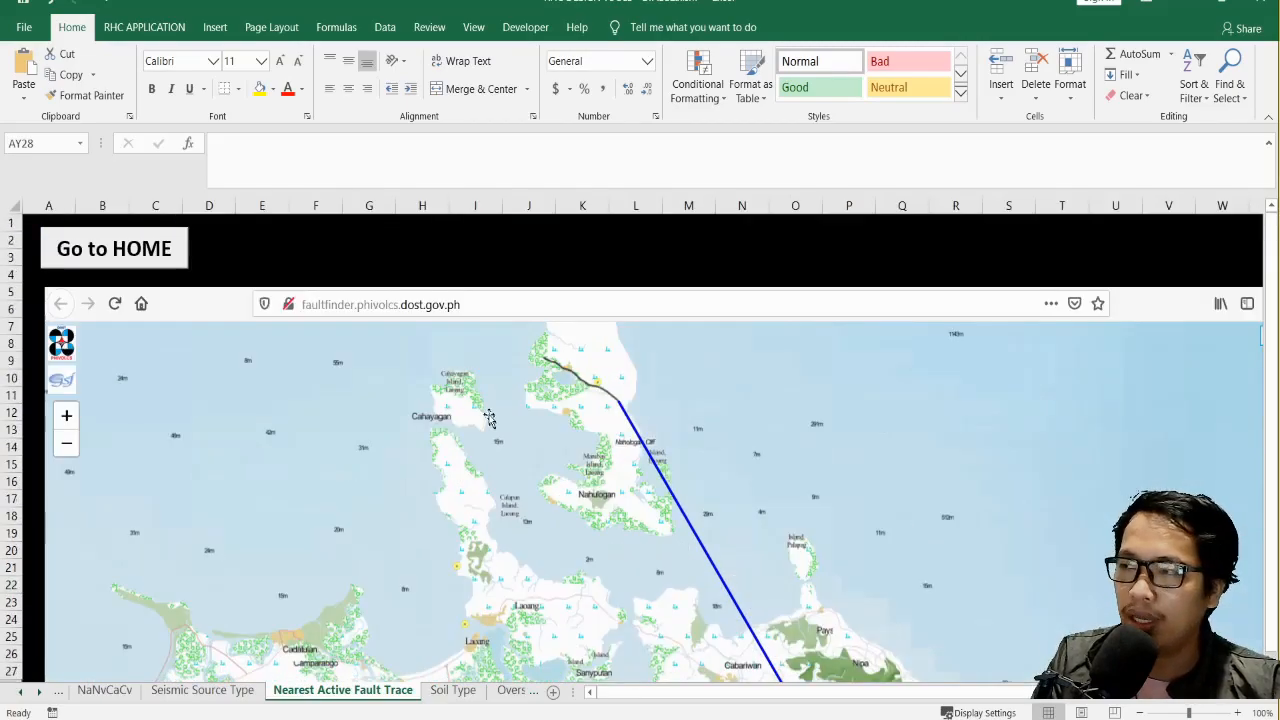
# Examine the faultfinder map from the fault trace down to the site marker's nearest active fault details, and return to the HOME sheet.
pyautogui.scroll(-1, 479, 403)
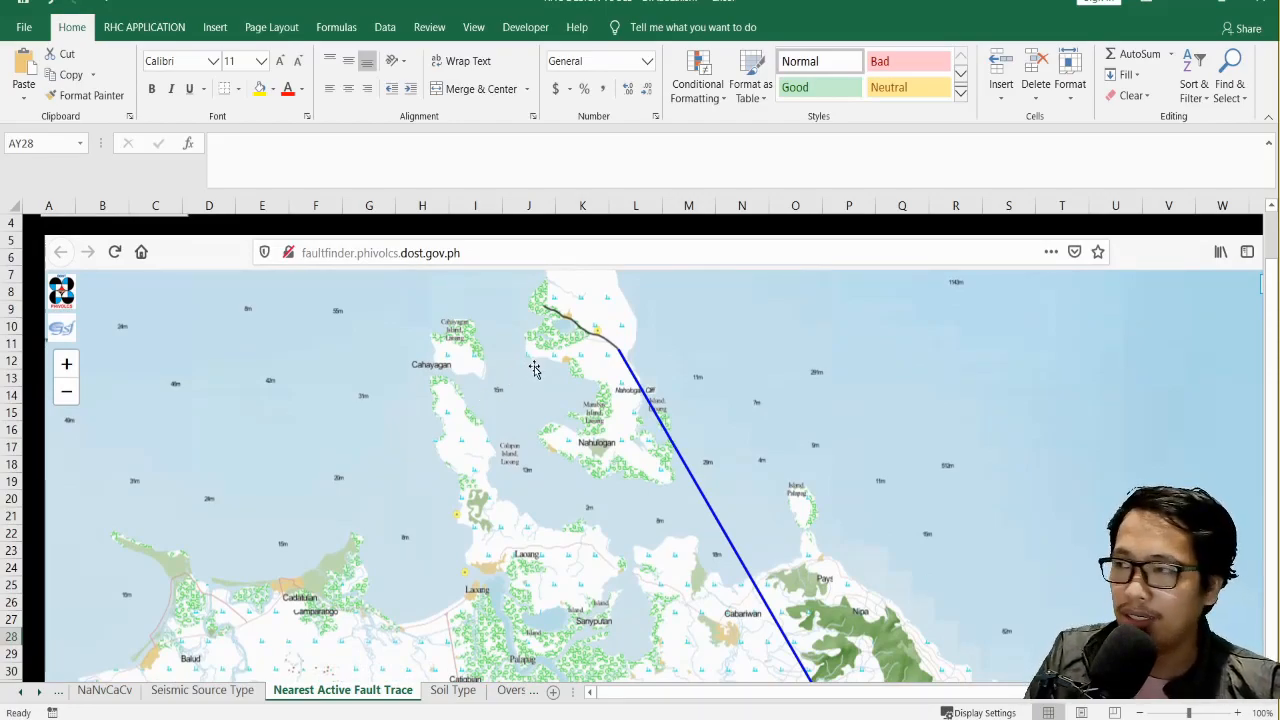
pyautogui.scroll(-5, 539, 375)
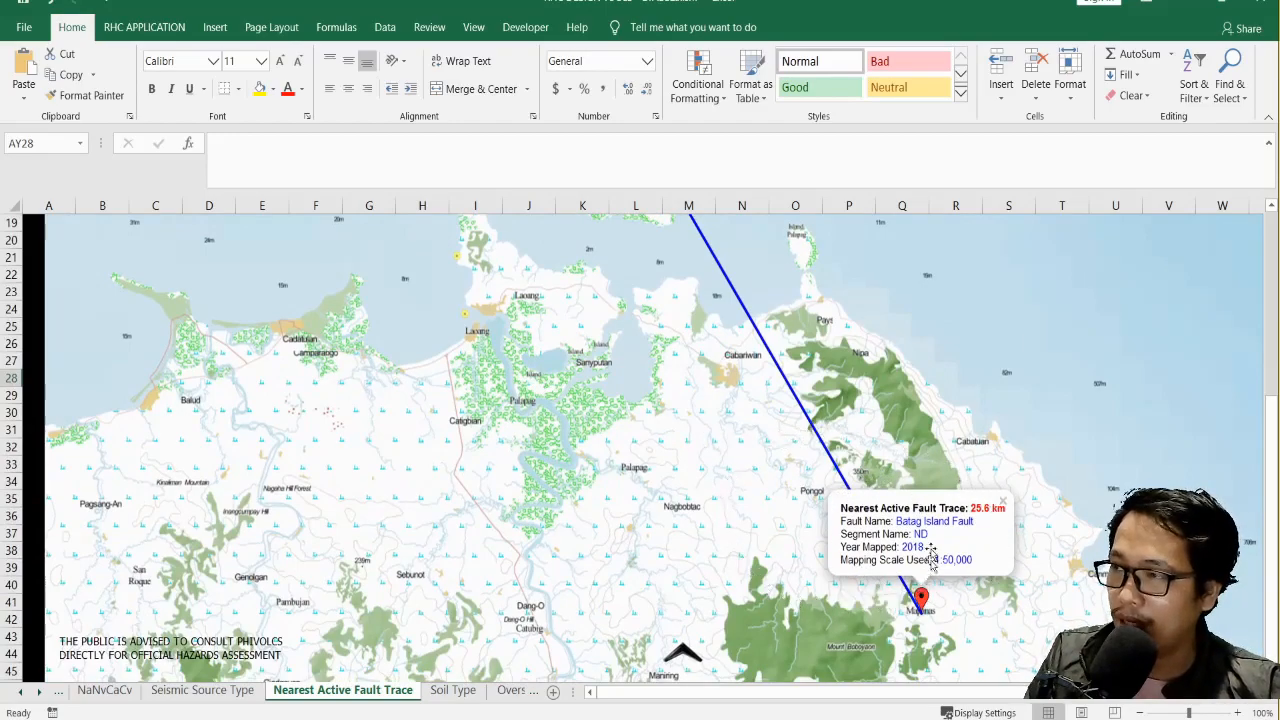
pyautogui.scroll(6, 824, 508)
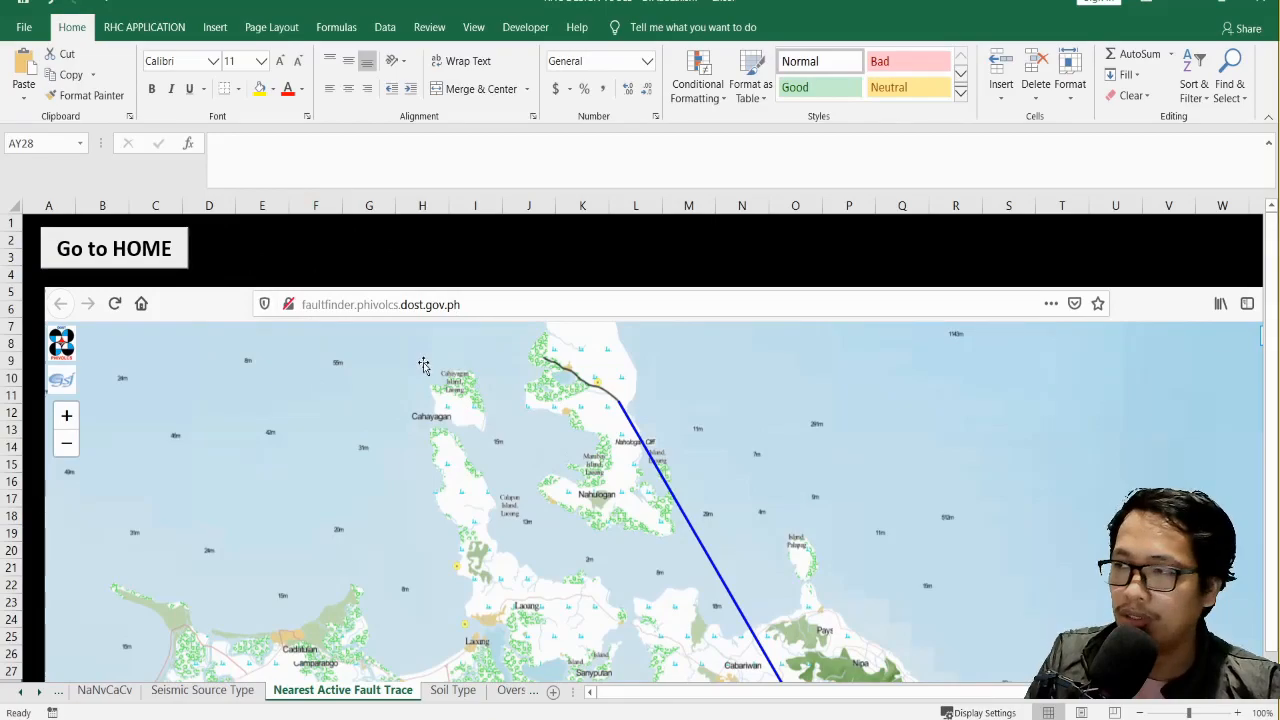
pyautogui.scroll(-5, 423, 366)
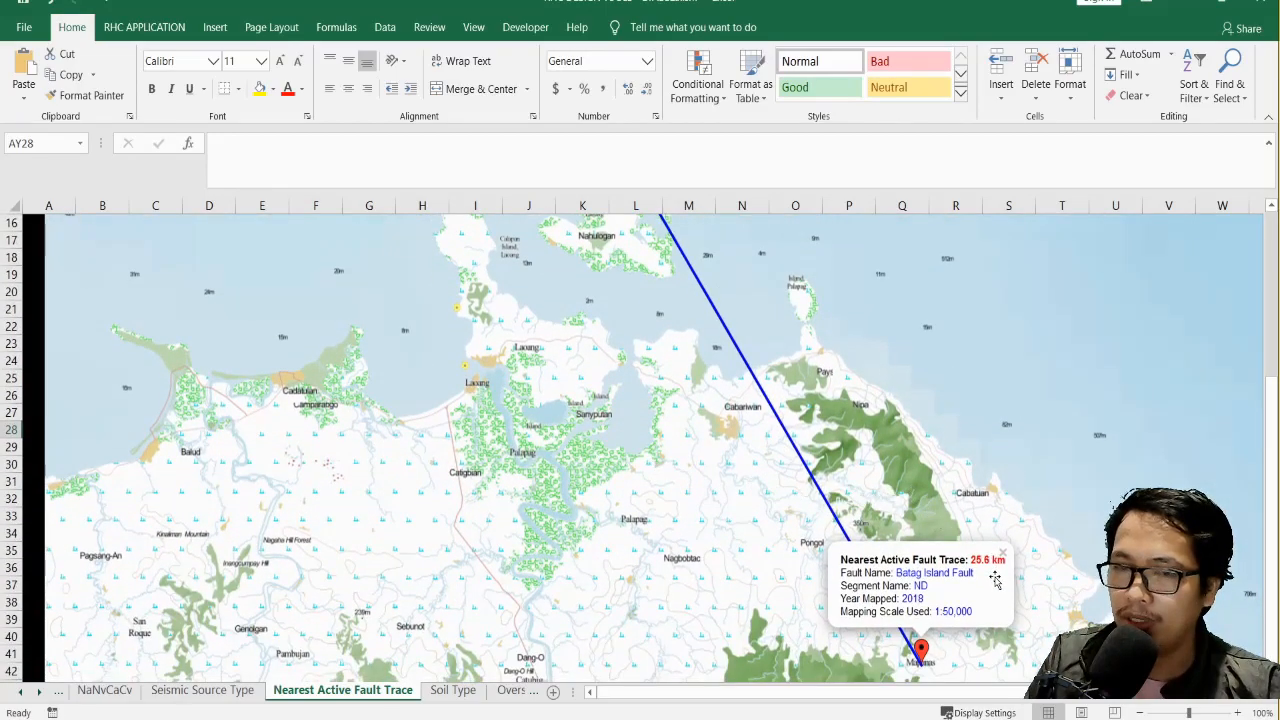
pyautogui.scroll(-1, 995, 580)
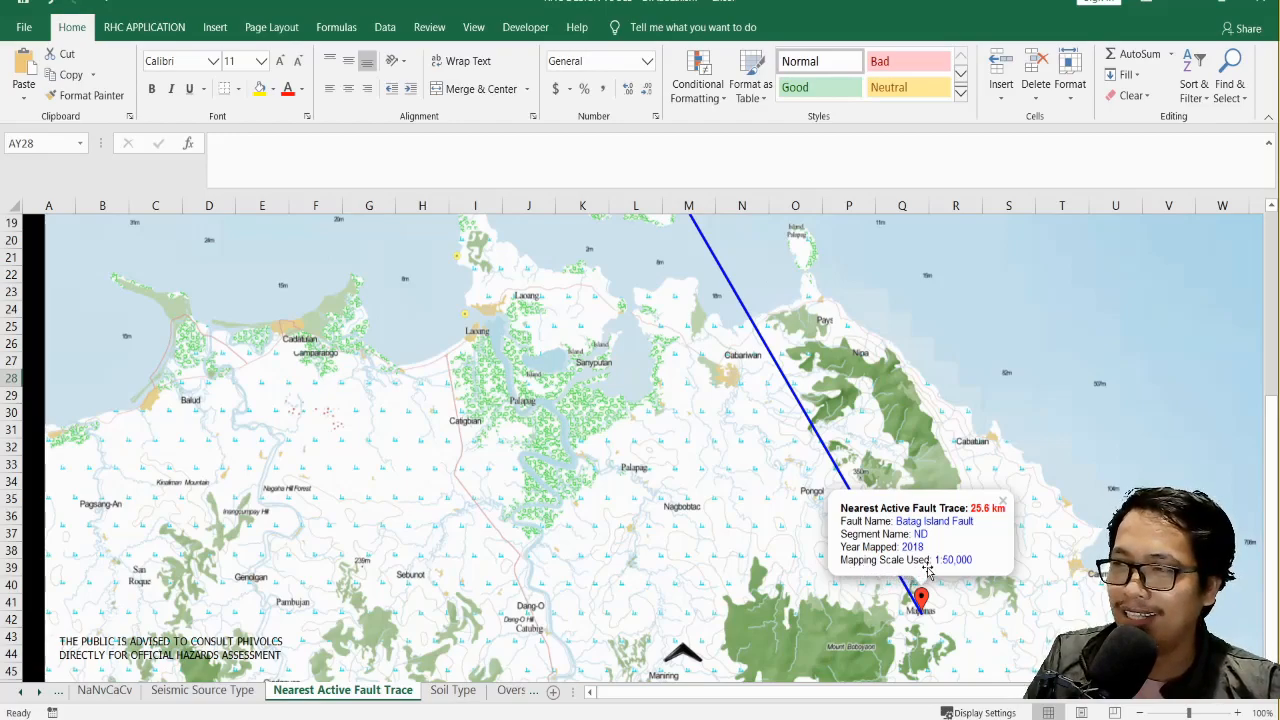
pyautogui.scroll(6, 930, 575)
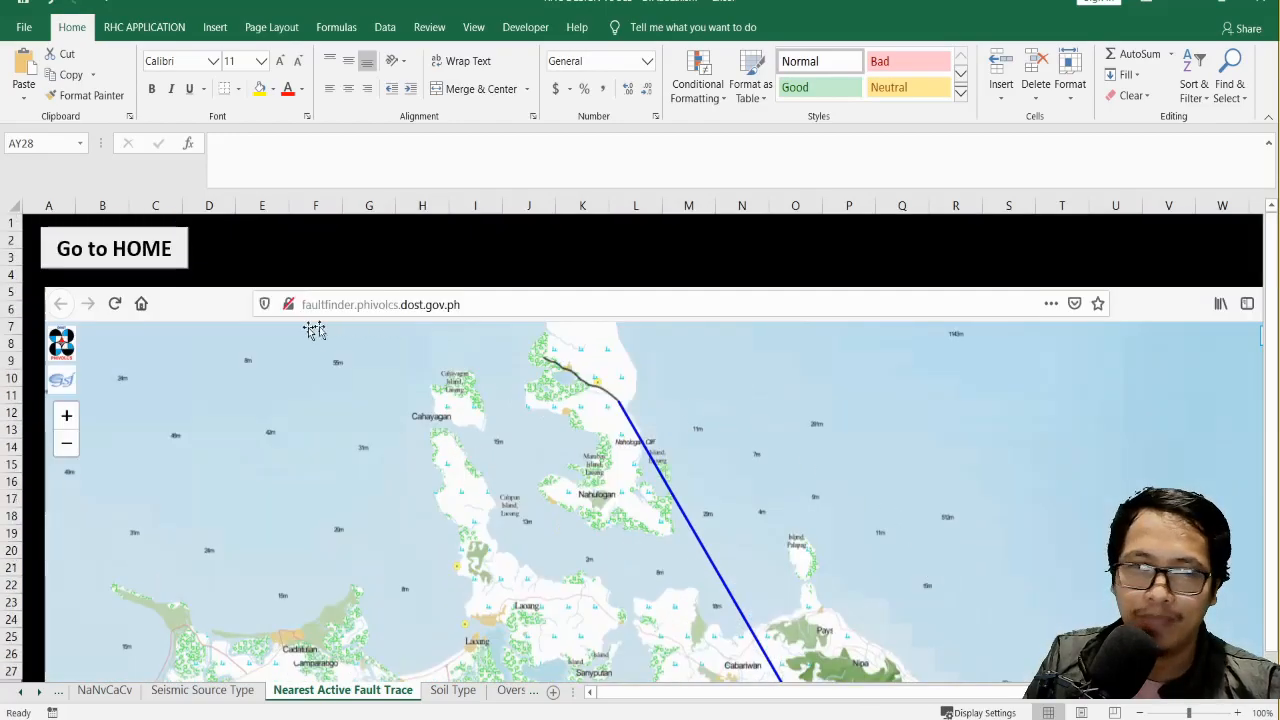
pyautogui.click(100, 266)
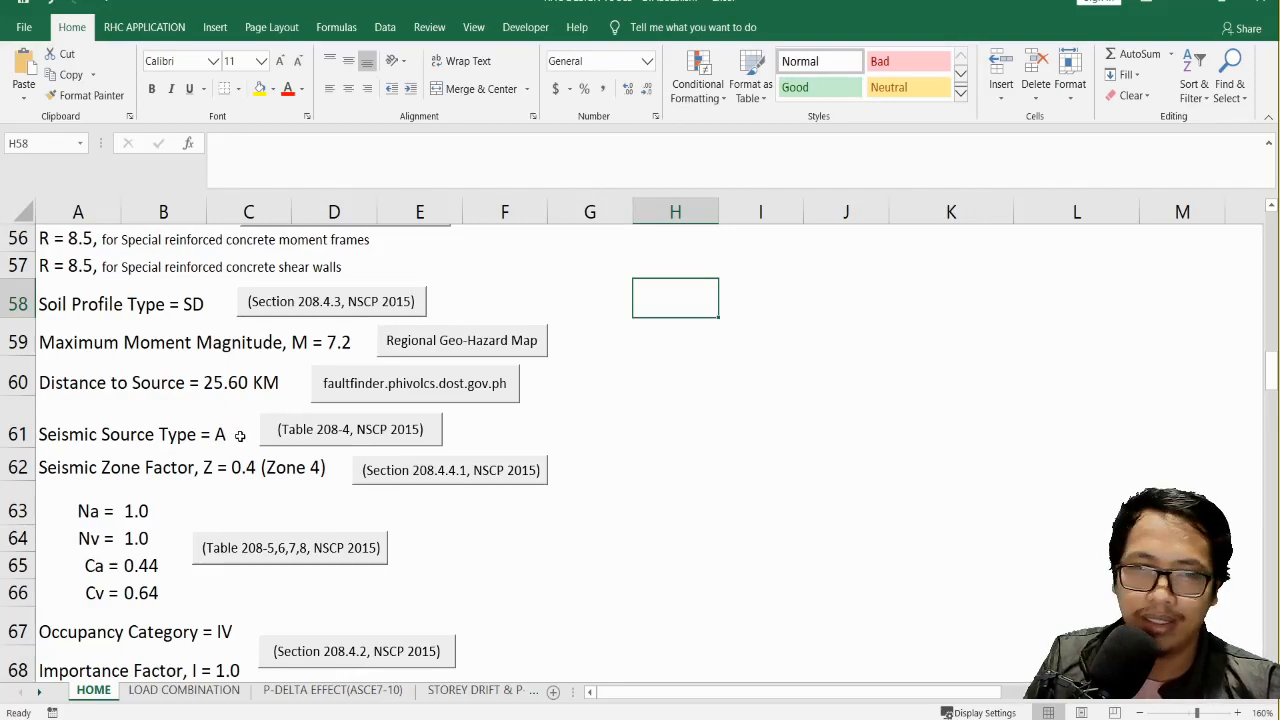
# Consult Table 208-4 for the seismic source type by maximum moment magnitude, and return to the HOME sheet.
pyautogui.scroll(-1, 240, 436)
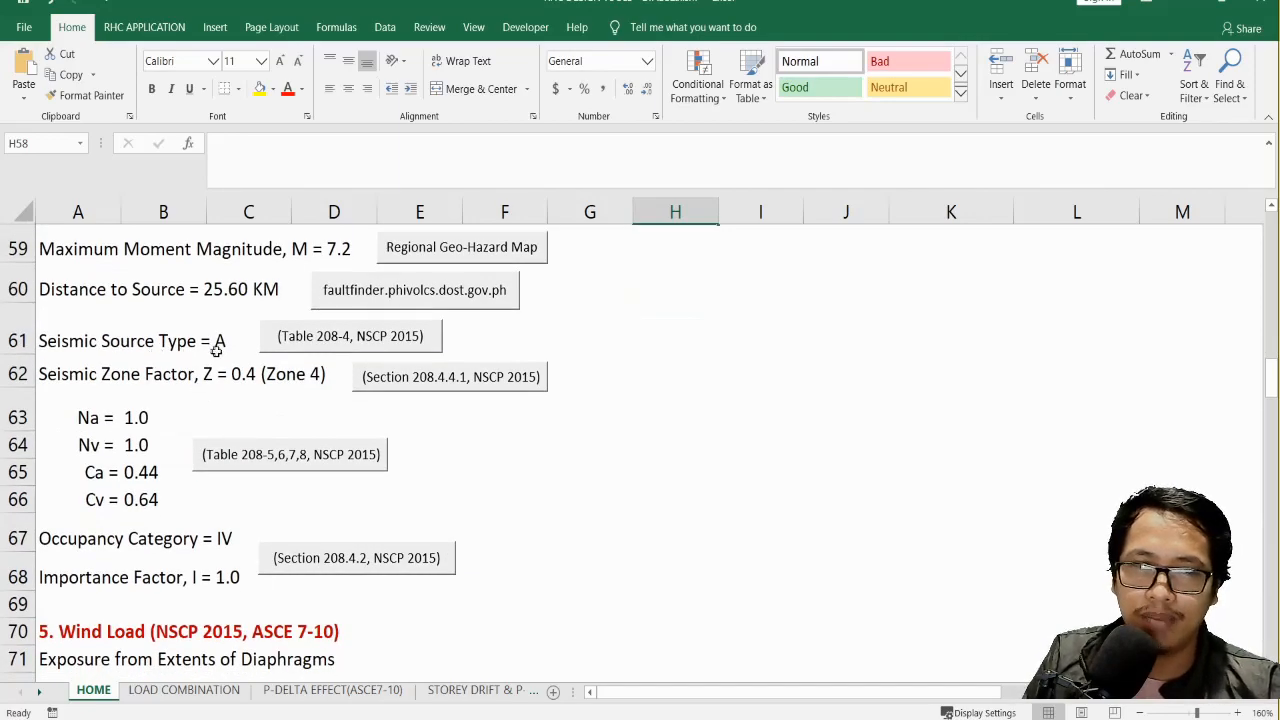
pyautogui.click(368, 337)
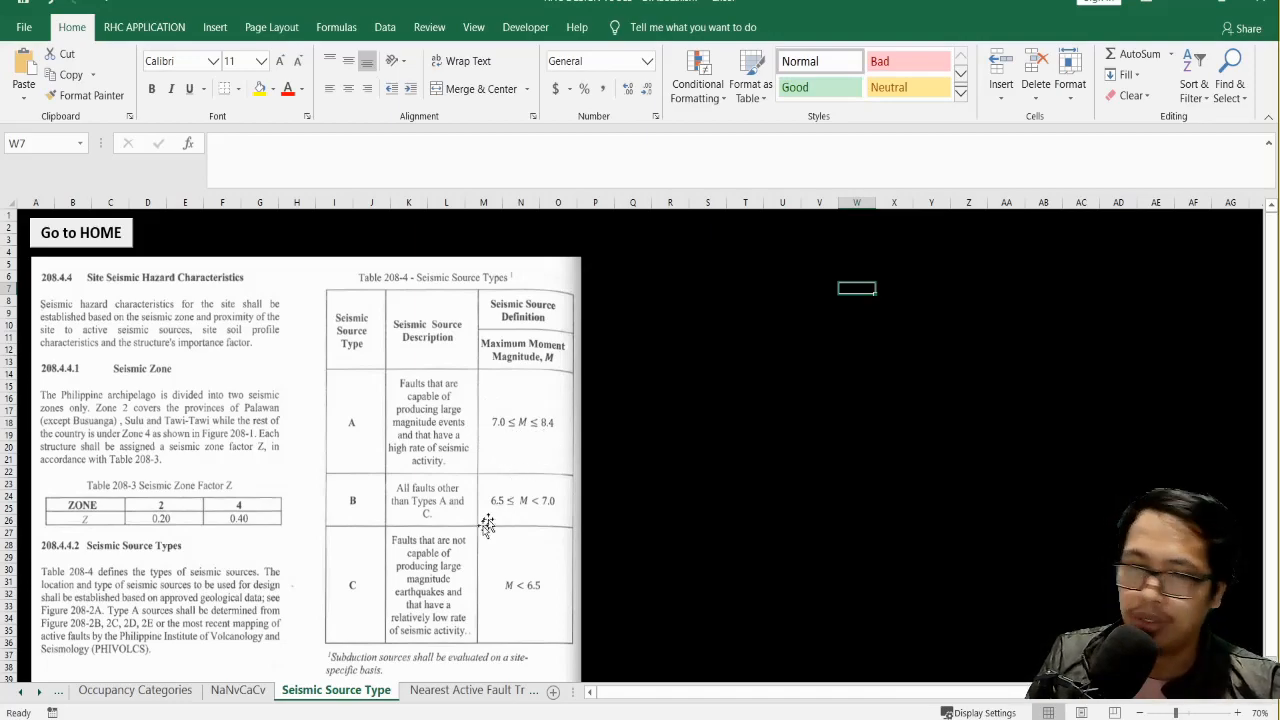
pyautogui.click(88, 243)
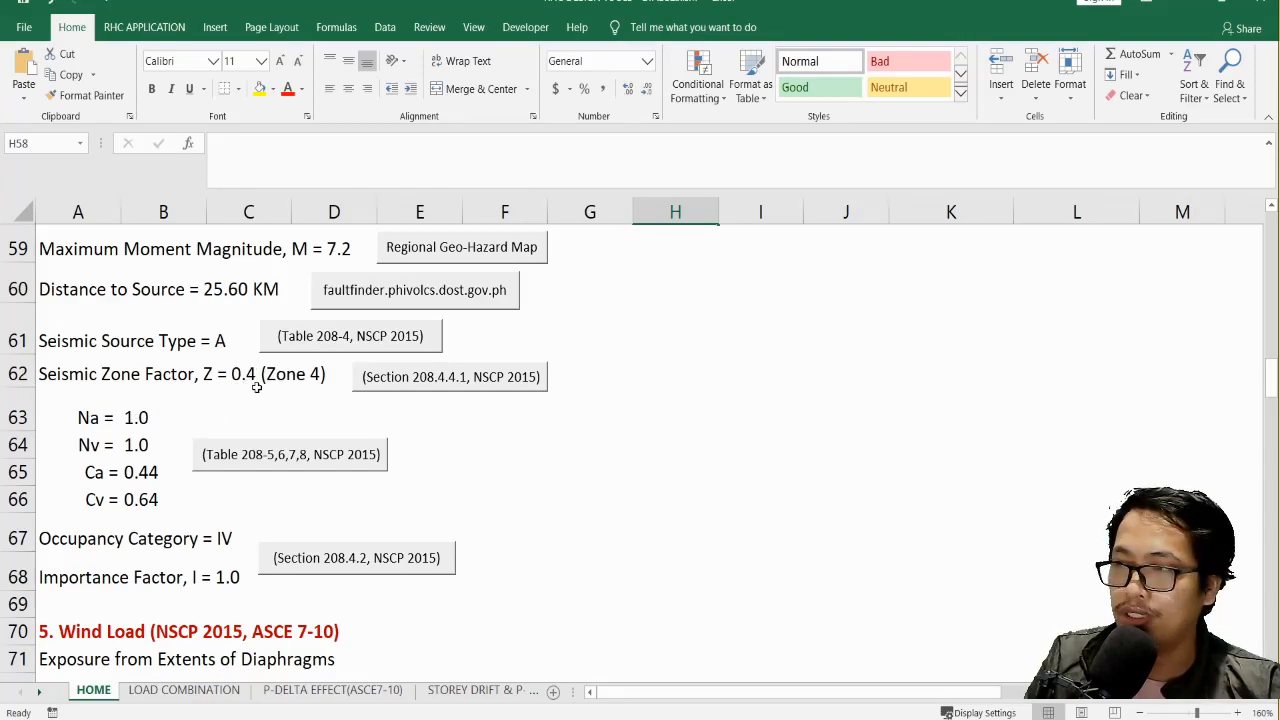
# Read Section 208.4.4.1 and Table 208-3 for the seismic zone factor Z, and return to the HOME sheet.
pyautogui.click(406, 378)
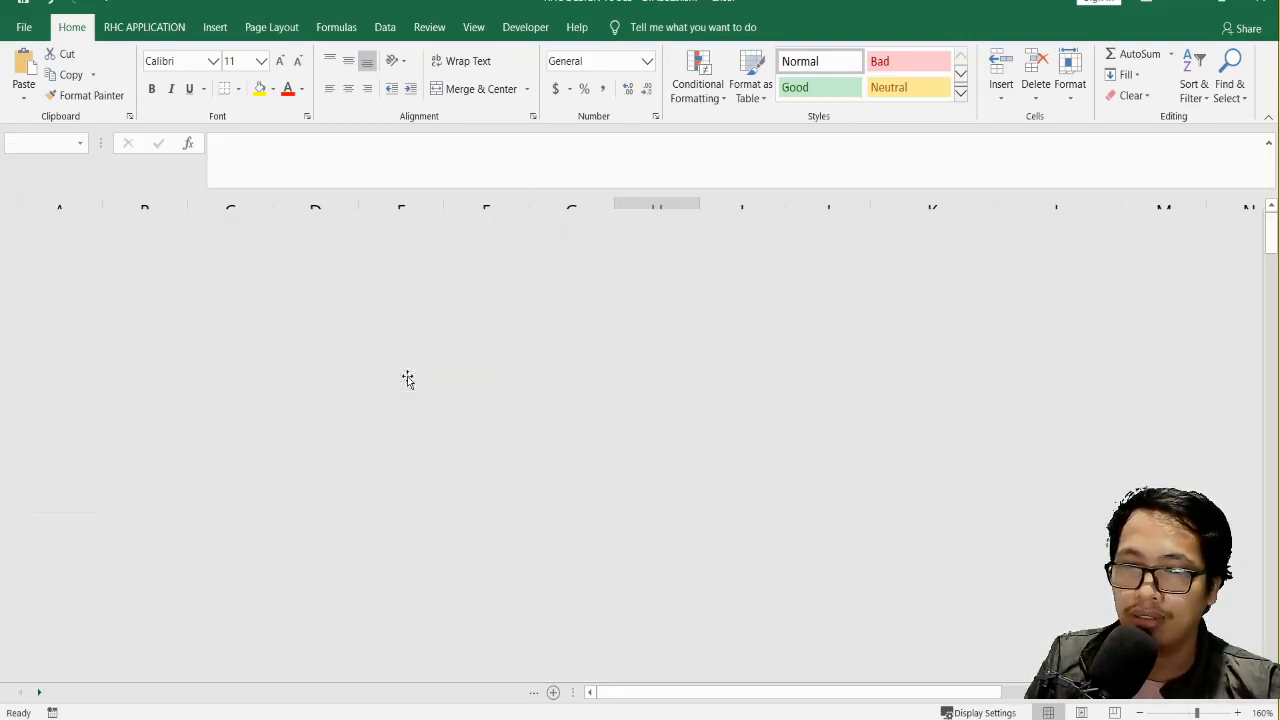
pyautogui.scroll(-1, 514, 382)
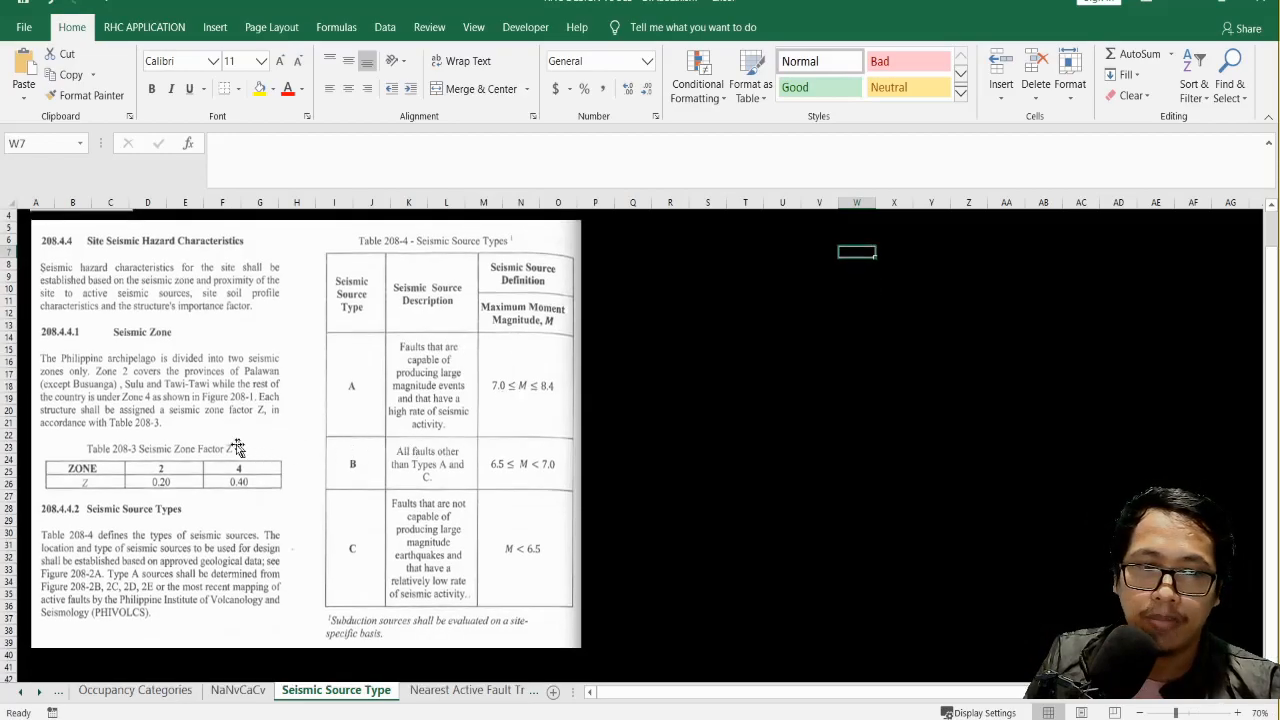
pyautogui.scroll(1, 175, 372)
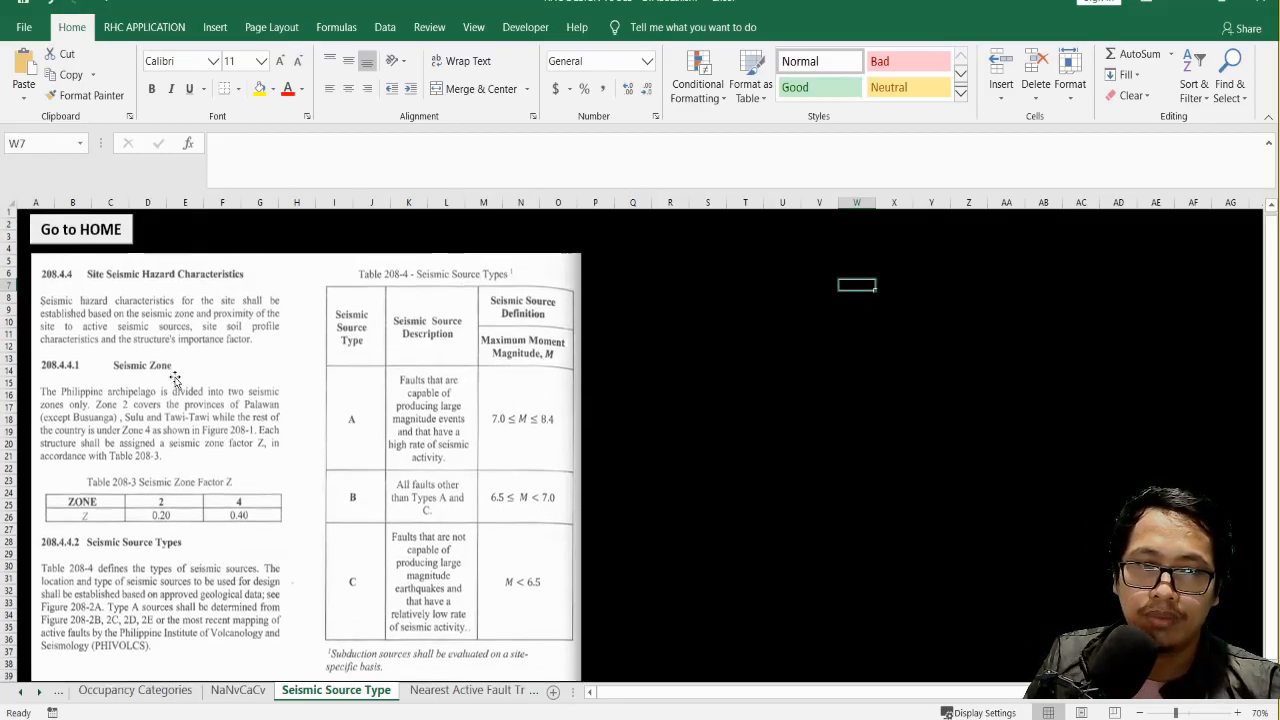
pyautogui.click(100, 232)
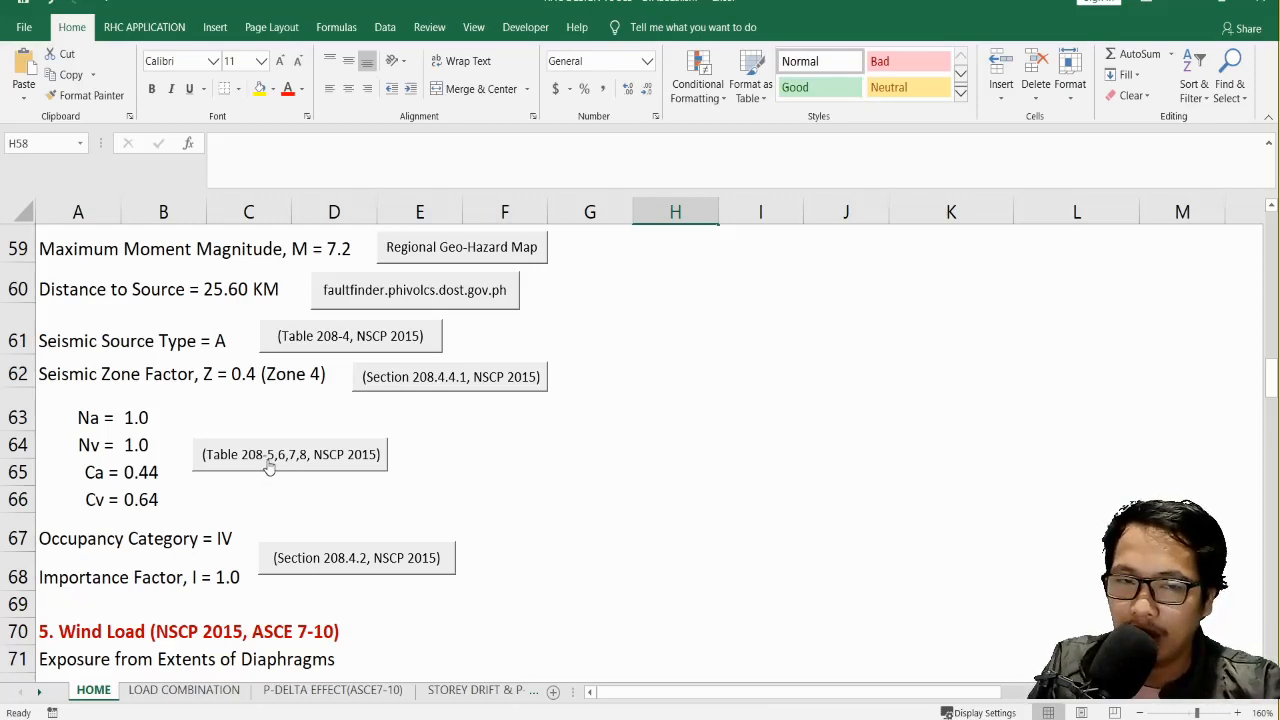
# Open the near-source factor reference and examine Tables 208-5 and 208-6 for the Na and Nv factors.
pyautogui.click(366, 457)
pyautogui.scroll(-3, 396, 435)
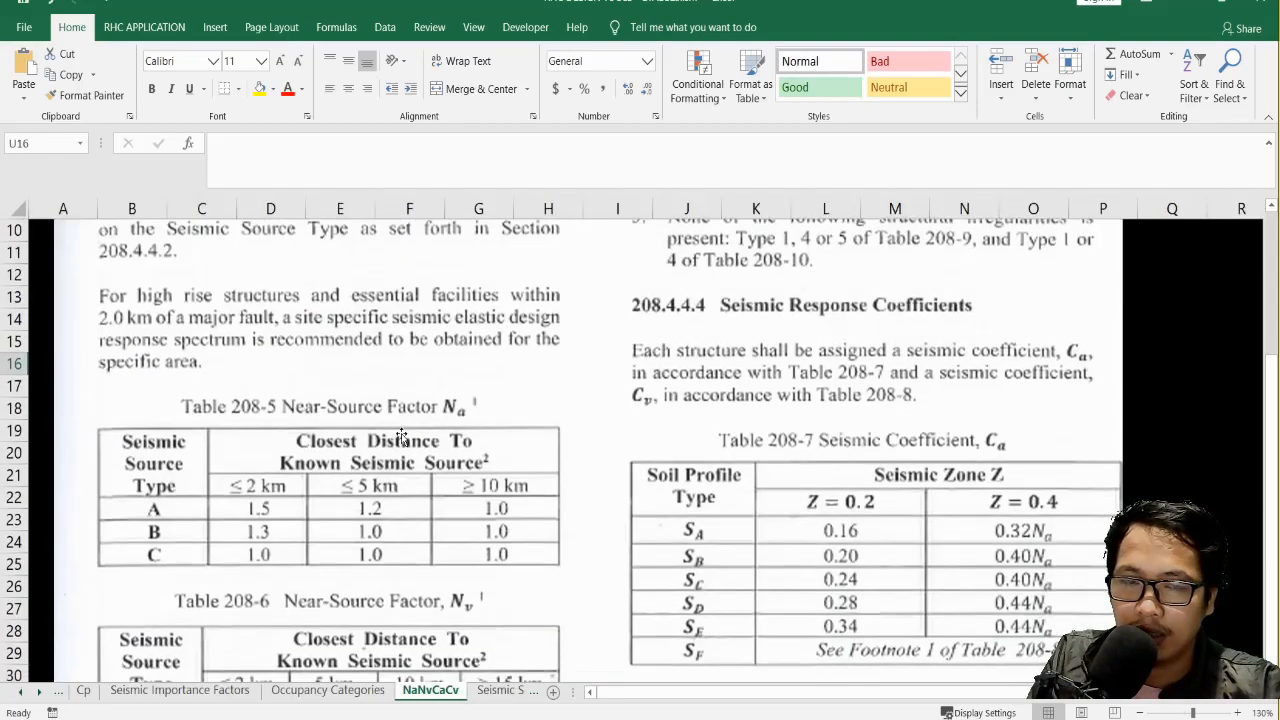
pyautogui.scroll(-1, 410, 442)
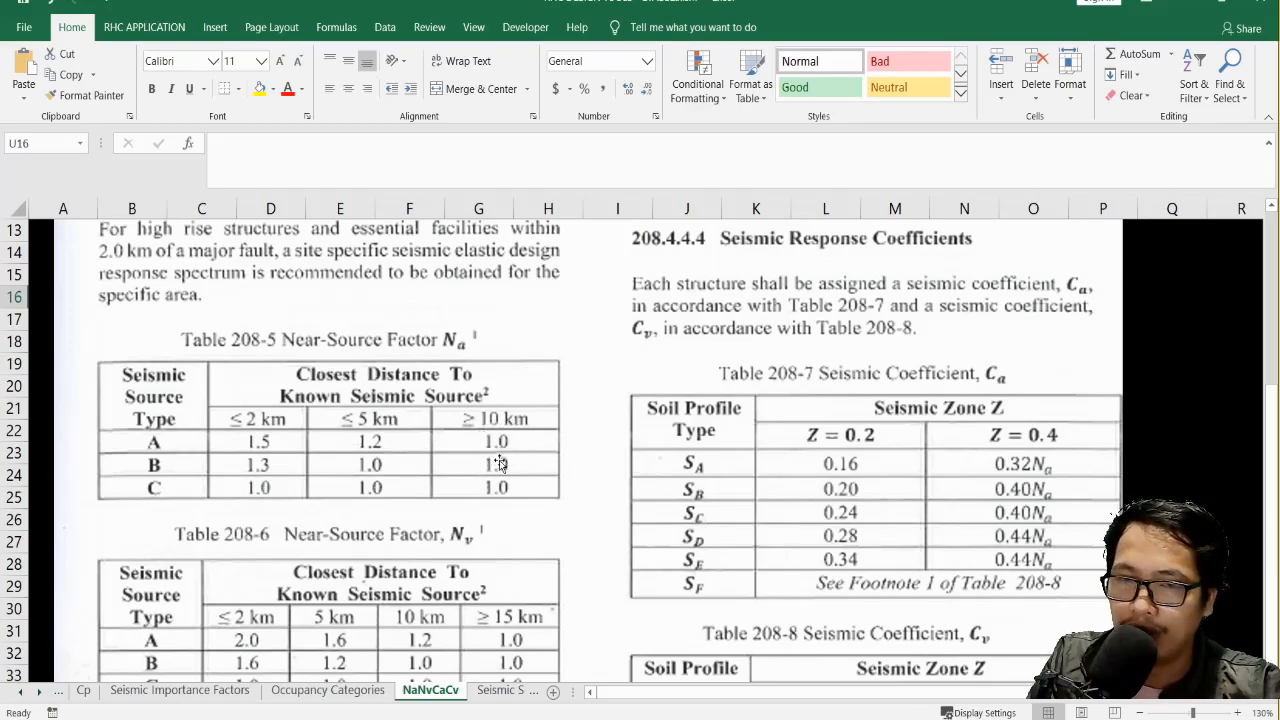
pyautogui.scroll(-2, 500, 463)
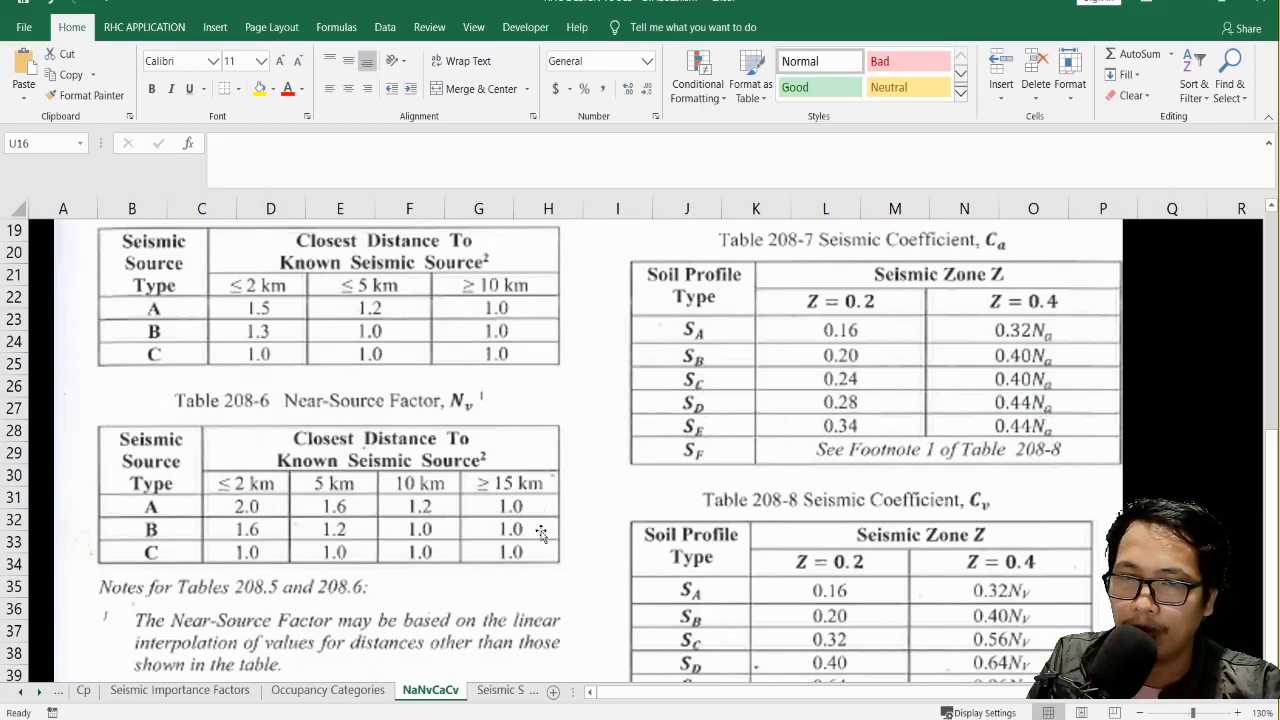
# Examine Tables 208-7 and 208-8 for the seismic coefficients Ca and Cv by soil profile type and seismic zone.
pyautogui.scroll(4, 540, 532)
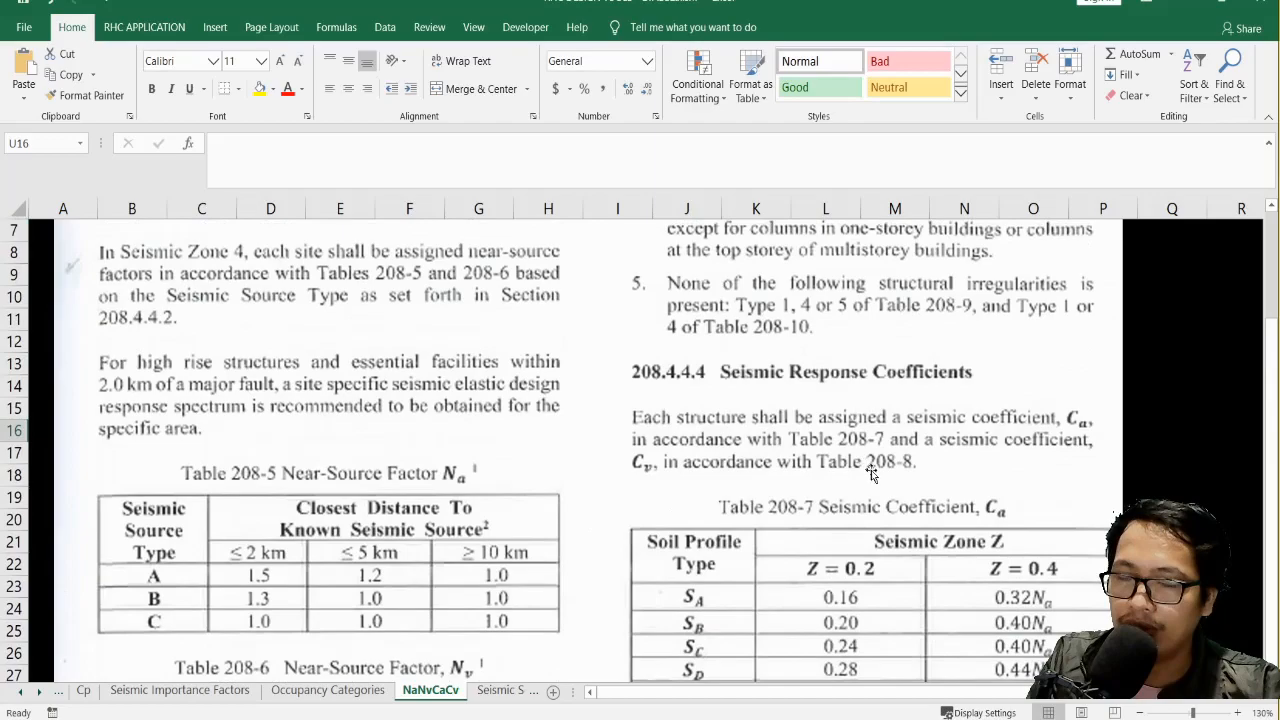
pyautogui.scroll(-2, 870, 475)
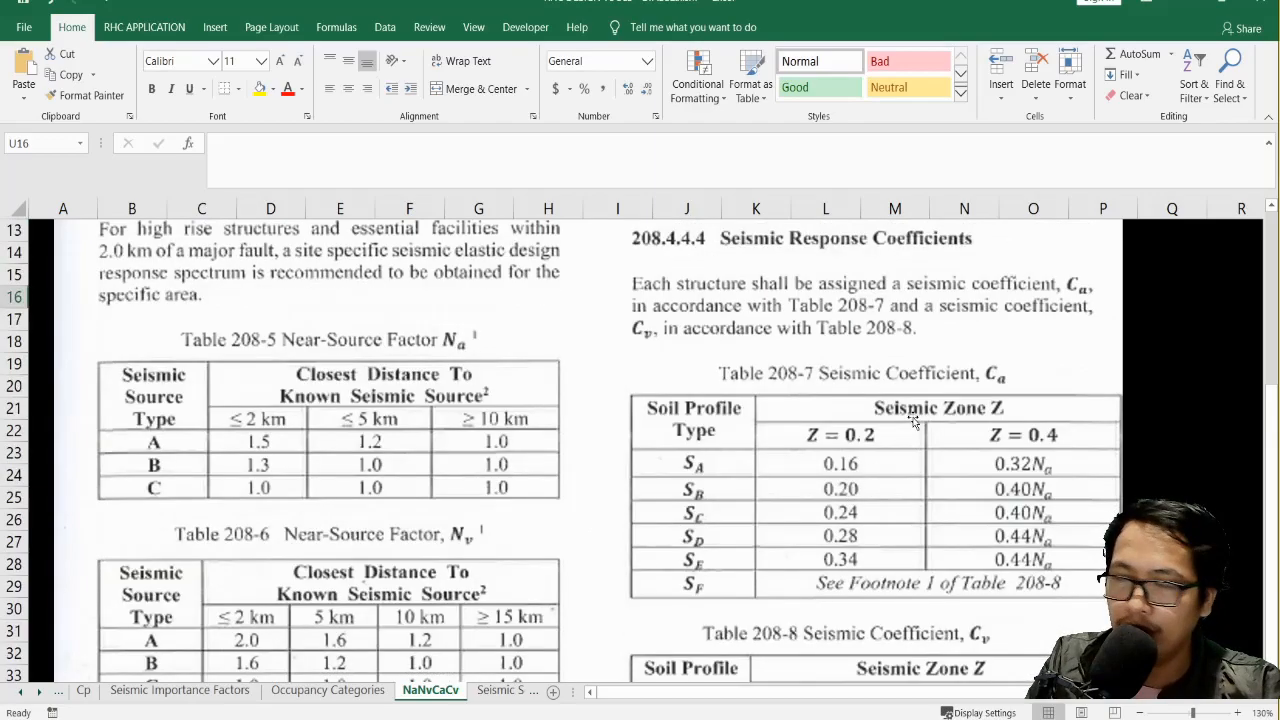
pyautogui.scroll(-1, 913, 423)
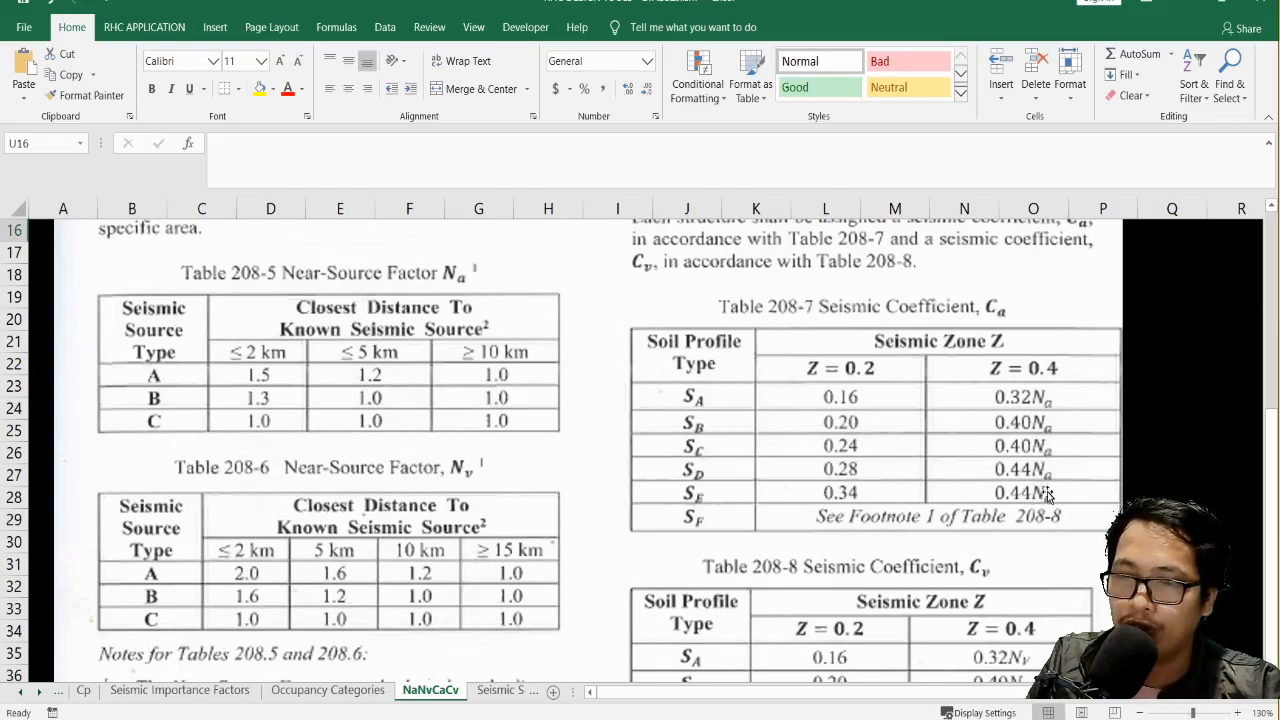
pyautogui.scroll(-3, 1047, 495)
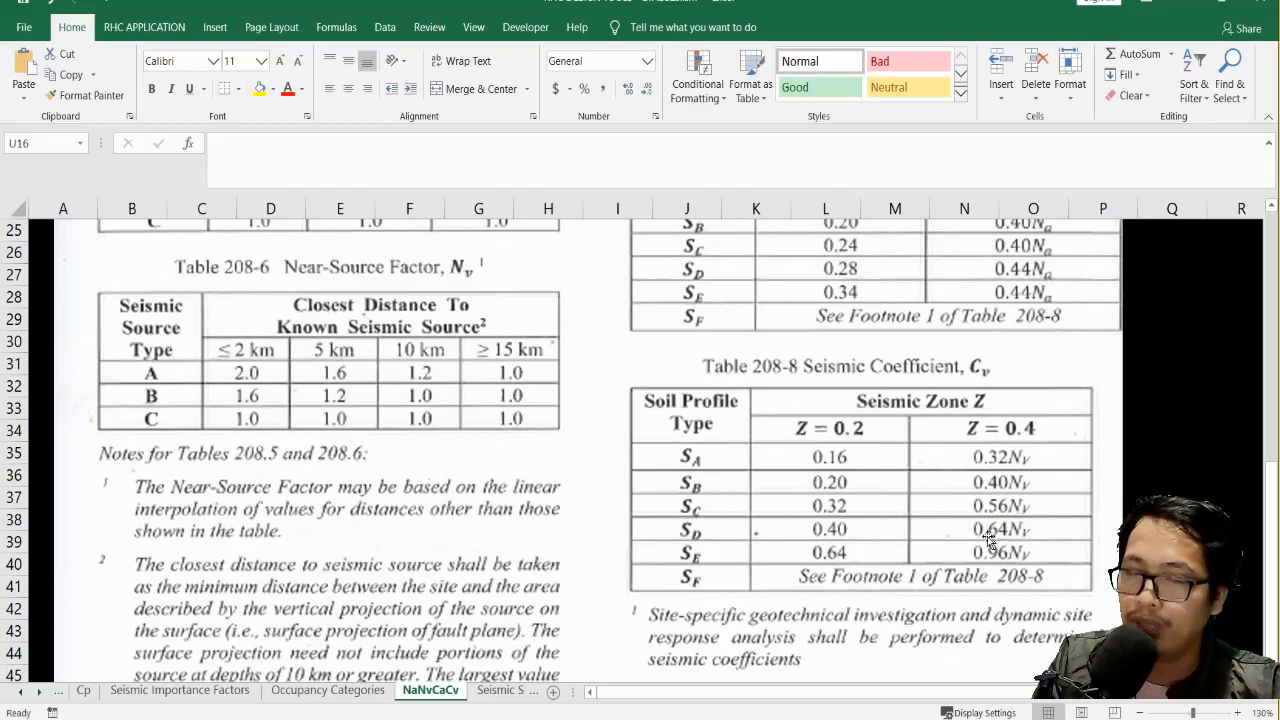
# Switch to ETABS and set the soil profile type to SD in the EQX seismic load pattern.
pyautogui.click(1186, 8)
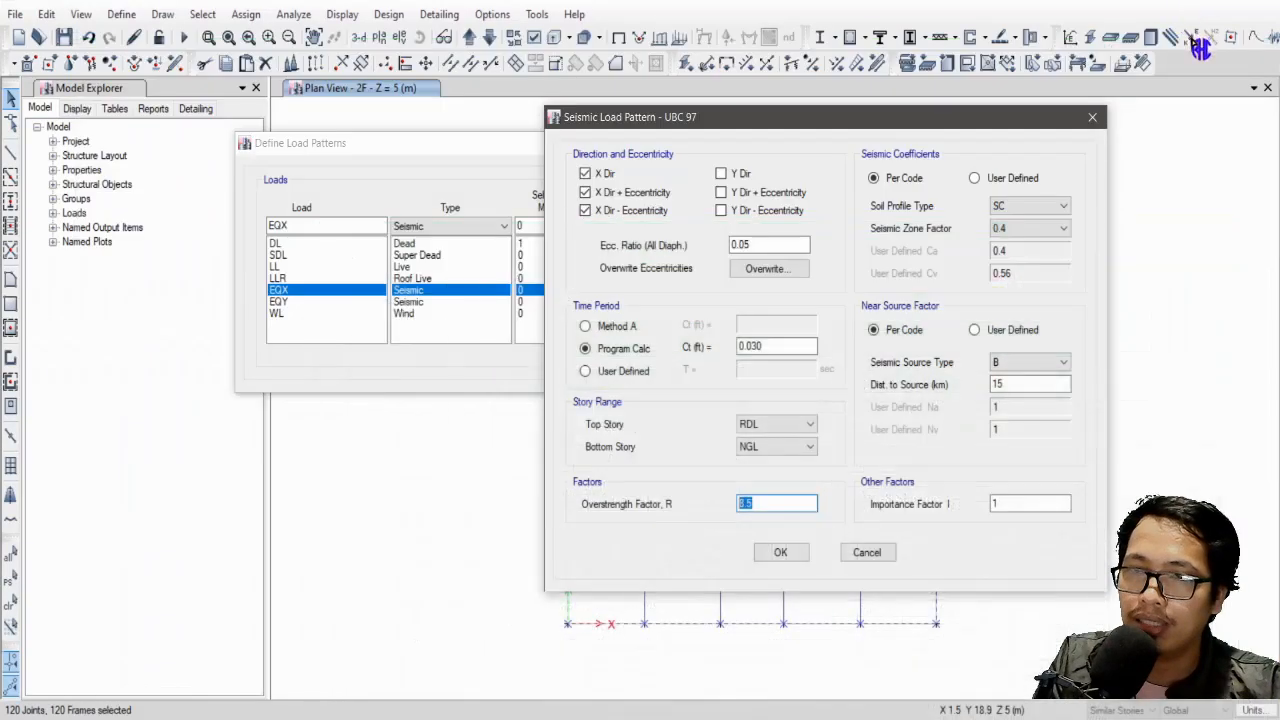
pyautogui.moveTo(850, 118); pyautogui.dragTo(808, 118)
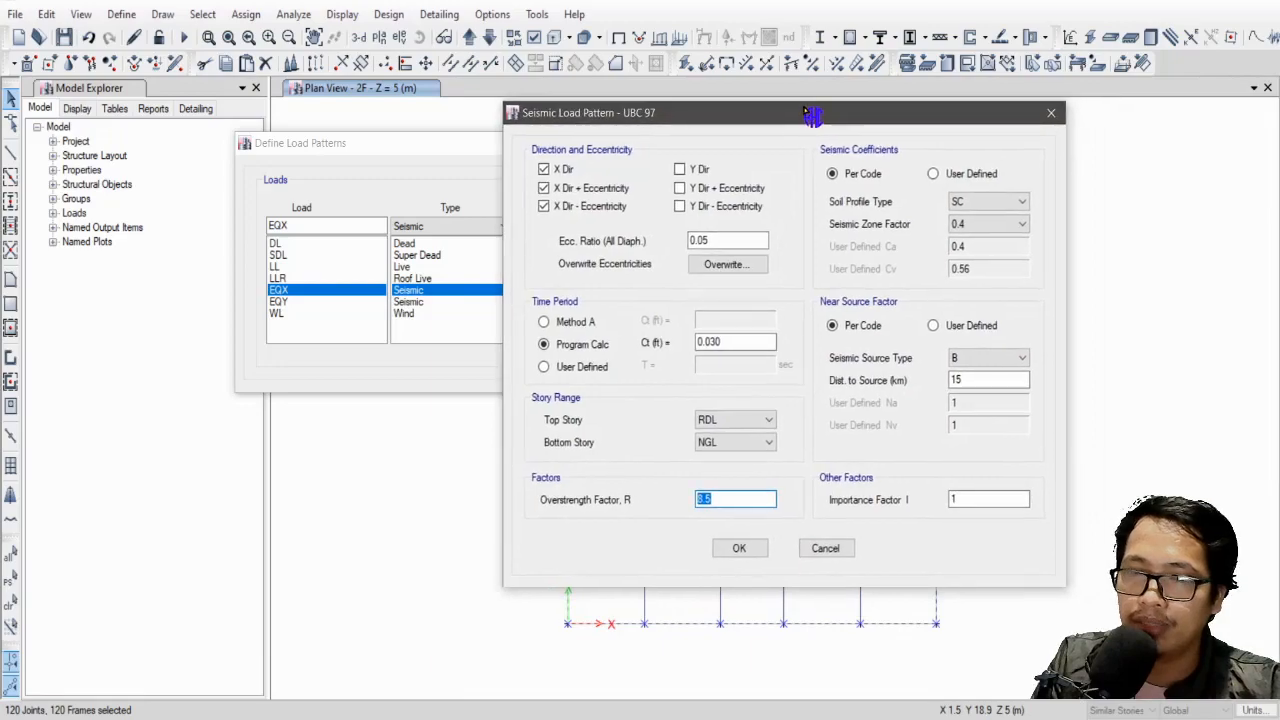
pyautogui.click(724, 500)
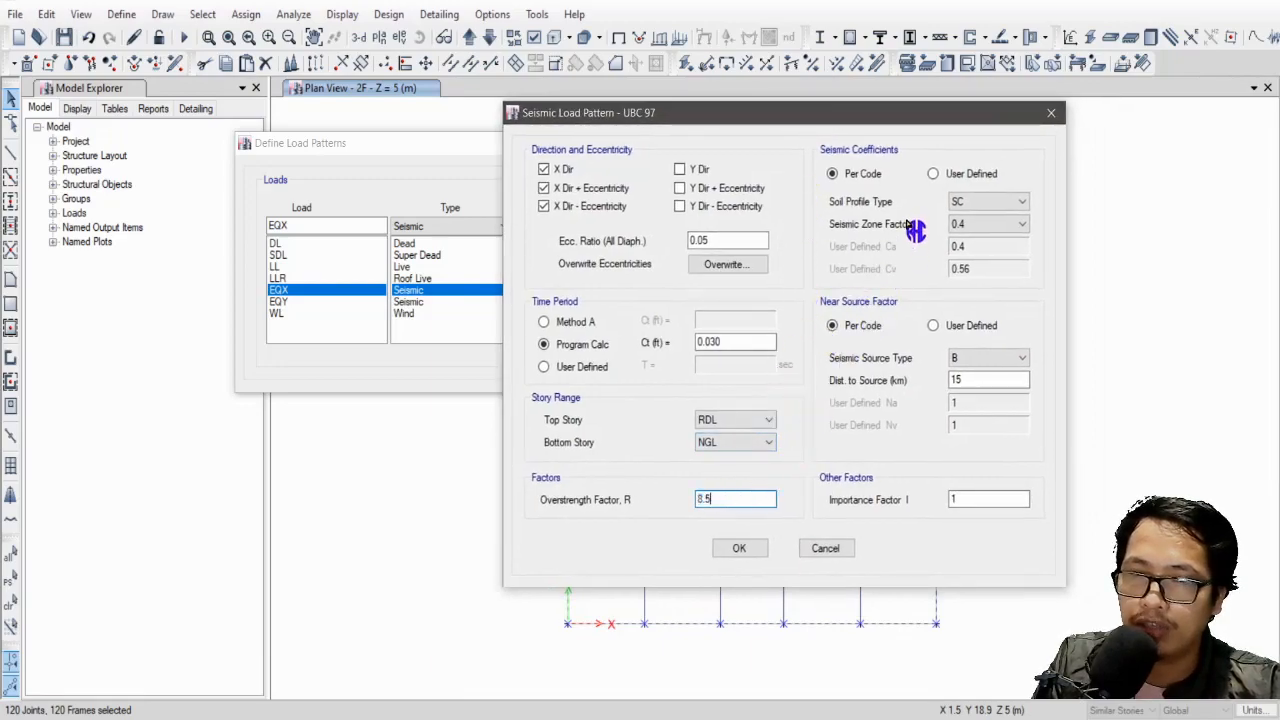
pyautogui.click(1000, 205)
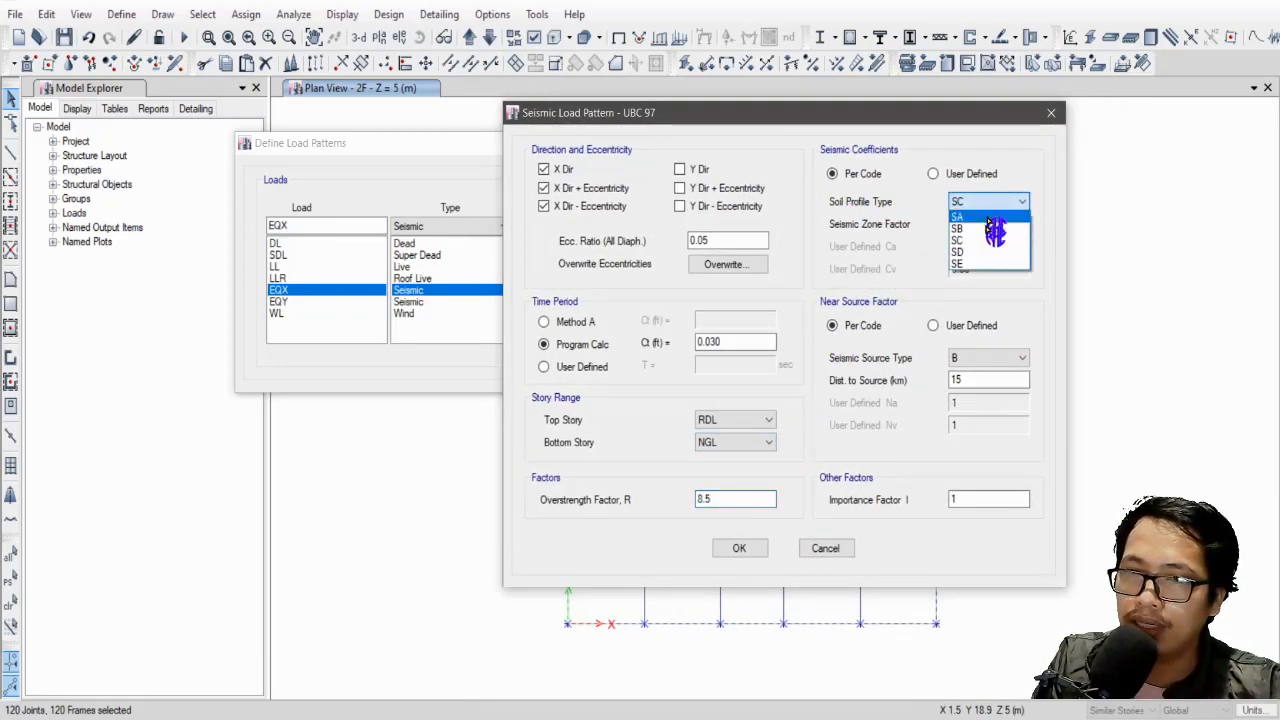
pyautogui.click(985, 252)
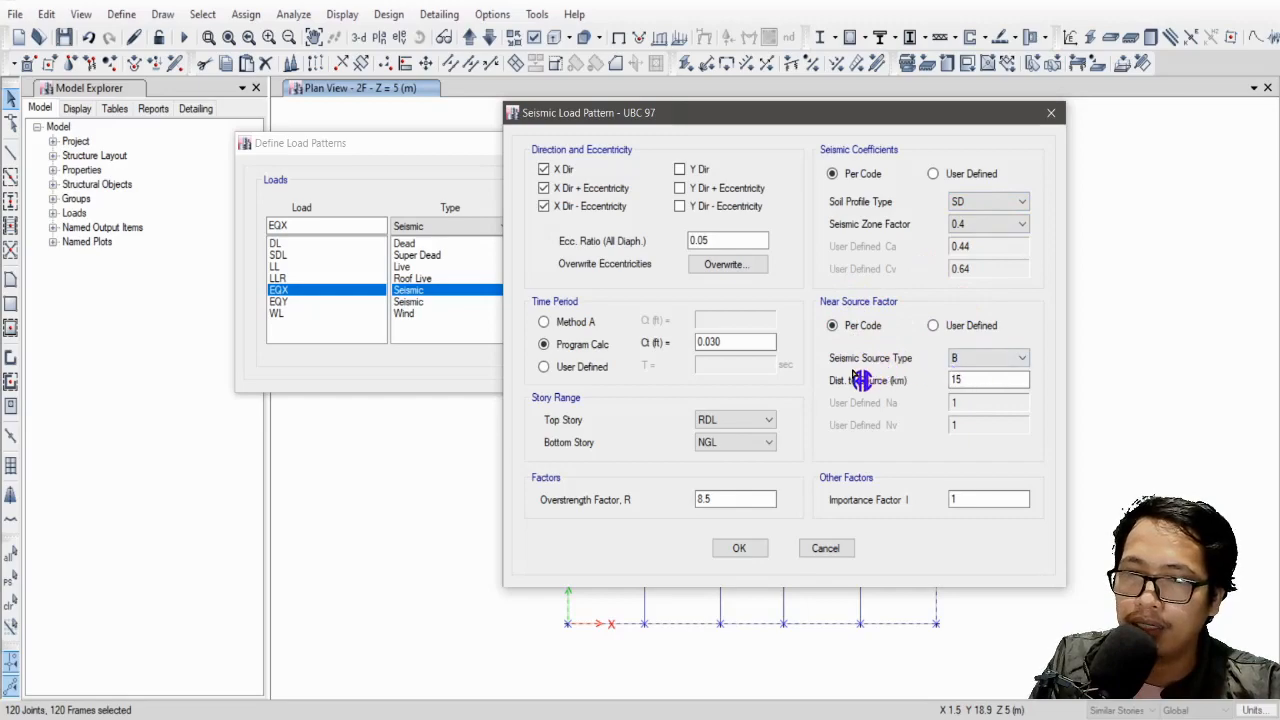
# Set the near-source seismic source type to A and the distance to source to 25.6 km.
pyautogui.click(975, 359)
pyautogui.click(966, 379)
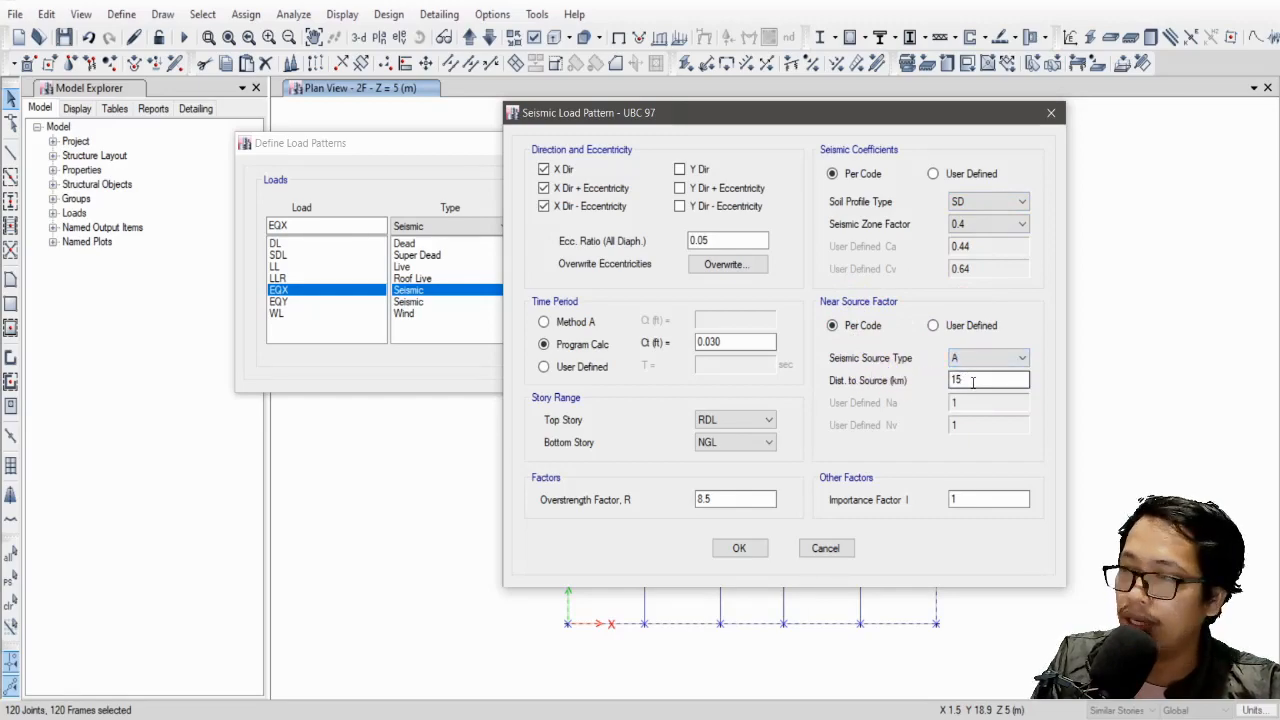
pyautogui.doubleClick(972, 382)
pyautogui.write('25')
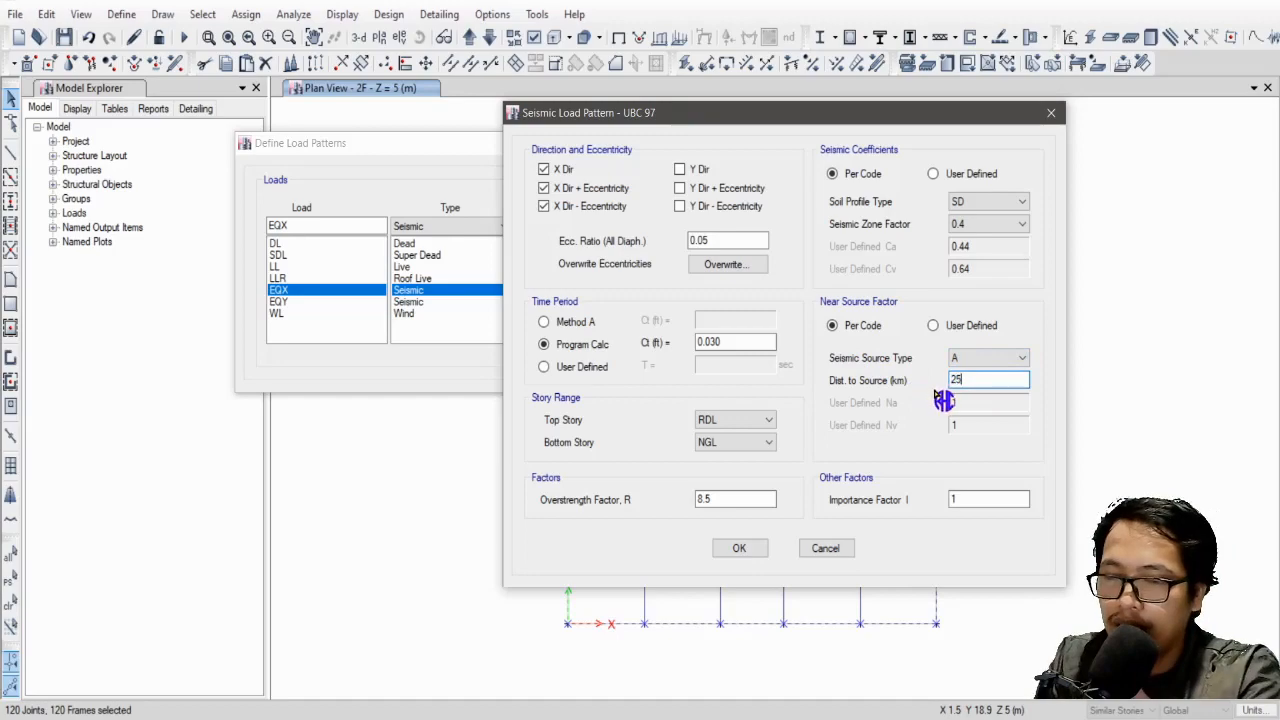
pyautogui.write('.6')
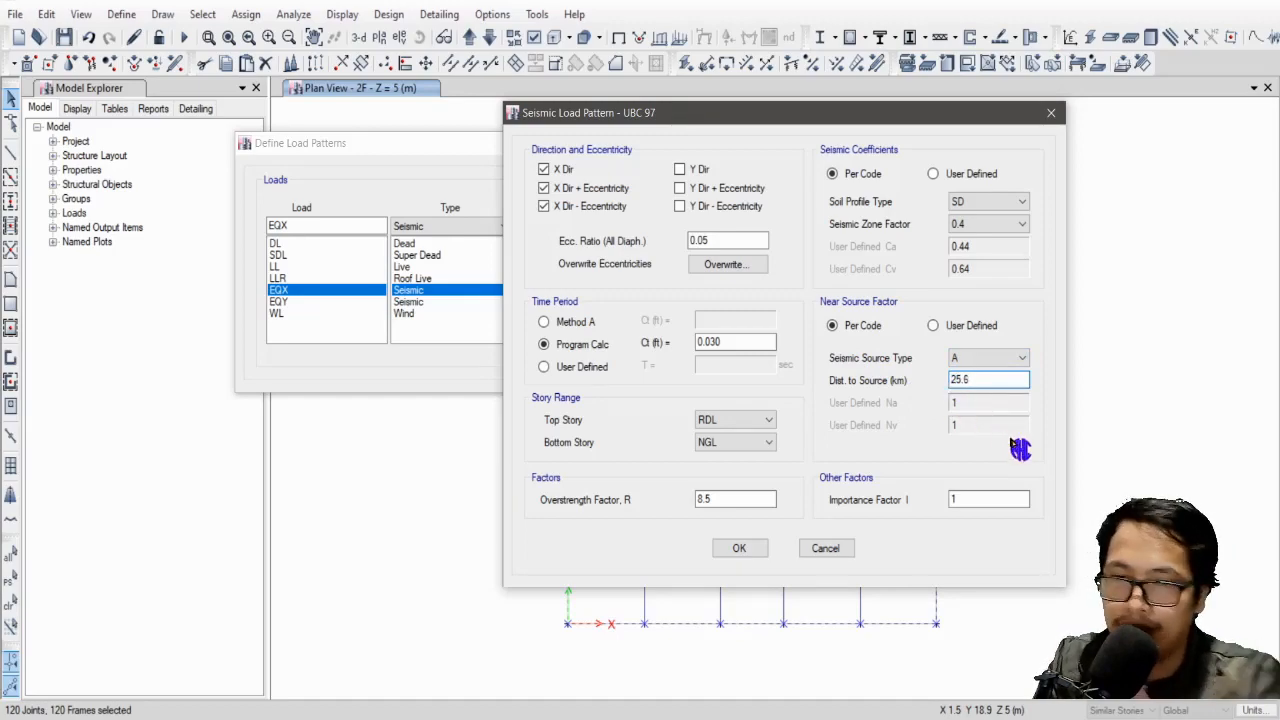
# Check the importance factor I against Table 208-1 in Section 208.4.2 of the Excel workbook, reached from the HOME sheet.
pyautogui.click(955, 500)
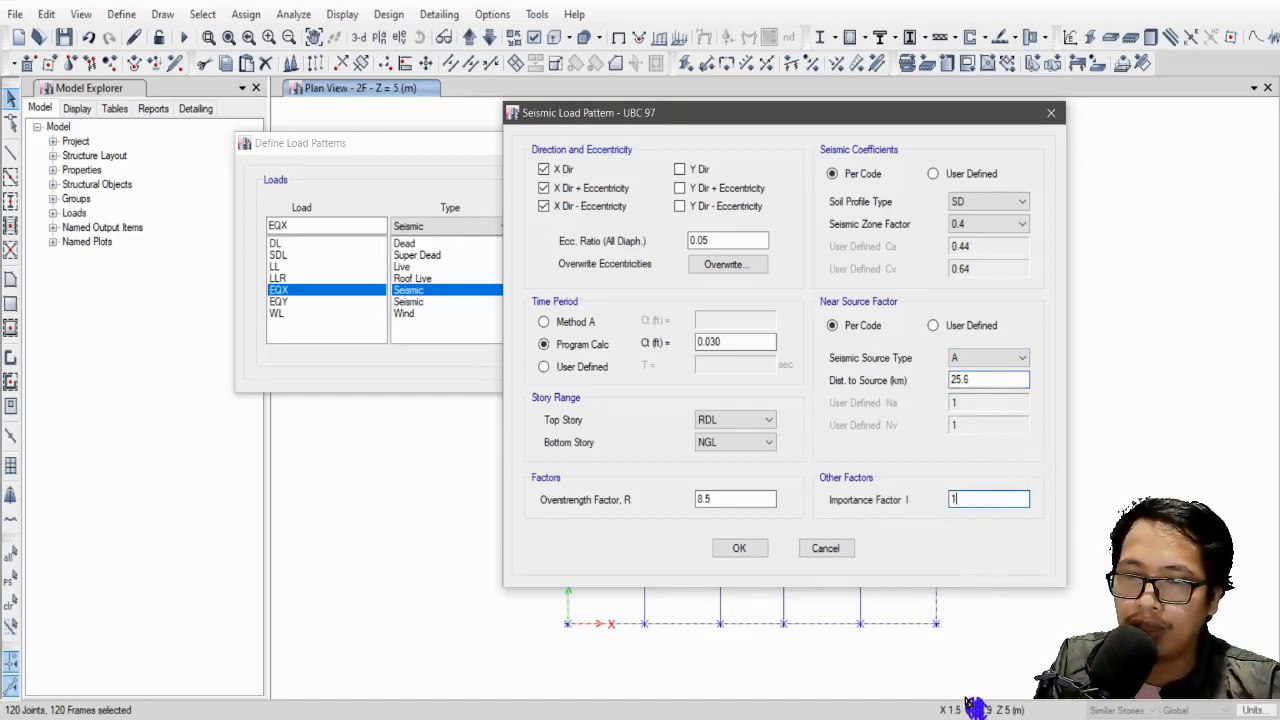
pyautogui.hotkey('alt', 'Tab')
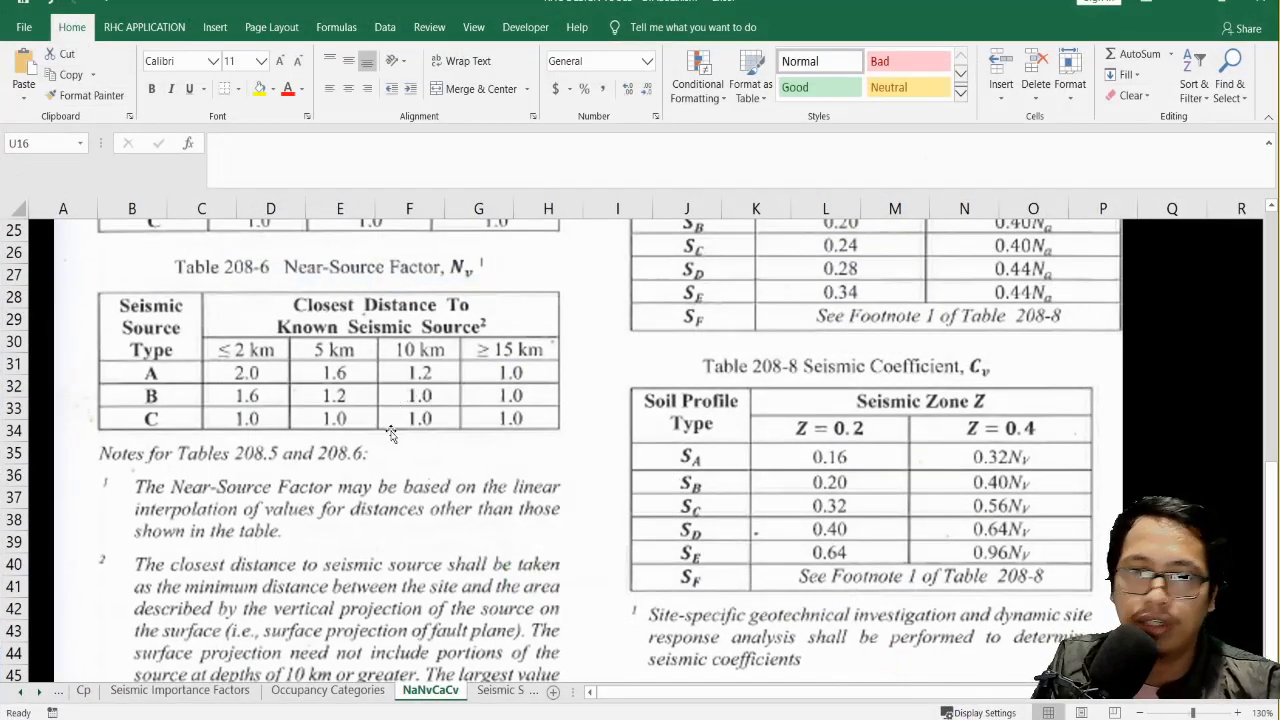
pyautogui.scroll(8, 390, 432)
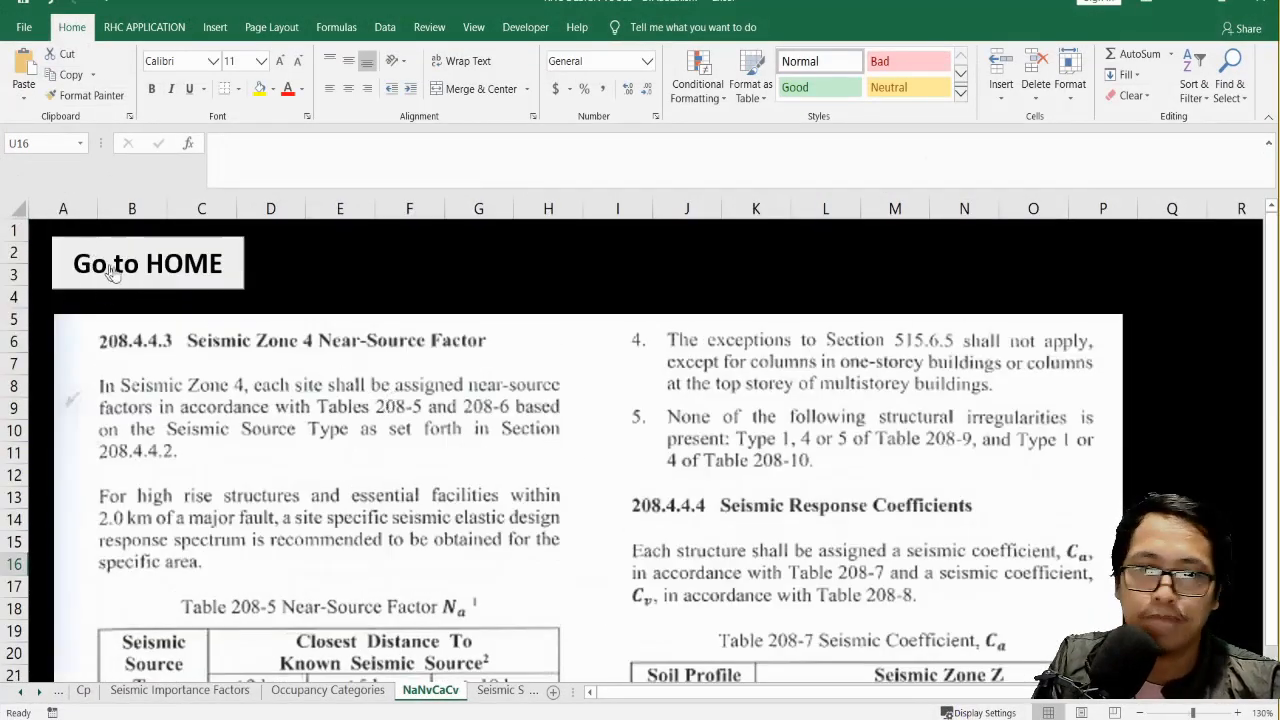
pyautogui.click(113, 274)
pyautogui.scroll(-2, 328, 397)
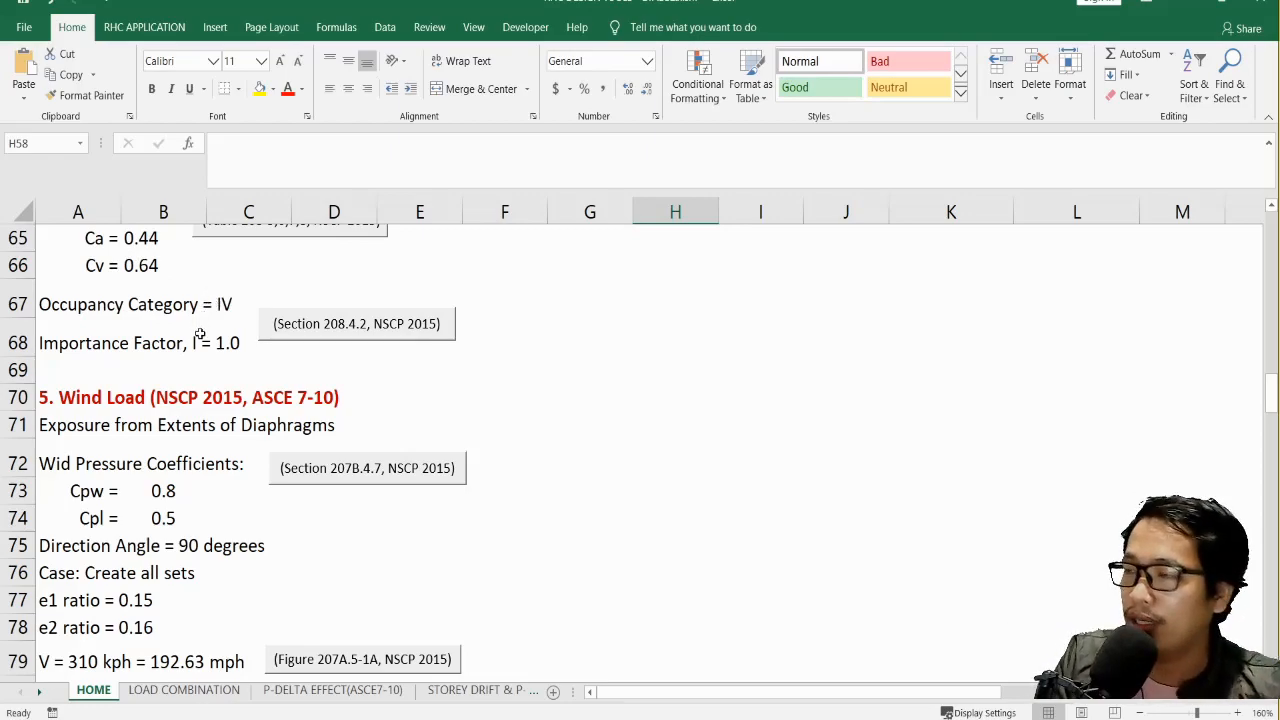
pyautogui.click(370, 323)
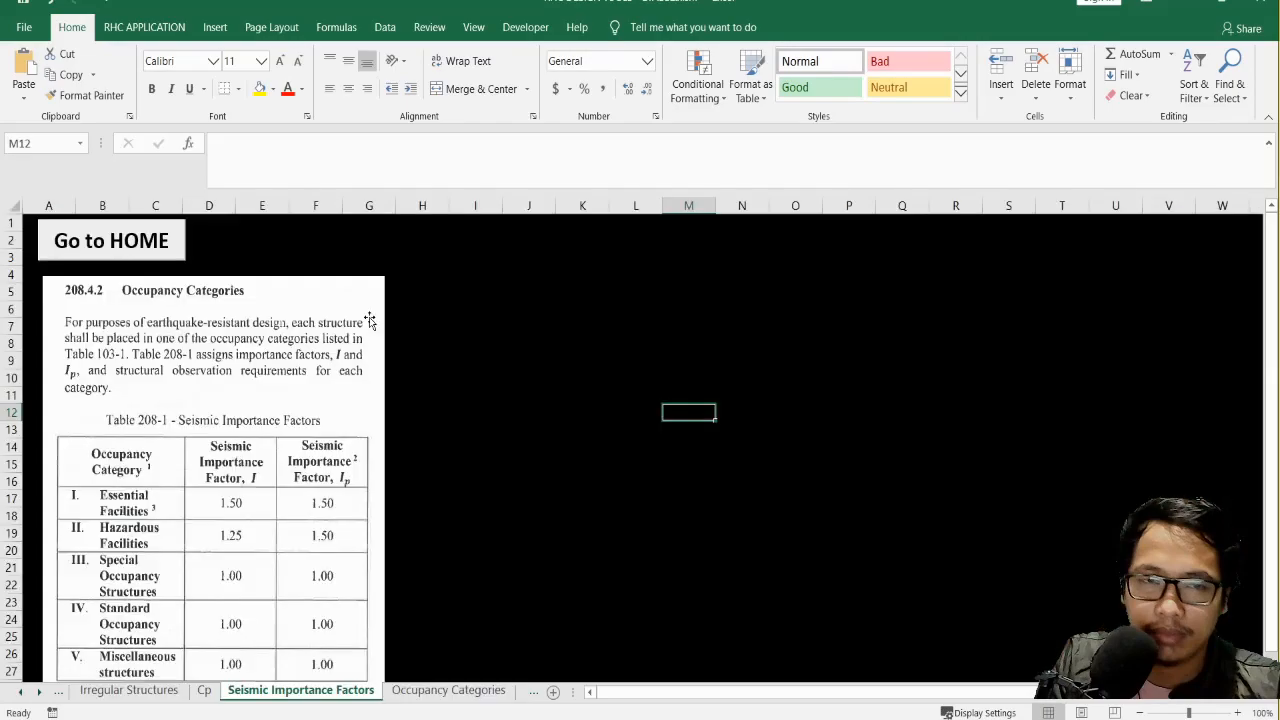
pyautogui.scroll(-1, 419, 356)
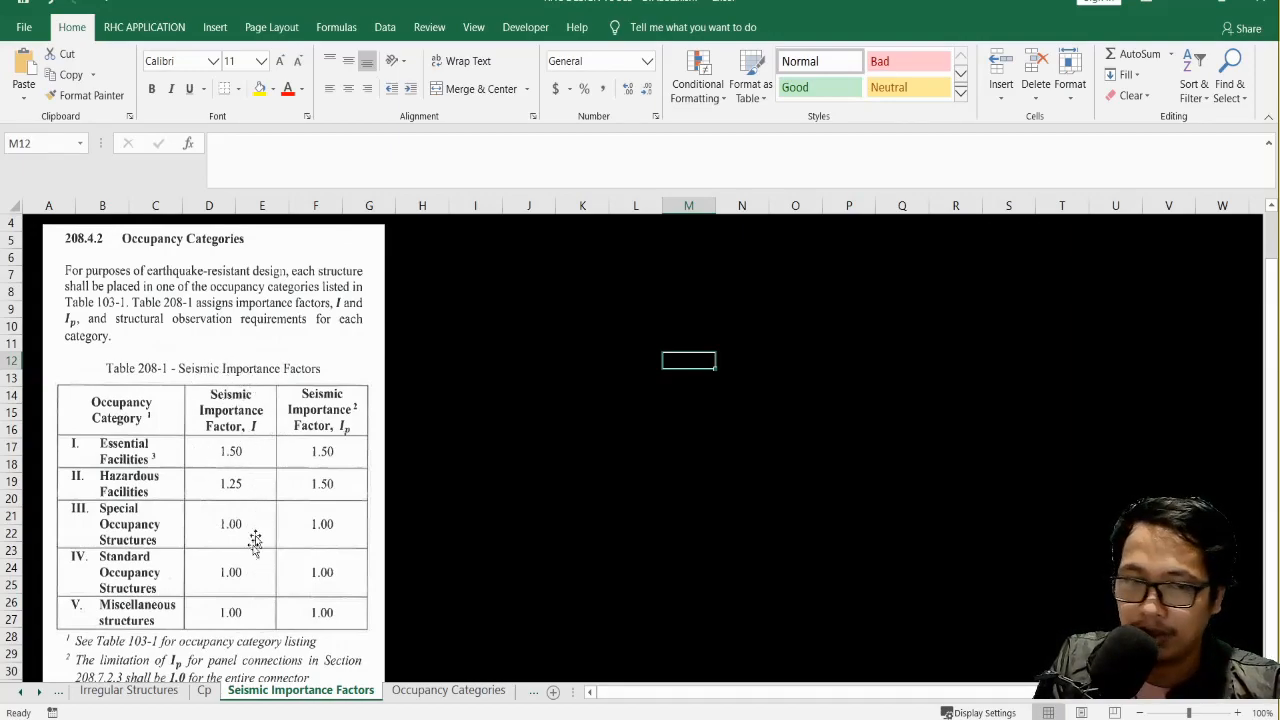
# Return to the workbook's HOME sheet, switch to ETABS, set the EQX importance factor I to 1 and accept the pattern.
pyautogui.scroll(1, 240, 480)
pyautogui.click(112, 258)
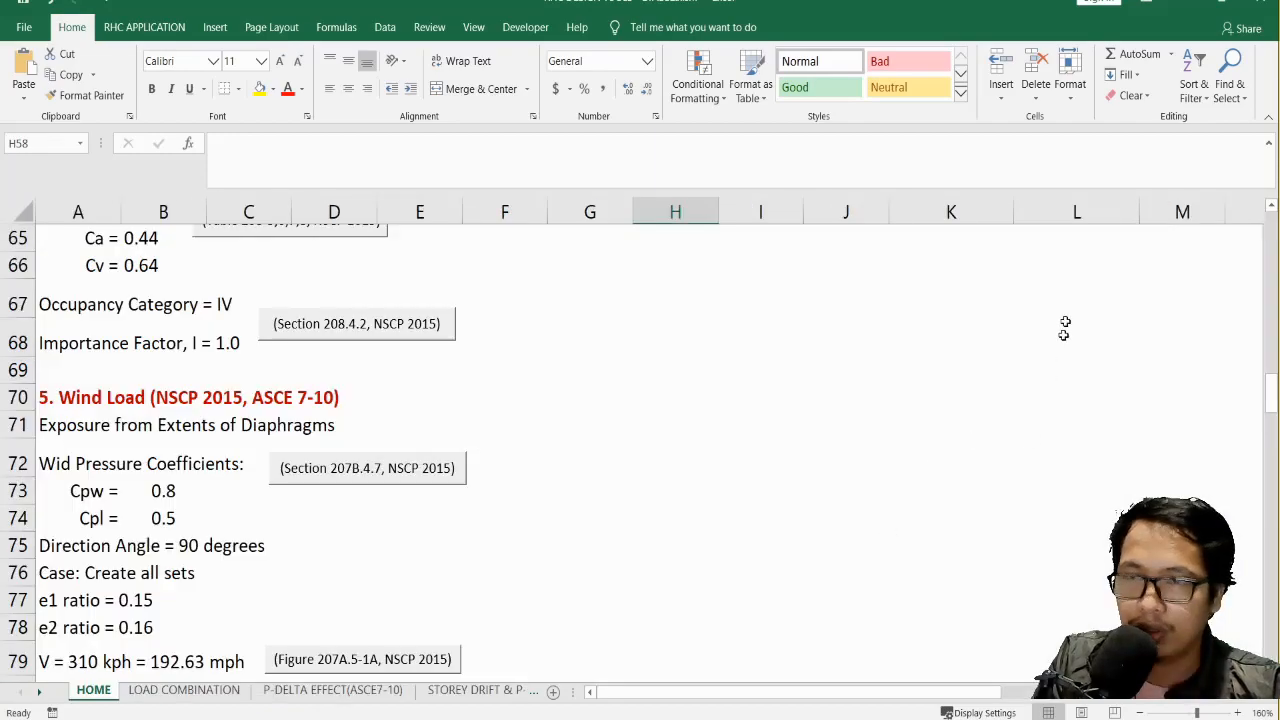
pyautogui.click(1185, 5)
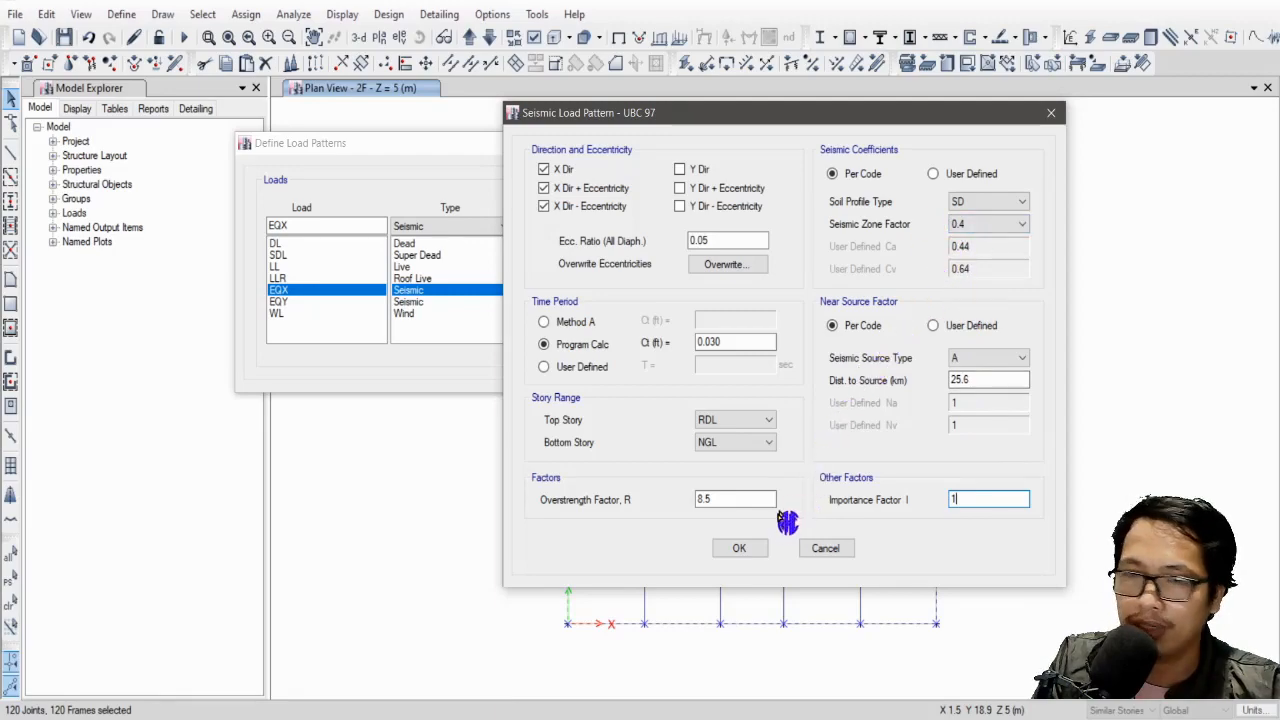
pyautogui.click(757, 550)
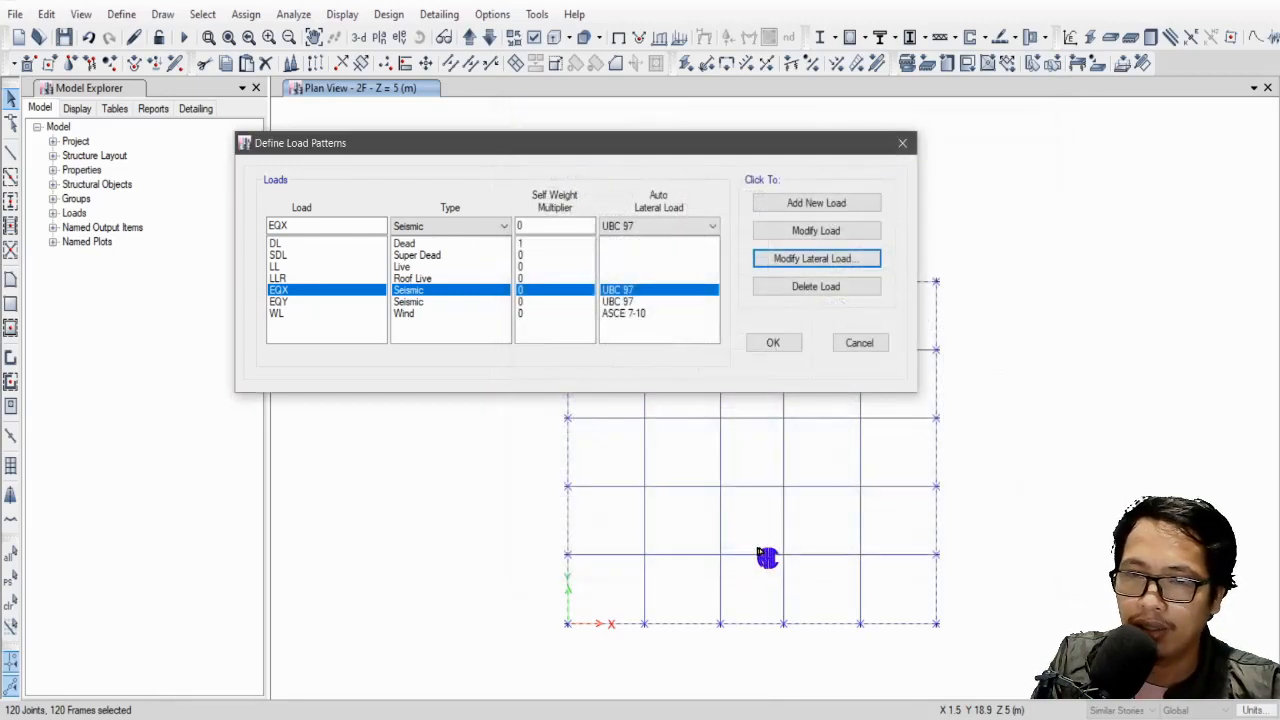
# Open the EQY seismic load pattern's lateral load settings and disable all three X-direction and eccentricity options.
pyautogui.click(620, 302)
pyautogui.click(815, 259)
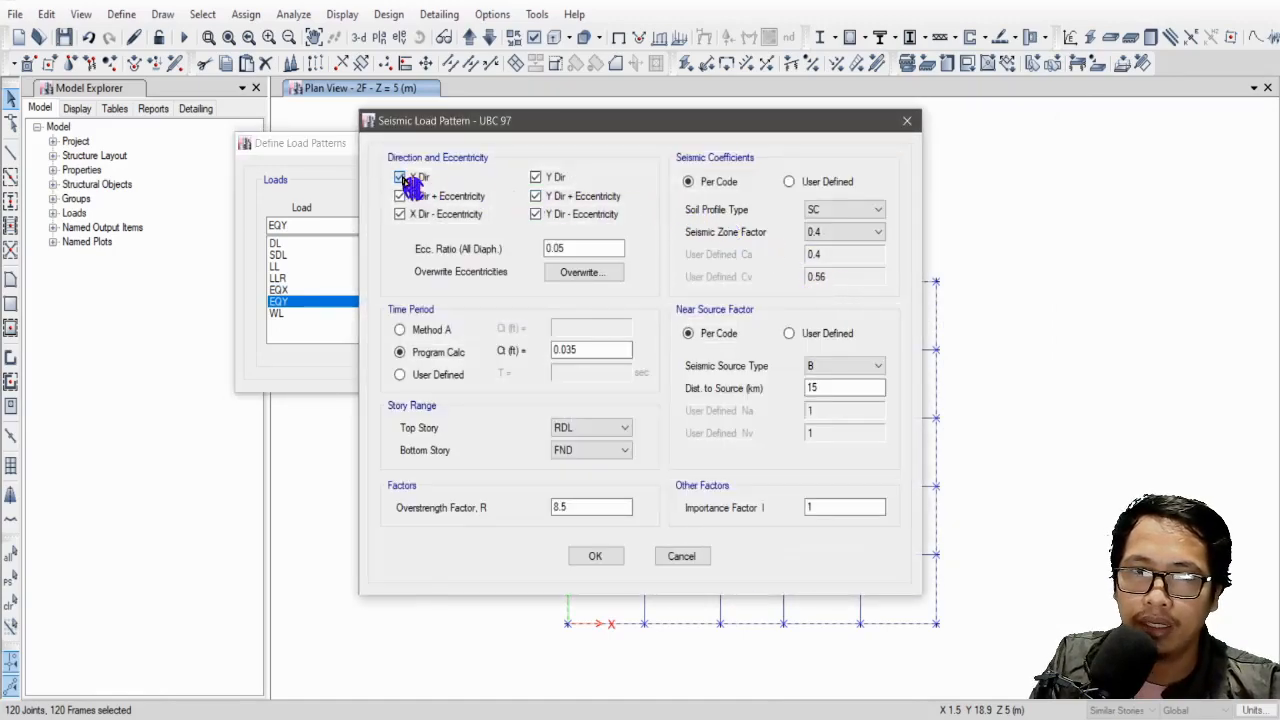
pyautogui.click(400, 177)
pyautogui.click(400, 196)
pyautogui.click(400, 214)
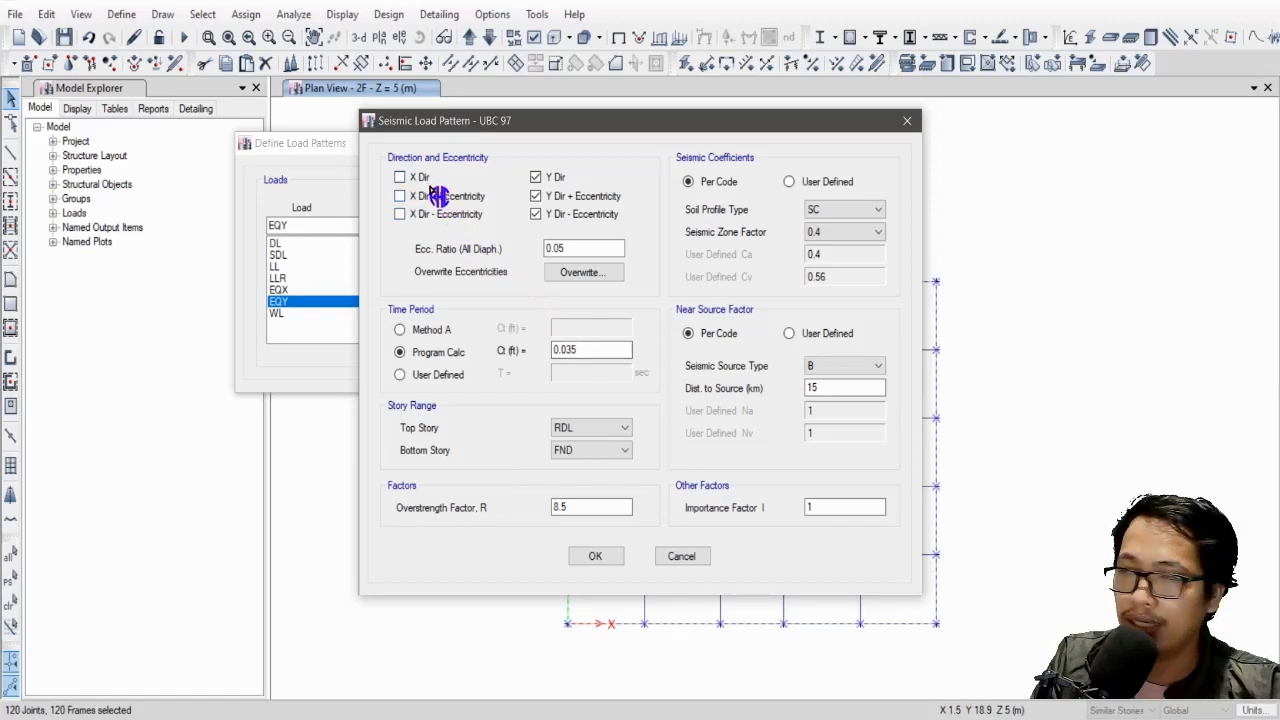
# Set the EQY time period coefficient Ct to 0.03 and the bottom story to NGL.
pyautogui.click(589, 349)
pyautogui.press('BackSpace')
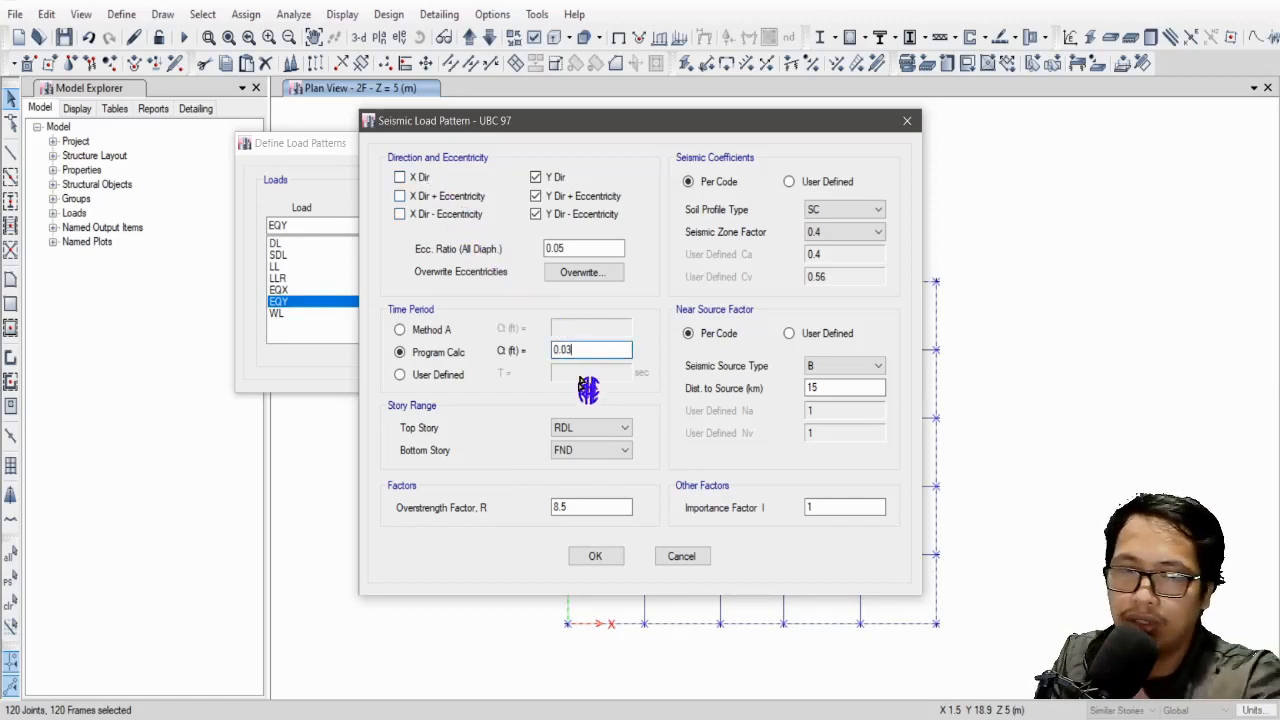
pyautogui.click(574, 455)
pyautogui.click(577, 554)
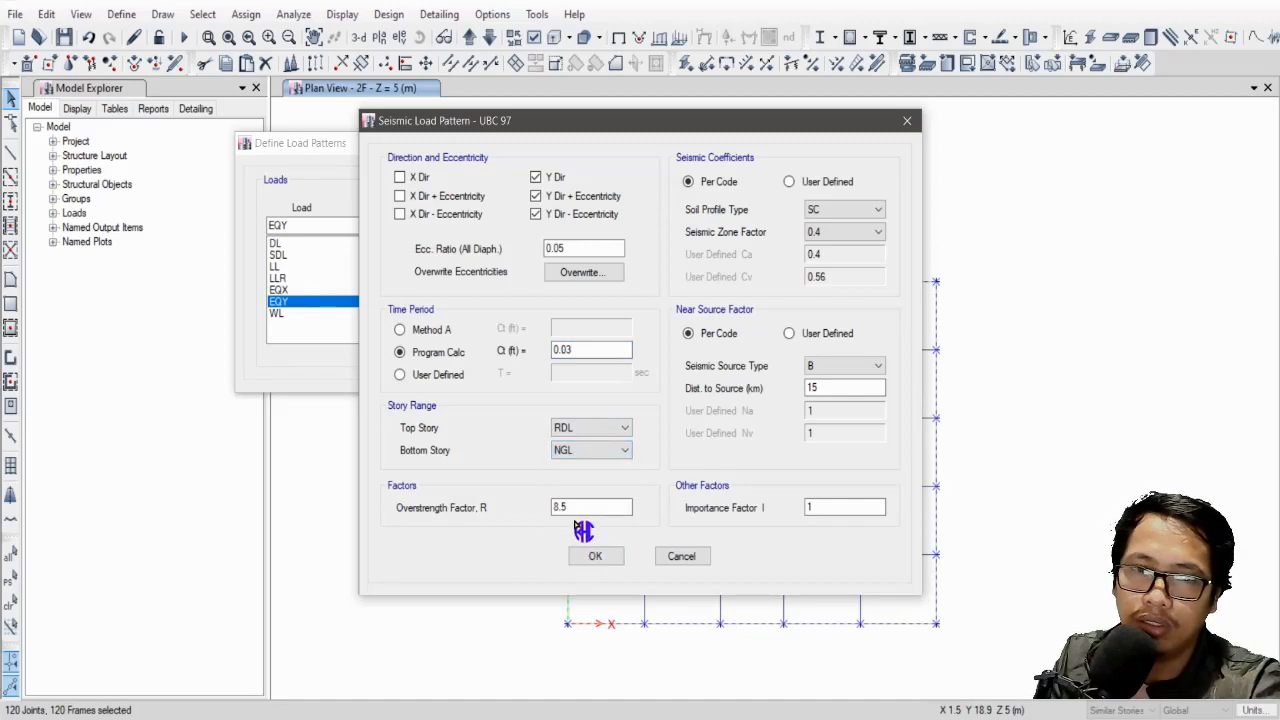
# Set EQY's soil profile type to SD, seismic source type to A and distance to source to 25.6 km, and accept the pattern.
pyautogui.click(871, 209)
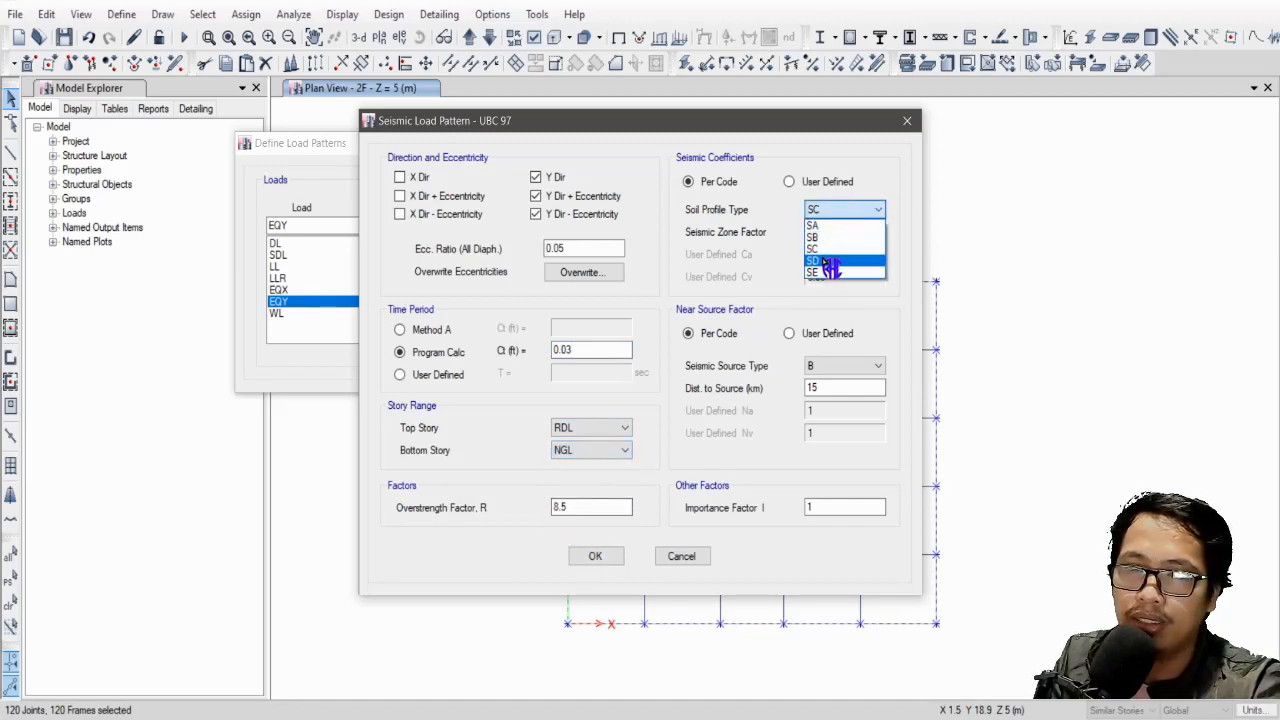
pyautogui.click(834, 259)
pyautogui.click(833, 363)
pyautogui.click(828, 380)
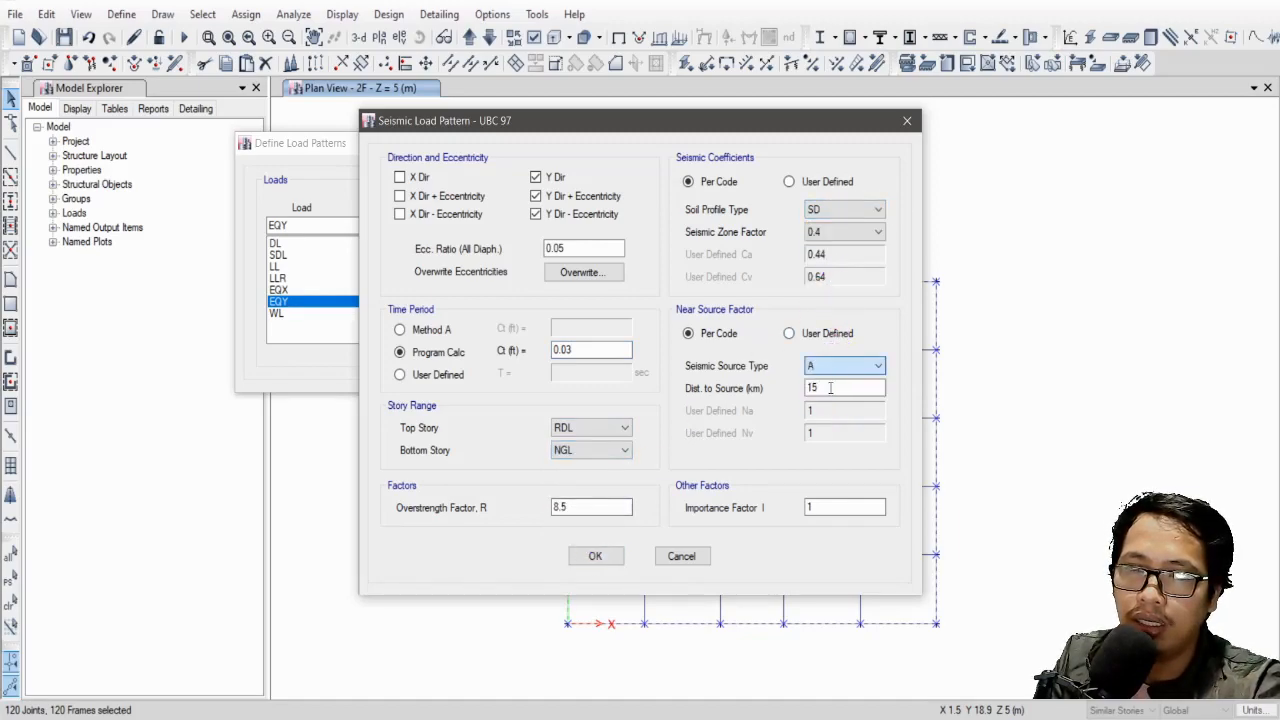
pyautogui.doubleClick(826, 386)
pyautogui.write('25.6')
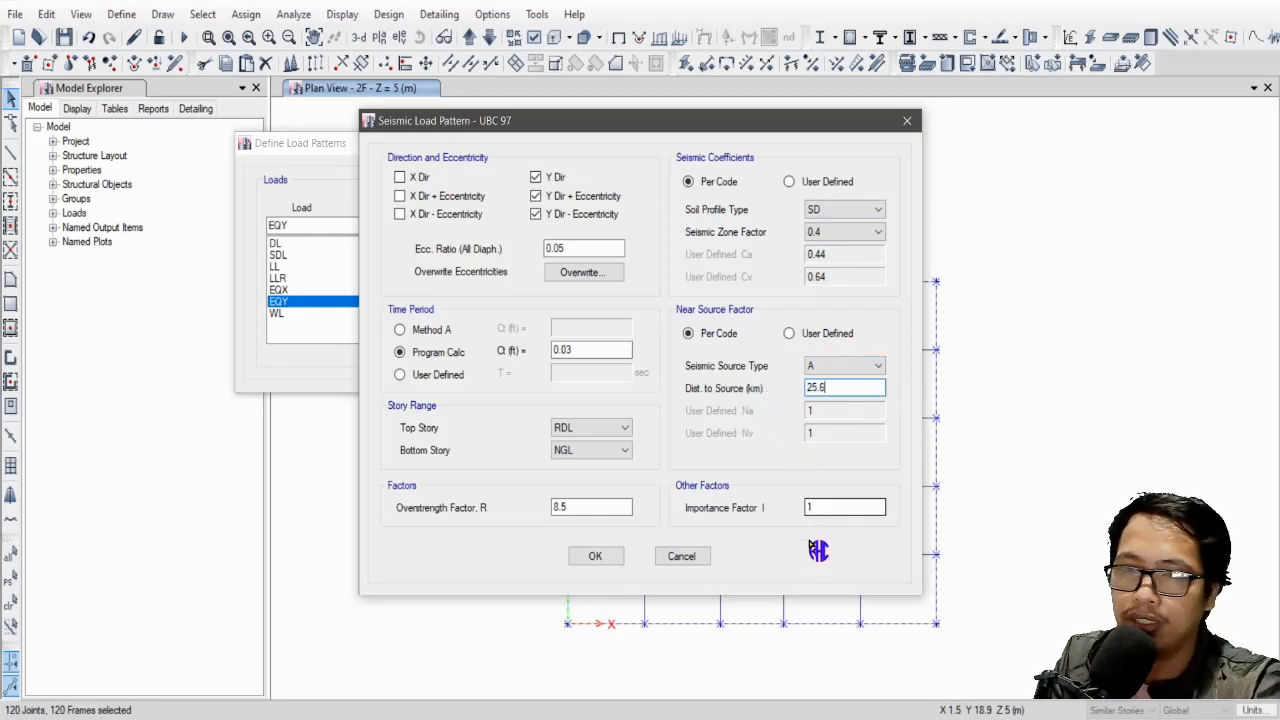
pyautogui.click(600, 557)
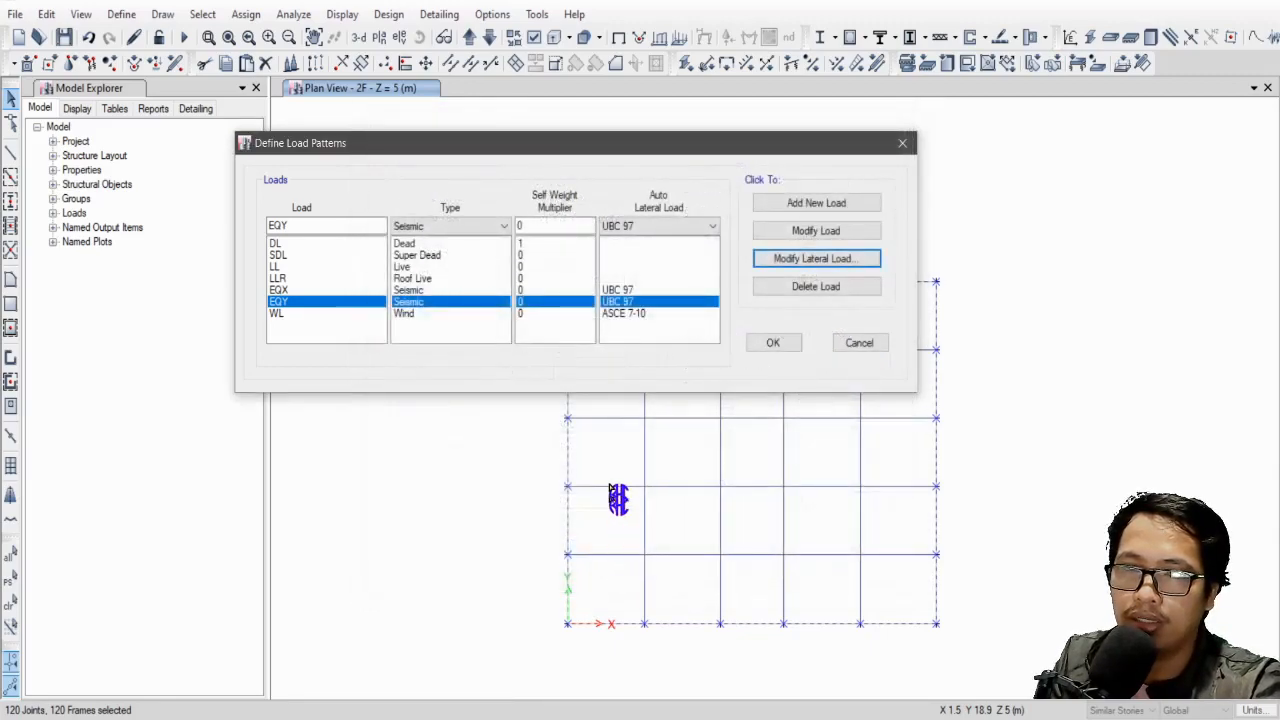
# Open the WL wind load pattern's ASCE 7-10 settings and check them against the wind load section of the Excel workbook.
pyautogui.click(640, 315)
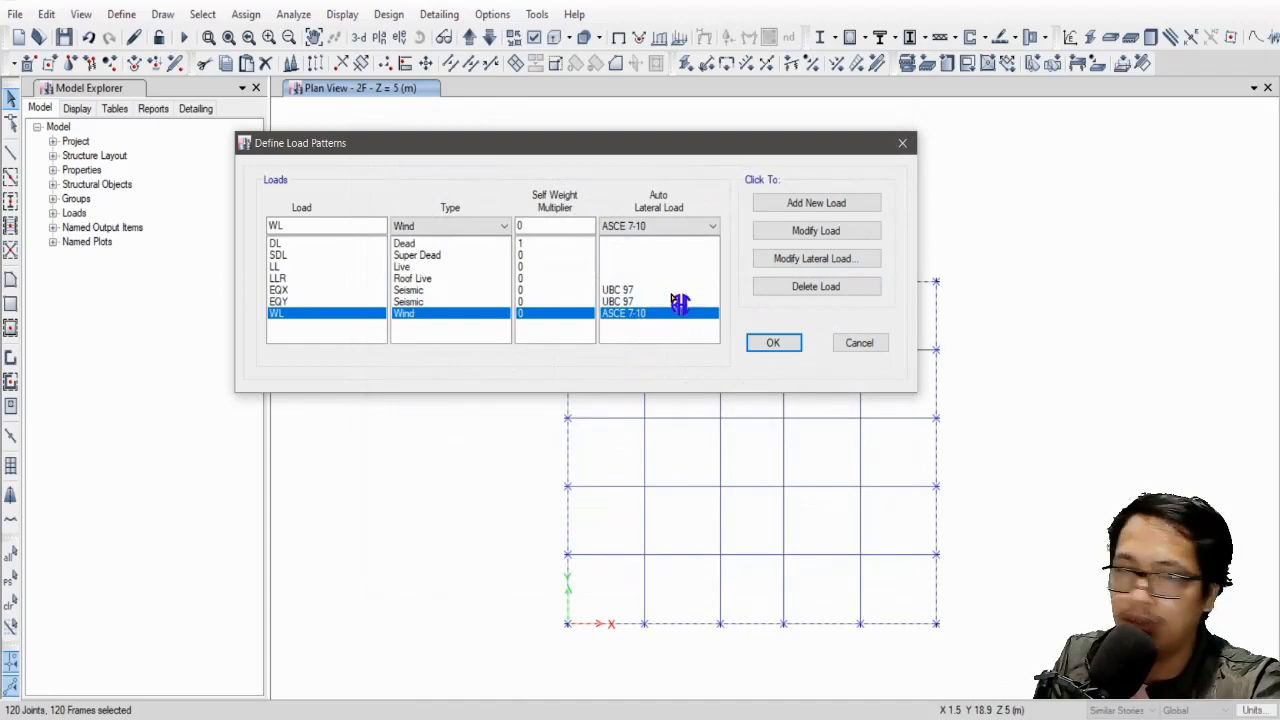
pyautogui.click(859, 261)
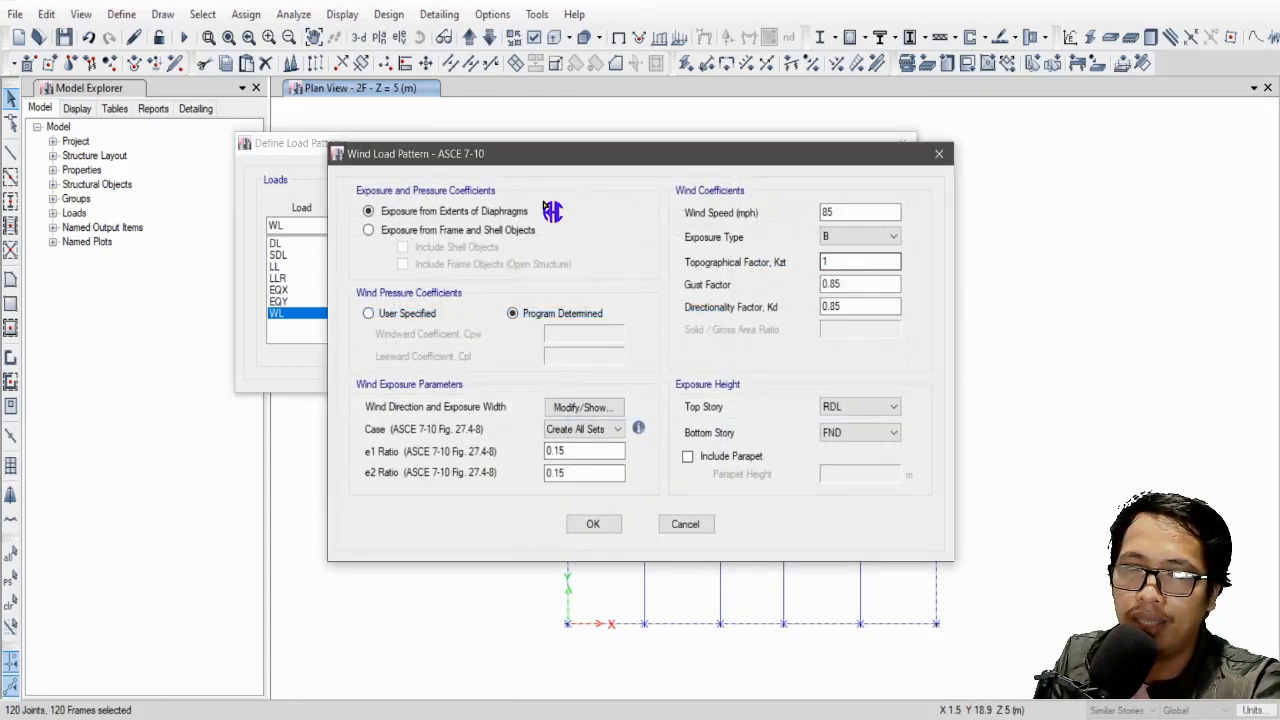
pyautogui.moveTo(484, 157); pyautogui.dragTo(540, 145)
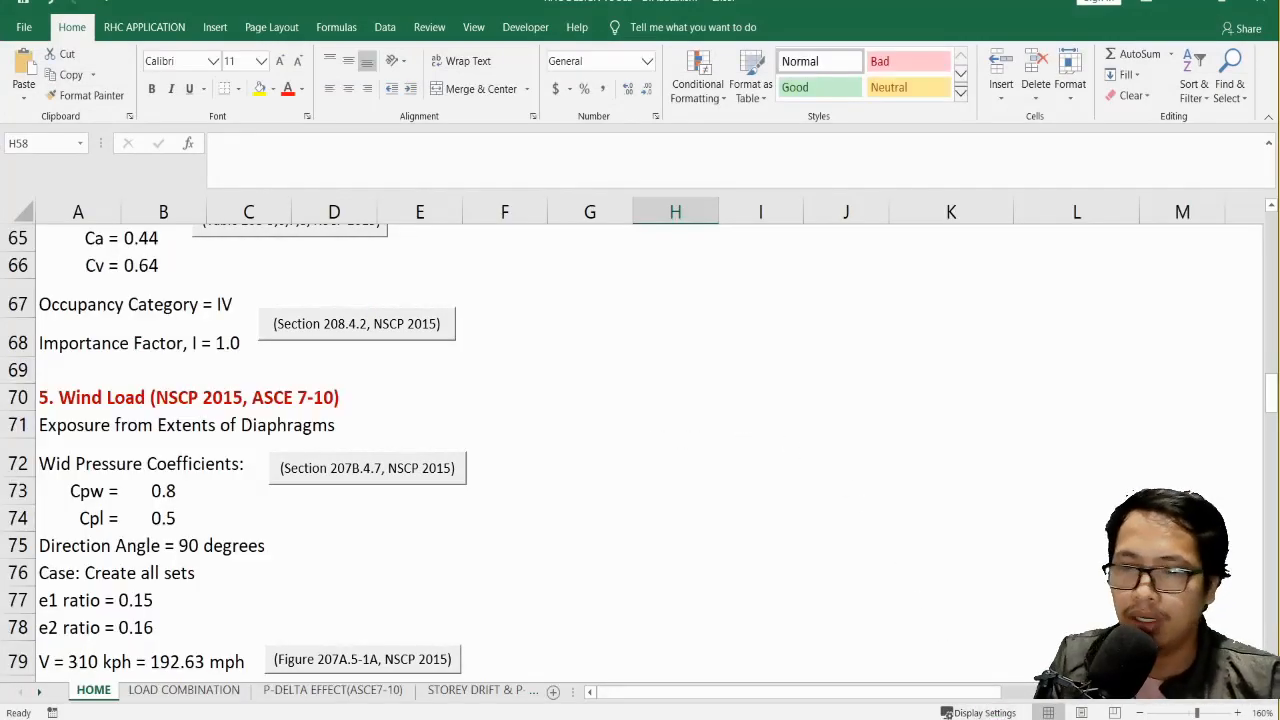
pyautogui.click(960, 718)
pyautogui.click(935, 672)
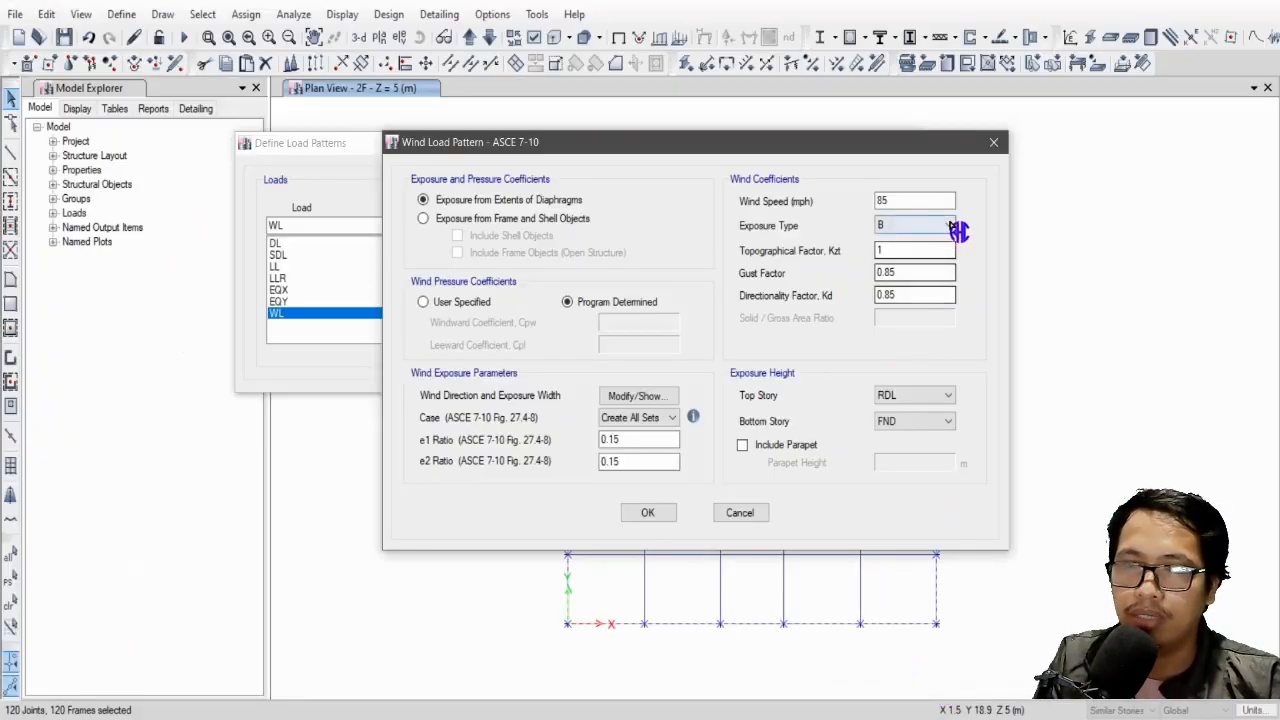
# Accept the wind load pattern and the load pattern definitions, and save the model.
pyautogui.click(649, 513)
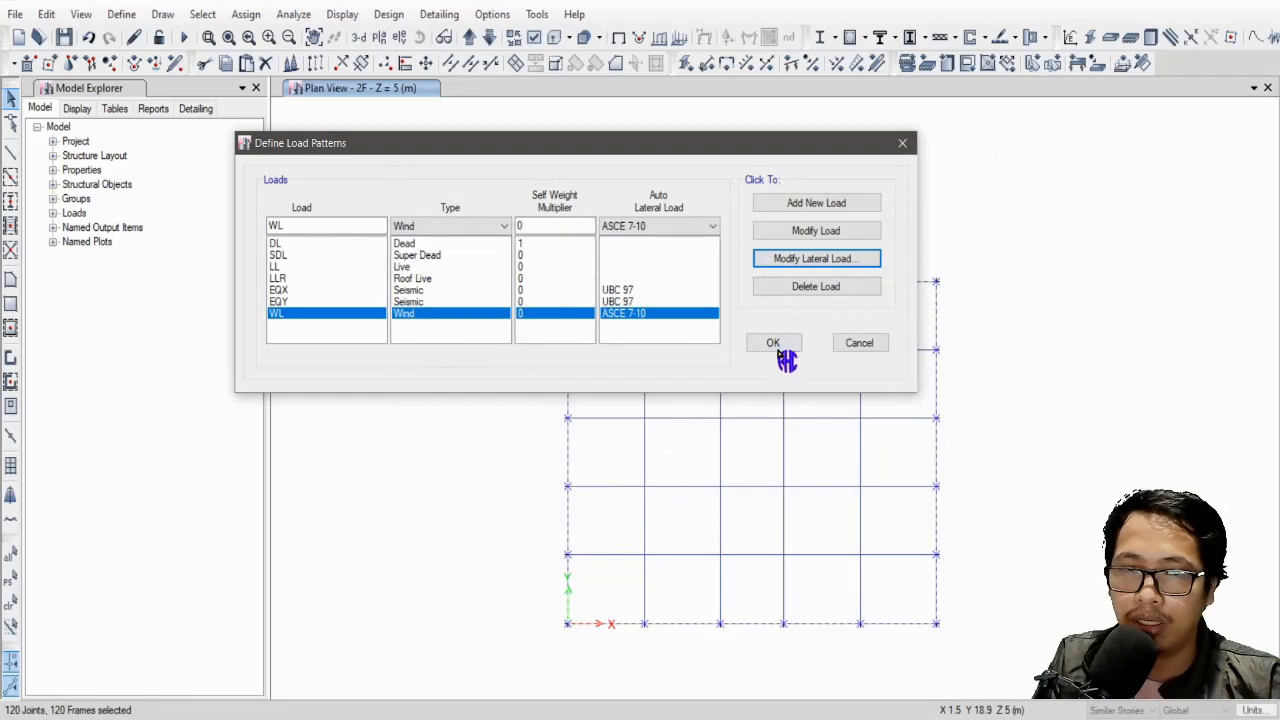
pyautogui.click(776, 346)
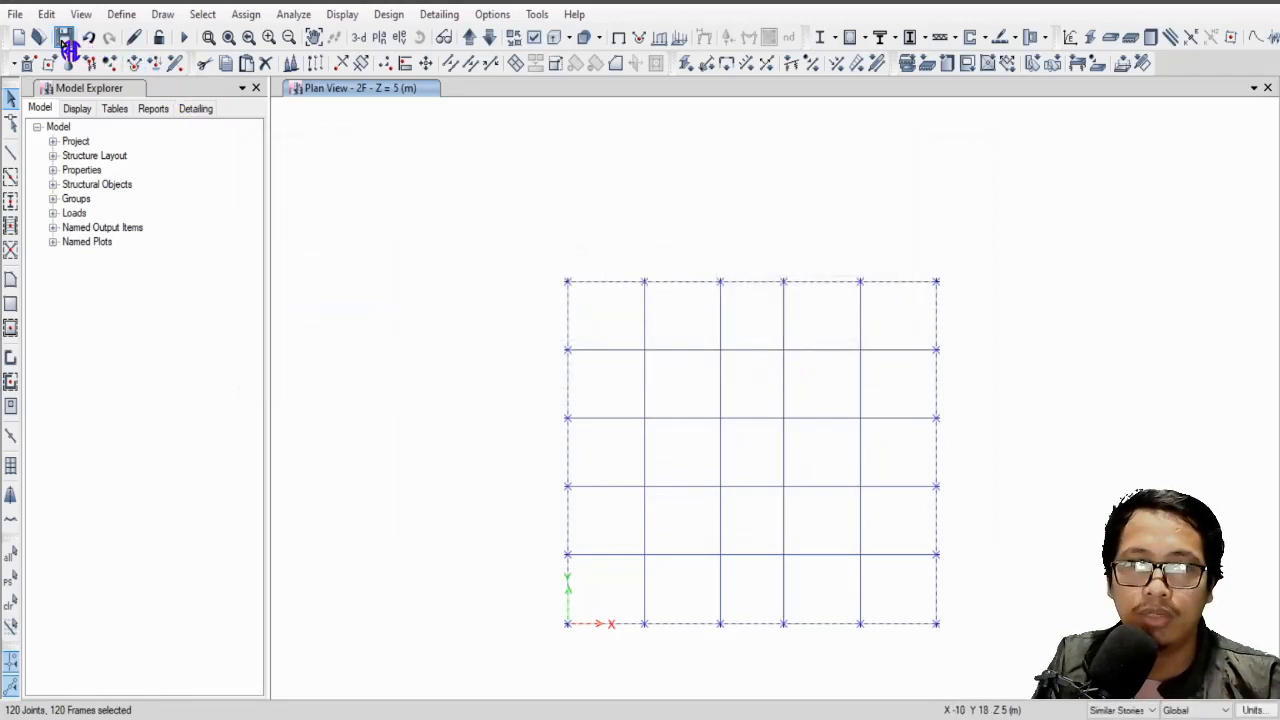
pyautogui.click(65, 45)
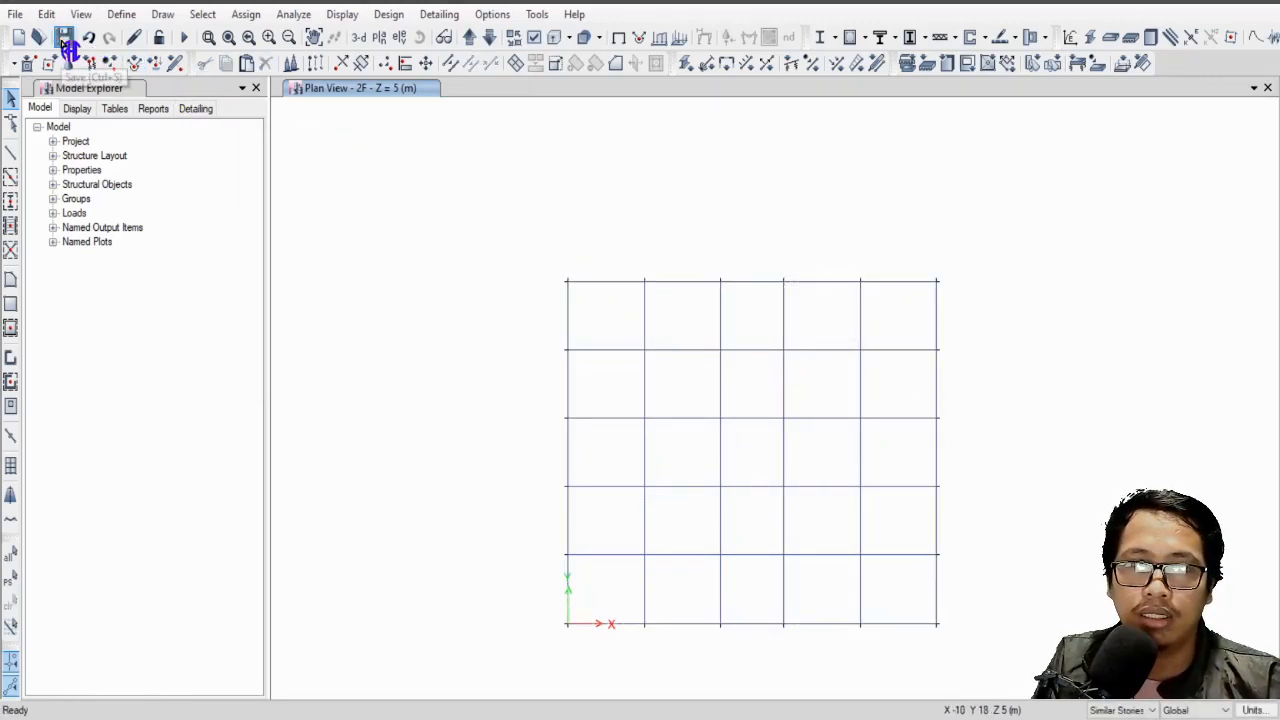
# Reopen the load pattern definitions and bring up the lateral load settings of the WL wind pattern.
pyautogui.click(124, 16)
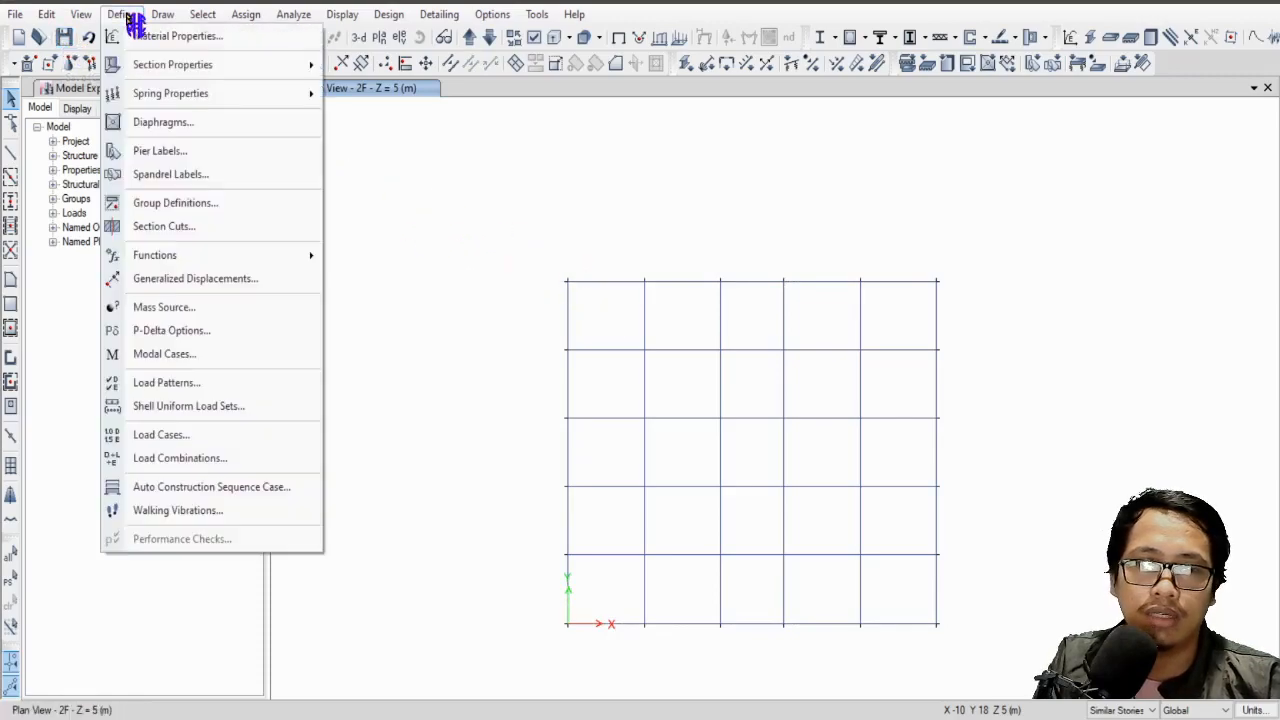
pyautogui.click(216, 383)
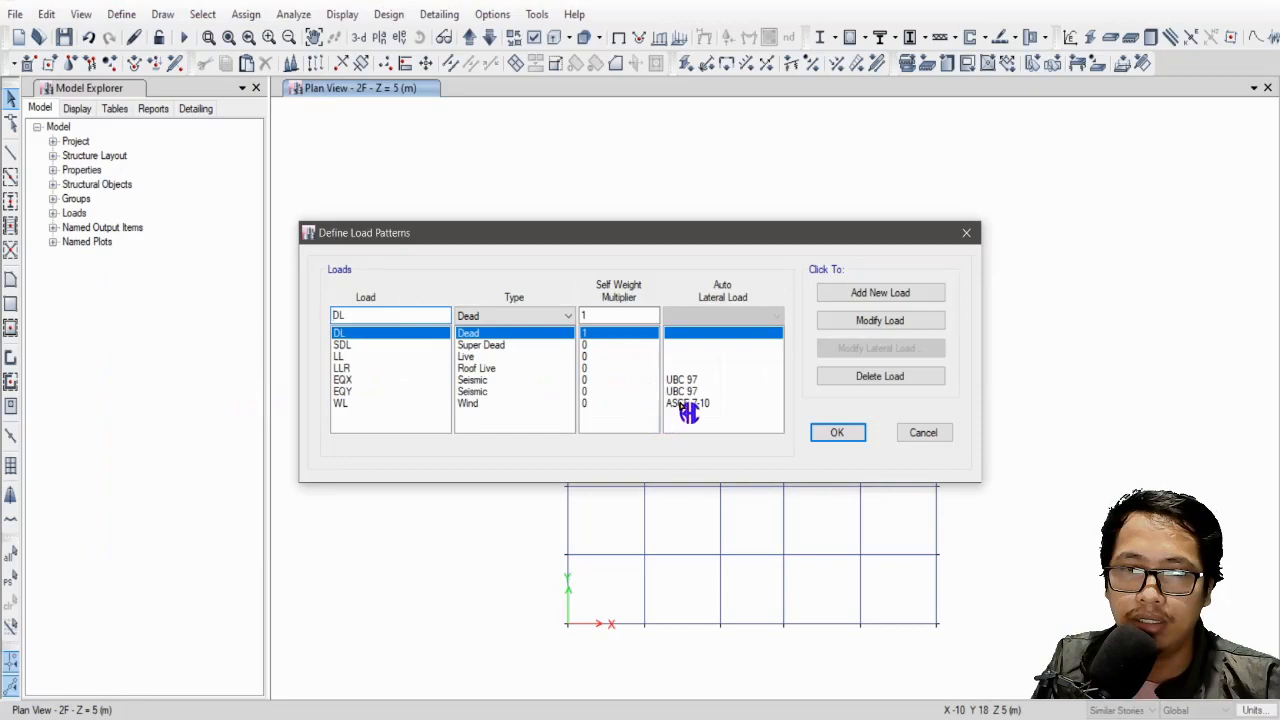
pyautogui.click(686, 403)
pyautogui.click(898, 350)
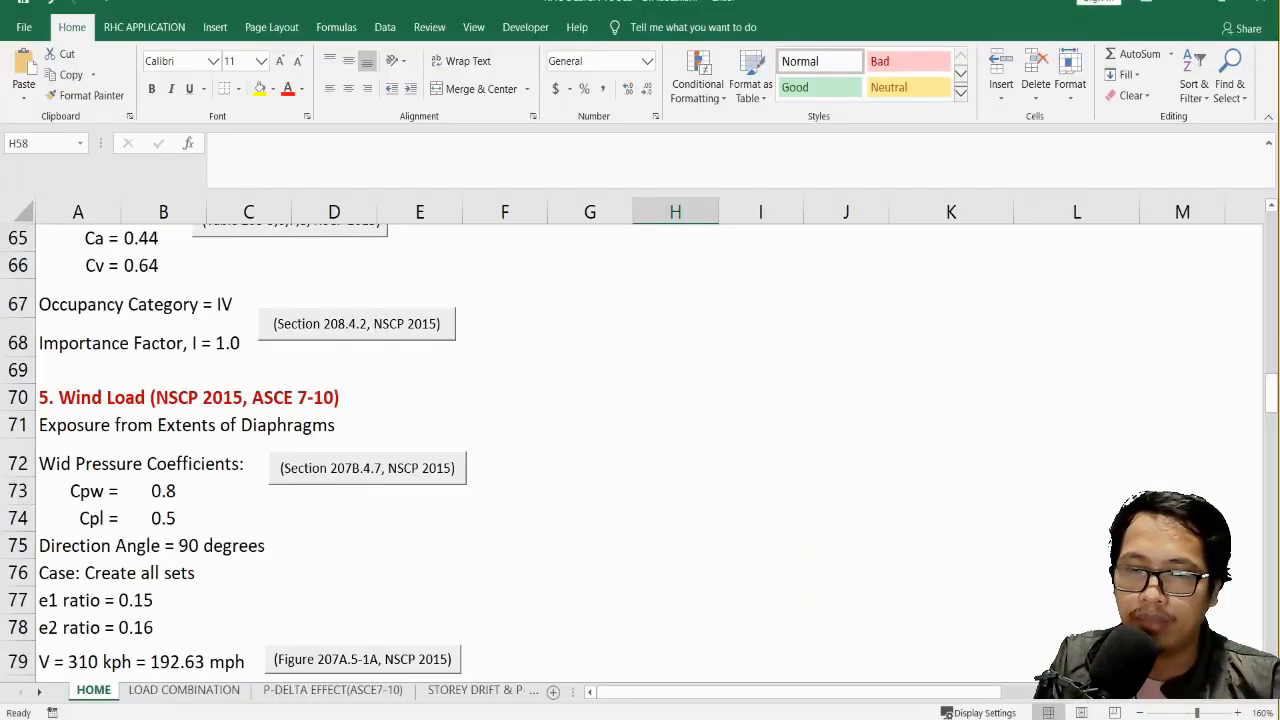
# Look up the windward and leeward coefficients Cpw and Cpl in the Excel workbook and open the Section 207B.4.7 wall pressure table.
pyautogui.click(675, 397)
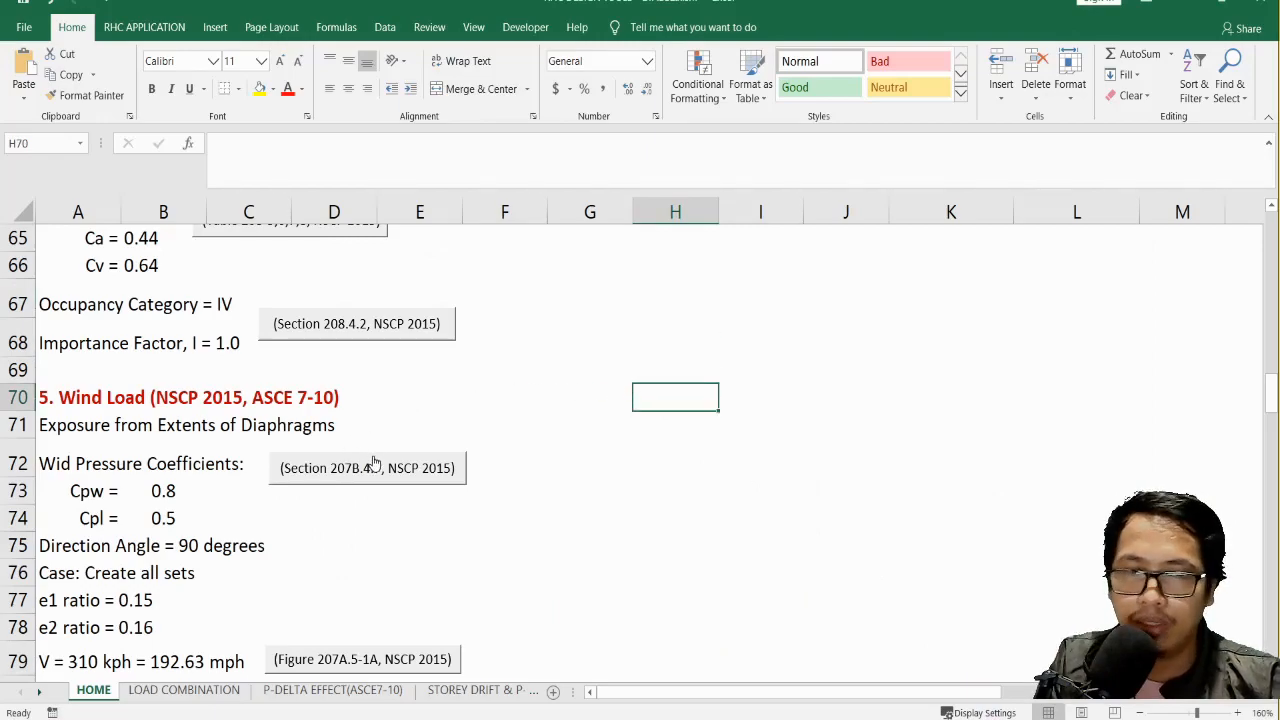
pyautogui.scroll(-1, 373, 462)
pyautogui.click(346, 484)
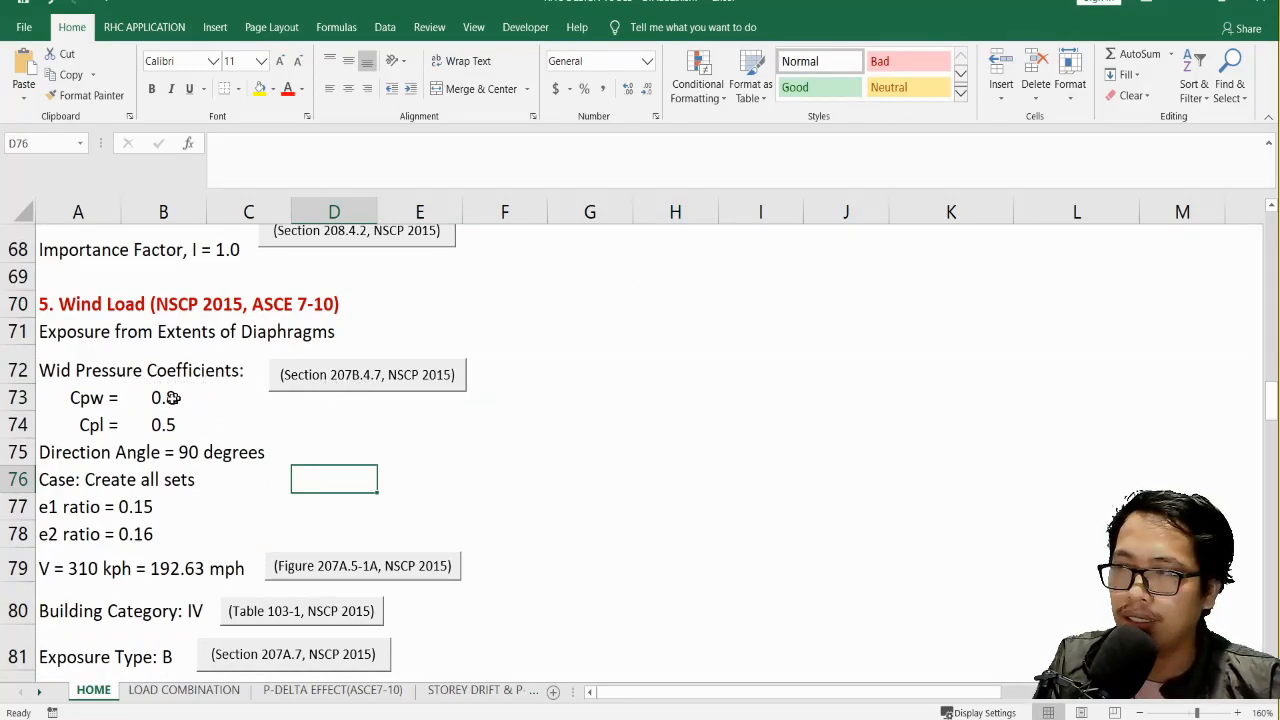
pyautogui.click(89, 397)
pyautogui.click(118, 429)
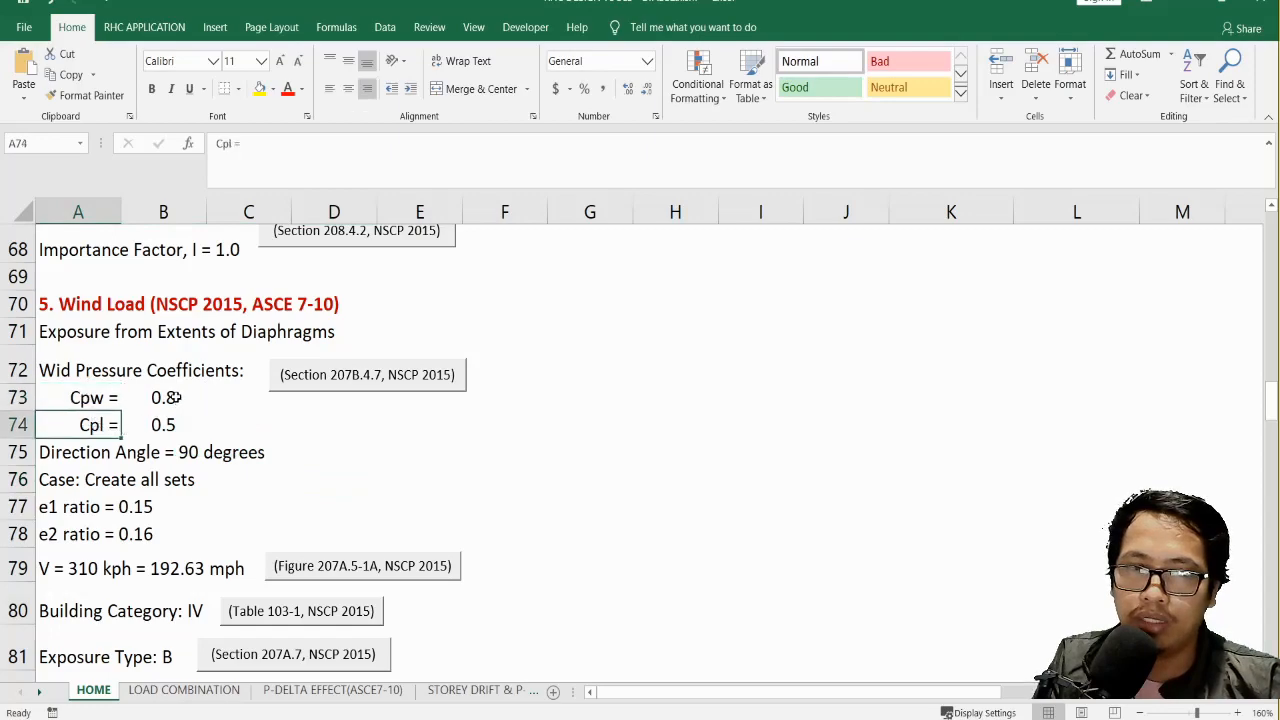
pyautogui.click(173, 397)
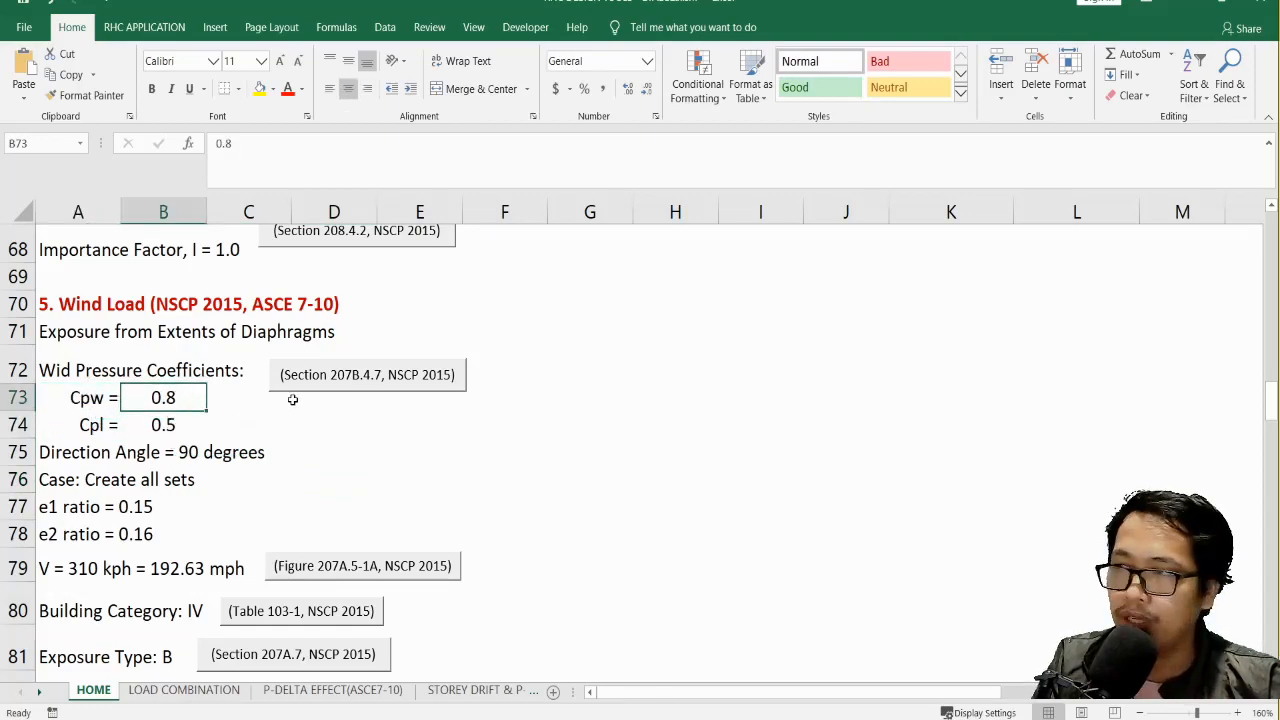
pyautogui.click(405, 380)
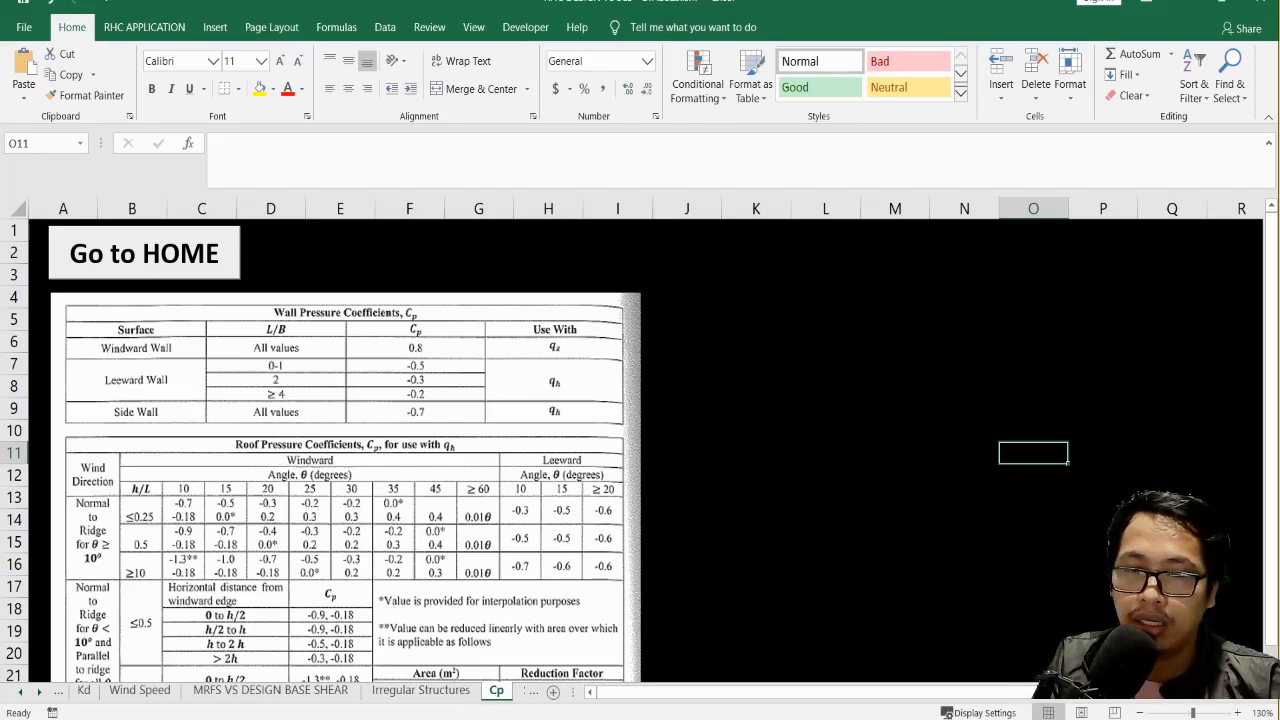
# Switch to the calculator and start the L/B ratio by entering 14.5 divided by the other plan dimension.
pyautogui.hotkey('alt', 'Tab')
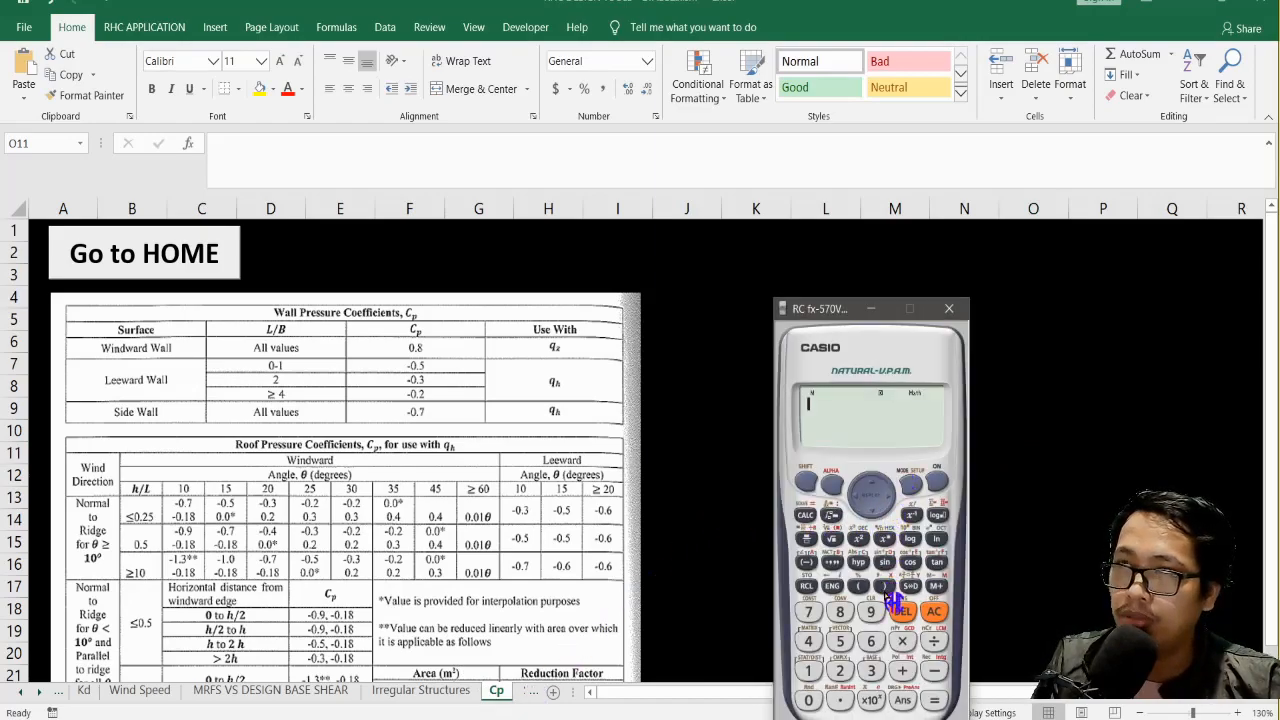
pyautogui.click(843, 702)
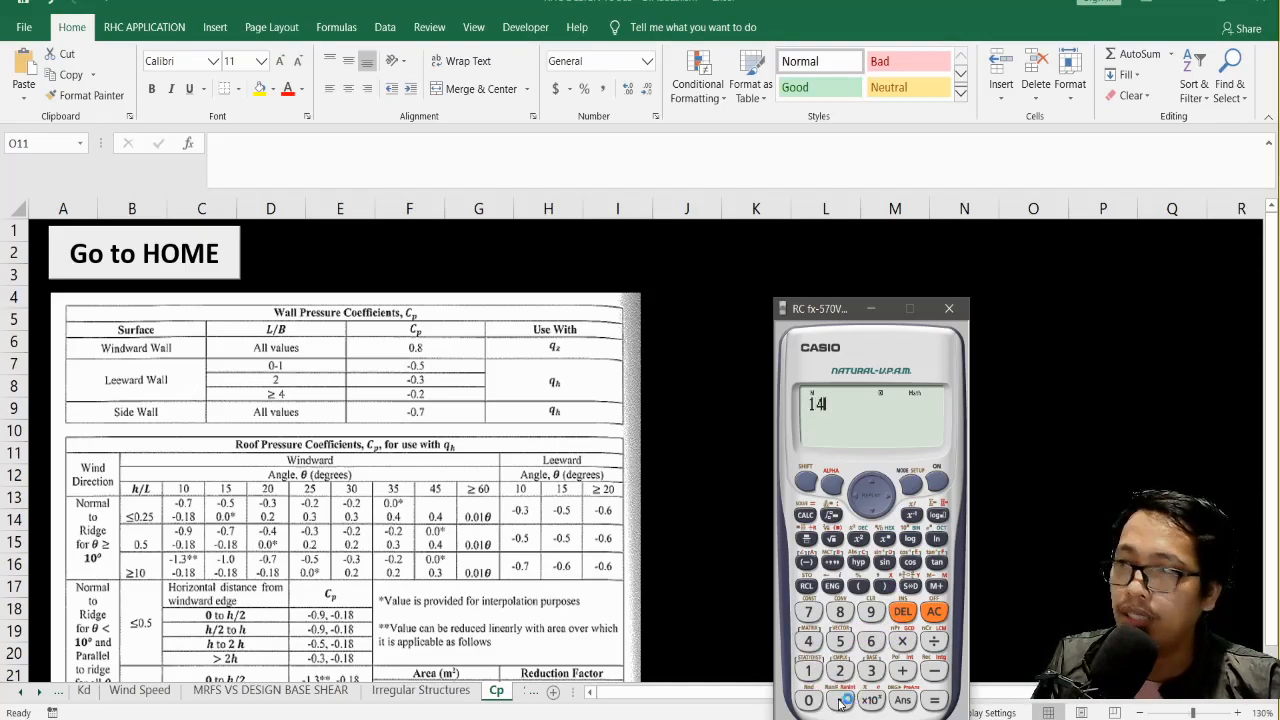
pyautogui.click(842, 645)
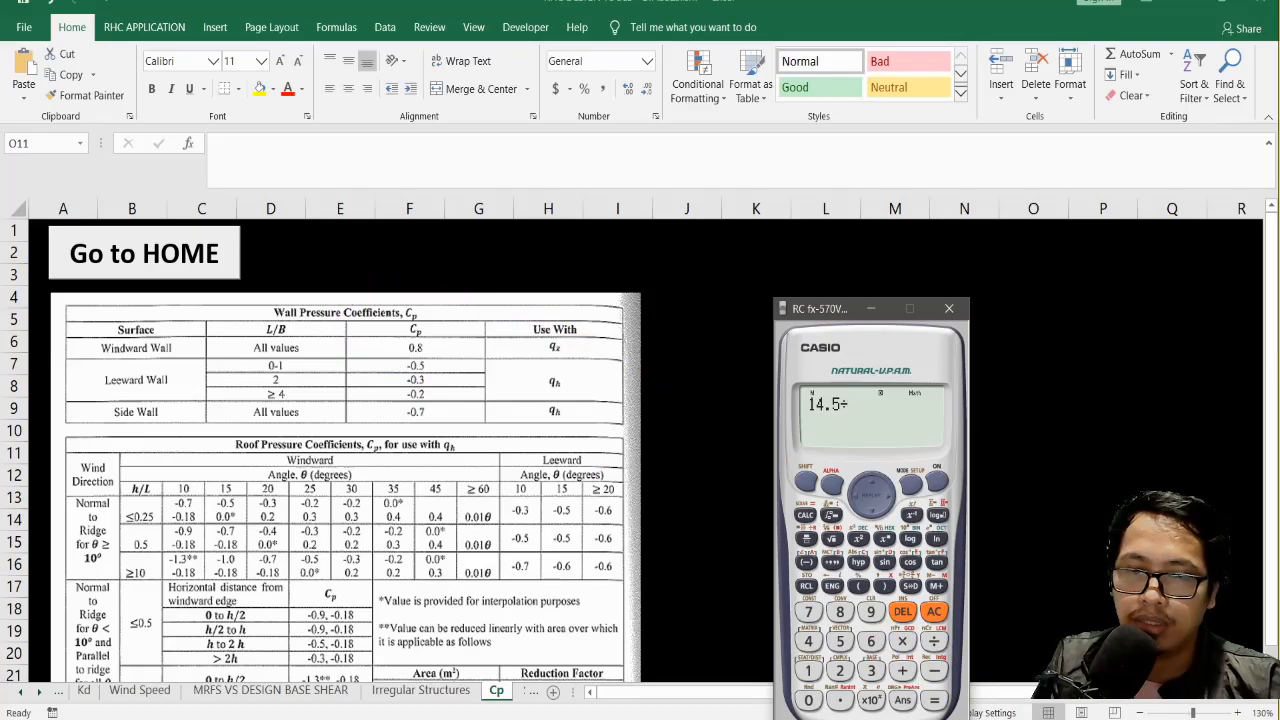
# Switch to ETABS and close the WL wind load settings and the load pattern definitions.
pyautogui.moveTo(905, 716)
pyautogui.click(900, 668)
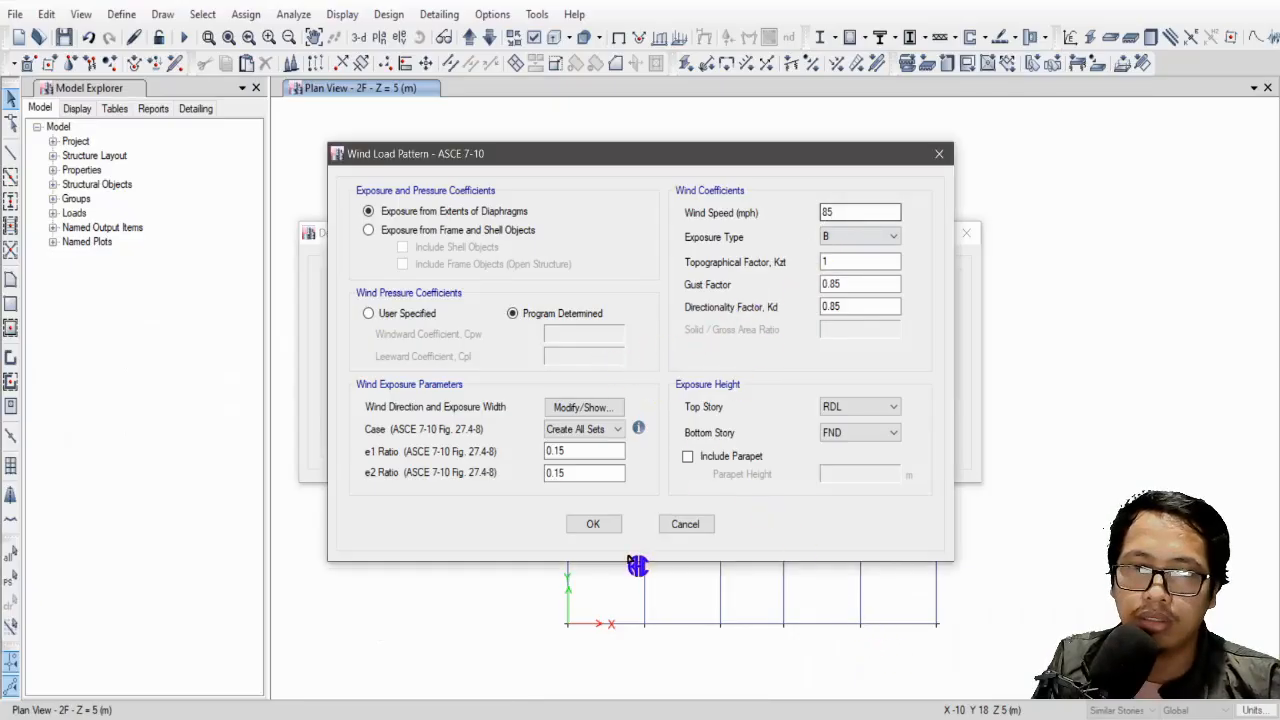
pyautogui.click(595, 525)
pyautogui.click(845, 434)
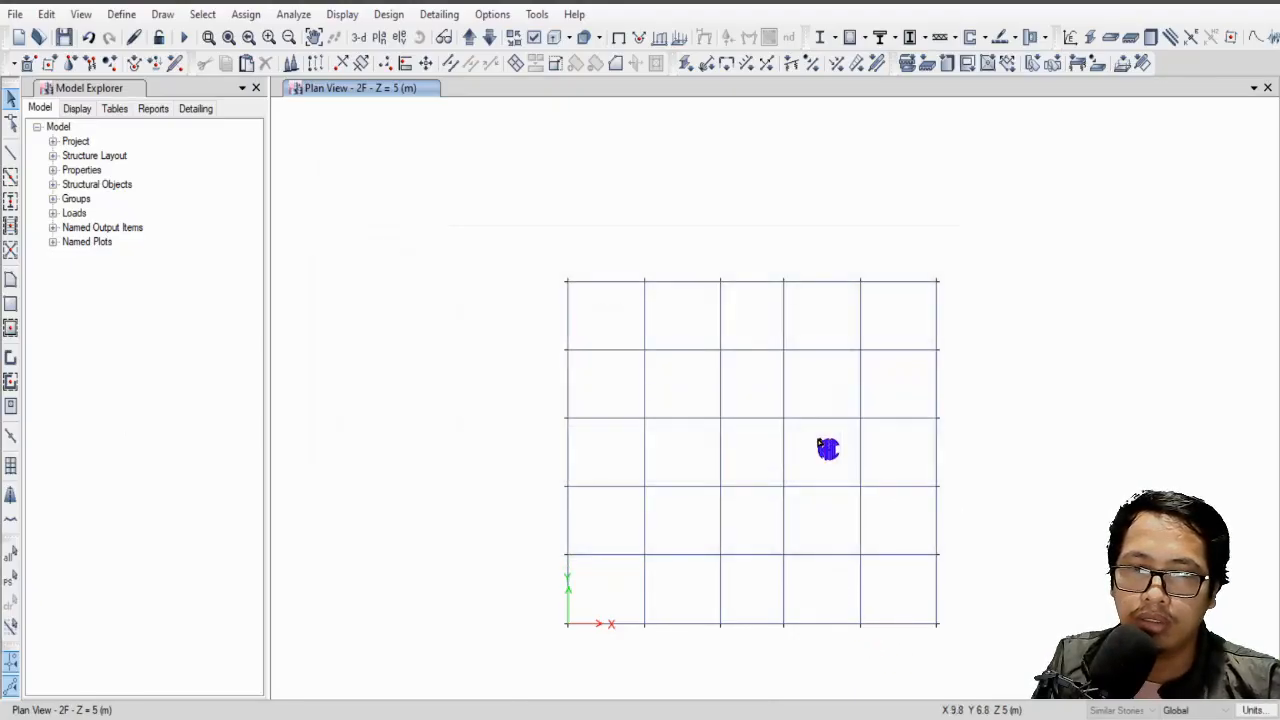
# Measure the overall X and Y plan dimensions by running the line drawing tool between the outer grid corners.
pyautogui.click(14, 154)
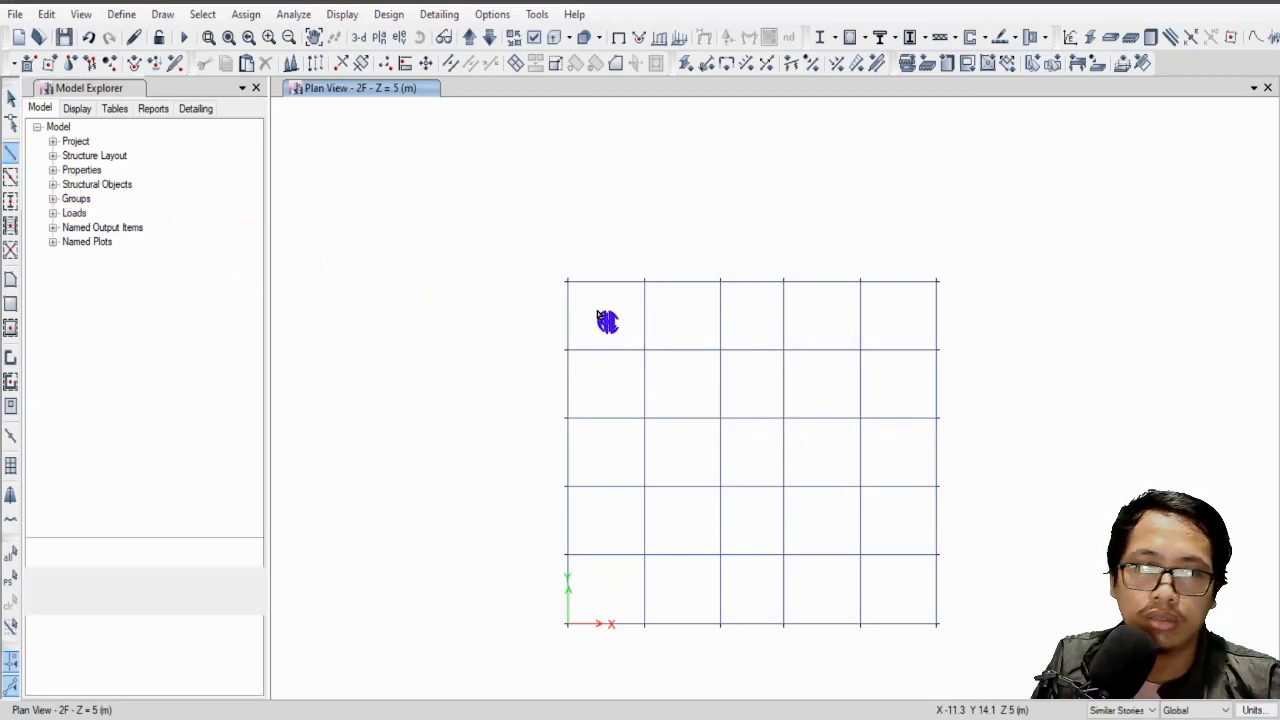
pyautogui.click(566, 280)
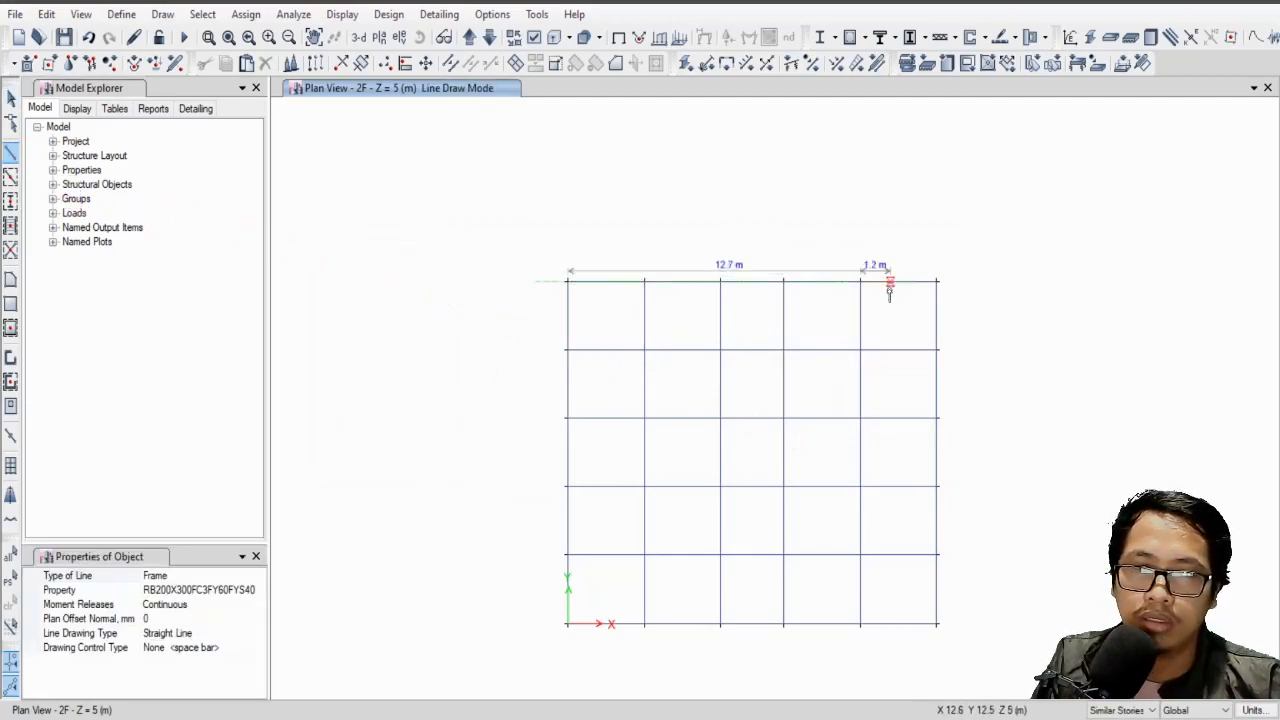
pyautogui.click(936, 281)
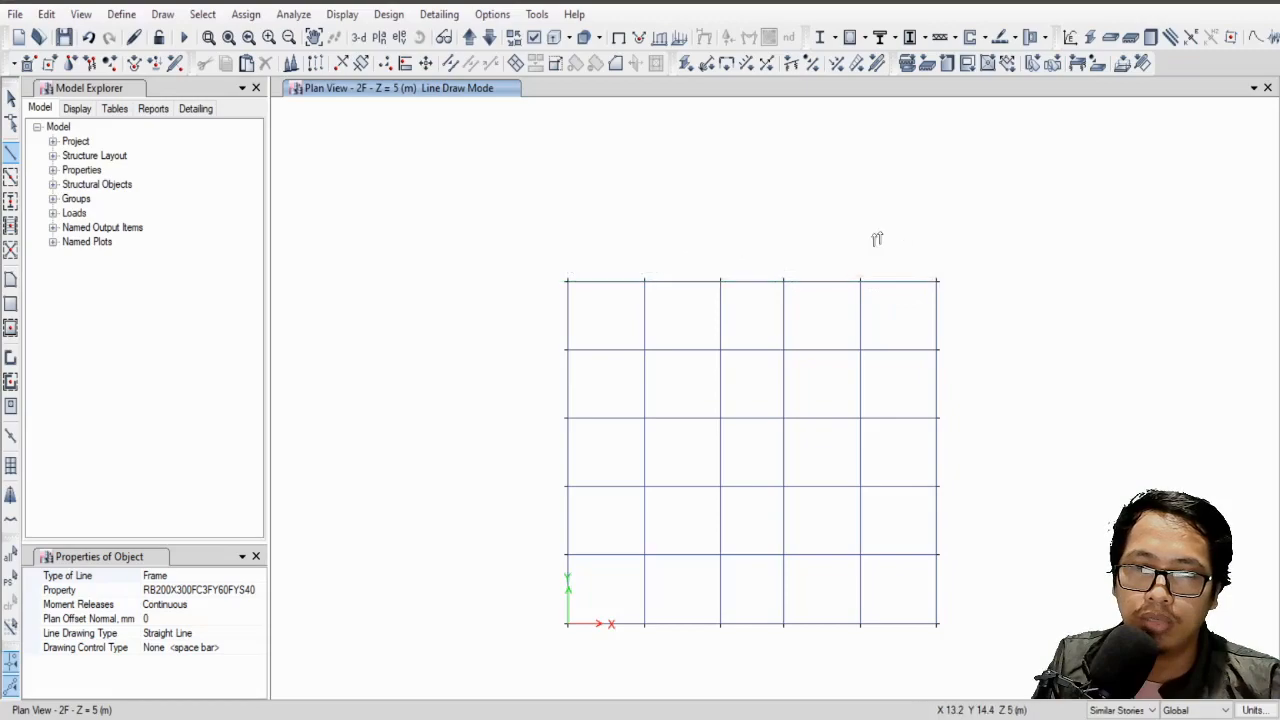
pyautogui.click(567, 624)
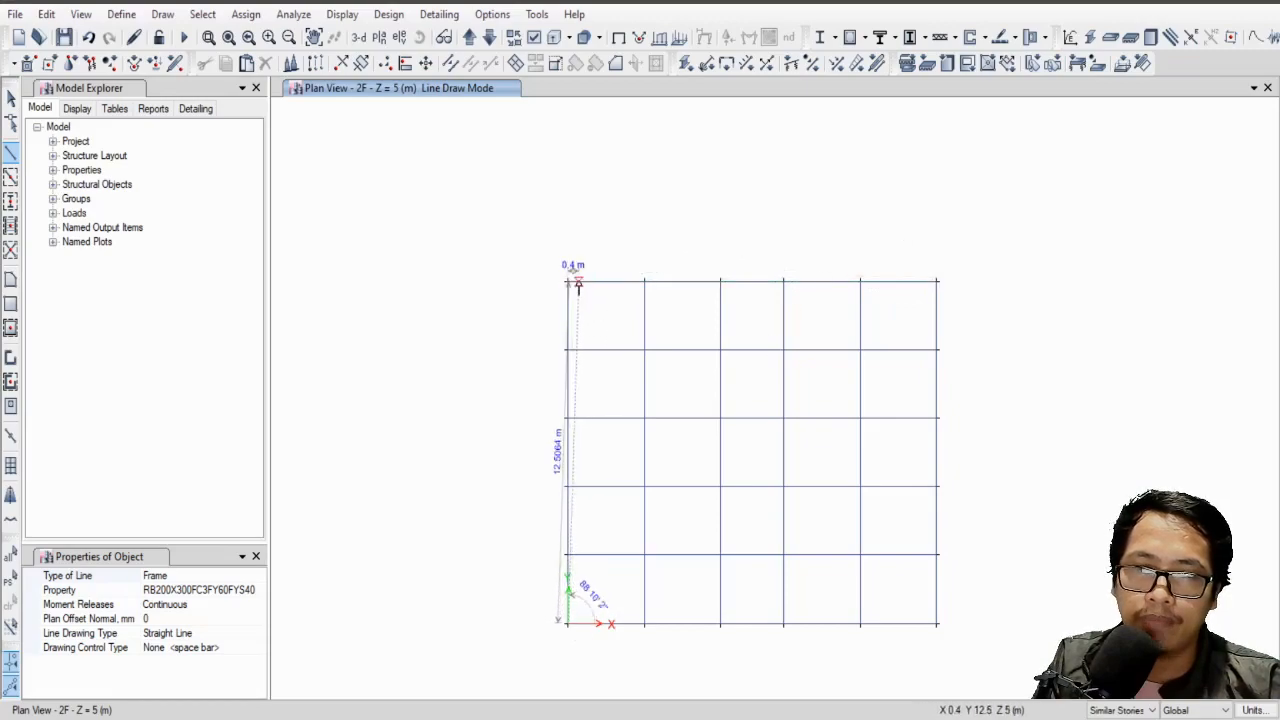
pyautogui.click(567, 283)
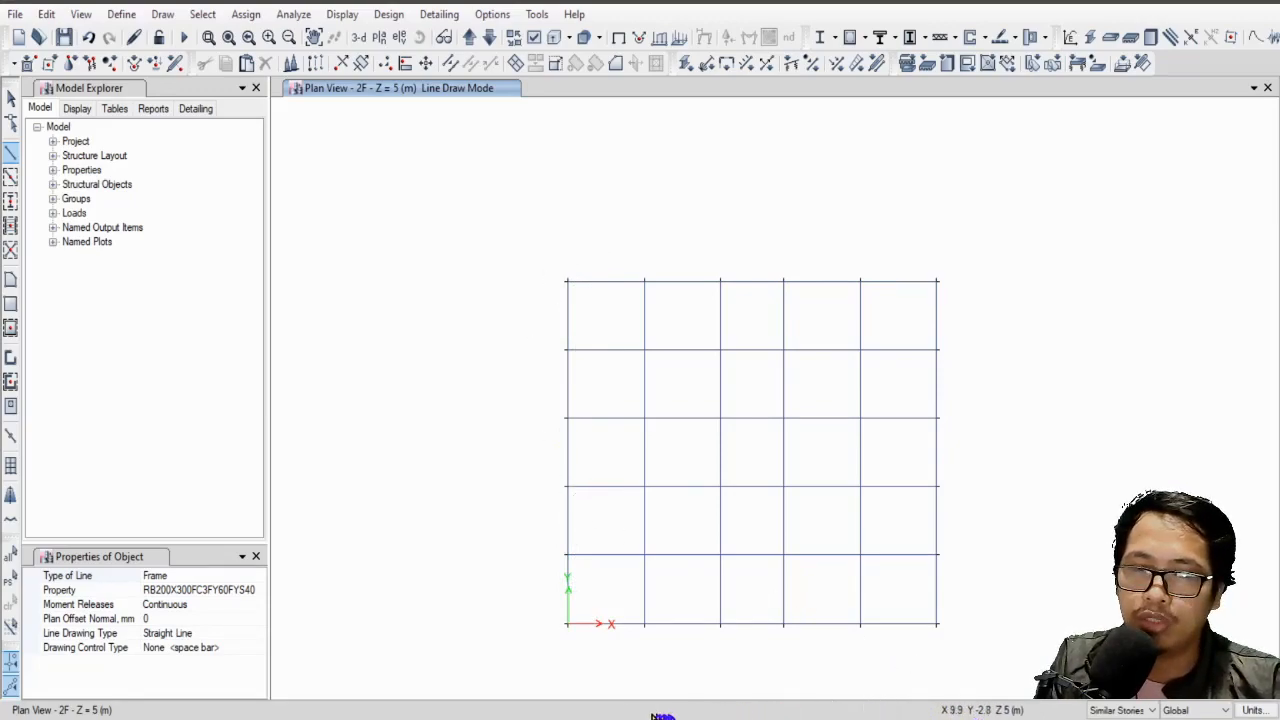
# Switch to the calculator and complete the L/B ratio as 14.5 divided by 12.5, shown in decimal form.
pyautogui.click(508, 718)
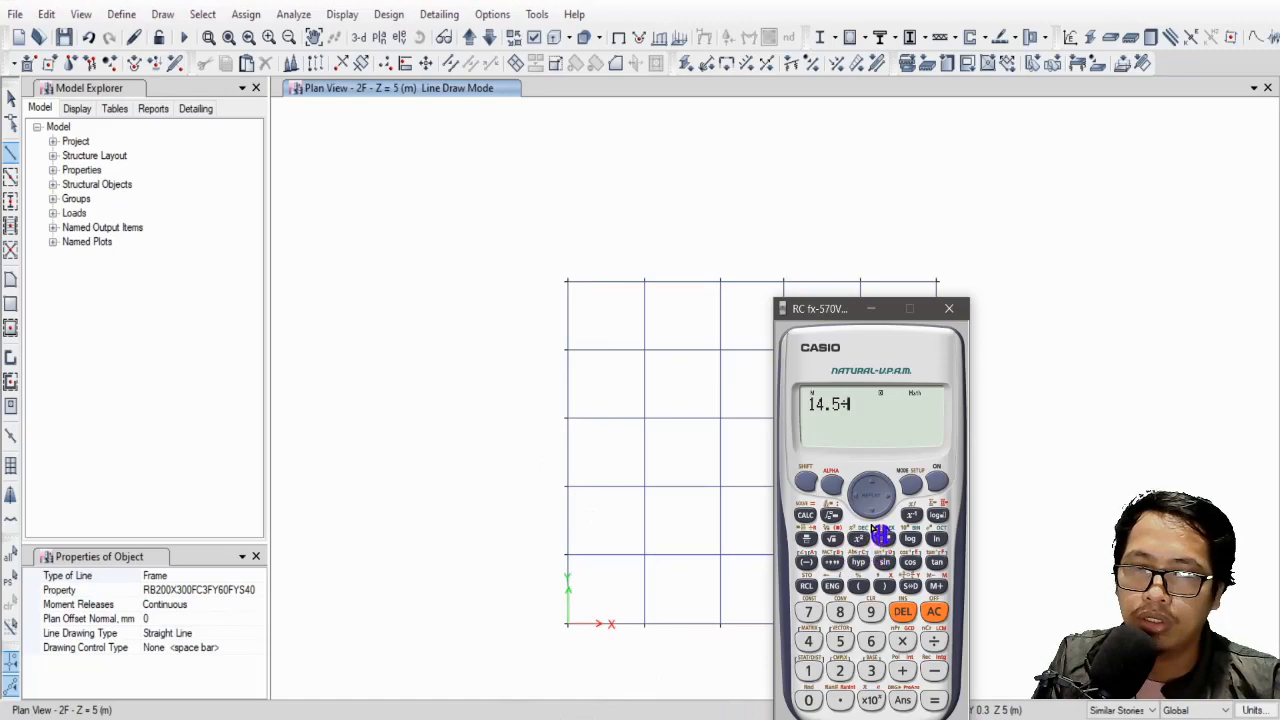
pyautogui.click(808, 670)
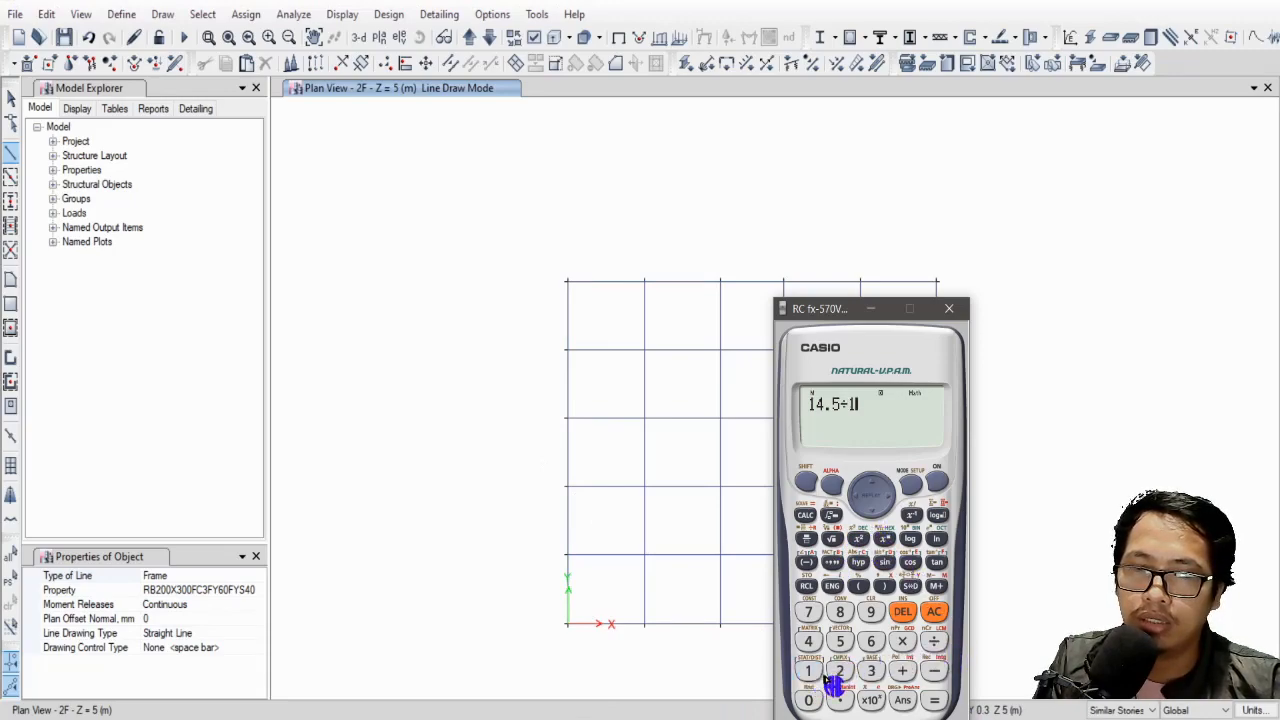
pyautogui.click(840, 670)
pyautogui.click(845, 702)
pyautogui.click(840, 641)
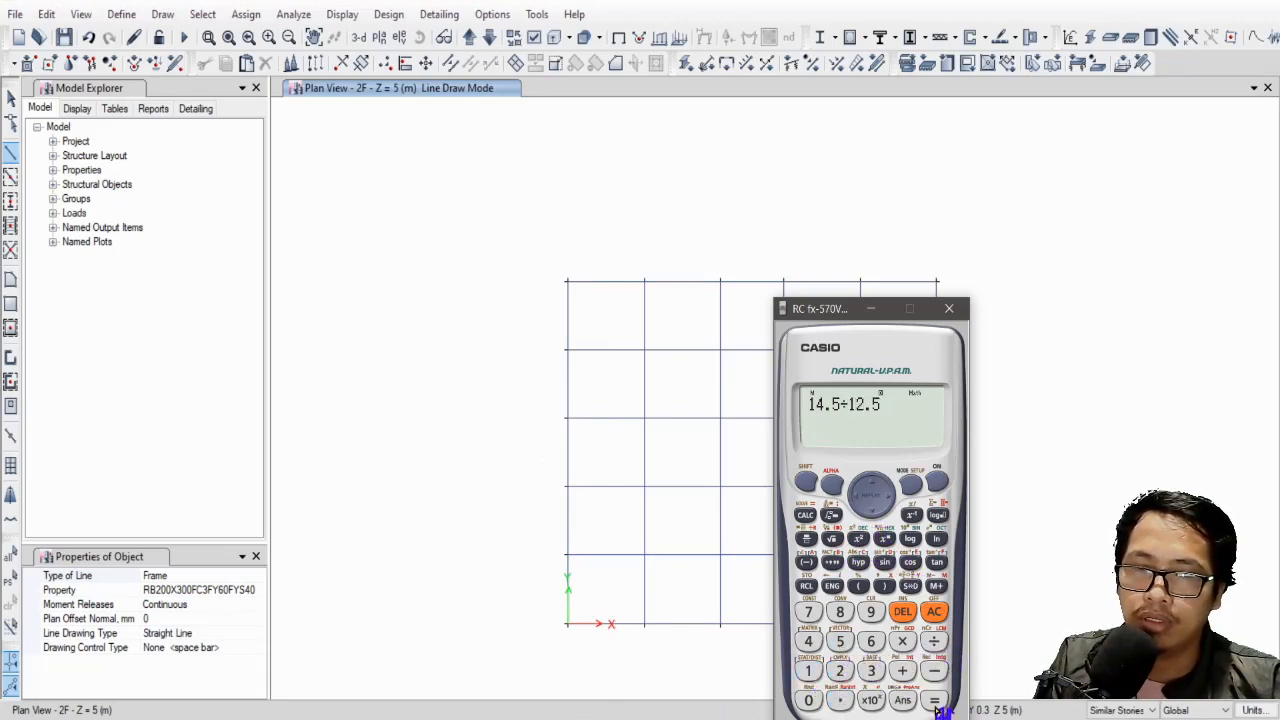
pyautogui.click(936, 702)
pyautogui.click(910, 587)
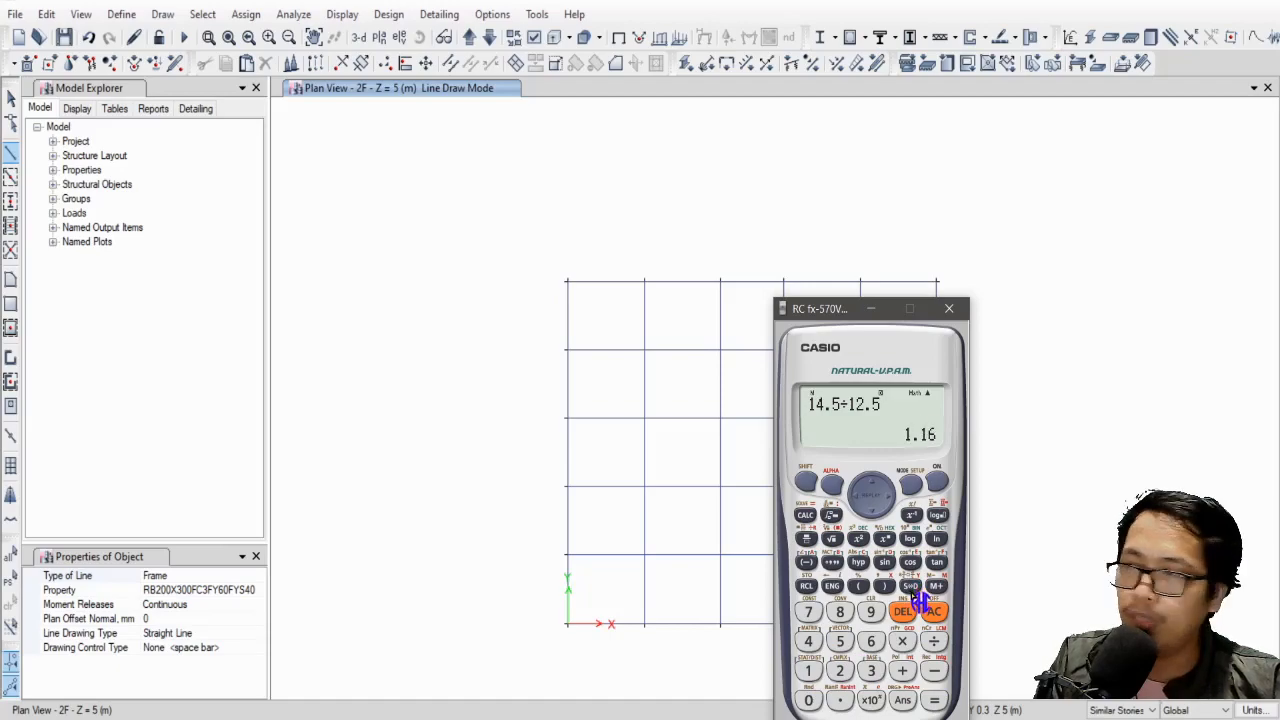
# Switch to Excel, check the leeward wall coefficient in the Cp table, and return to the Cpl value on the HOME sheet.
pyautogui.click(966, 718)
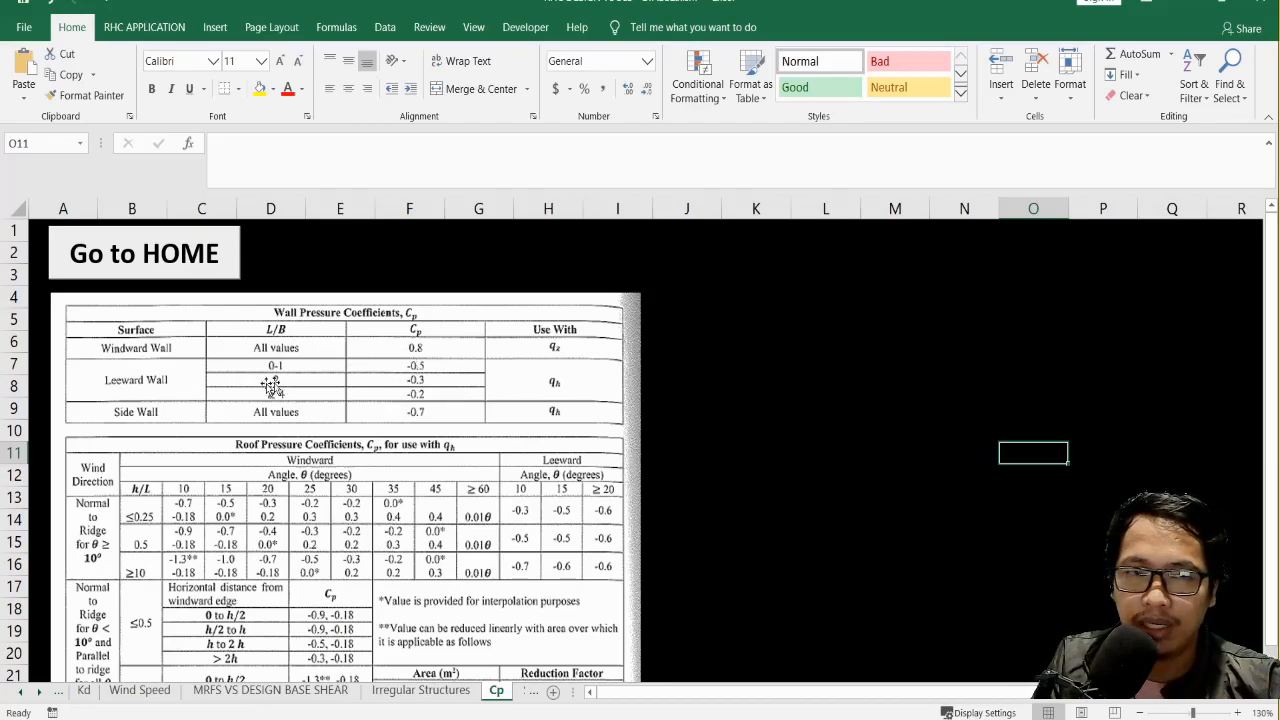
pyautogui.click(217, 263)
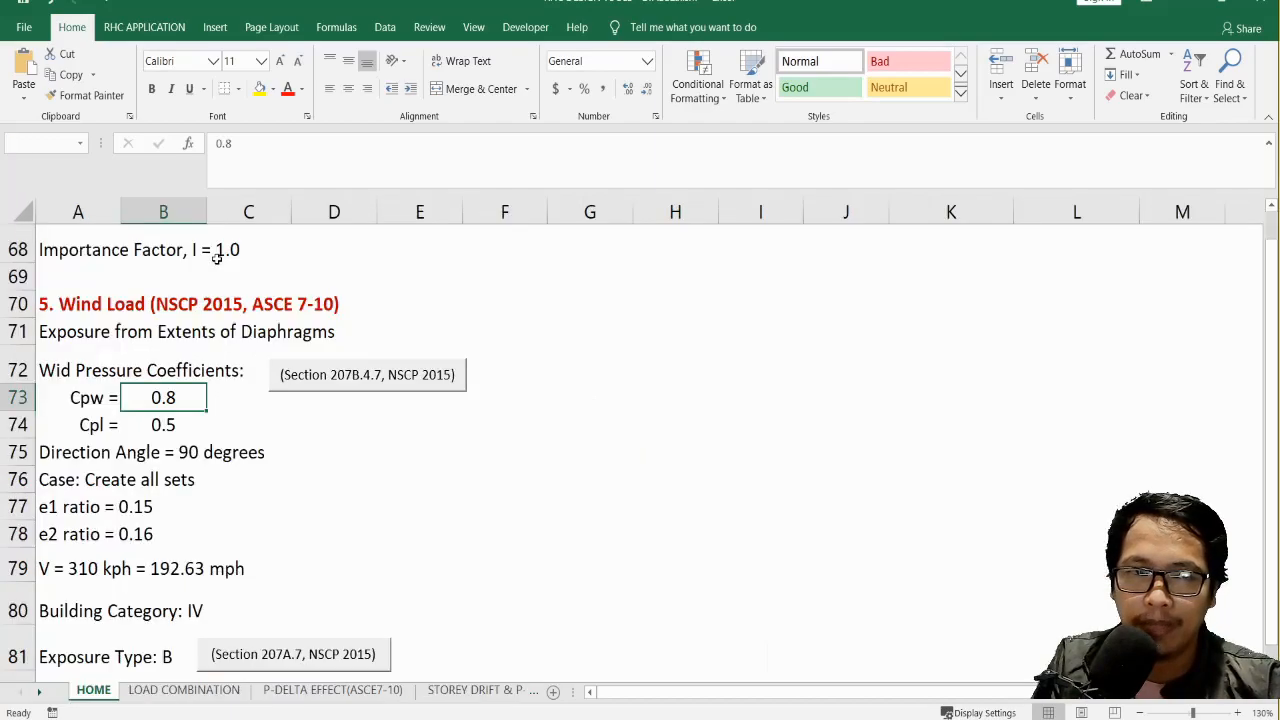
pyautogui.click(172, 425)
pyautogui.scroll(-1, 228, 421)
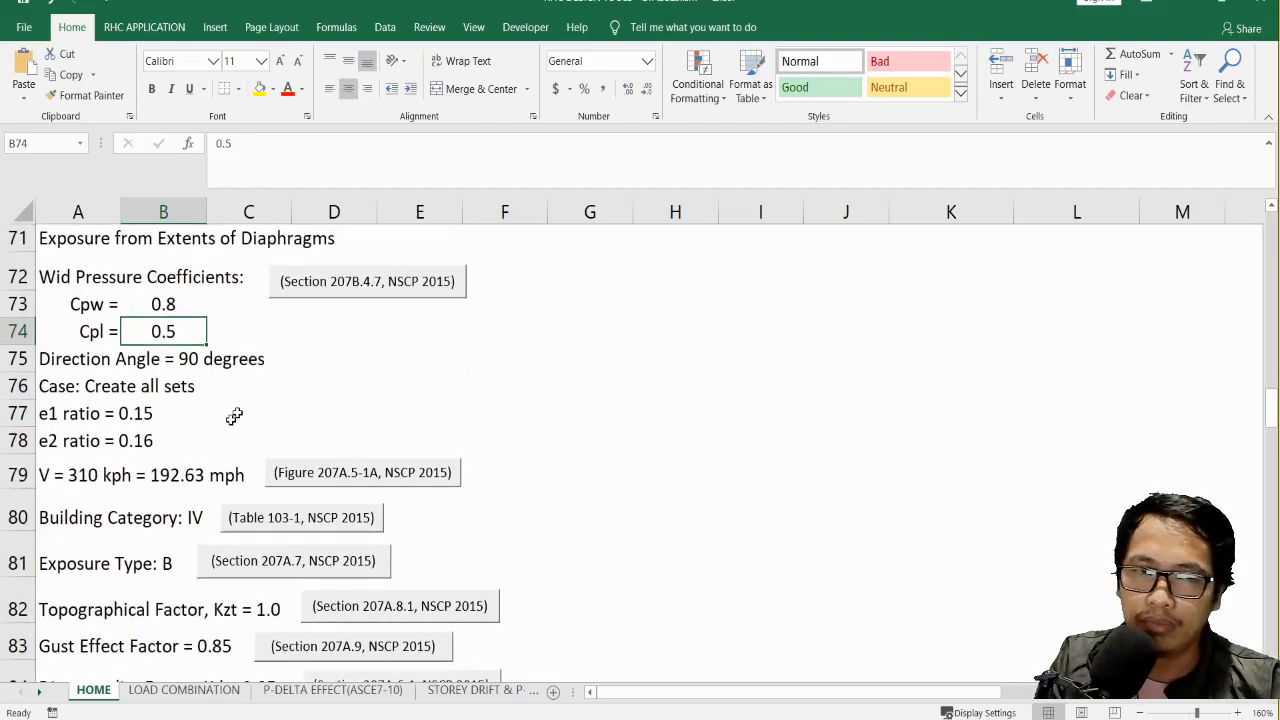
# Review the wind direction angle, the case option and the e1 and e2 ratios in the Wind Load section.
pyautogui.click(212, 359)
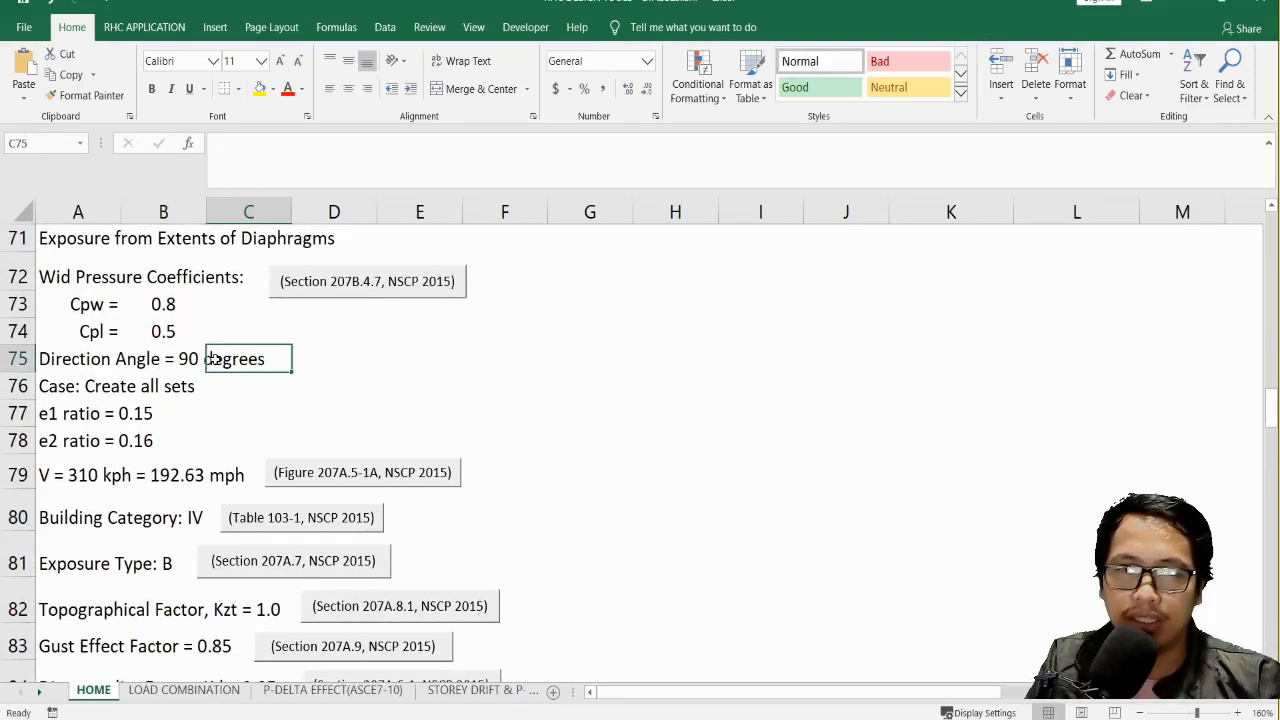
pyautogui.click(64, 386)
pyautogui.click(193, 404)
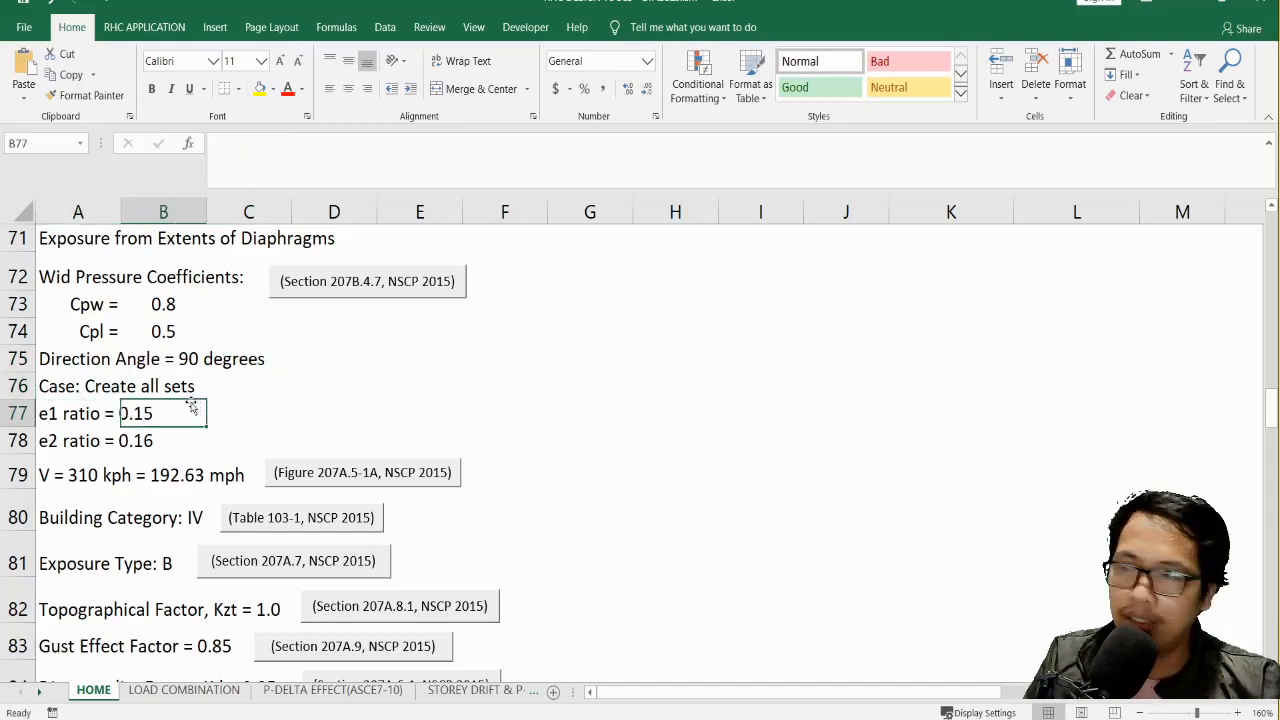
pyautogui.click(52, 396)
pyautogui.click(225, 408)
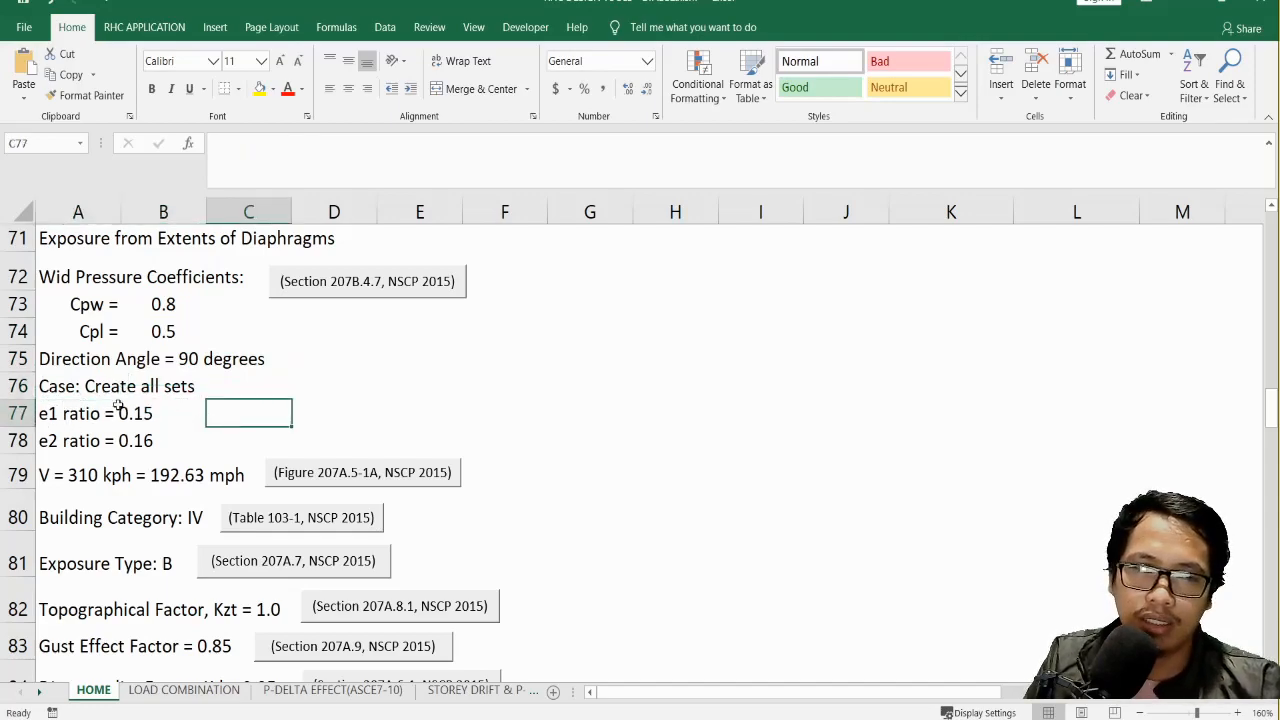
pyautogui.click(71, 389)
pyautogui.click(64, 413)
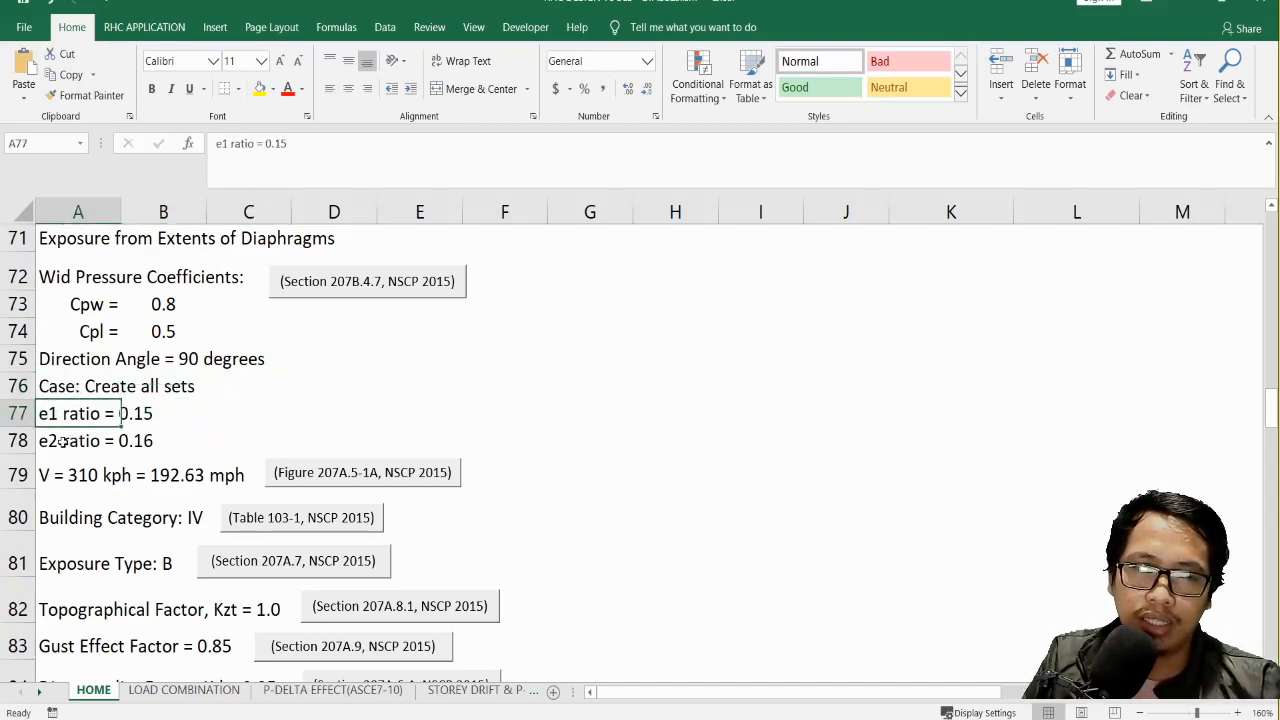
pyautogui.click(150, 414)
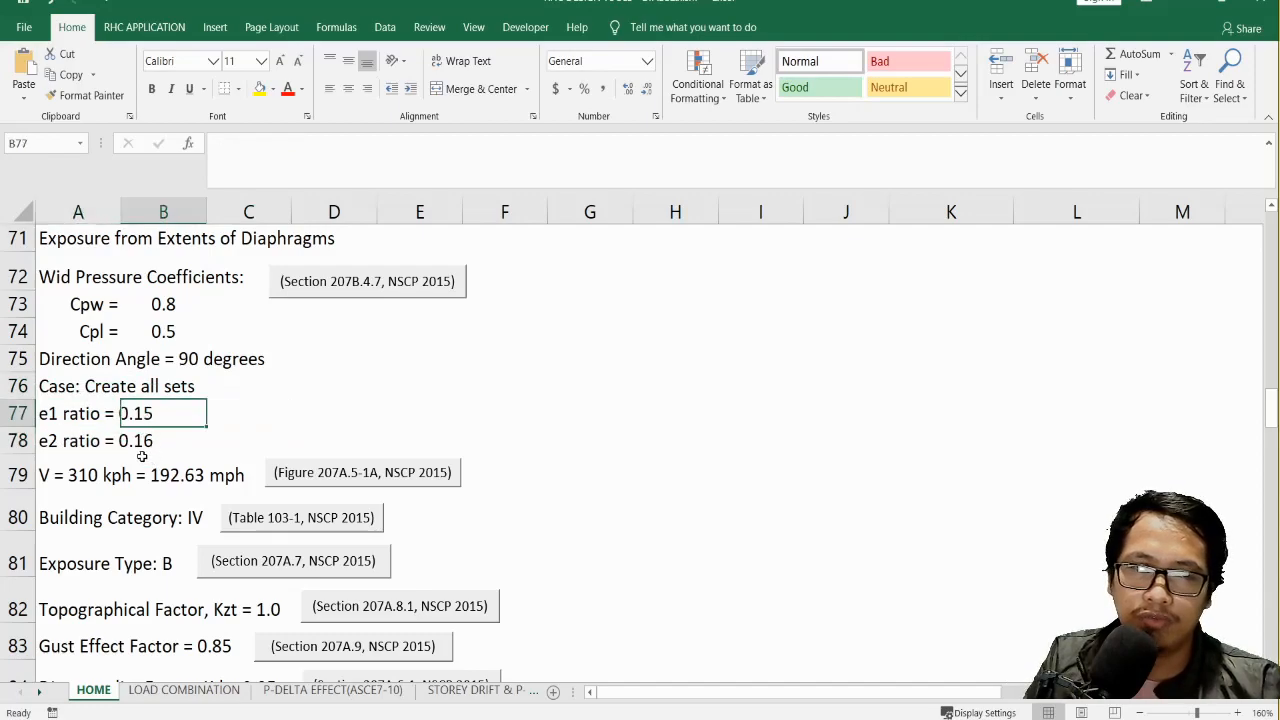
pyautogui.click(142, 451)
pyautogui.click(84, 443)
pyautogui.click(73, 416)
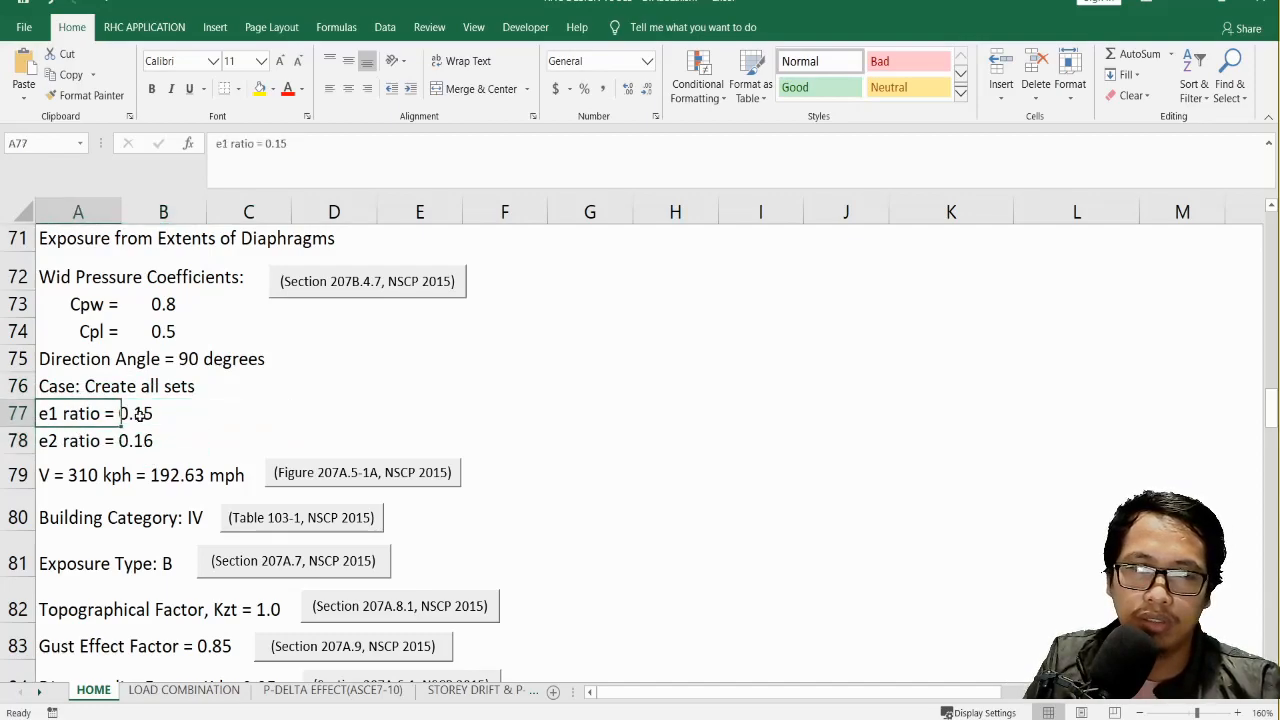
pyautogui.click(141, 415)
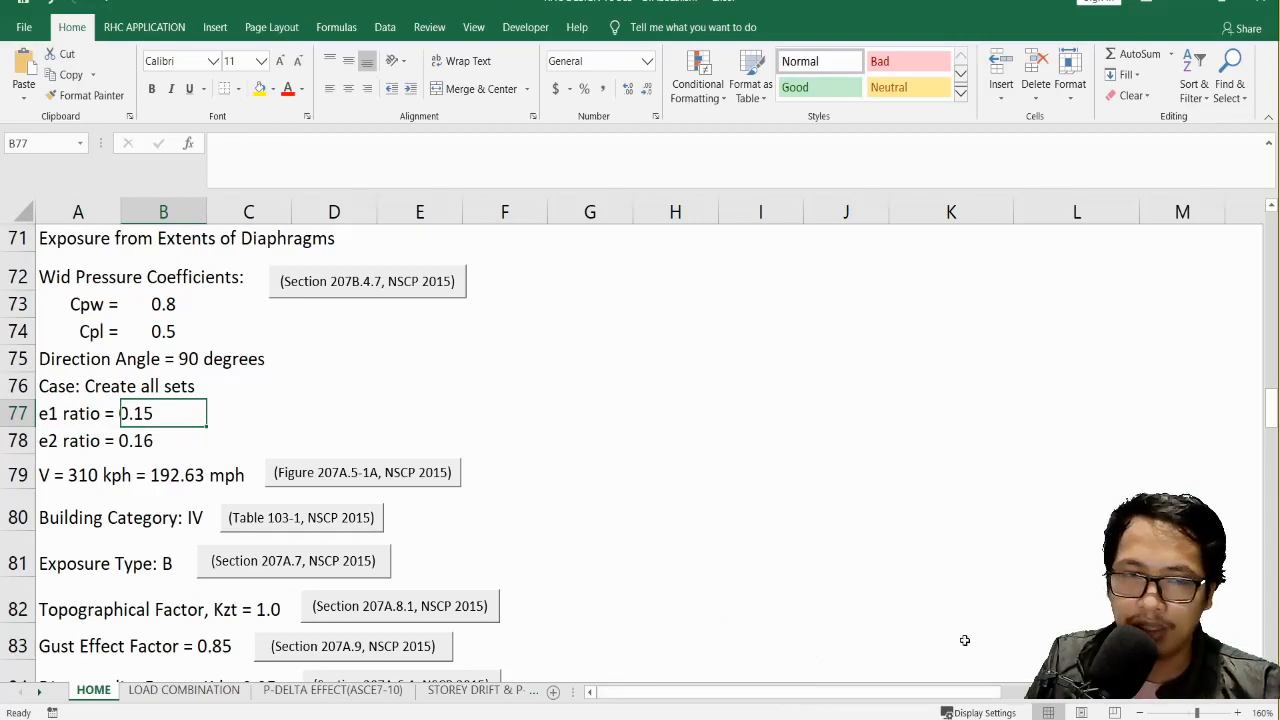
# Switch to ETABS and reopen the ASCE 7-10 lateral load settings of the WL load pattern.
pyautogui.click(932, 712)
pyautogui.click(930, 705)
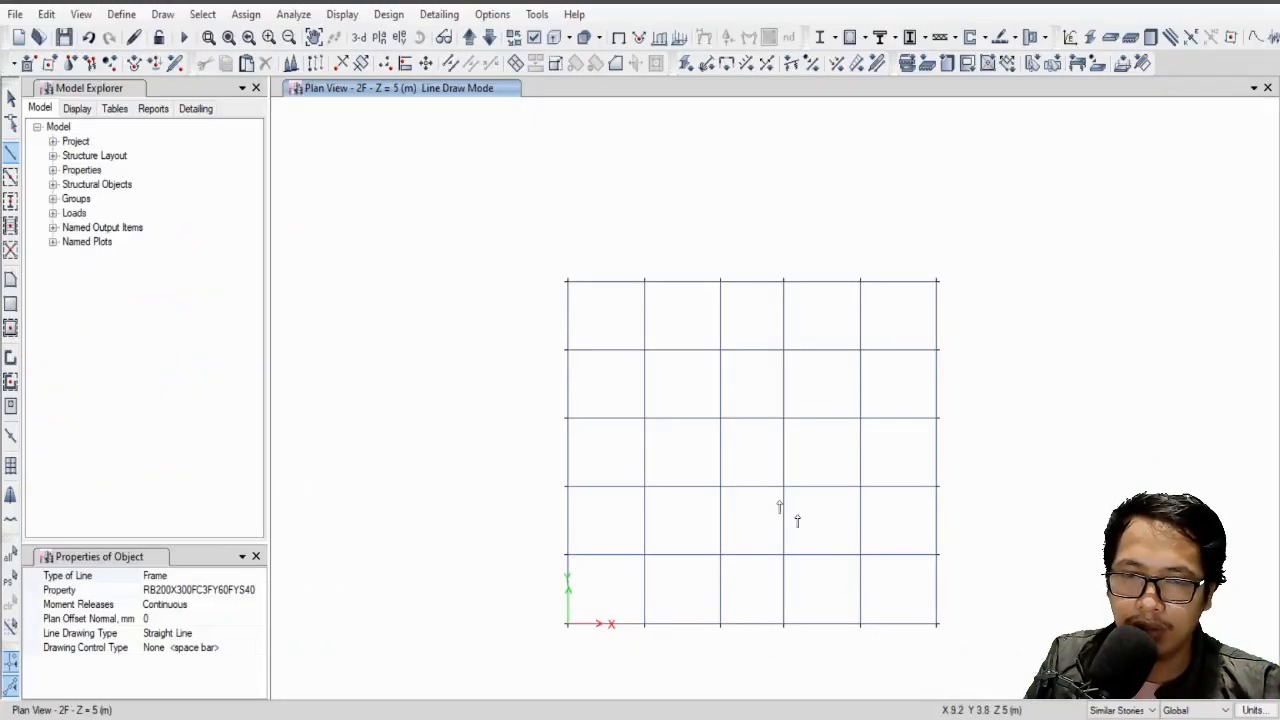
pyautogui.click(122, 15)
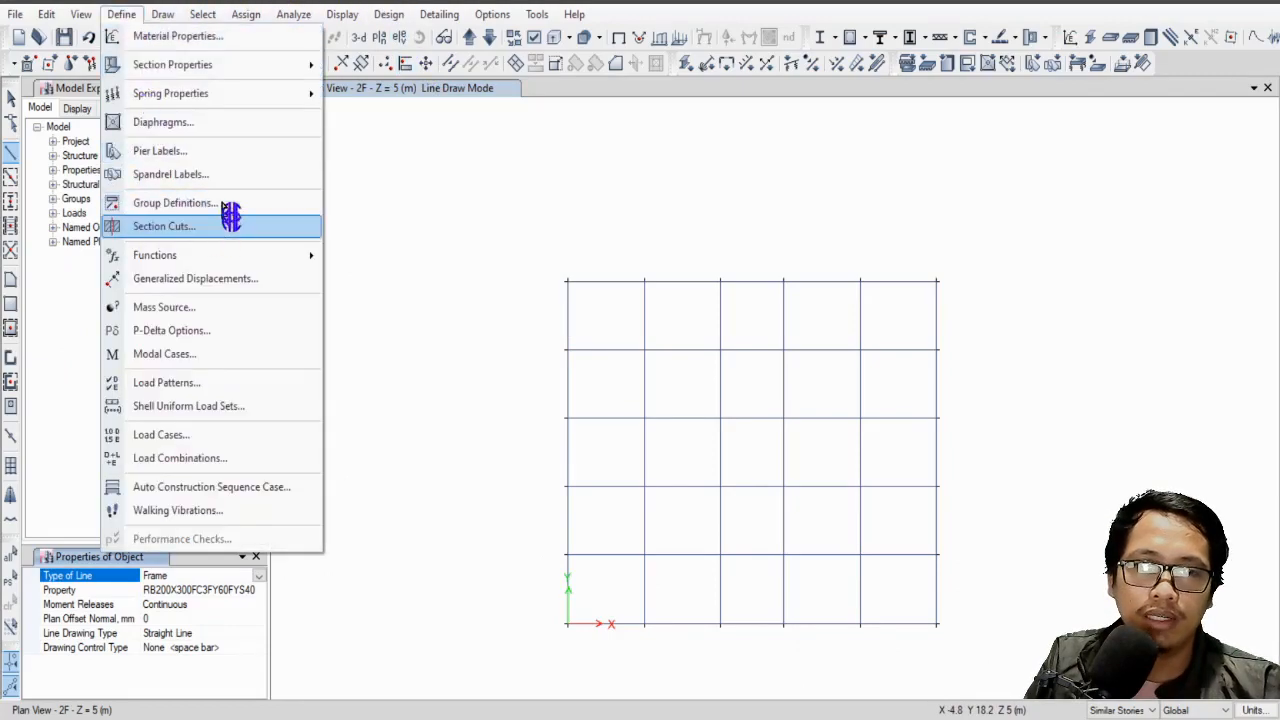
pyautogui.click(190, 384)
pyautogui.click(707, 405)
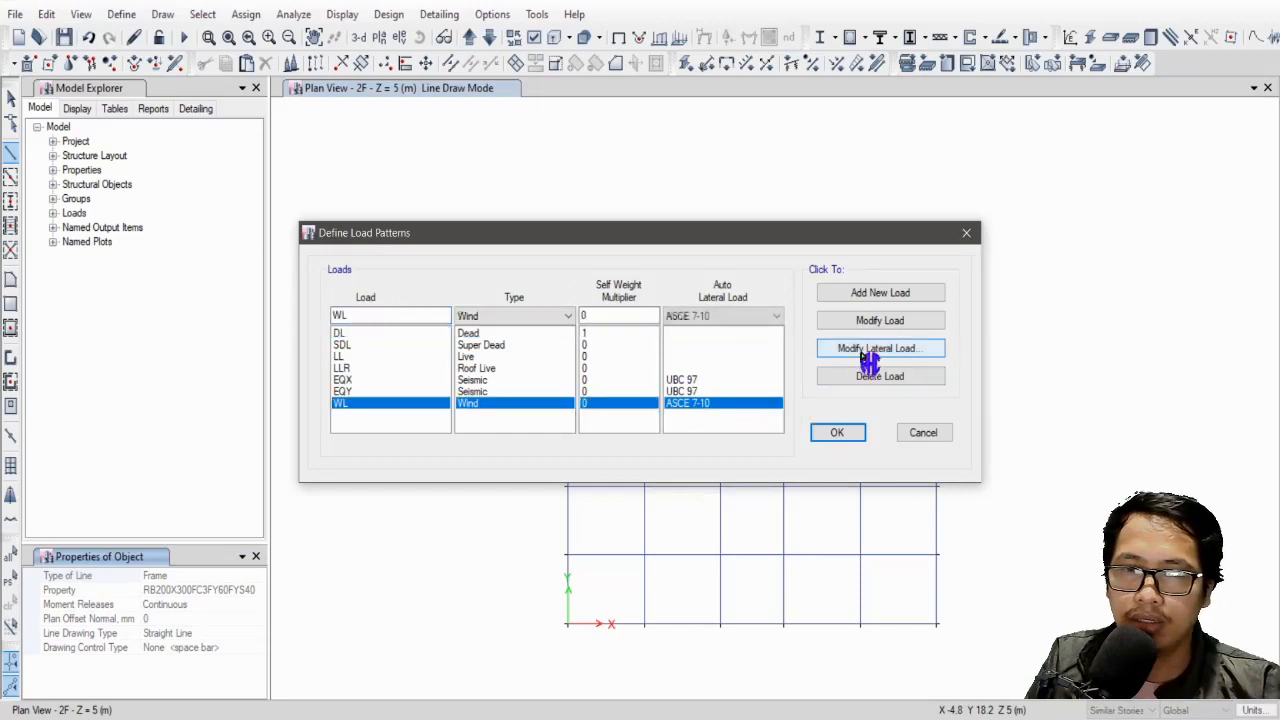
pyautogui.click(846, 349)
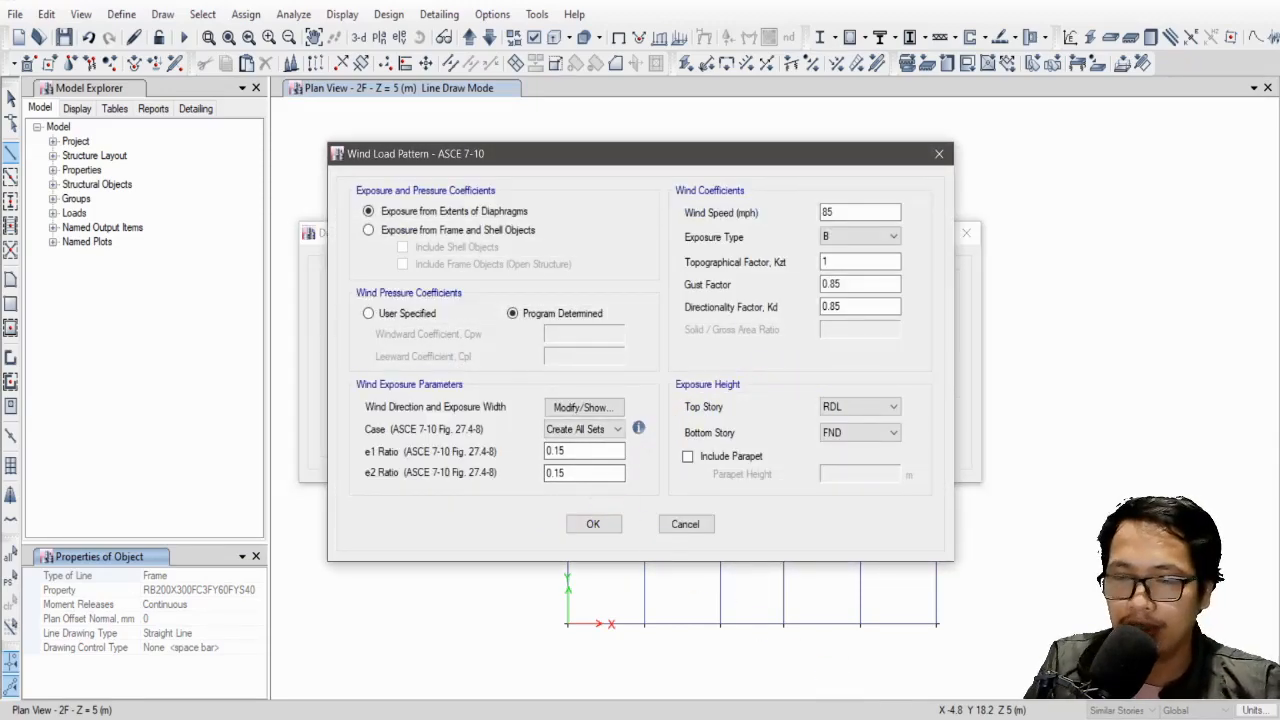
# Switch to Excel, compare the e1 and e2 ratios, and set the e2 ratio in cell A78 to 0.15.
pyautogui.hotkey('alt', 'Tab')
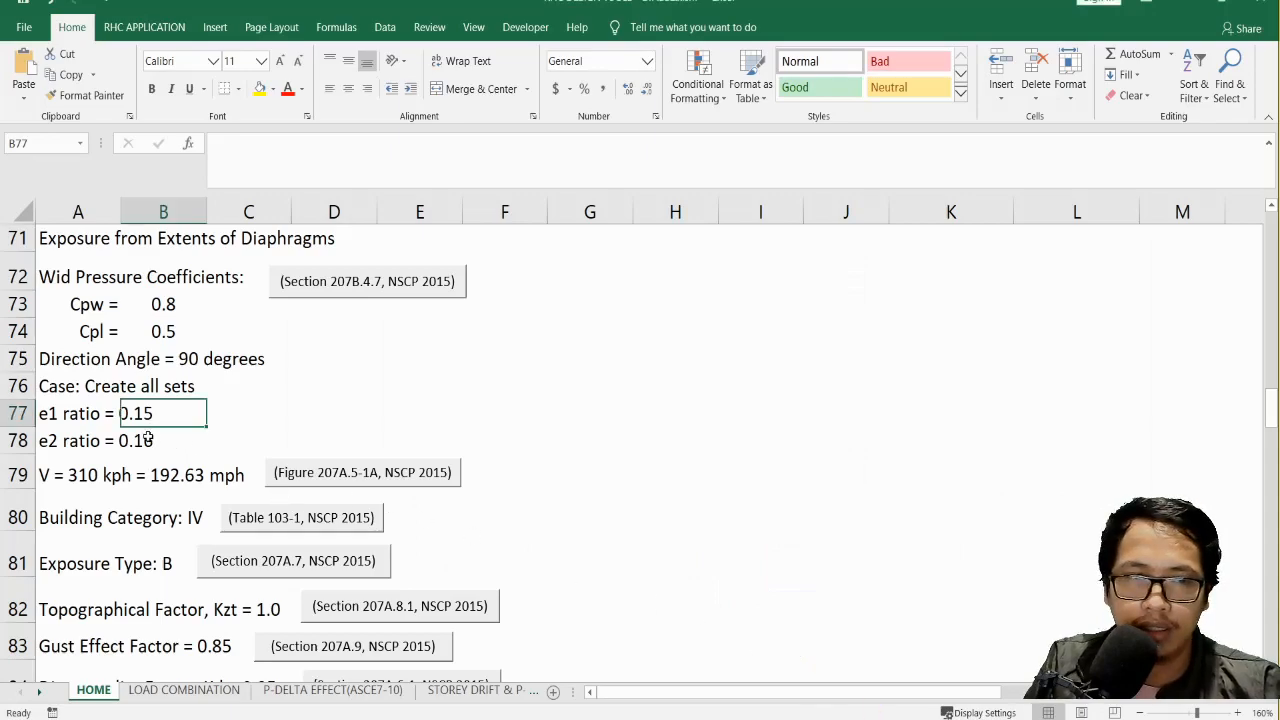
pyautogui.click(148, 440)
pyautogui.click(158, 413)
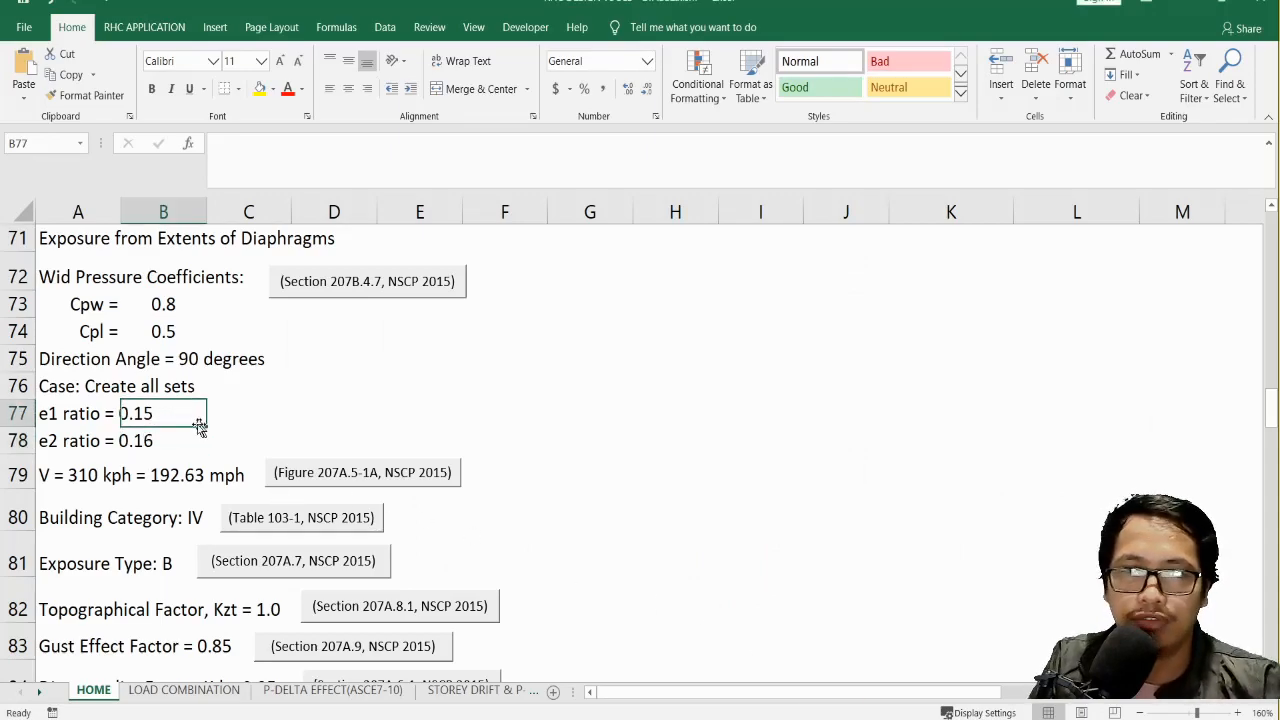
pyautogui.click(68, 439)
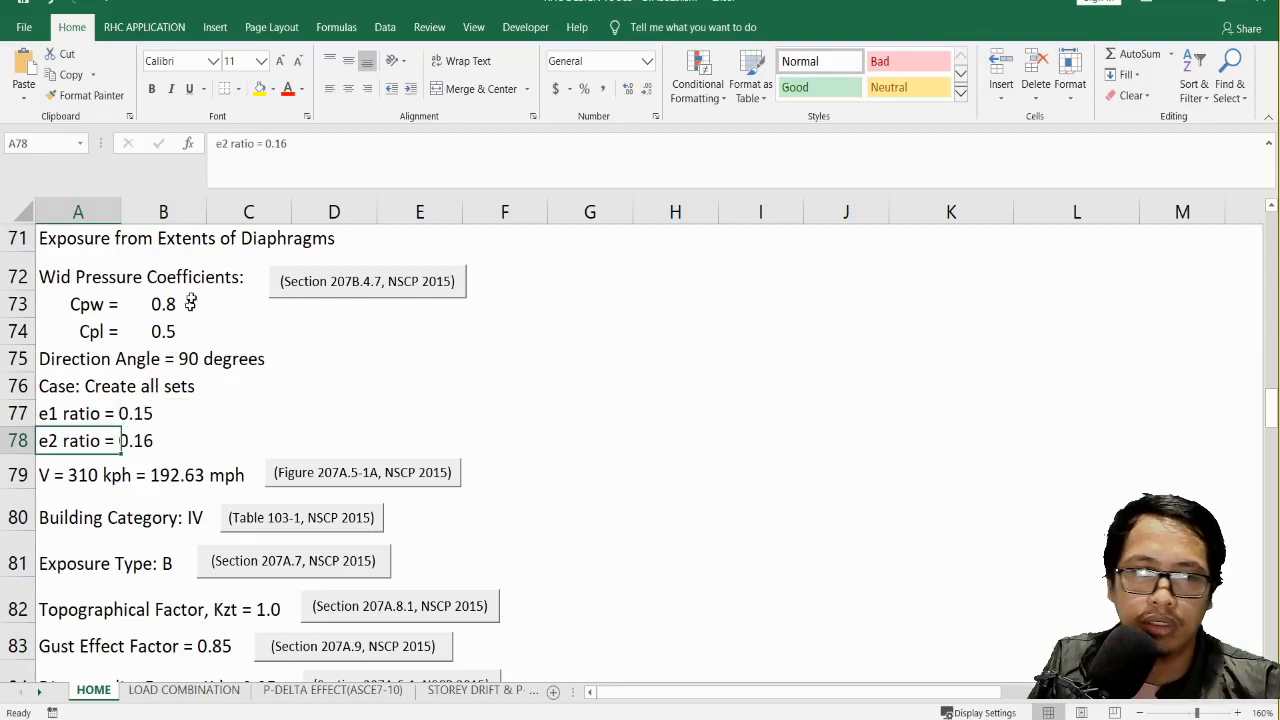
pyautogui.click(304, 144)
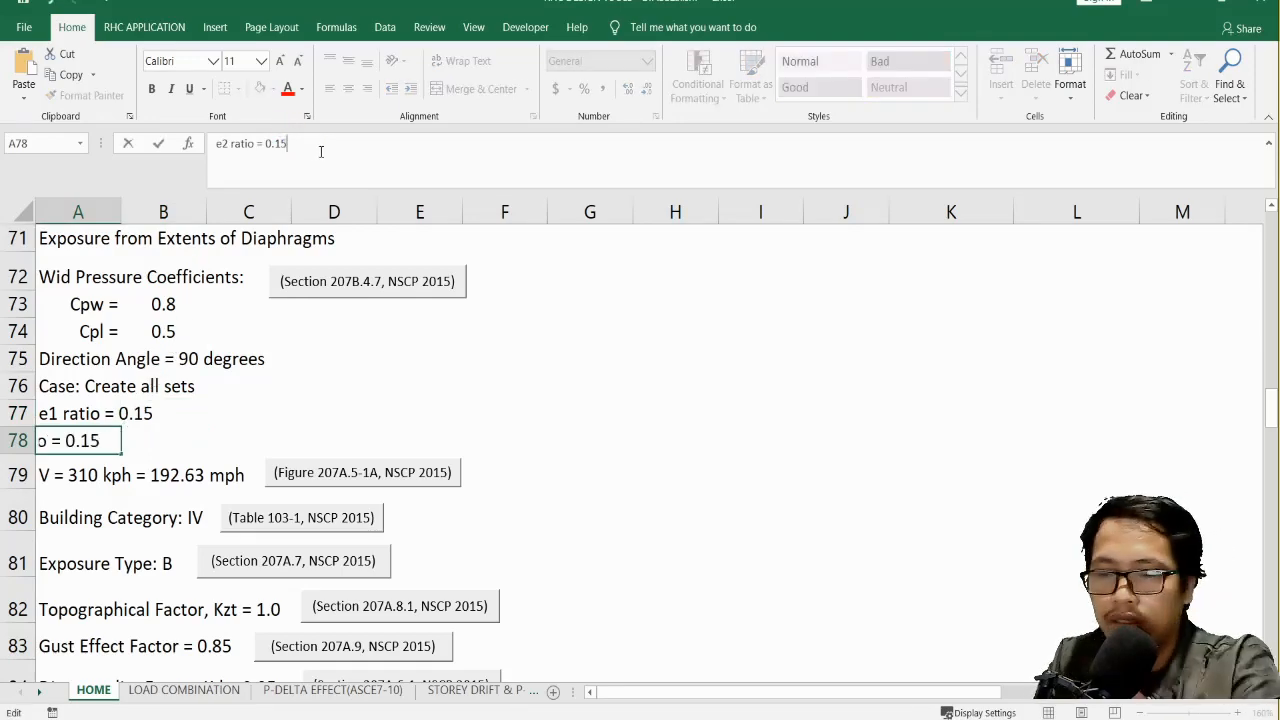
pyautogui.press('Return')
pyautogui.click(266, 431)
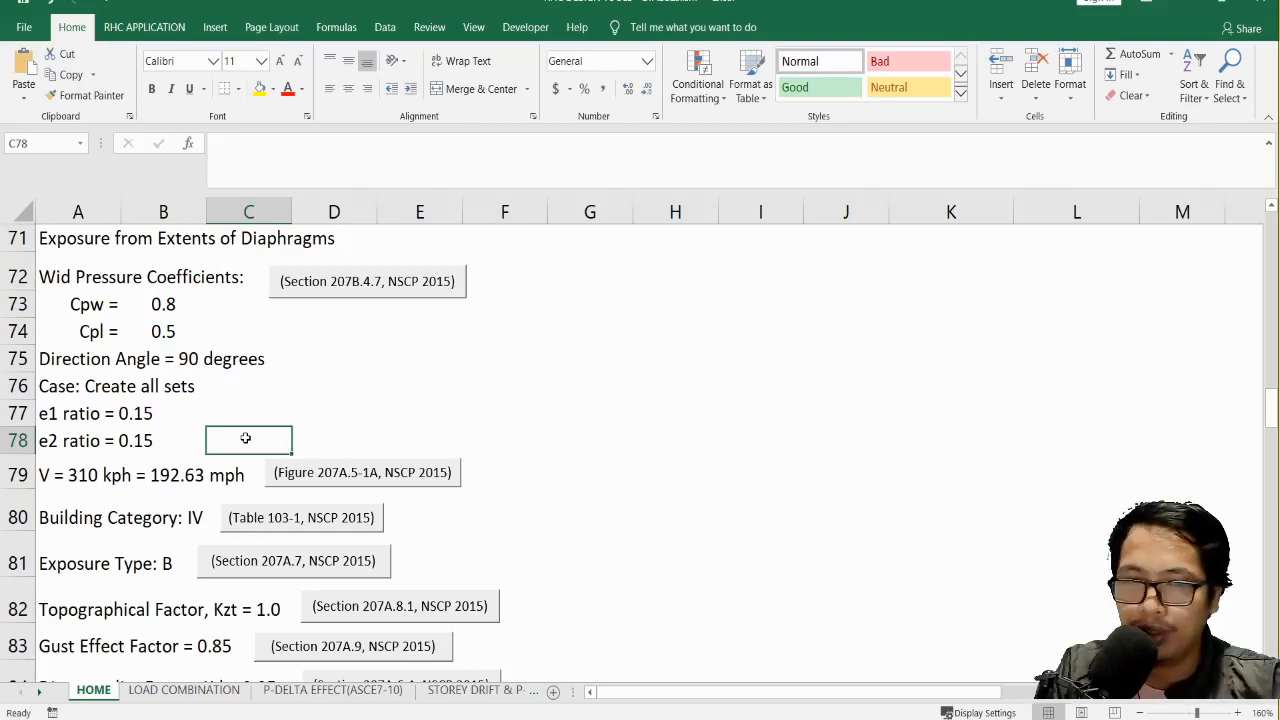
# Open the Figure 207A.5-1A reference for the wind speed V and examine the basic wind speed map and its notes.
pyautogui.click(589, 474)
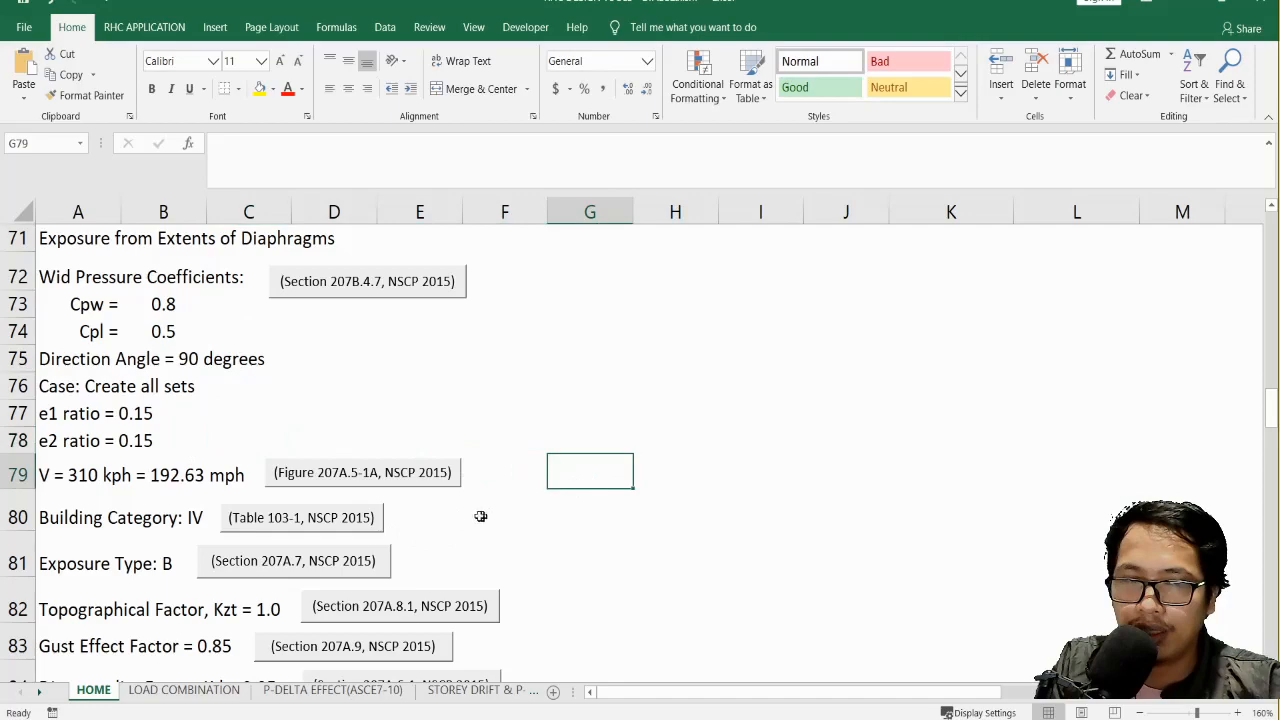
pyautogui.click(388, 489)
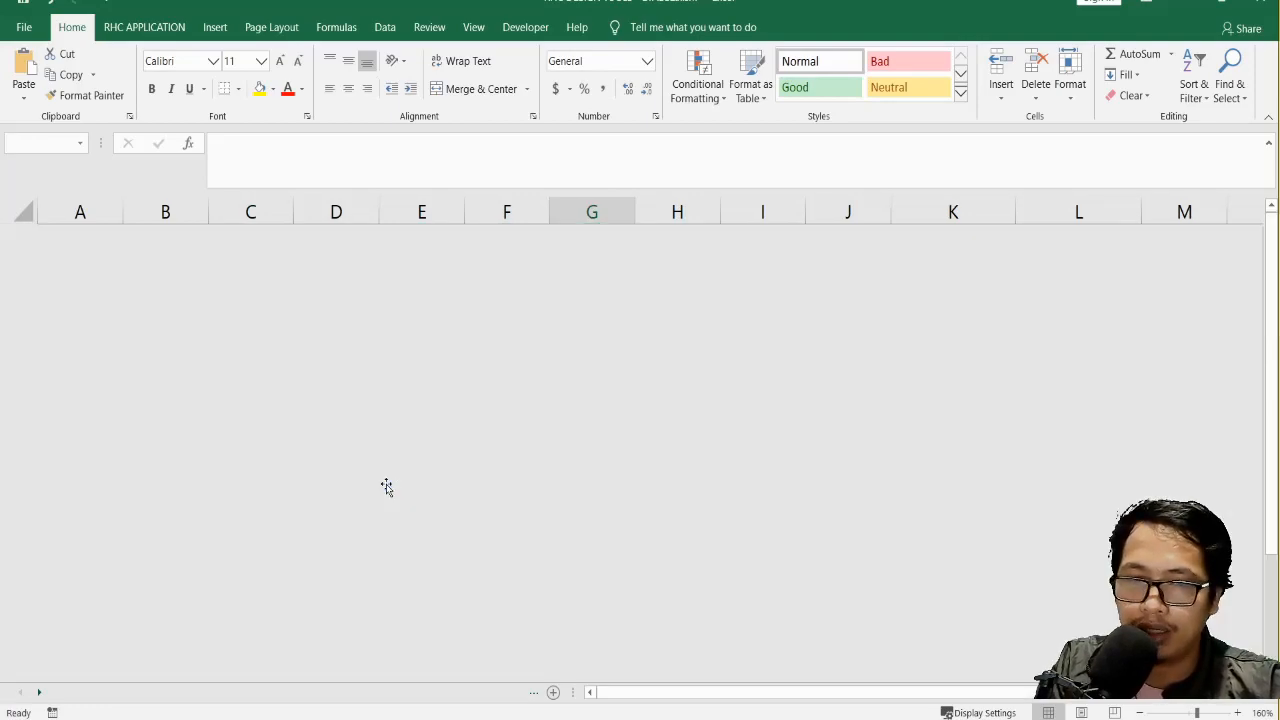
pyautogui.scroll(-4, 490, 515)
pyautogui.scroll(-6, 490, 515)
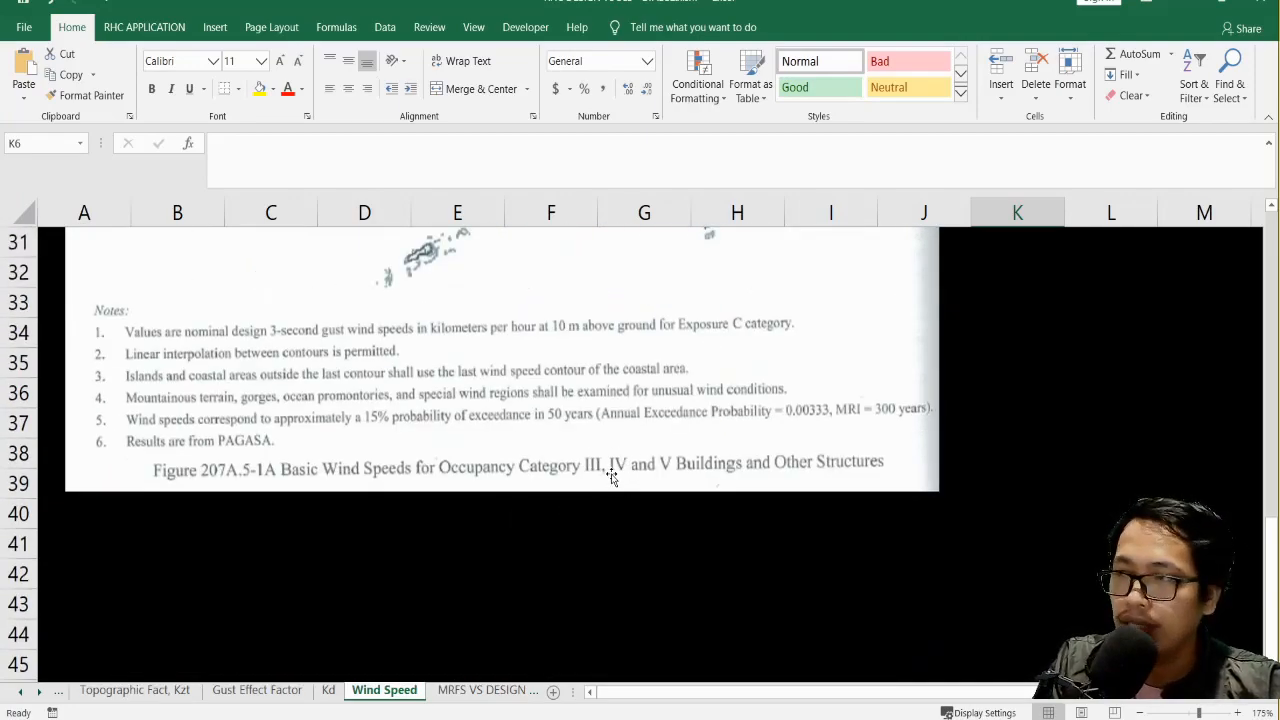
pyautogui.scroll(6, 600, 505)
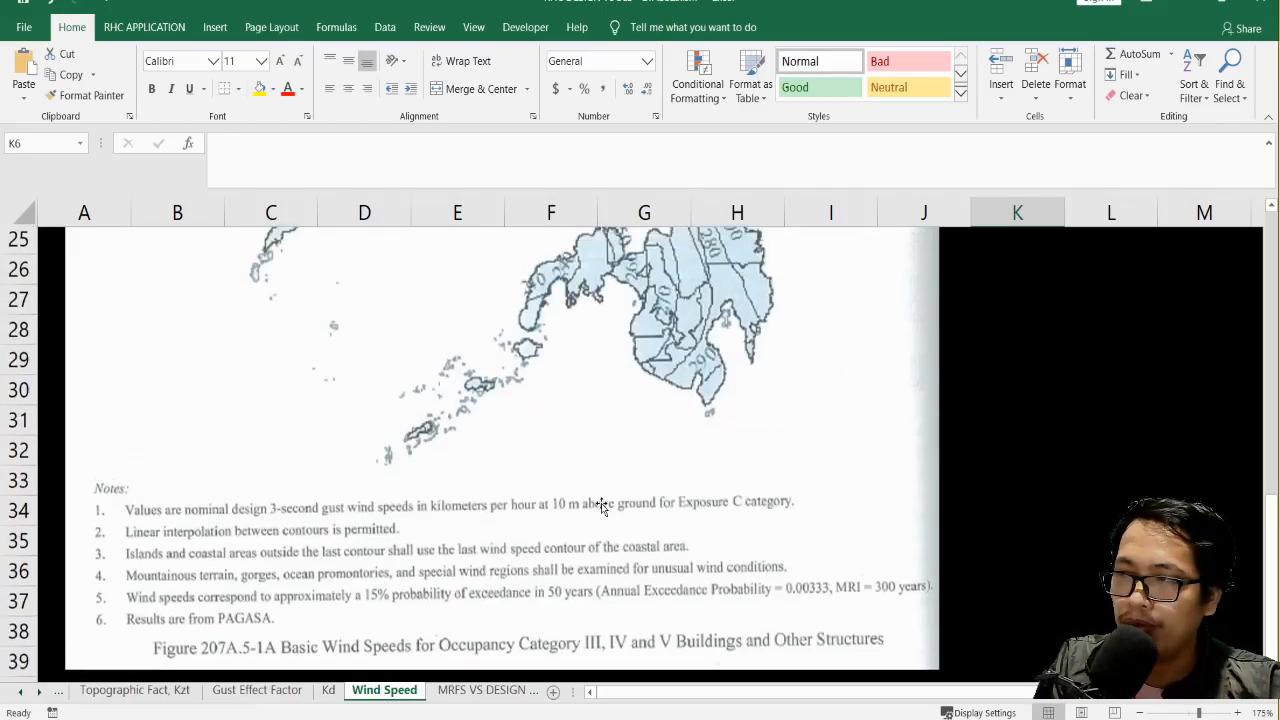
pyautogui.scroll(3, 603, 513)
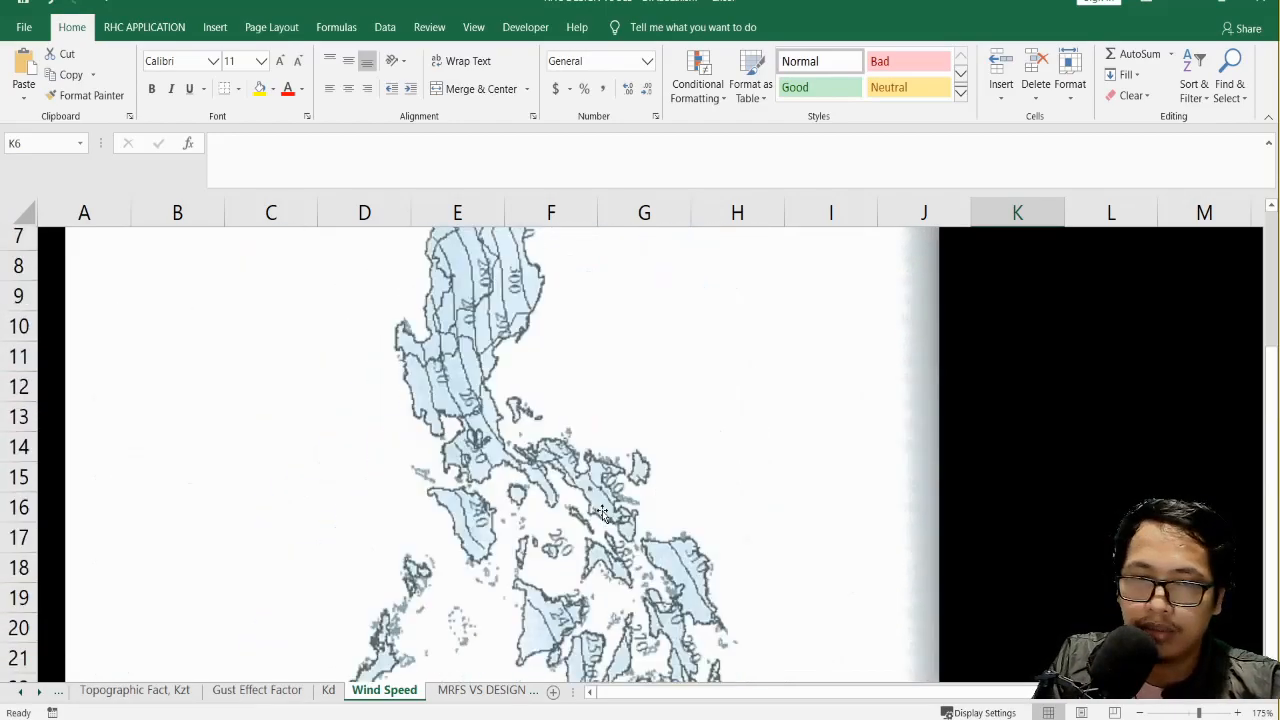
pyautogui.scroll(-4, 602, 513)
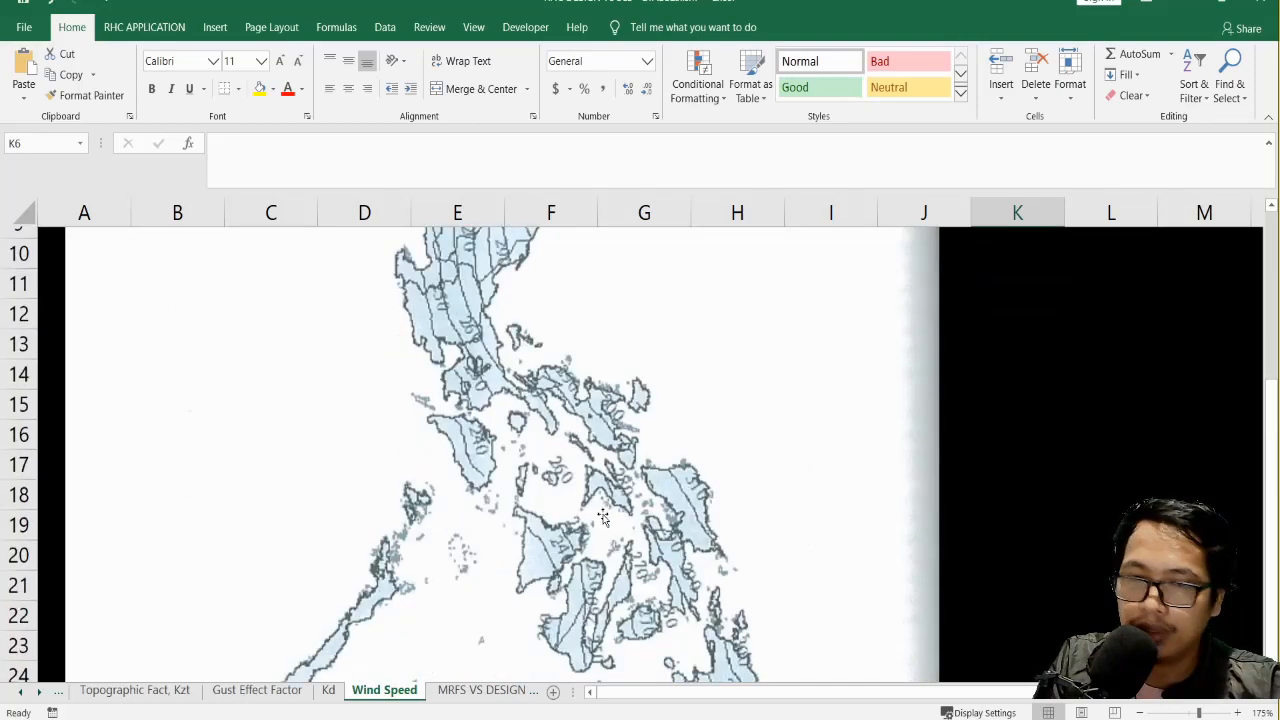
pyautogui.scroll(2, 700, 420)
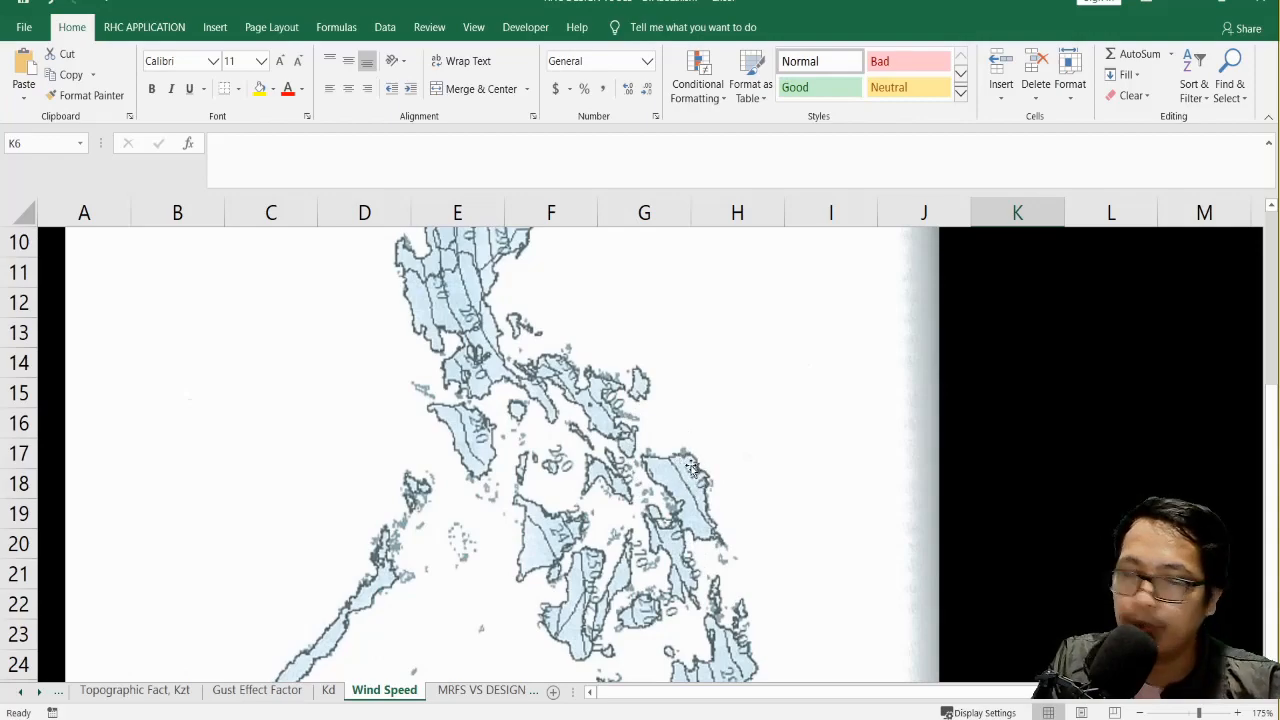
# Examine the basic wind speed map more closely over the central and northern islands, and return to the HOME sheet.
pyautogui.keyDown('ctrl'); pyautogui.scroll(3, 692, 470); pyautogui.keyUp('ctrl')
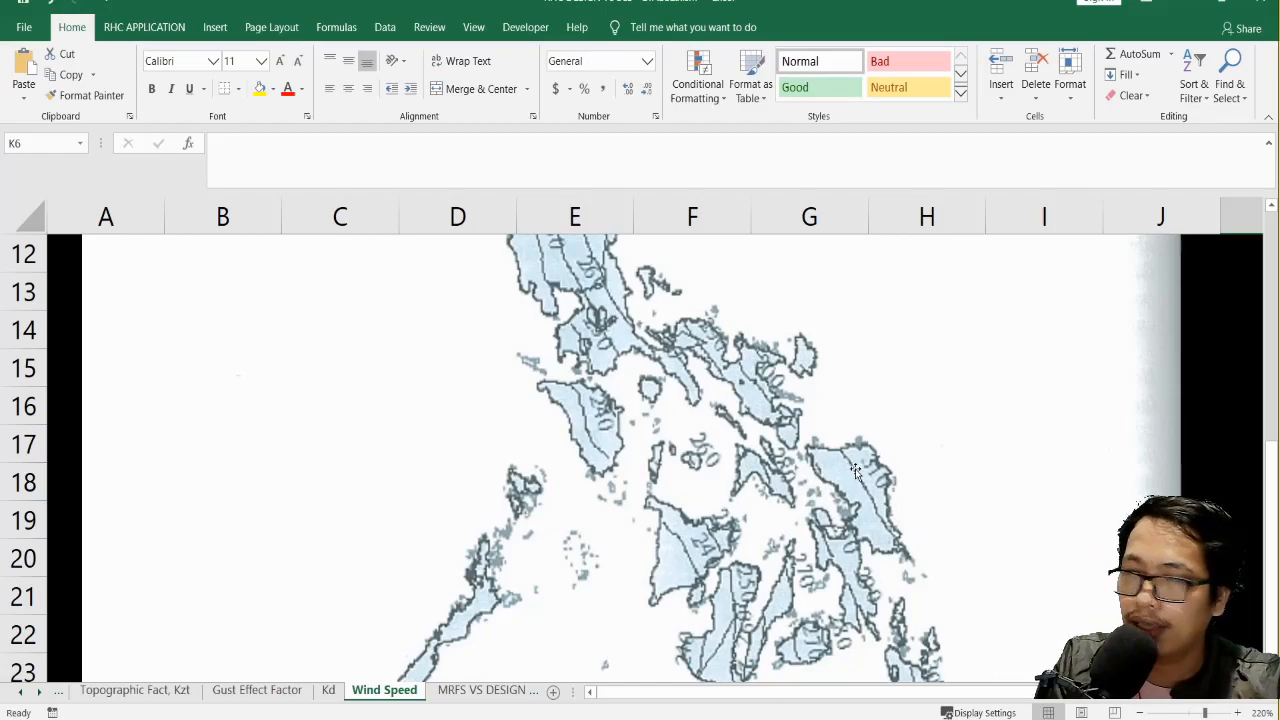
pyautogui.scroll(2, 853, 500)
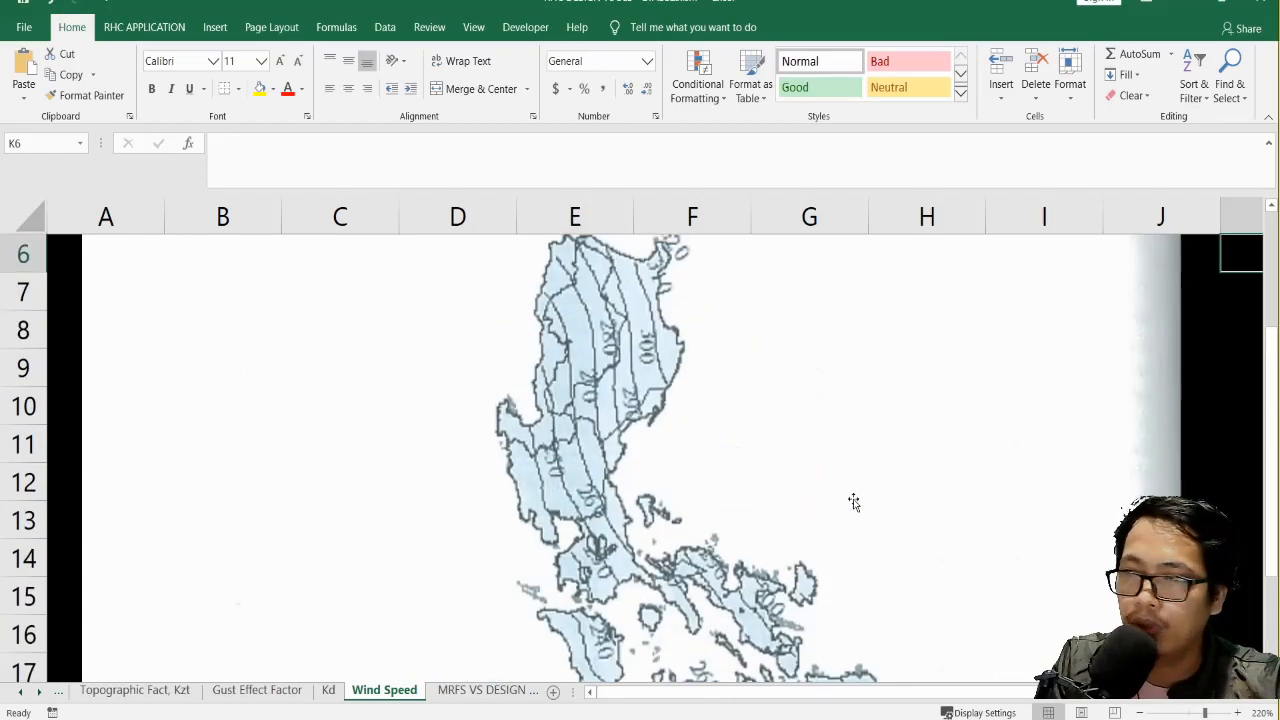
pyautogui.scroll(2, 853, 501)
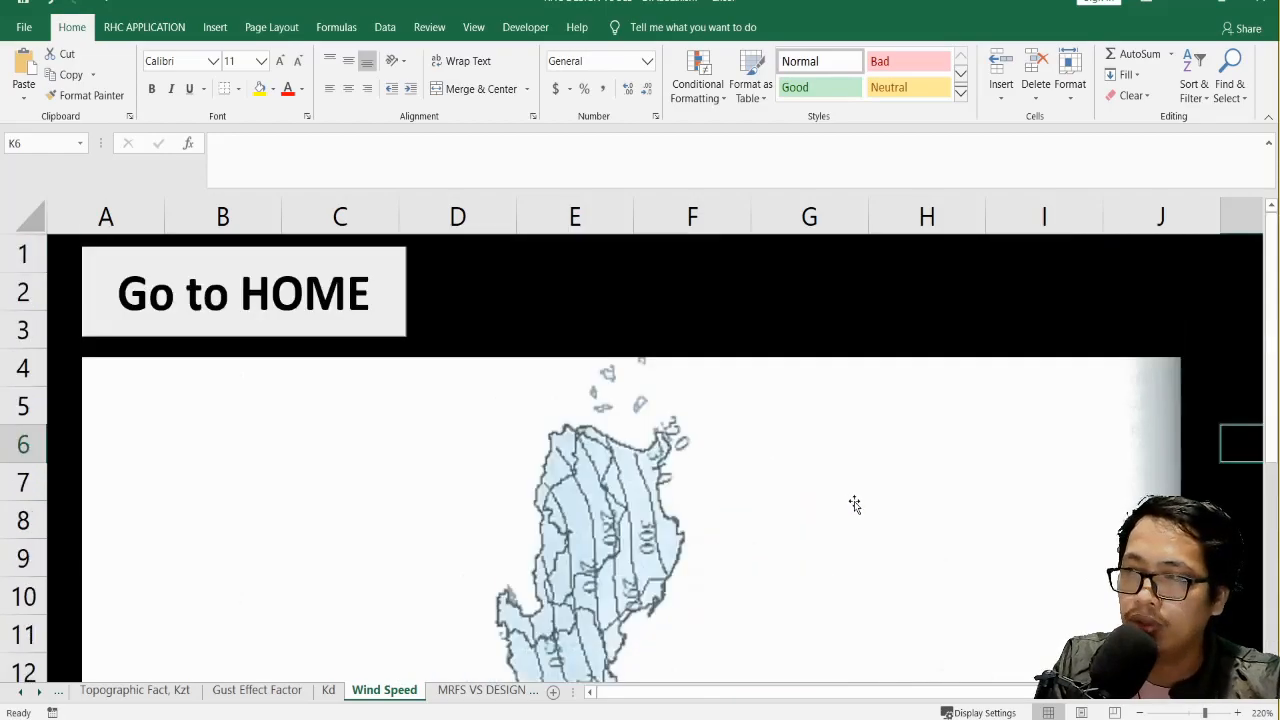
pyautogui.click(296, 291)
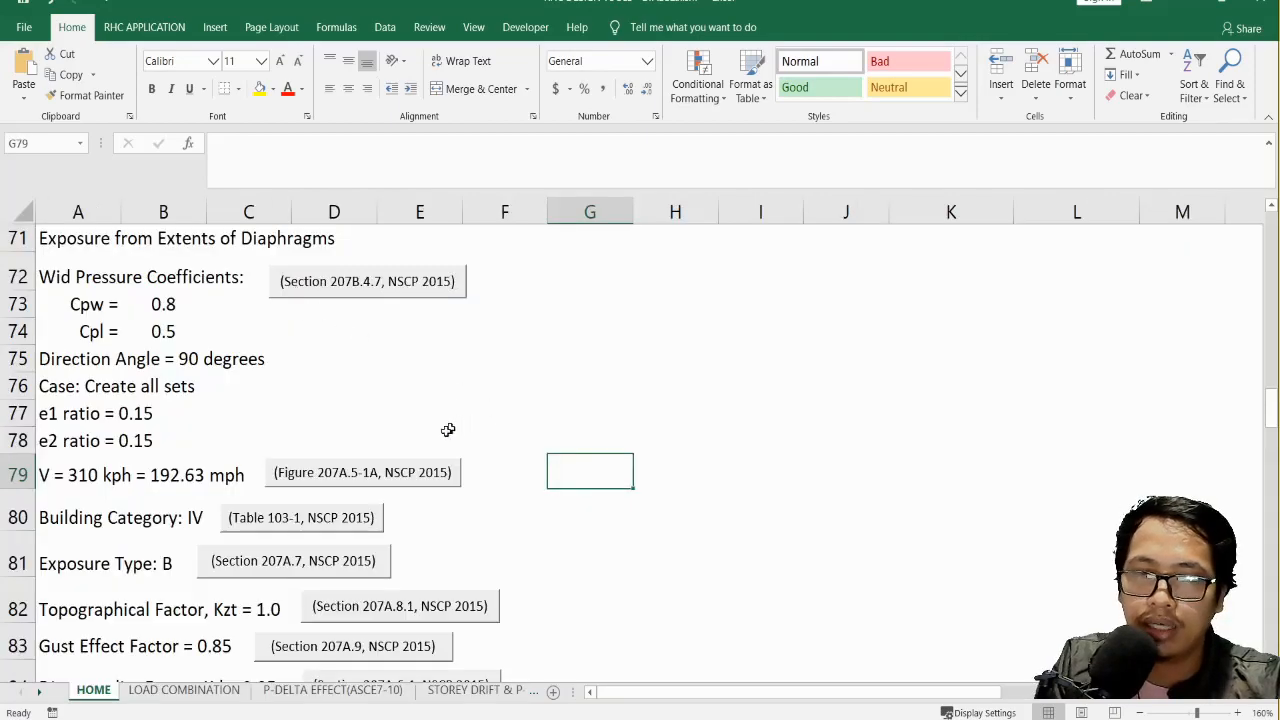
# Review the wind speed V, building category and exposure type entries in rows 79 to 81.
pyautogui.click(96, 480)
pyautogui.click(182, 479)
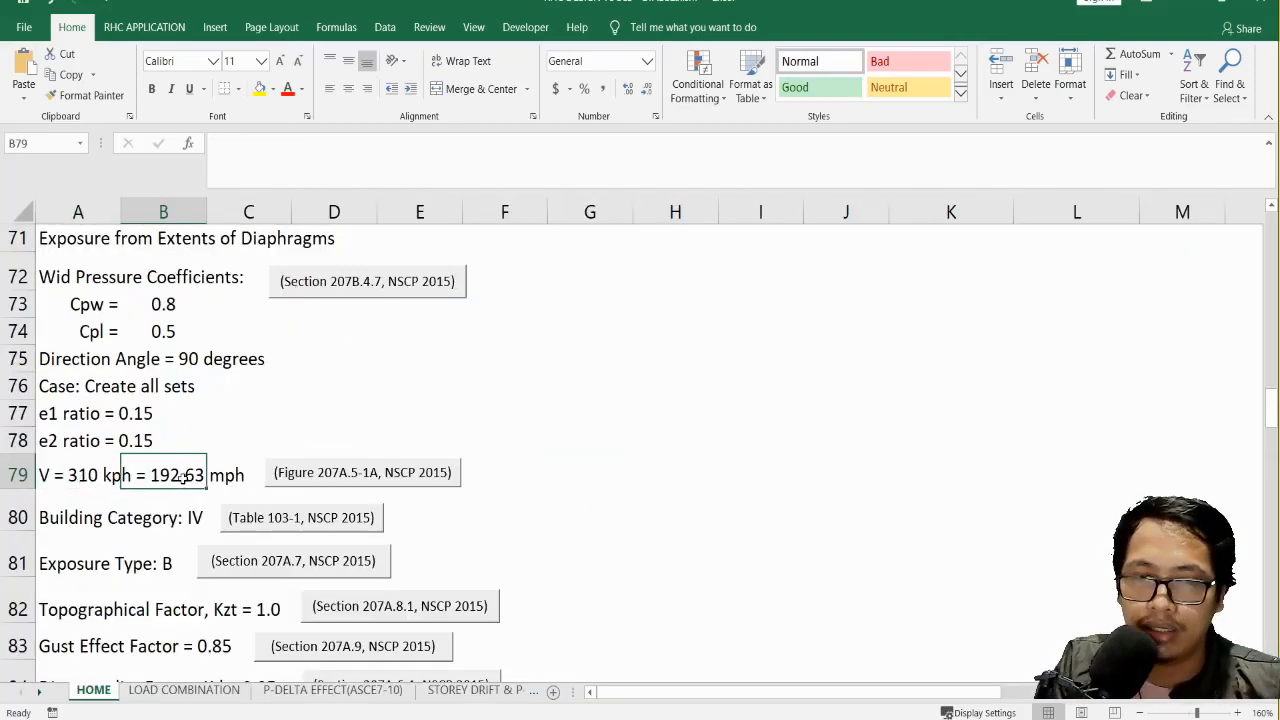
pyautogui.click(107, 522)
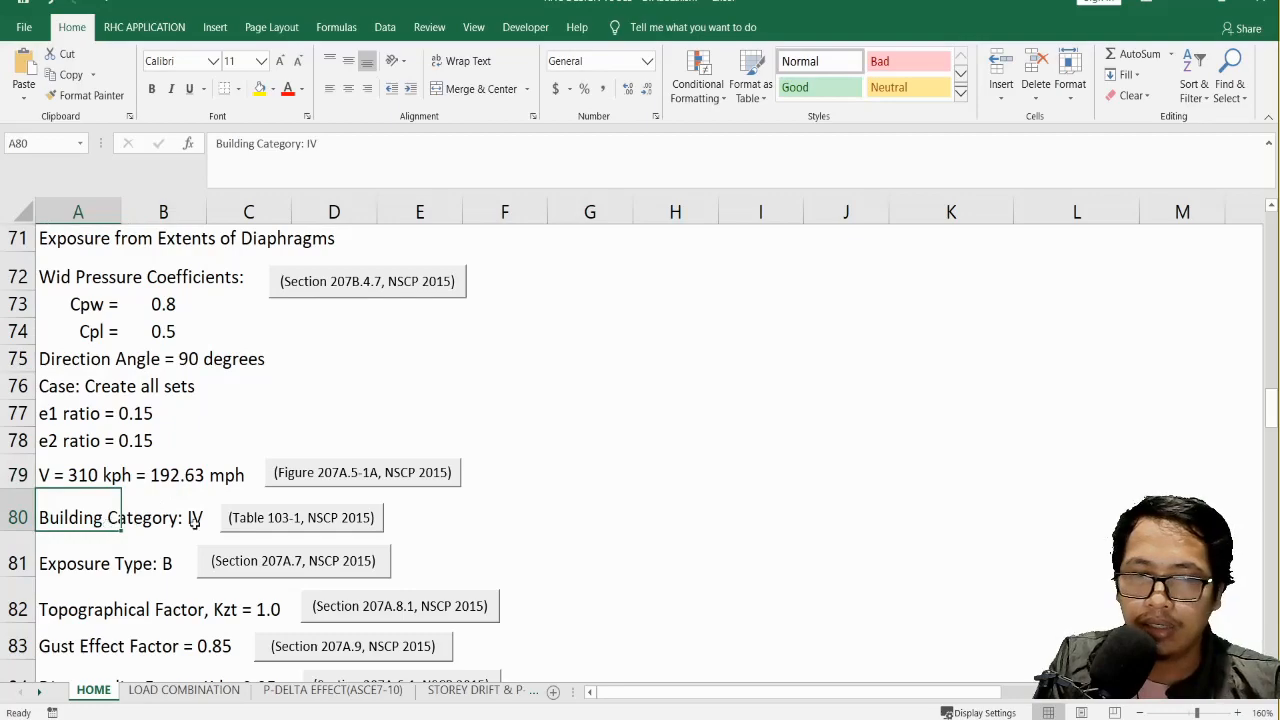
pyautogui.click(140, 520)
pyautogui.click(76, 568)
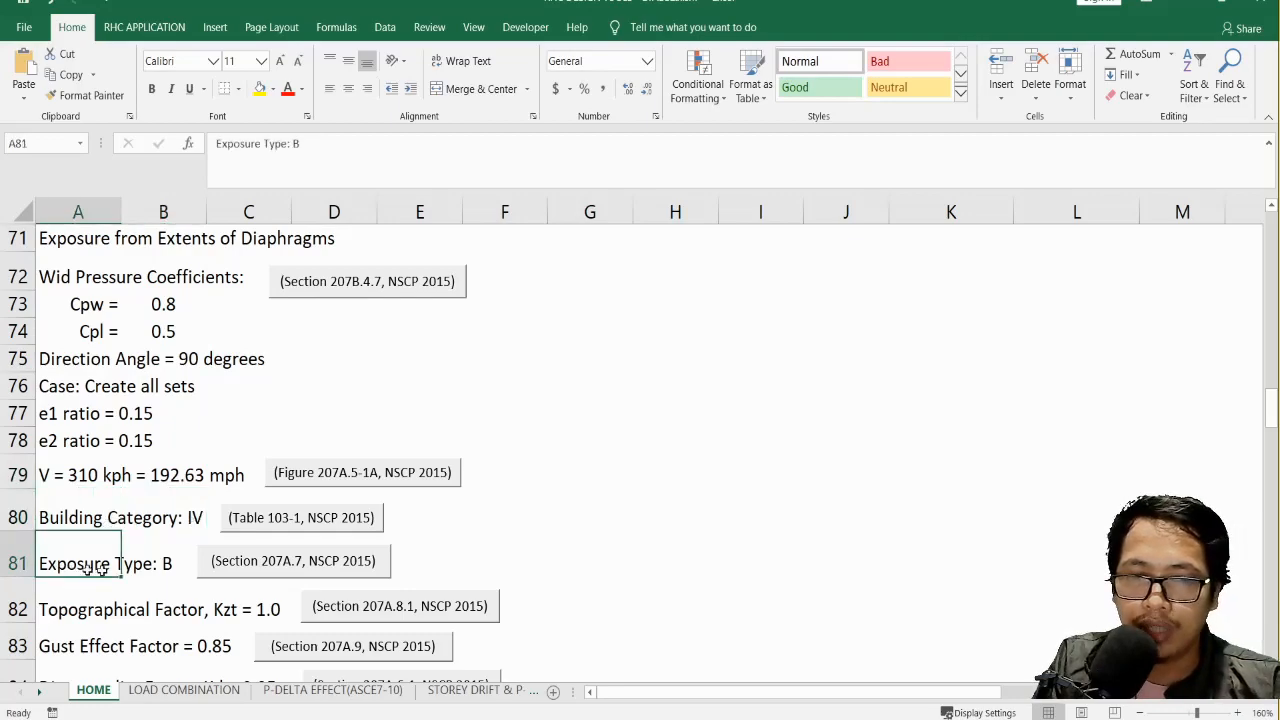
# Open the Section 207A.7 reference, examine the exposure and surface roughness categories, and return to the HOME sheet.
pyautogui.click(281, 560)
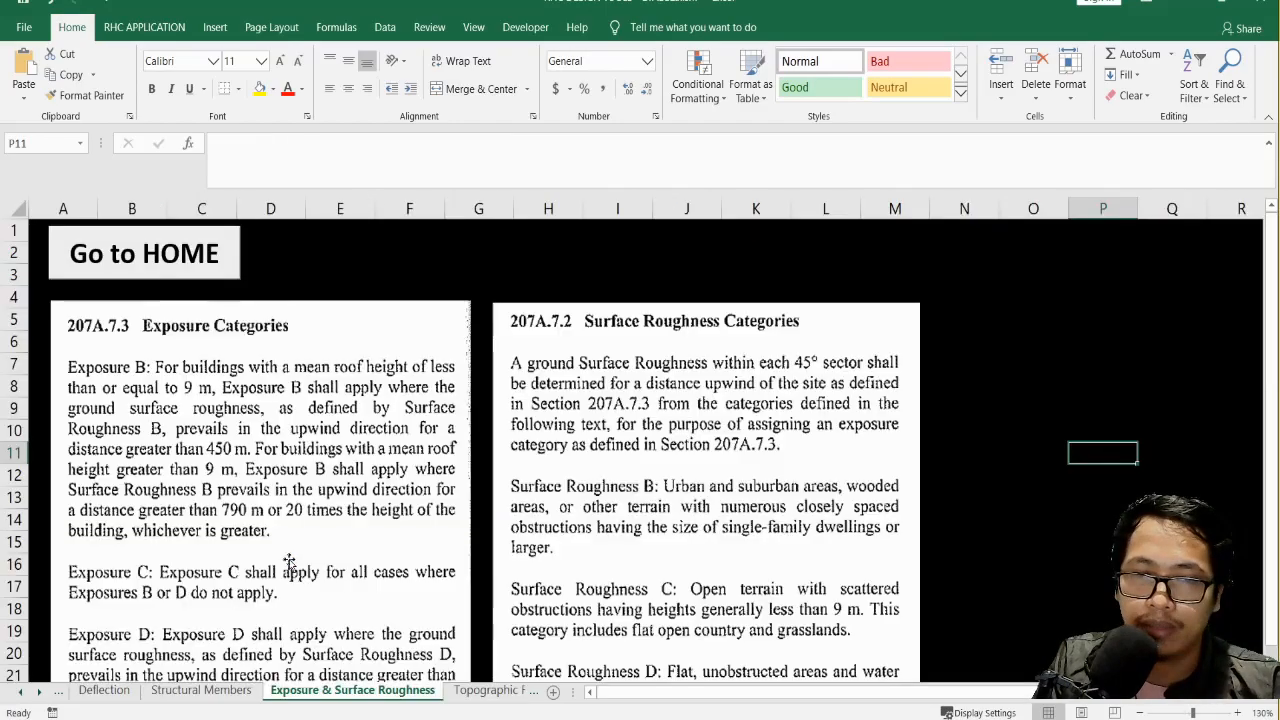
pyautogui.scroll(-1, 461, 401)
pyautogui.scroll(-1, 461, 401)
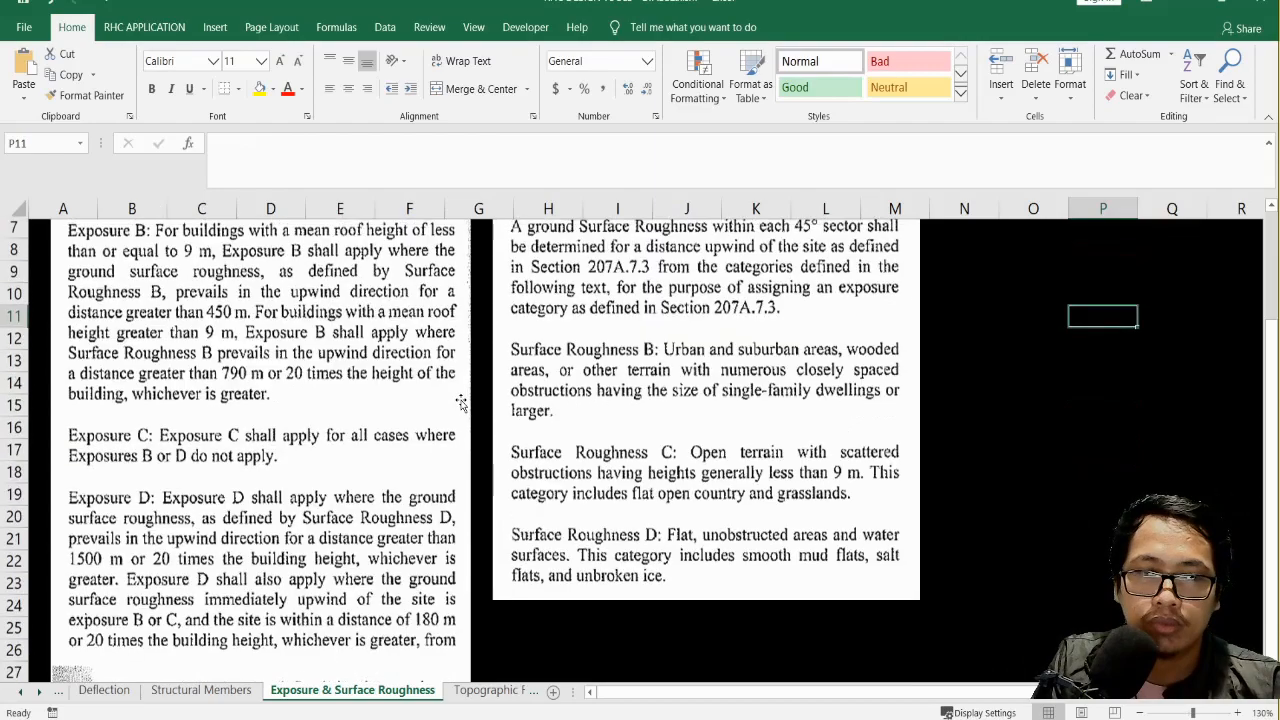
pyautogui.scroll(1, 298, 400)
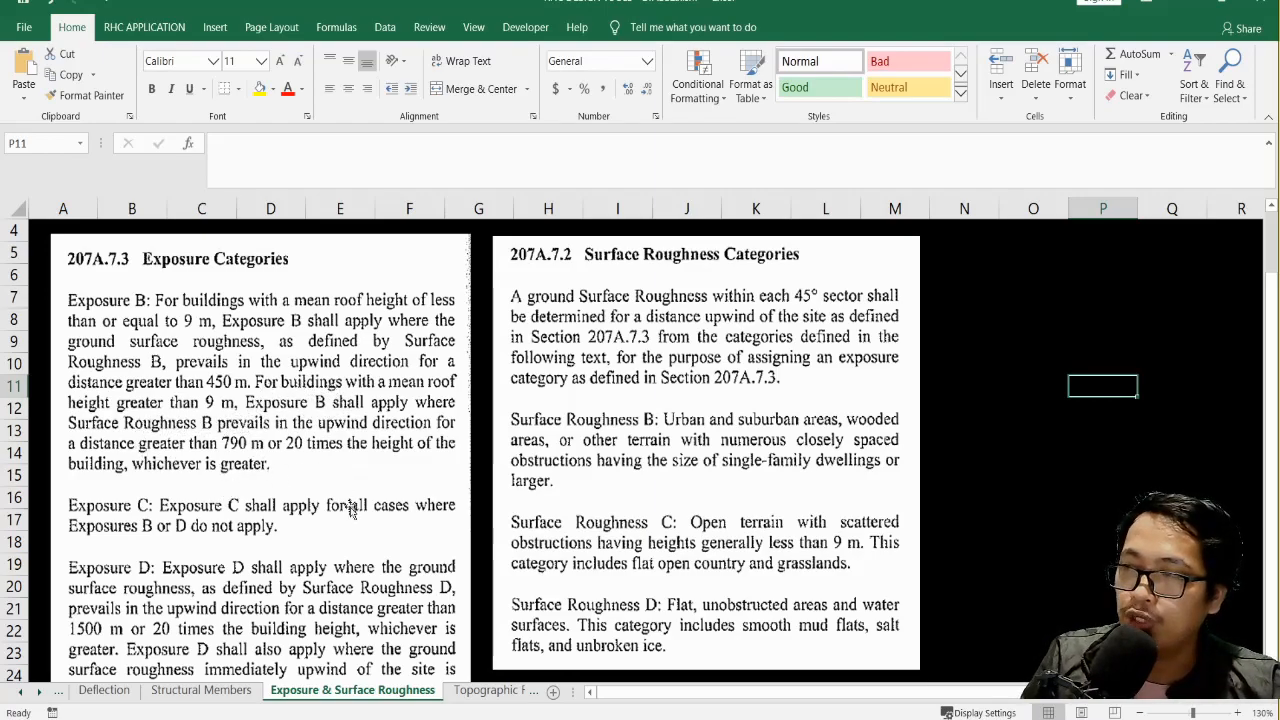
pyautogui.scroll(1, 290, 480)
pyautogui.click(138, 254)
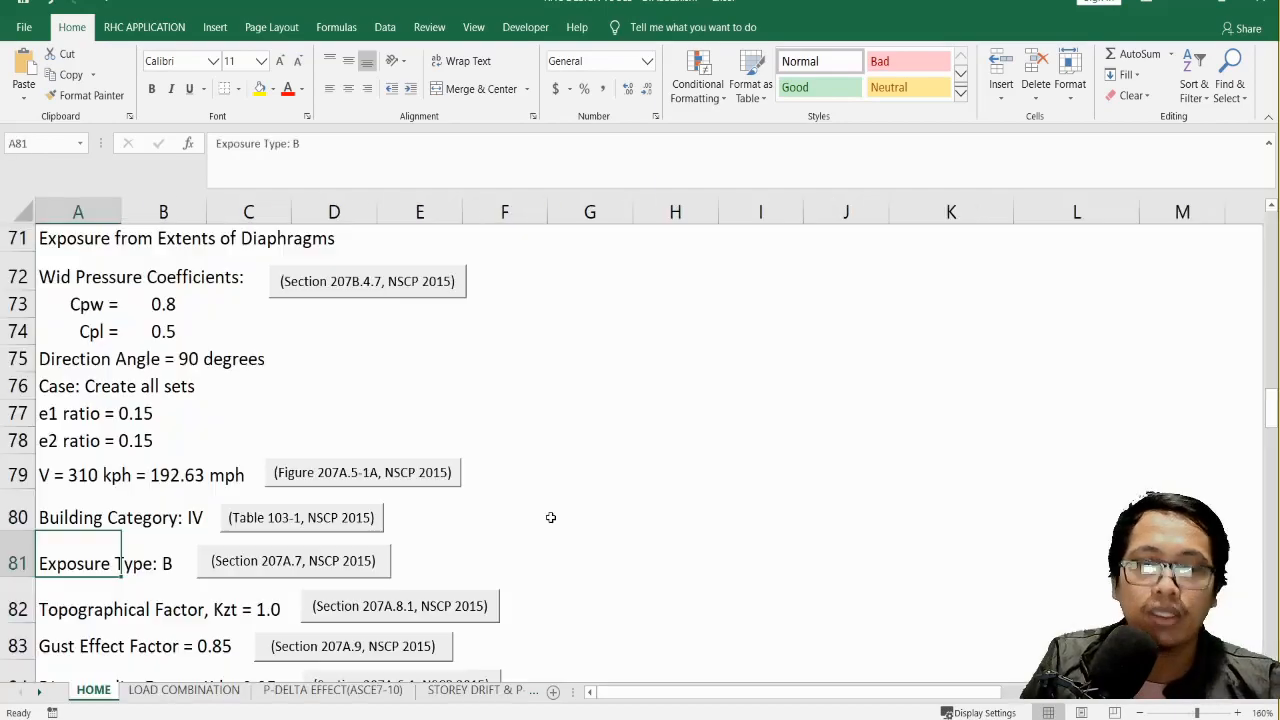
# Open the Section 207A.8.1 reference for the topographical factor Kzt, read its conditions, and return to the HOME sheet.
pyautogui.scroll(-1, 551, 517)
pyautogui.scroll(-2, 551, 517)
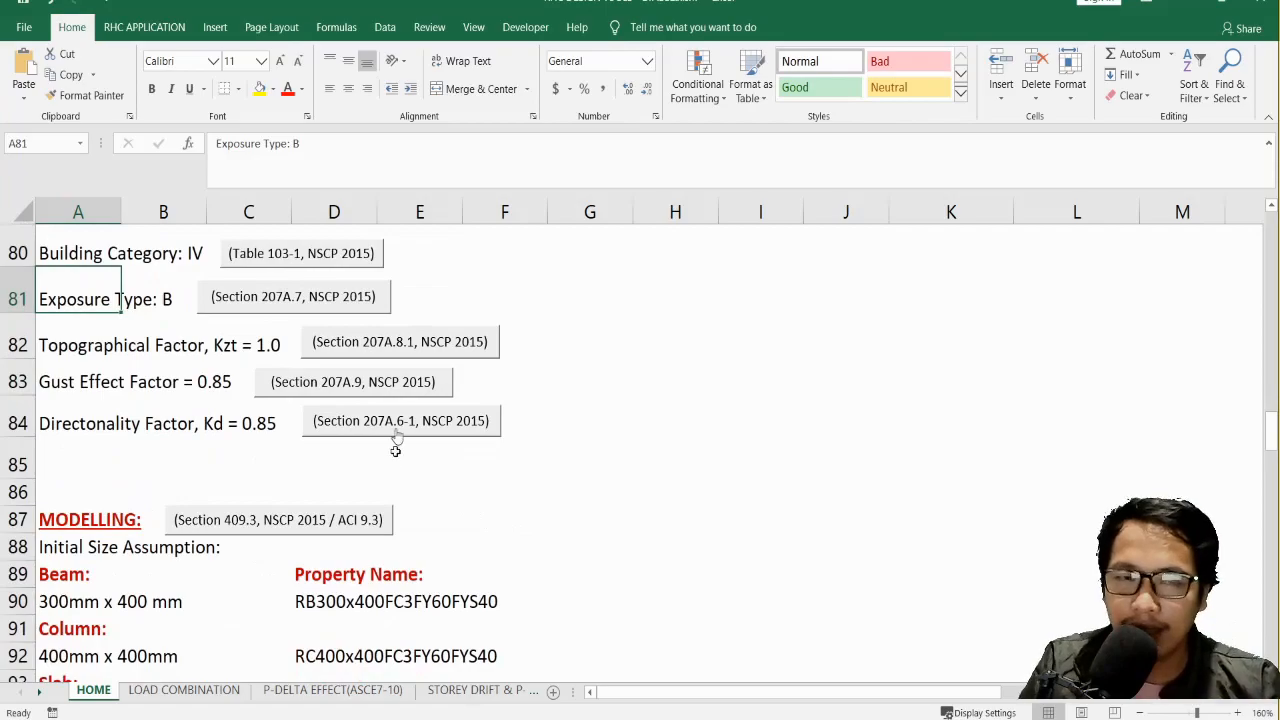
pyautogui.click(382, 341)
pyautogui.scroll(-4, 670, 400)
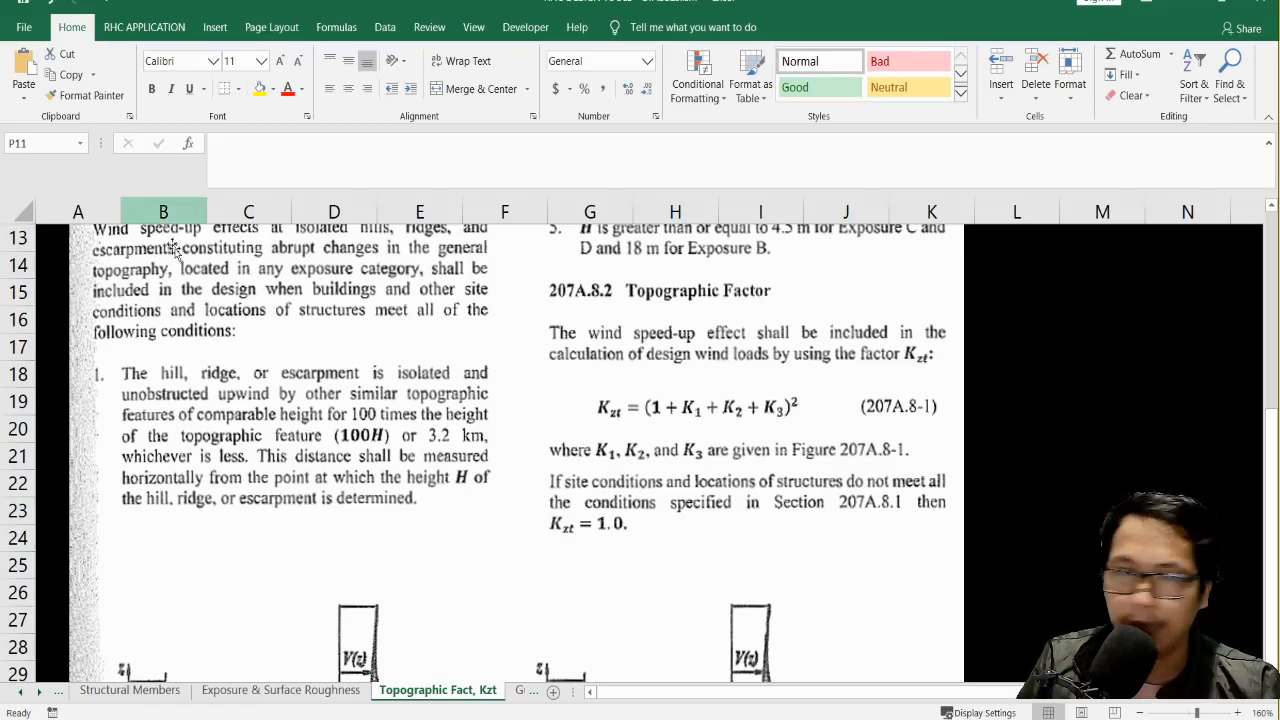
pyautogui.scroll(4, 155, 348)
pyautogui.click(125, 270)
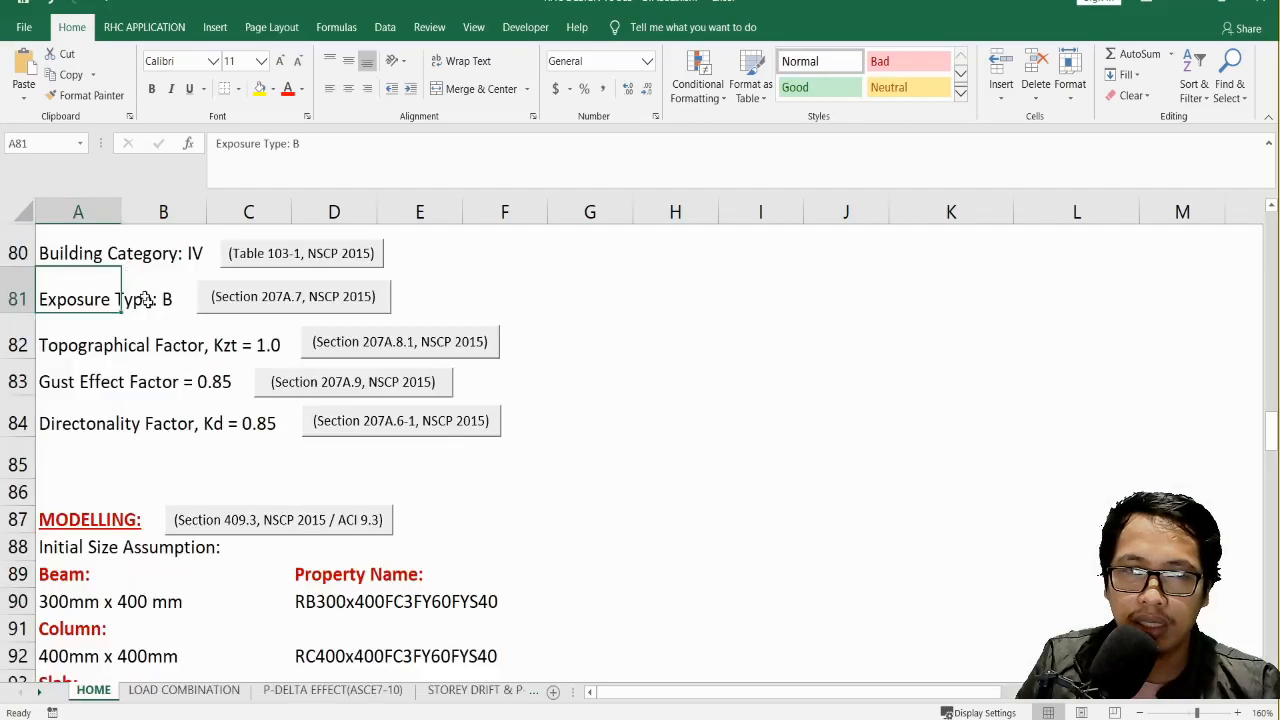
pyautogui.scroll(-1, 276, 447)
pyautogui.scroll(1, 275, 446)
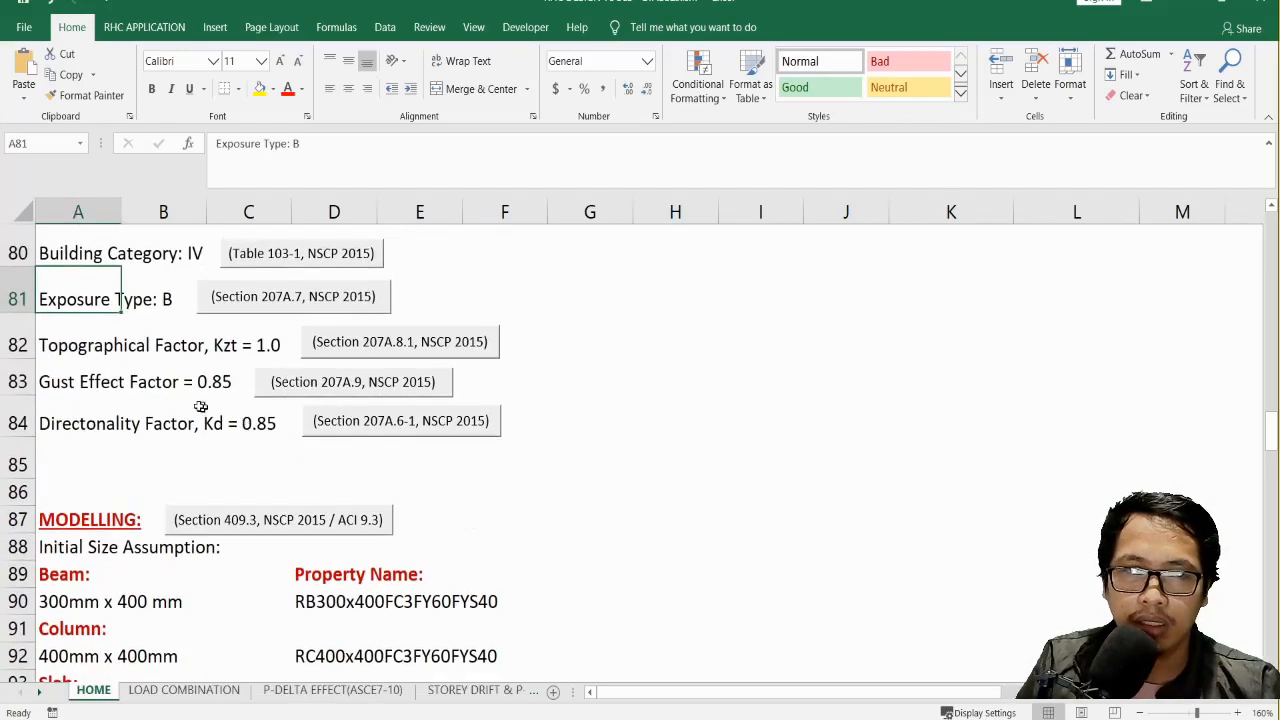
# Consult the Section 207A.9 gust effect reference and the Table 207A.6-1 wind directionality factor Kd, returning to the HOME sheet after each.
pyautogui.click(105, 387)
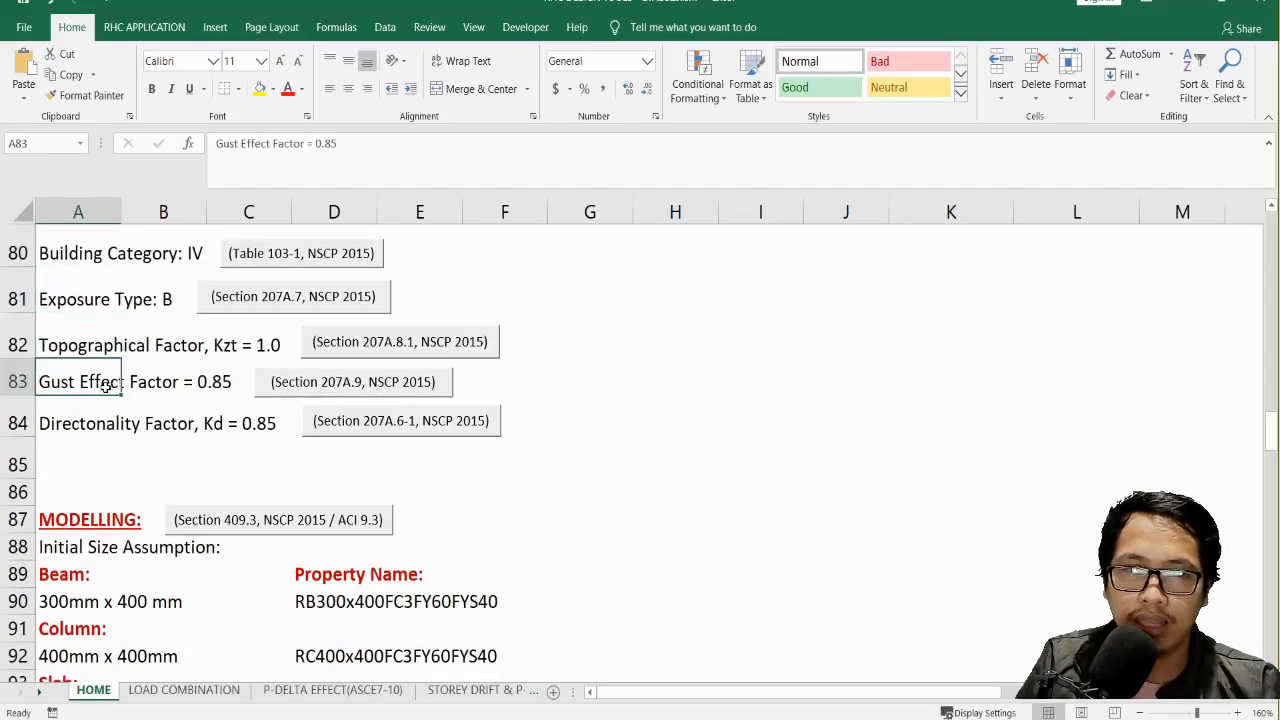
pyautogui.click(332, 384)
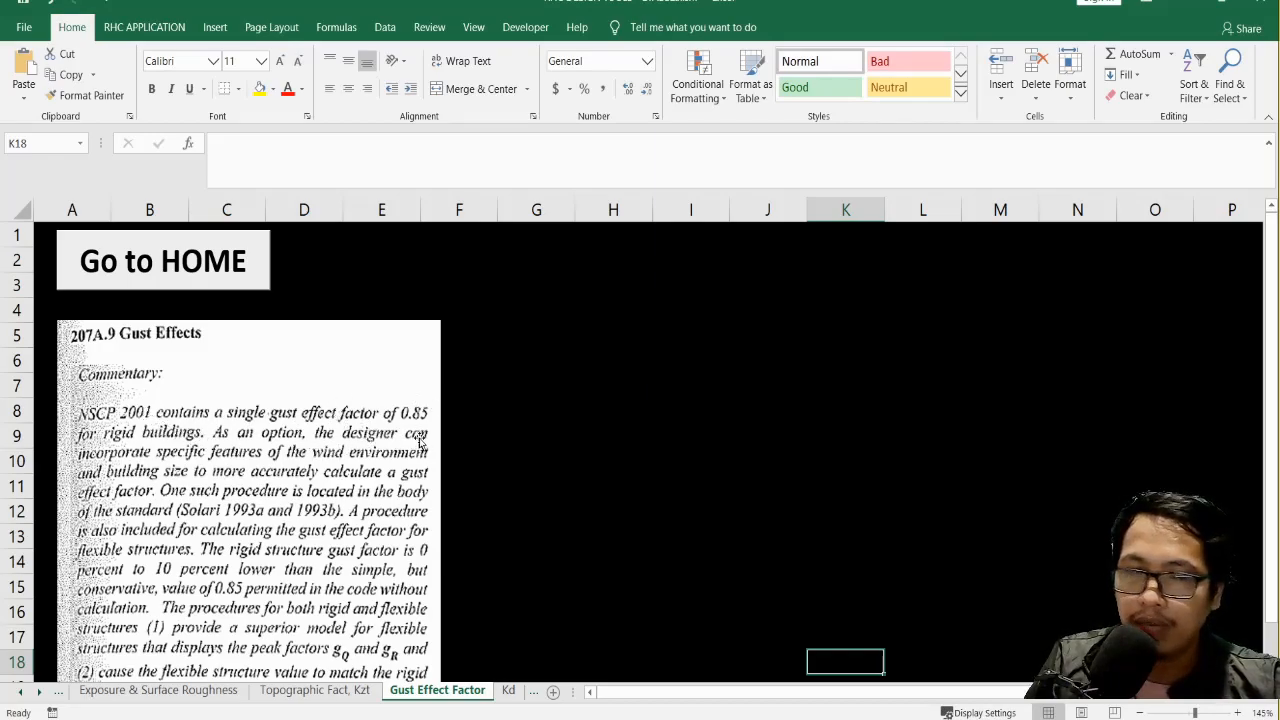
pyautogui.scroll(-1, 438, 468)
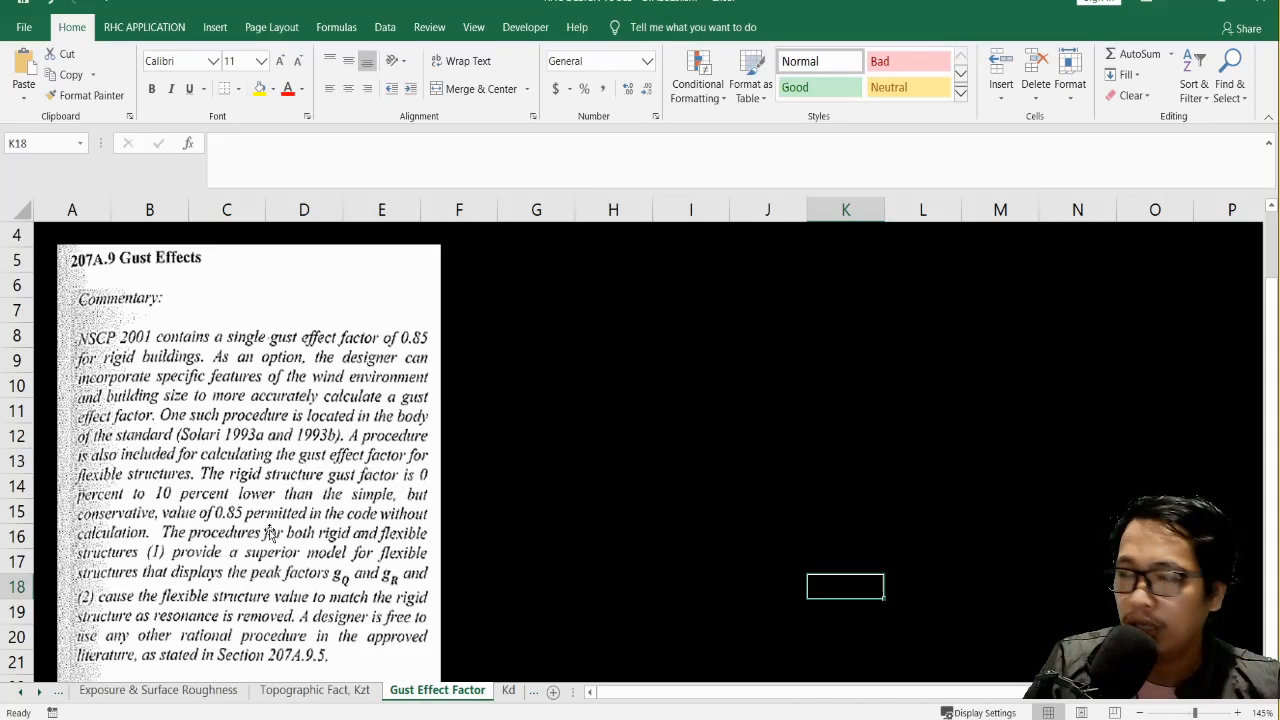
pyautogui.scroll(2, 270, 541)
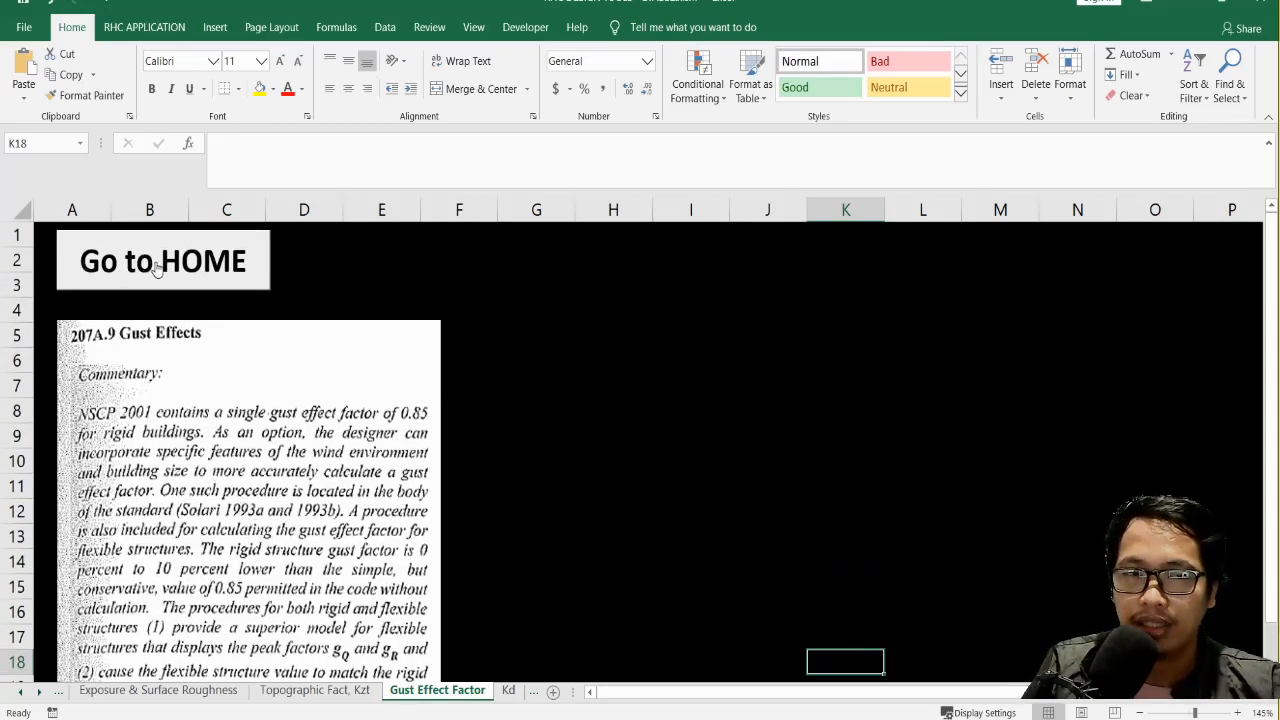
pyautogui.click(156, 261)
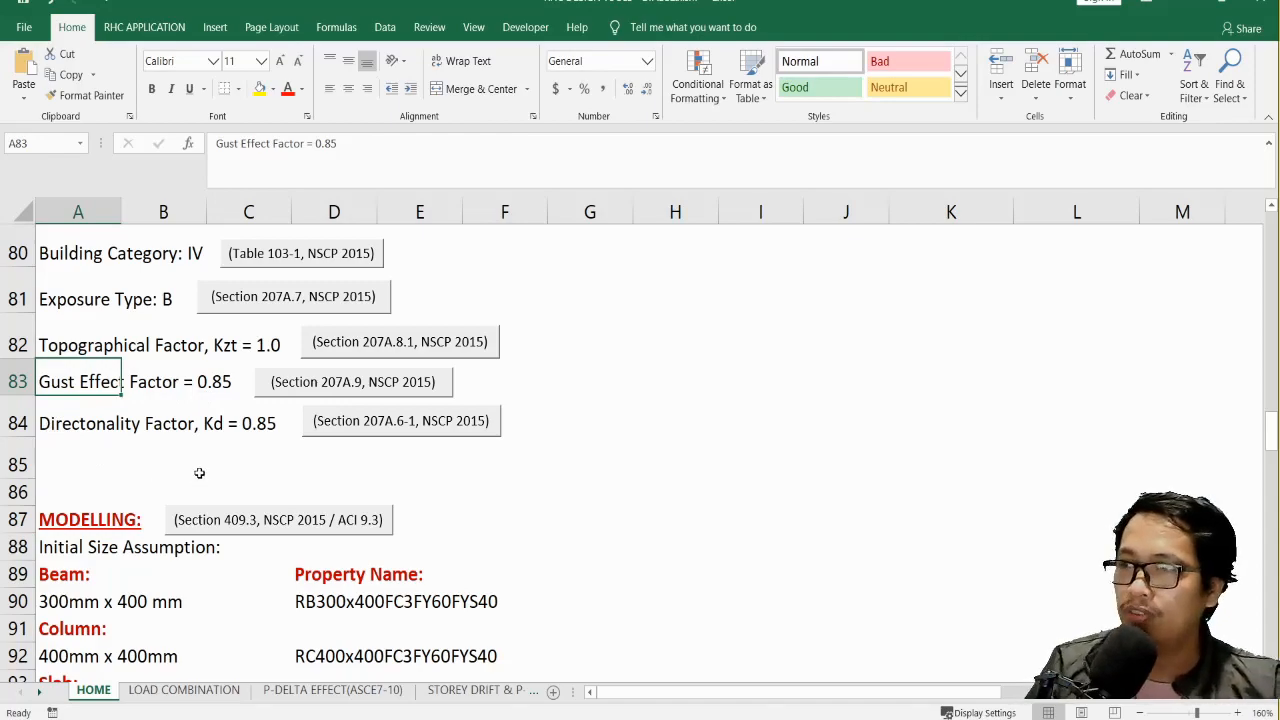
pyautogui.click(367, 424)
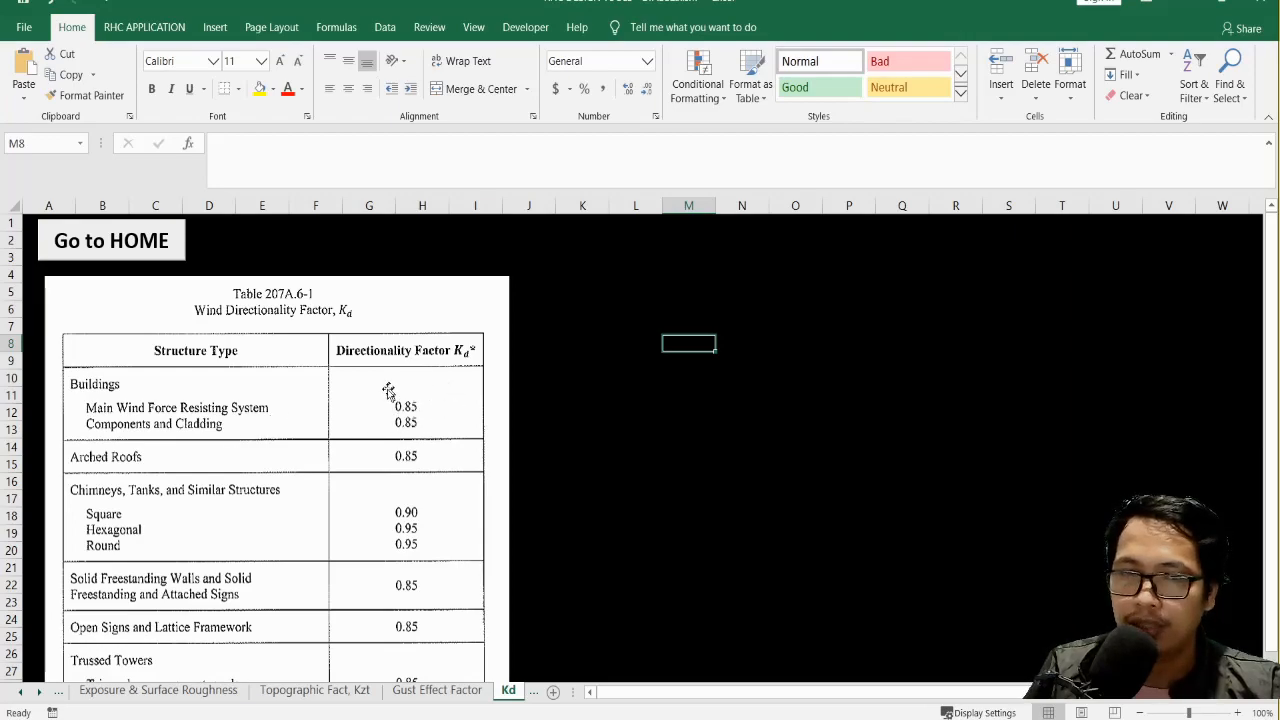
pyautogui.click(137, 240)
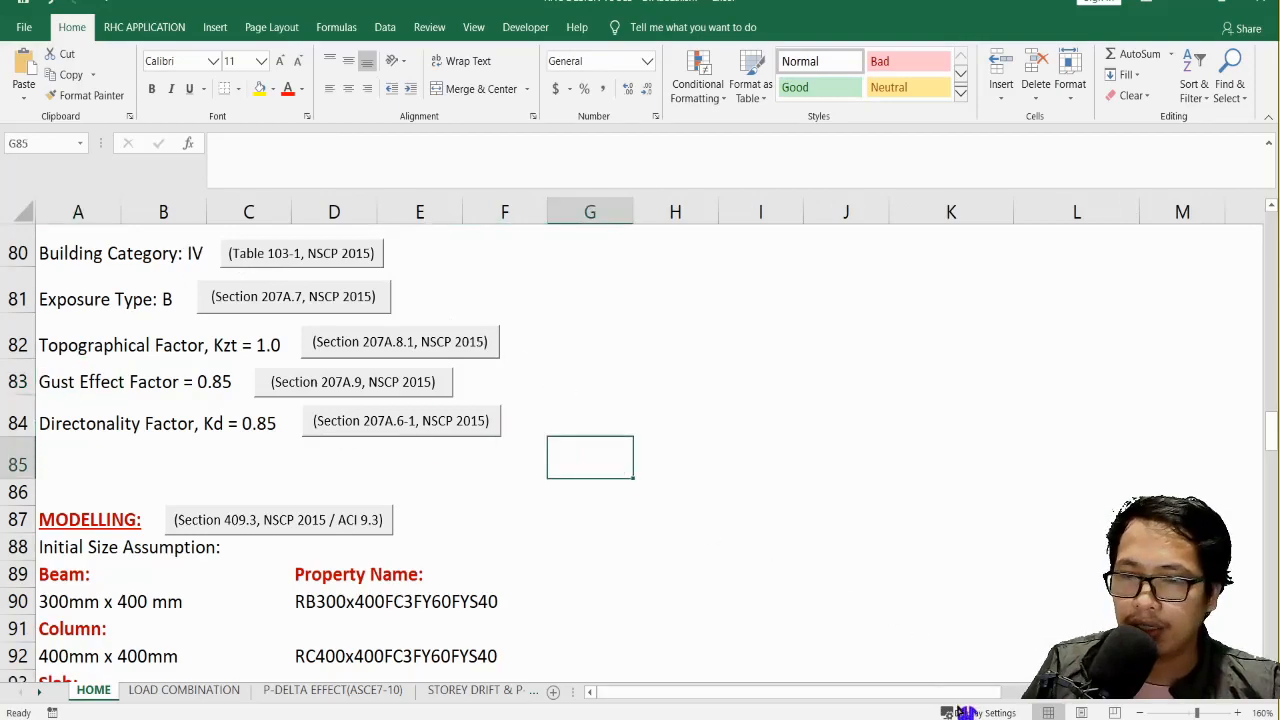
# Switch to ETABS and set the direction angle in the WL pattern's wind exposure width data to 90 degrees.
pyautogui.click(1172, 6)
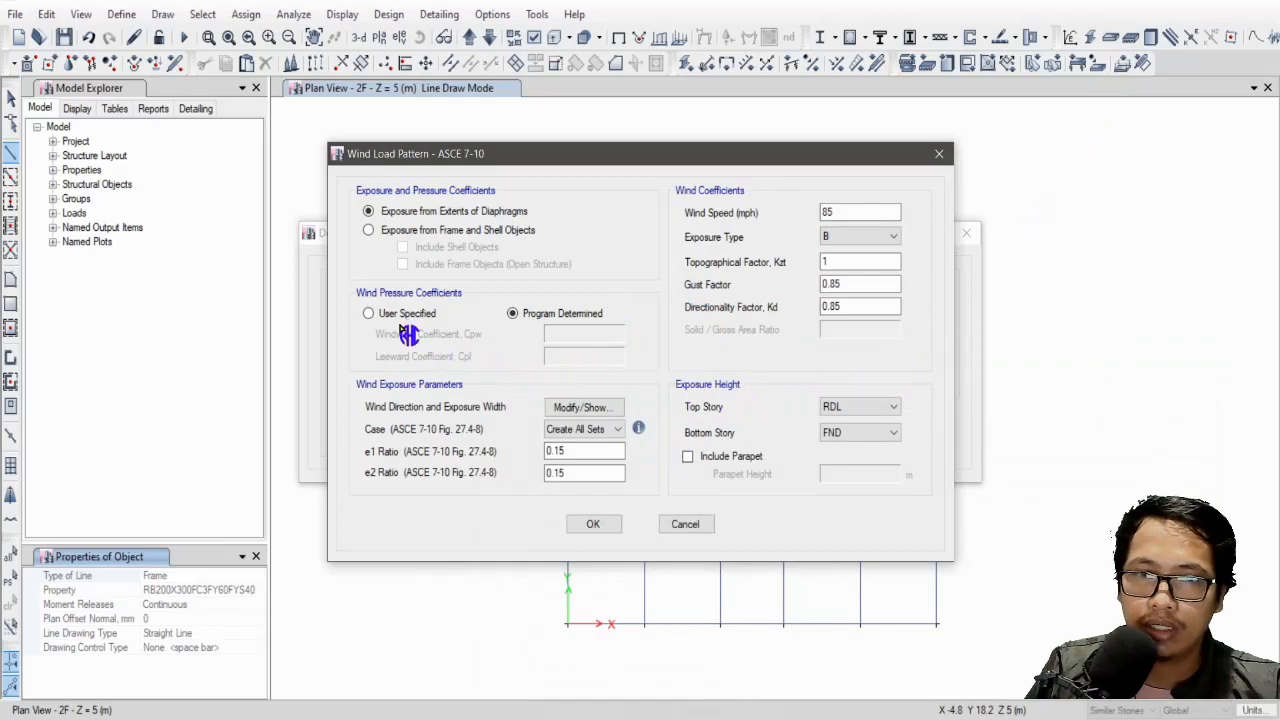
pyautogui.click(590, 408)
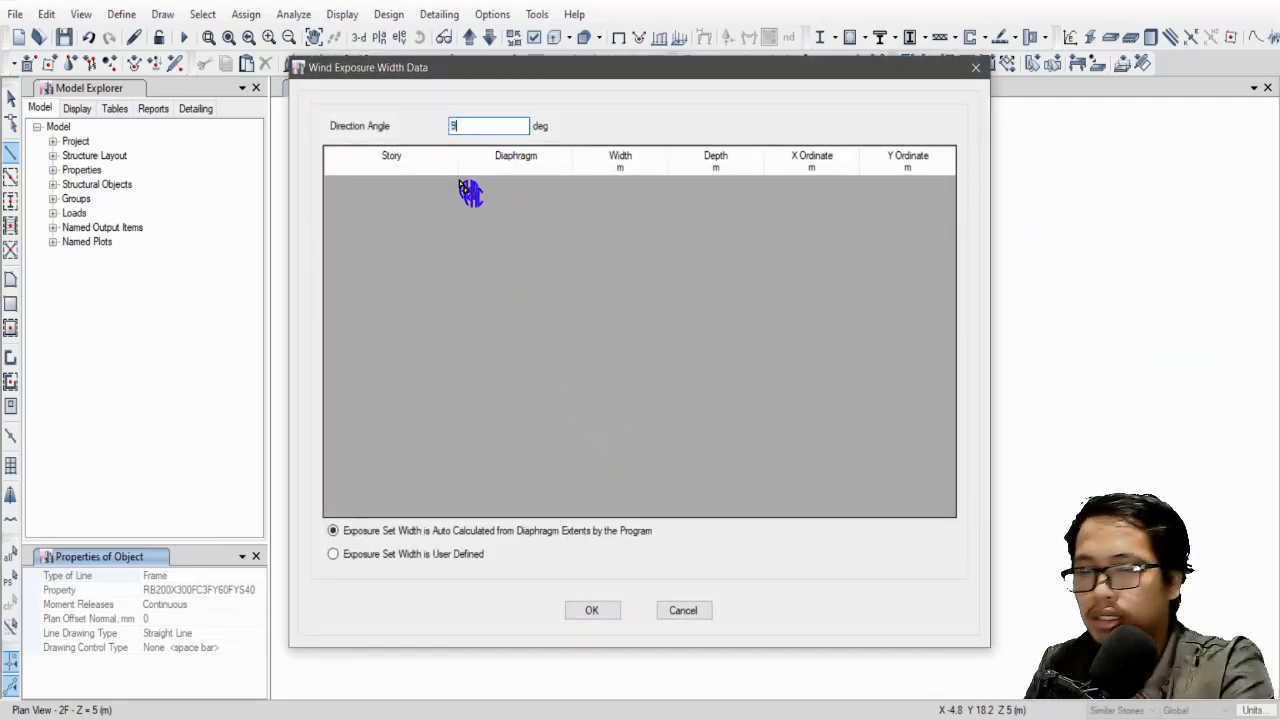
pyautogui.write('90')
pyautogui.click(594, 612)
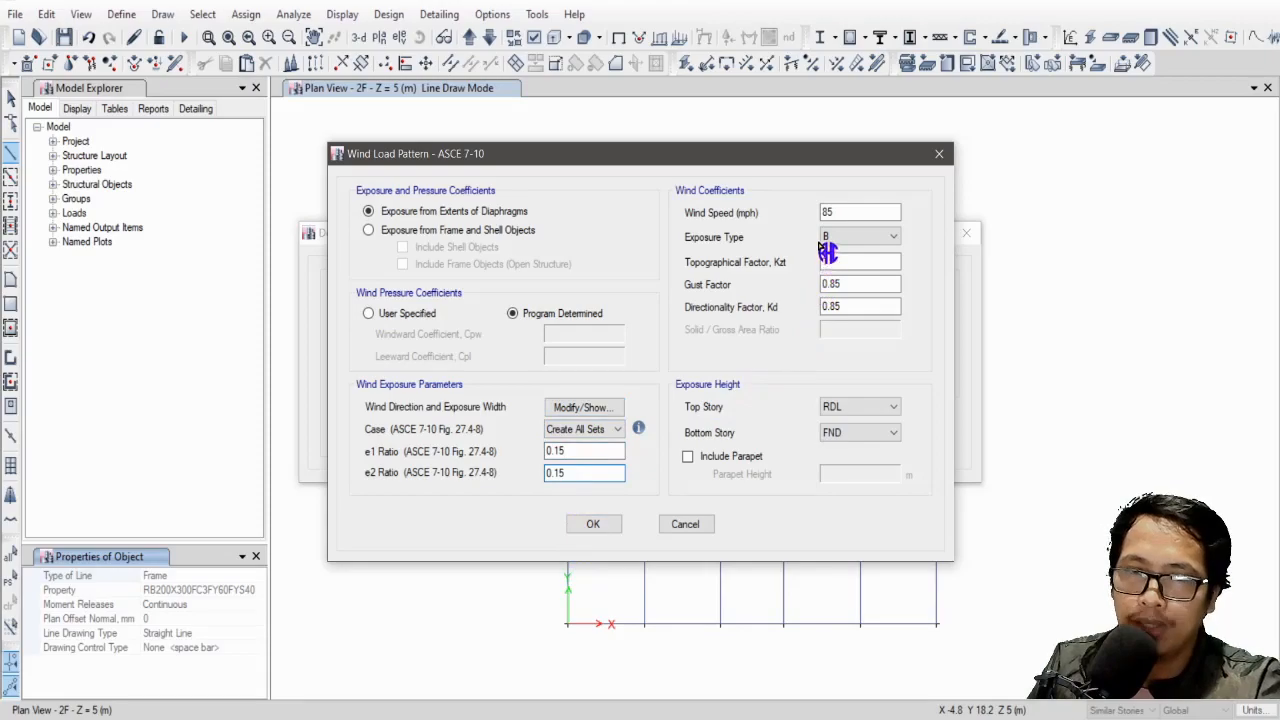
# Check the wind speed V in the Excel workbook, and set the ASCE 7-10 wind speed in ETABS to 192.63 mph.
pyautogui.hotkey('alt', 'Tab')
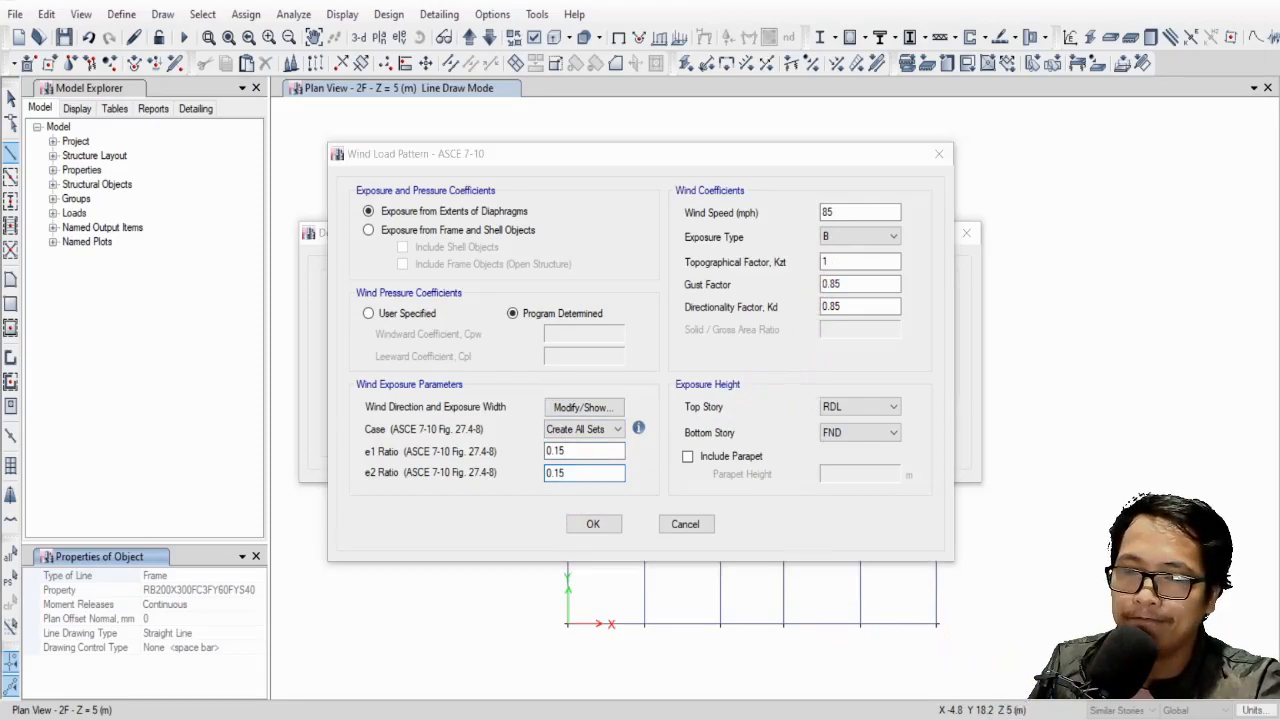
pyautogui.scroll(3, 408, 518)
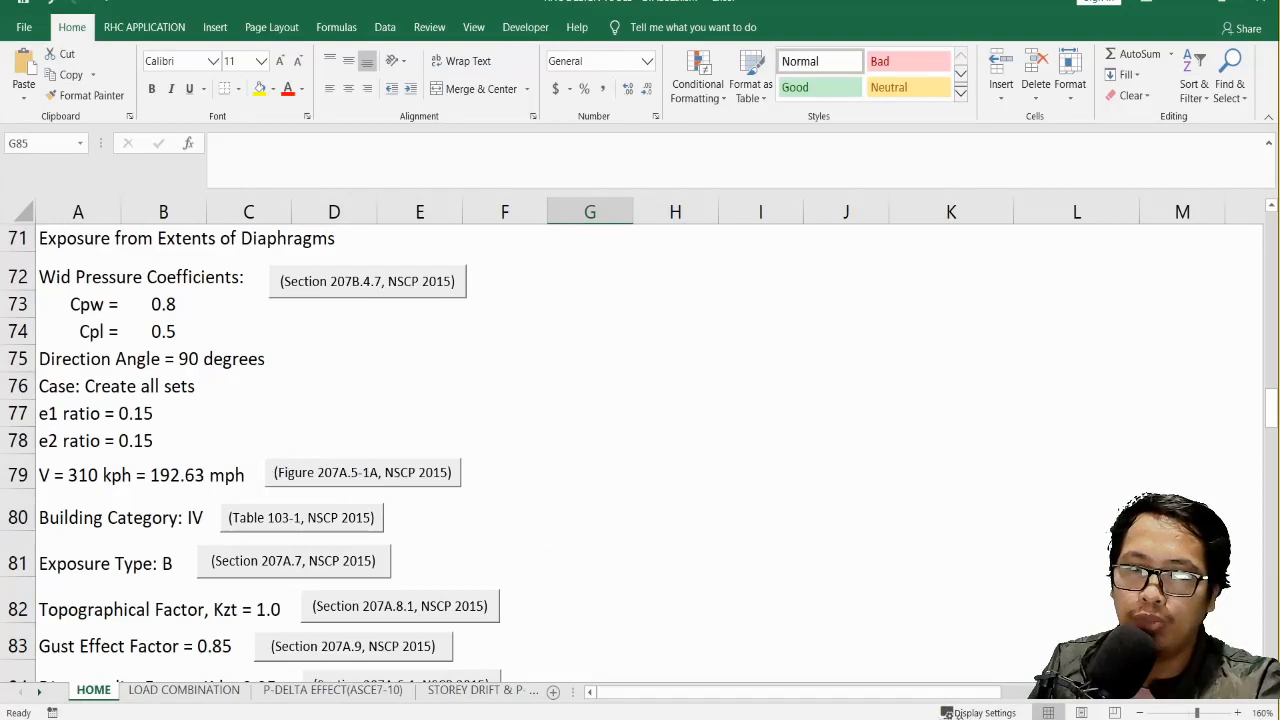
pyautogui.click(993, 717)
pyautogui.click(925, 655)
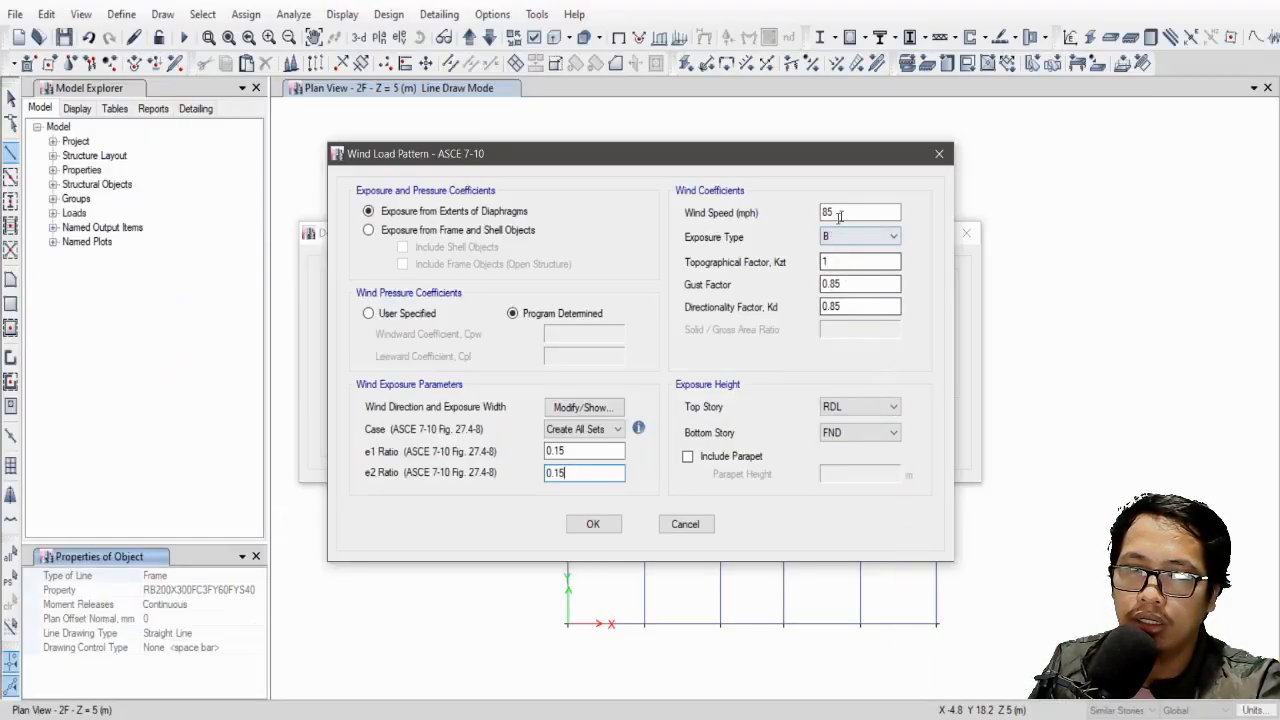
pyautogui.moveTo(840, 213); pyautogui.dragTo(756, 201)
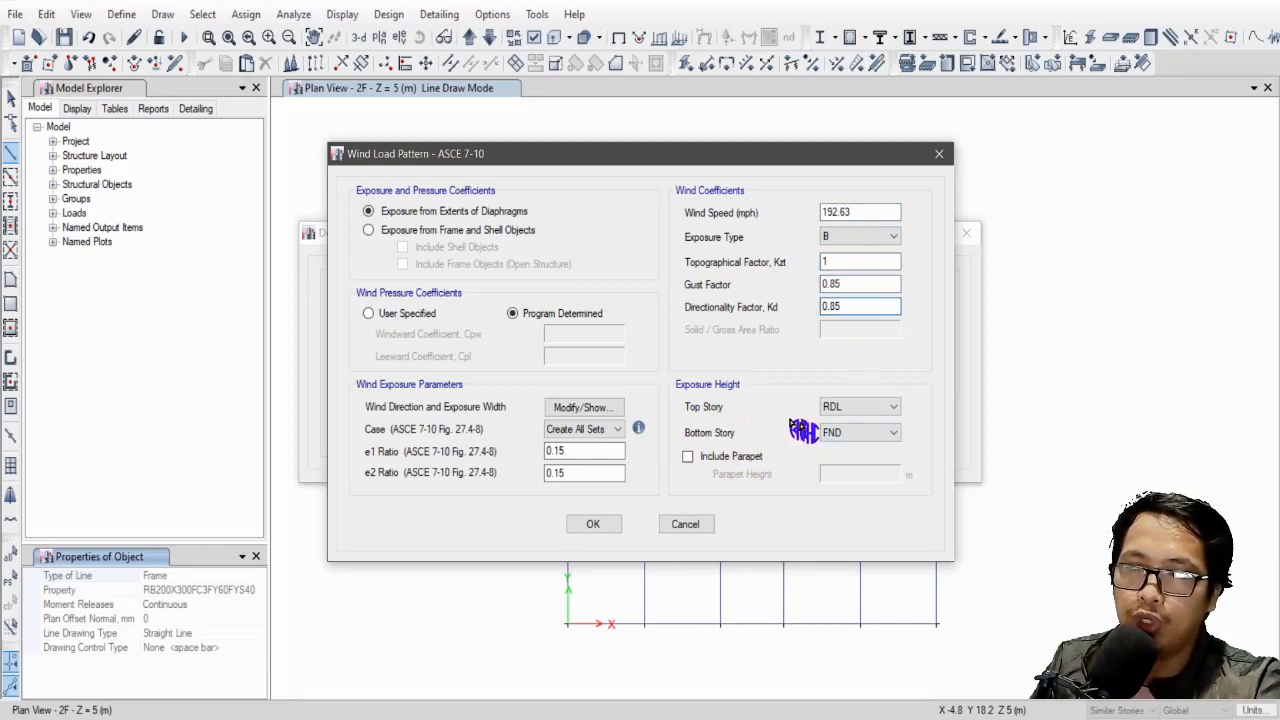
# Set the bottom story of the wind exposure height to NGL, and accept the wind load settings and the load patterns.
pyautogui.click(866, 441)
pyautogui.click(849, 523)
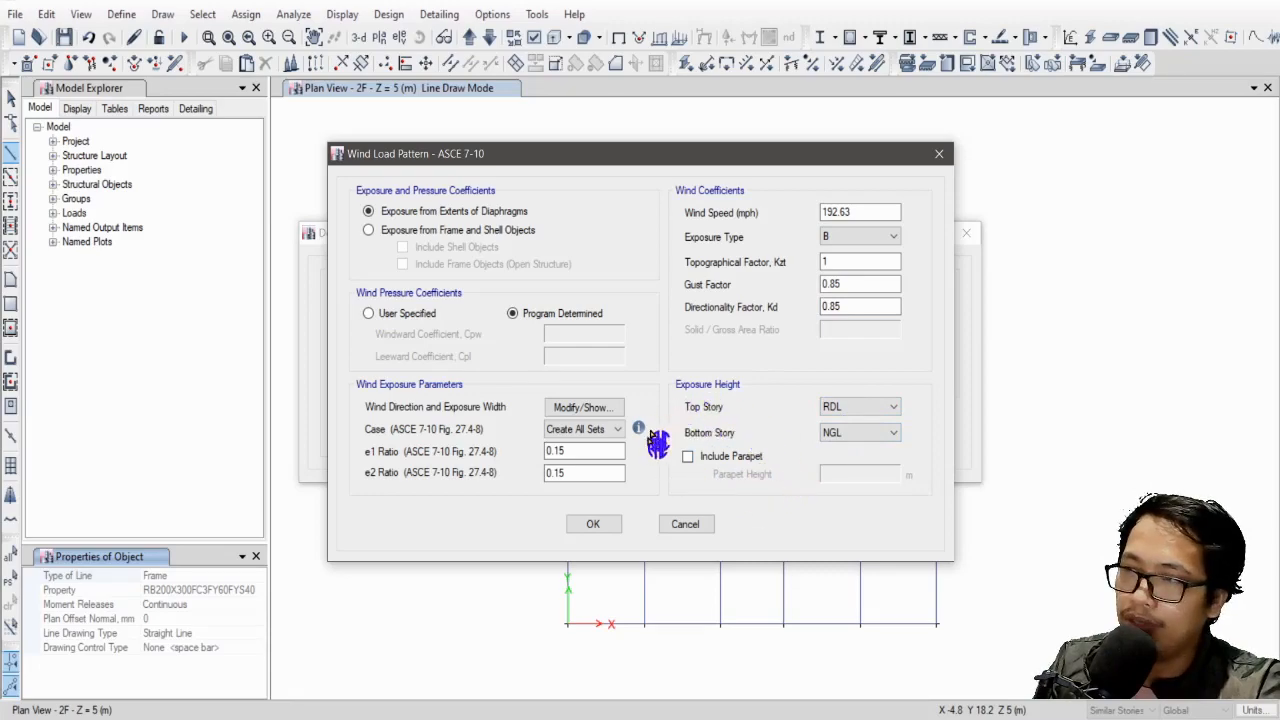
pyautogui.click(592, 526)
pyautogui.click(840, 434)
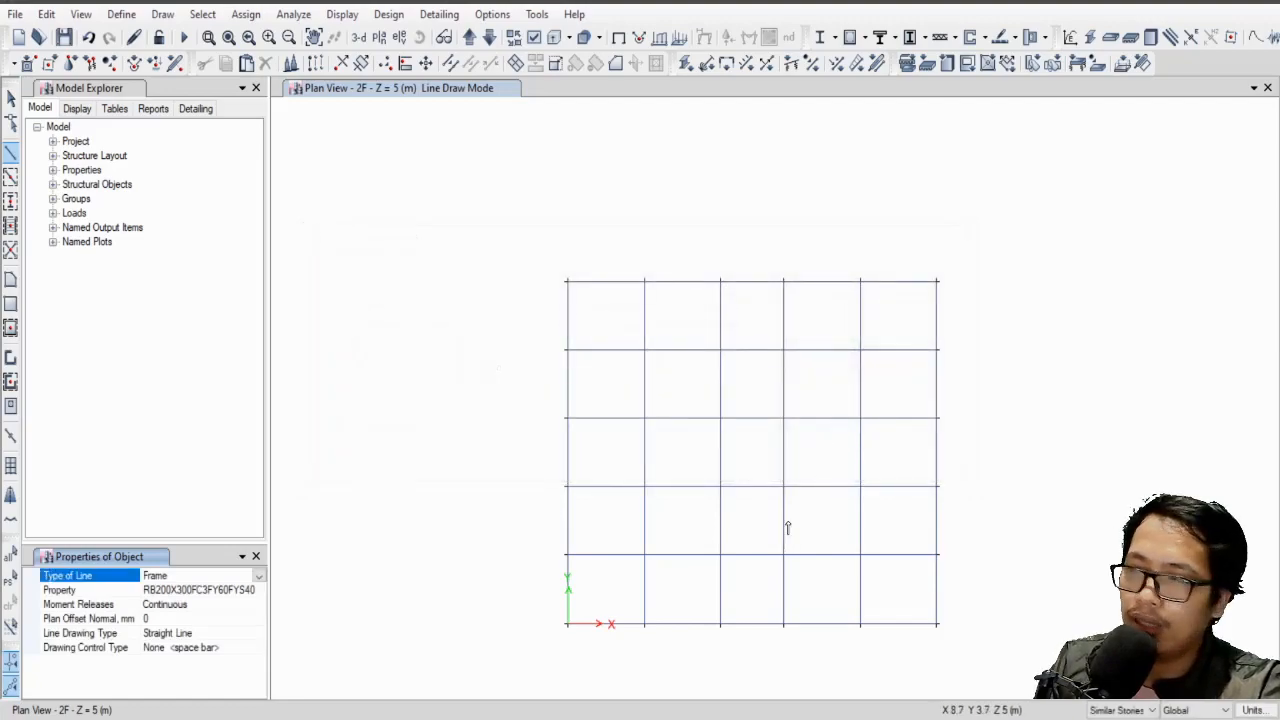
# Open the load case definitions and rename the Dead load case as DL.
pyautogui.click(121, 14)
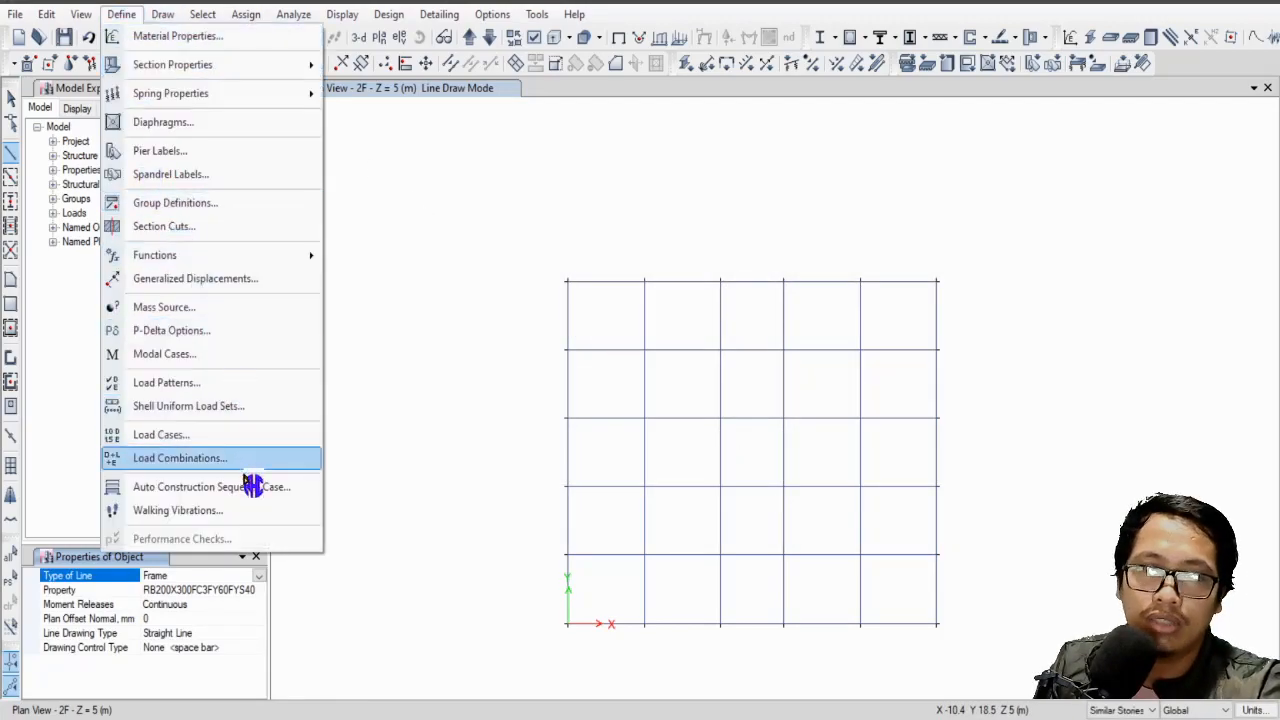
pyautogui.click(226, 438)
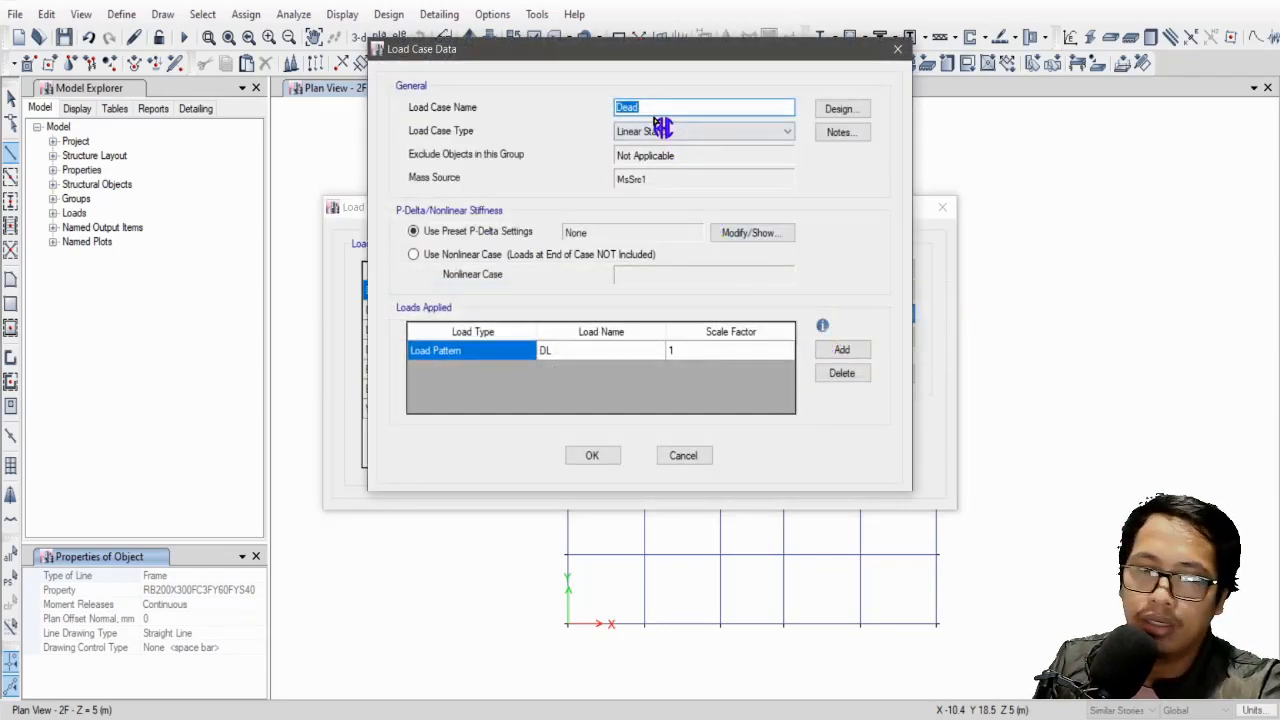
pyautogui.write('L')
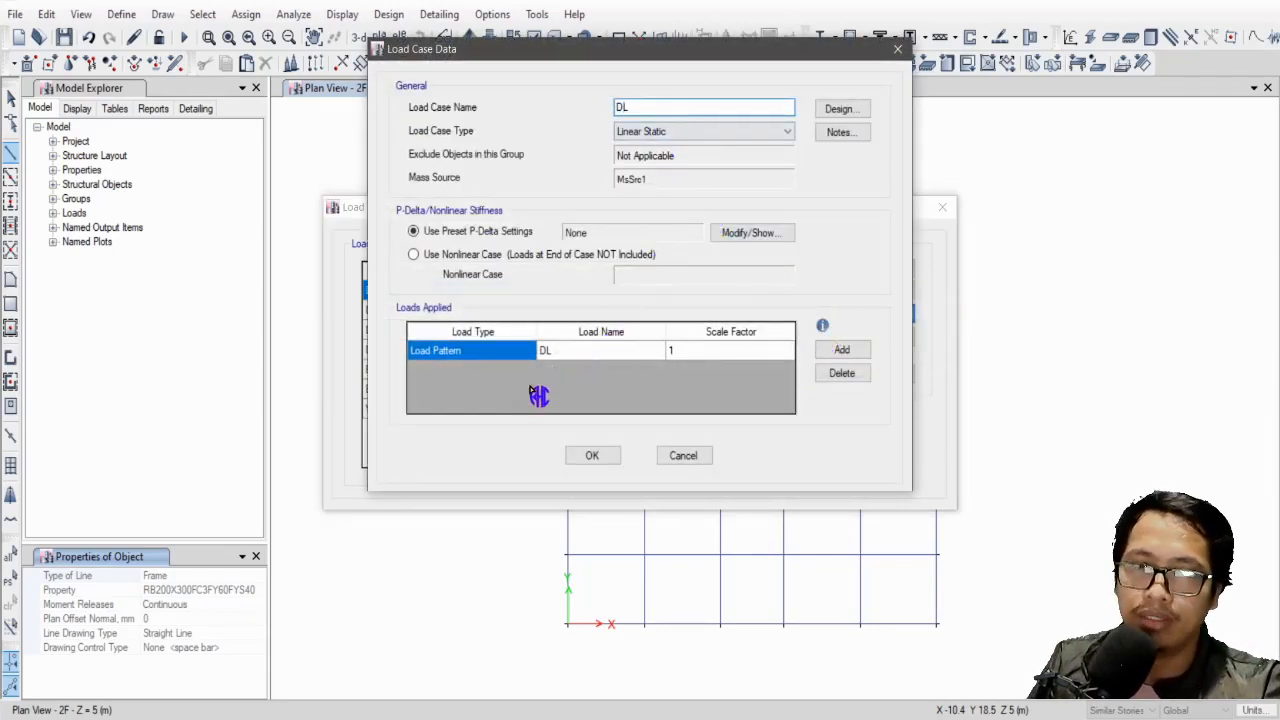
pyautogui.click(595, 457)
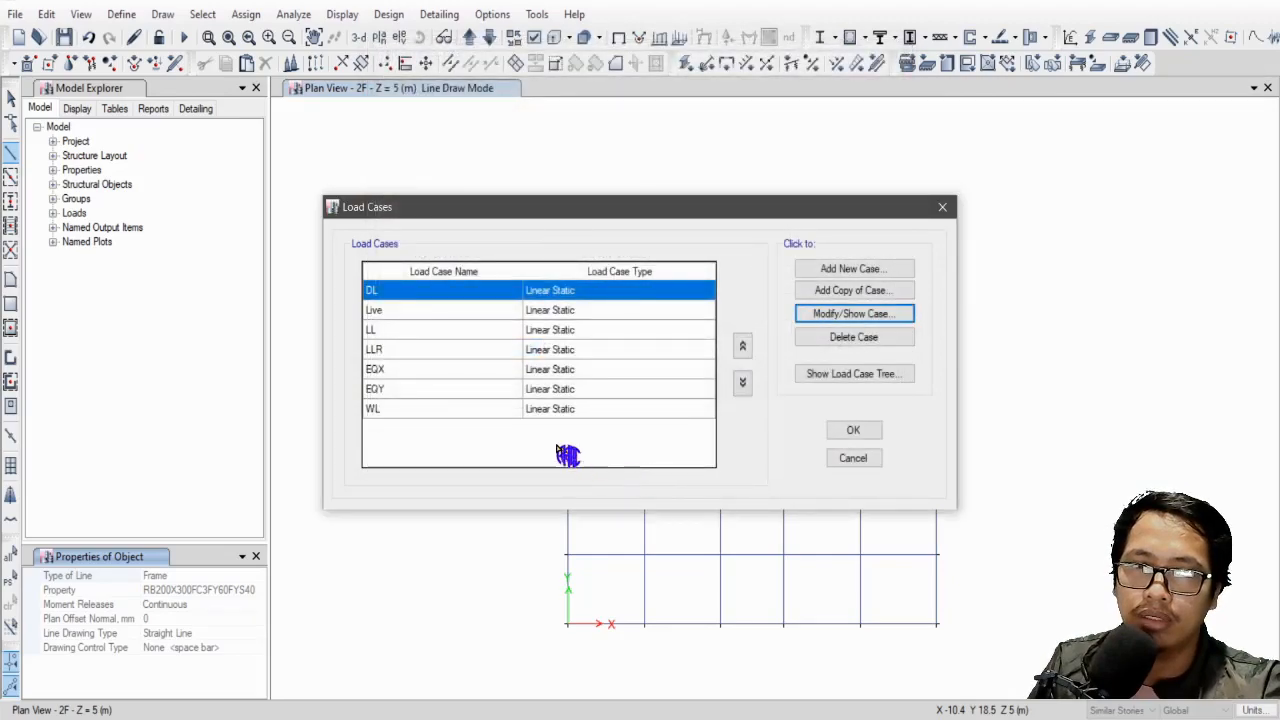
# Rename the Live load case, which applies the SDL pattern, as SDL.
pyautogui.click(436, 312)
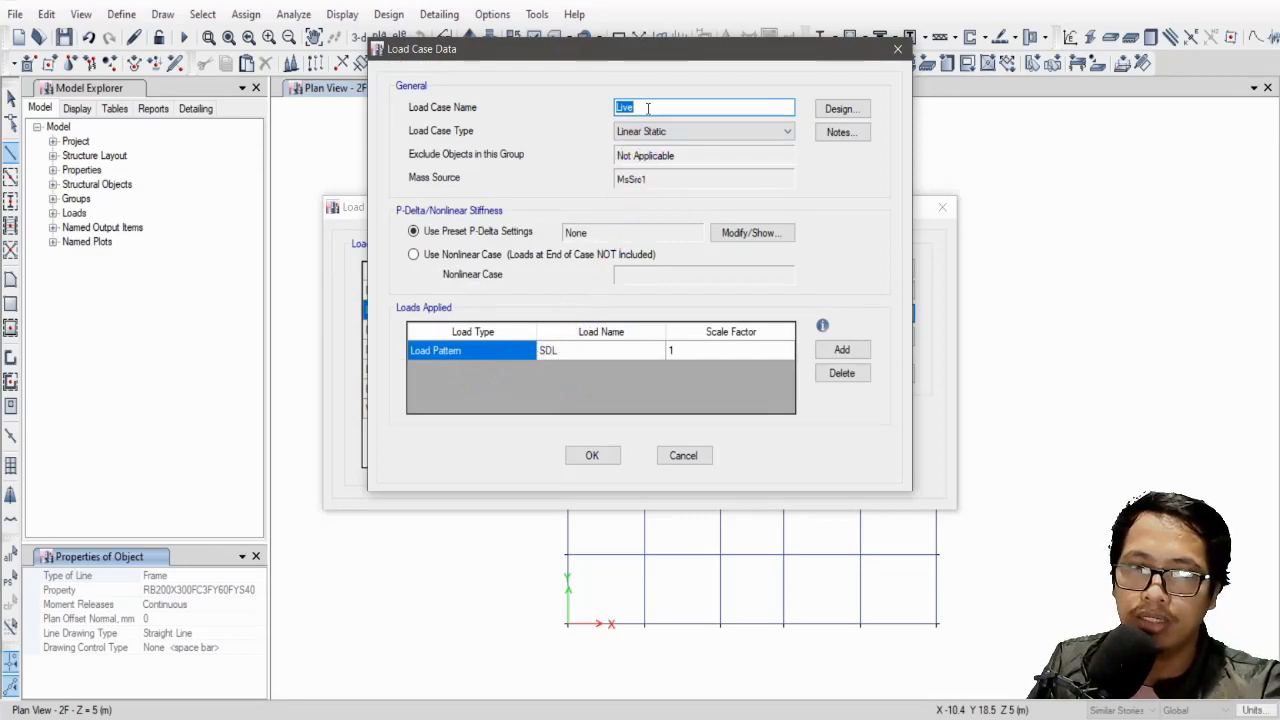
pyautogui.write('L')
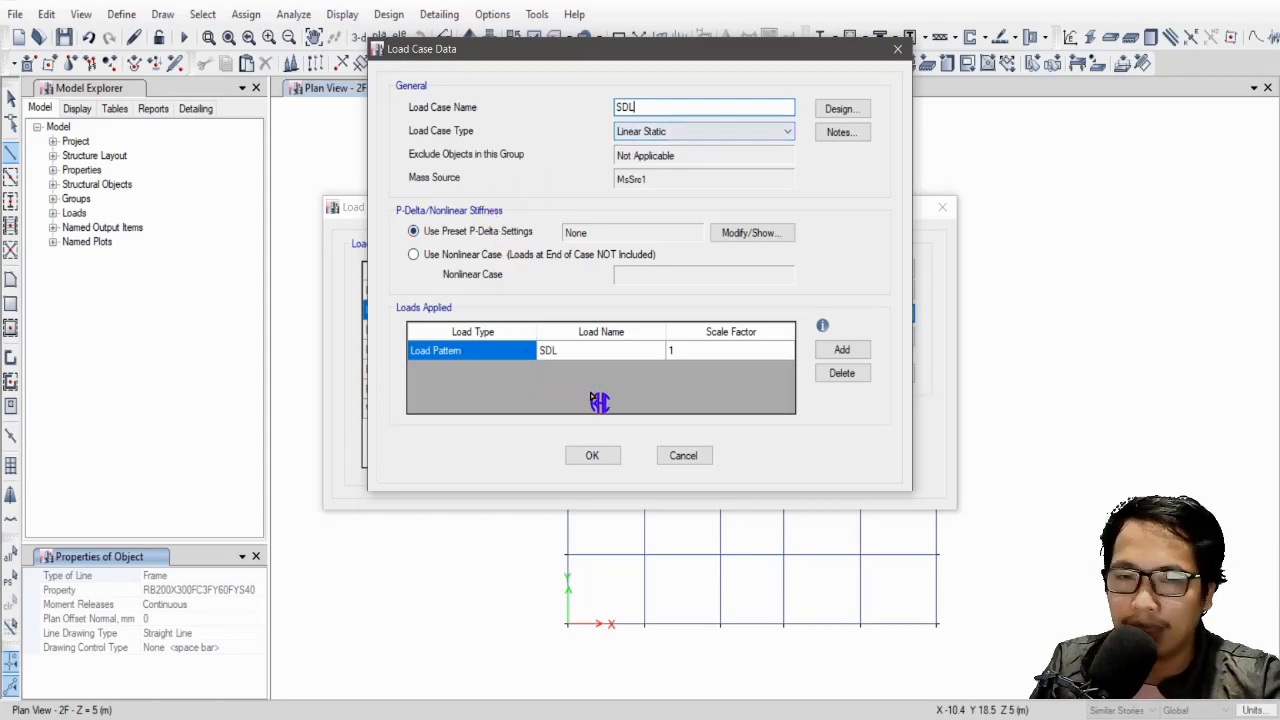
pyautogui.click(596, 456)
# Review the load pattern and scale factor applied in each of the LL, LLR, EQX, EQY and WL load cases.
pyautogui.click(426, 331)
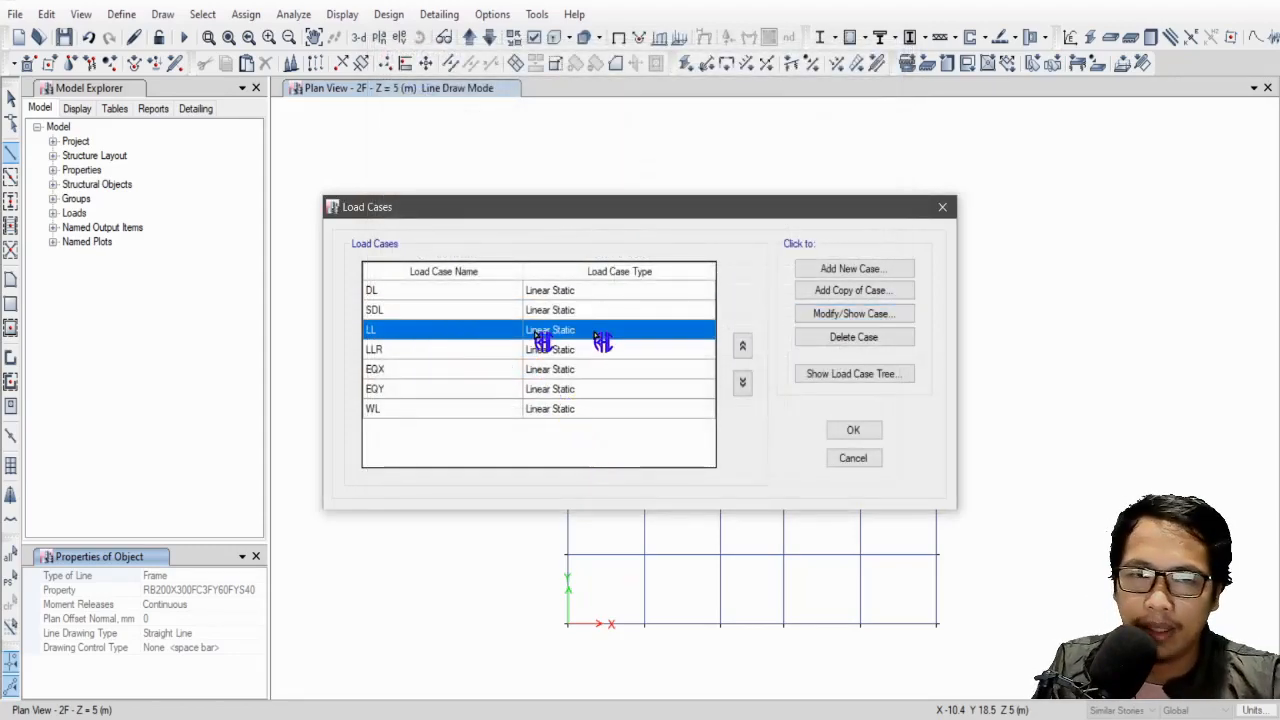
pyautogui.click(845, 316)
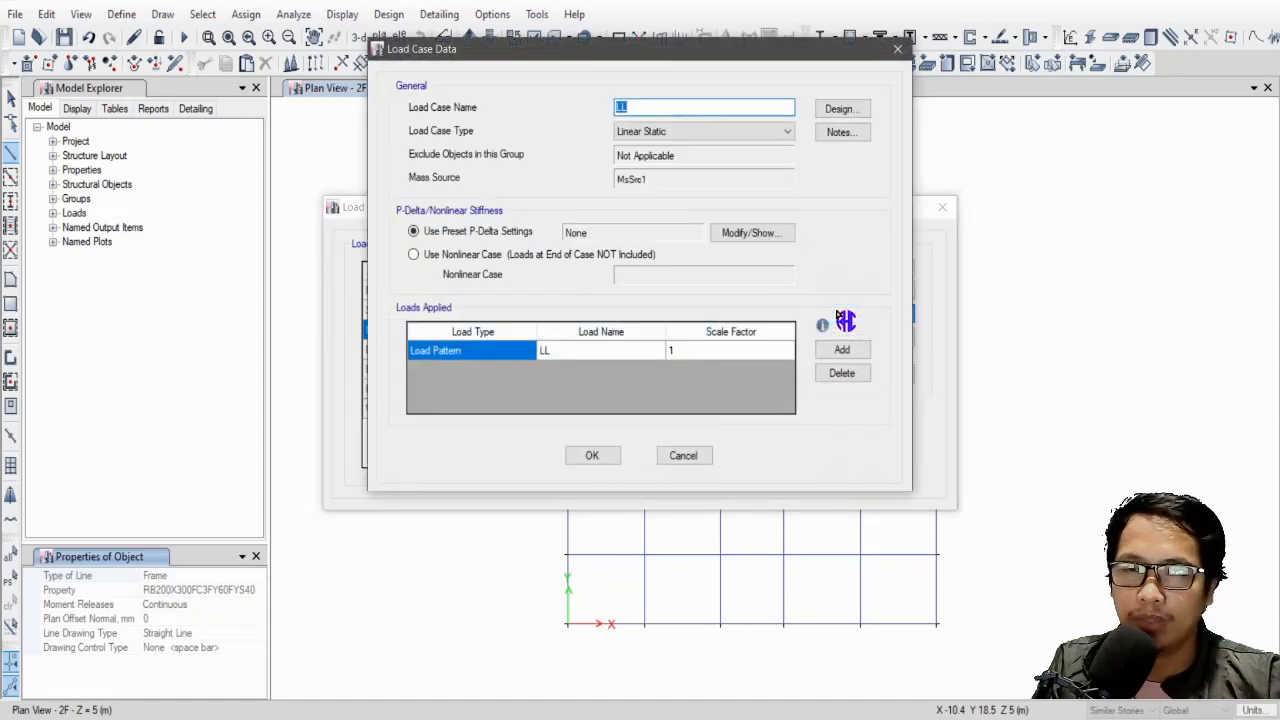
pyautogui.click(592, 456)
pyautogui.click(437, 350)
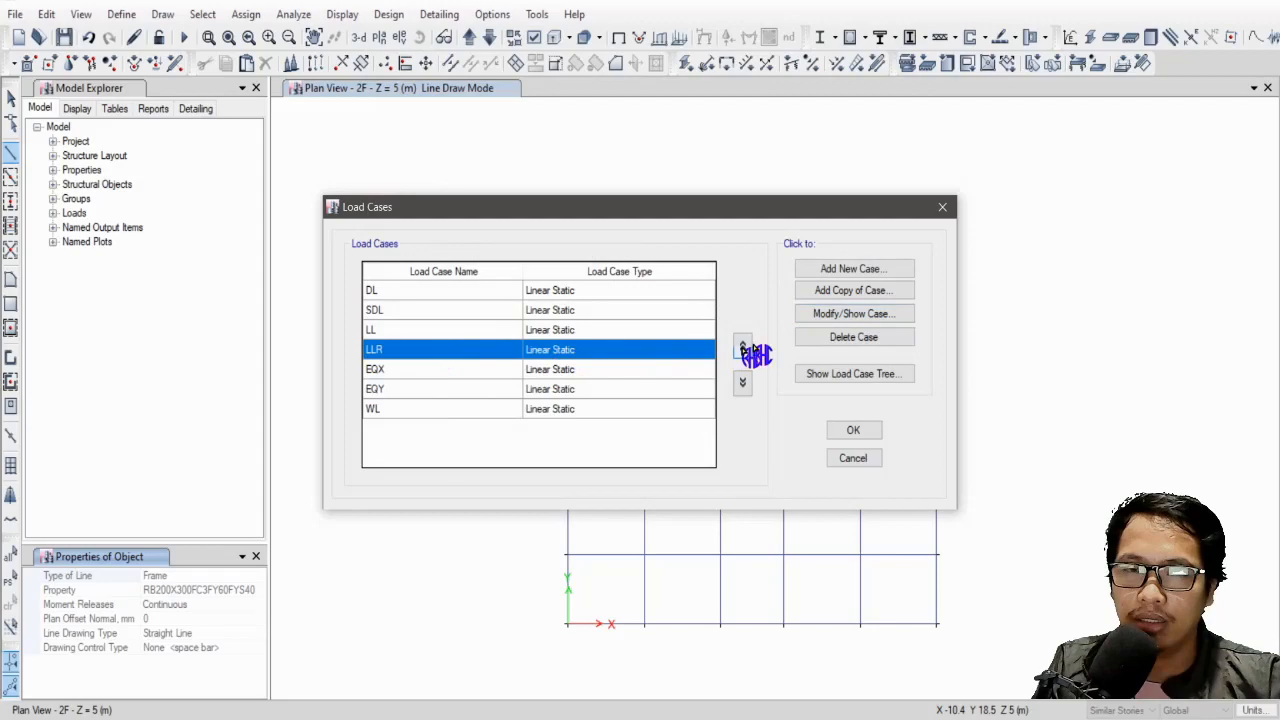
pyautogui.click(850, 316)
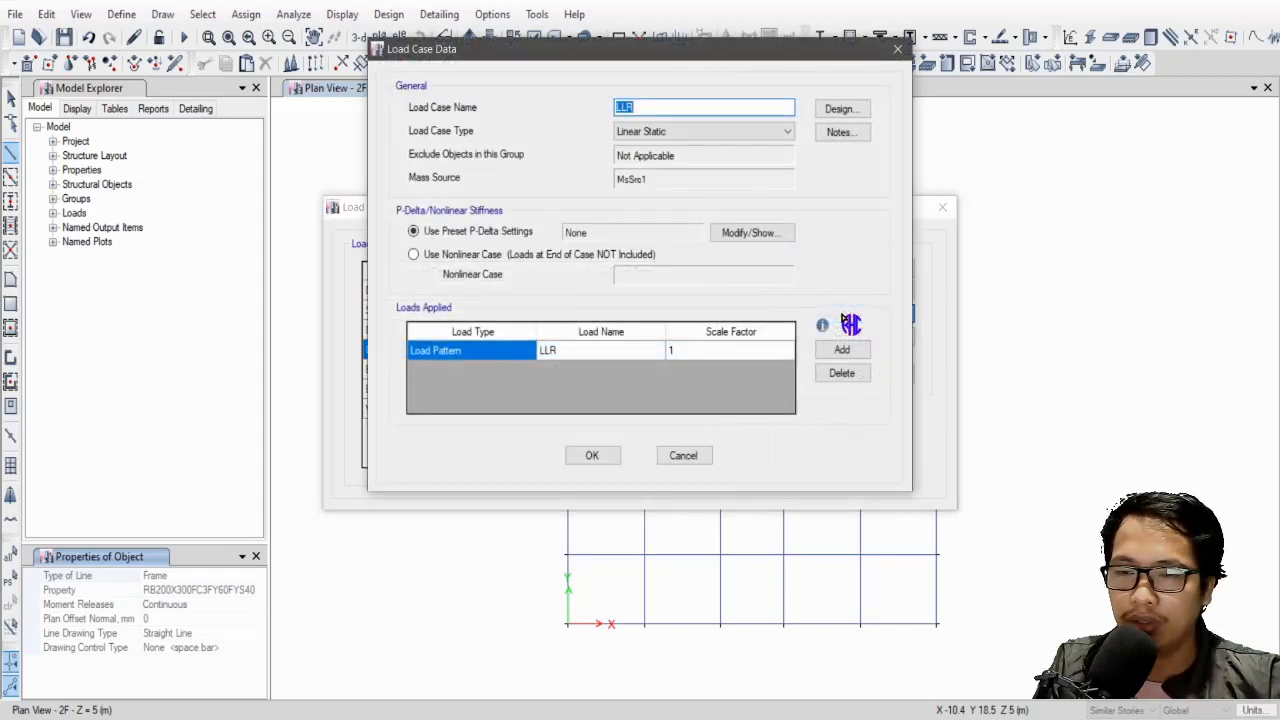
pyautogui.click(585, 455)
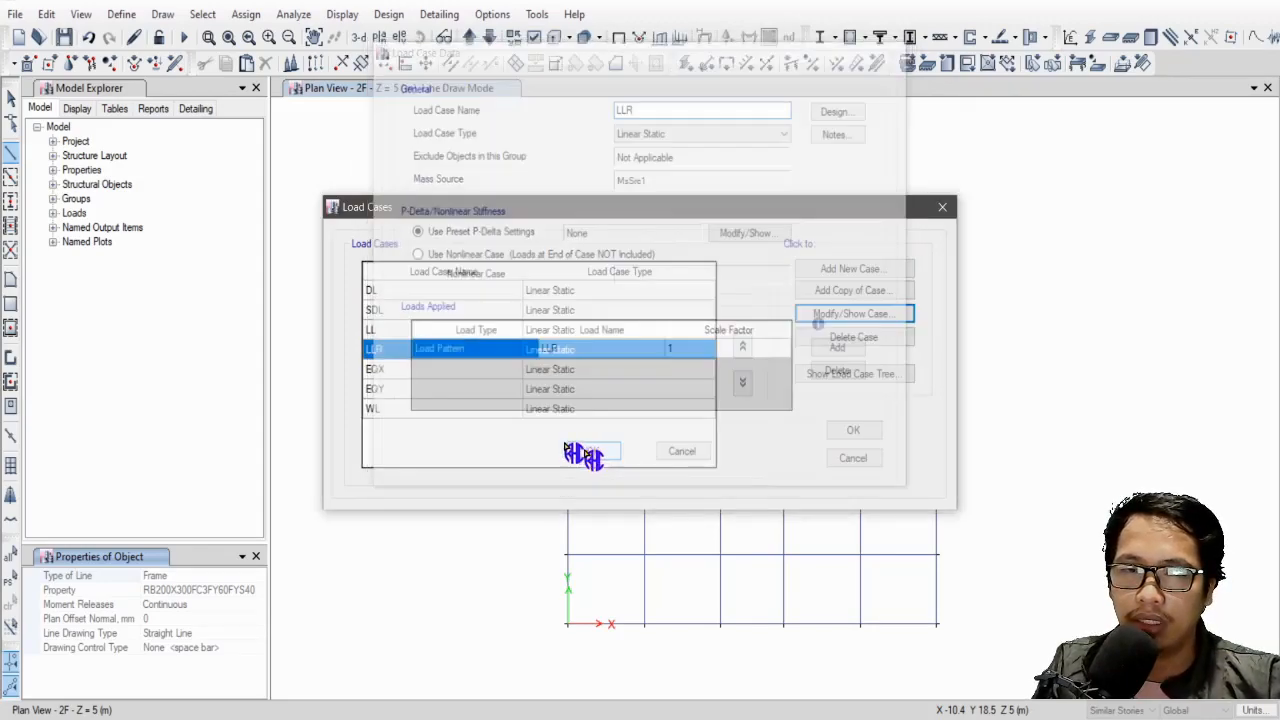
pyautogui.click(470, 370)
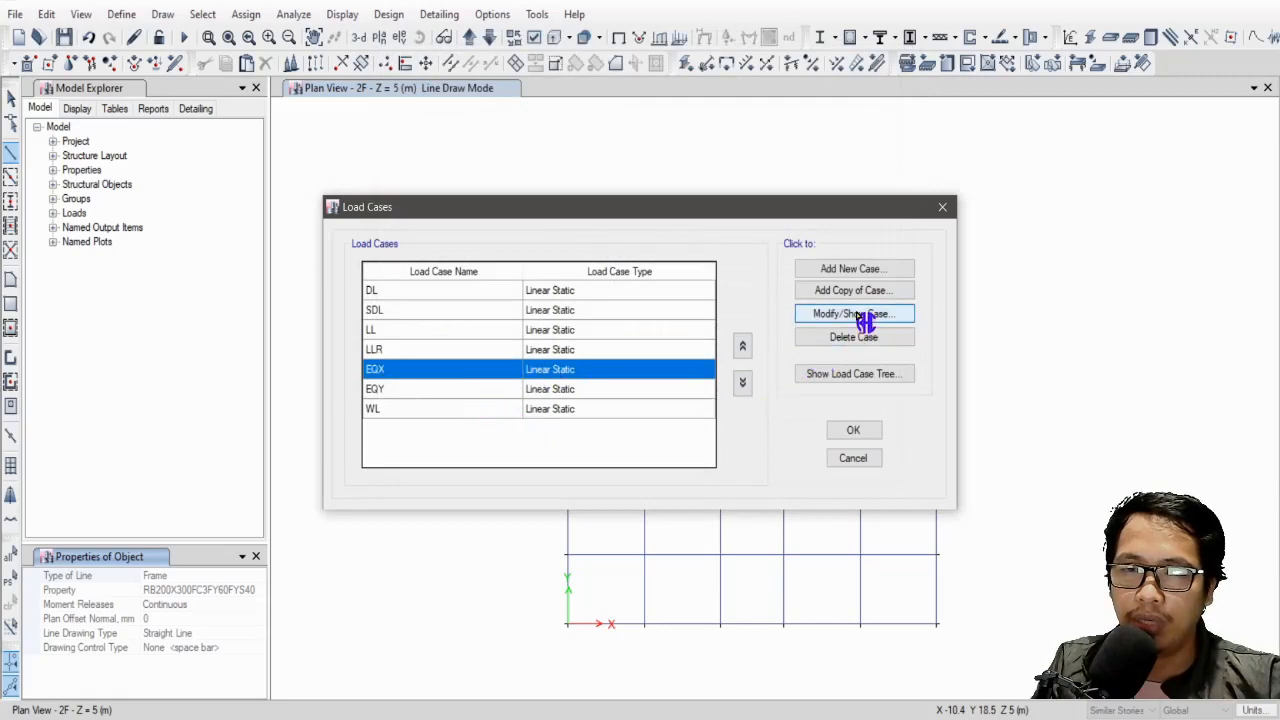
pyautogui.click(832, 315)
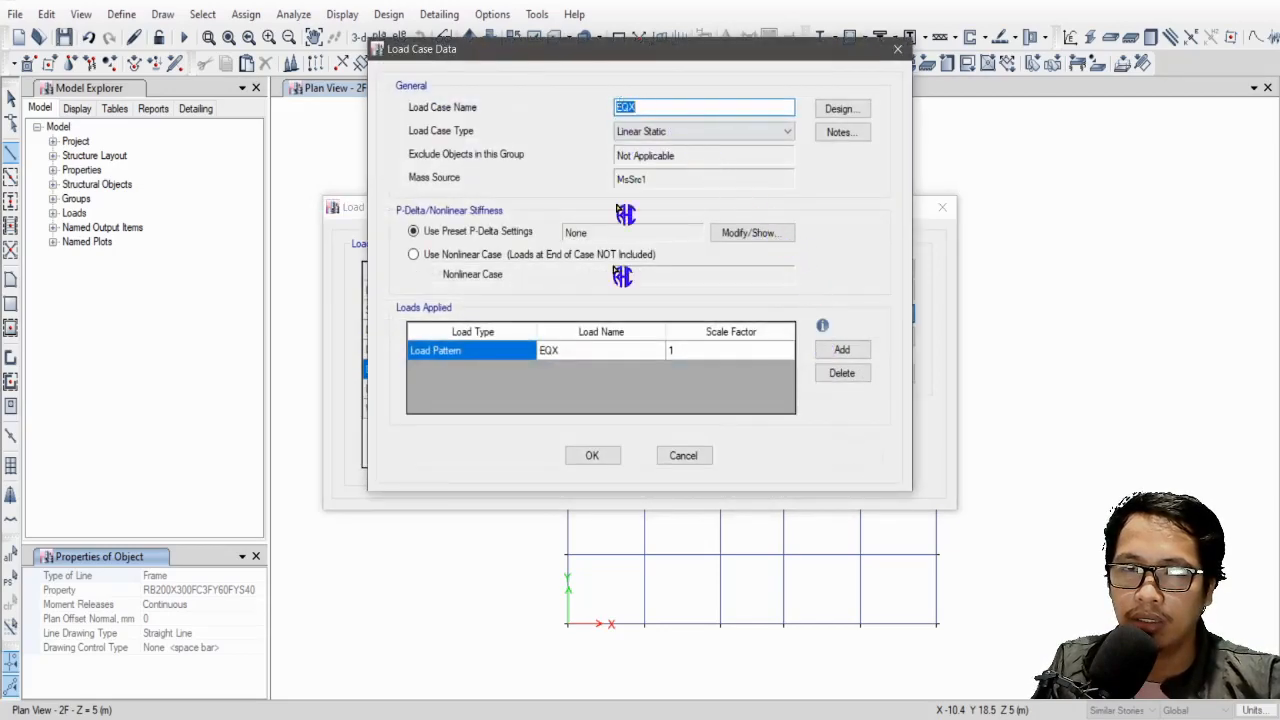
pyautogui.click(598, 456)
pyautogui.click(500, 390)
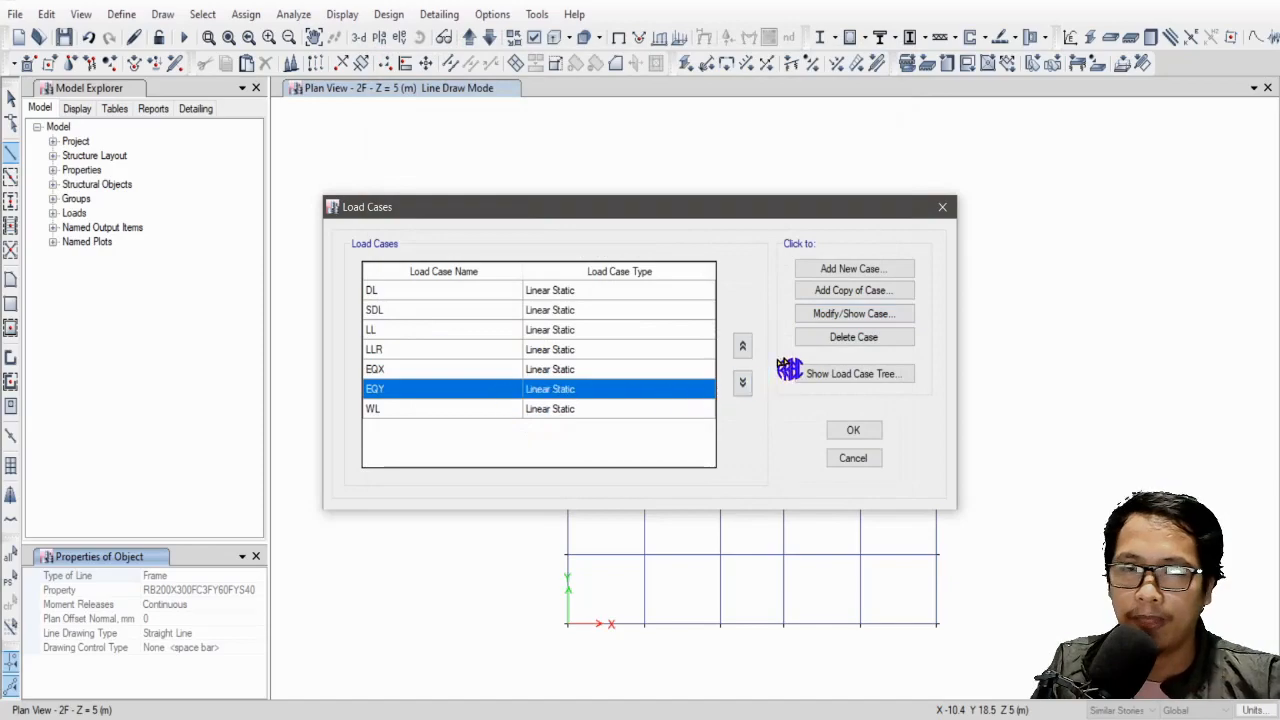
pyautogui.click(855, 315)
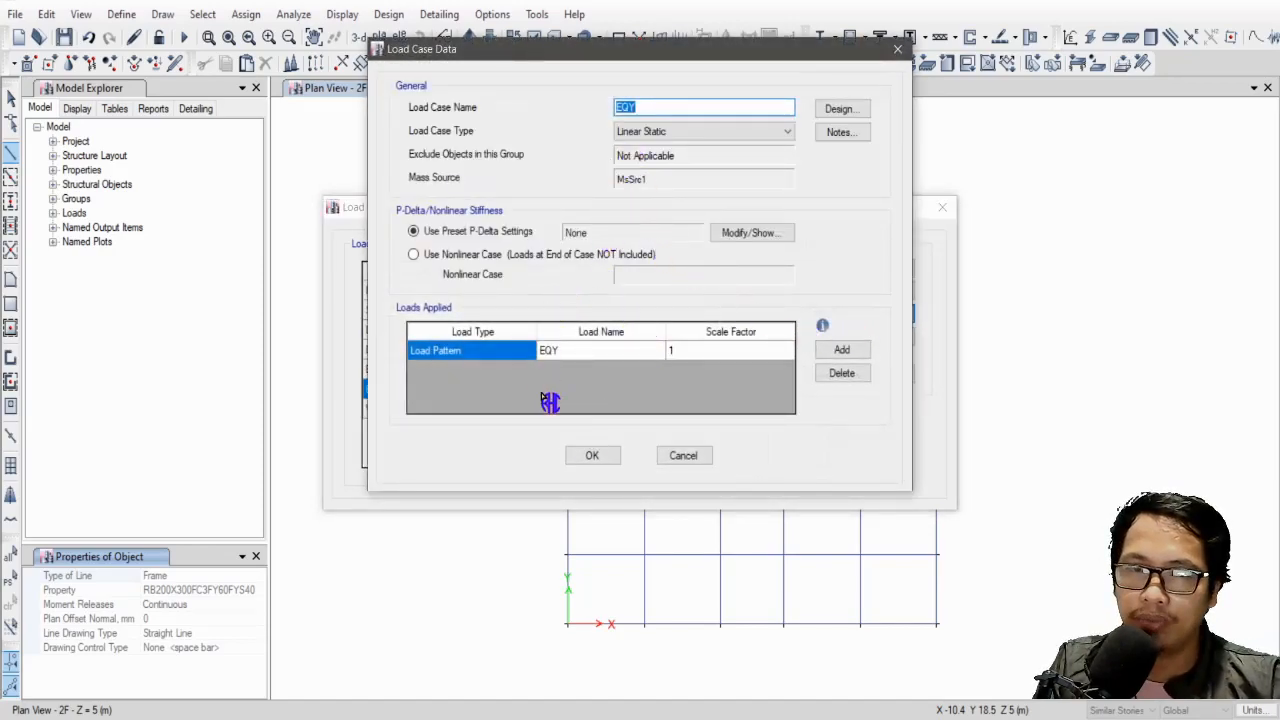
pyautogui.click(598, 459)
pyautogui.click(493, 410)
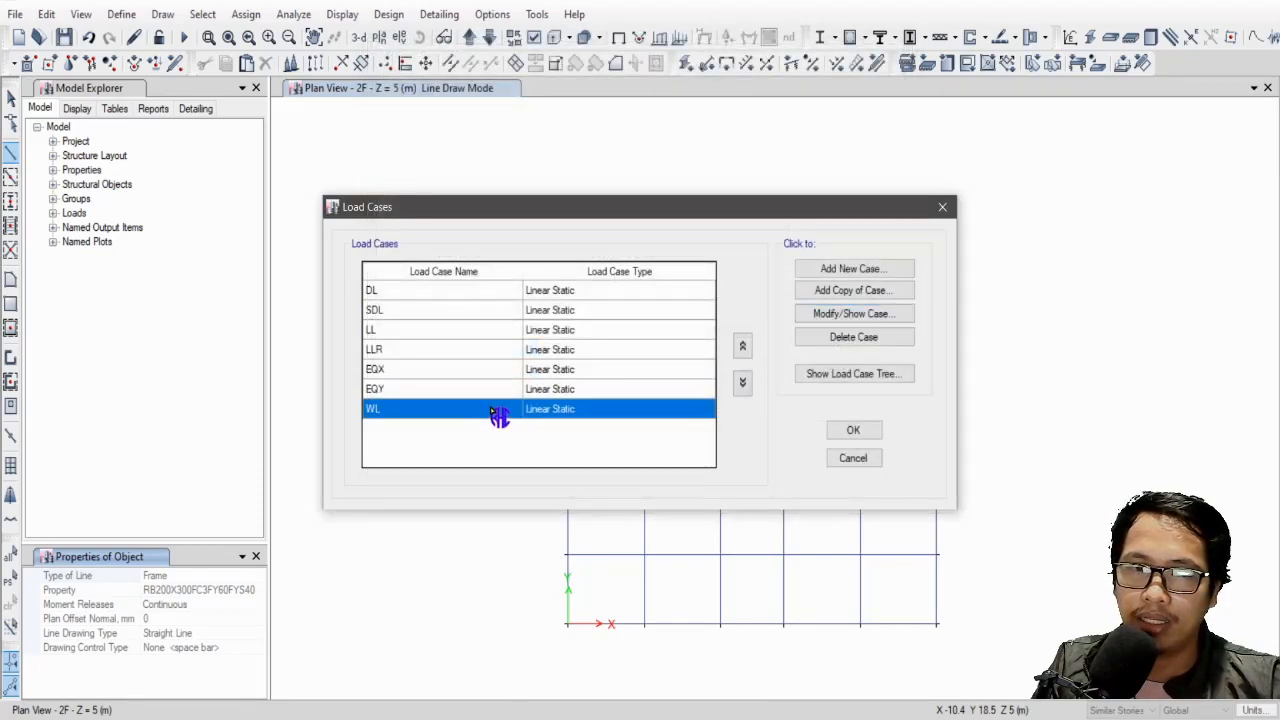
pyautogui.click(880, 318)
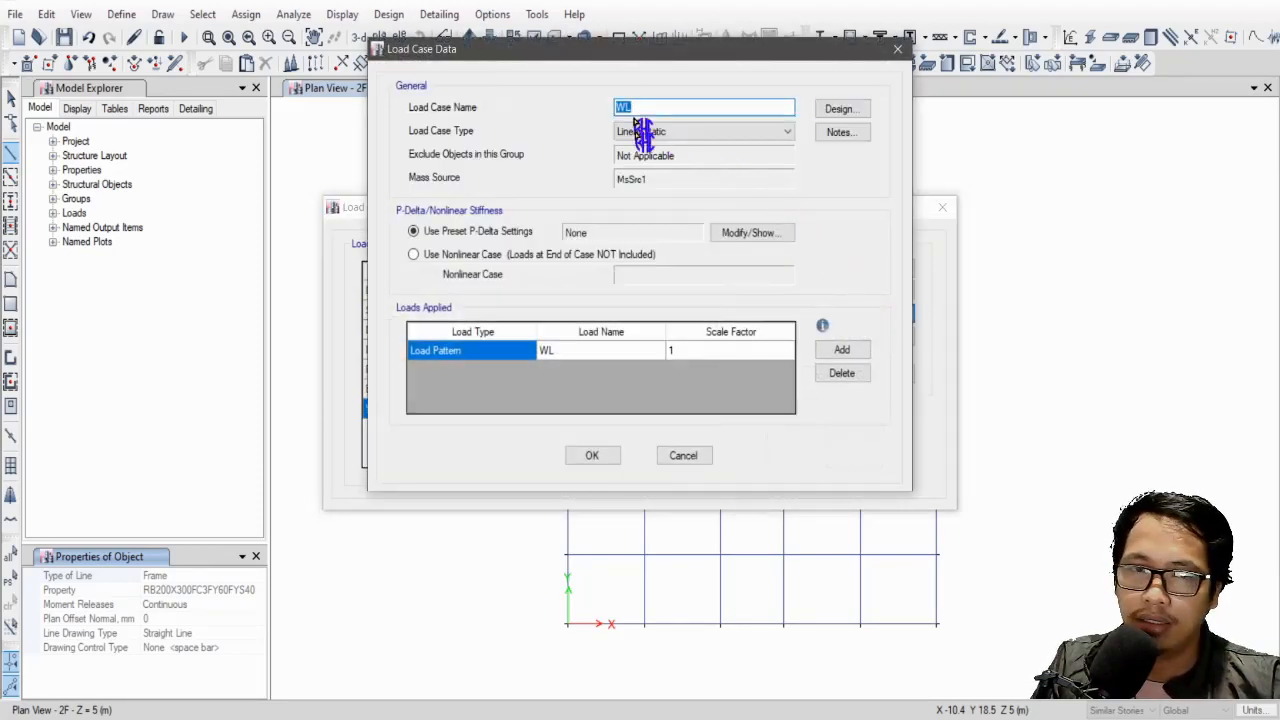
pyautogui.click(592, 456)
# Accept the load case definitions and show the model in the 3-D view.
pyautogui.click(853, 431)
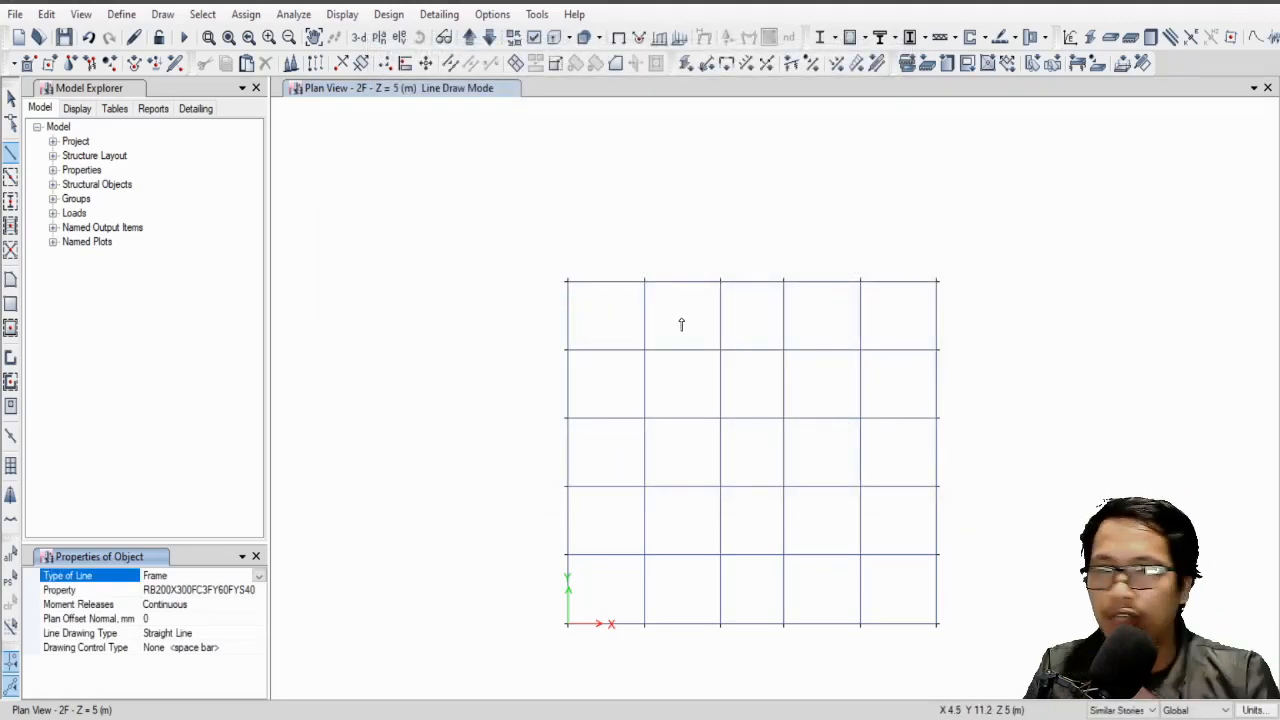
pyautogui.click(359, 38)
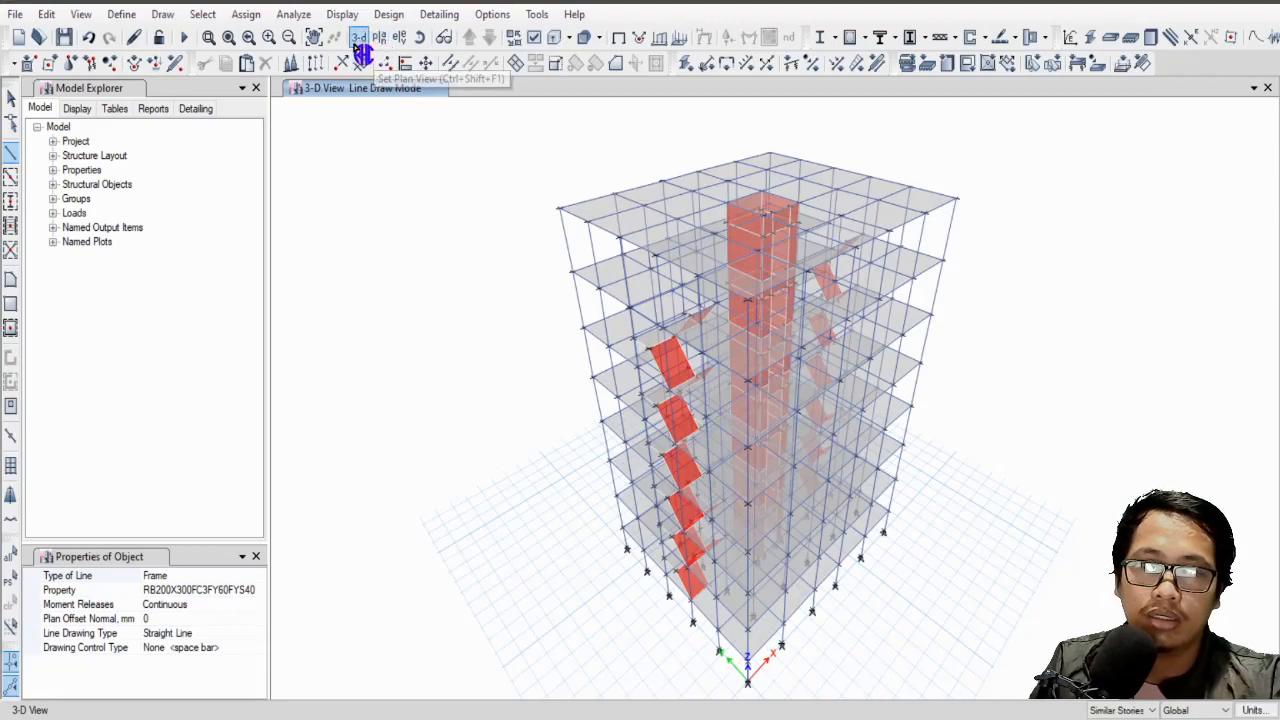
pyautogui.click(204, 15)
pyautogui.moveTo(251, 37)
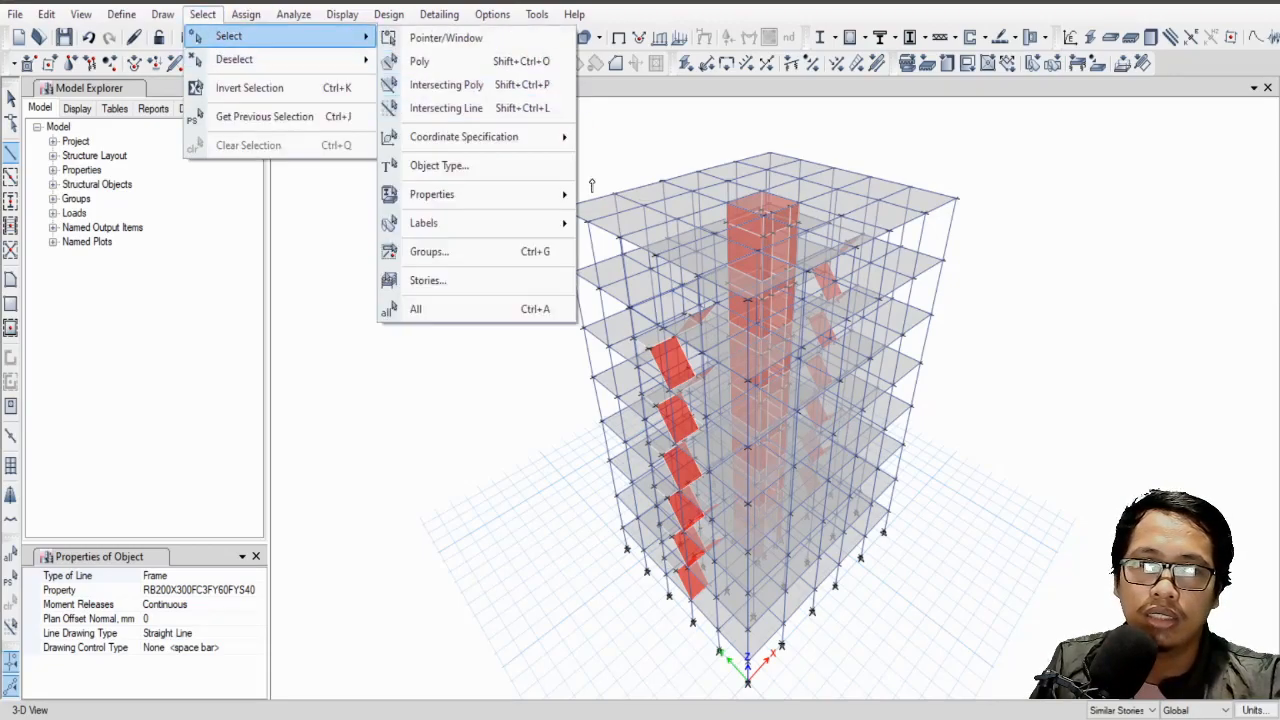
pyautogui.click(489, 170)
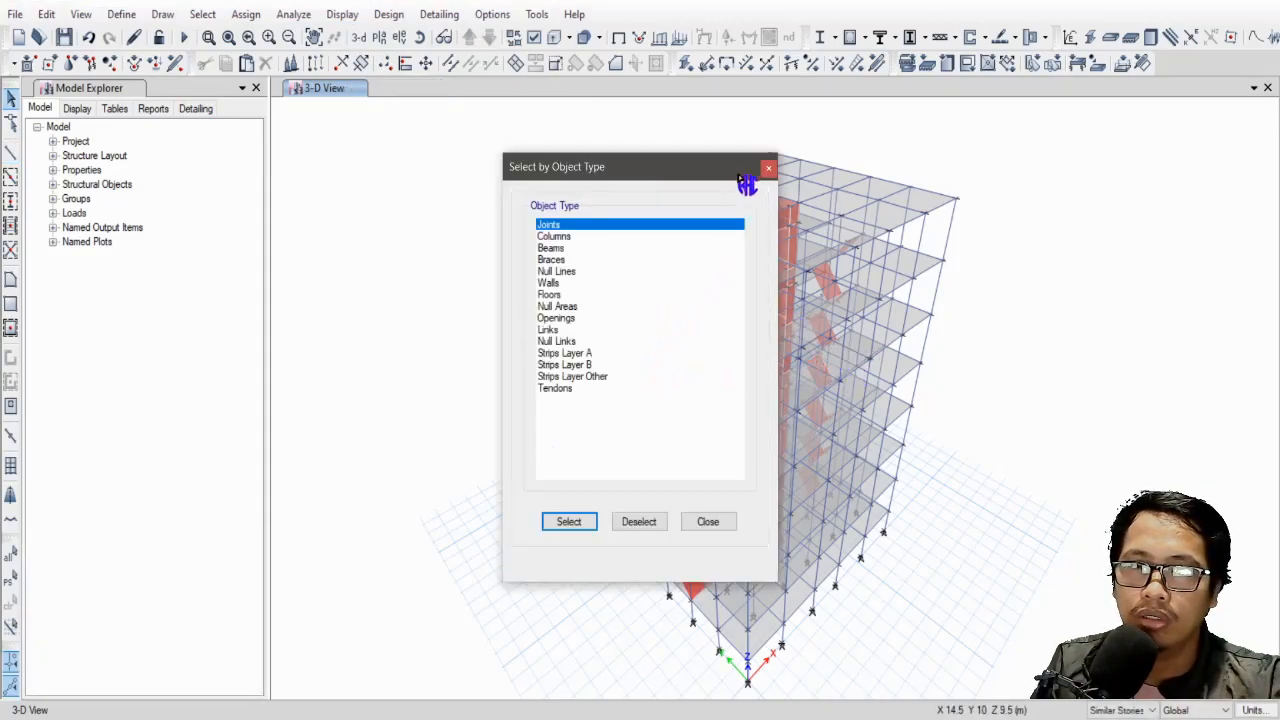
pyautogui.click(770, 170)
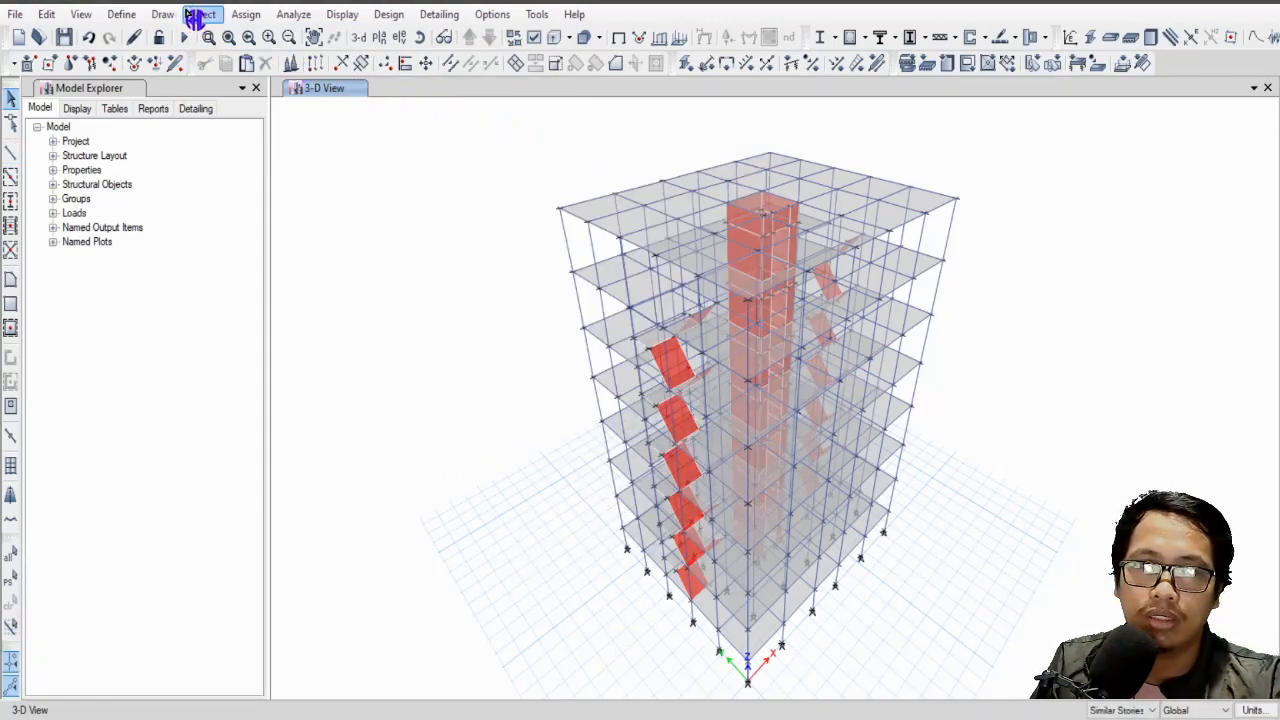
# Select all slabs in the model that have the slab section property RS125F3FYS40.
pyautogui.click(200, 14)
pyautogui.moveTo(357, 40)
pyautogui.moveTo(531, 198)
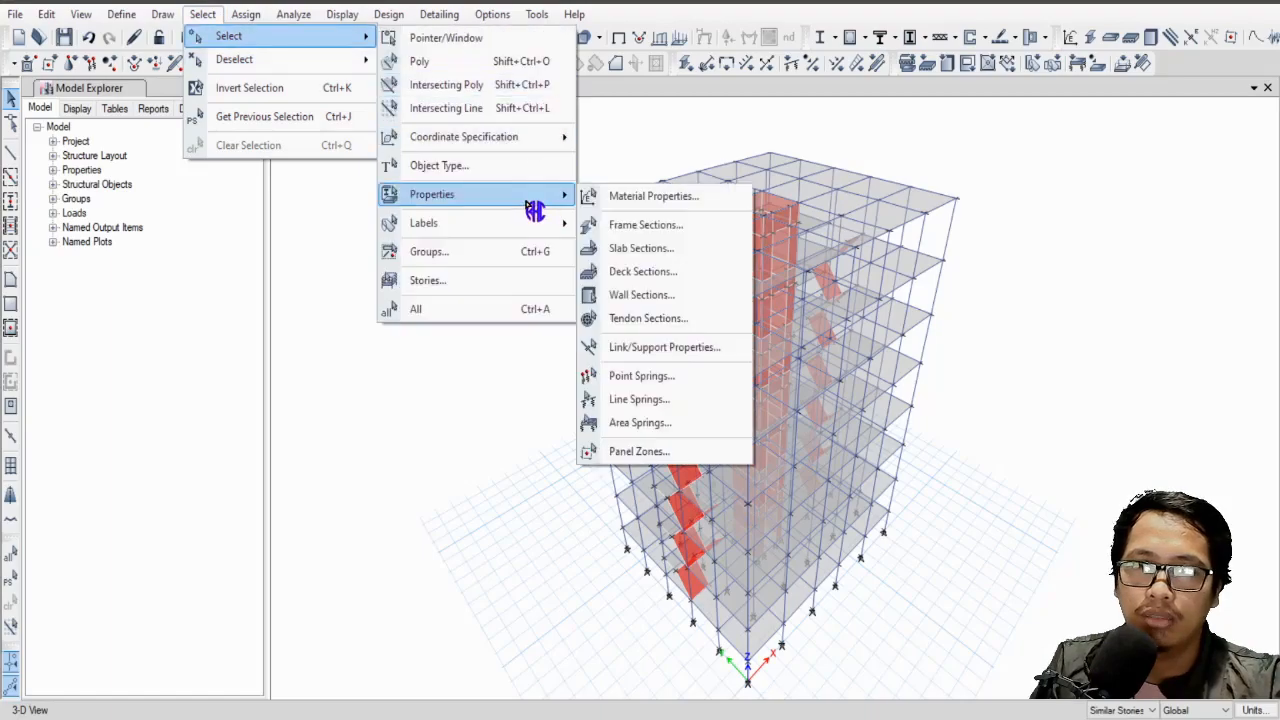
pyautogui.click(677, 249)
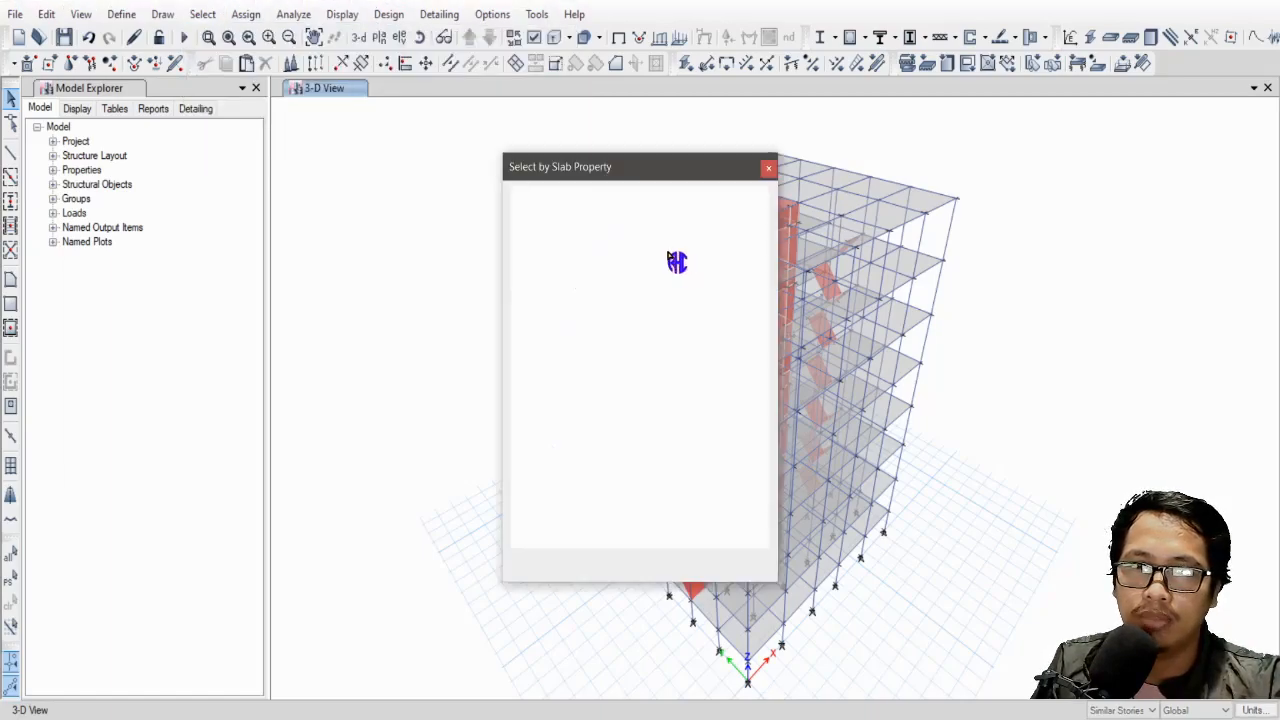
pyautogui.click(585, 237)
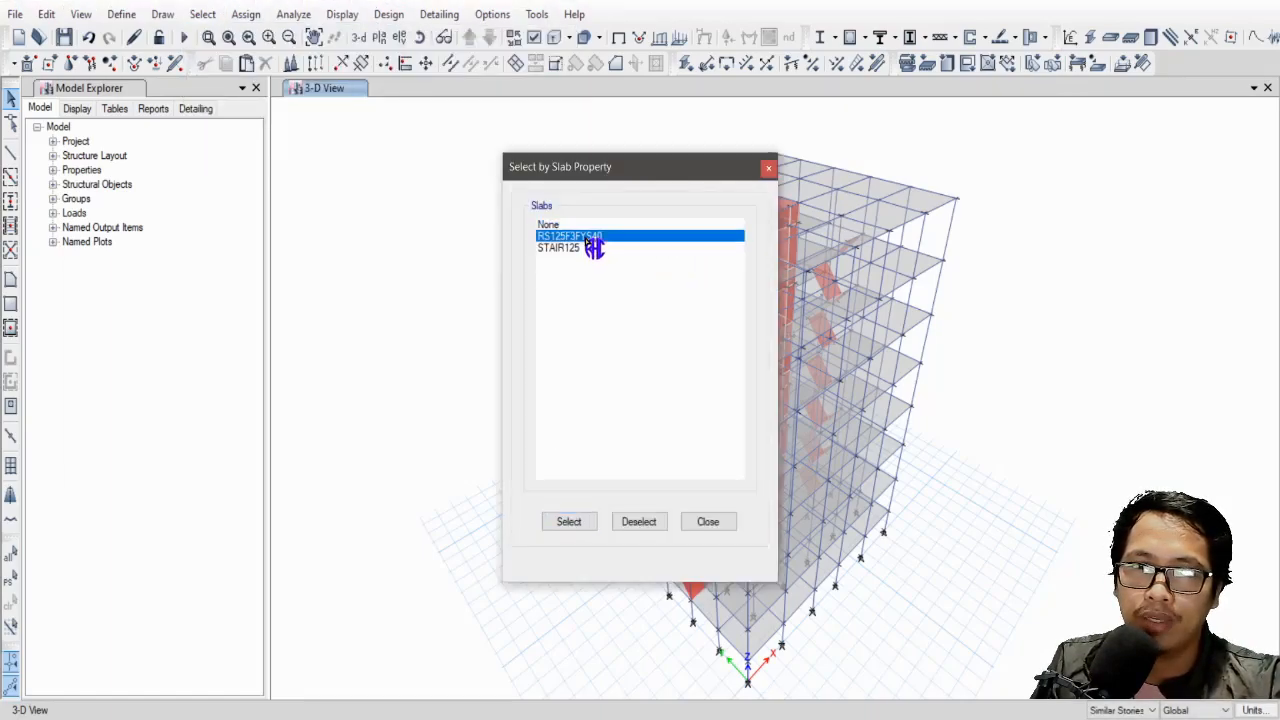
pyautogui.click(572, 522)
pyautogui.click(716, 522)
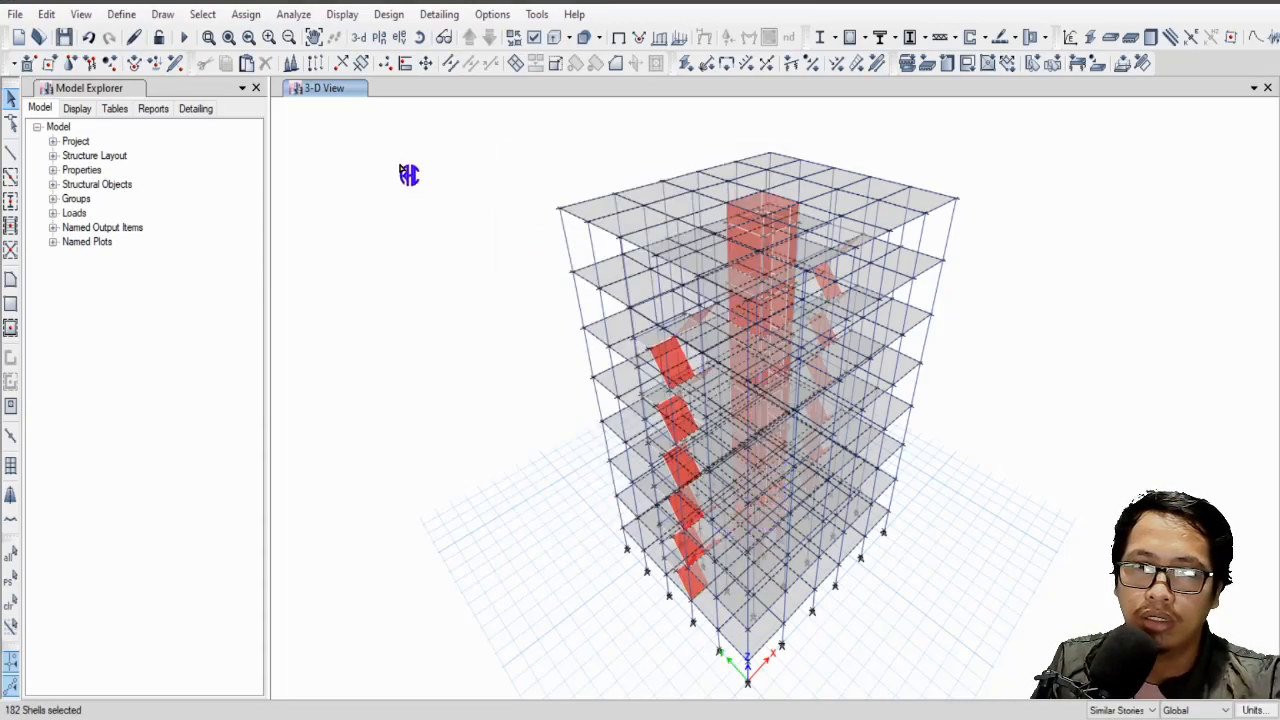
# Check the rigidity setting of diaphragm D1 in the diaphragm definitions.
pyautogui.click(245, 14)
pyautogui.press('Escape')
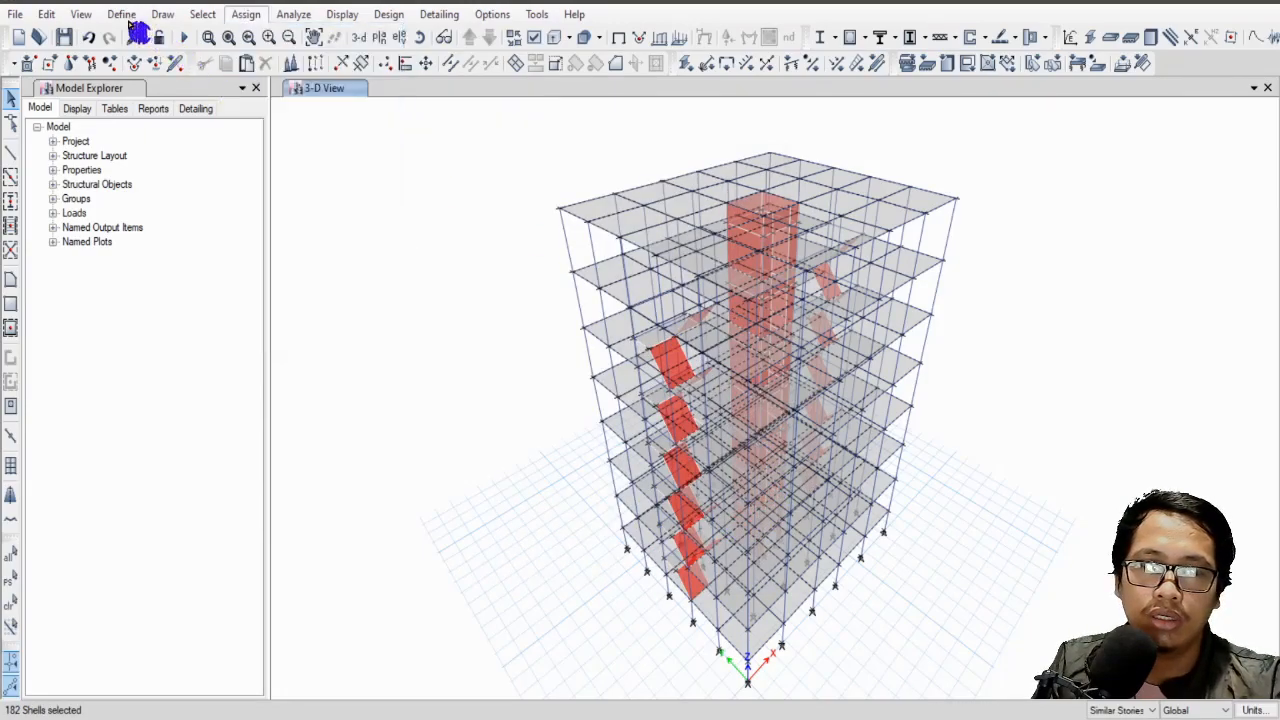
pyautogui.click(118, 22)
pyautogui.click(124, 16)
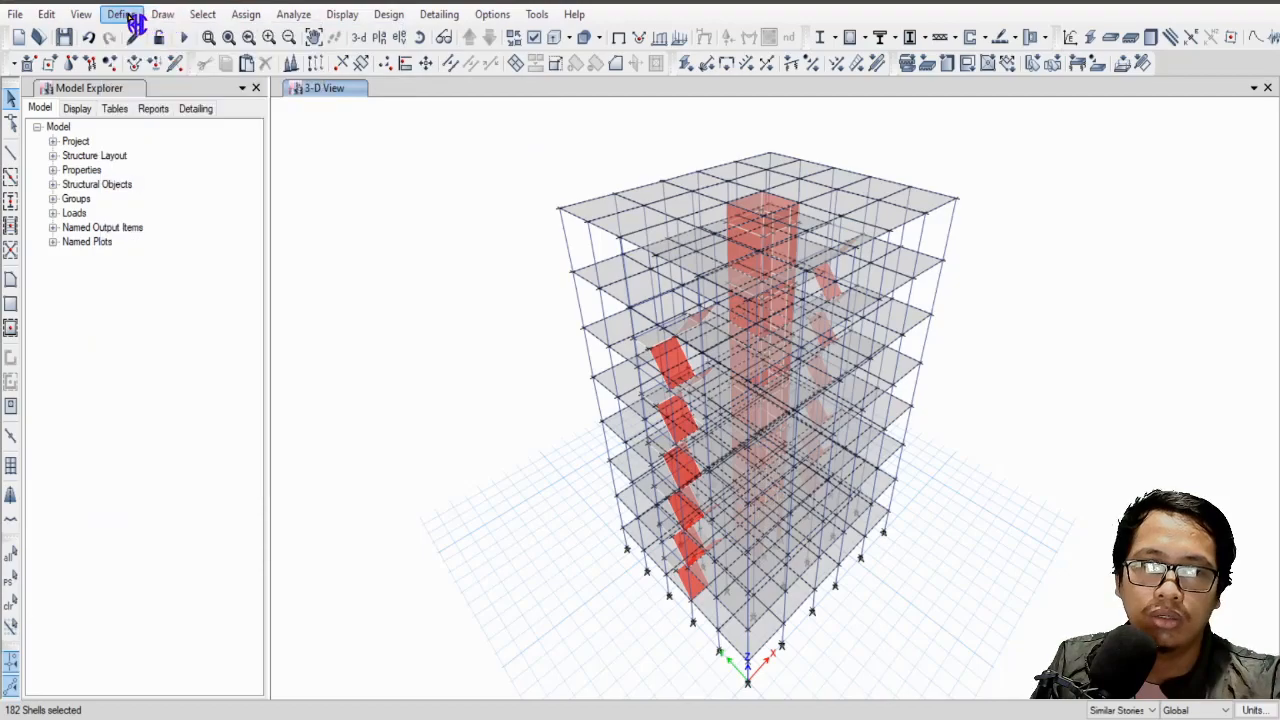
pyautogui.click(132, 18)
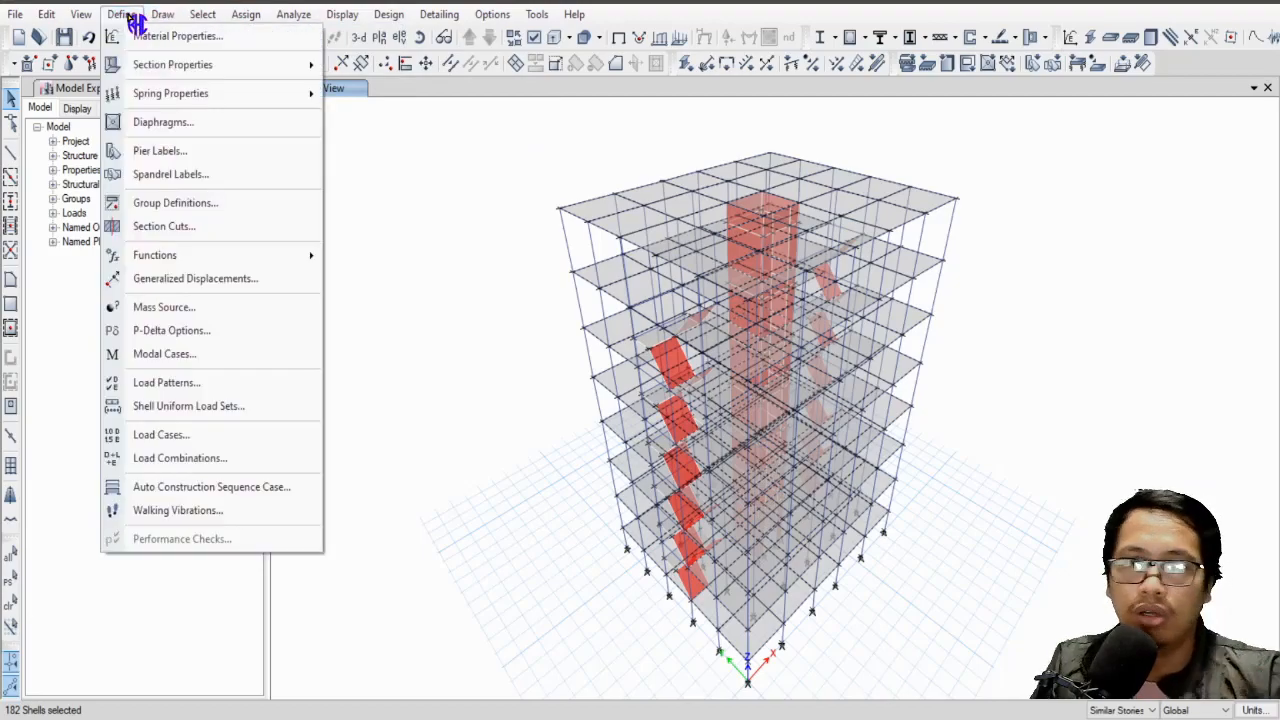
pyautogui.click(247, 124)
pyautogui.click(722, 332)
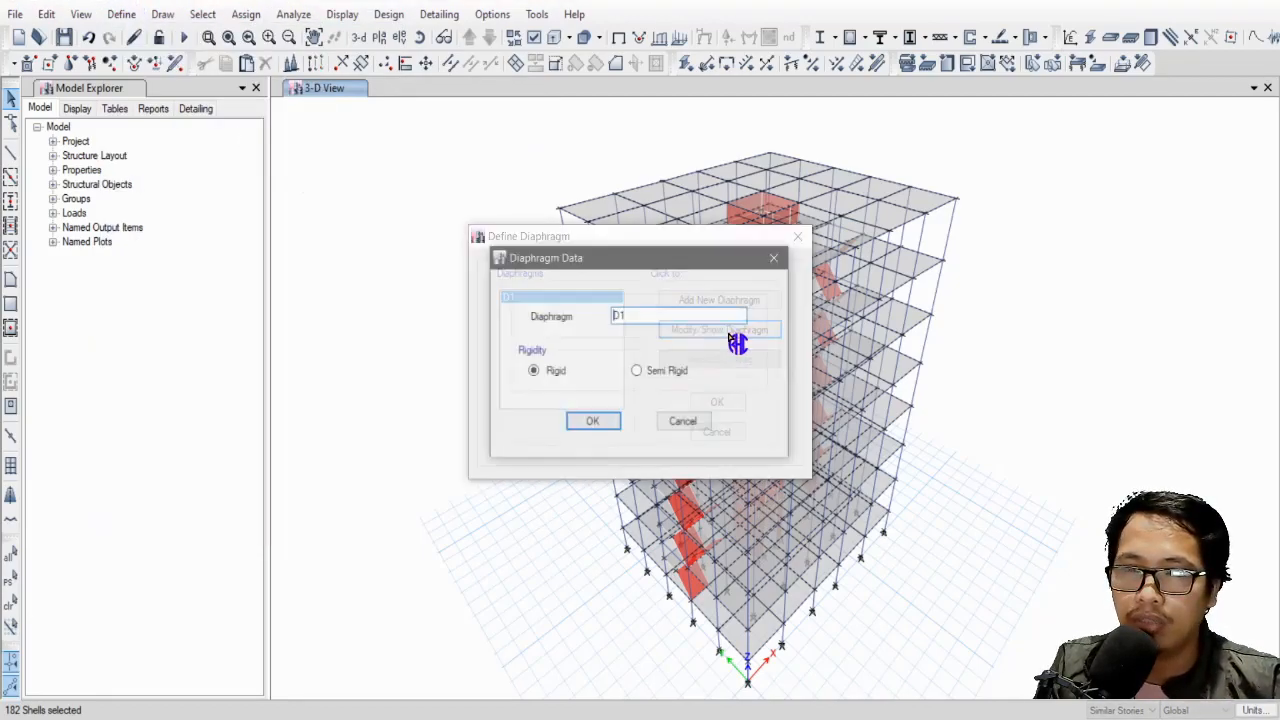
pyautogui.click(593, 422)
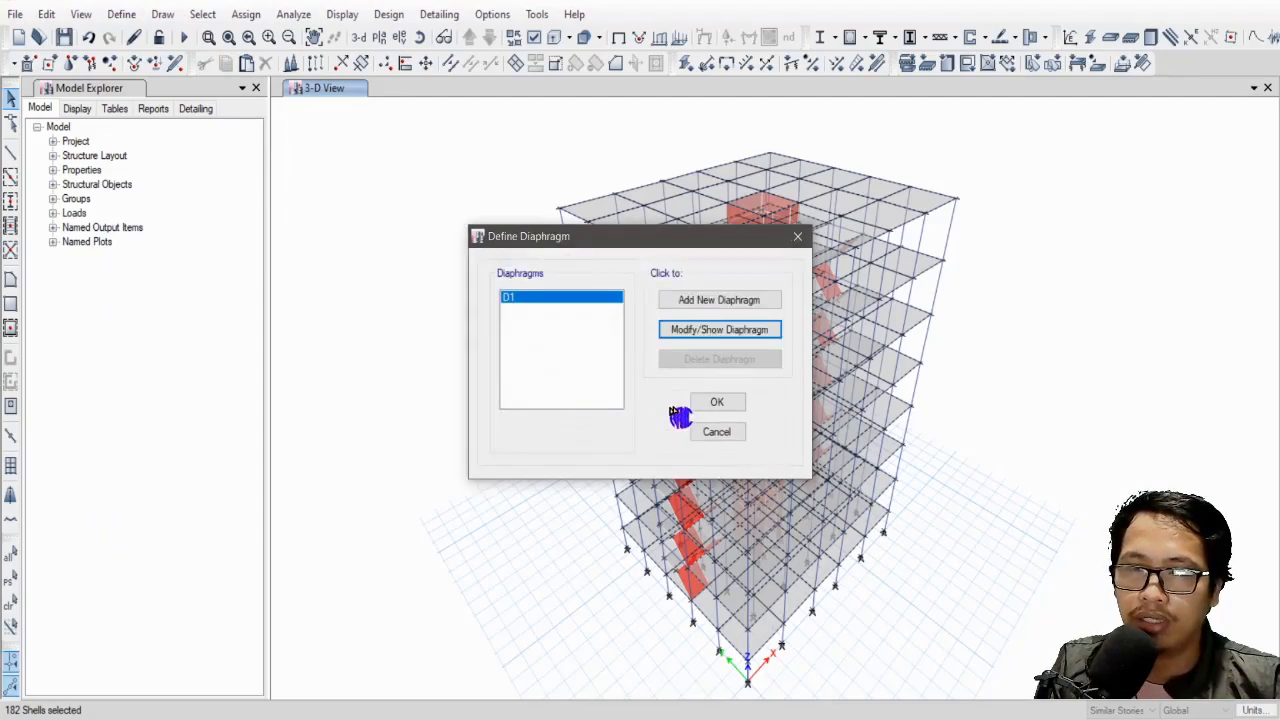
pyautogui.click(716, 404)
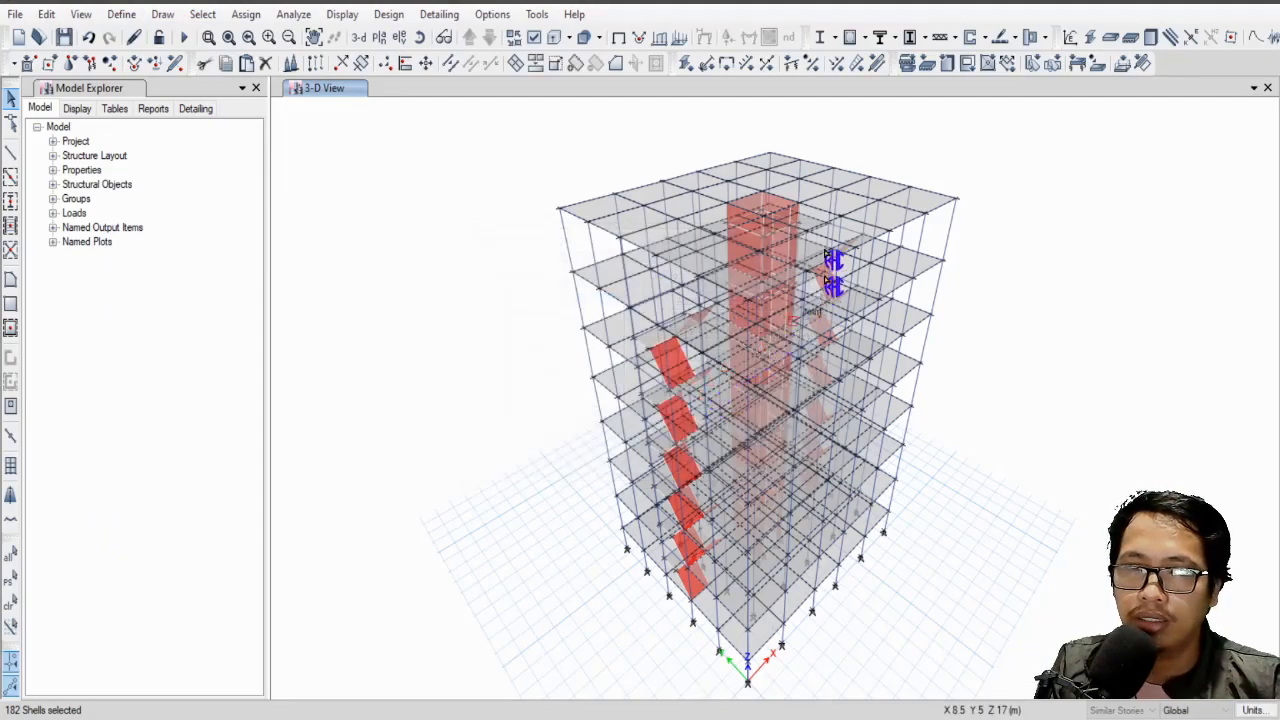
# Assign diaphragm D1 to the selected slabs and inspect the diaphragms on every story.
pyautogui.click(246, 14)
pyautogui.moveTo(318, 88)
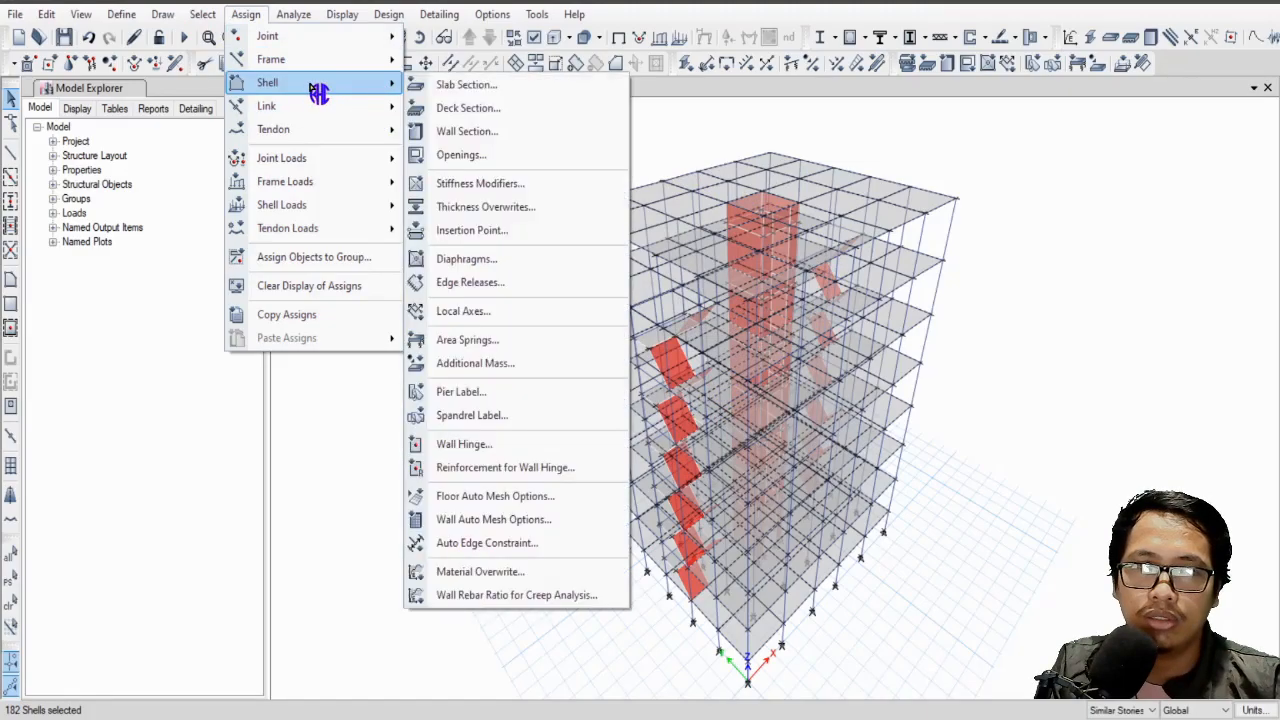
pyautogui.click(505, 260)
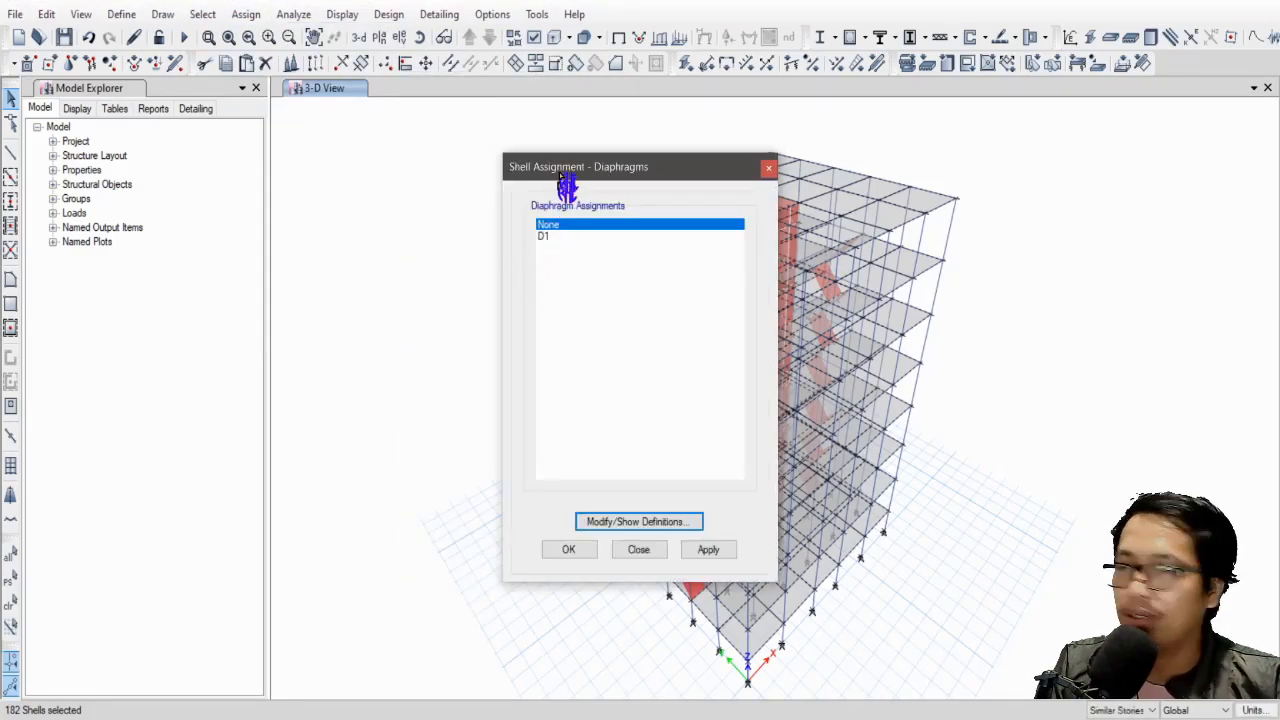
pyautogui.moveTo(625, 172); pyautogui.dragTo(455, 179)
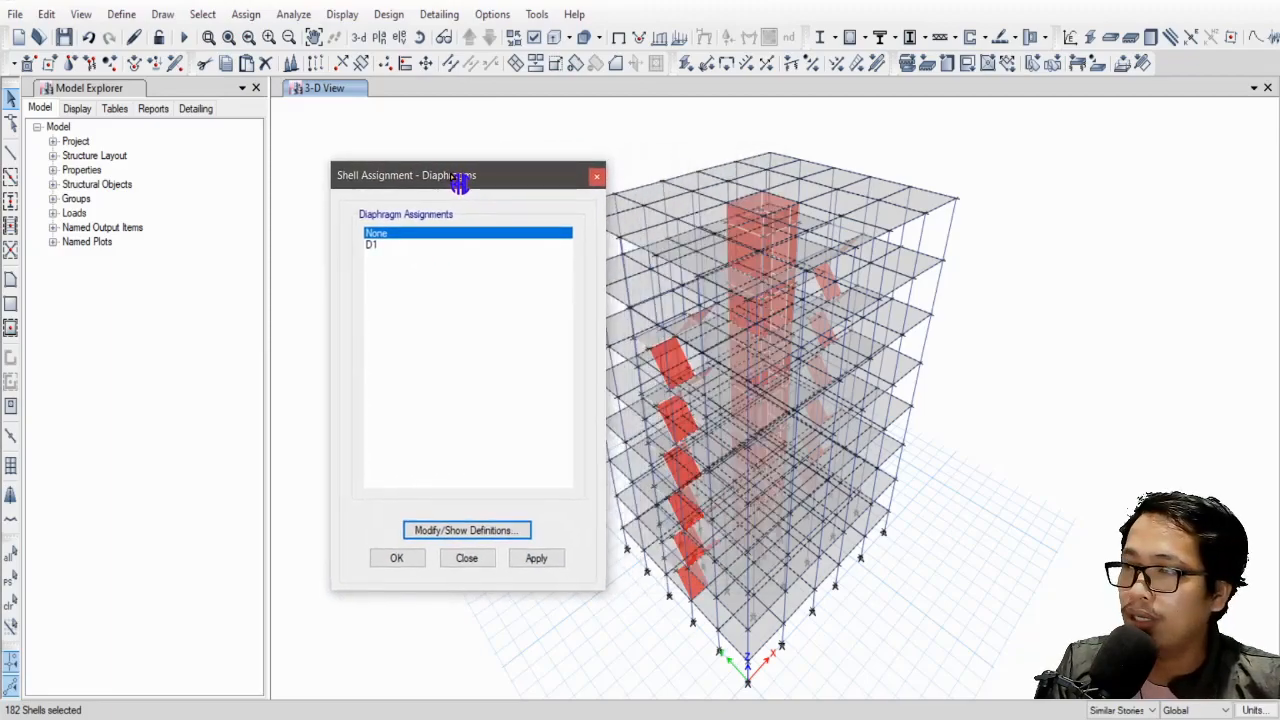
pyautogui.click(377, 246)
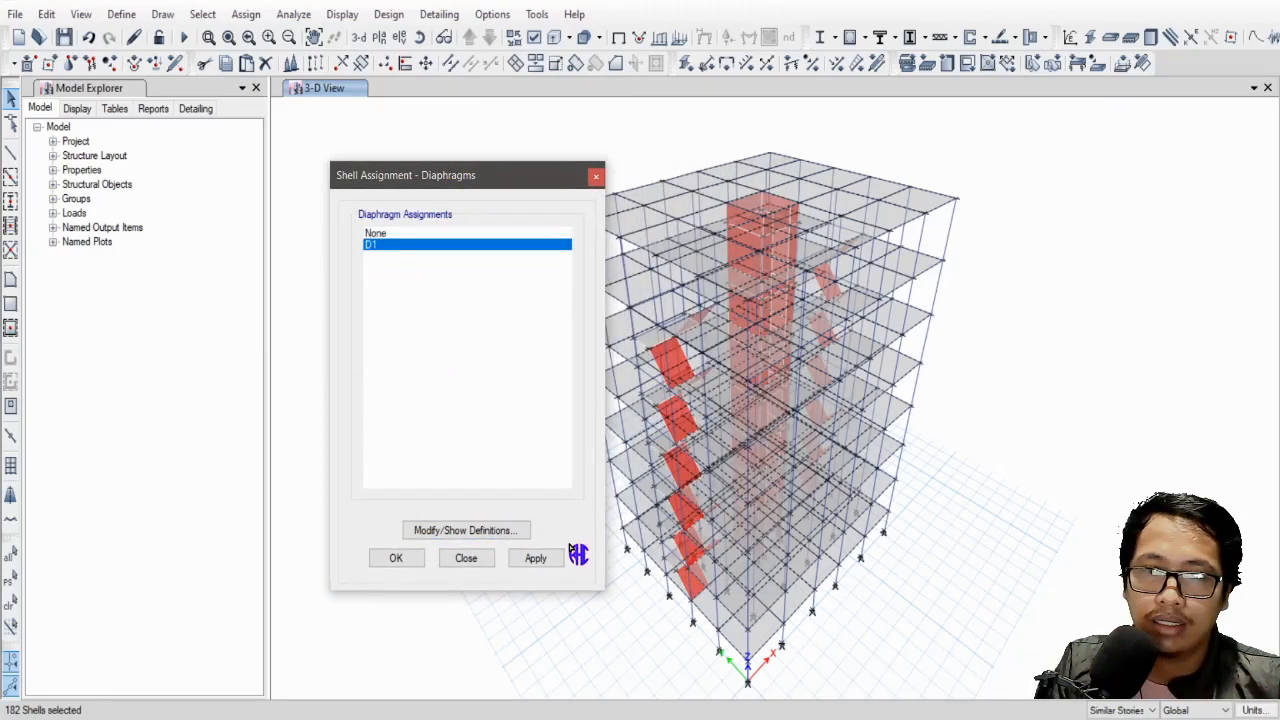
pyautogui.click(542, 562)
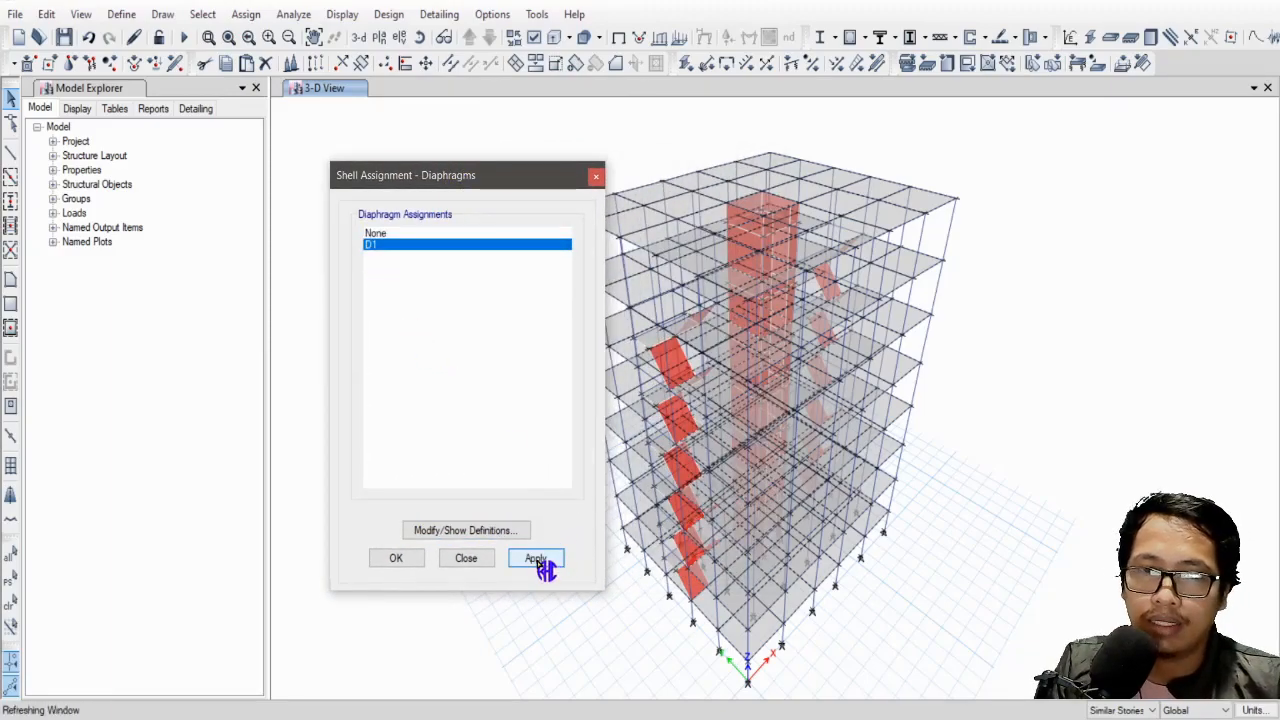
pyautogui.click(396, 558)
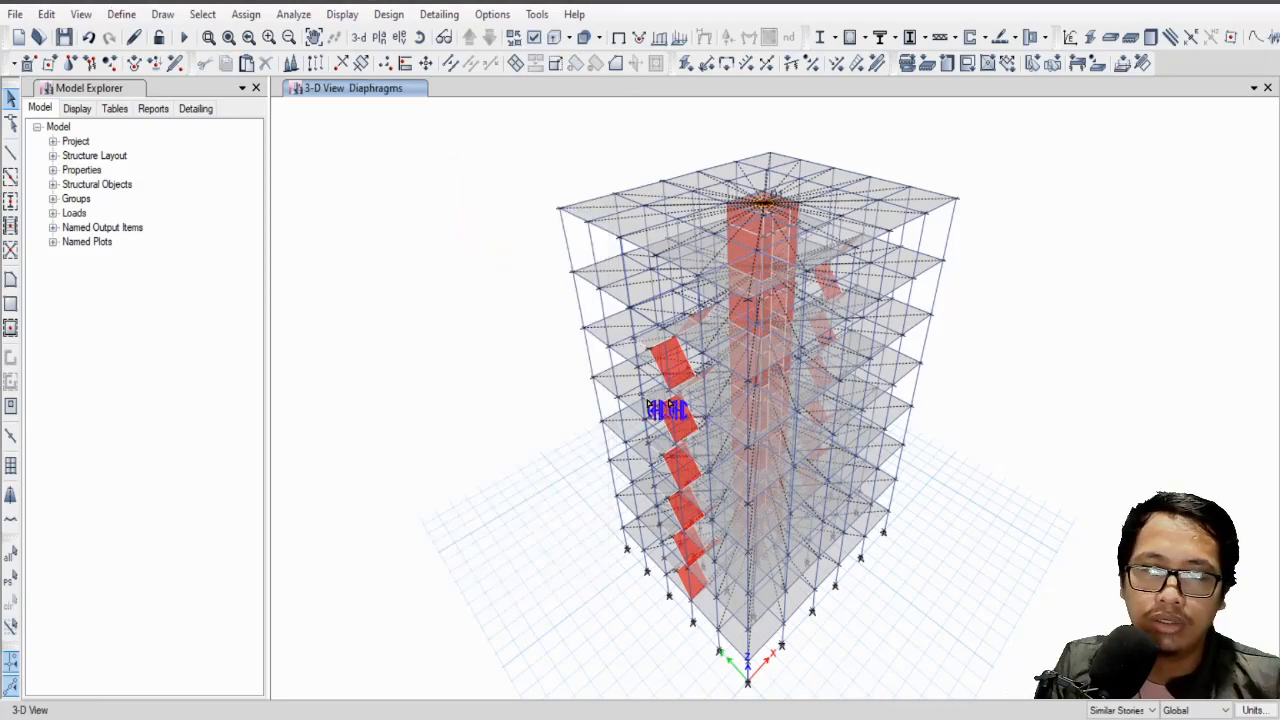
pyautogui.keyDown('shift'); pyautogui.moveTo(800, 620); pyautogui.dragTo(815, 605, button='middle'); pyautogui.keyUp('shift')
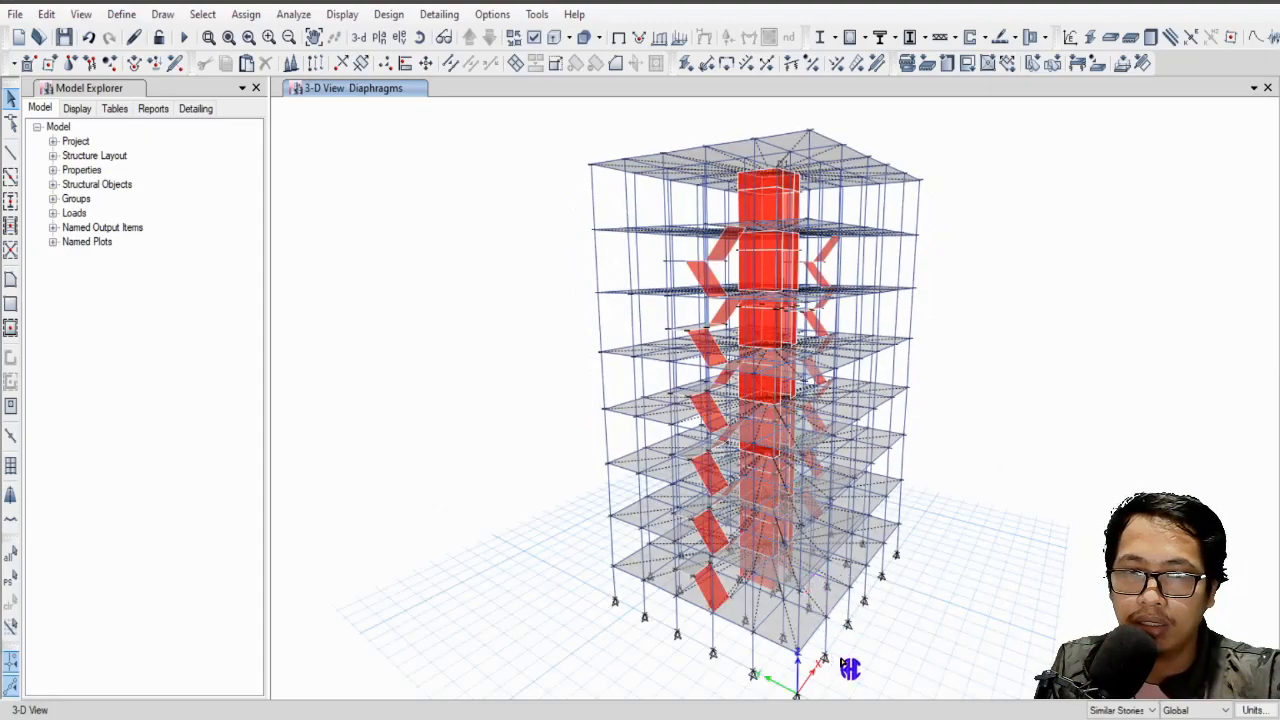
pyautogui.moveTo(849, 669)
pyautogui.keyDown('shift'); pyautogui.mouseDown(button='middle')
pyautogui.moveTo(872, 641)
pyautogui.moveTo(834, 649)
pyautogui.mouseUp(button='middle'); pyautogui.keyUp('shift')
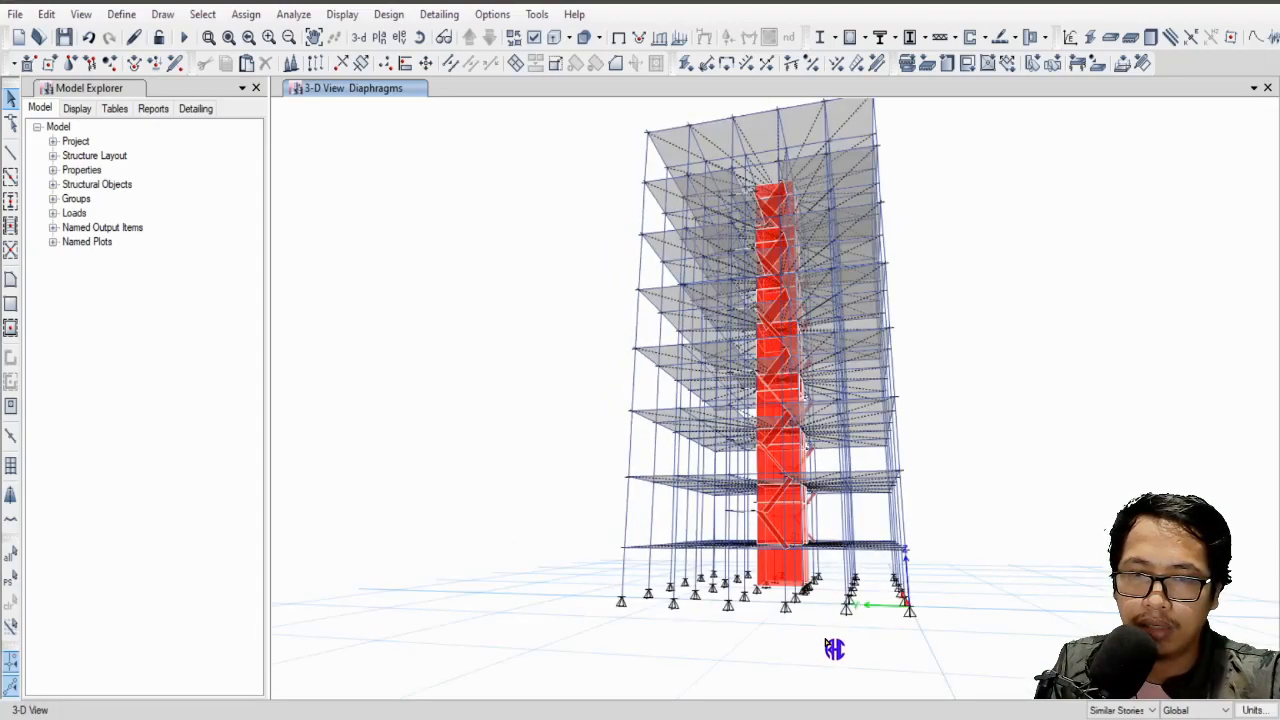
pyautogui.moveTo(960, 594); pyautogui.dragTo(829, 615)
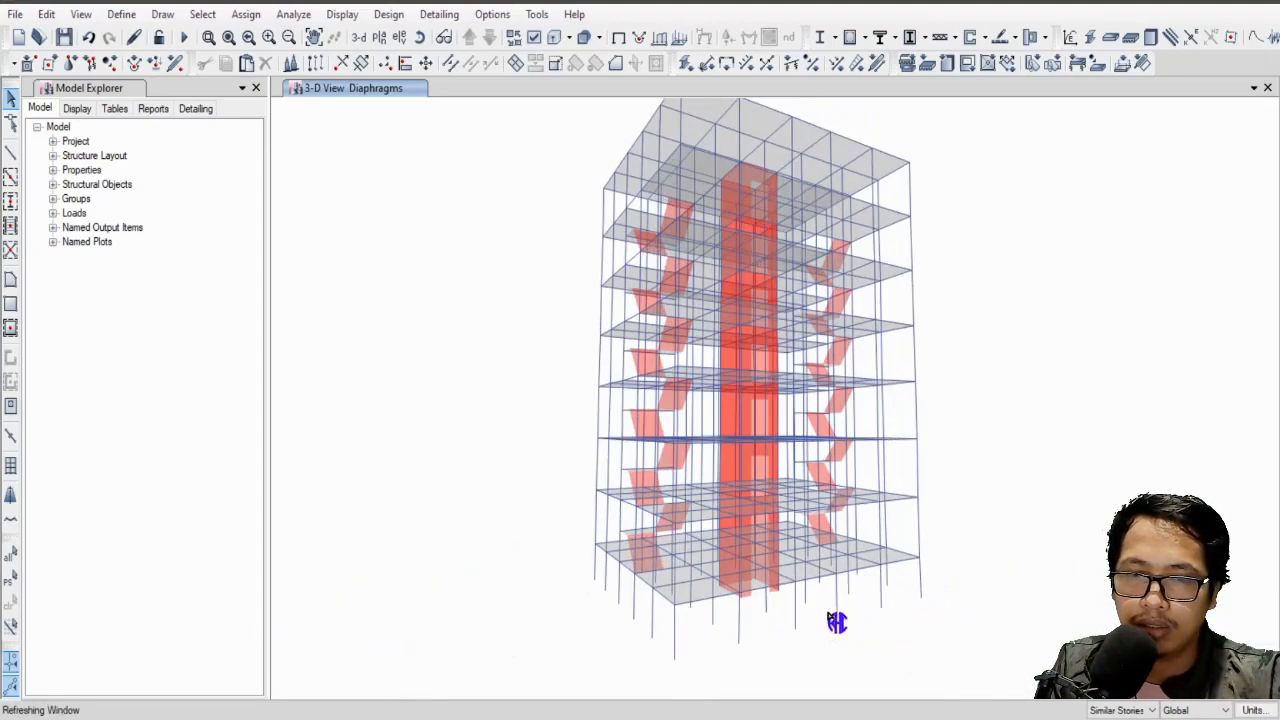
pyautogui.moveTo(921, 513); pyautogui.dragTo(897, 557)
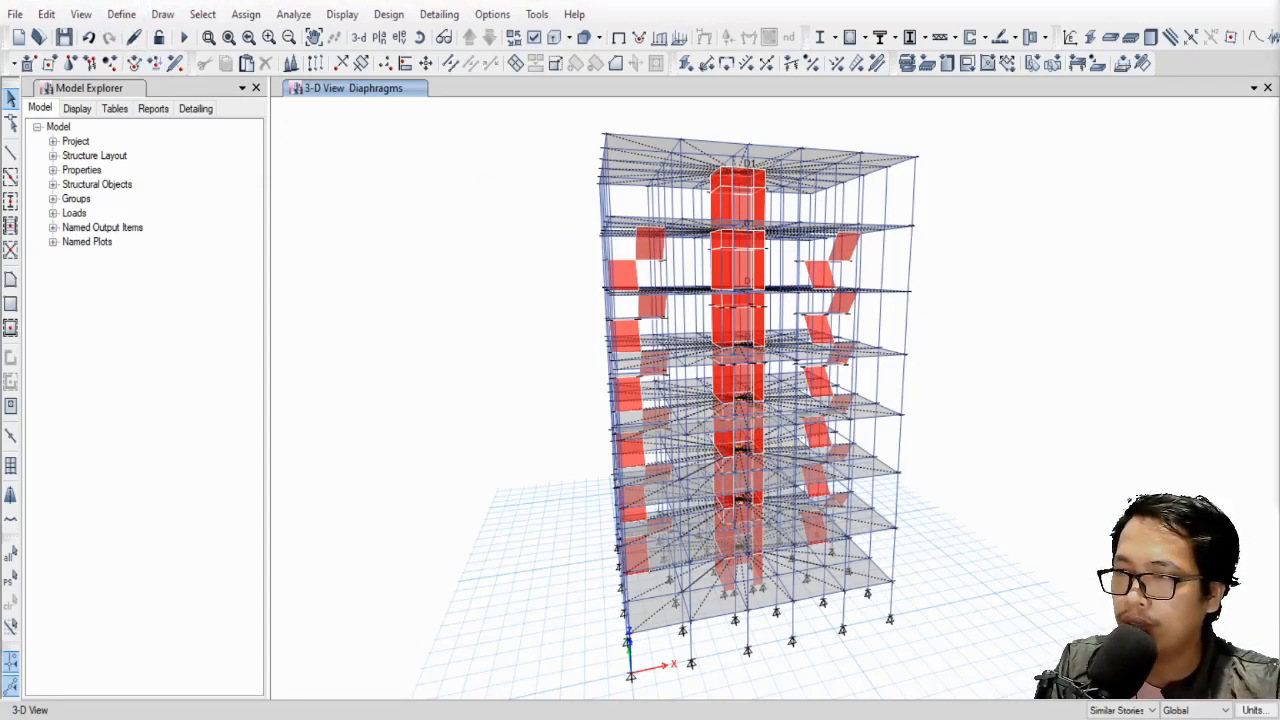
# Change mass source MsSrc1 to take mass from specified load patterns and exclude the element self mass.
pyautogui.click(122, 14)
pyautogui.click(218, 309)
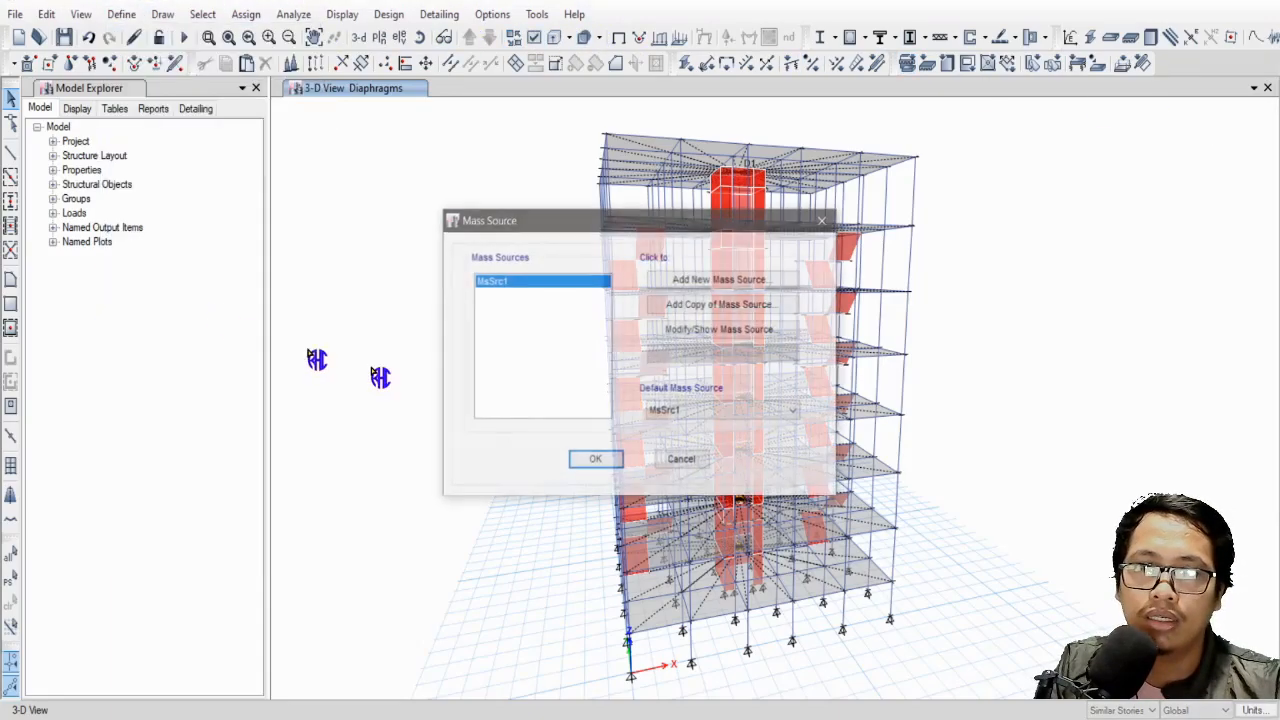
pyautogui.click(760, 332)
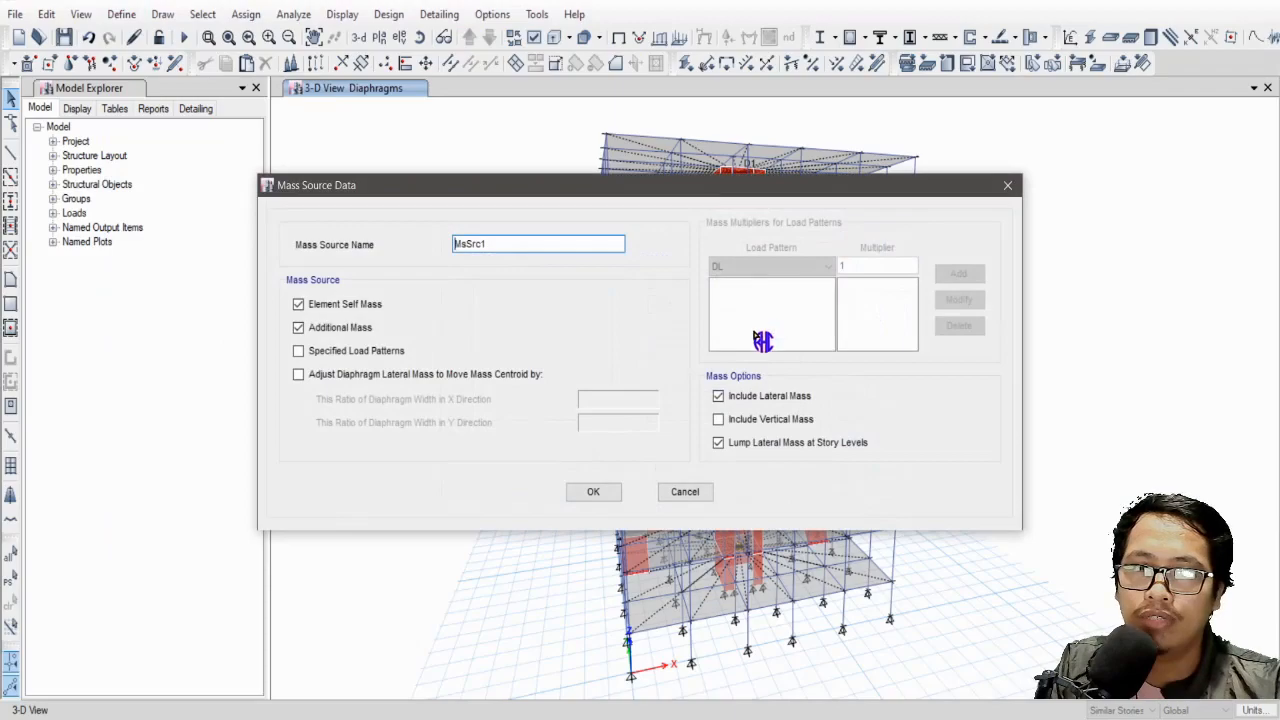
pyautogui.click(298, 351)
pyautogui.click(298, 304)
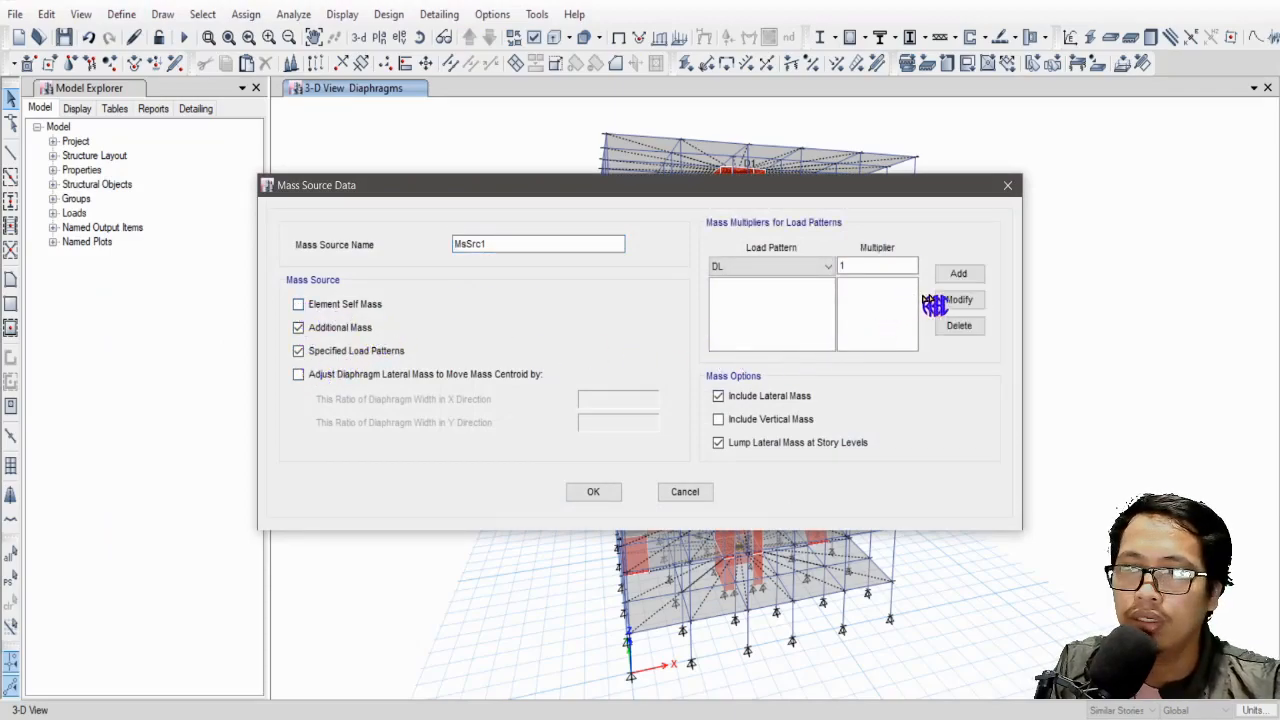
# Add load patterns DL and SDL to the mass source, each with a multiplier of 1.
pyautogui.click(958, 273)
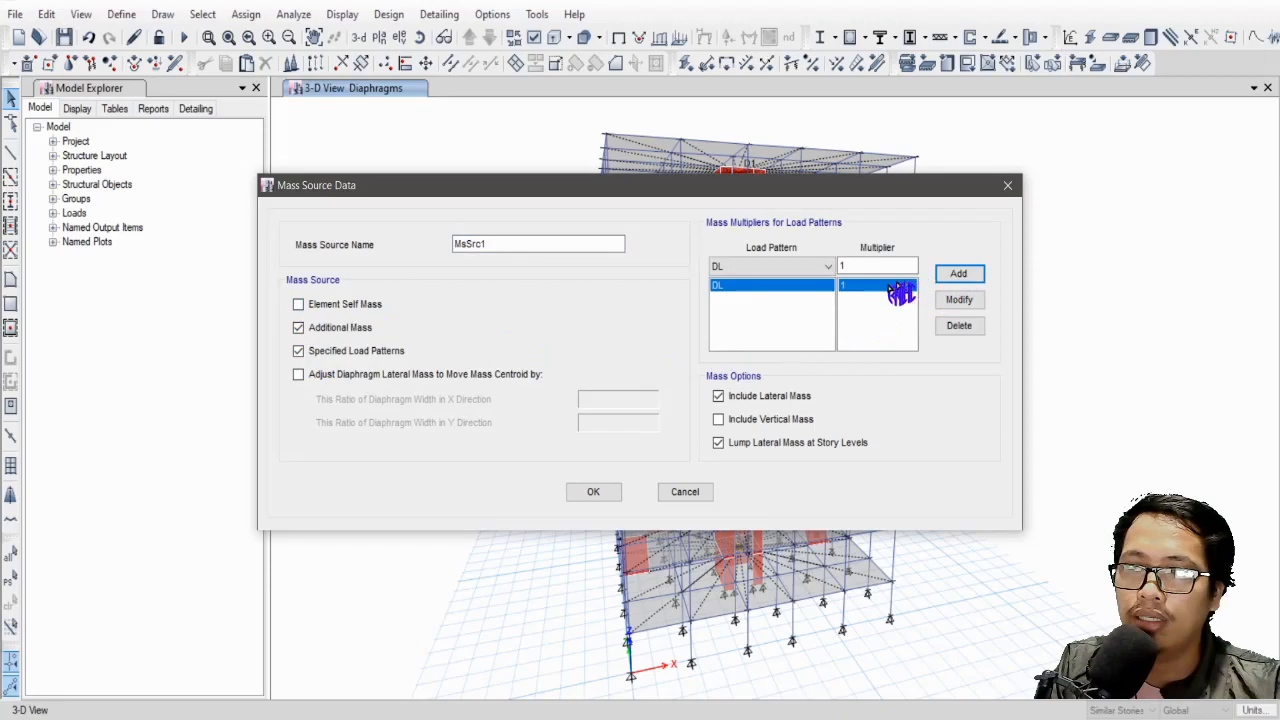
pyautogui.click(962, 276)
pyautogui.click(686, 420)
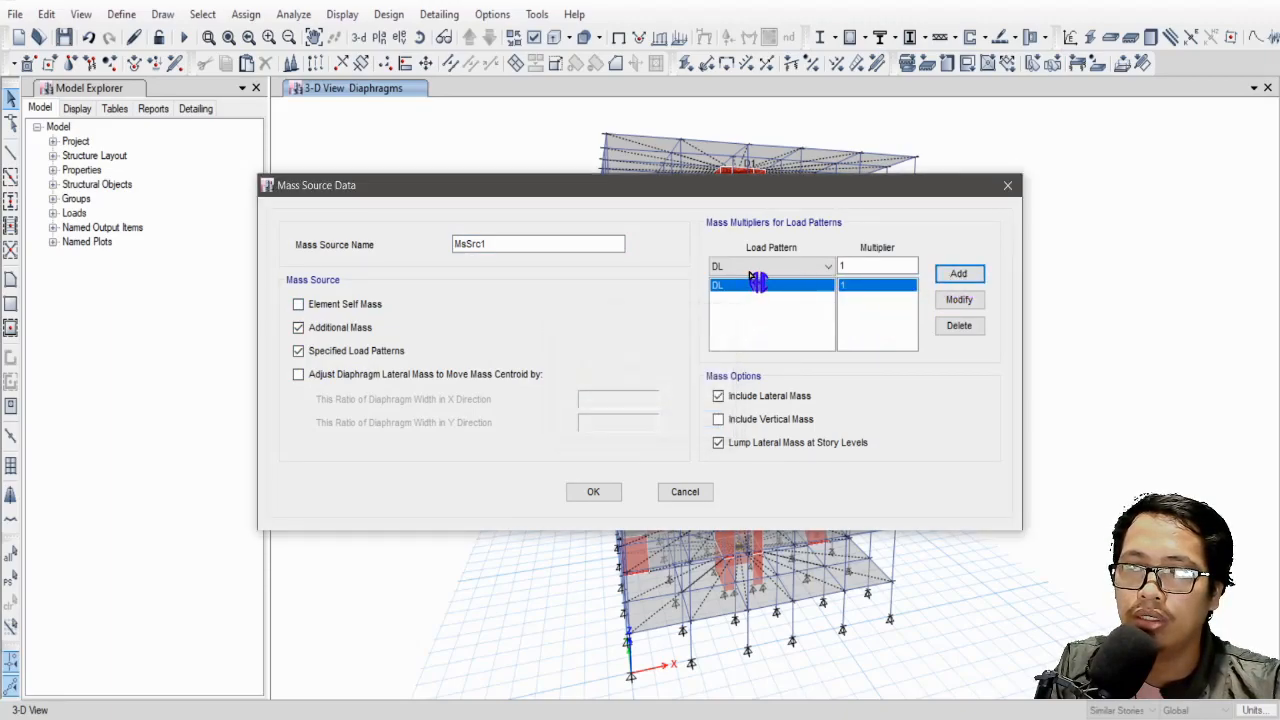
pyautogui.click(770, 266)
pyautogui.click(748, 296)
pyautogui.click(958, 273)
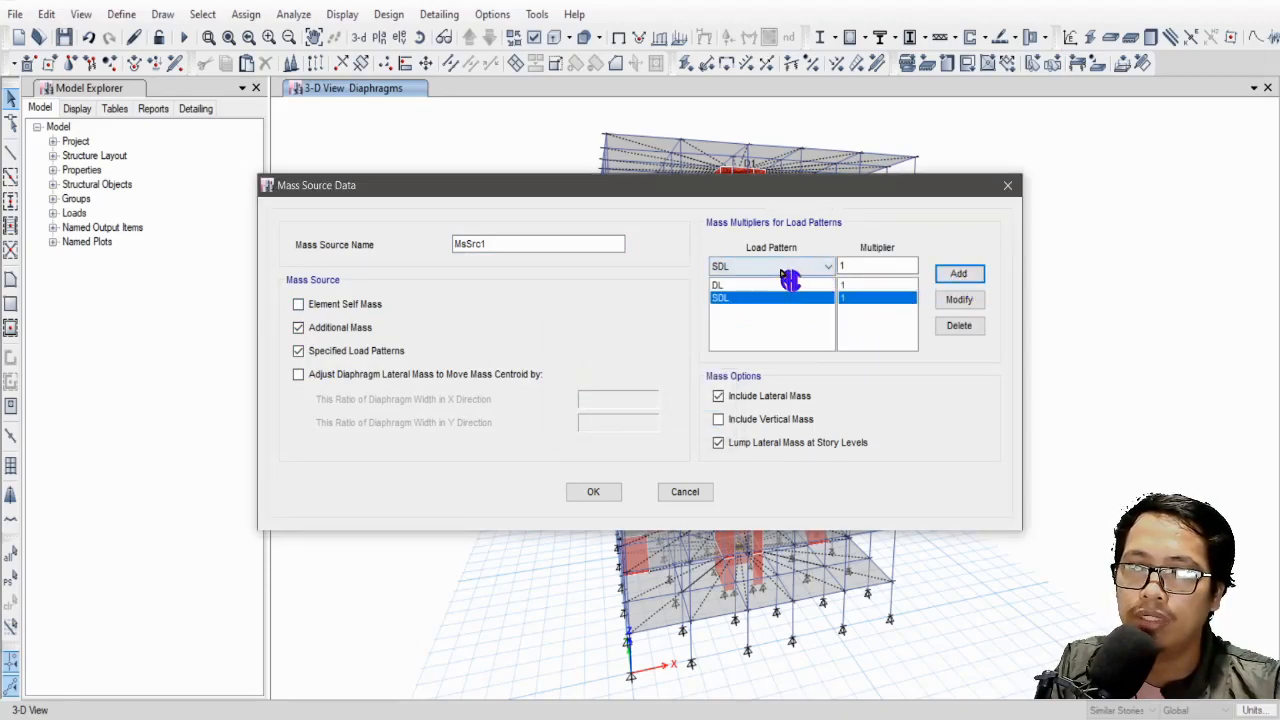
# Add load patterns LL and LLR to the mass source with a multiplier of 0.1 each and accept the mass source definition.
pyautogui.click(772, 266)
pyautogui.click(730, 308)
pyautogui.doubleClick(870, 266)
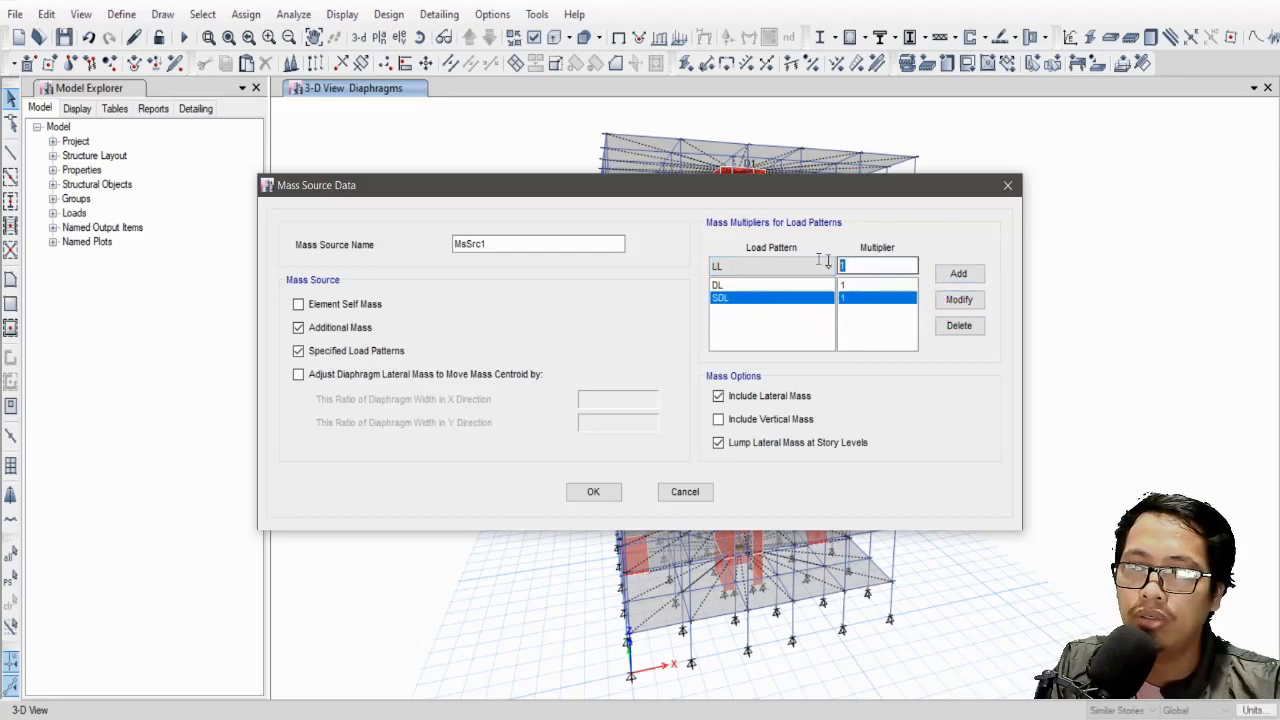
pyautogui.write('.1')
pyautogui.click(958, 273)
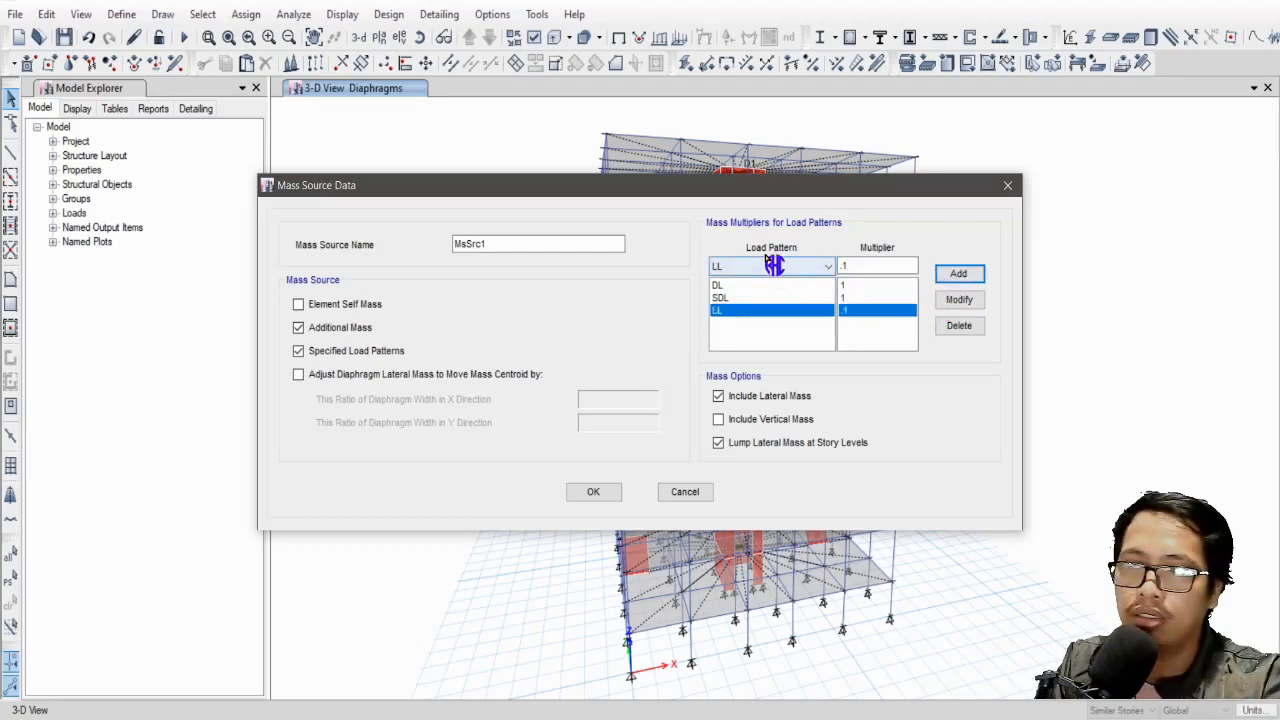
pyautogui.click(772, 266)
pyautogui.click(728, 281)
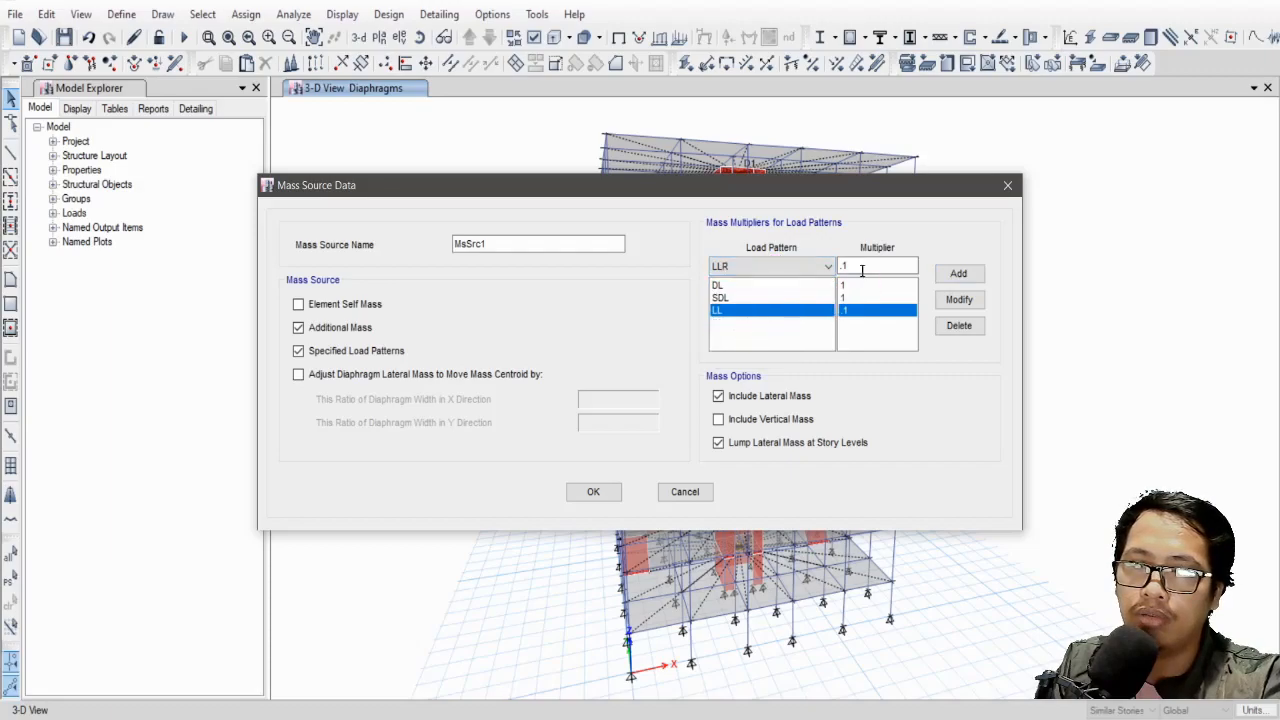
pyautogui.click(960, 276)
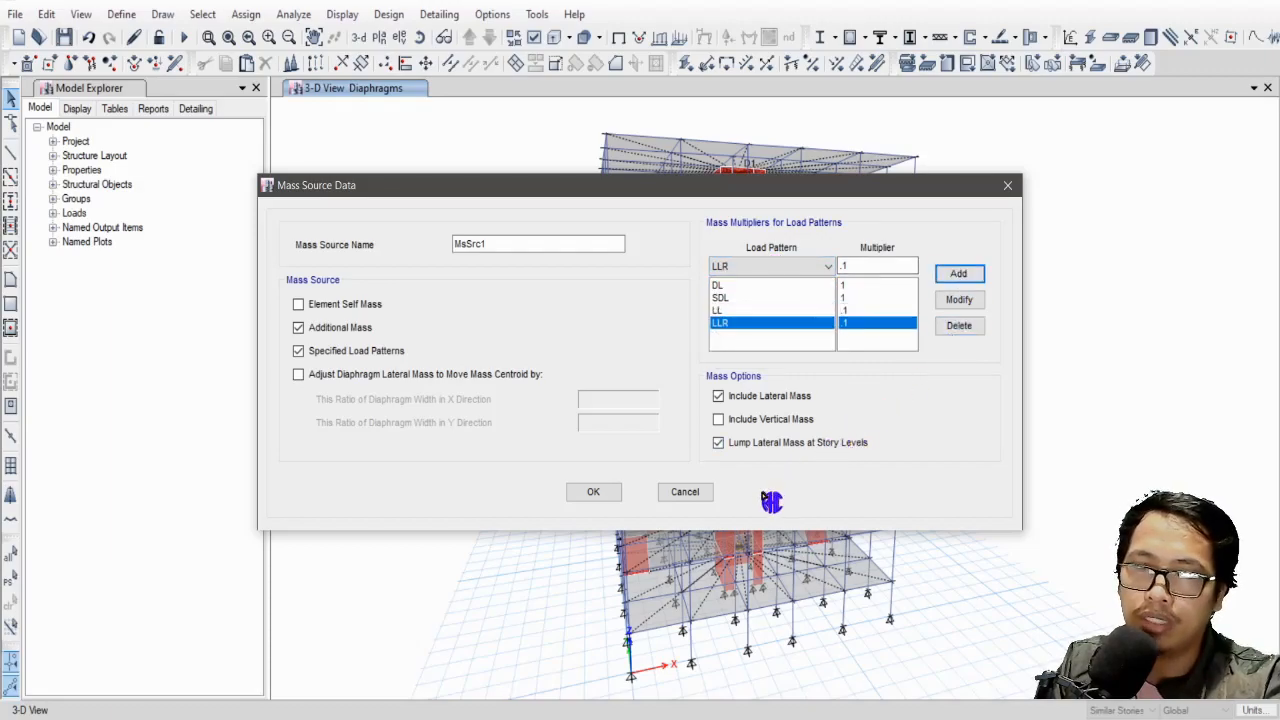
pyautogui.click(593, 491)
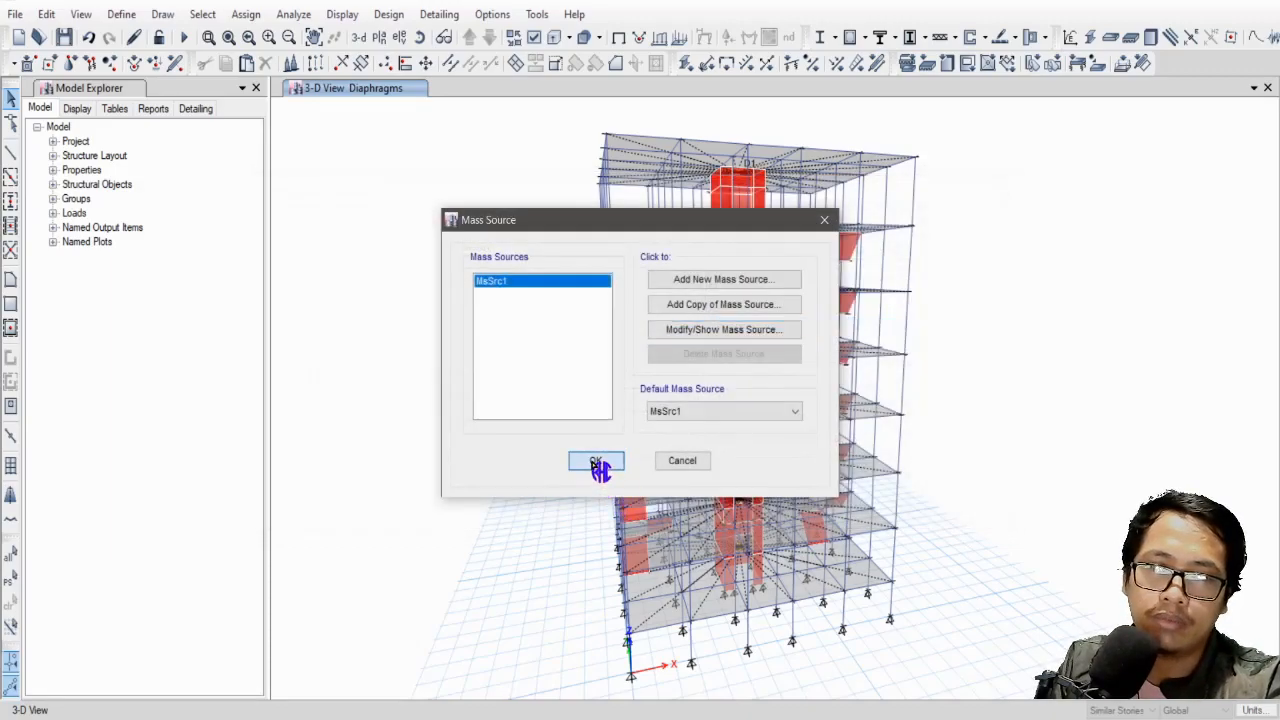
pyautogui.click(597, 462)
pyautogui.moveTo(842, 528); pyautogui.dragTo(815, 505, button='middle')
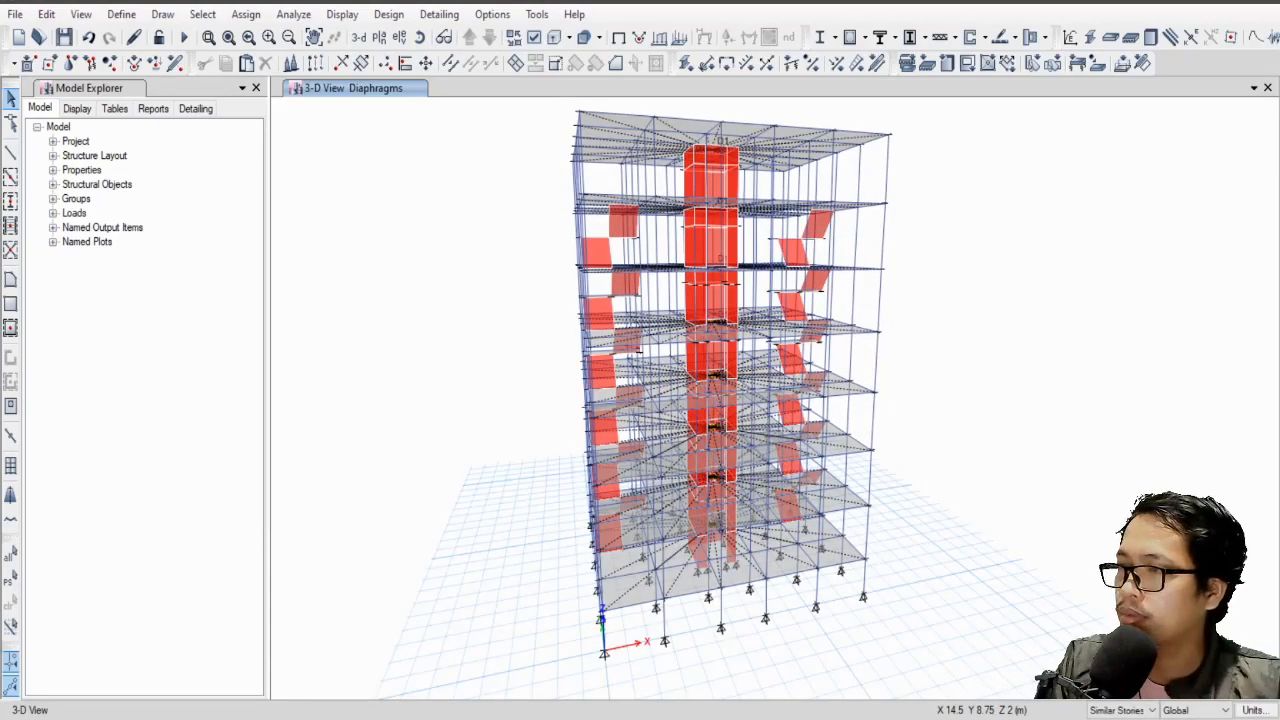
pyautogui.moveTo(815, 505); pyautogui.dragTo(799, 511, button='middle')
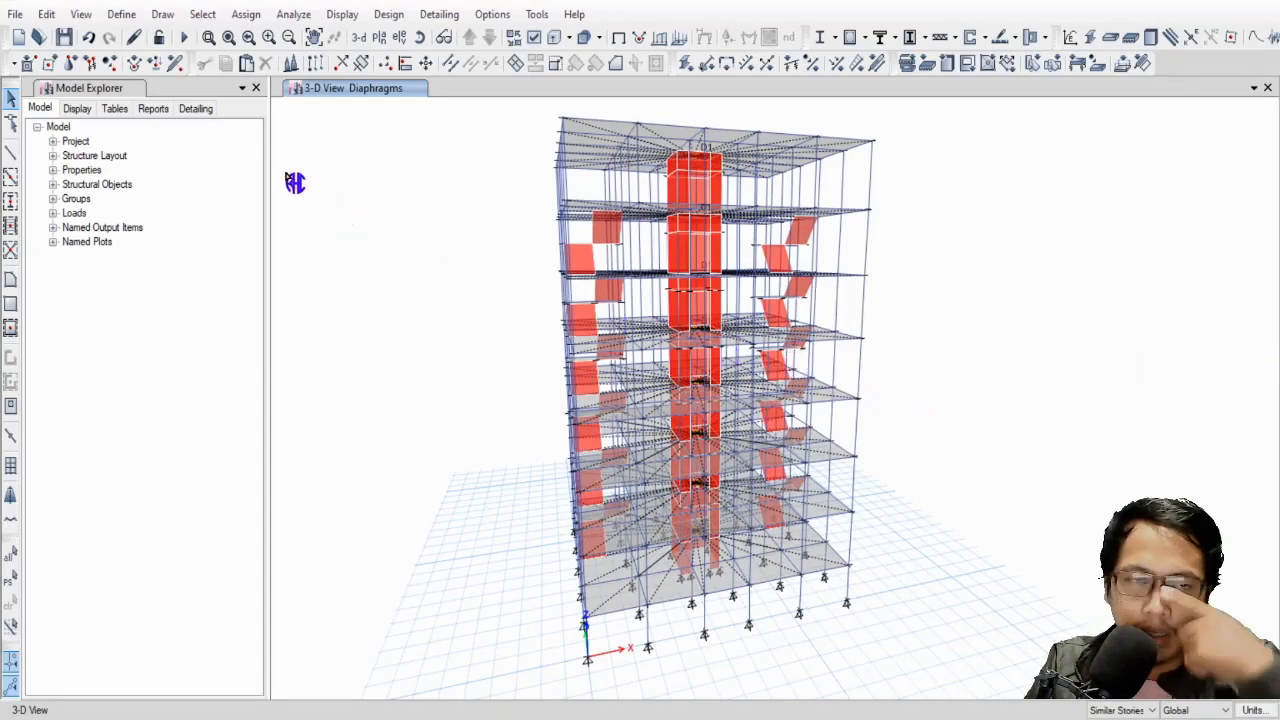
pyautogui.click(123, 14)
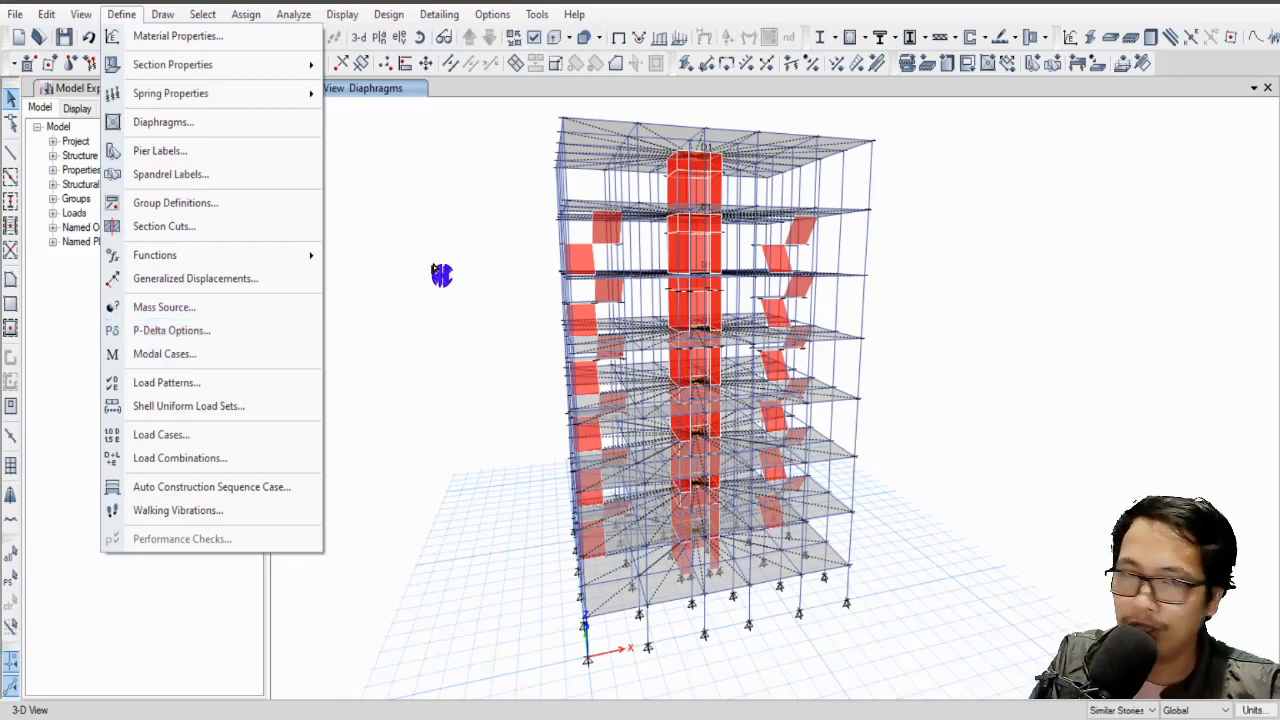
pyautogui.click(443, 274)
# Show the plan view of story 2F as the plain model without the diaphragm display.
pyautogui.click(388, 40)
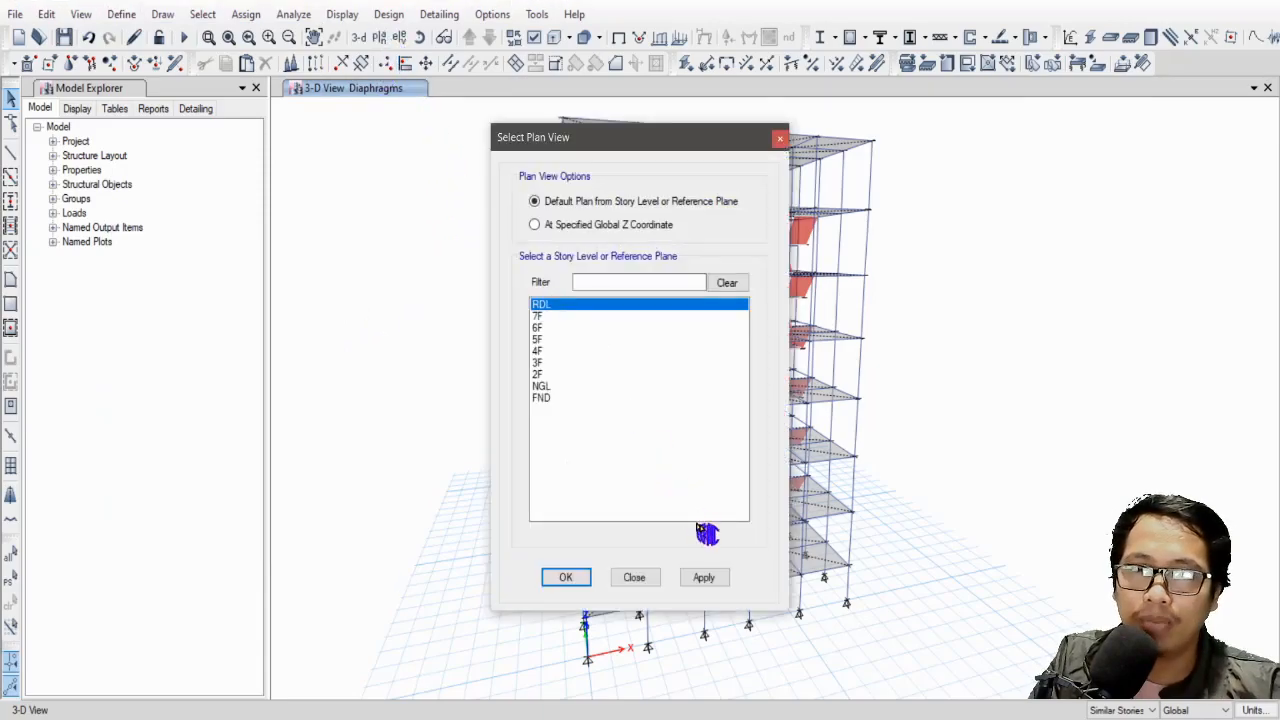
pyautogui.click(556, 376)
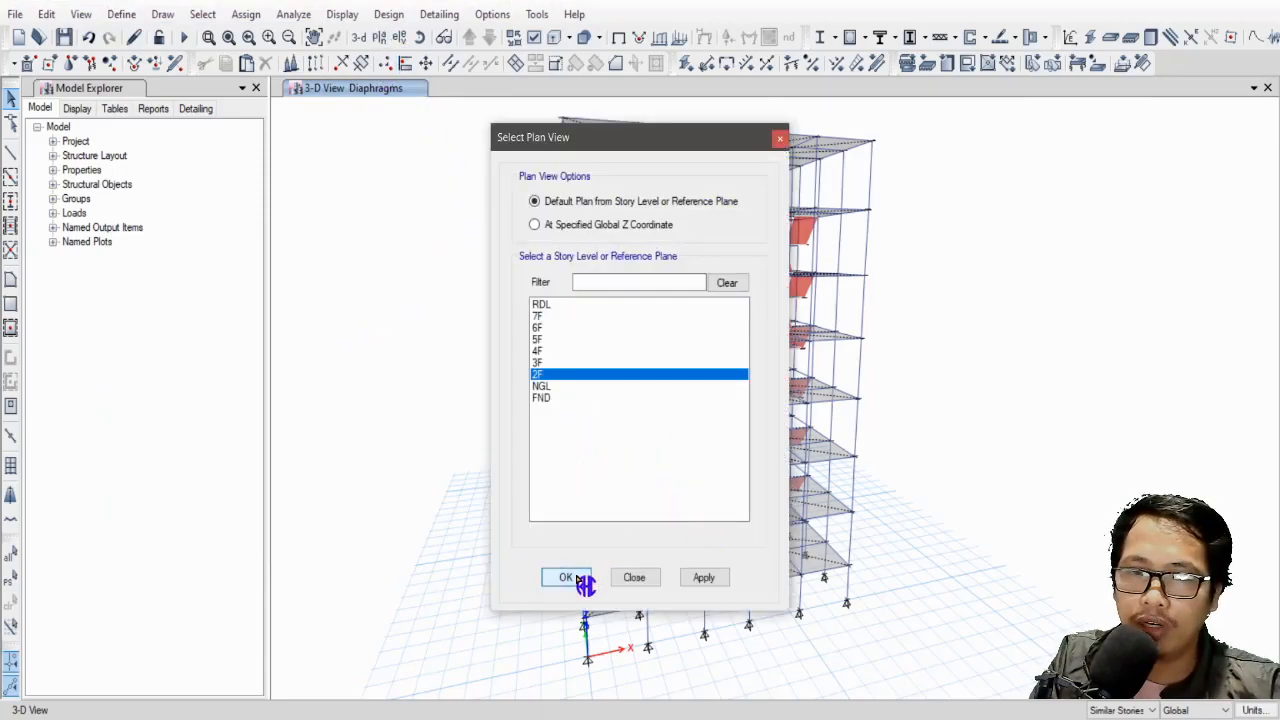
pyautogui.click(562, 577)
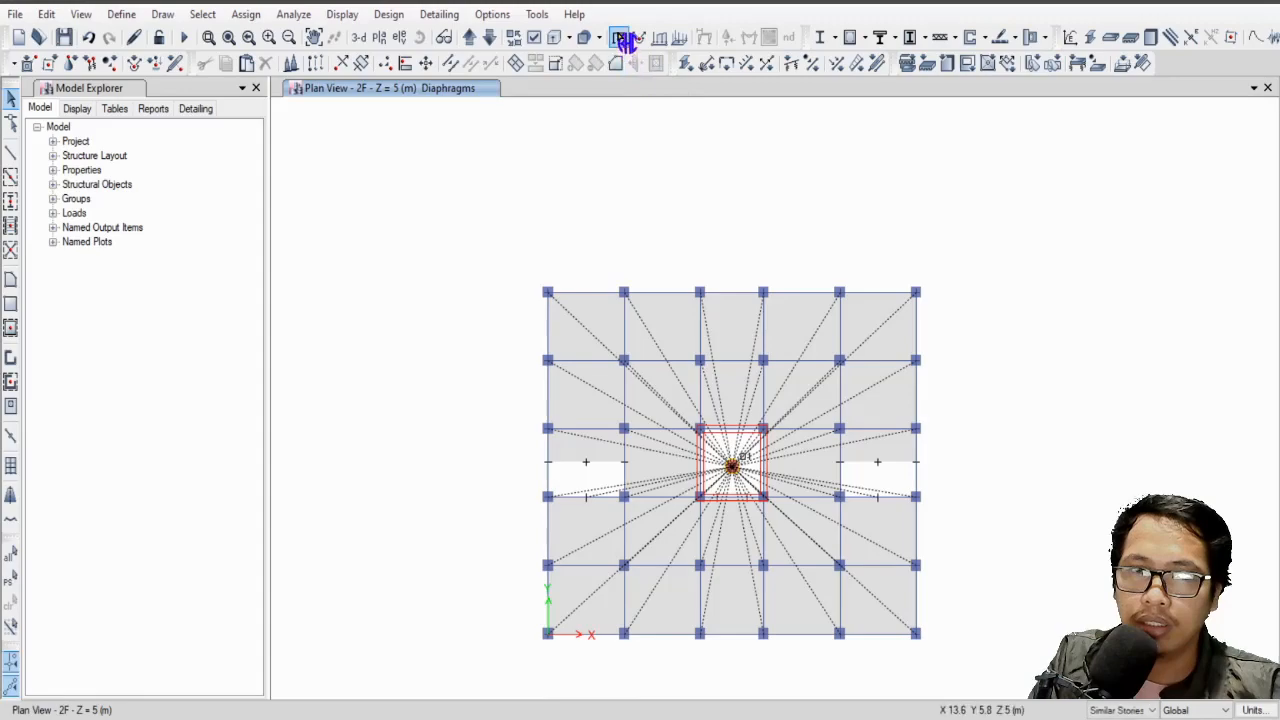
pyautogui.click(620, 40)
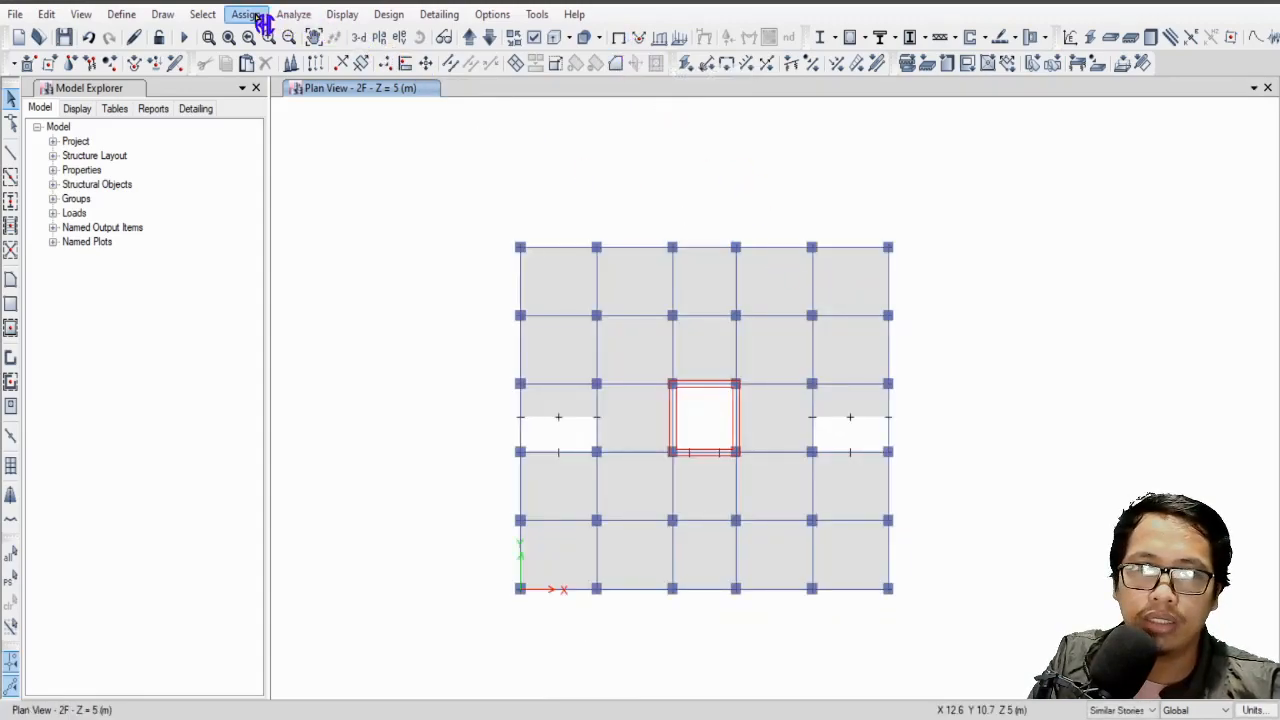
# Select all beams in the model by object type and show only the beams in the 2F plan view.
pyautogui.click(205, 15)
pyautogui.moveTo(256, 40)
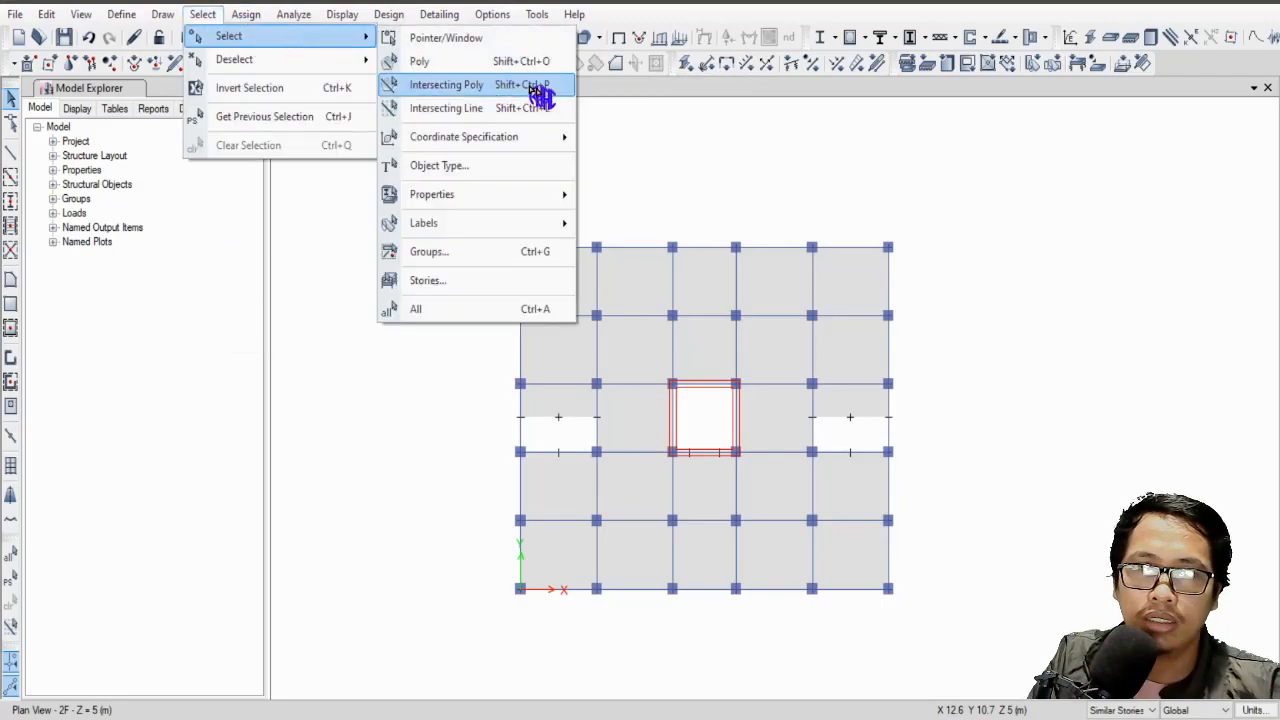
pyautogui.click(491, 167)
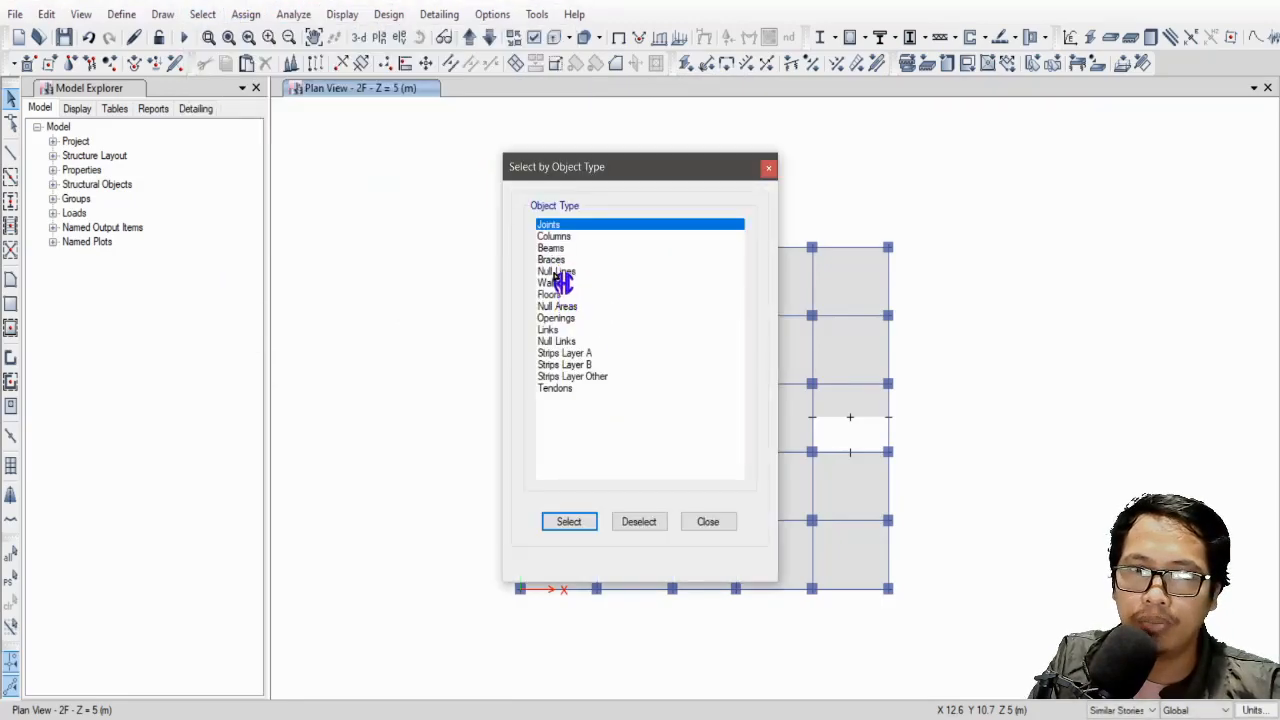
pyautogui.click(551, 248)
pyautogui.click(569, 521)
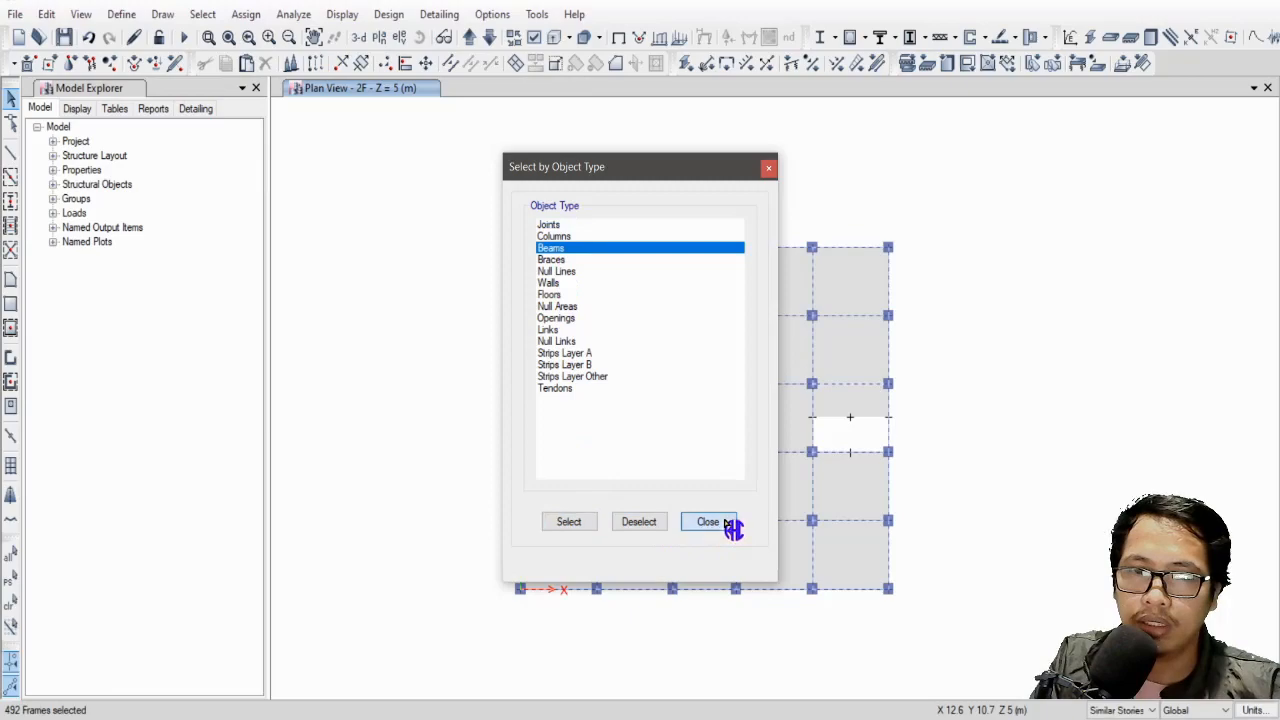
pyautogui.click(708, 522)
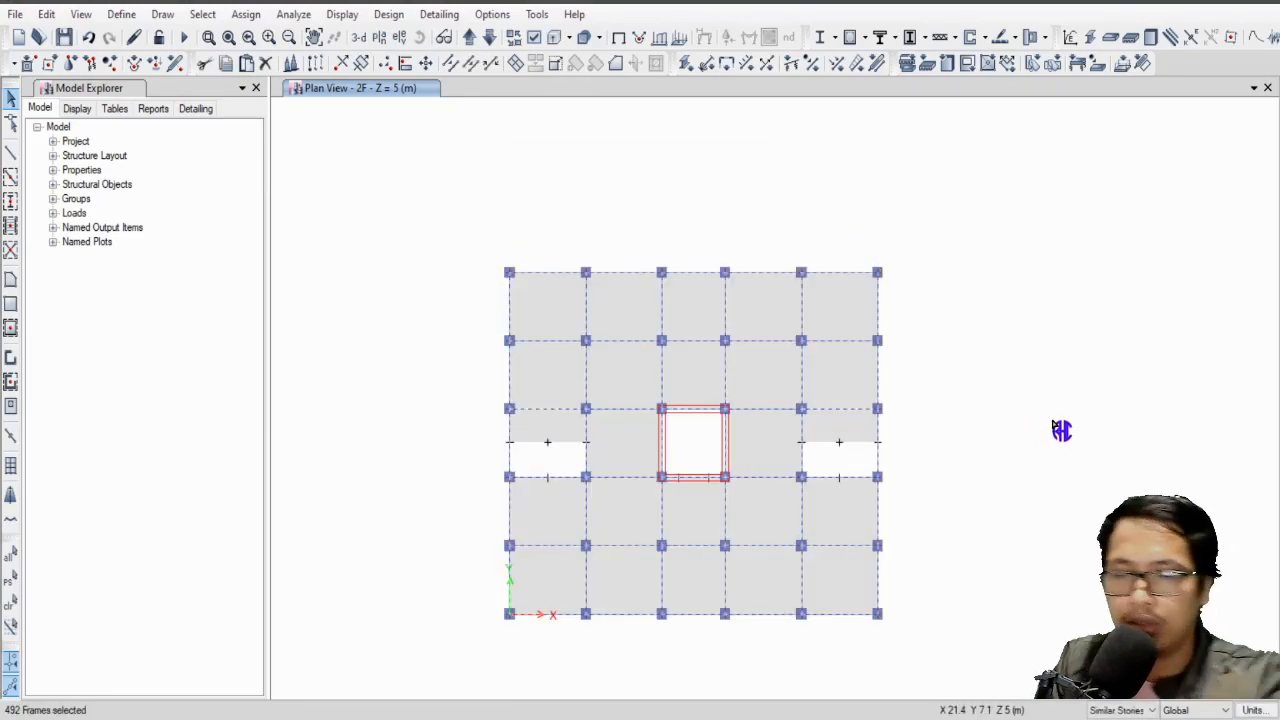
pyautogui.press('Delete')
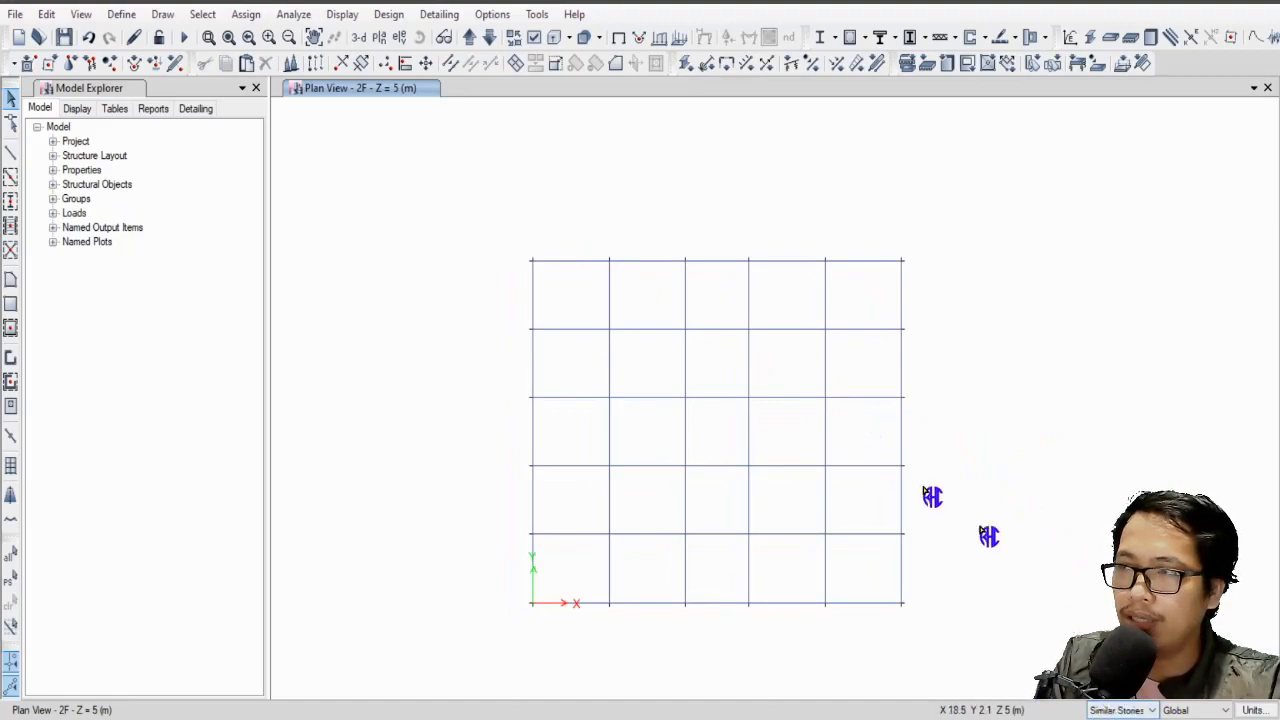
# Select the perimeter beams along all four edges of the 2F plan, including those on similar stories.
pyautogui.moveTo(498, 228); pyautogui.dragTo(955, 280)
pyautogui.moveTo(857, 229); pyautogui.dragTo(958, 690)
pyautogui.moveTo(491, 587); pyautogui.dragTo(1010, 652)
pyautogui.moveTo(462, 202); pyautogui.dragTo(566, 628)
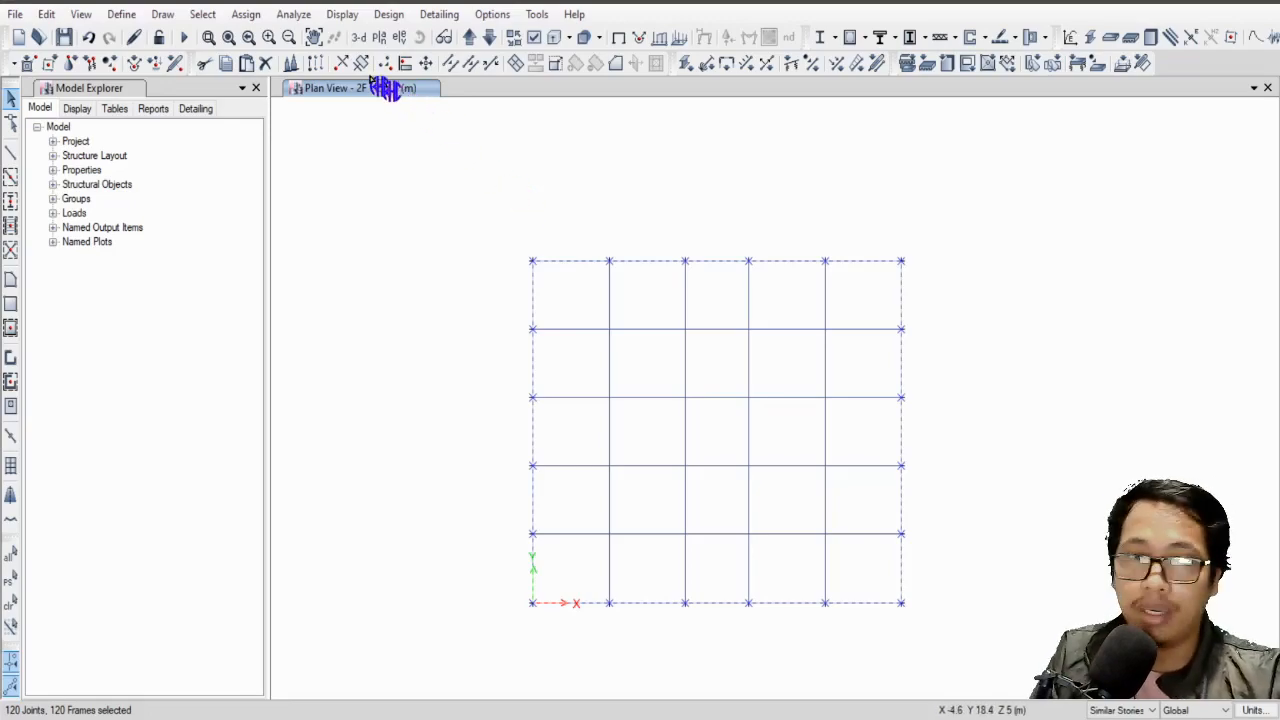
# Assign a uniform distributed gravity load of 7.748 kN/m to the selected perimeter beams under load pattern SDL, replacing existing loads.
pyautogui.click(245, 15)
pyautogui.moveTo(355, 184)
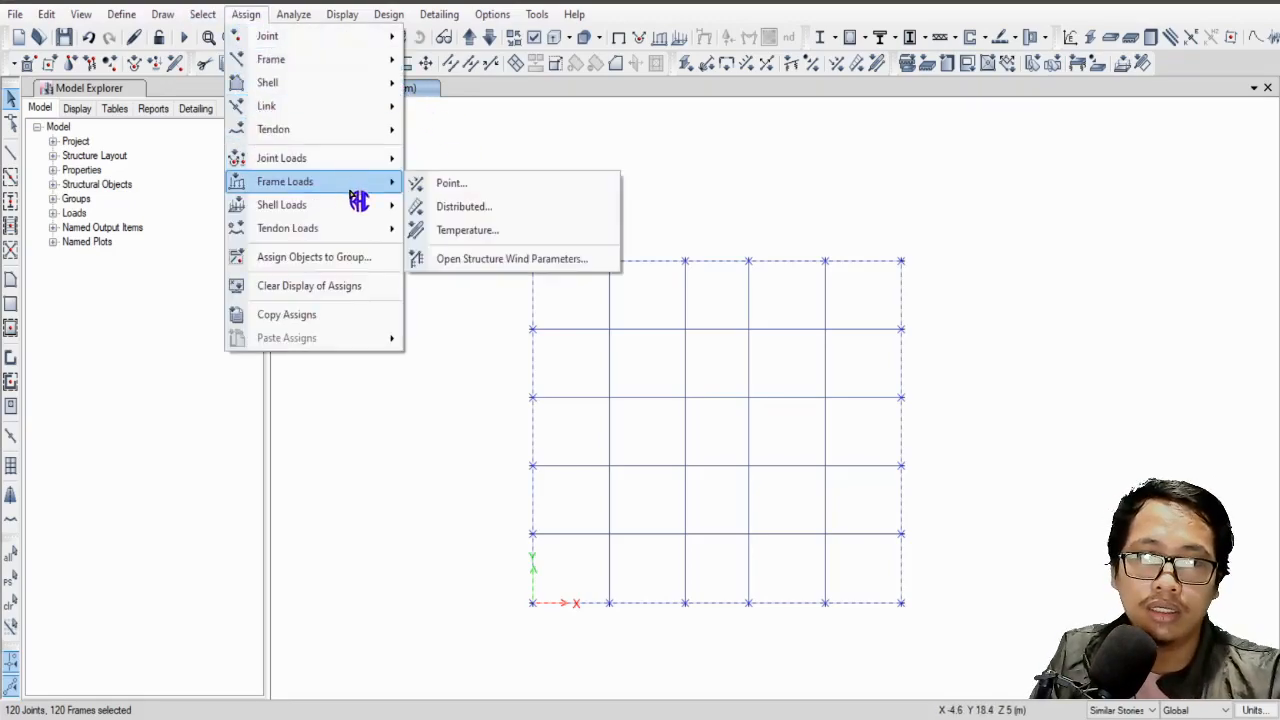
pyautogui.click(491, 208)
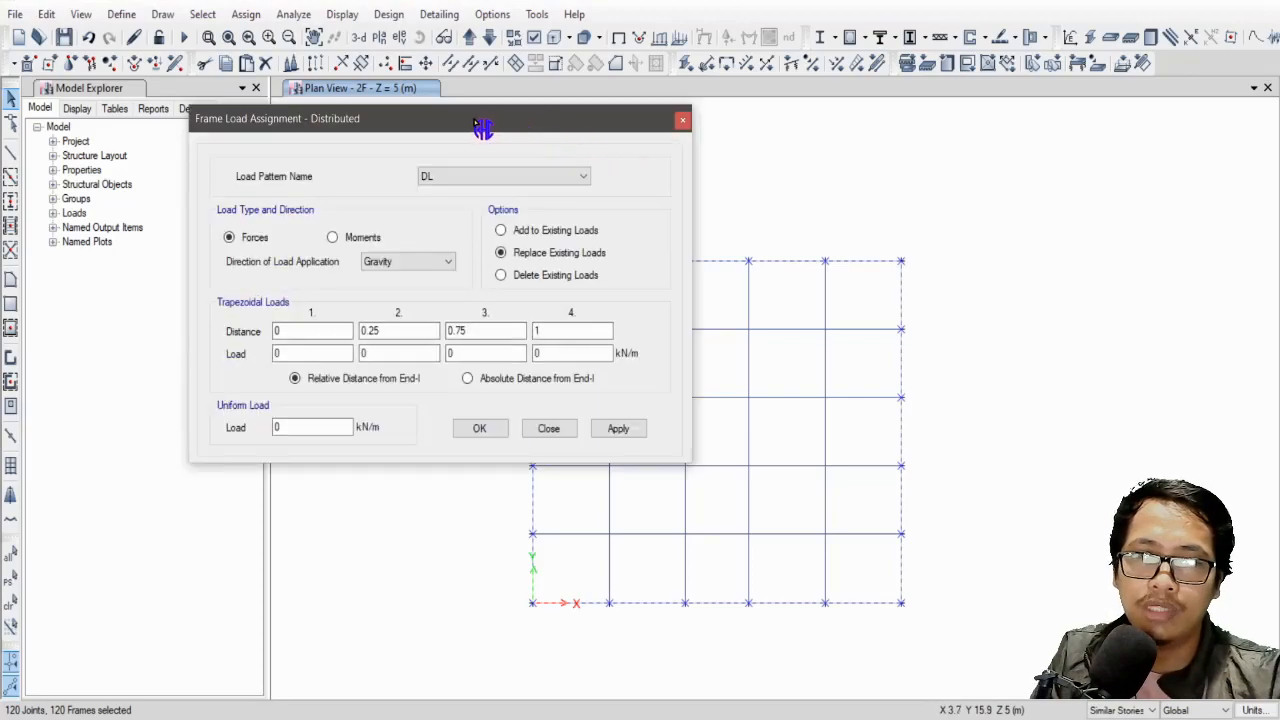
pyautogui.moveTo(480, 126); pyautogui.dragTo(447, 116)
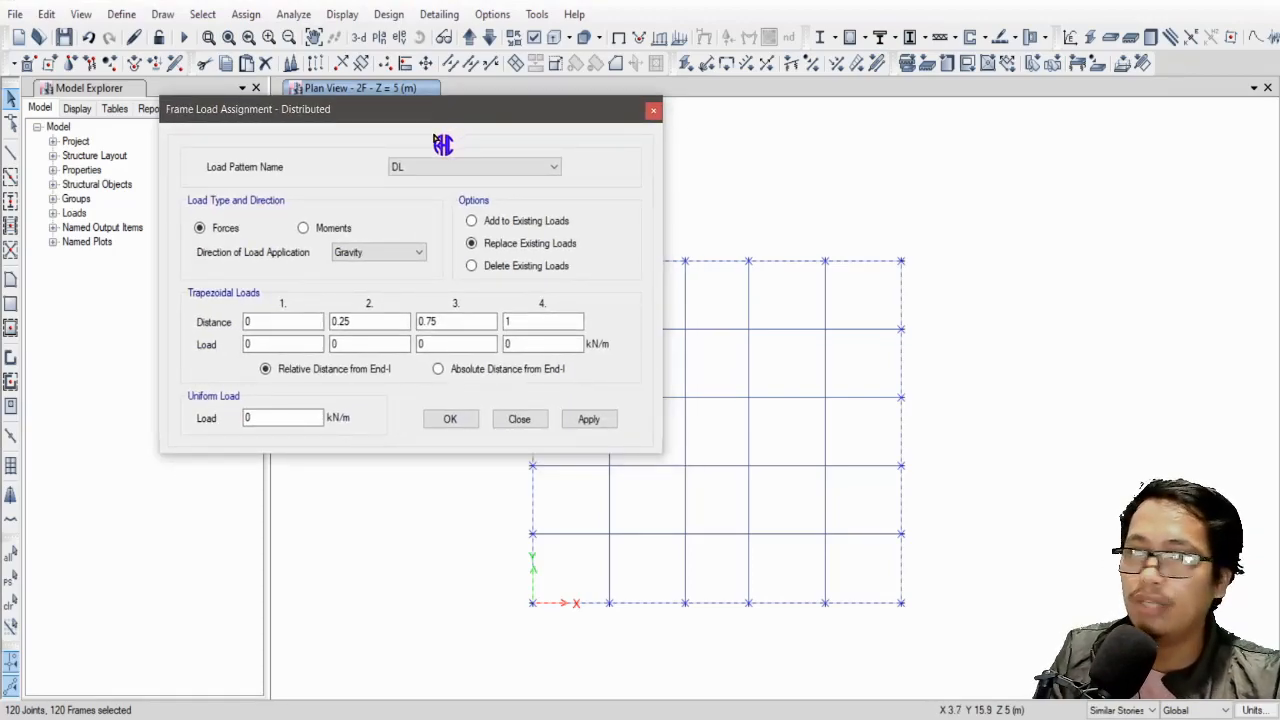
pyautogui.click(420, 170)
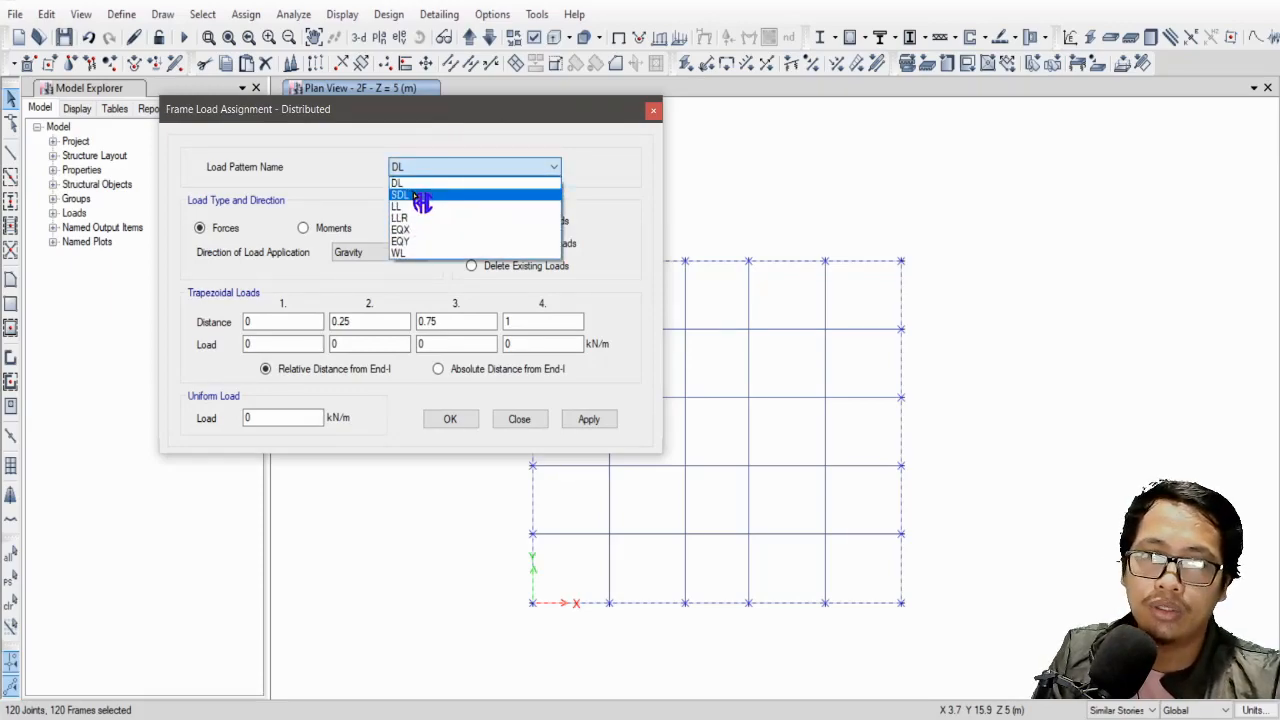
pyautogui.click(420, 196)
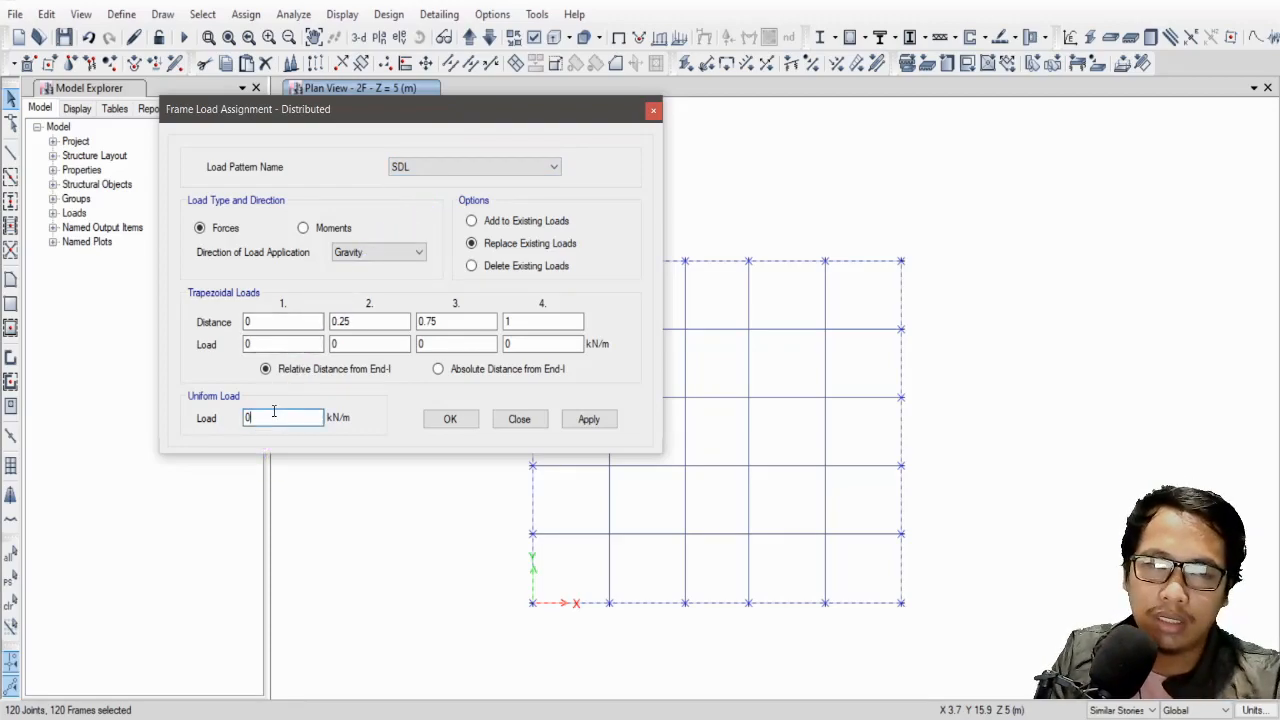
pyautogui.write('2.9')
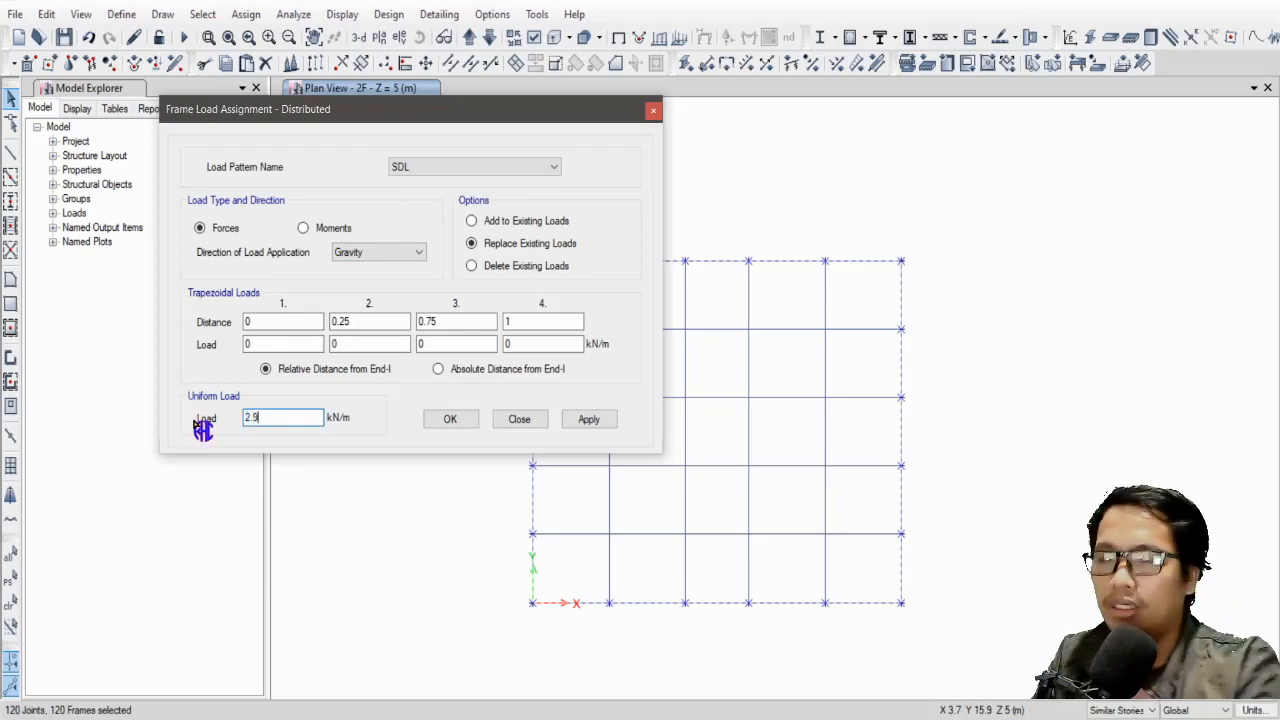
pyautogui.write('8')
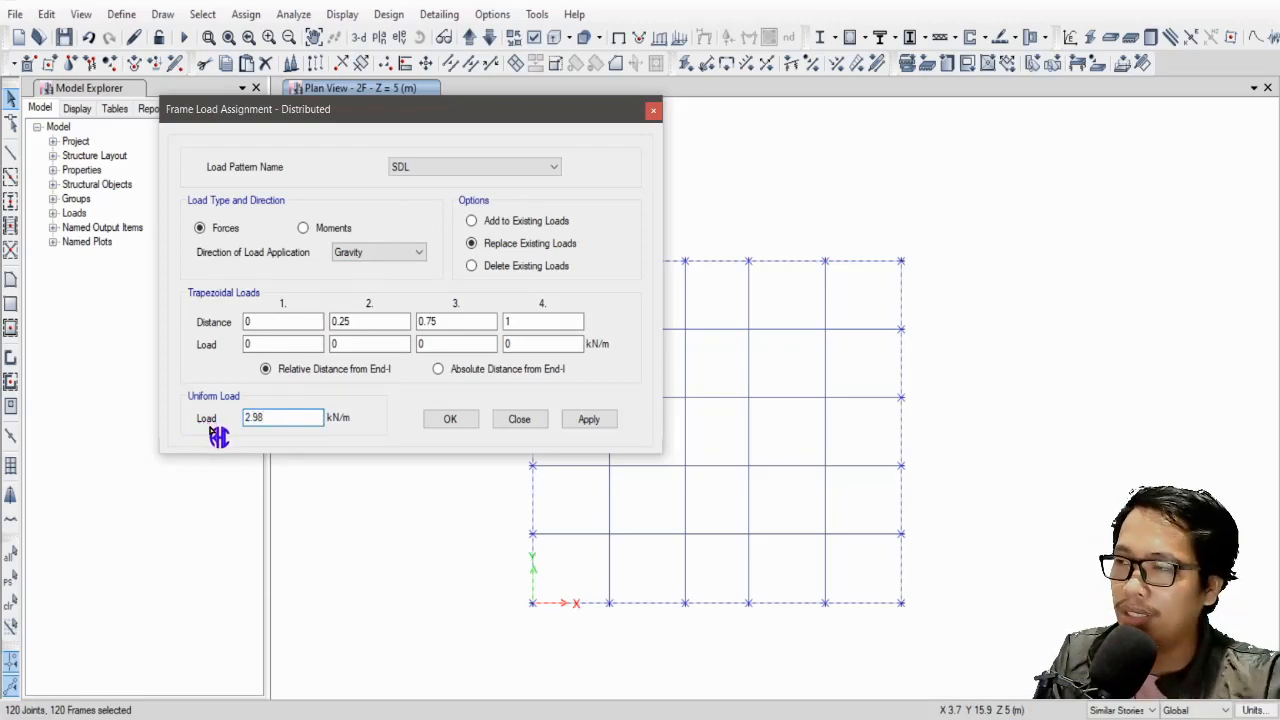
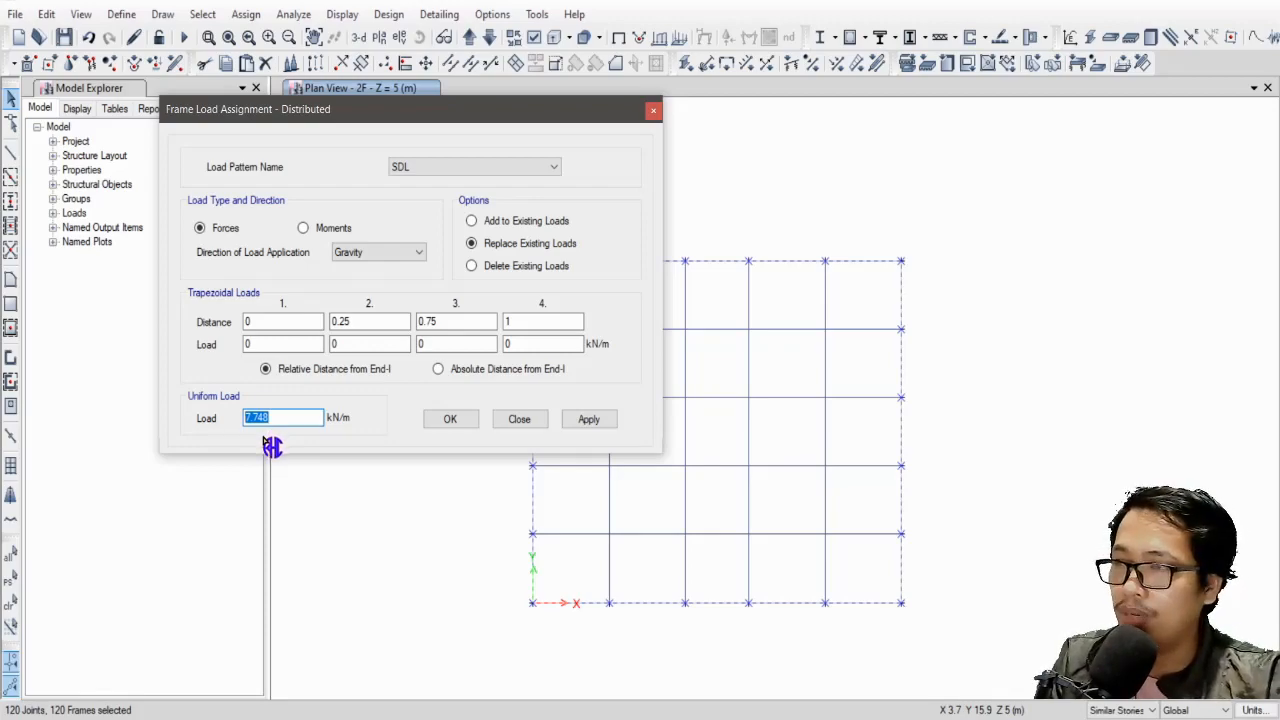
pyautogui.click(587, 421)
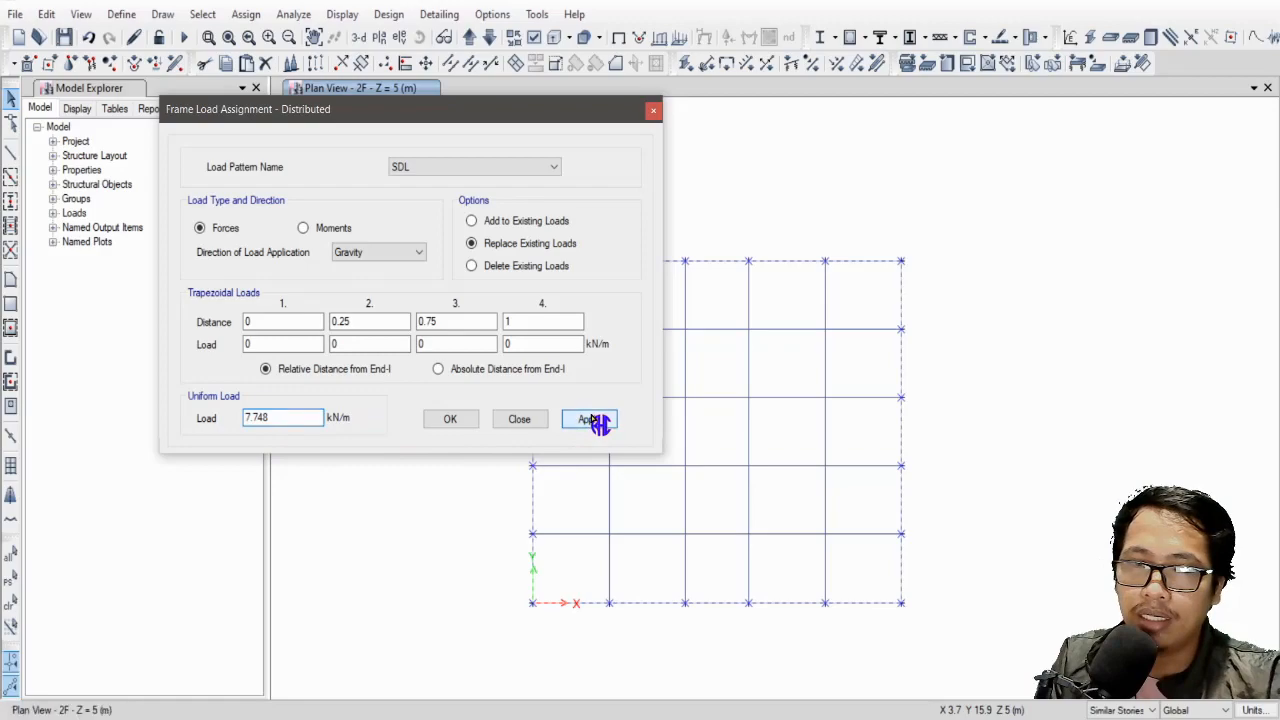
# Check the SDL loads on the perimeter beams in the 3F plan and the 3D view, and close the load assignment.
pyautogui.moveTo(273, 110); pyautogui.dragTo(820, 172)
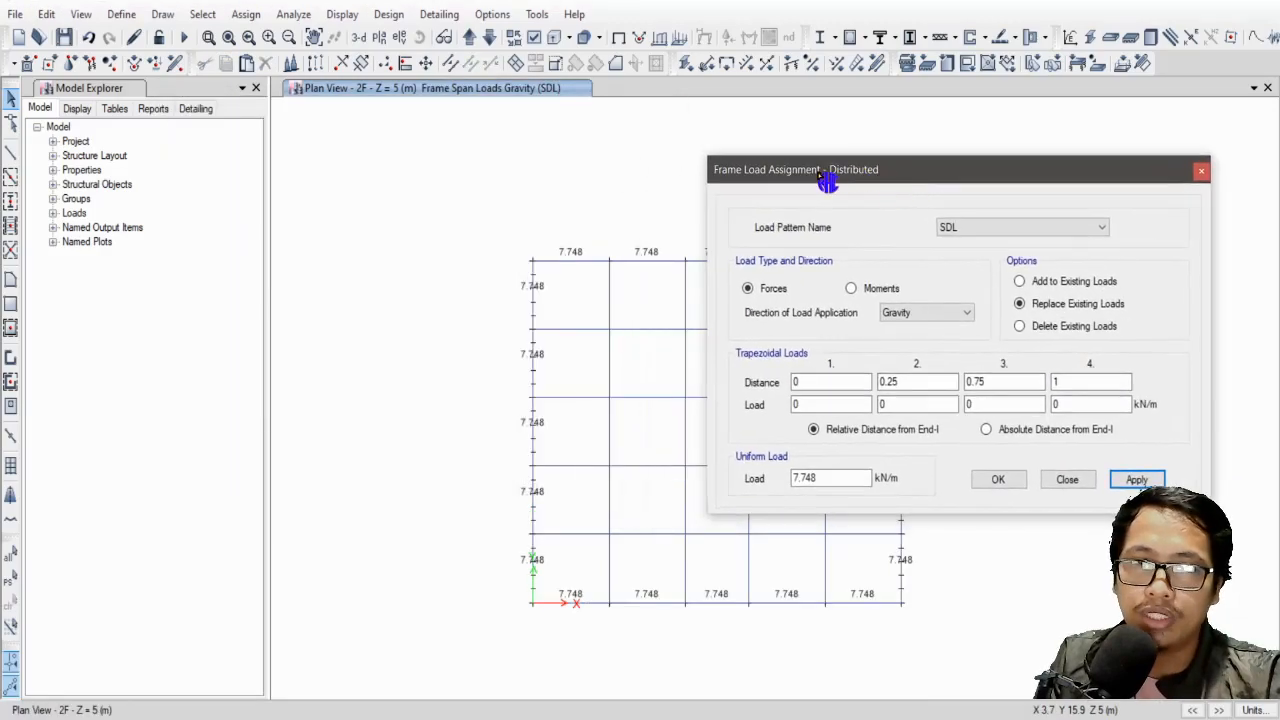
pyautogui.click(469, 37)
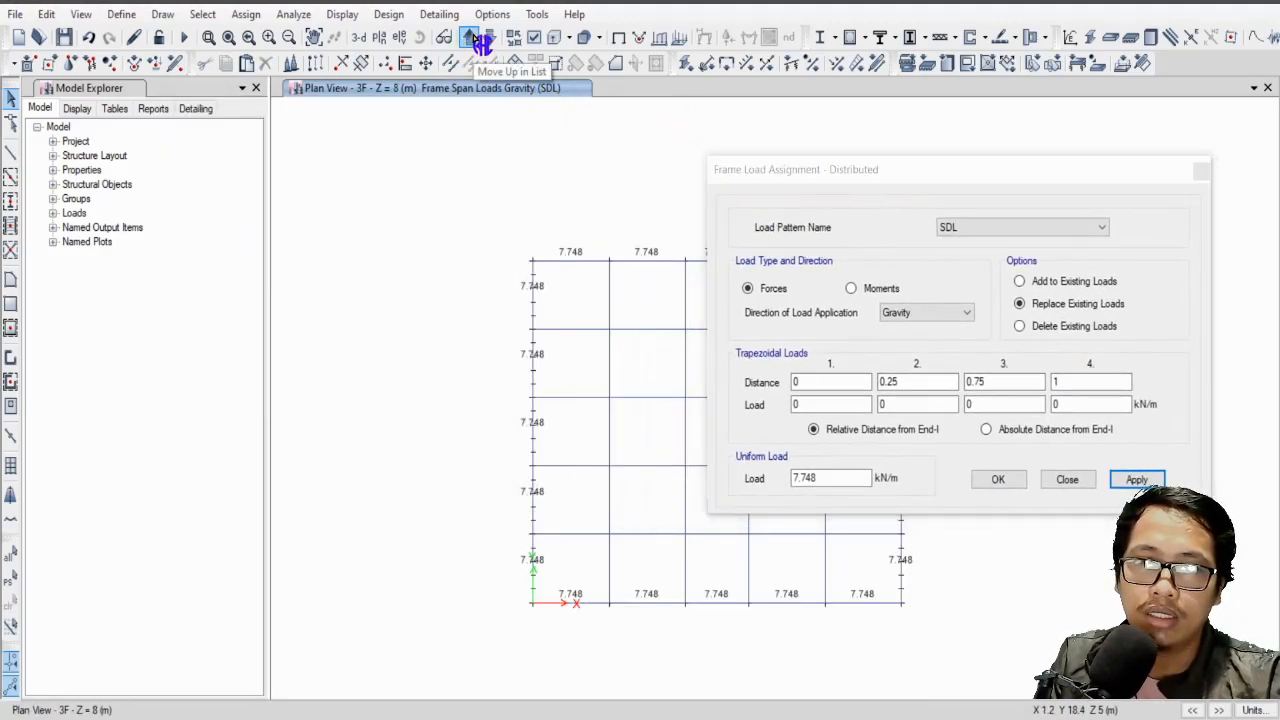
pyautogui.click(358, 37)
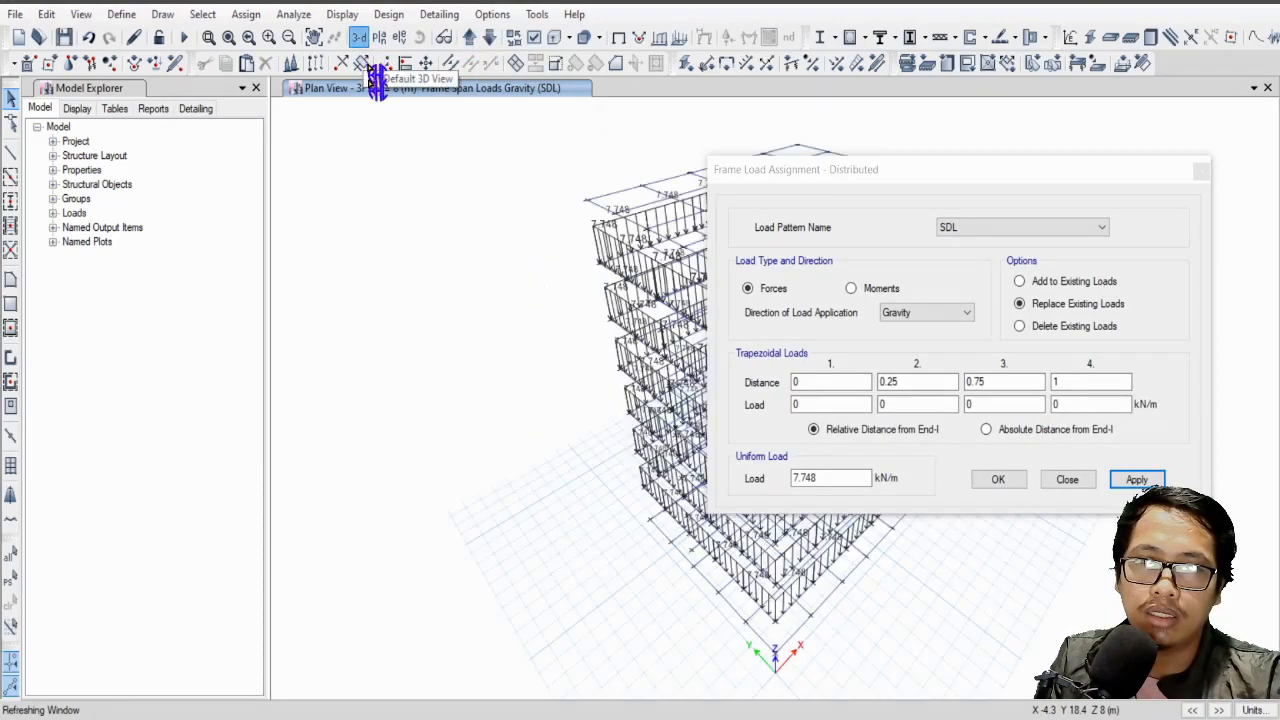
pyautogui.moveTo(588, 347); pyautogui.dragTo(440, 320)
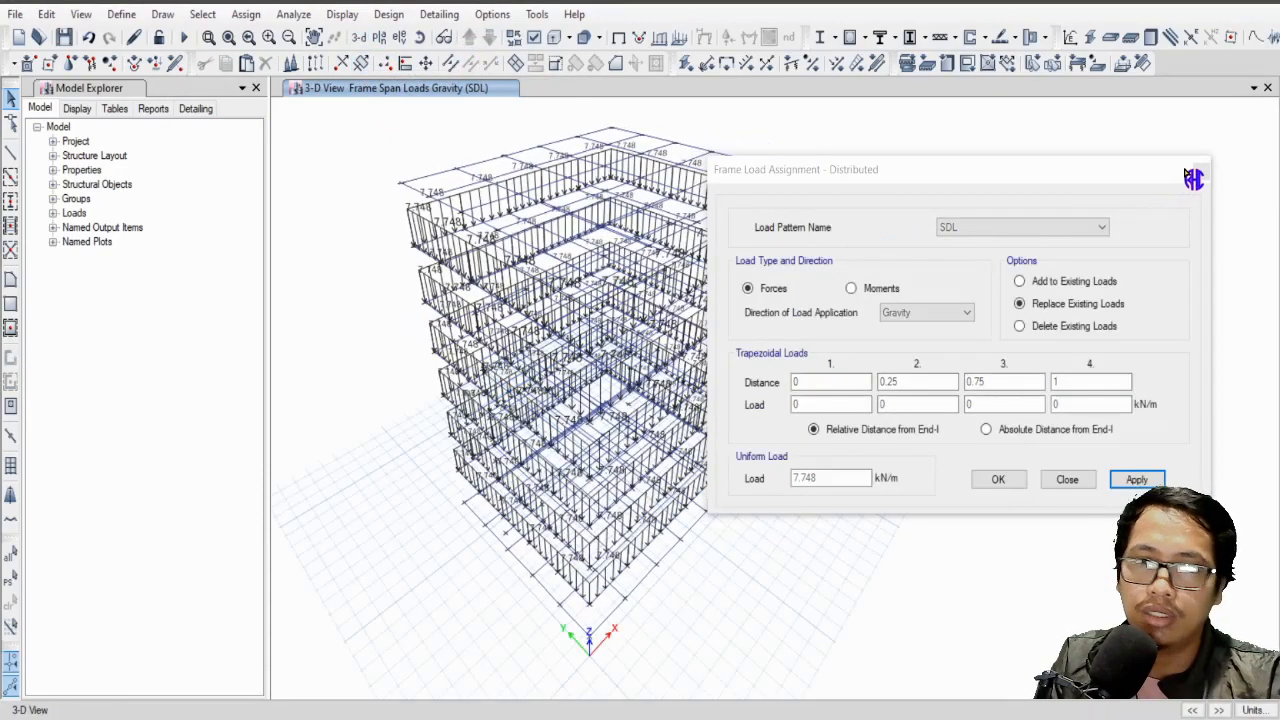
pyautogui.click(1202, 176)
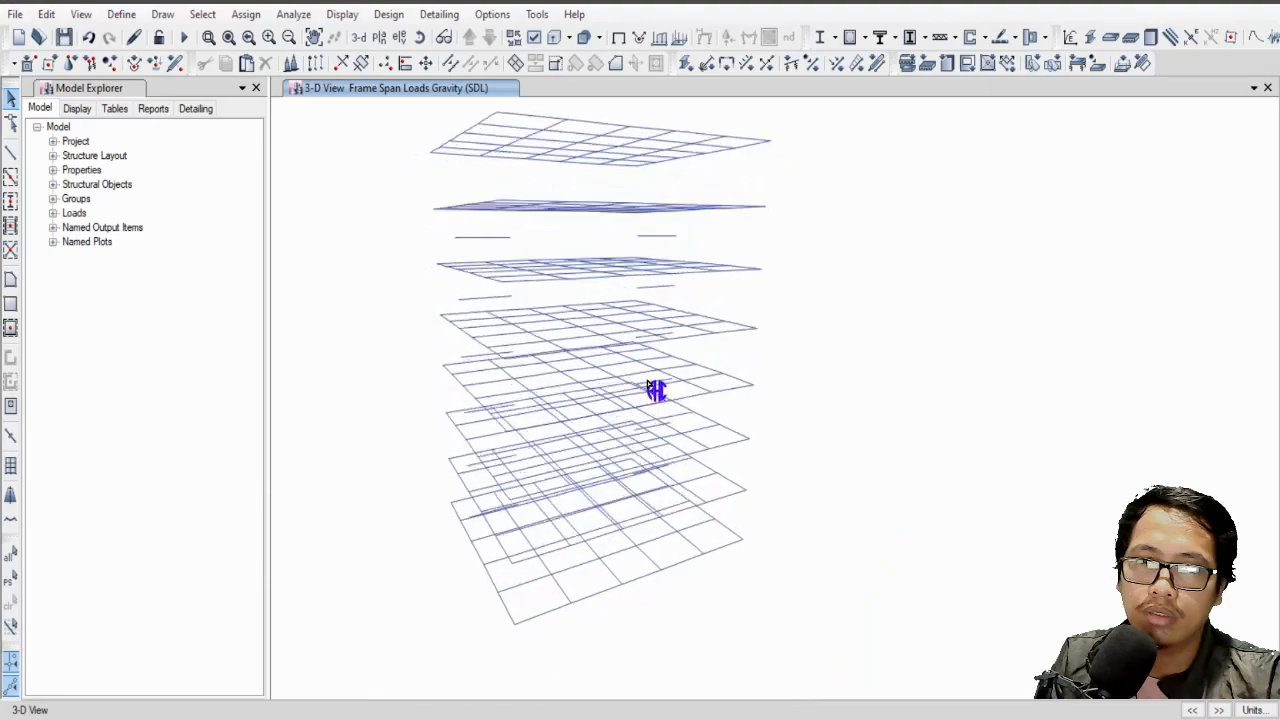
pyautogui.moveTo(658, 385)
pyautogui.mouseDown()
pyautogui.moveTo(706, 449)
pyautogui.moveTo(640, 418)
pyautogui.moveTo(666, 395)
pyautogui.mouseUp()
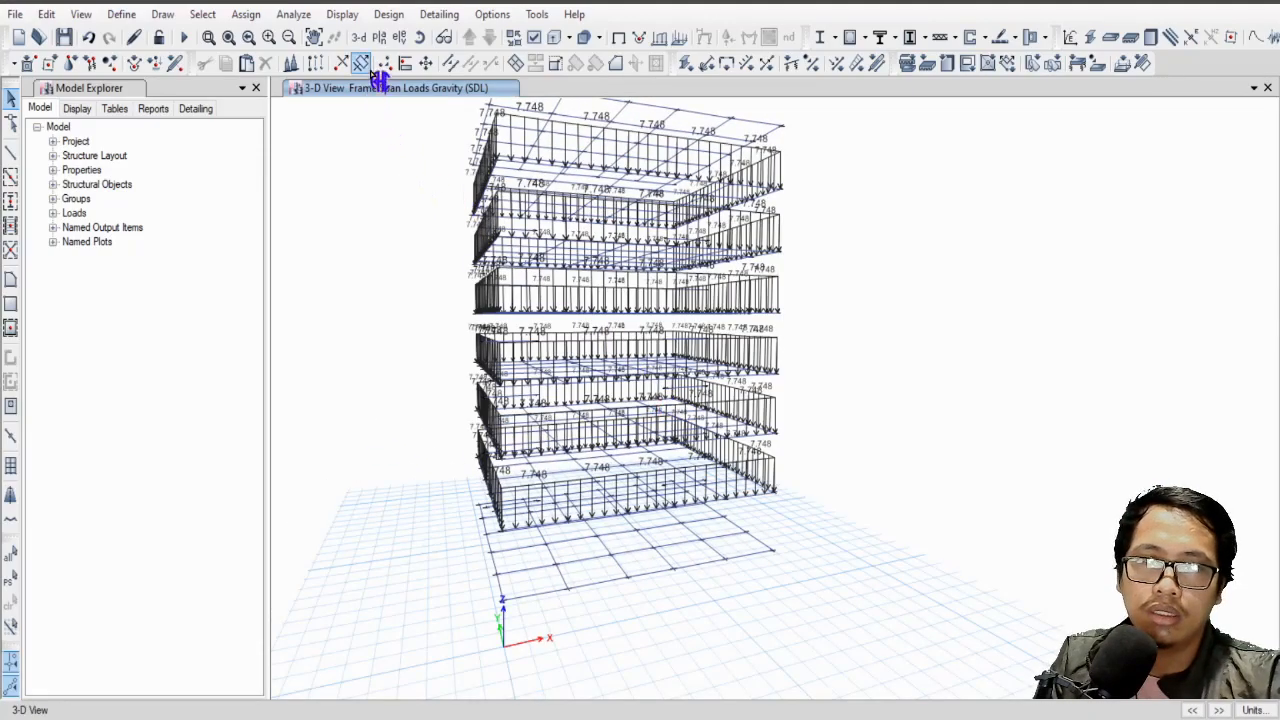
# Show the NGL plan view and select the perimeter beams along all four edges.
pyautogui.click(382, 39)
pyautogui.click(550, 387)
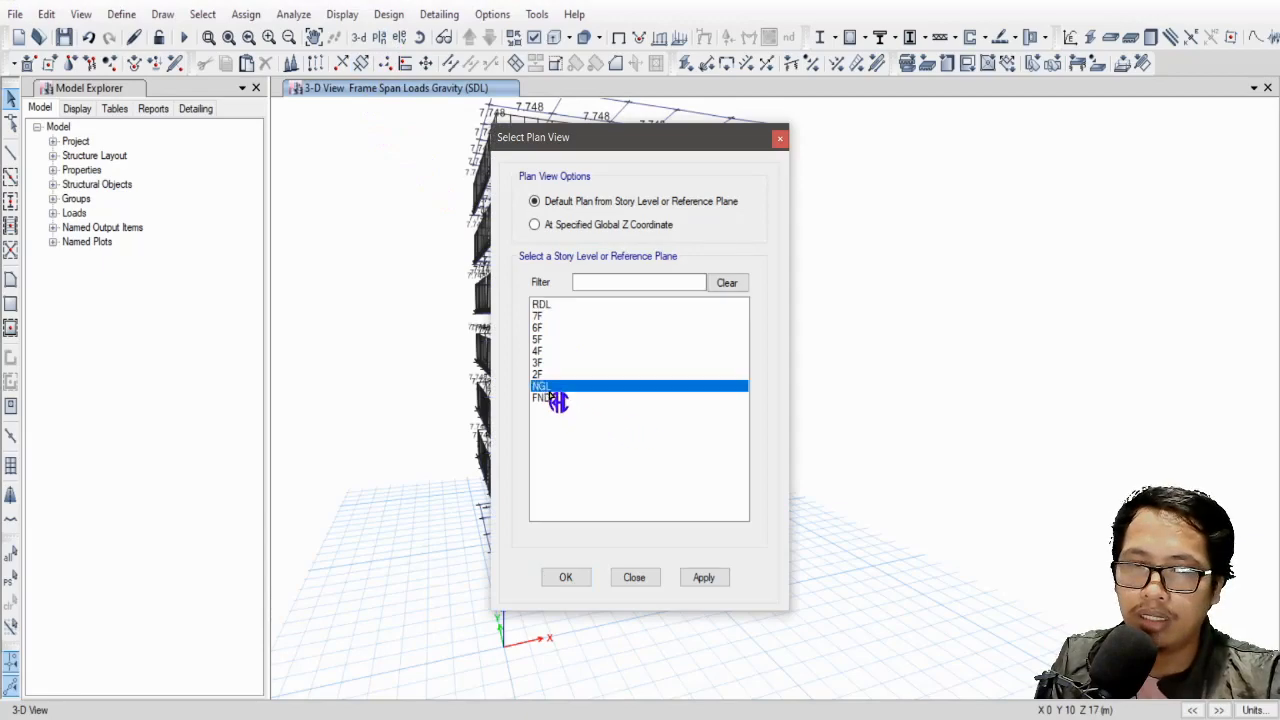
pyautogui.click(566, 577)
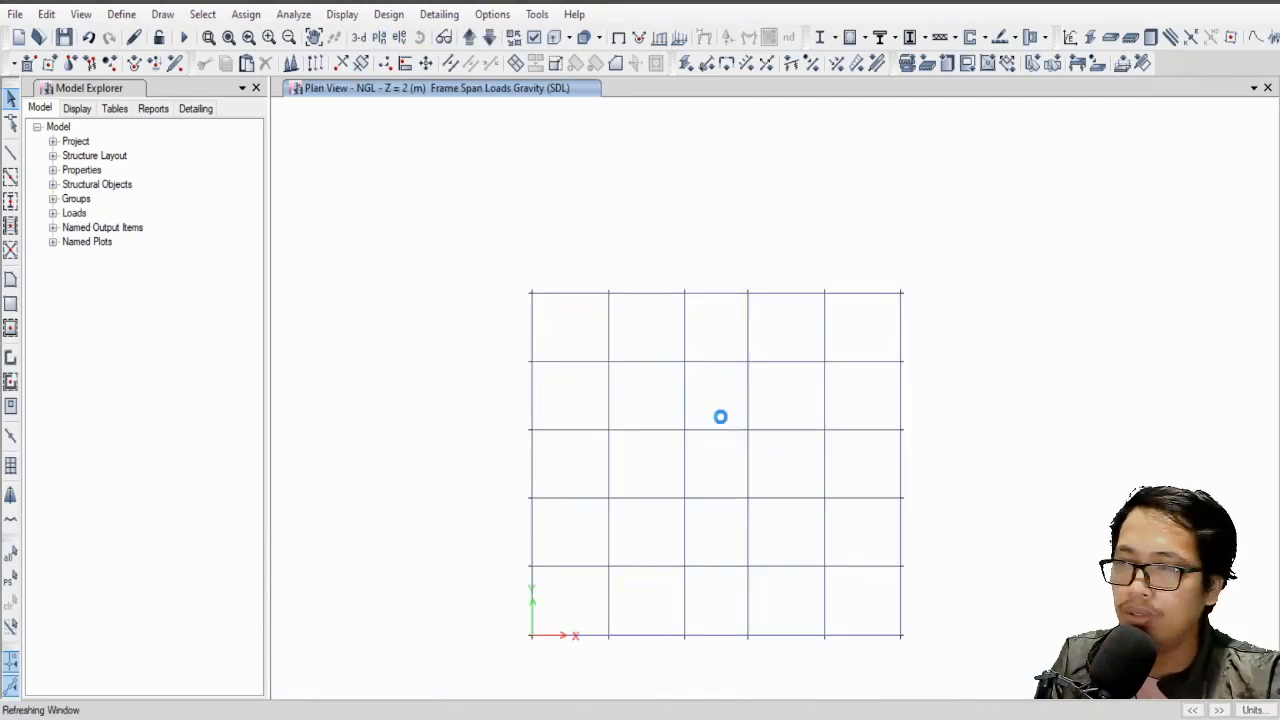
pyautogui.moveTo(506, 267); pyautogui.dragTo(985, 308)
pyautogui.moveTo(868, 260); pyautogui.dragTo(970, 700)
pyautogui.moveTo(498, 610); pyautogui.dragTo(990, 695)
pyautogui.moveTo(491, 247); pyautogui.dragTo(563, 700)
# Assign a uniform SDL gravity load of 7.748 kN/m to the selected NGL perimeter beams and close the load assignment.
pyautogui.click(246, 15)
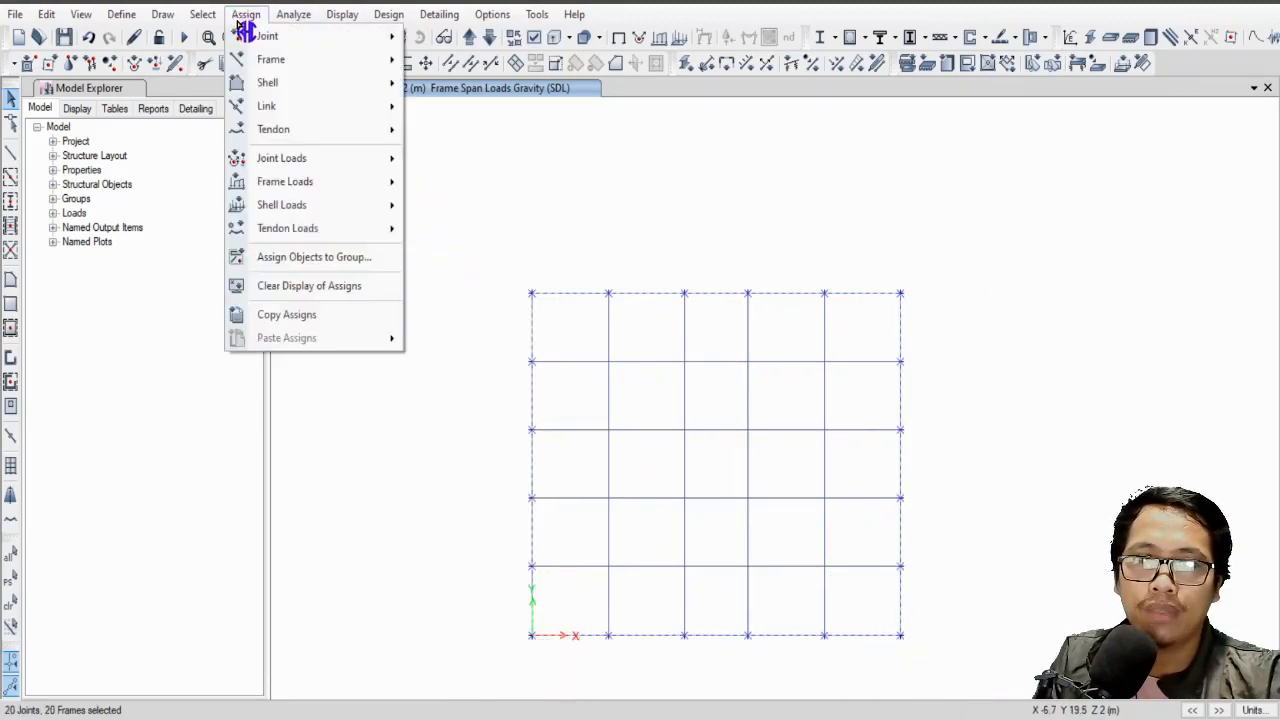
pyautogui.moveTo(340, 186)
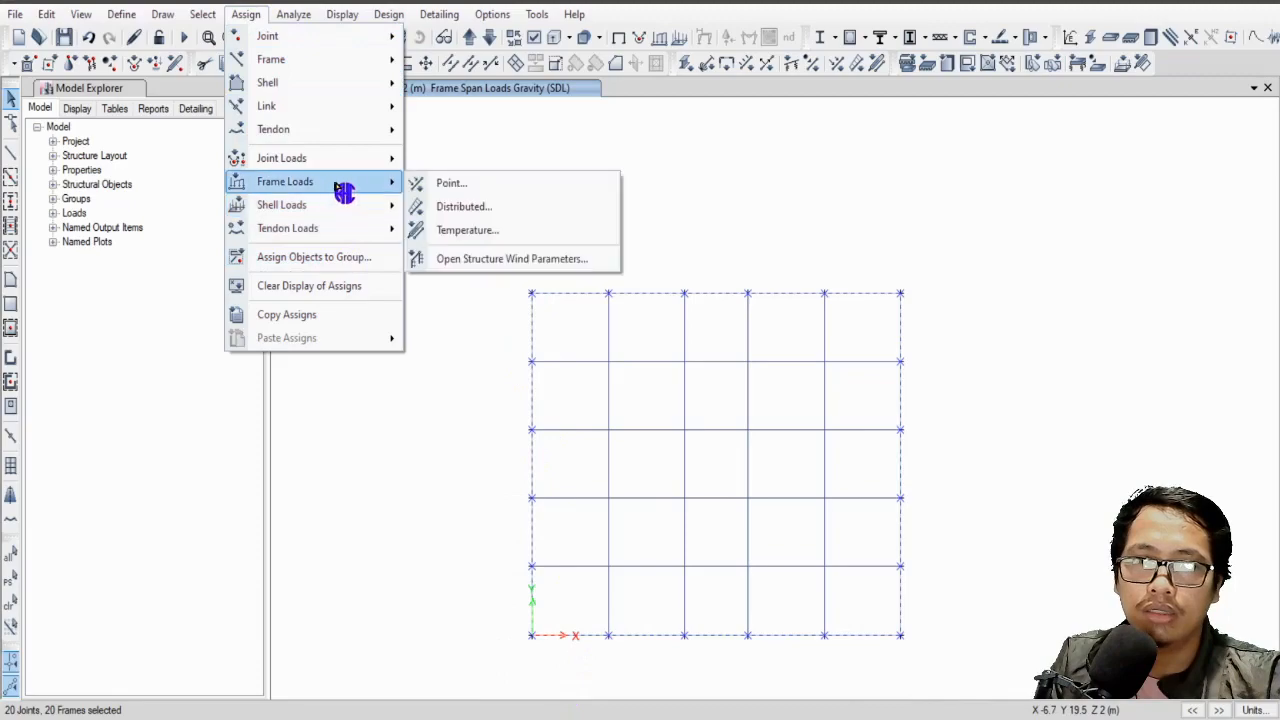
pyautogui.click(494, 206)
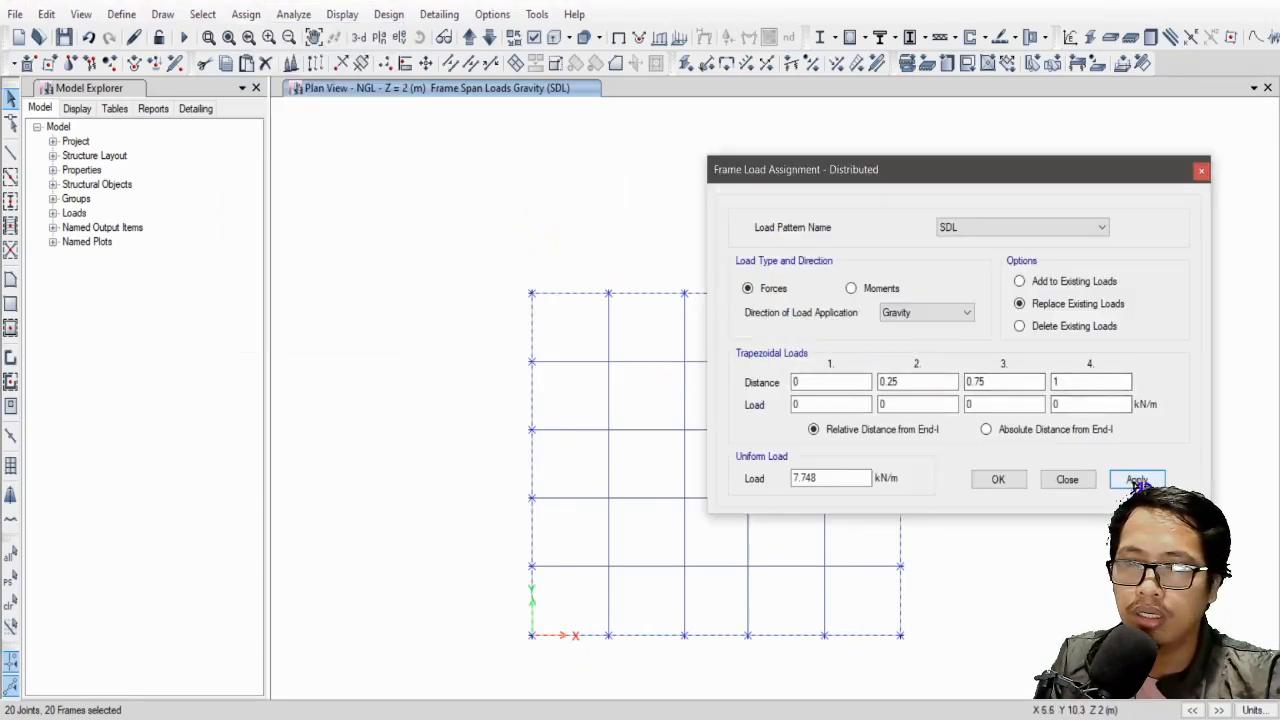
pyautogui.click(1137, 480)
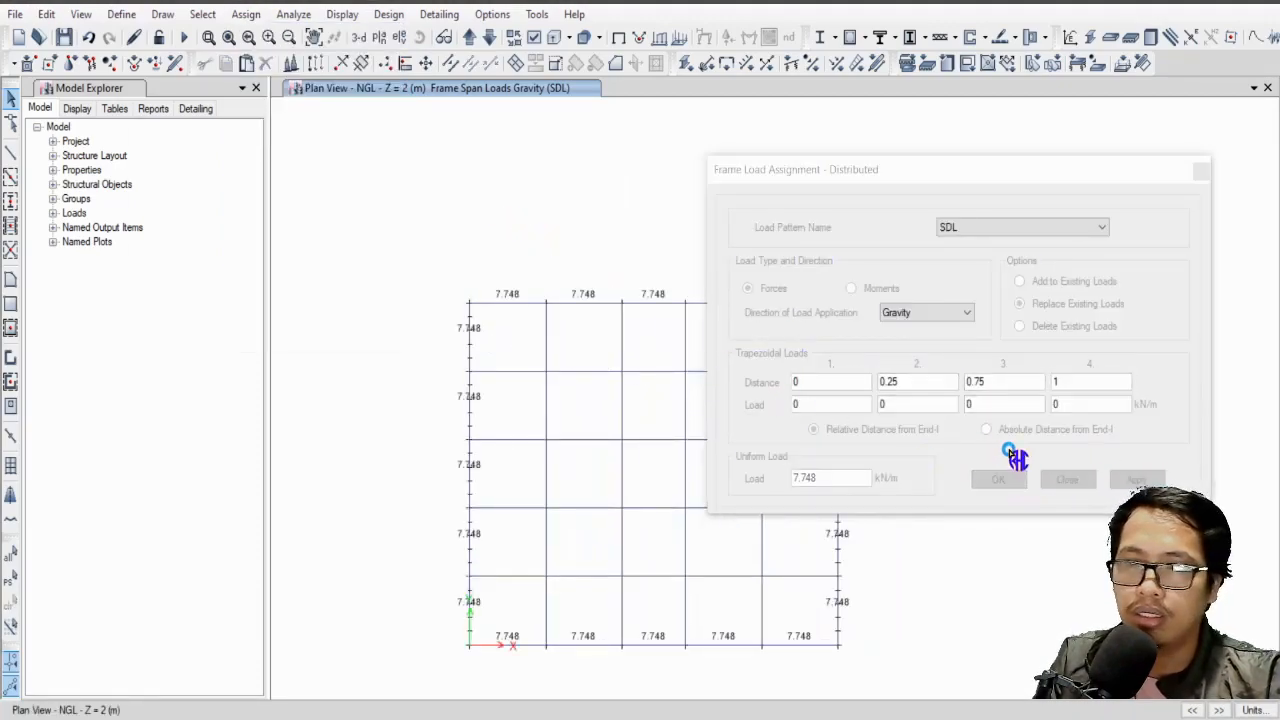
pyautogui.click(1012, 481)
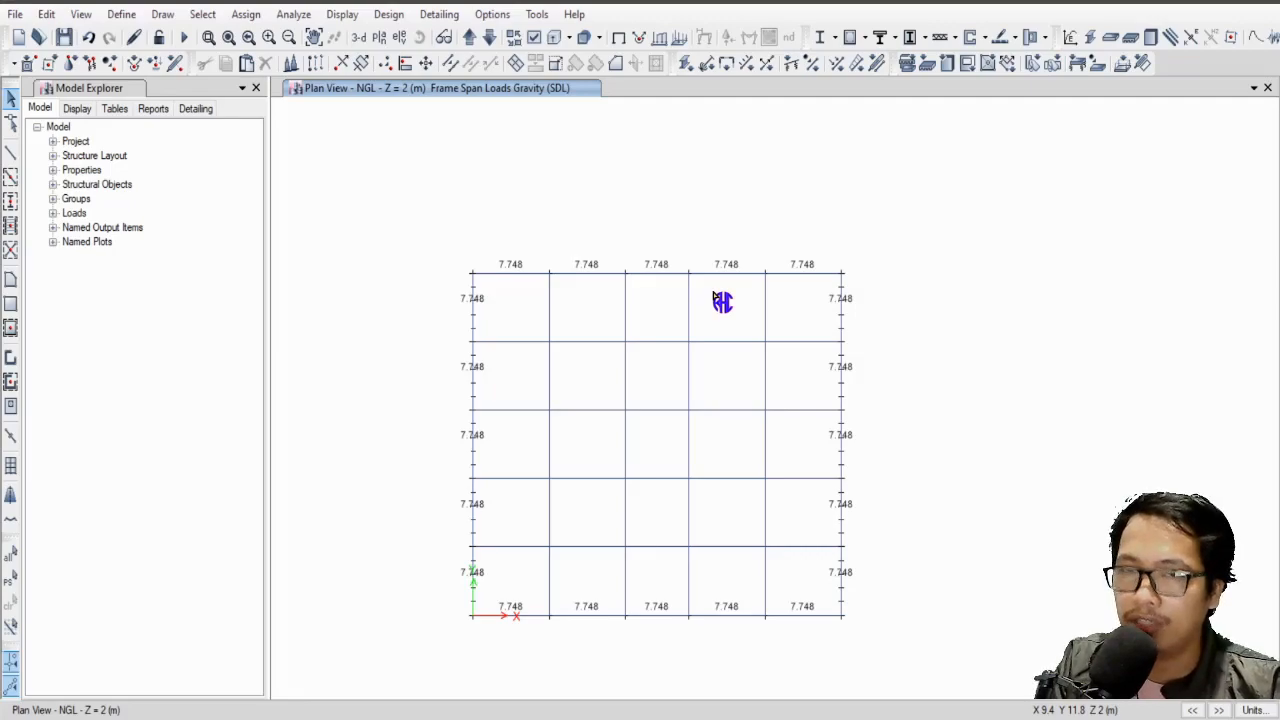
# Show the plan view of story 2F.
pyautogui.click(379, 37)
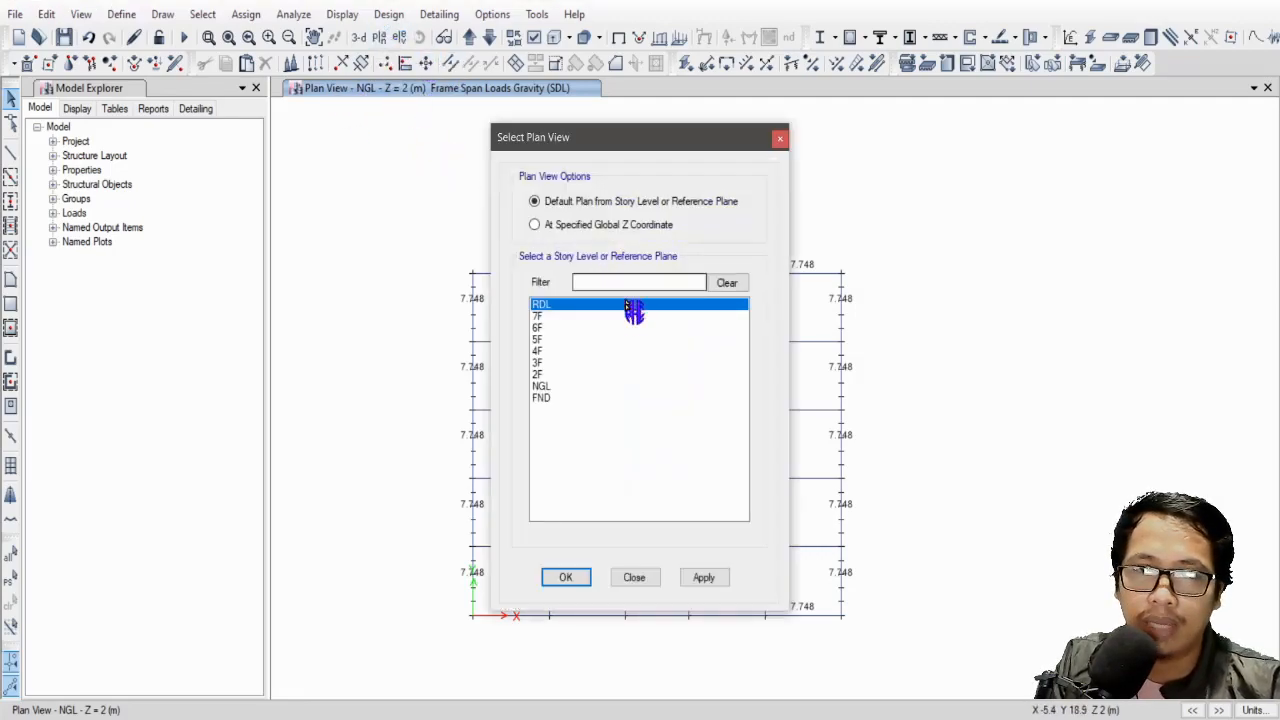
pyautogui.click(548, 374)
pyautogui.click(574, 577)
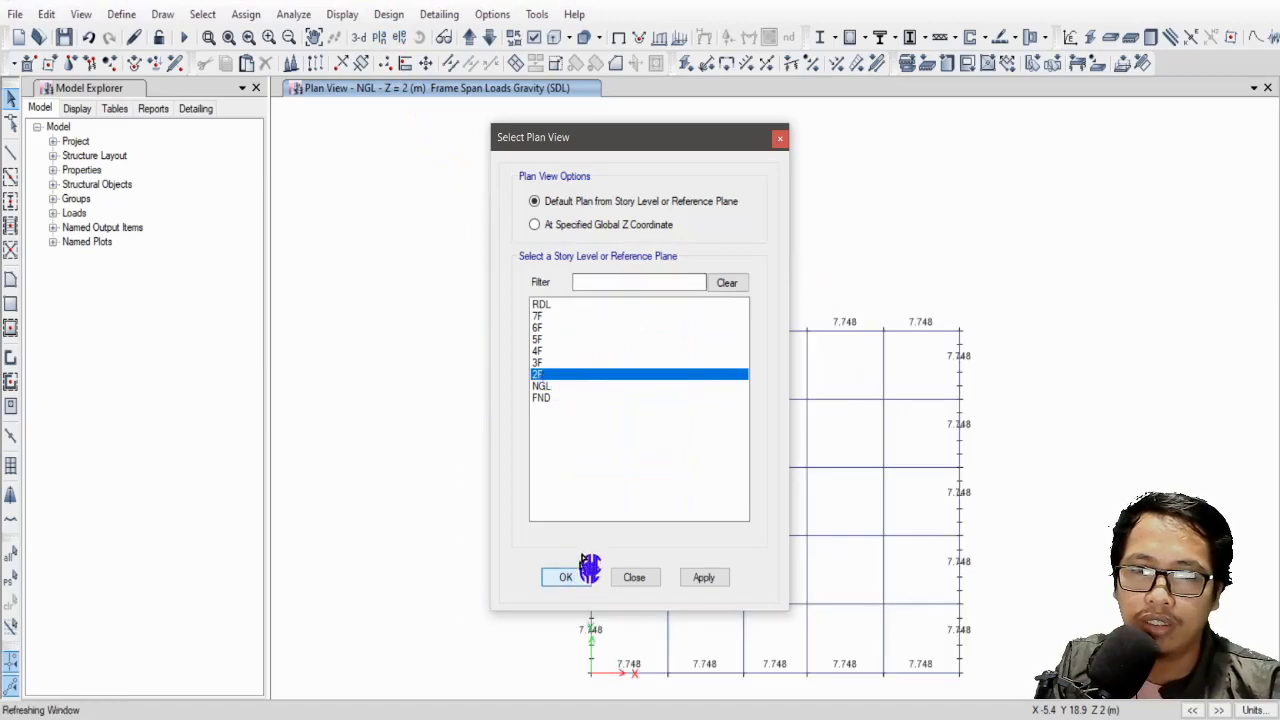
pyautogui.moveTo(971, 374); pyautogui.dragTo(829, 266, button='middle')
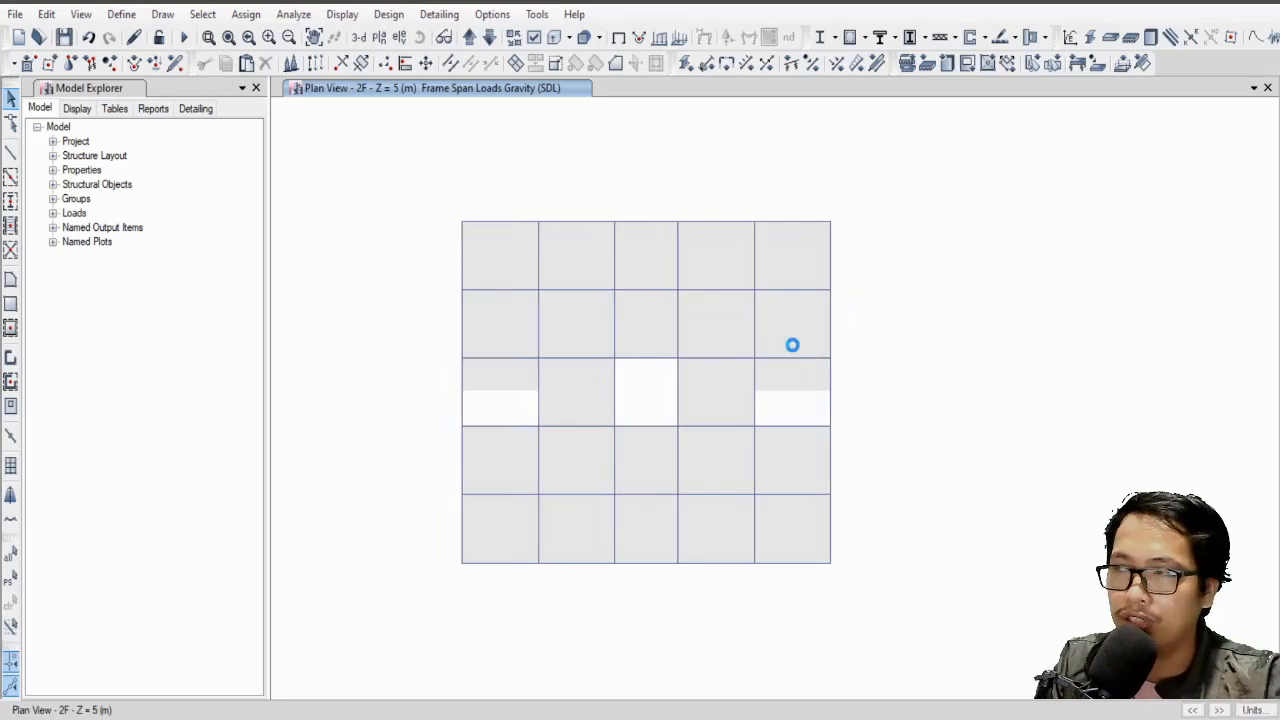
pyautogui.click(204, 16)
pyautogui.moveTo(229, 40)
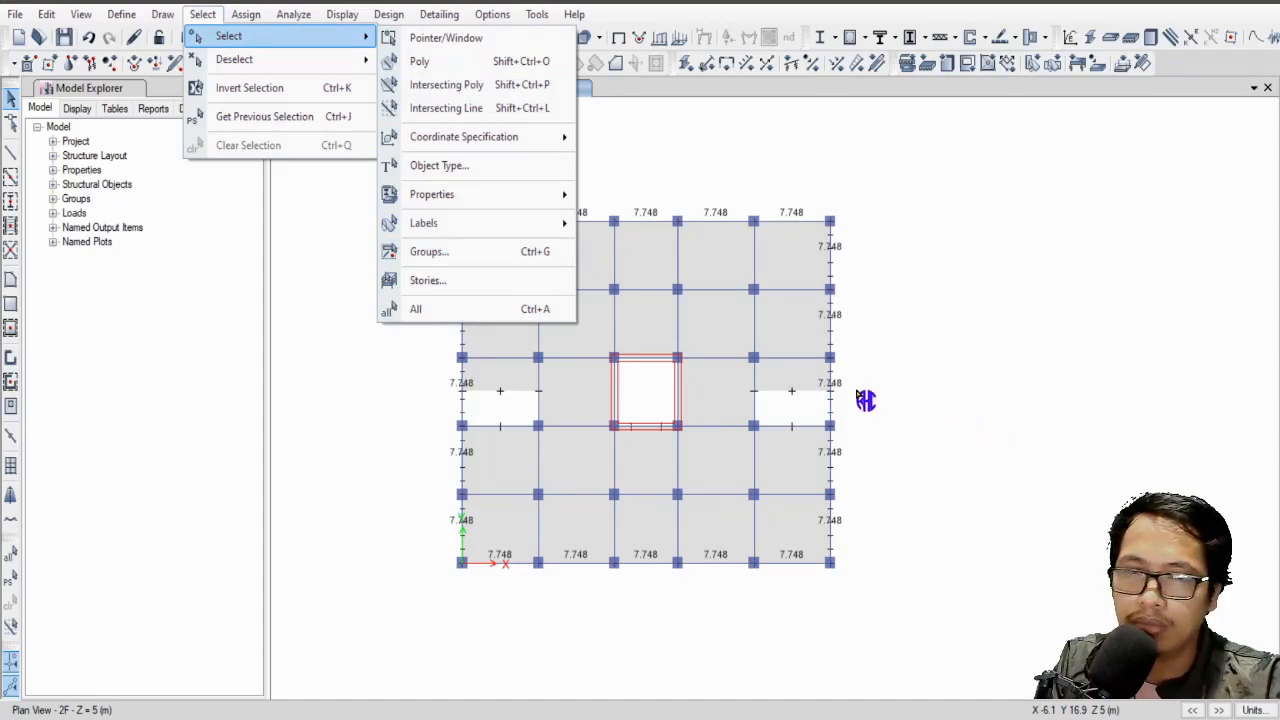
pyautogui.click(457, 168)
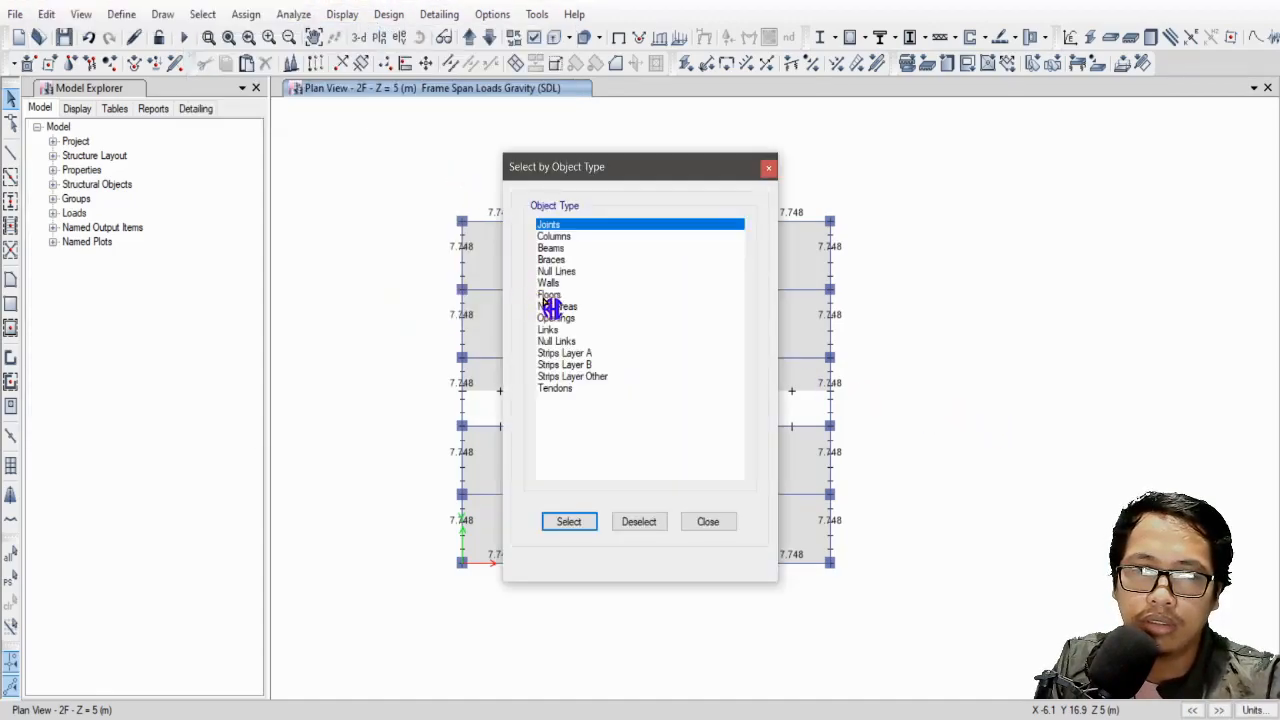
pyautogui.click(768, 168)
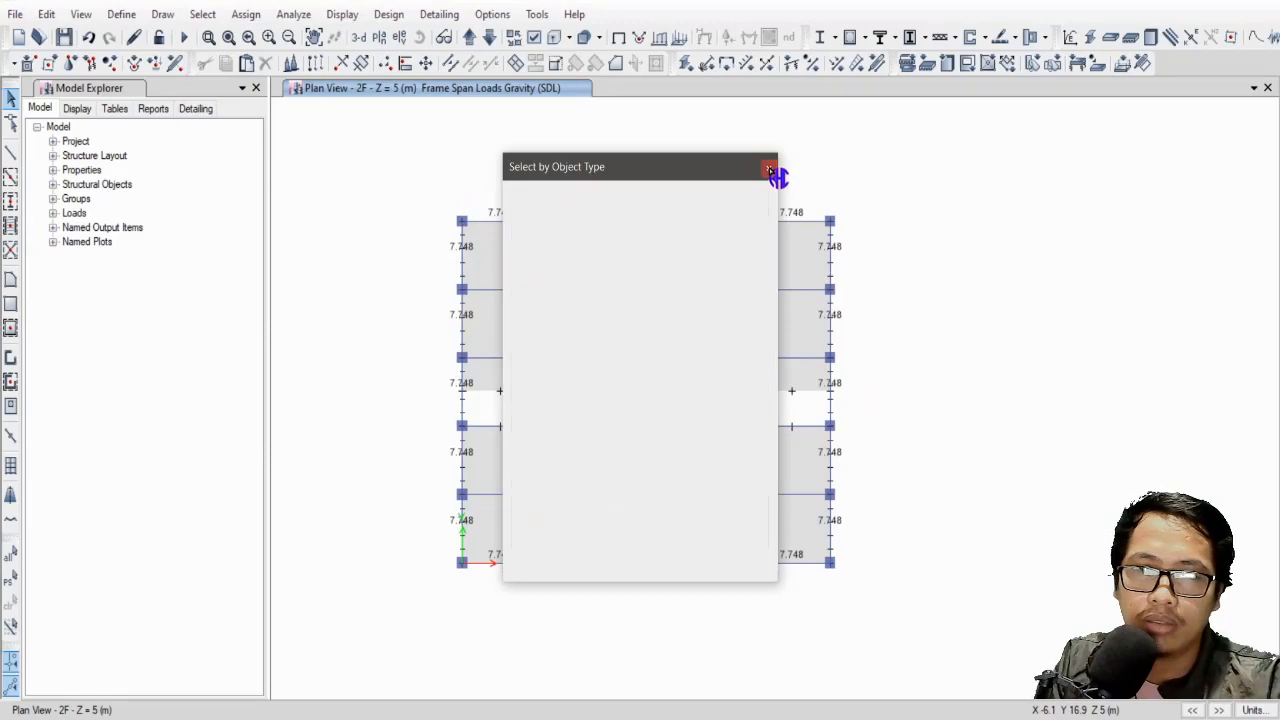
# Select all slabs with the property RS125F3FYS40 and show only those slabs in the 2F plan view.
pyautogui.click(202, 14)
pyautogui.moveTo(258, 40)
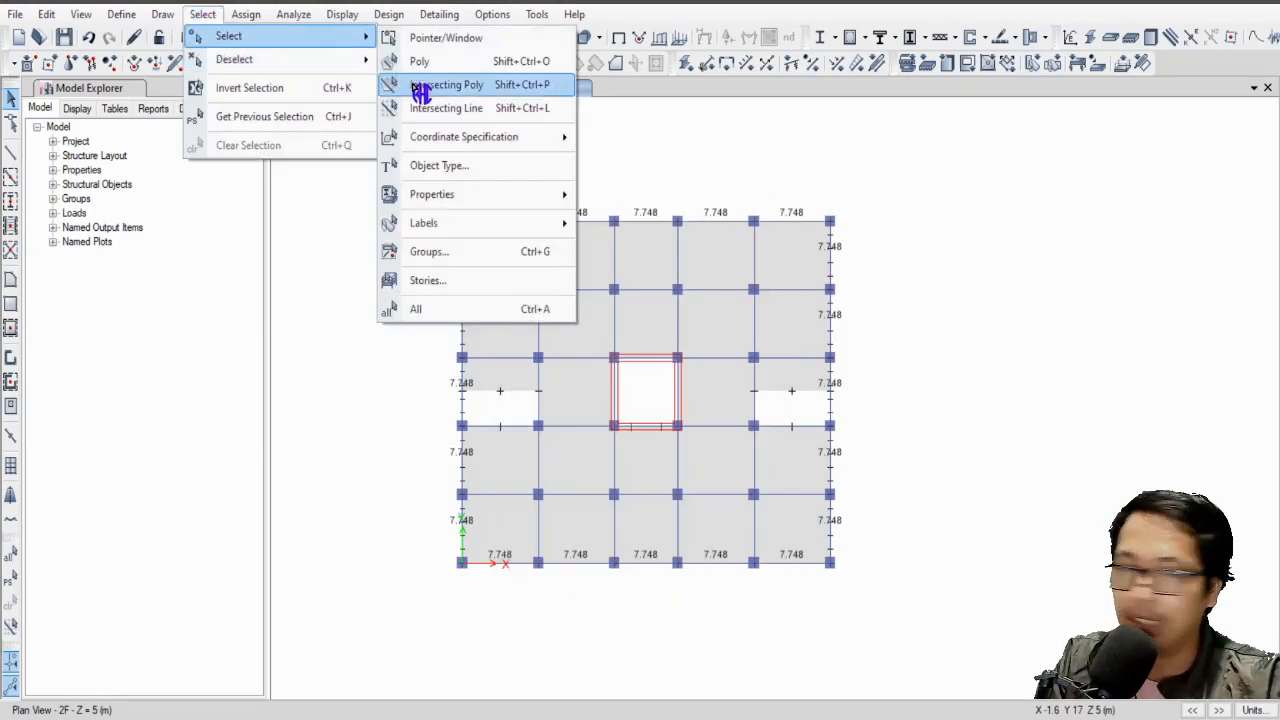
pyautogui.moveTo(506, 196)
pyautogui.click(731, 252)
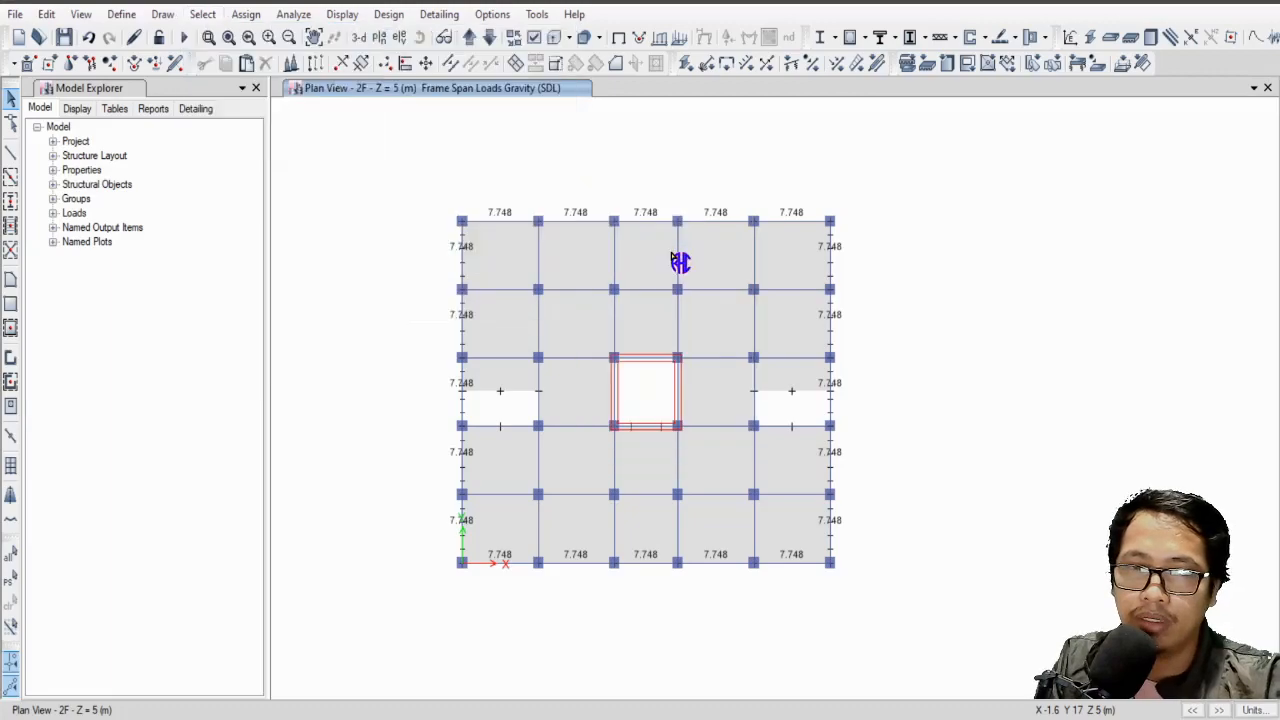
pyautogui.click(590, 237)
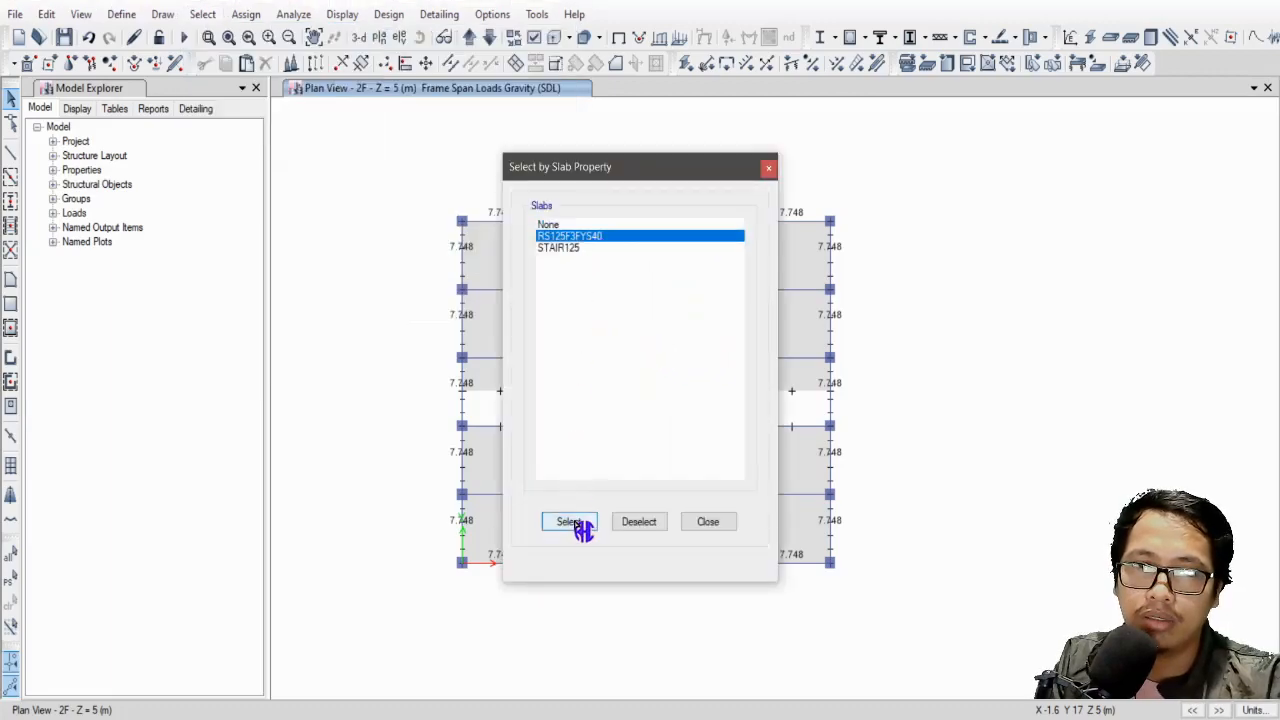
pyautogui.click(568, 521)
pyautogui.click(714, 521)
pyautogui.moveTo(973, 399); pyautogui.dragTo(958, 423, button='middle')
pyautogui.hotkey('ctrl', 'h')
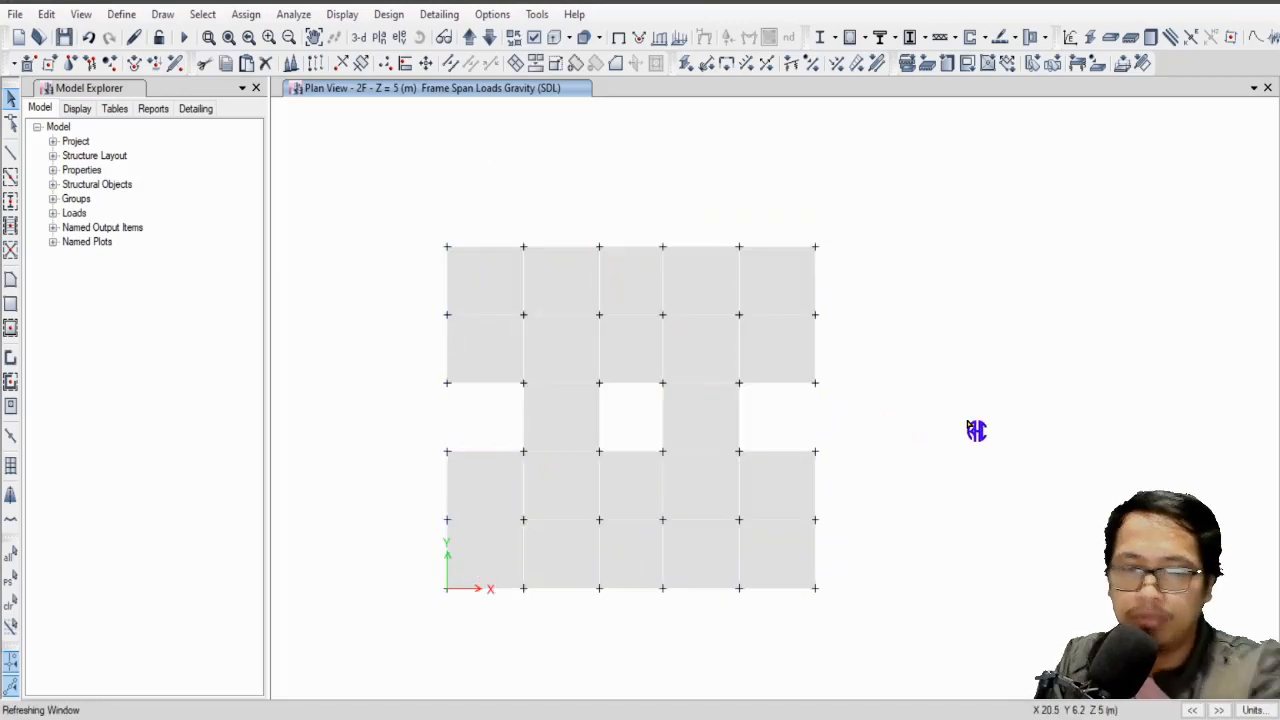
# Clear the frame load display and select all slabs in the 2F plan, including those on similar stories.
pyautogui.moveTo(404, 221); pyautogui.dragTo(912, 632)
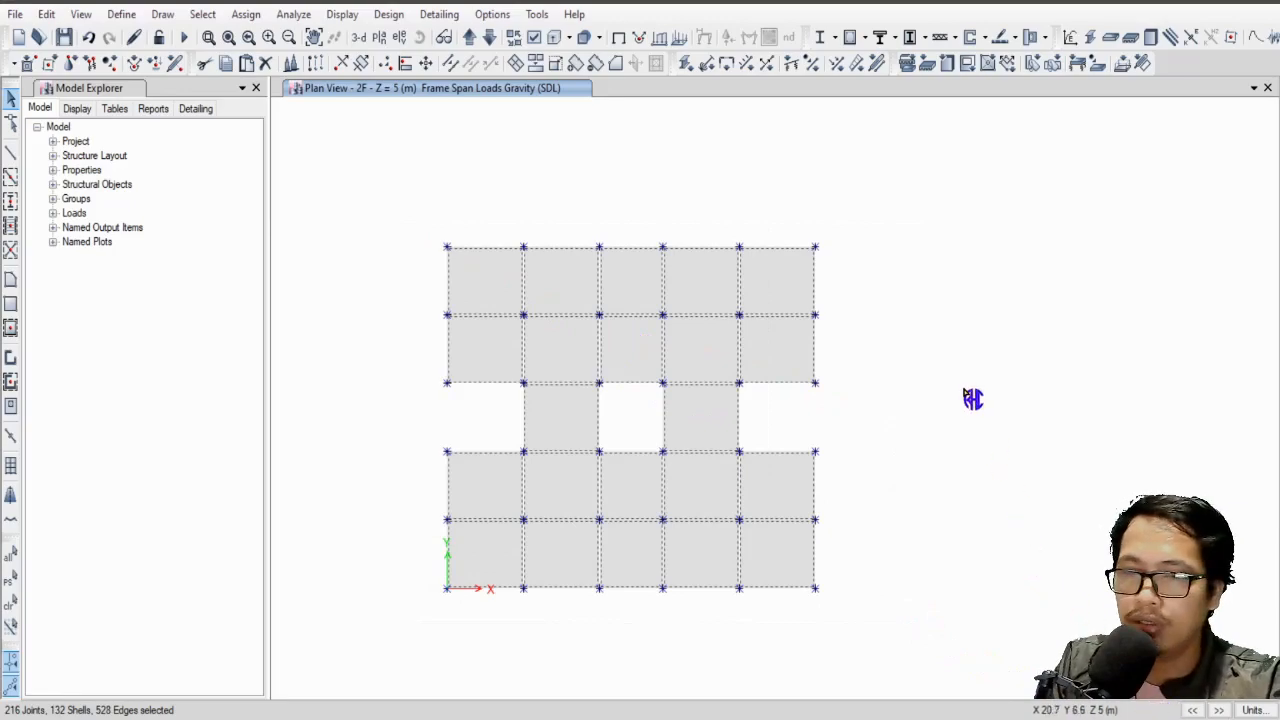
pyautogui.click(618, 37)
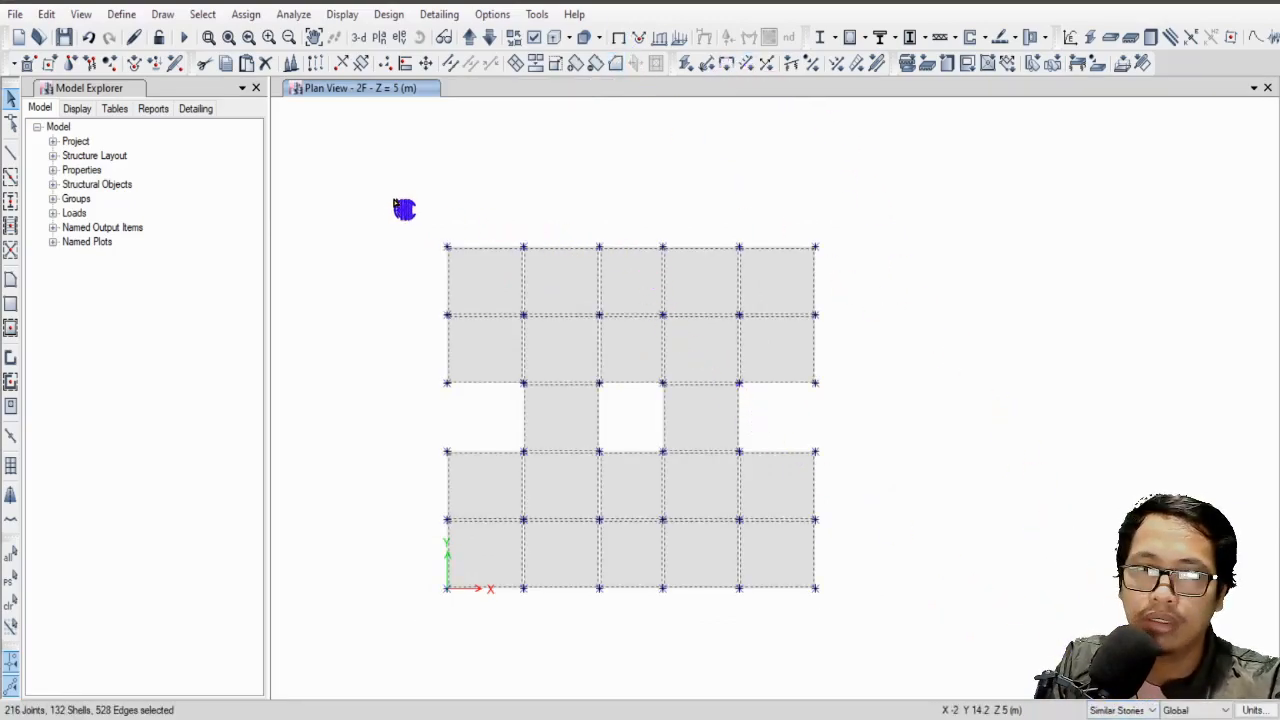
pyautogui.moveTo(394, 200); pyautogui.dragTo(935, 665)
# Start a uniform shell load assignment for the selected slabs and choose the SDL load pattern.
pyautogui.click(246, 14)
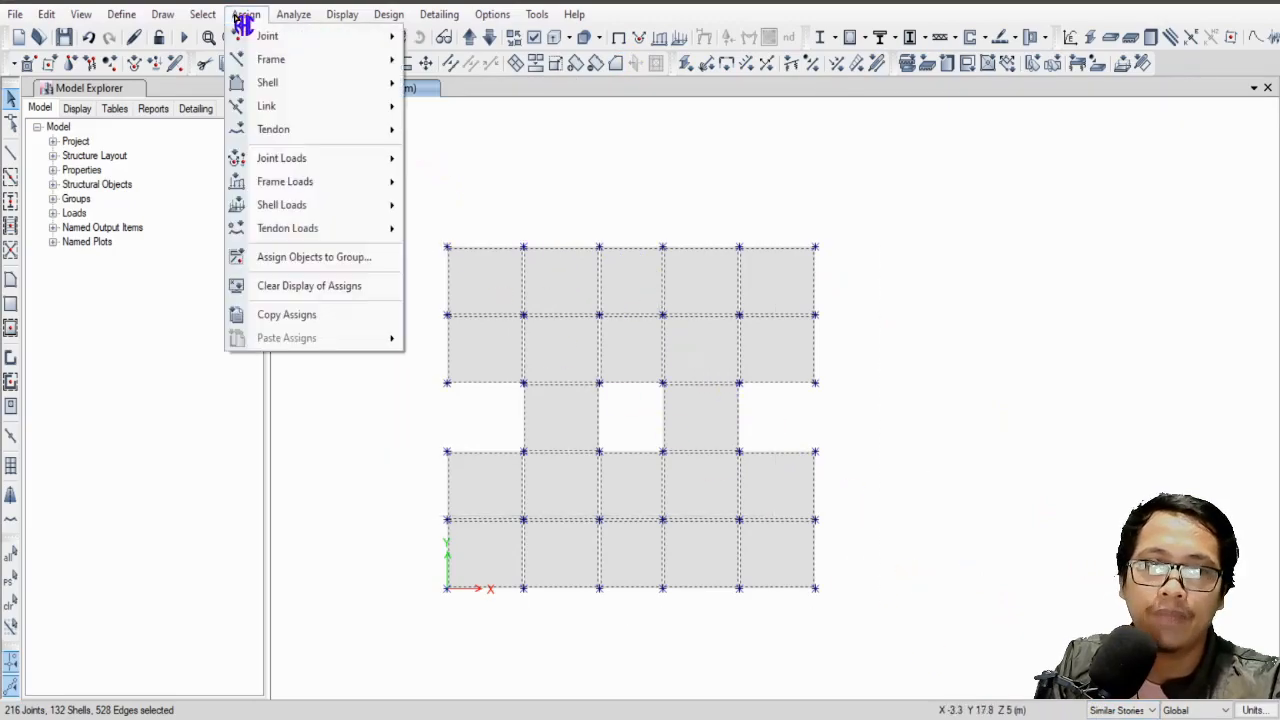
pyautogui.moveTo(320, 216)
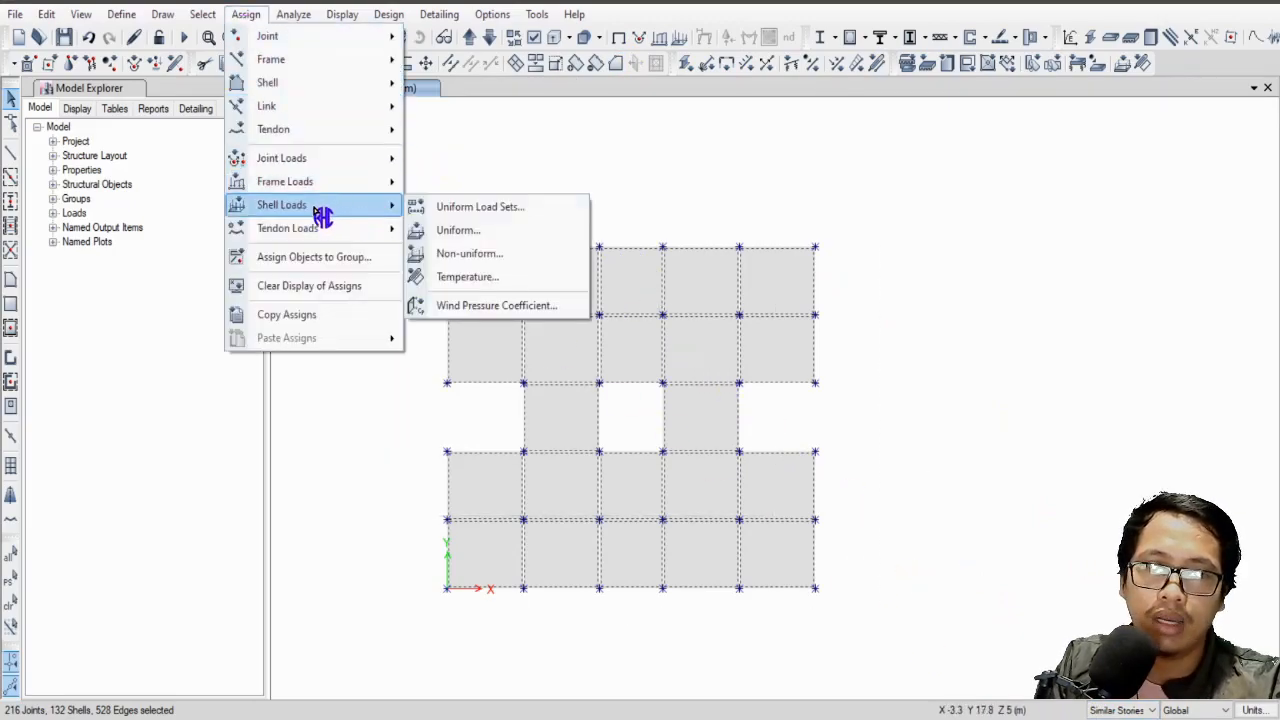
pyautogui.click(508, 231)
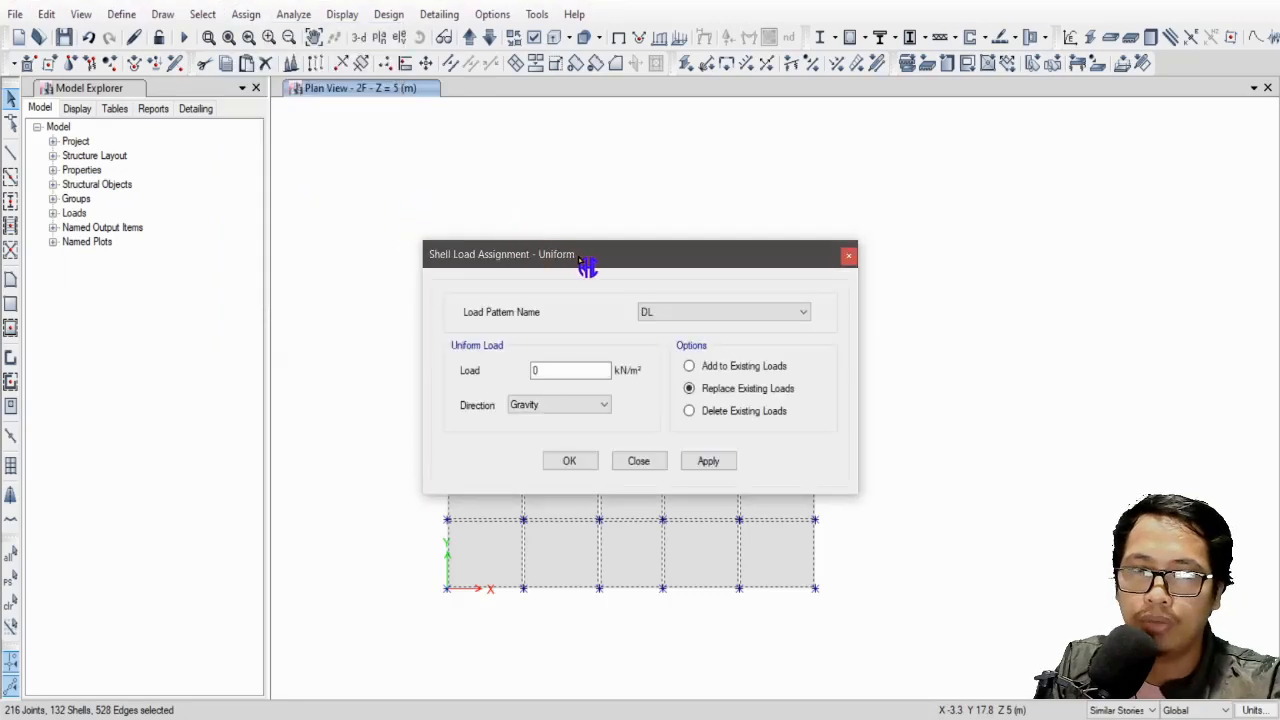
pyautogui.moveTo(588, 257); pyautogui.dragTo(377, 79)
pyautogui.click(571, 217)
pyautogui.click(551, 240)
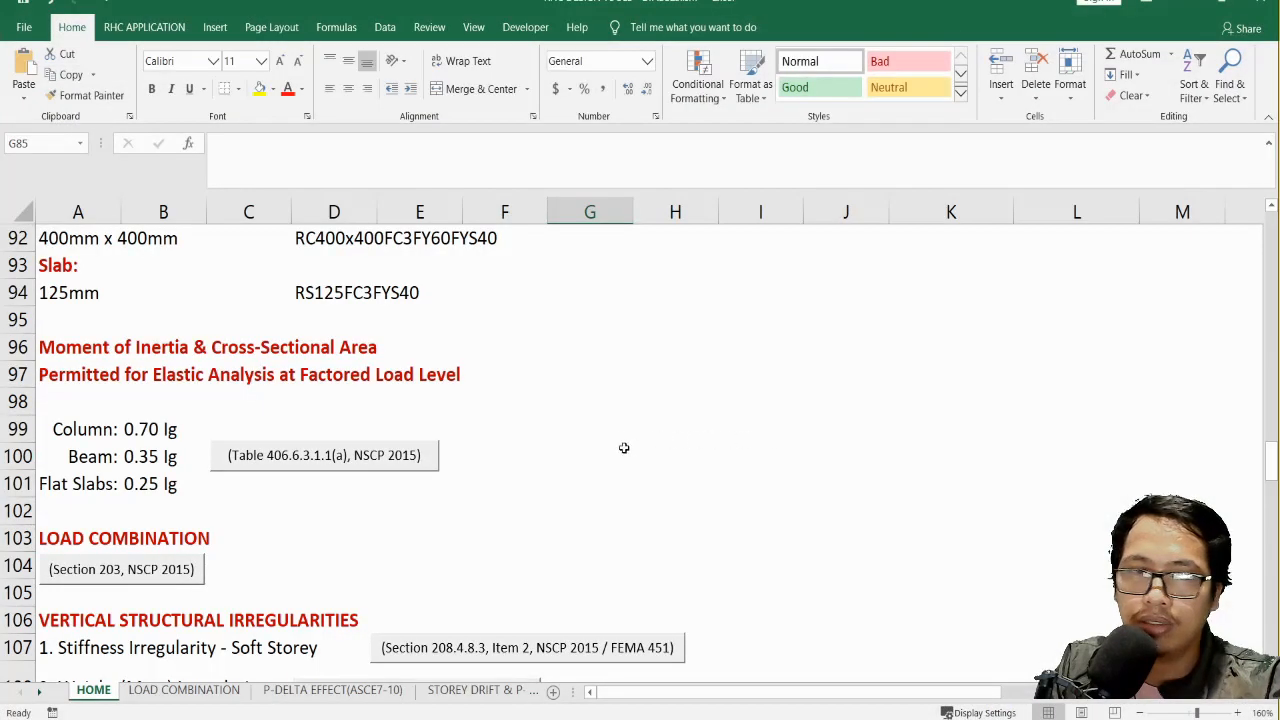
# Look up the typical-floor load in the Excel loadings sheet and apply a 2.69 kN/m² SDL gravity load to the selected slabs.
pyautogui.scroll(6, 623, 448)
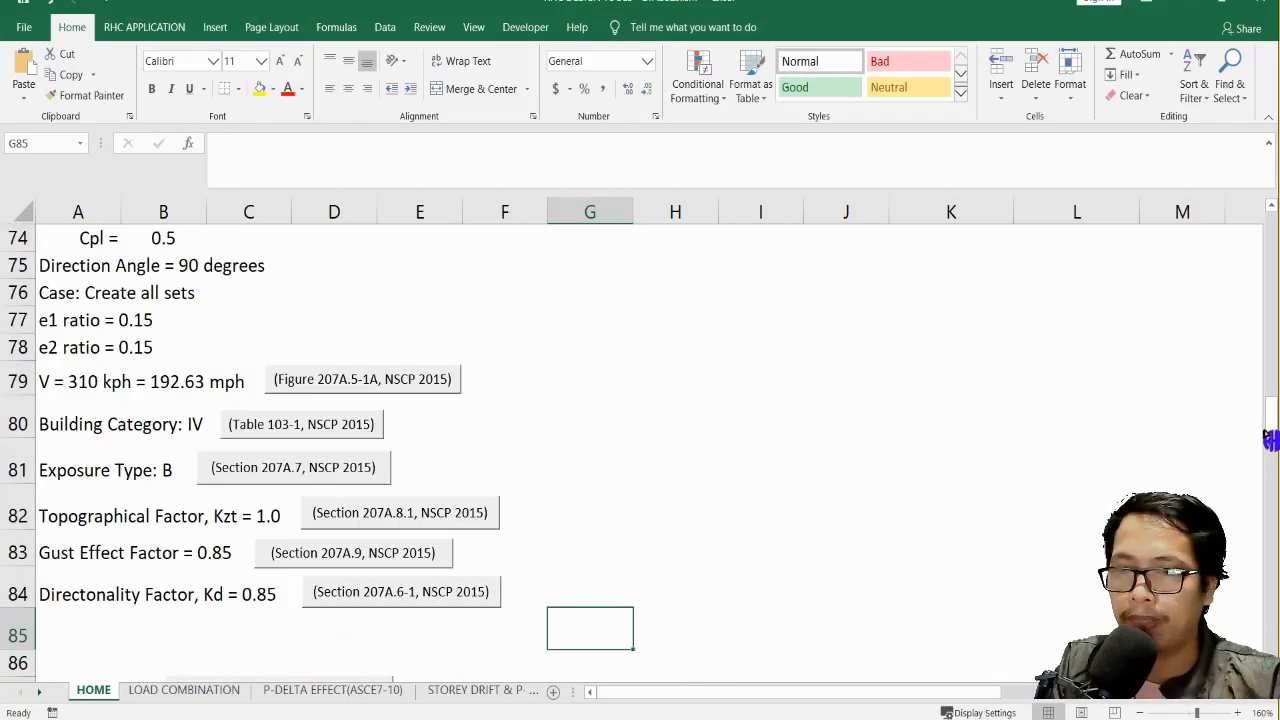
pyautogui.moveTo(1273, 434); pyautogui.dragTo(1271, 271)
pyautogui.scroll(-2, 655, 465)
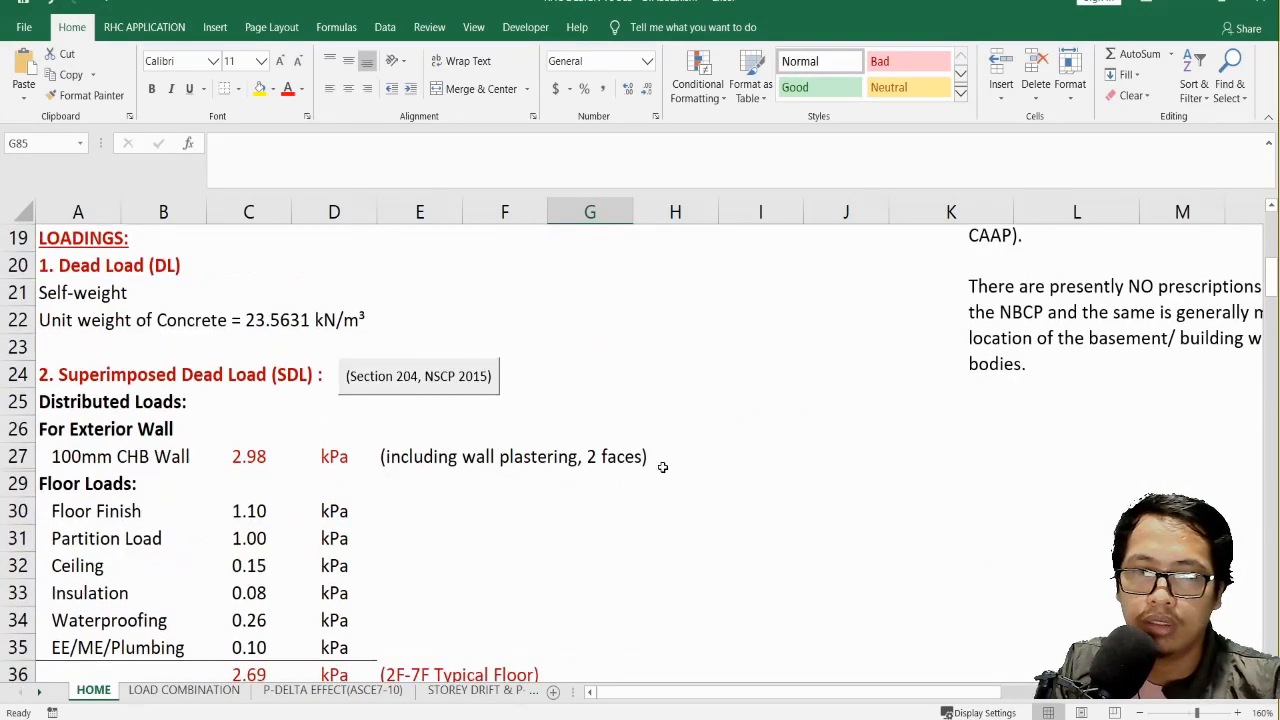
pyautogui.scroll(-2, 650, 467)
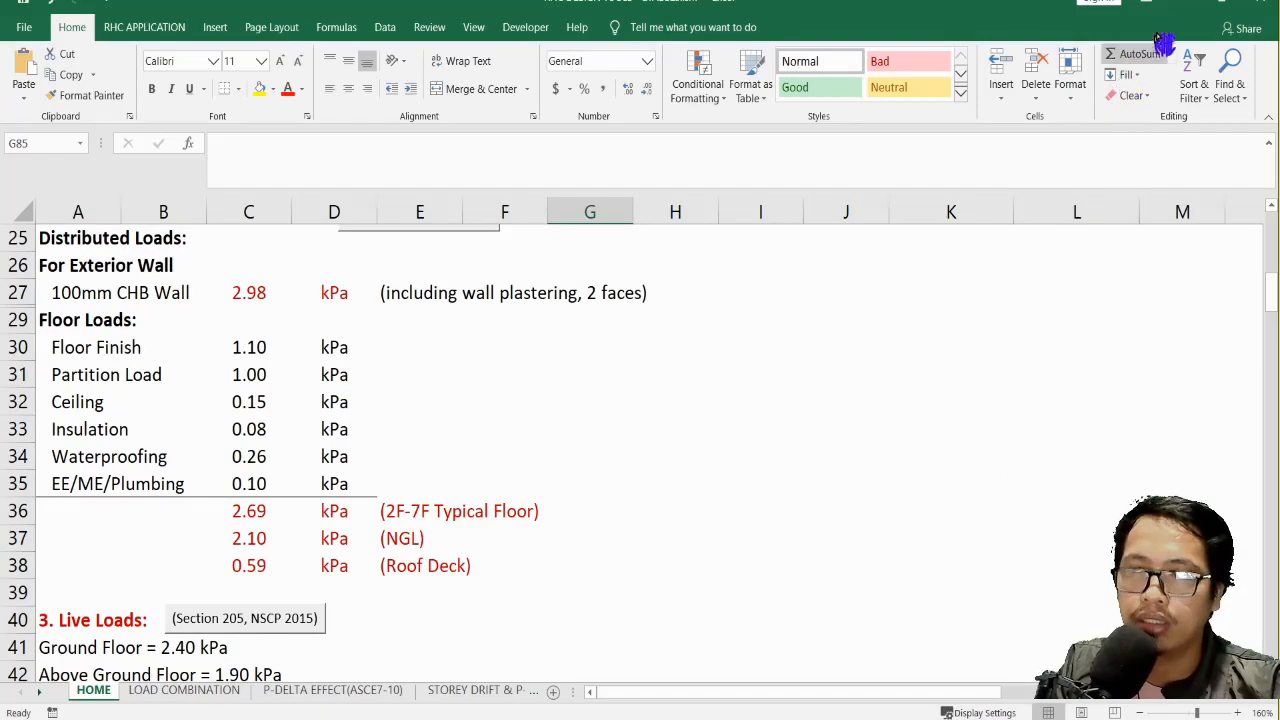
pyautogui.click(1178, 3)
pyautogui.click(284, 180)
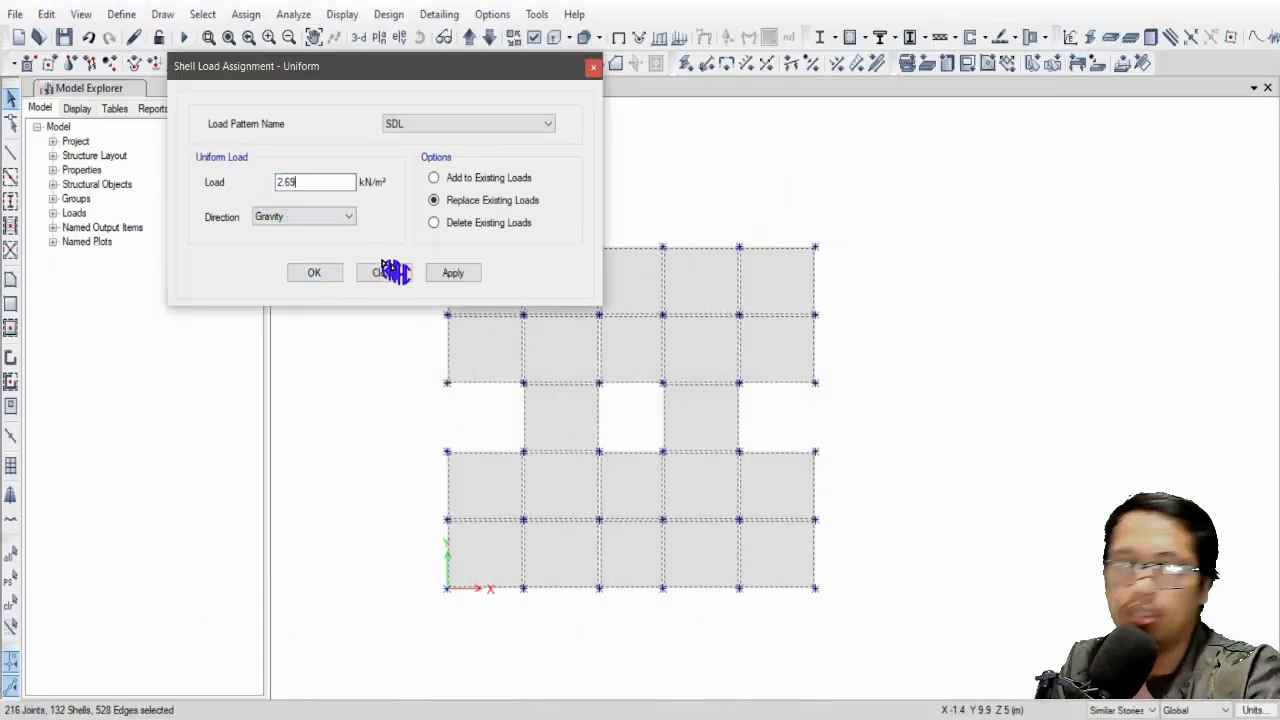
pyautogui.write('2.69')
pyautogui.click(460, 273)
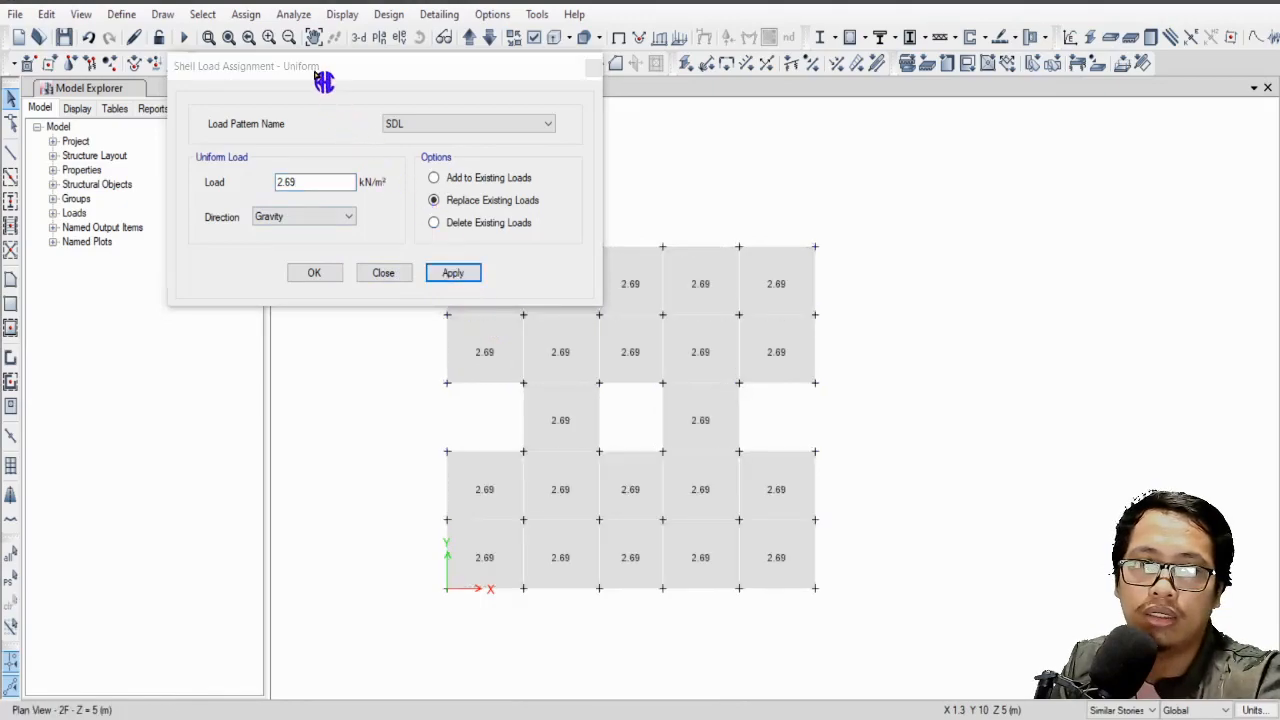
# Show the NGL plan view and select all of its slabs.
pyautogui.moveTo(318, 70); pyautogui.dragTo(965, 137)
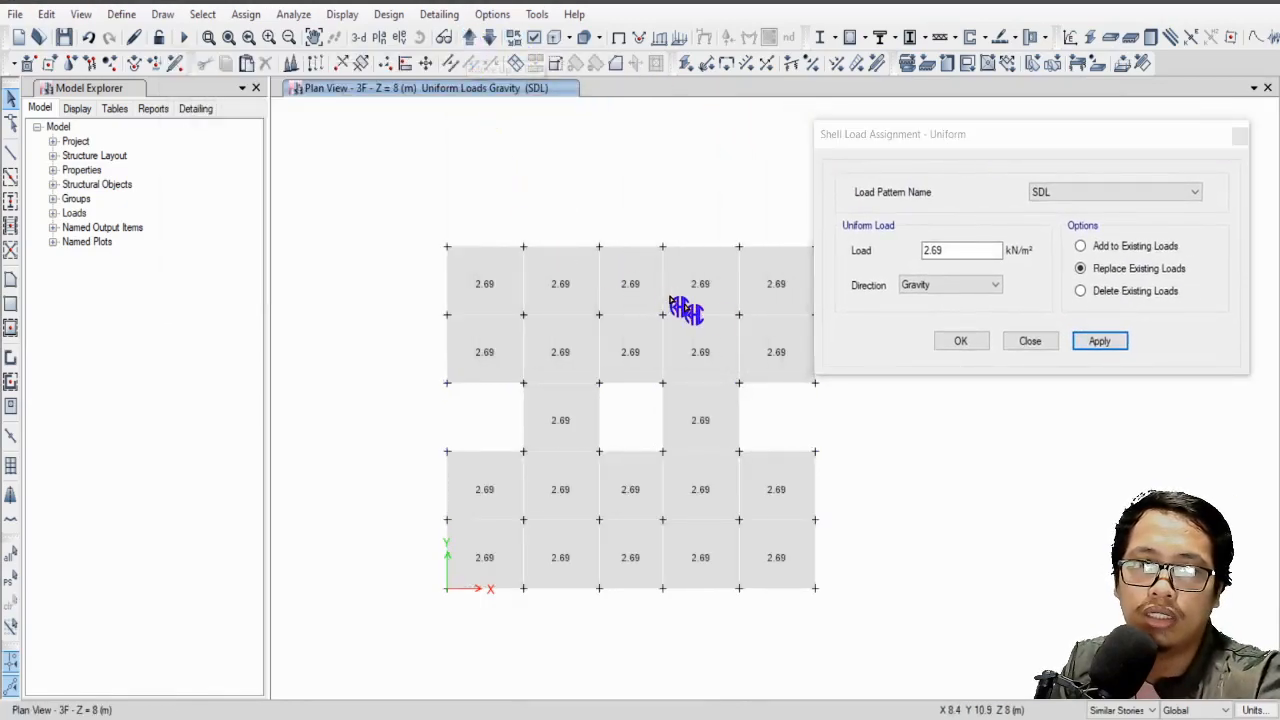
pyautogui.moveTo(593, 343); pyautogui.dragTo(523, 360, button='middle')
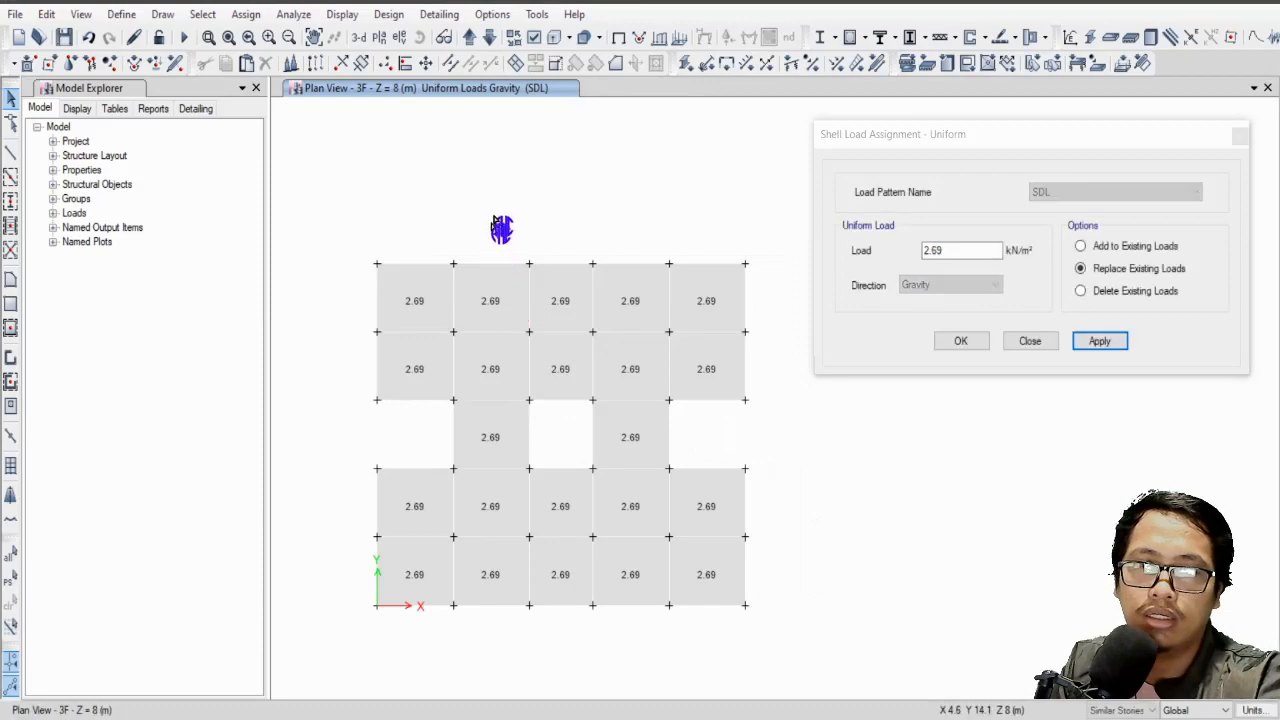
pyautogui.click(489, 38)
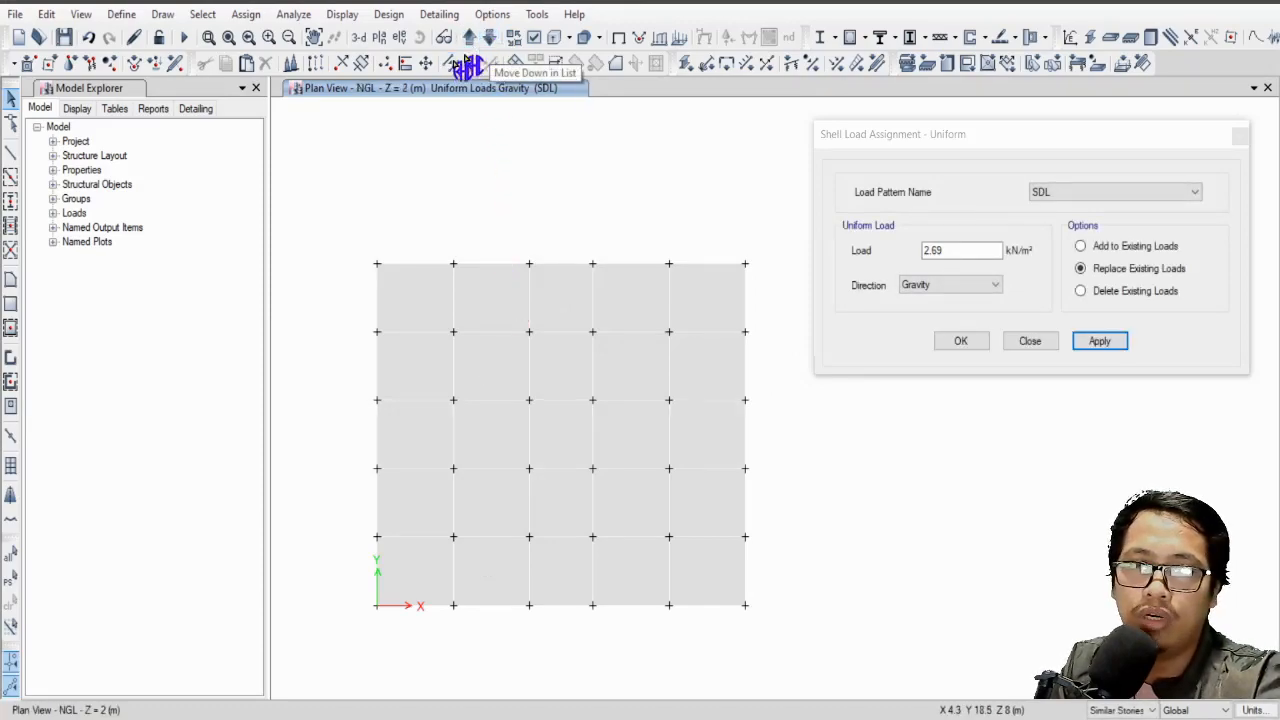
pyautogui.moveTo(331, 183); pyautogui.dragTo(773, 624)
# Check the NGL floor load in the Excel sheet and apply a 2.1 kN/m² SDL gravity load to the NGL slabs.
pyautogui.hotkey('alt', 'Tab')
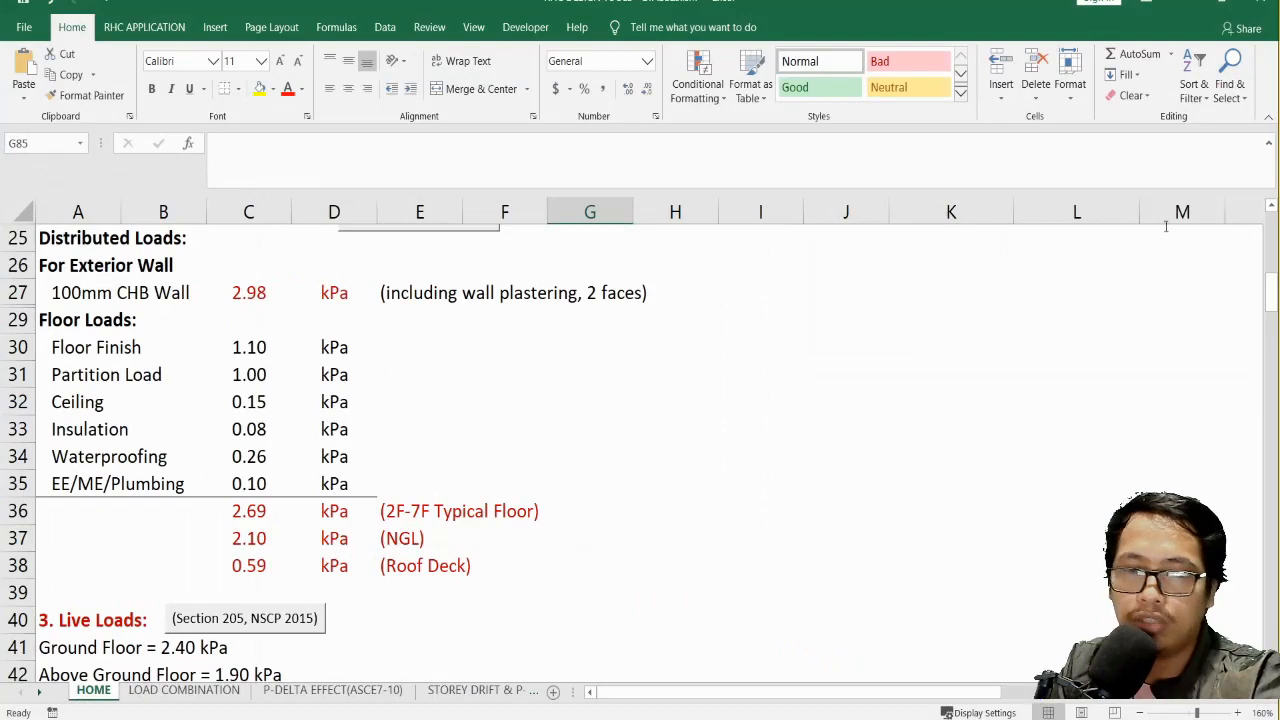
pyautogui.click(1185, 5)
pyautogui.moveTo(949, 250); pyautogui.dragTo(901, 244)
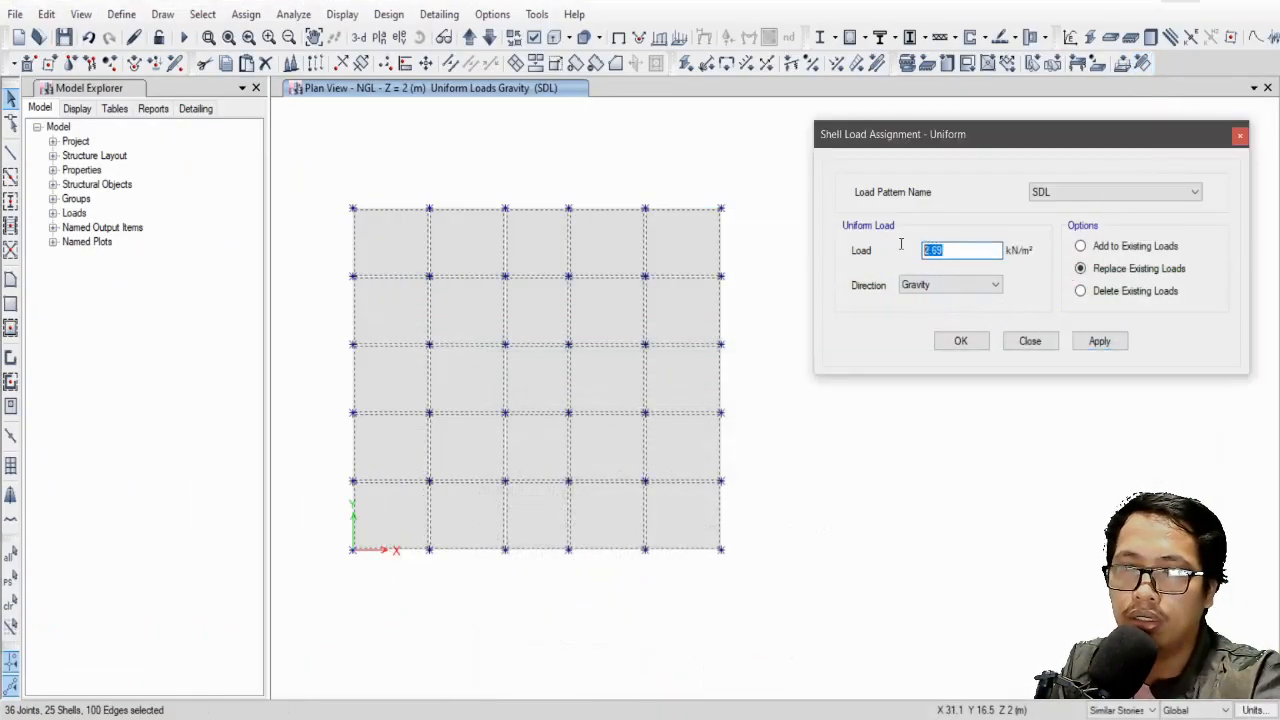
pyautogui.write('2.1')
pyautogui.click(1115, 345)
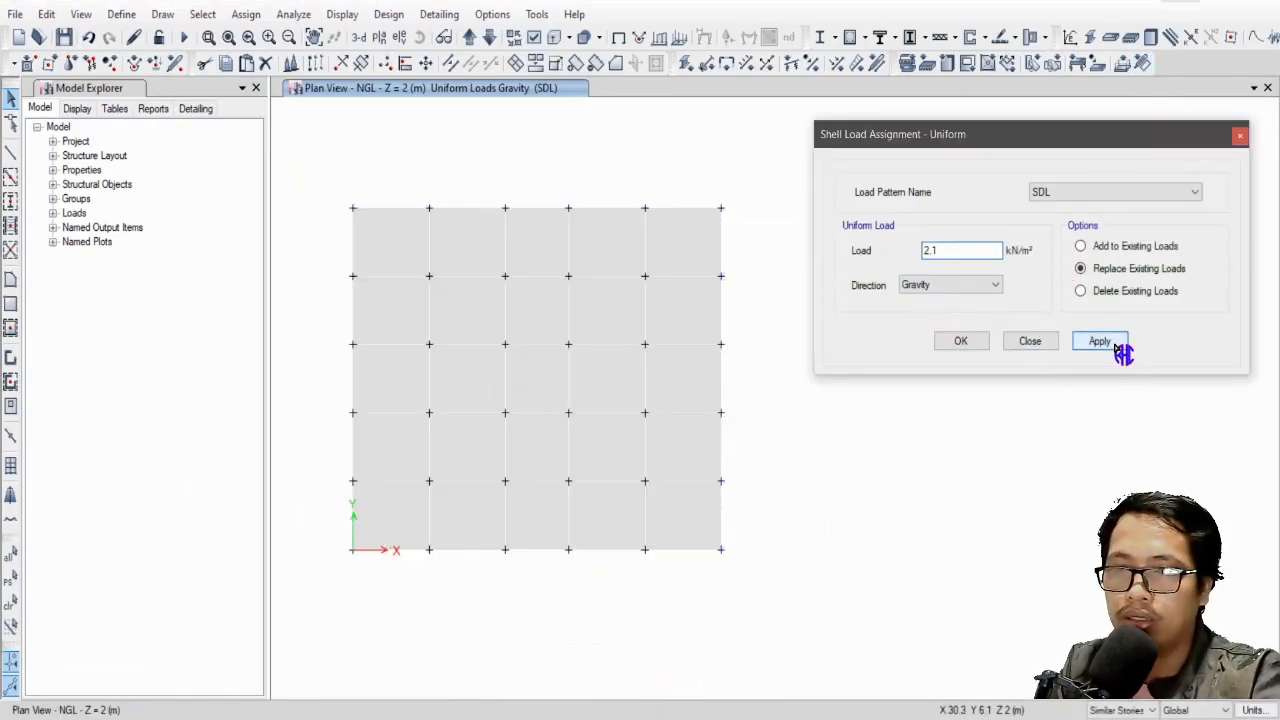
# Show the RDL plan view and check the roof deck load in the Excel loadings sheet.
pyautogui.click(379, 37)
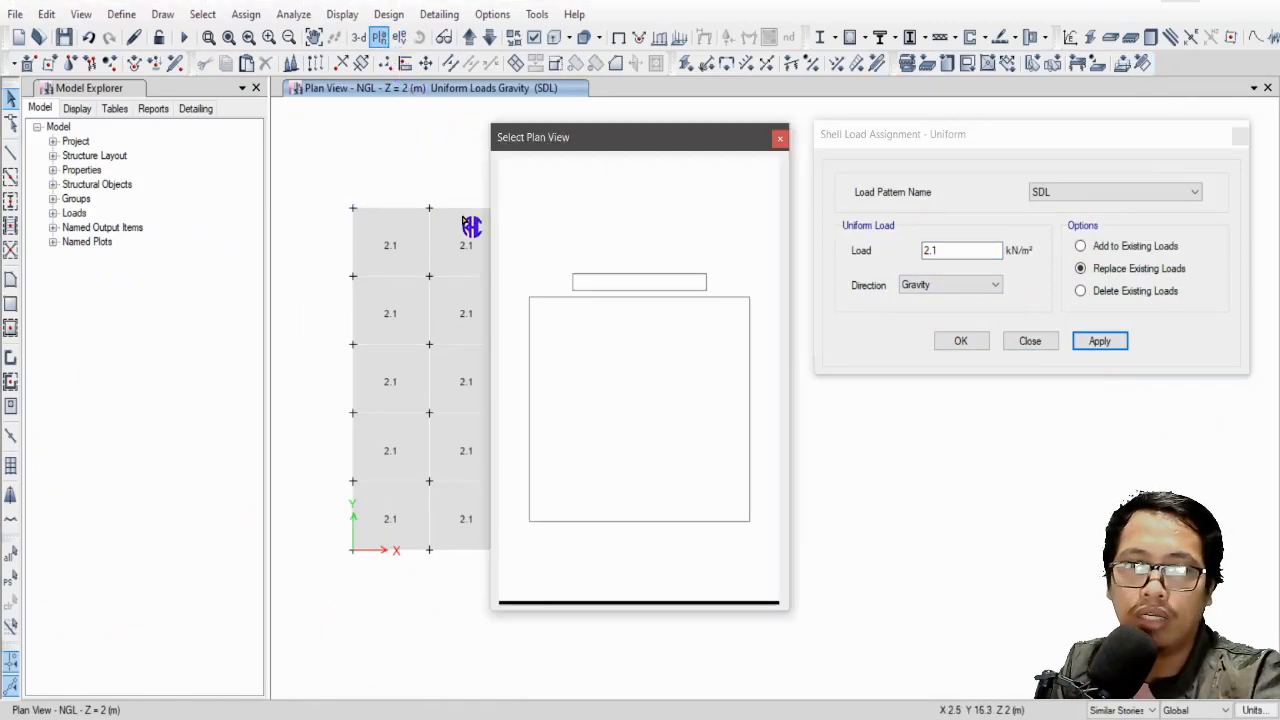
pyautogui.click(566, 577)
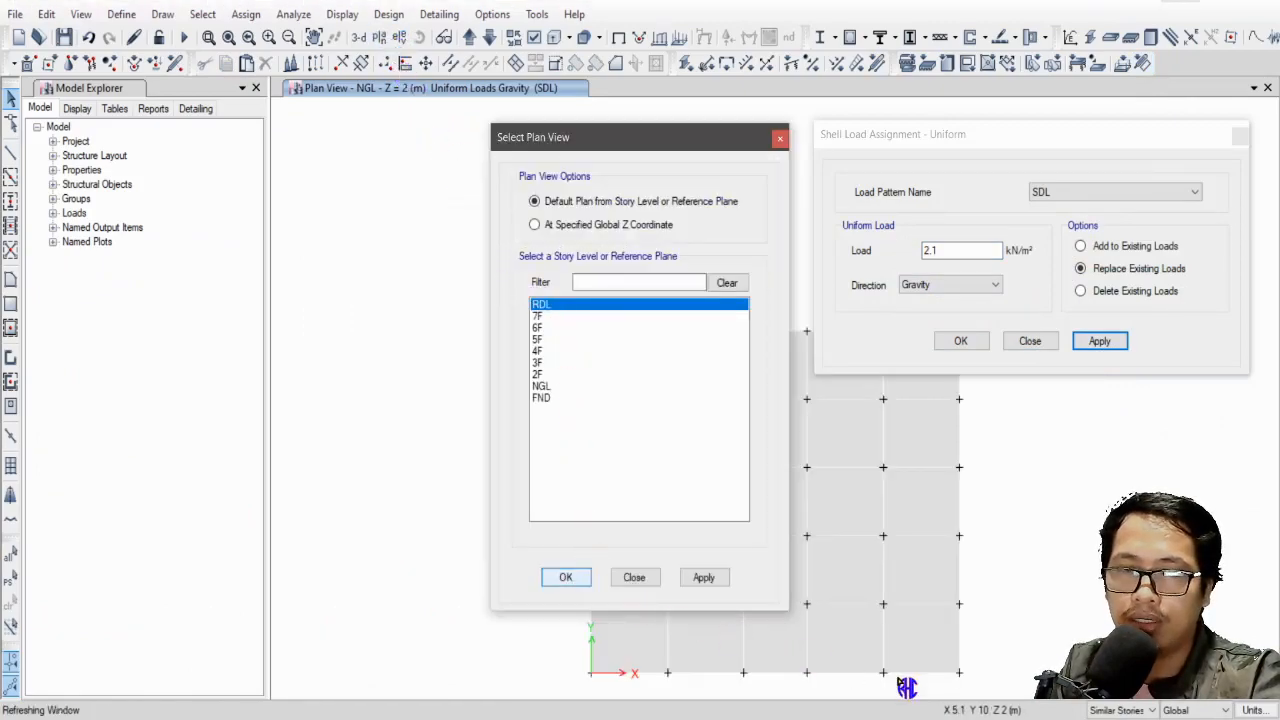
pyautogui.hotkey('alt', 'Tab')
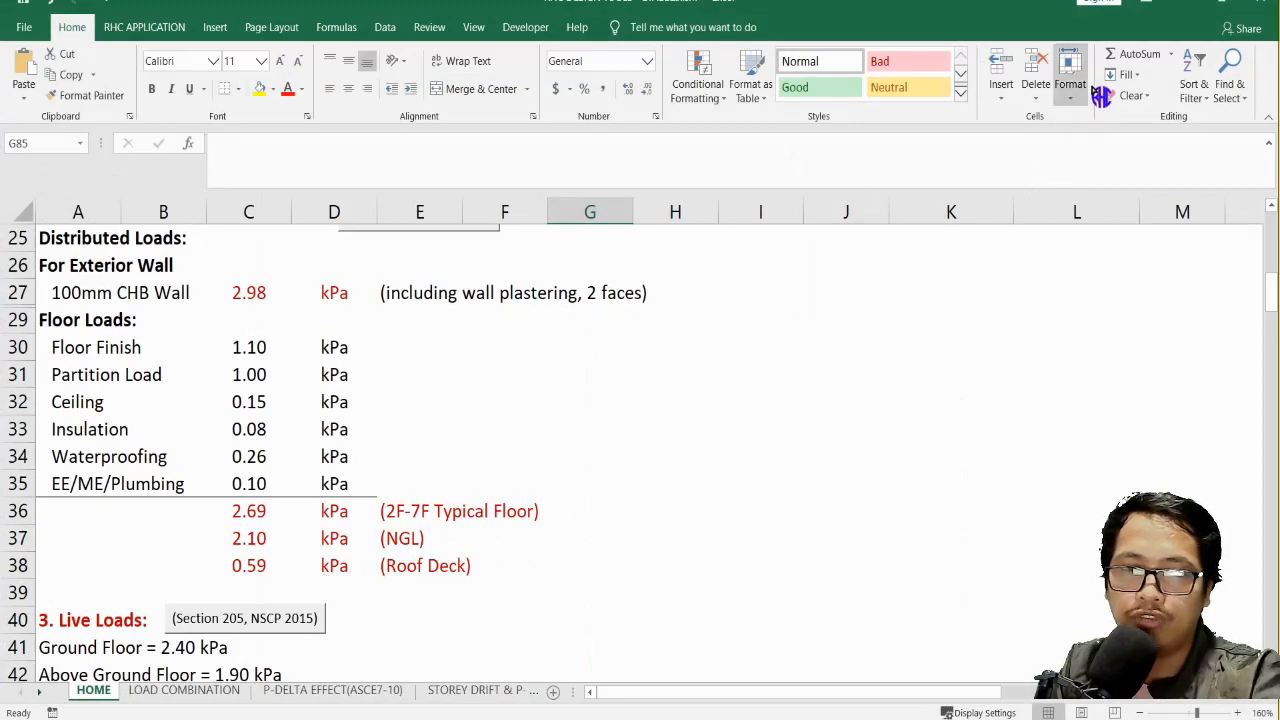
pyautogui.click(1185, 8)
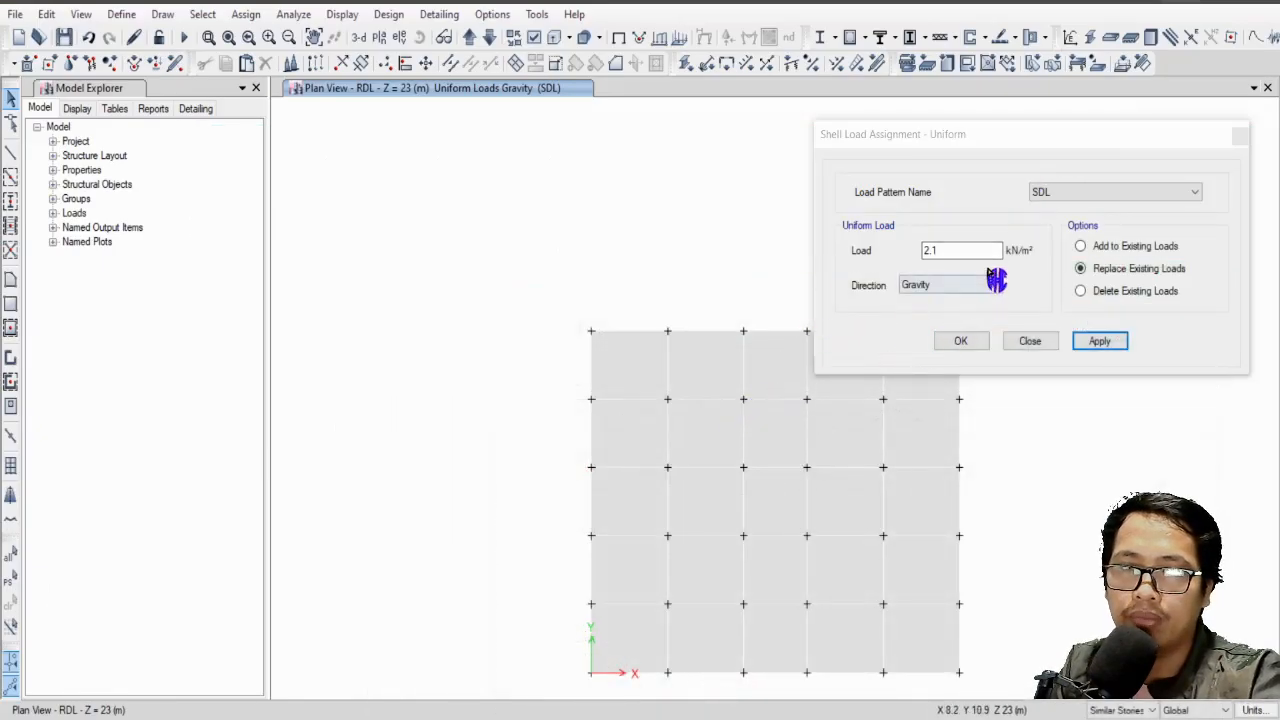
# Select all RDL slabs and apply a uniform SDL gravity load of 0.59 kN/m² to them.
pyautogui.moveTo(950, 556); pyautogui.dragTo(722, 498, button='middle')
pyautogui.moveTo(357, 253); pyautogui.dragTo(757, 632)
pyautogui.click(876, 245)
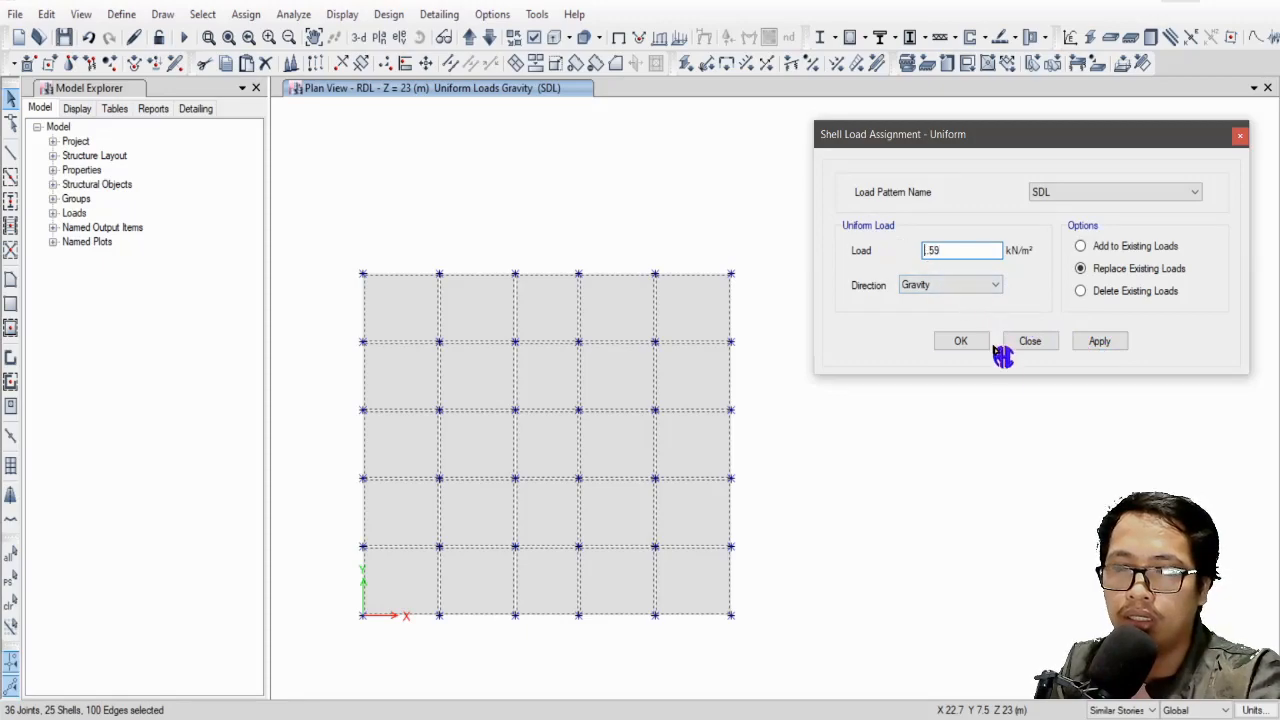
pyautogui.click(1110, 342)
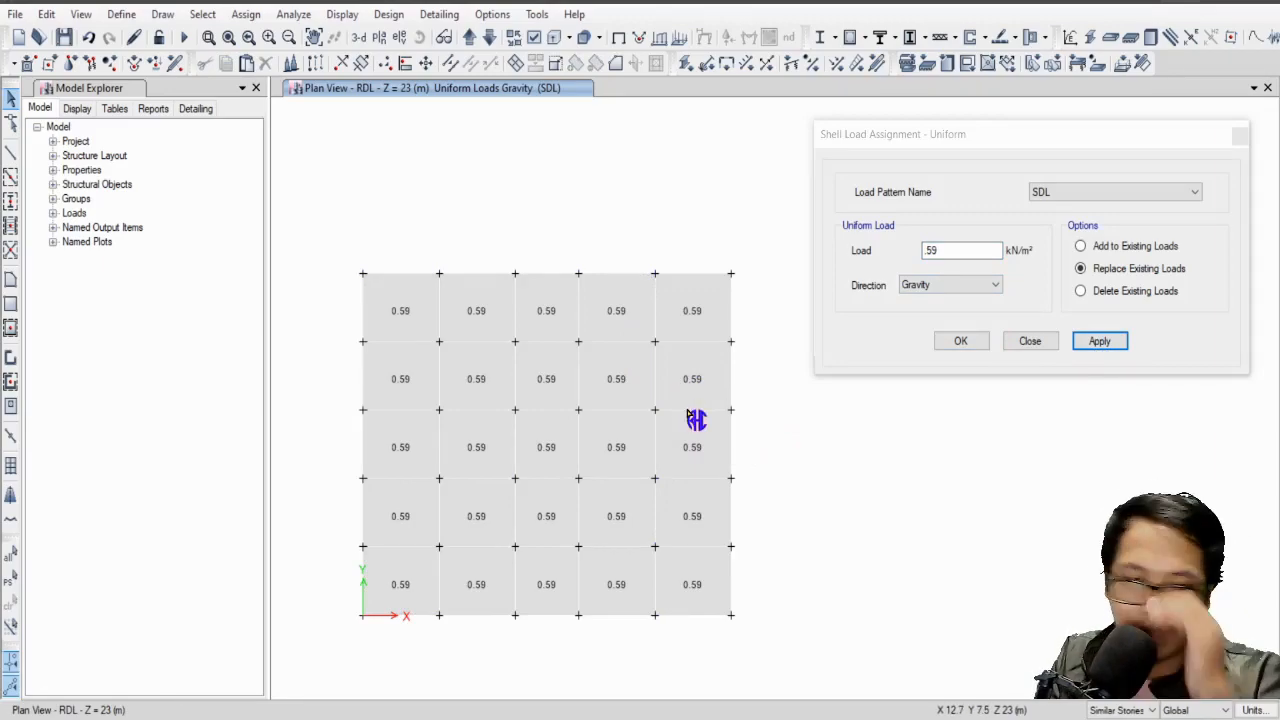
# Select all RDL slabs again and choose the LLR load pattern for the uniform shell load.
pyautogui.moveTo(342, 212); pyautogui.dragTo(766, 636)
pyautogui.click(1108, 192)
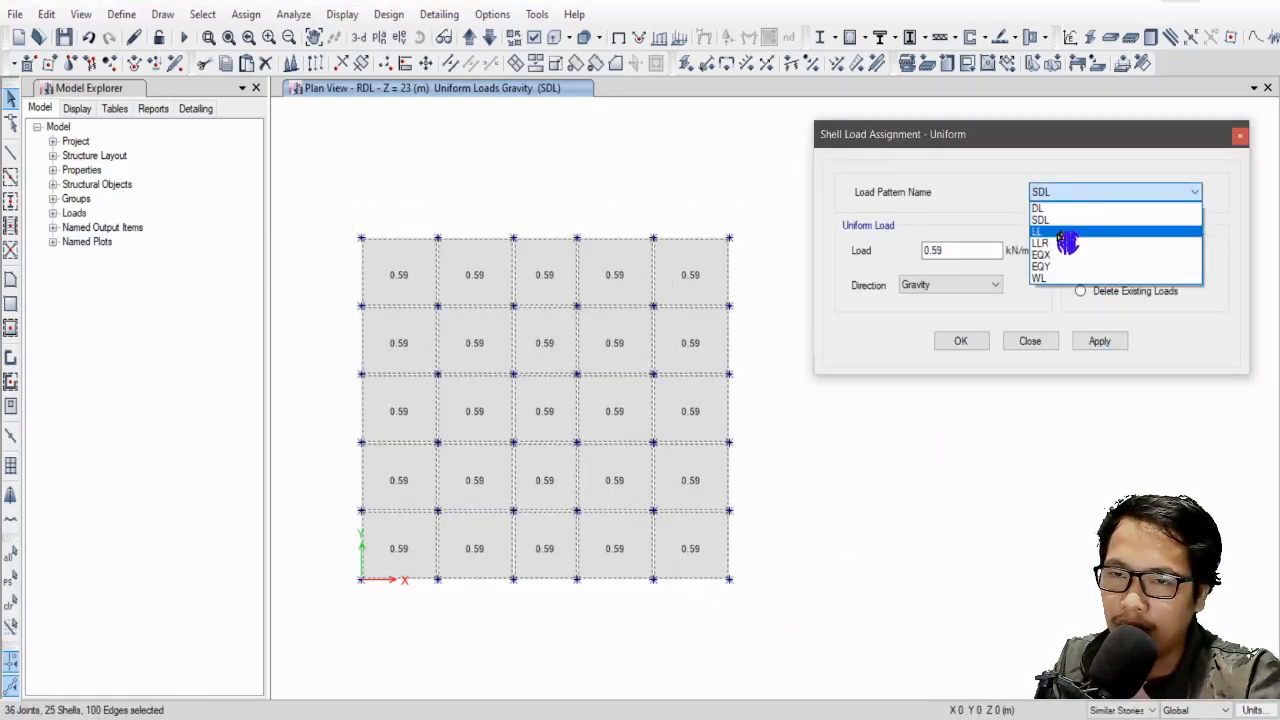
pyautogui.click(1067, 243)
# Look up the roof live load in the Excel sheet and apply 1.32 kN/m² to the selected RDL slabs.
pyautogui.hotkey('alt', 'Tab')
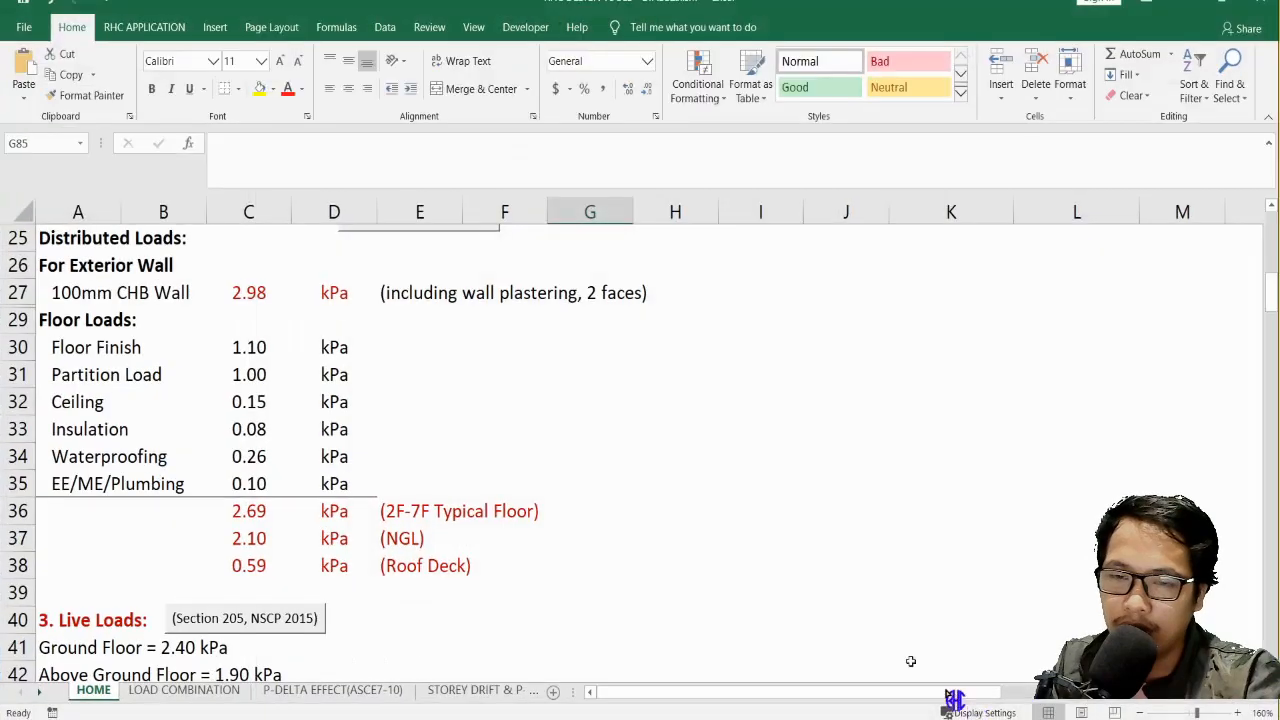
pyautogui.scroll(-4, 593, 446)
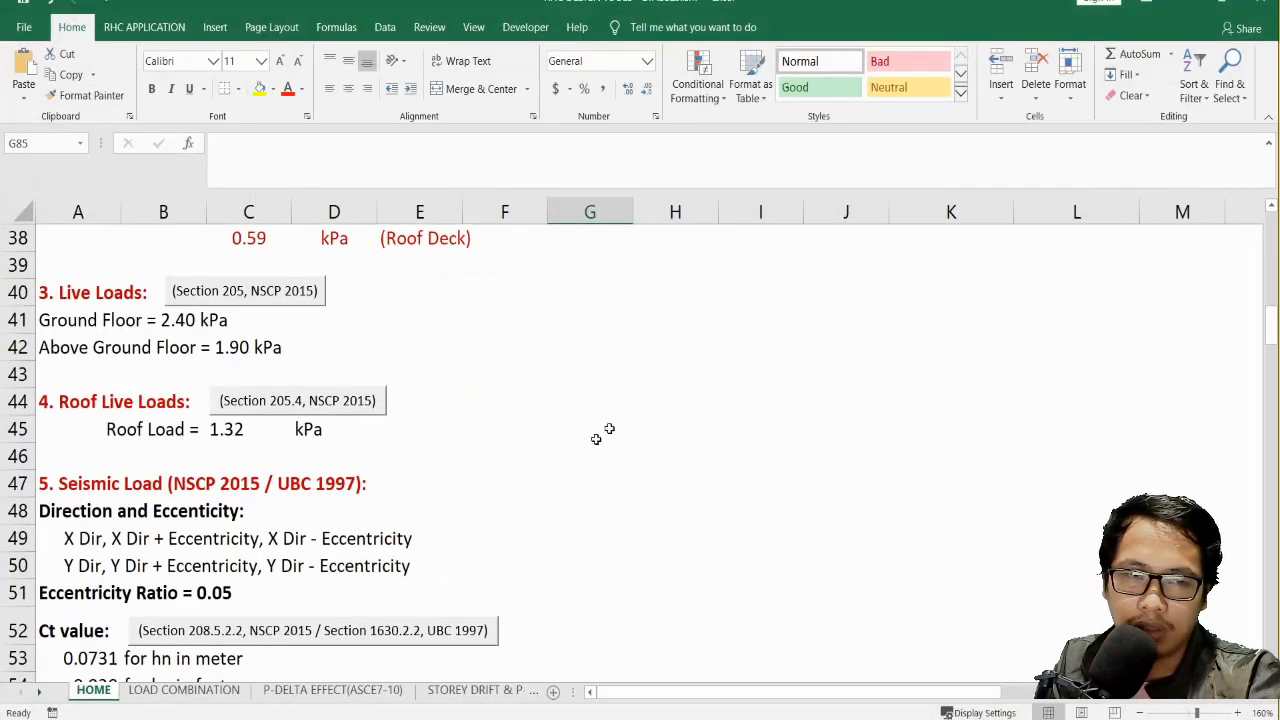
pyautogui.click(1172, 8)
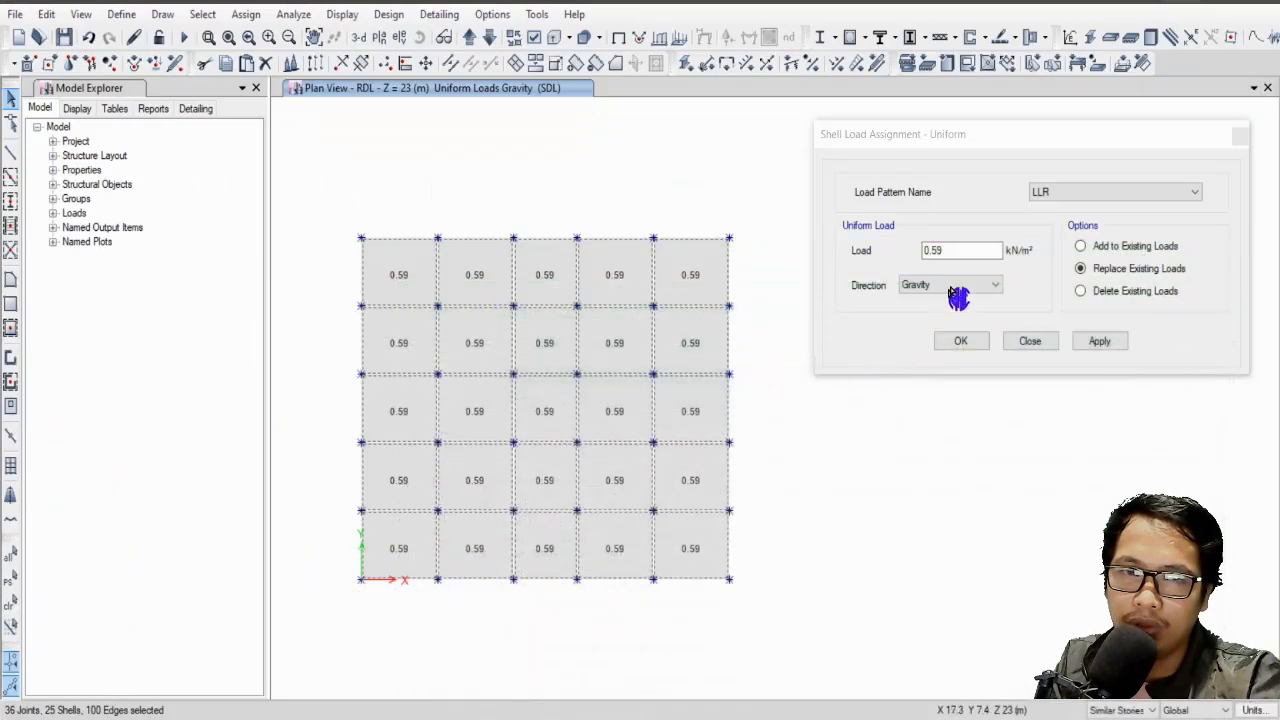
pyautogui.click(957, 246)
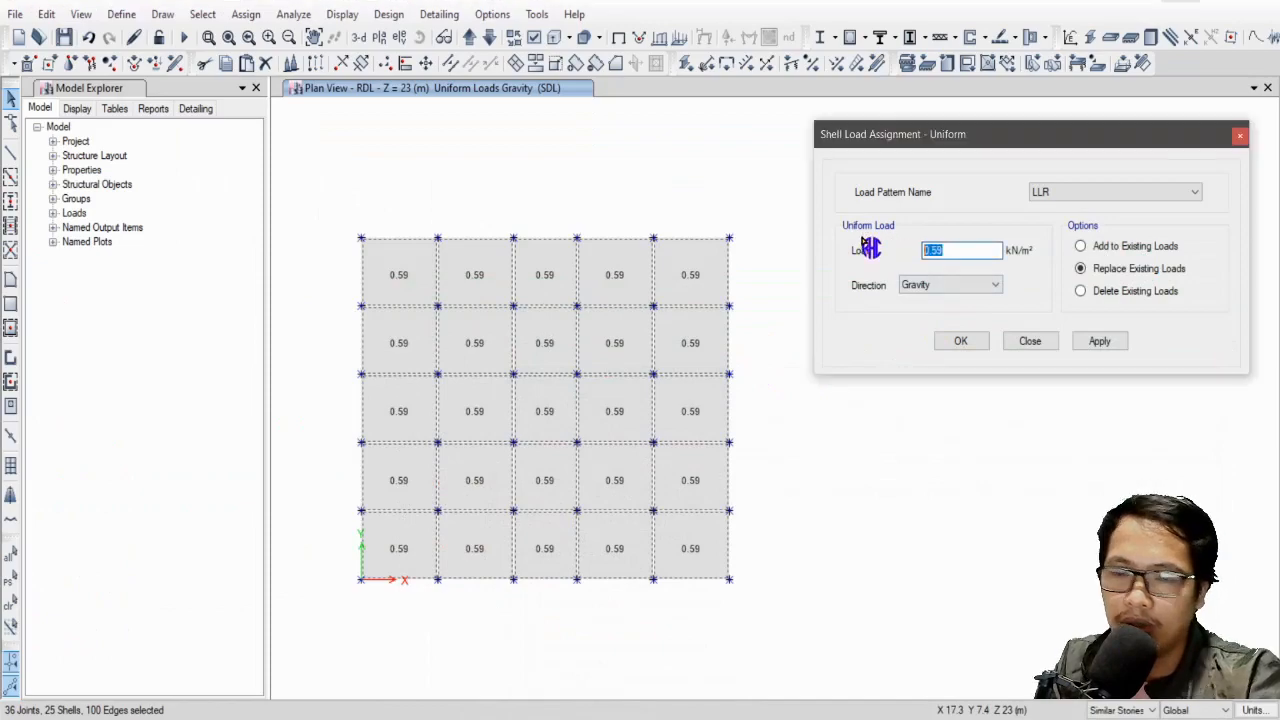
pyautogui.write('1.32')
pyautogui.click(1112, 341)
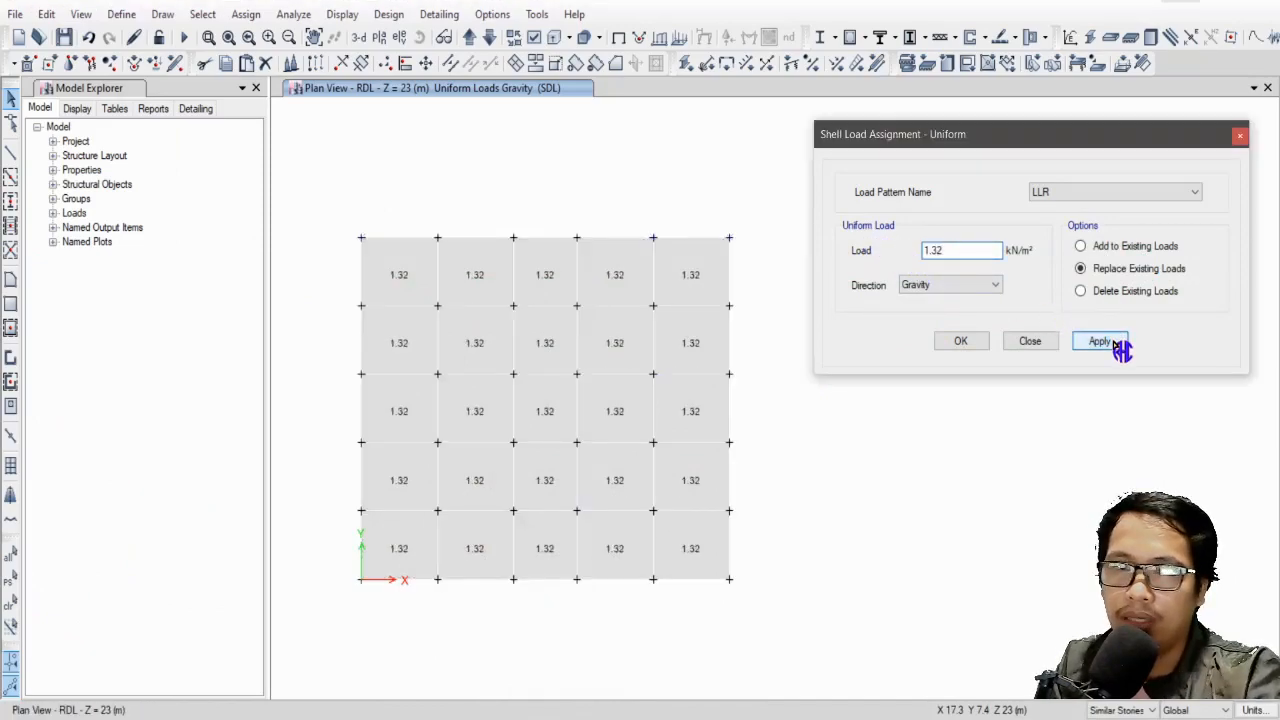
pyautogui.click(415, 118)
# Show the plan view of story 2F and select all of its slabs, including those on similar stories.
pyautogui.click(384, 38)
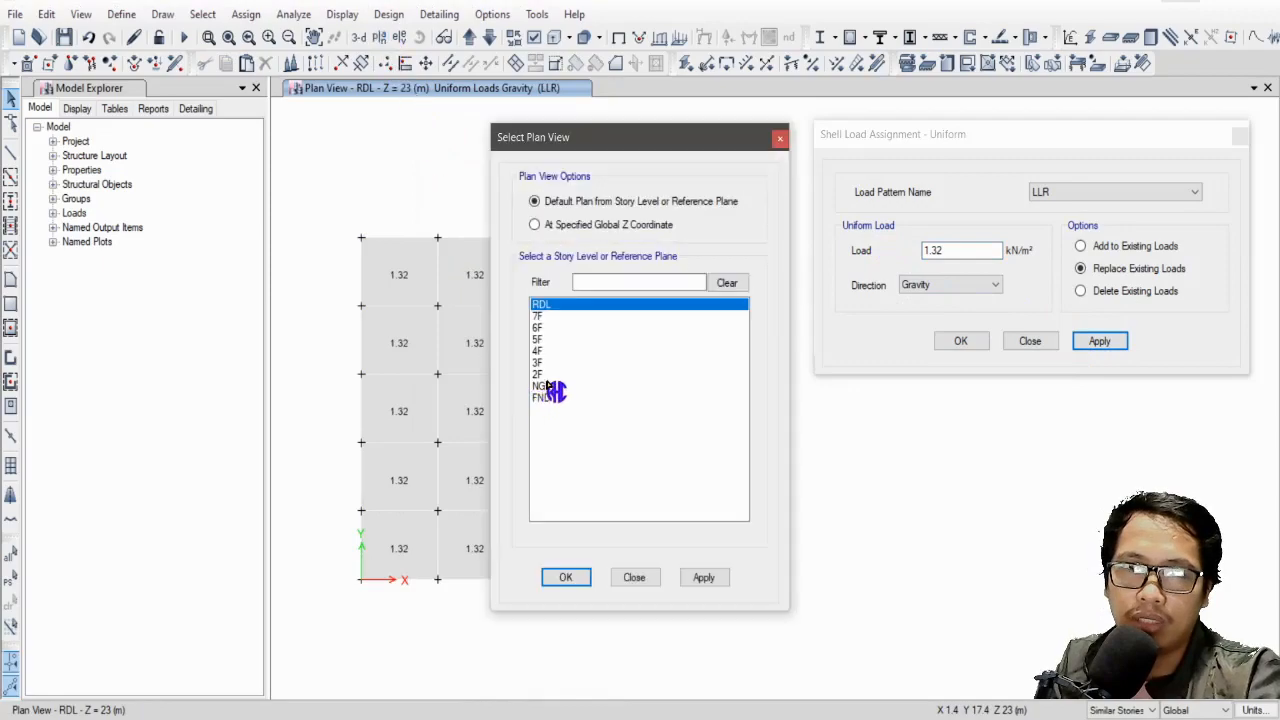
pyautogui.click(545, 374)
pyautogui.click(566, 577)
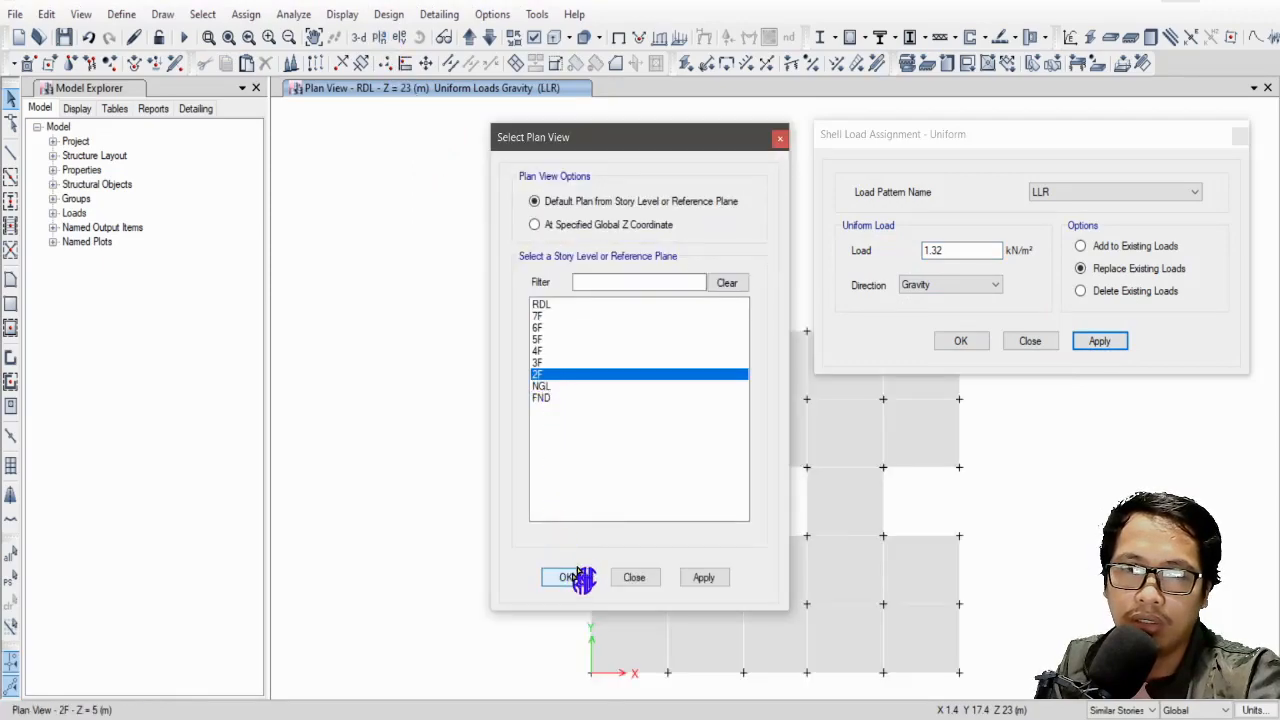
pyautogui.moveTo(906, 588); pyautogui.dragTo(571, 423, button='middle')
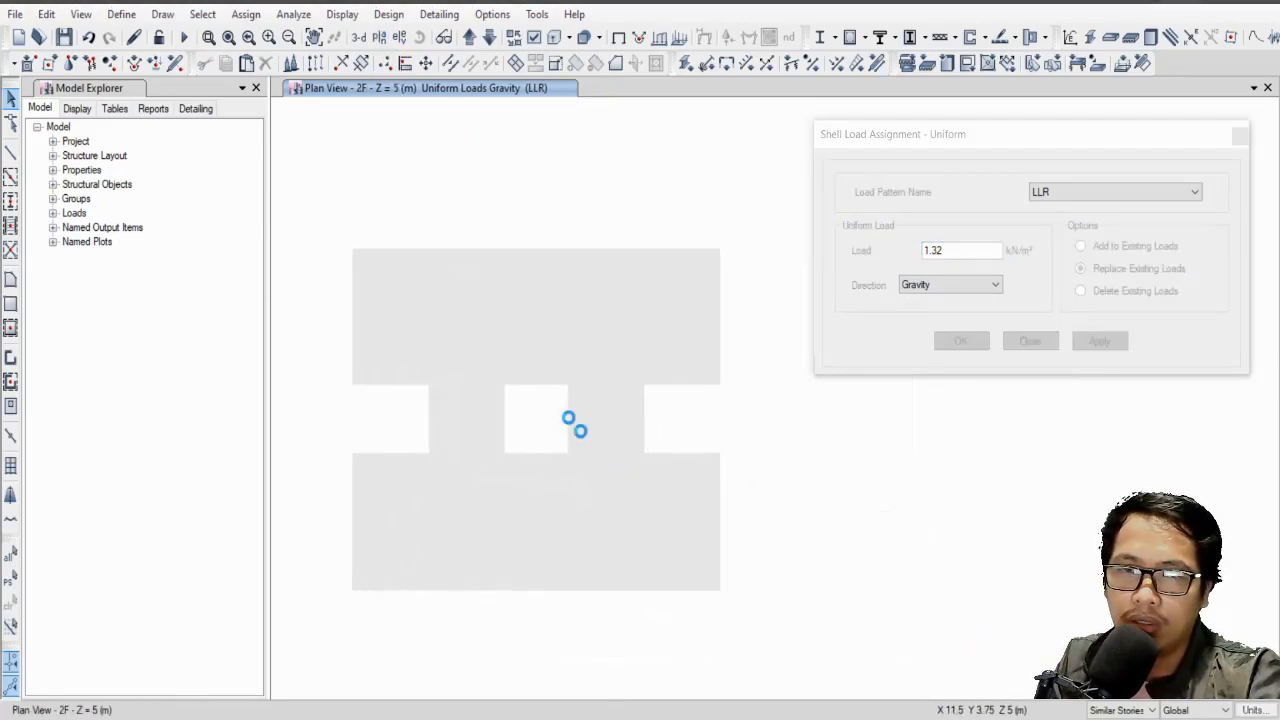
pyautogui.moveTo(329, 209); pyautogui.dragTo(742, 654)
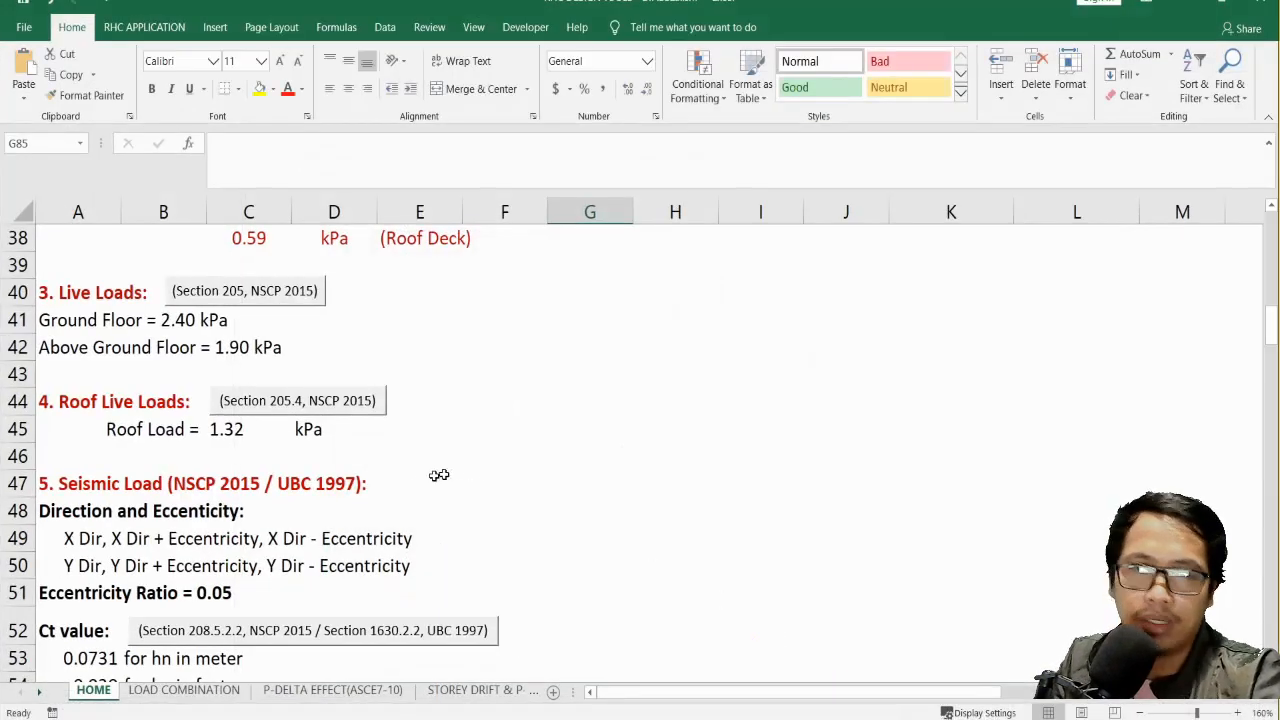
# Check the above-ground live load in the Excel sheet and apply 1.9 kN/m² under load pattern LL to the selected slabs.
pyautogui.scroll(1, 290, 411)
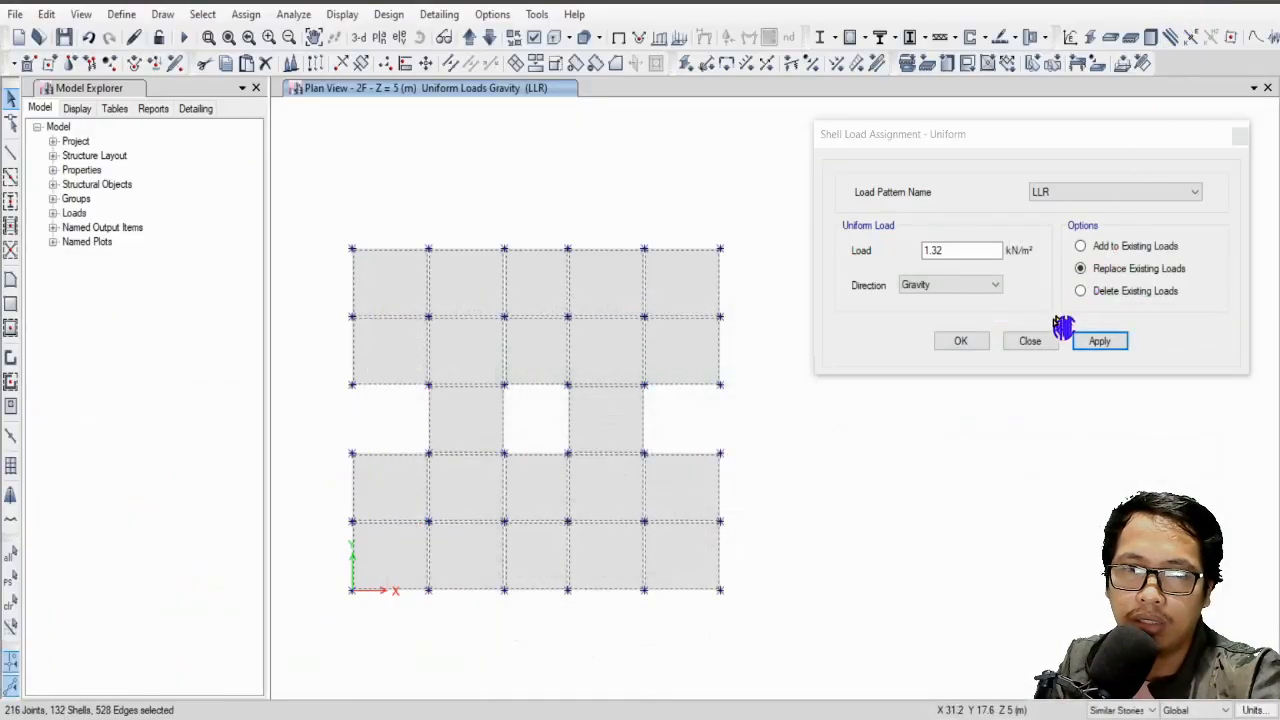
pyautogui.moveTo(990, 250); pyautogui.dragTo(873, 240)
pyautogui.write('1.9')
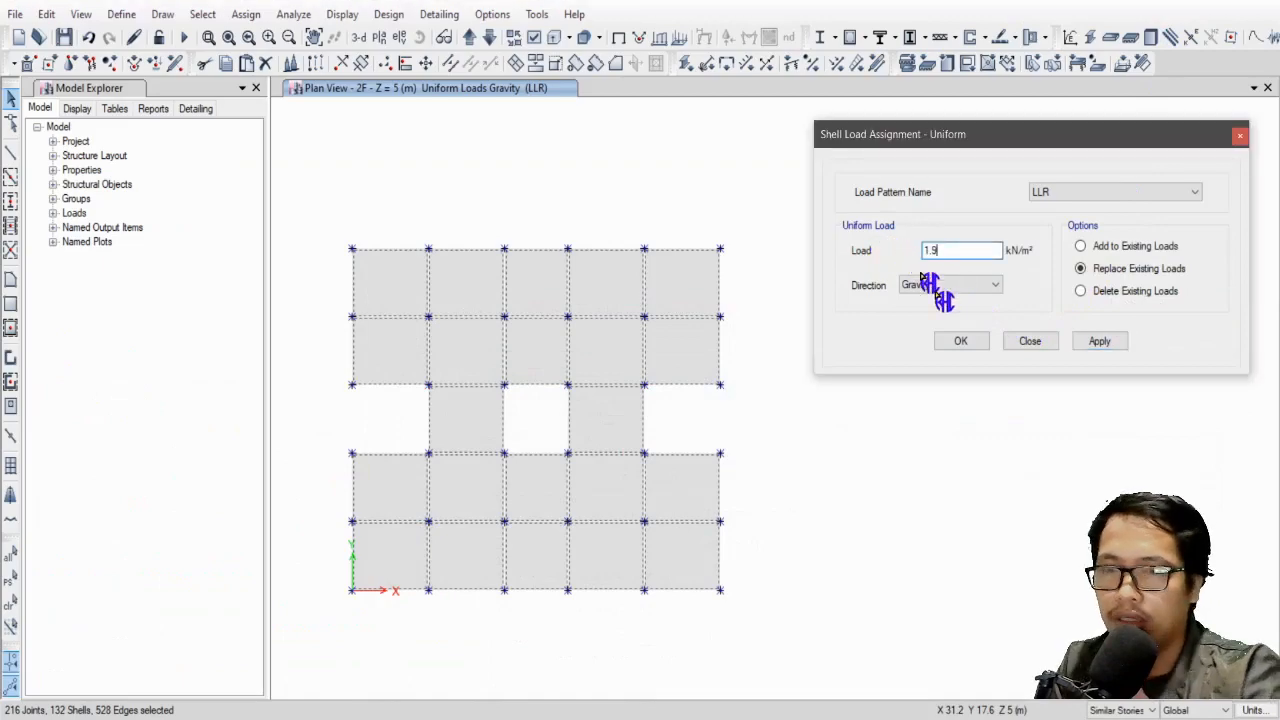
pyautogui.click(1058, 193)
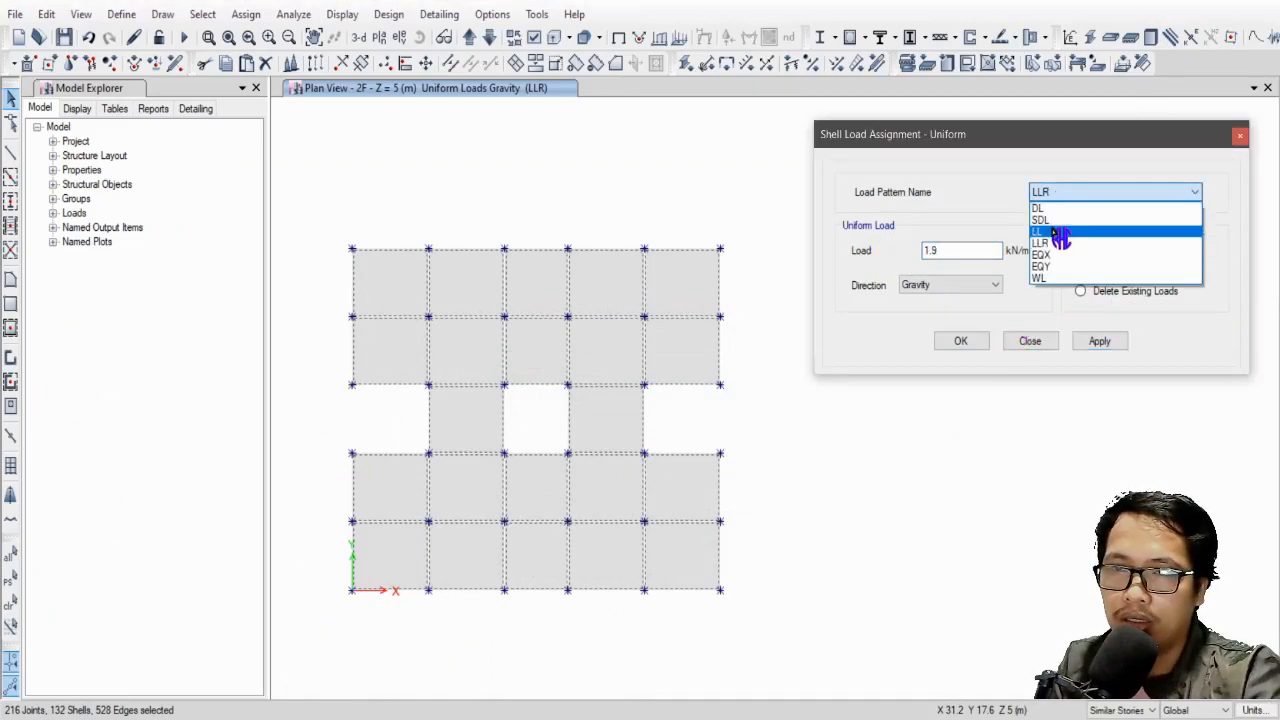
pyautogui.click(1058, 231)
pyautogui.click(1106, 345)
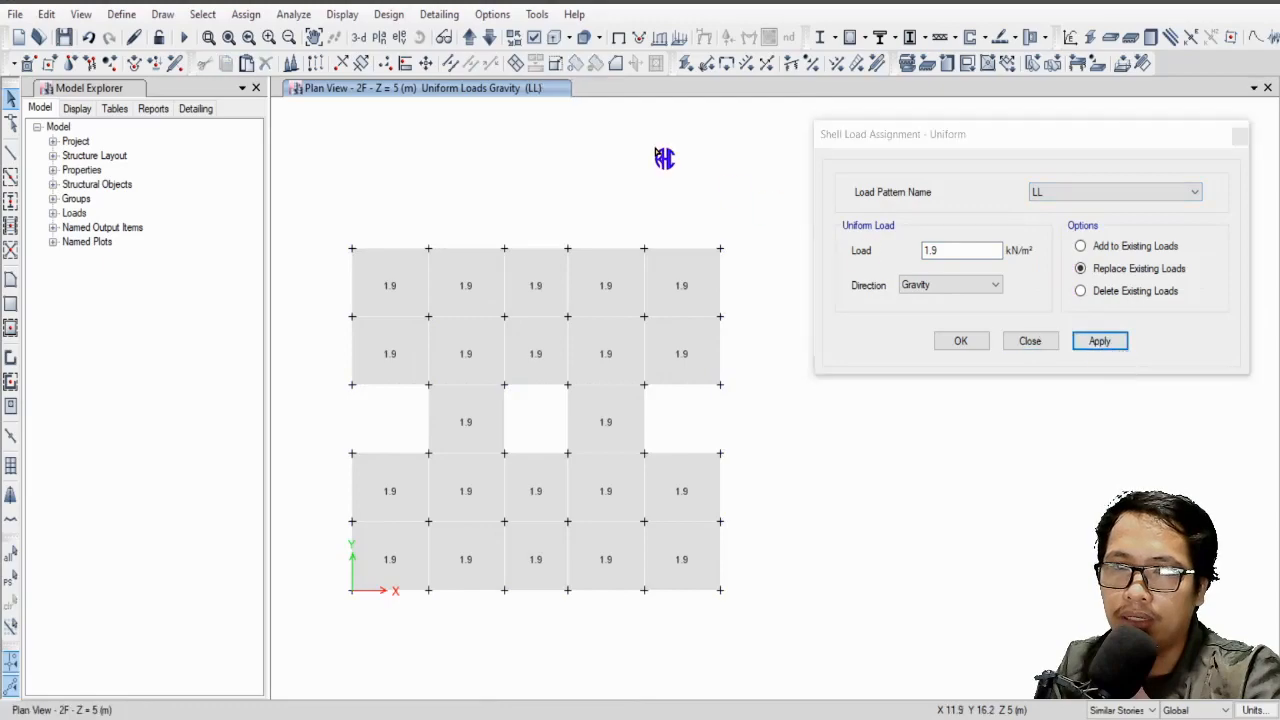
# Show the plan view of story NGL and select all of its slabs.
pyautogui.click(381, 37)
pyautogui.click(548, 387)
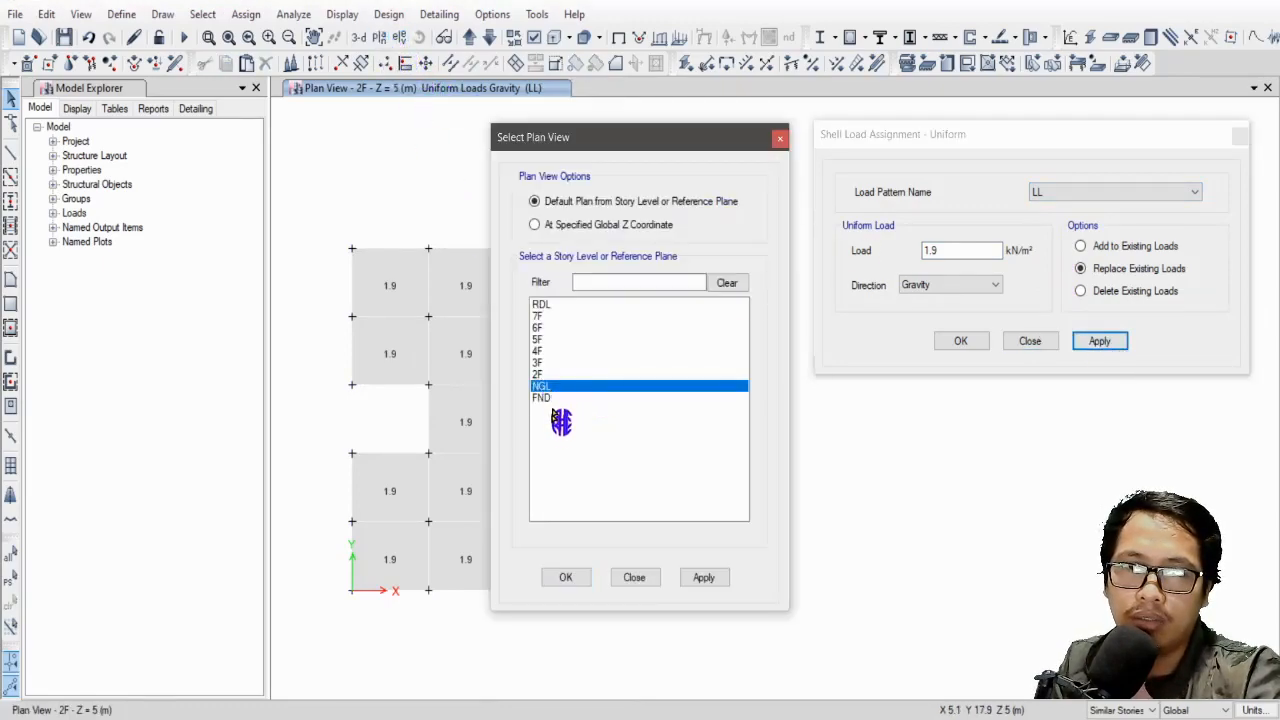
pyautogui.click(565, 577)
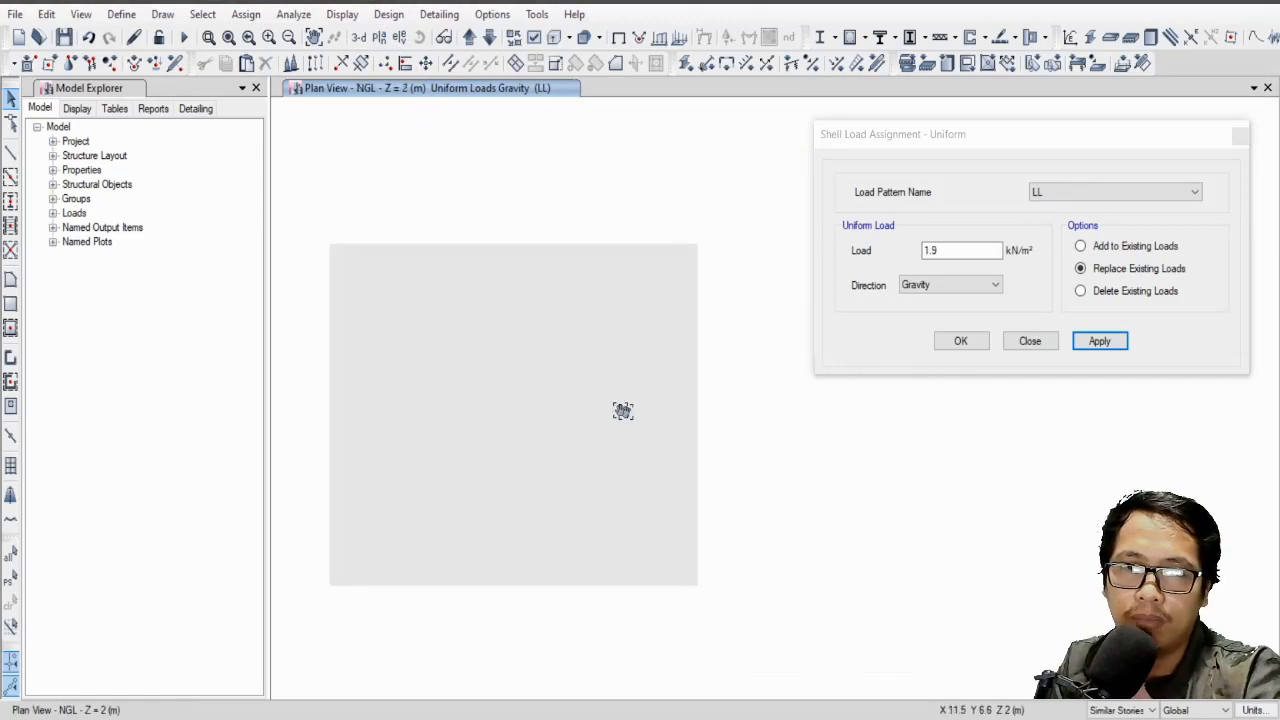
pyautogui.moveTo(301, 213); pyautogui.dragTo(756, 650)
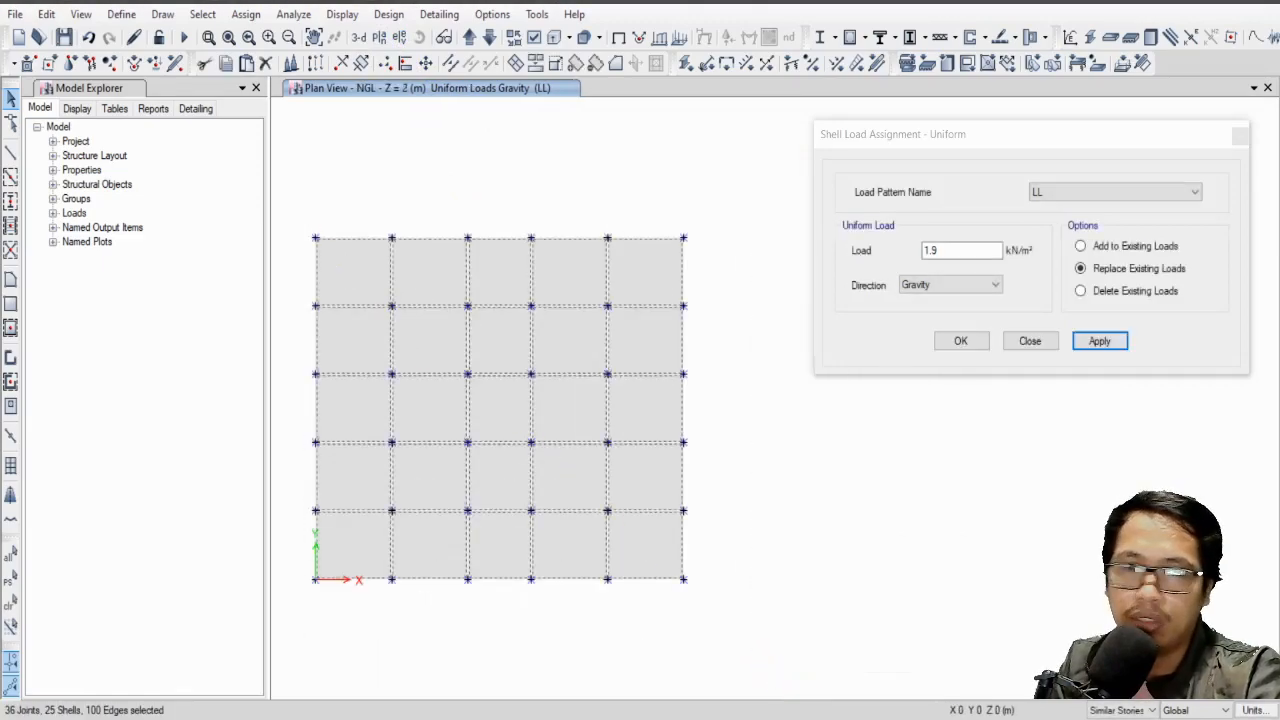
# Check the ground floor live load in the Excel sheet and apply 2.4 kN/m² under load pattern LL to the selected NGL slabs.
pyautogui.hotkey('alt', 'Tab')
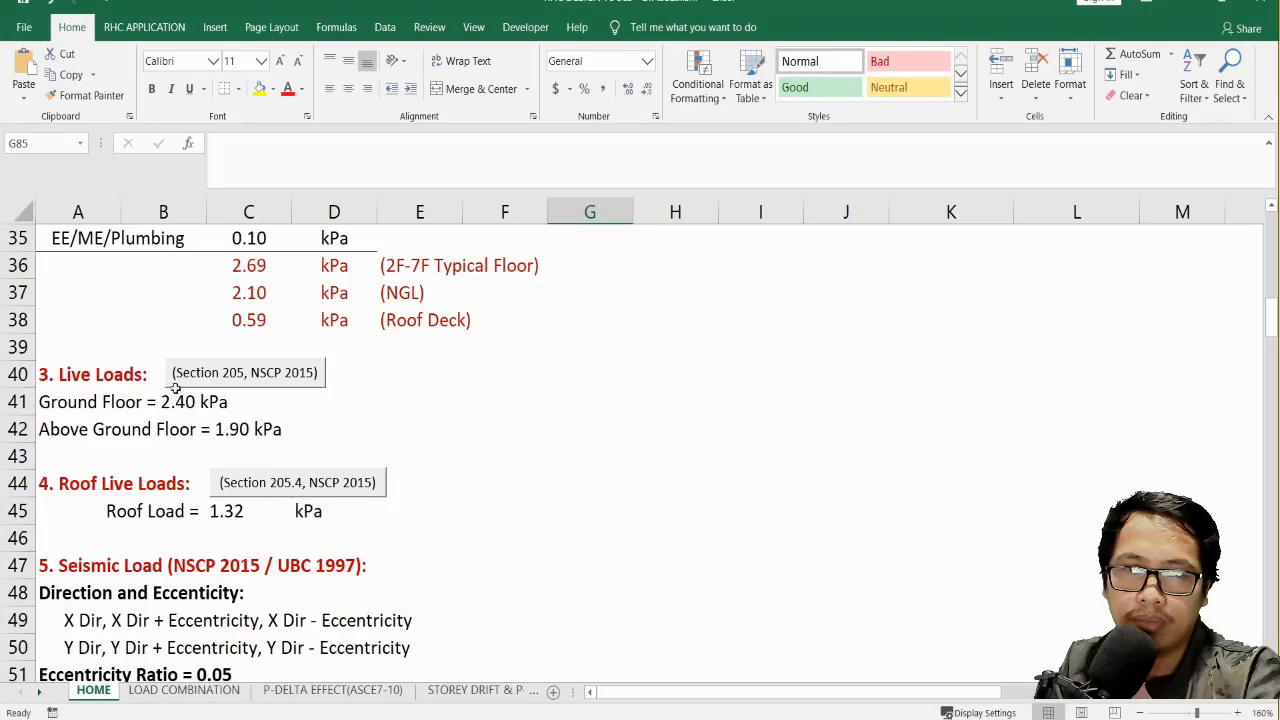
pyautogui.click(1172, 3)
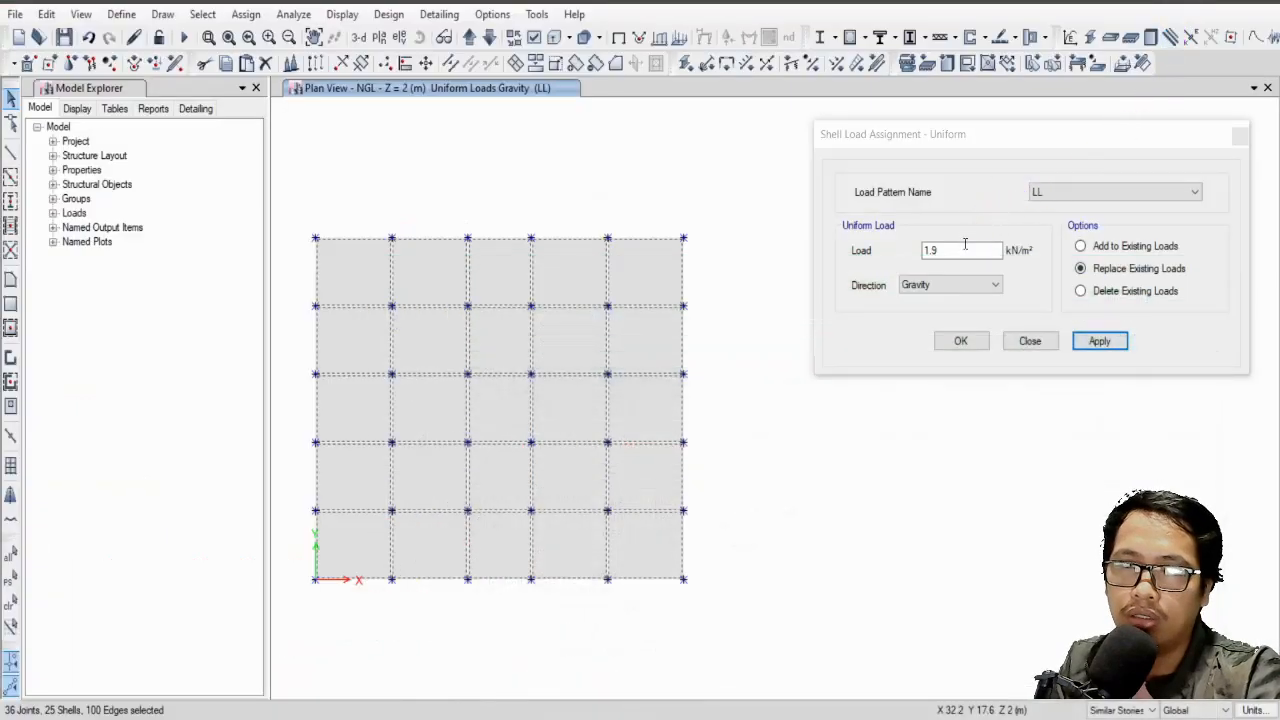
pyautogui.moveTo(966, 247); pyautogui.dragTo(888, 243)
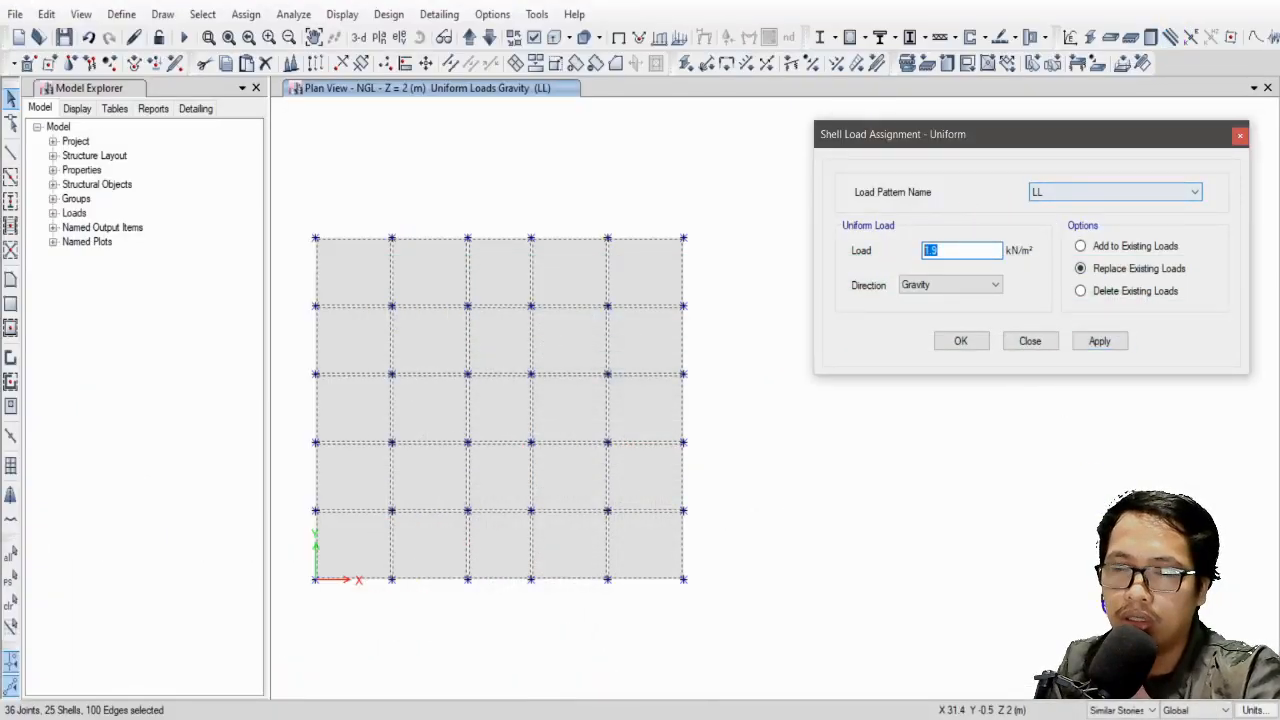
pyautogui.hotkey('alt', 'Tab')
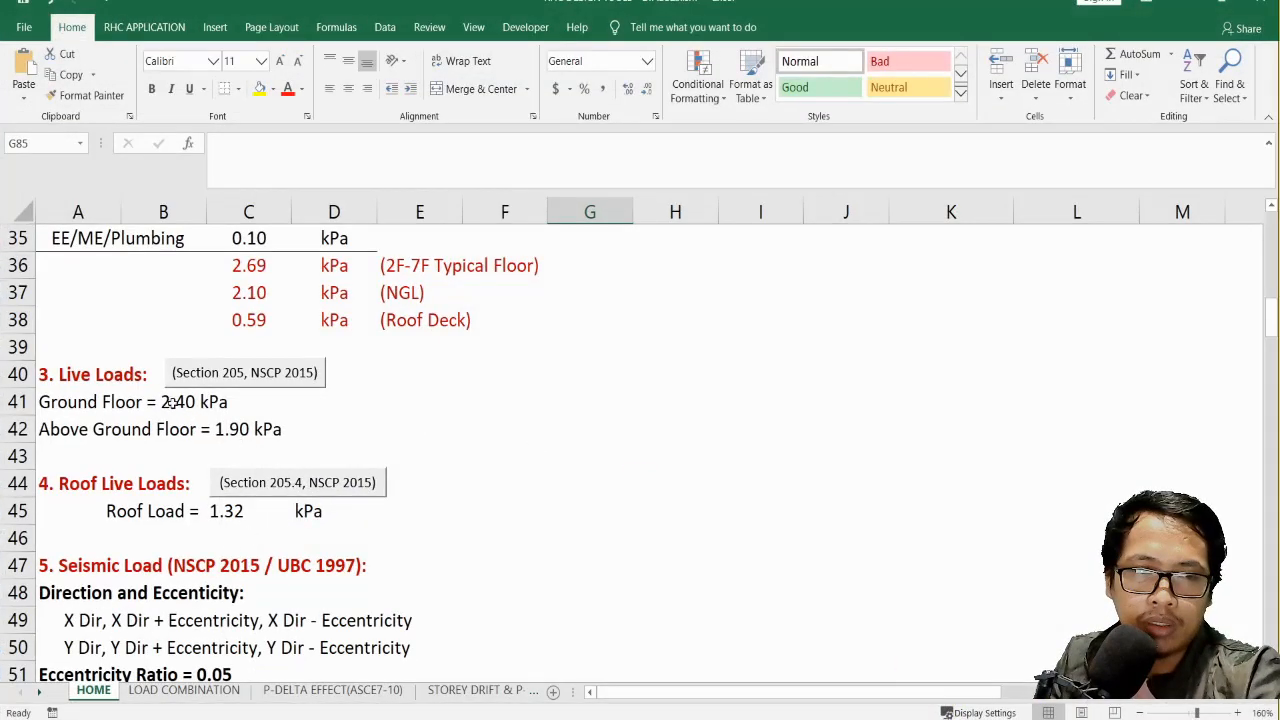
pyautogui.click(1172, 3)
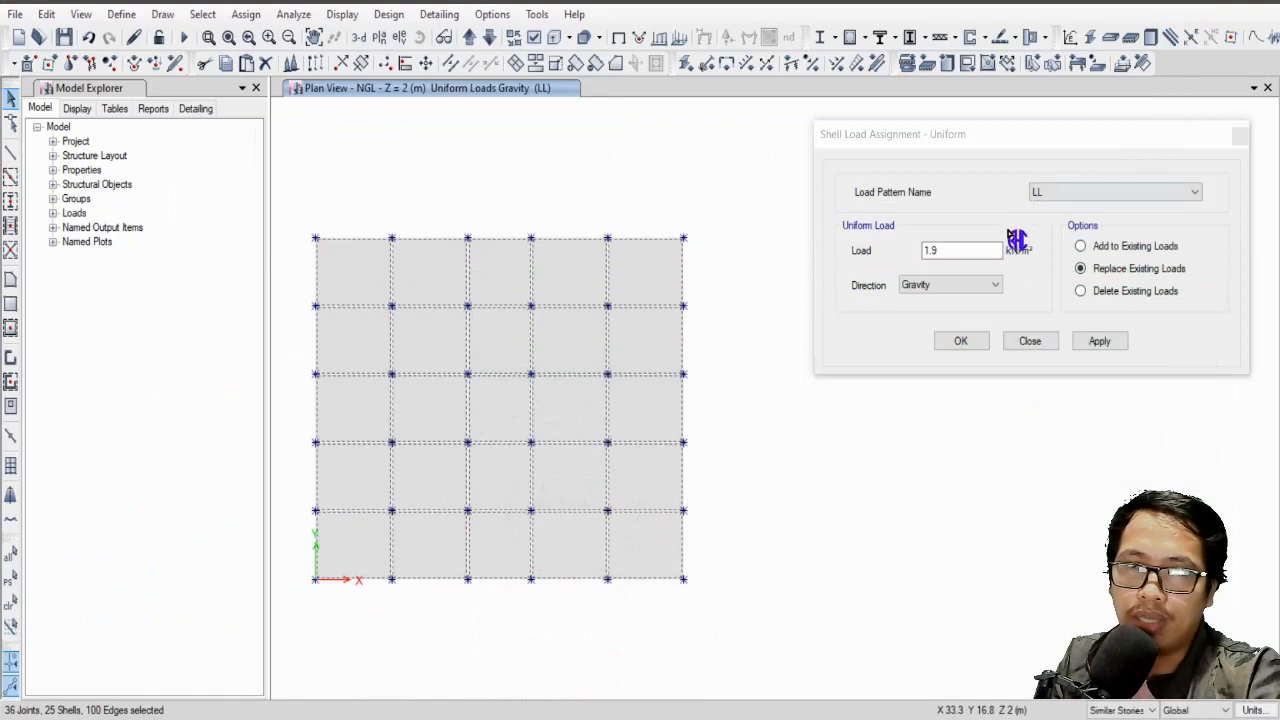
pyautogui.doubleClick(957, 250)
pyautogui.write('2.4')
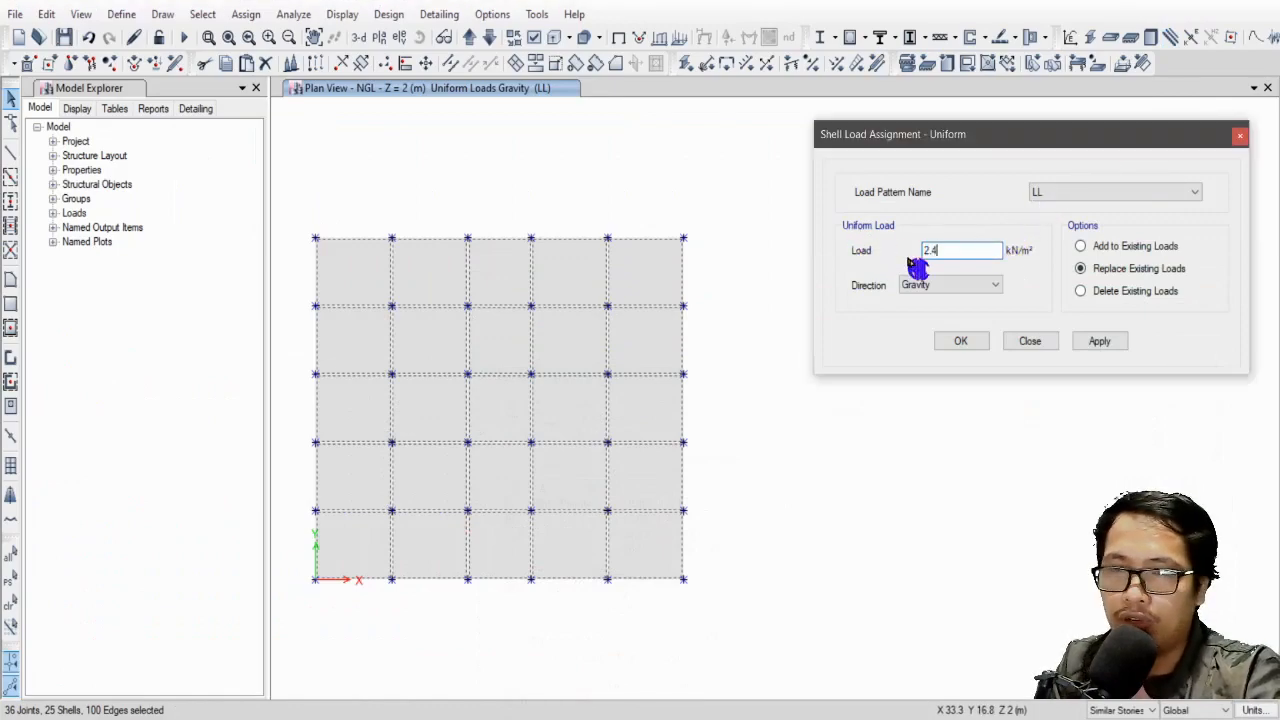
pyautogui.click(1118, 345)
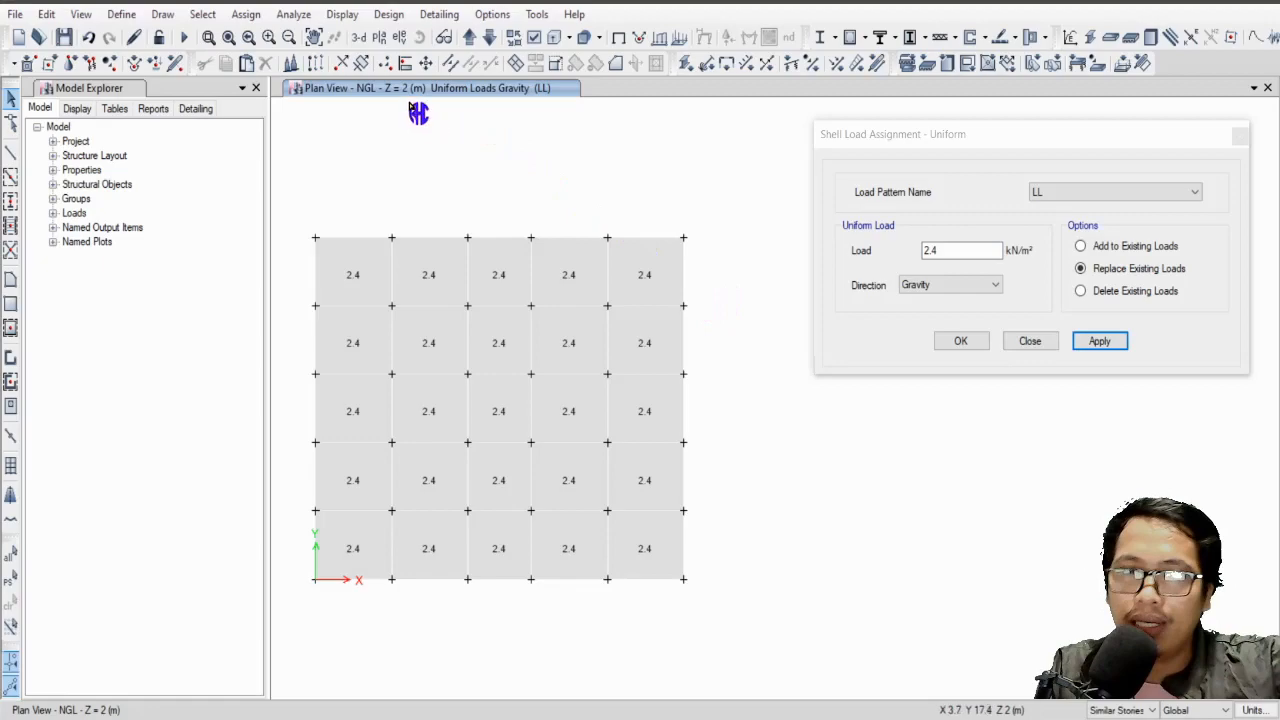
# In the 3-D view, select all slabs with the STAIR125 property and apply a 2.4 kN/m² uniform gravity load under load pattern LL.
pyautogui.click(358, 37)
pyautogui.moveTo(623, 465); pyautogui.dragTo(666, 574)
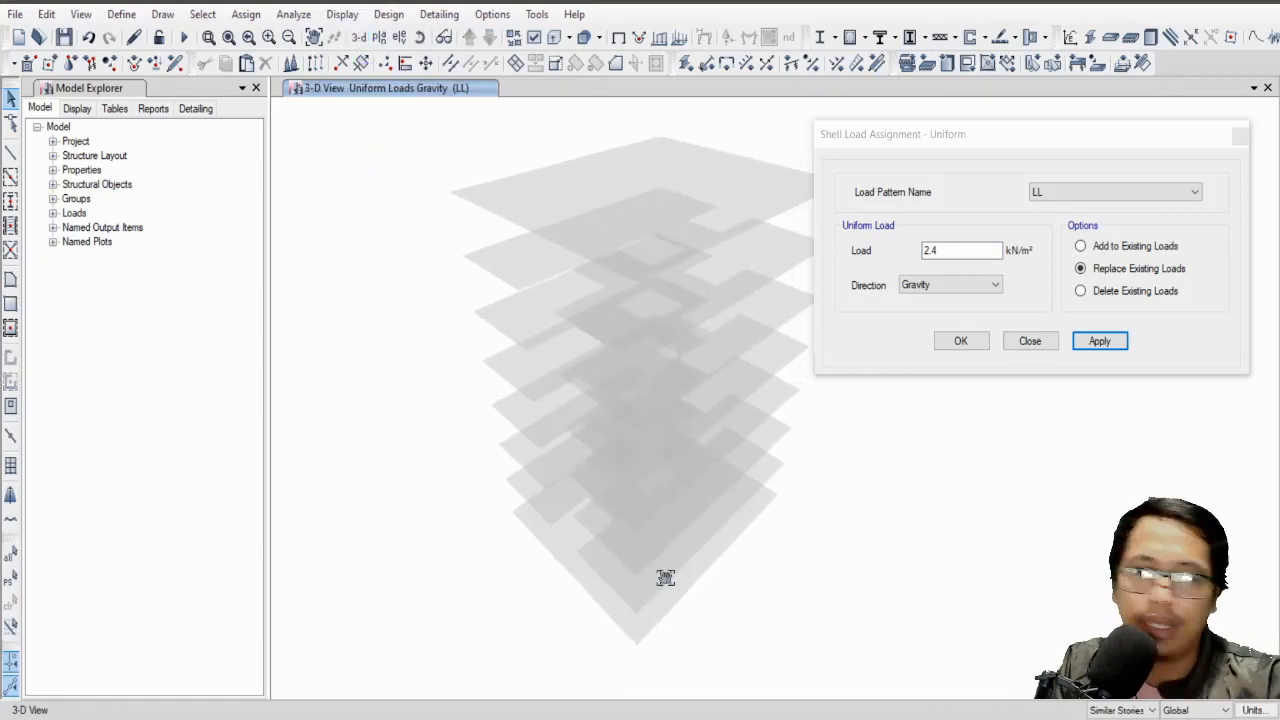
pyautogui.moveTo(780, 594); pyautogui.dragTo(791, 549)
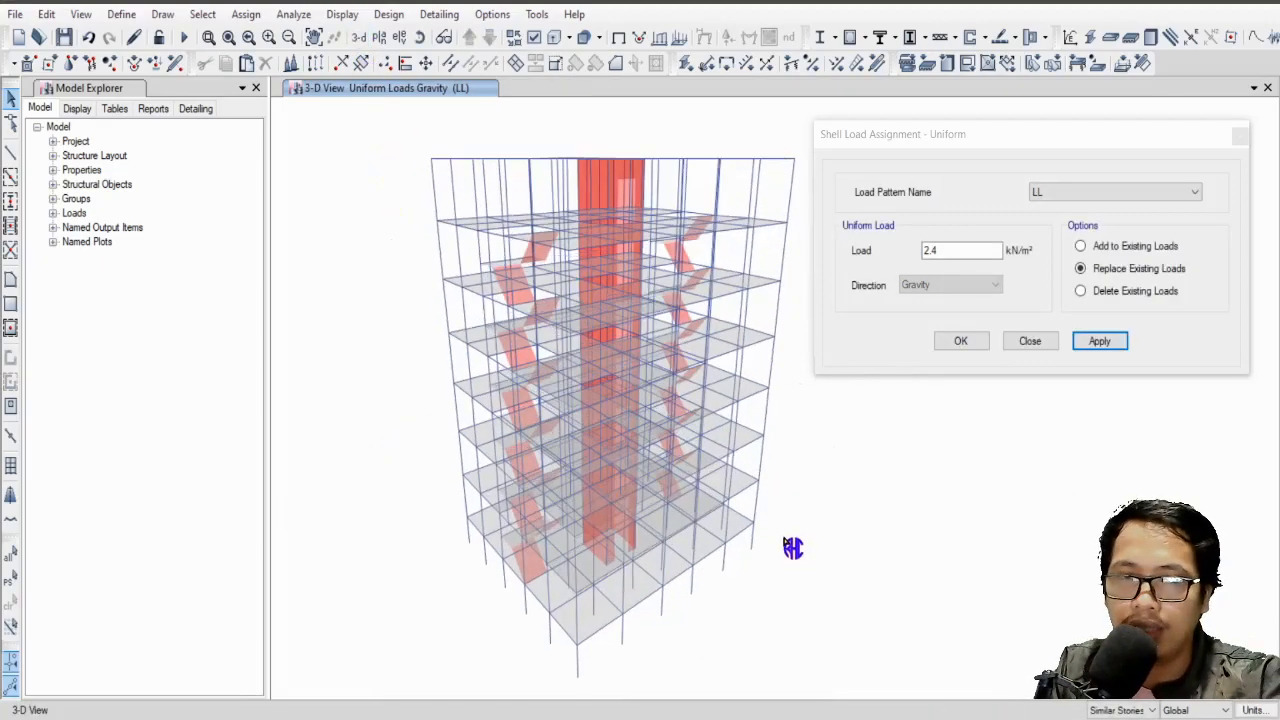
pyautogui.click(203, 14)
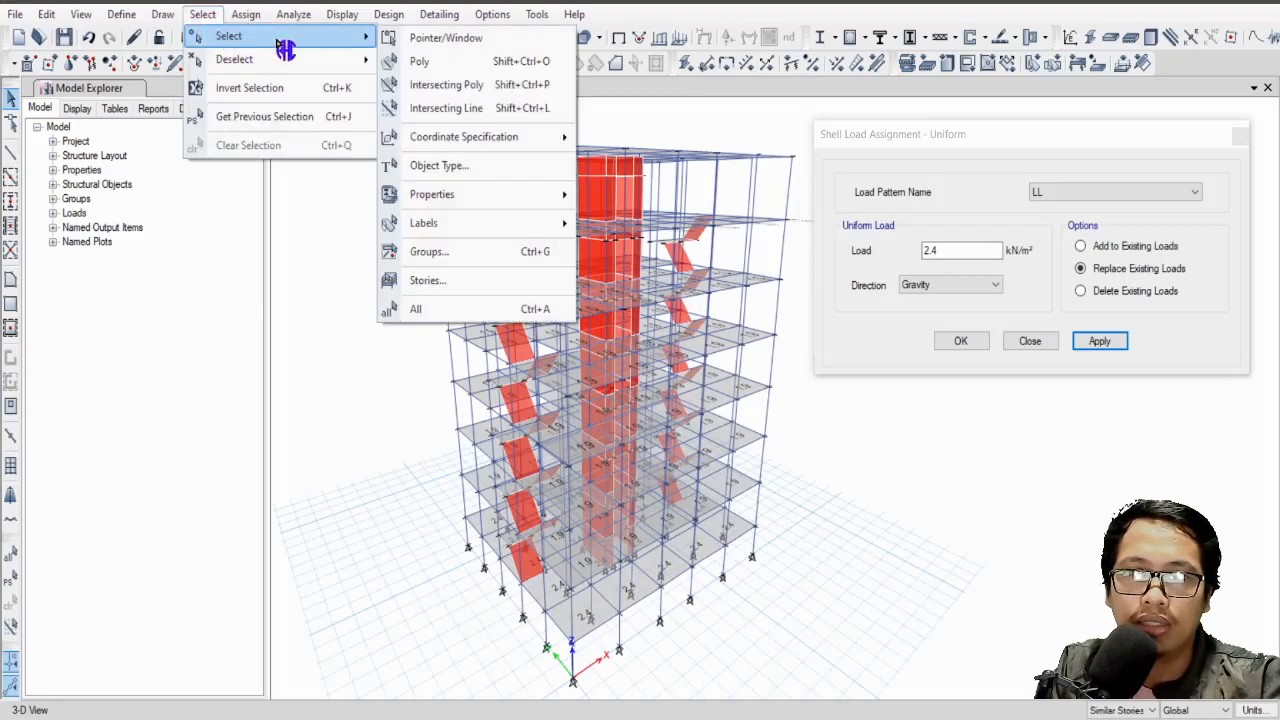
pyautogui.moveTo(461, 199)
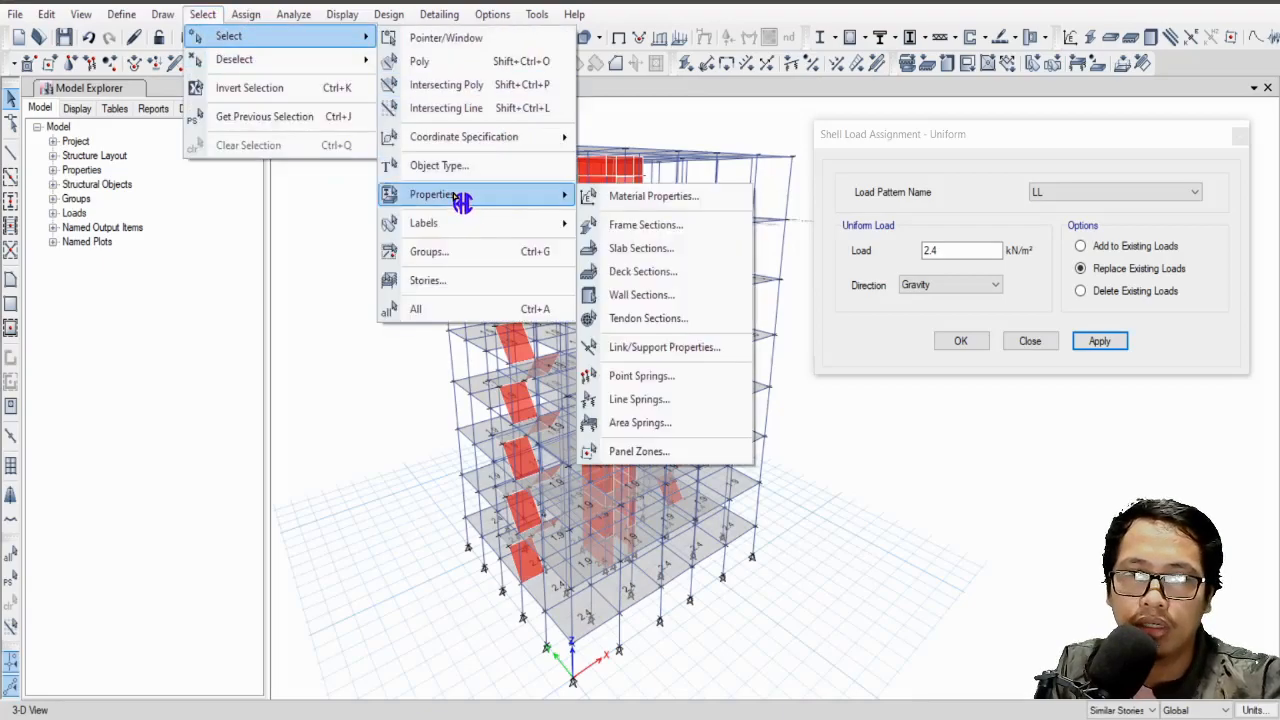
pyautogui.click(665, 248)
pyautogui.click(565, 236)
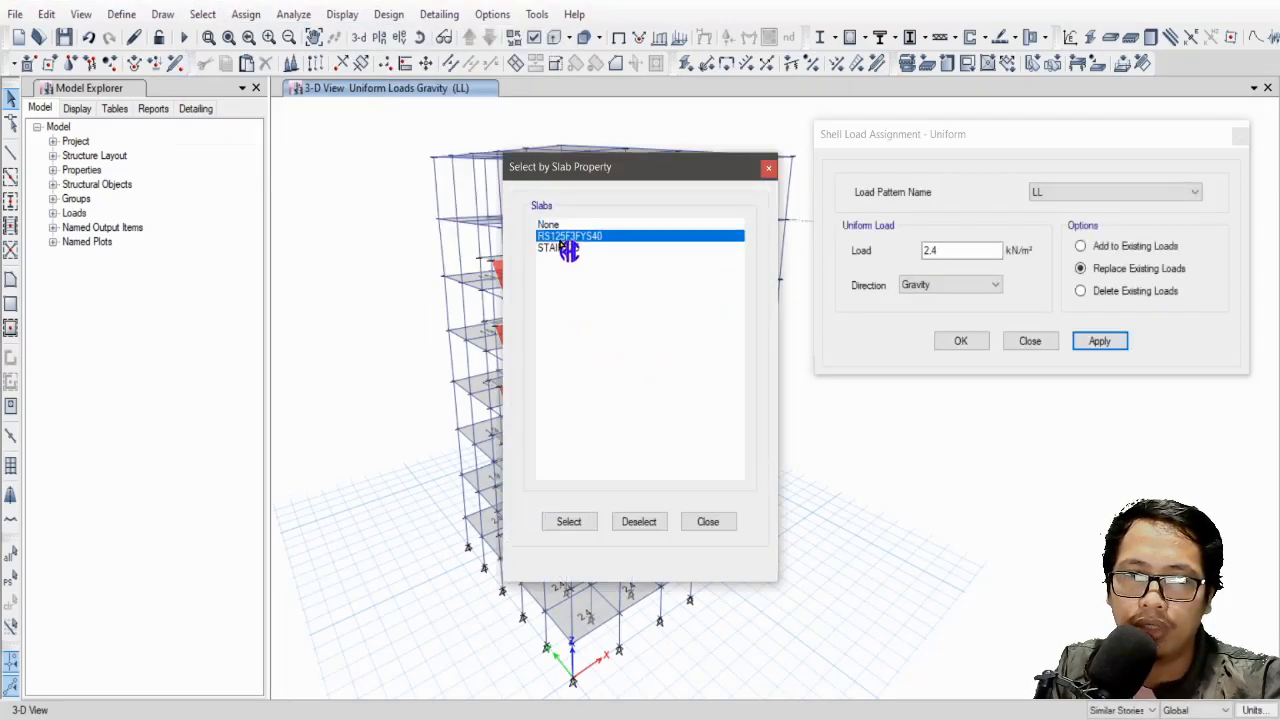
pyautogui.moveTo(592, 170); pyautogui.dragTo(200, 146)
pyautogui.click(176, 222)
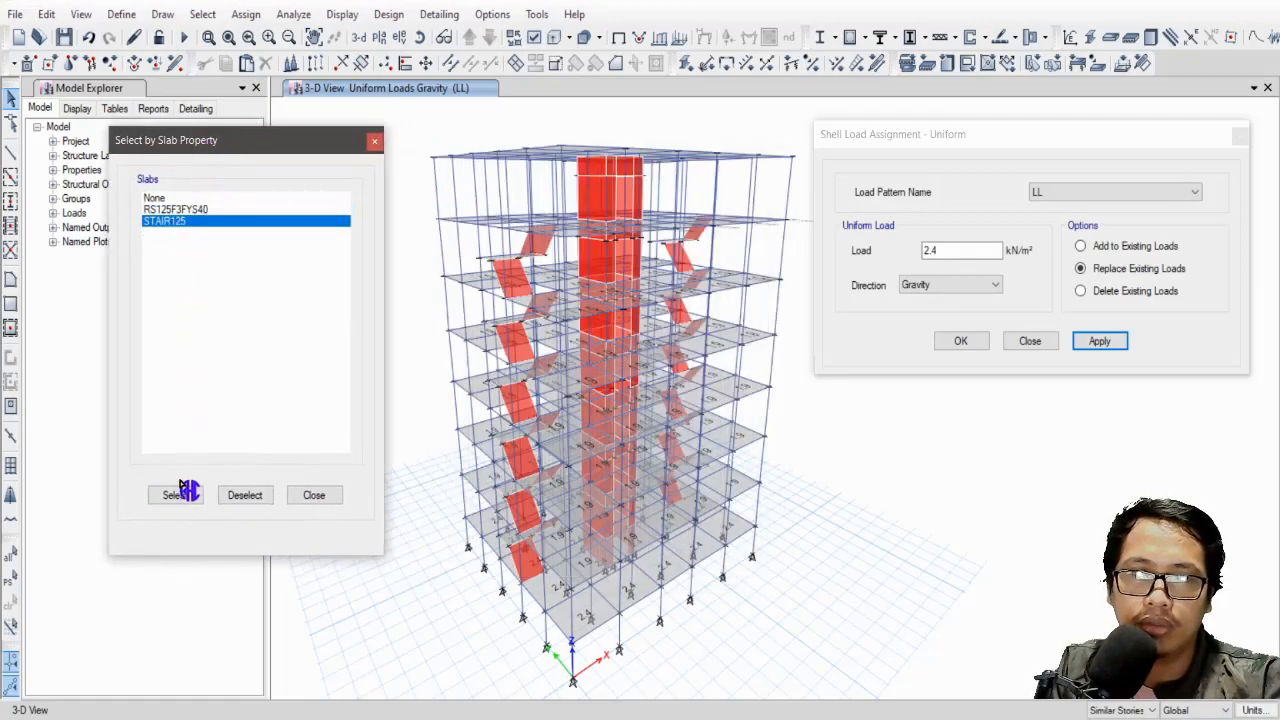
pyautogui.click(175, 495)
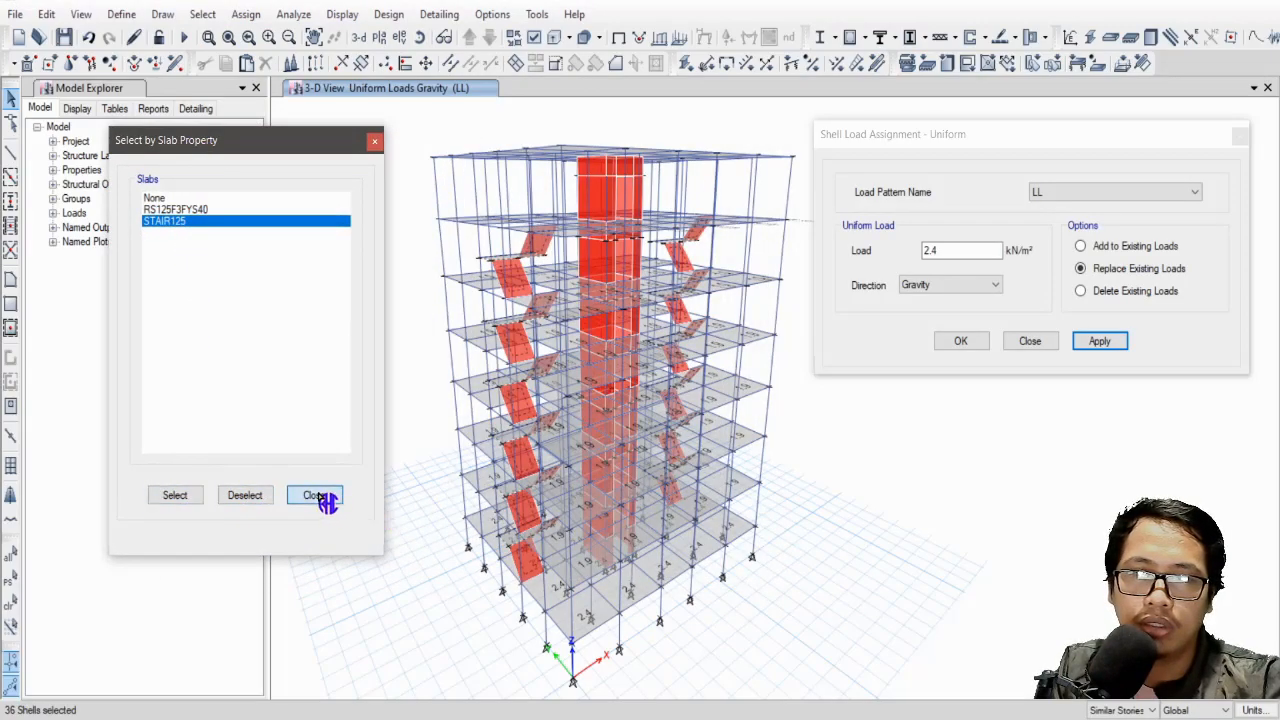
pyautogui.click(328, 498)
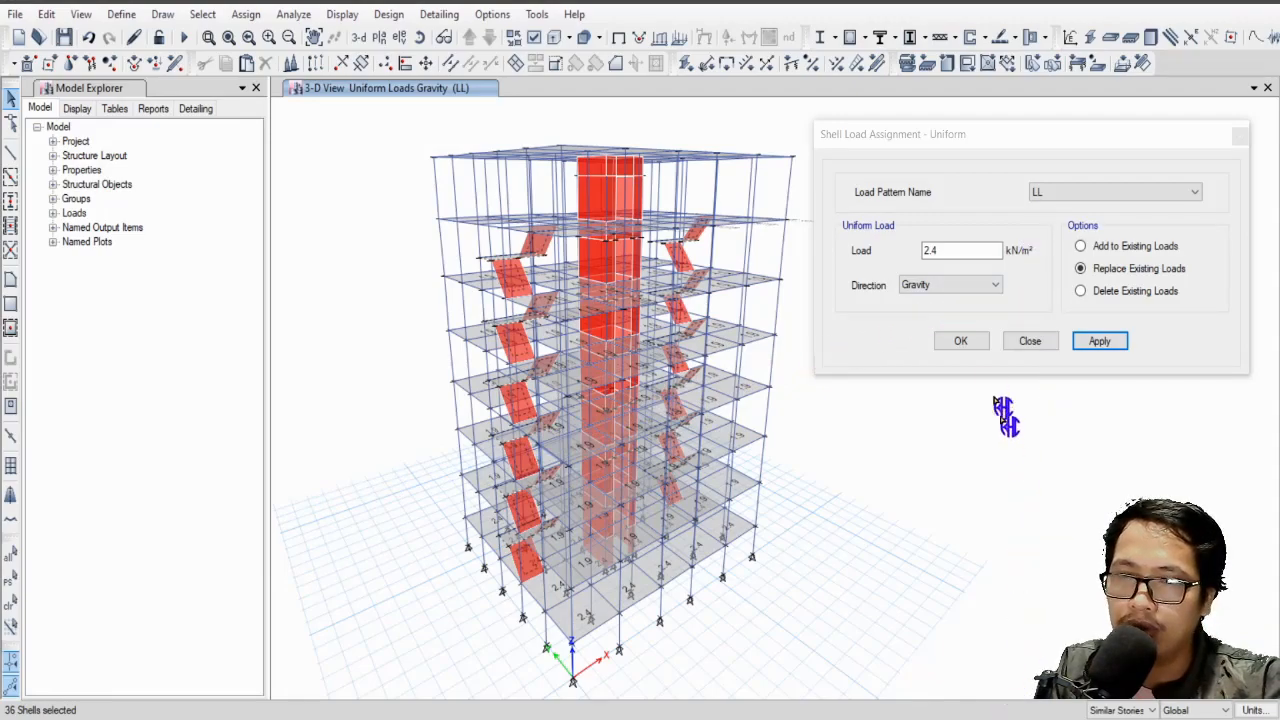
pyautogui.moveTo(962, 250); pyautogui.dragTo(870, 238)
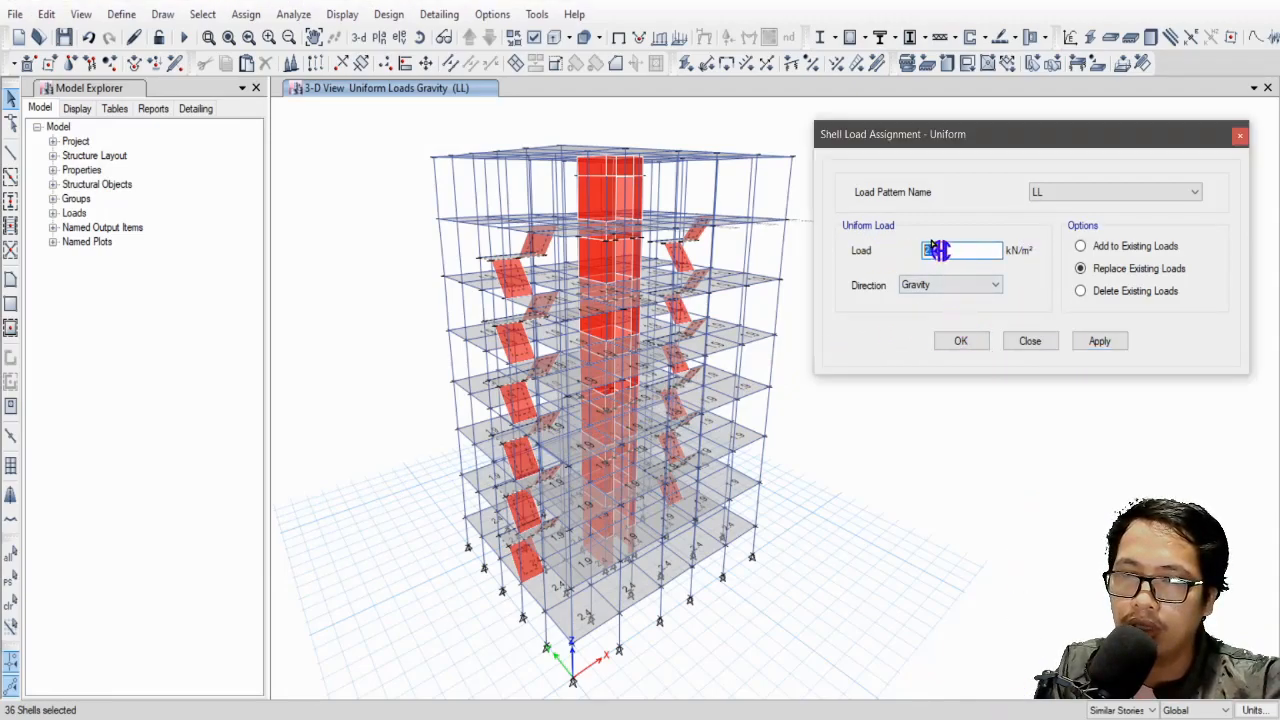
pyautogui.click(1106, 342)
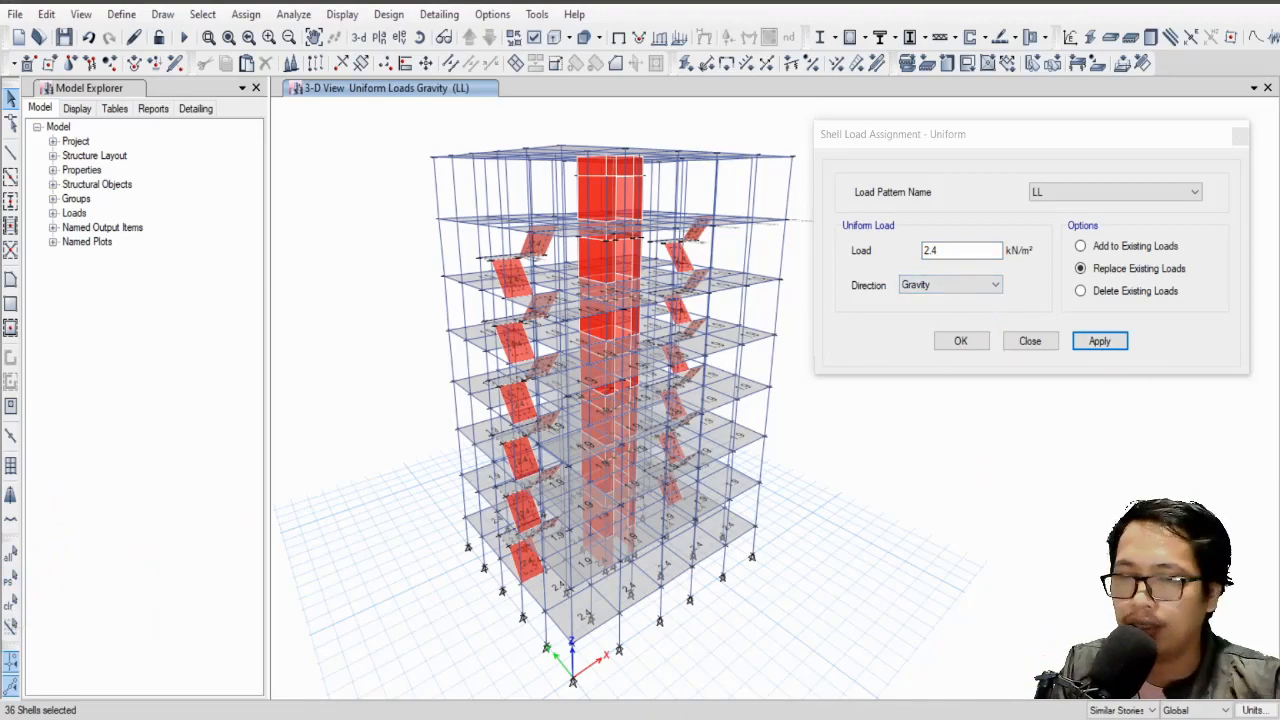
# Review the floor load components in the Excel sheet, from floor finish and partition load to waterproofing and EE/ME/Plumbing.
pyautogui.hotkey('alt', 'Tab')
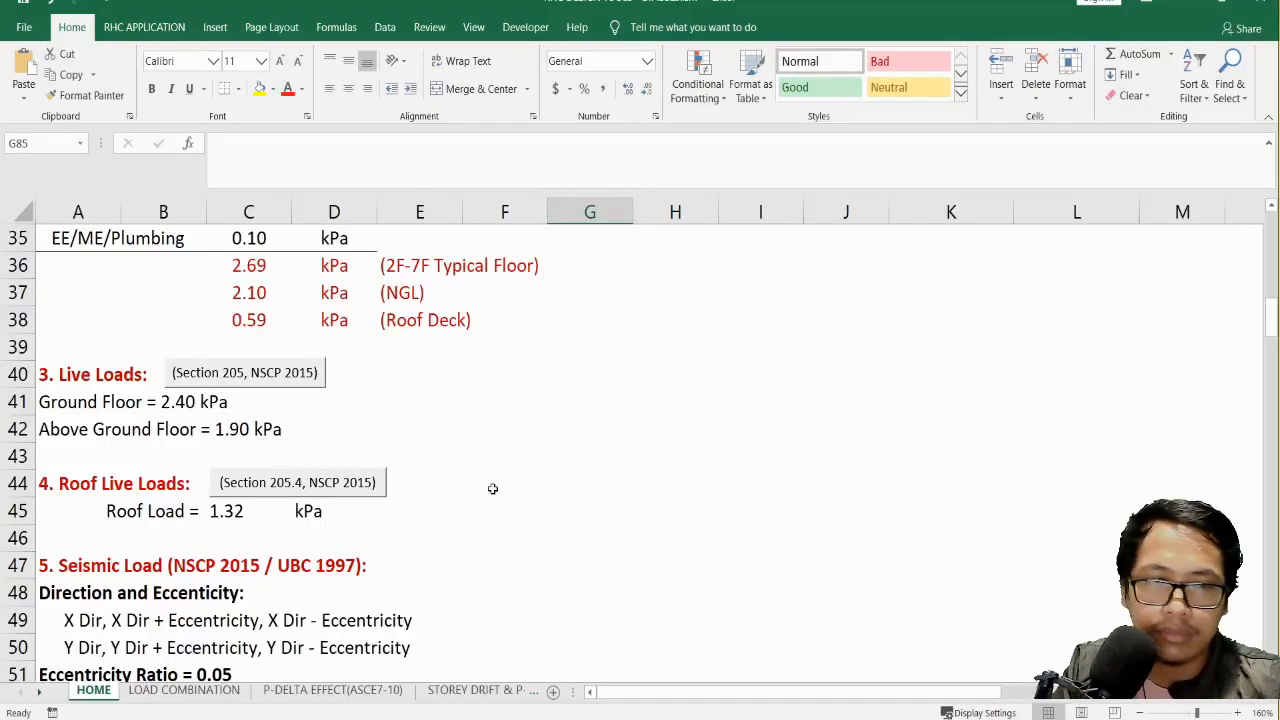
pyautogui.click(490, 478)
pyautogui.scroll(-3, 500, 486)
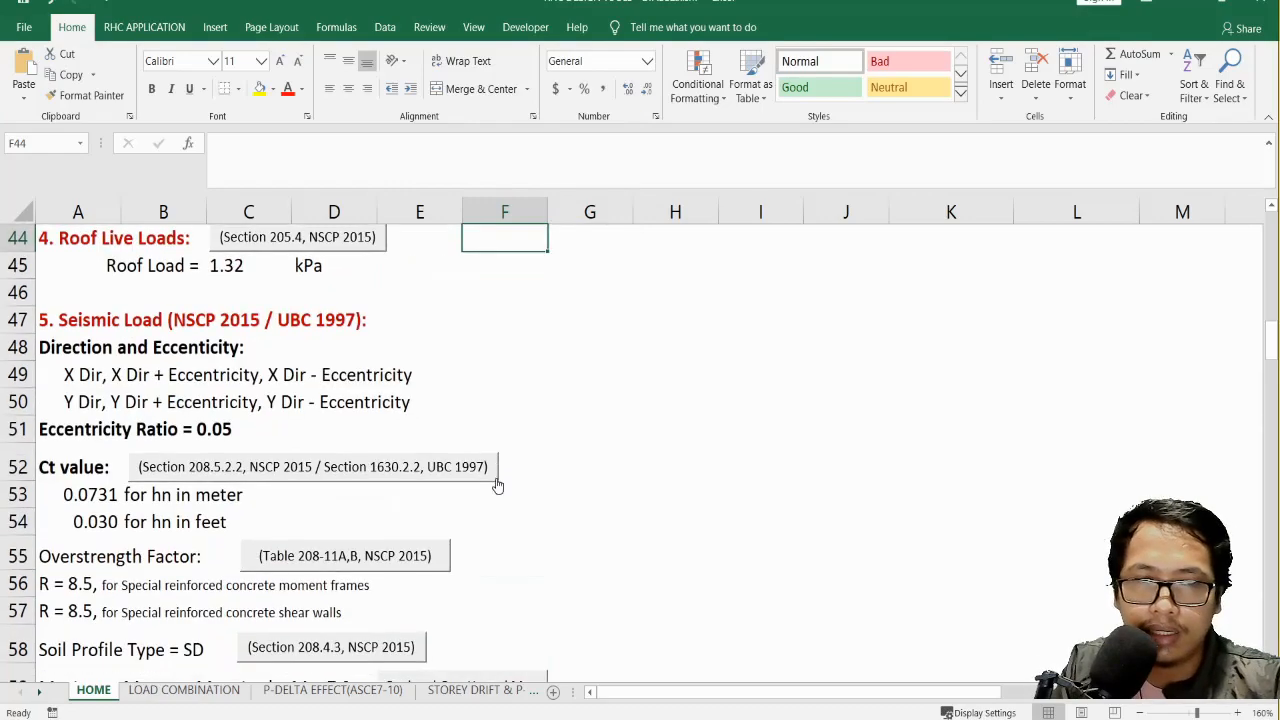
pyautogui.scroll(4, 500, 486)
pyautogui.scroll(1, 498, 486)
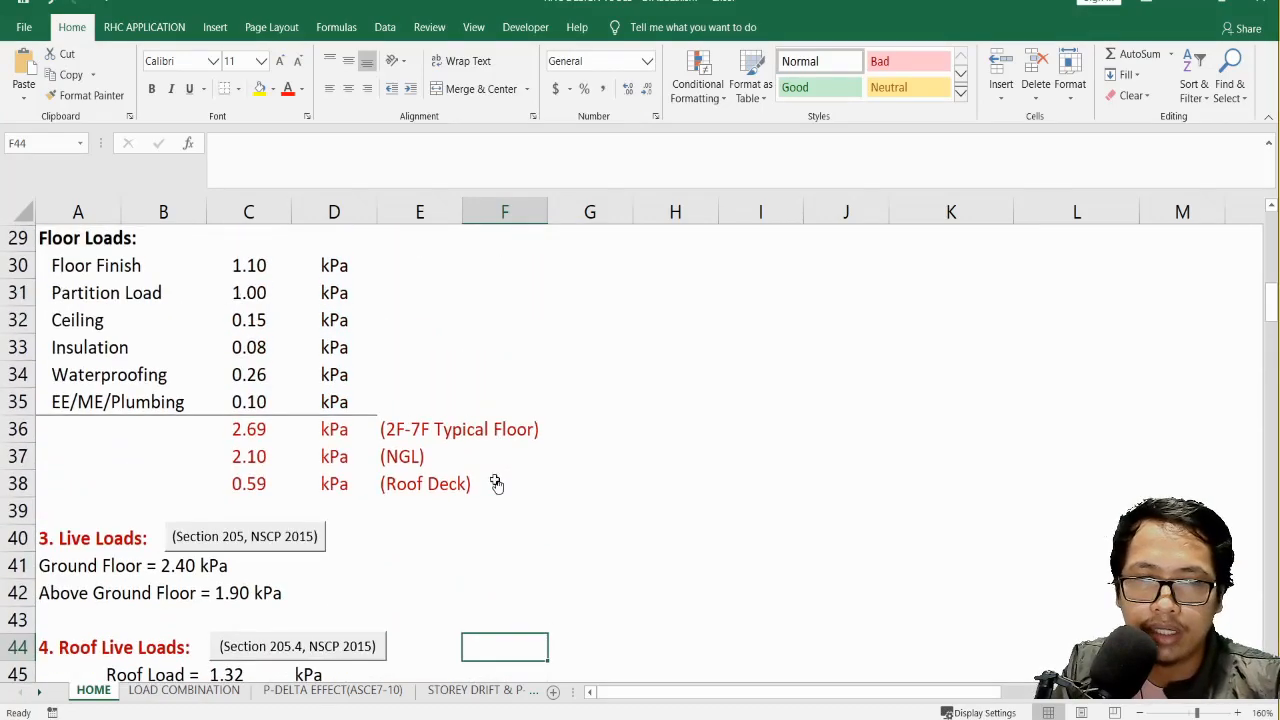
pyautogui.click(244, 268)
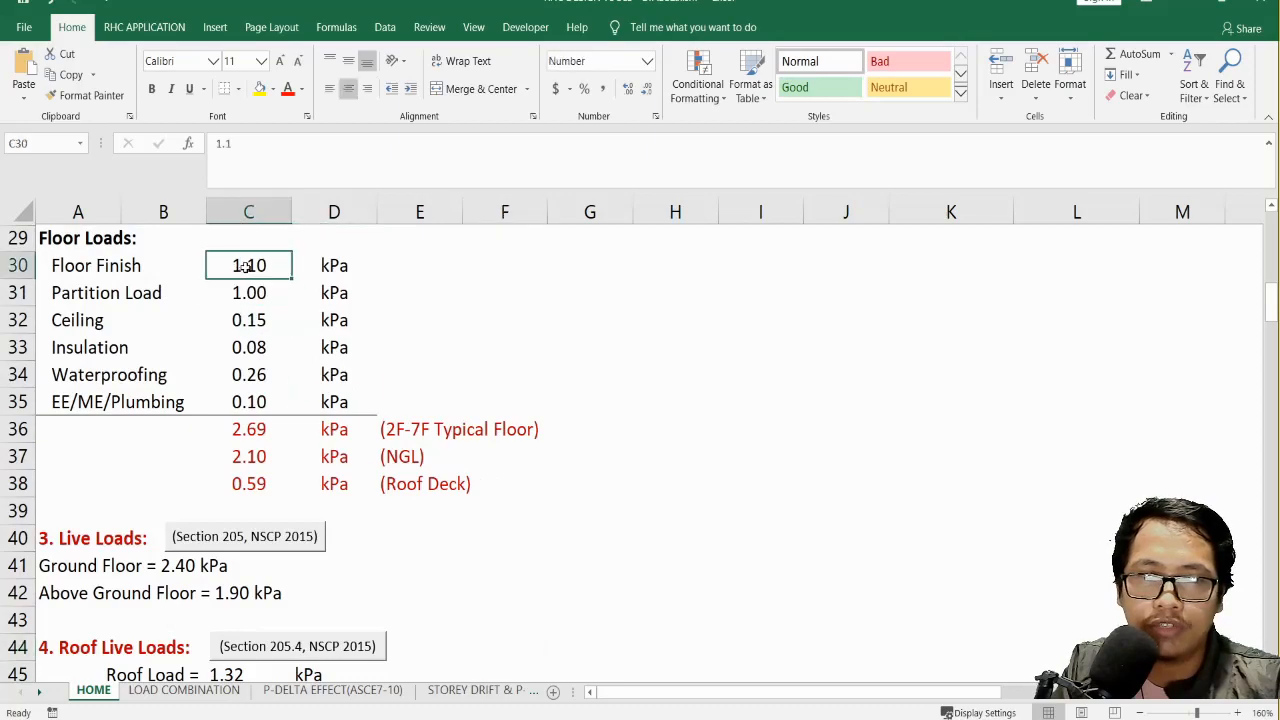
pyautogui.click(248, 294)
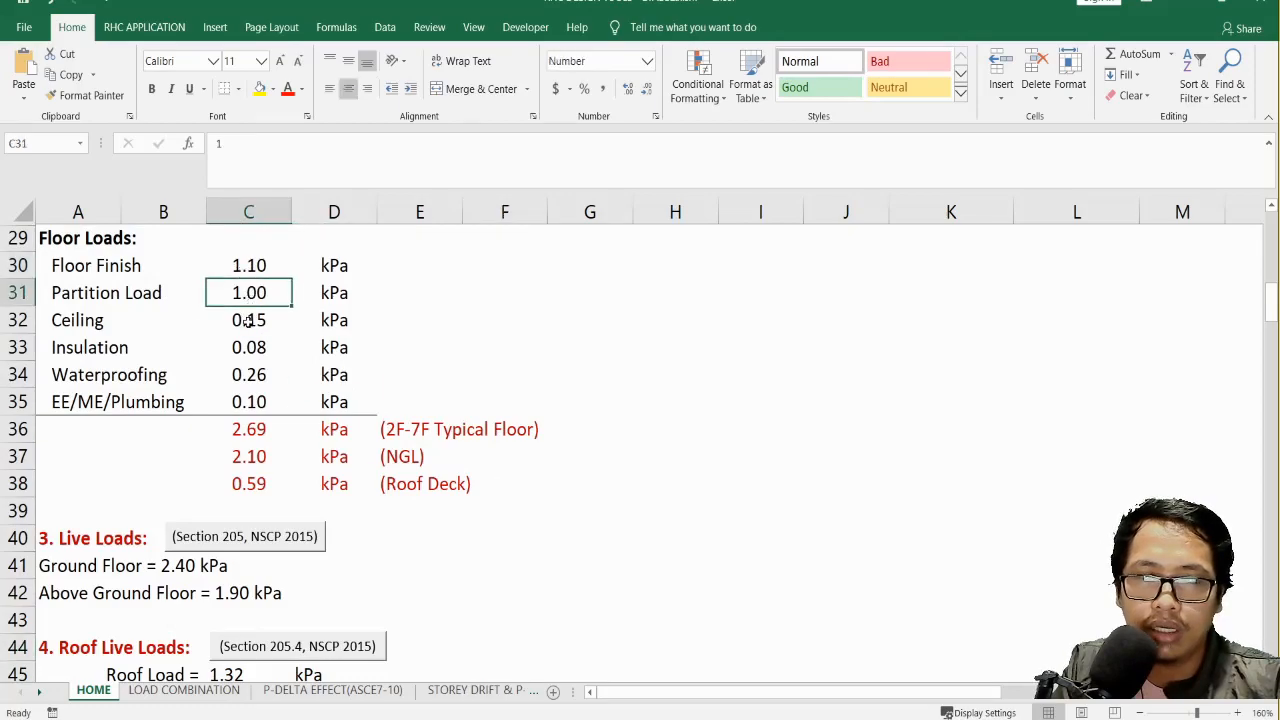
pyautogui.click(254, 324)
pyautogui.click(248, 348)
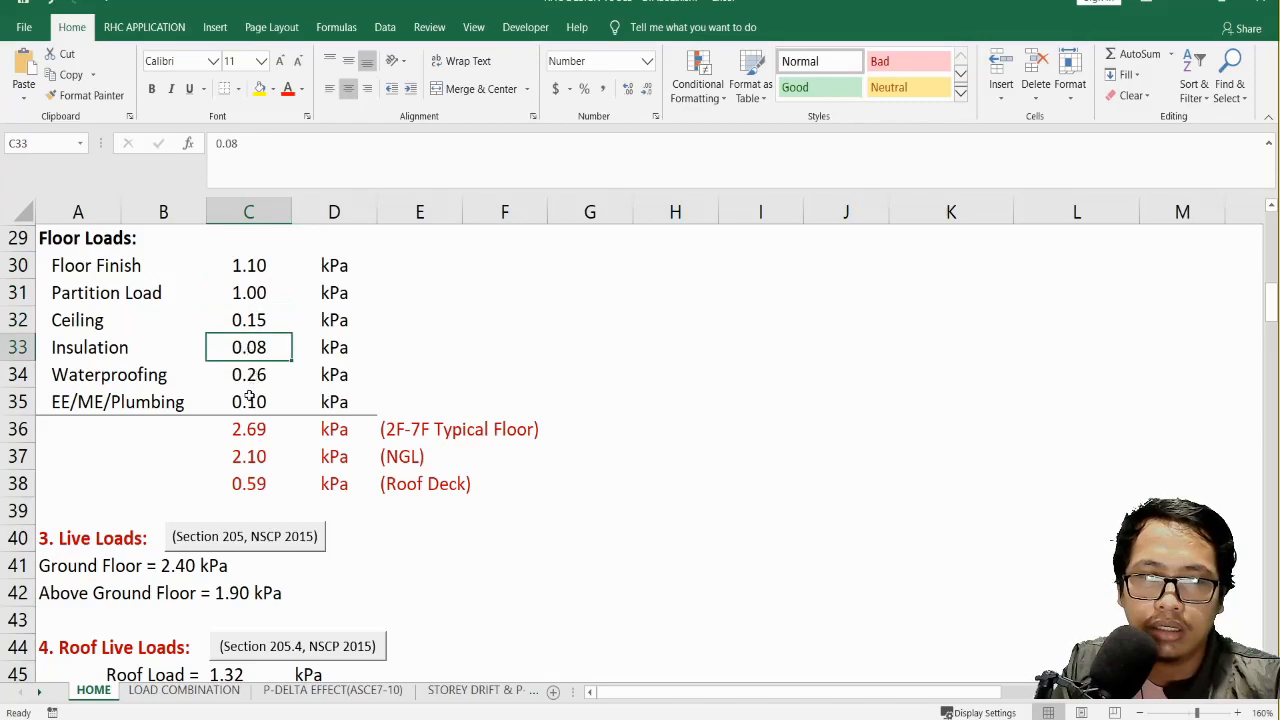
pyautogui.moveTo(249, 400); pyautogui.dragTo(252, 365)
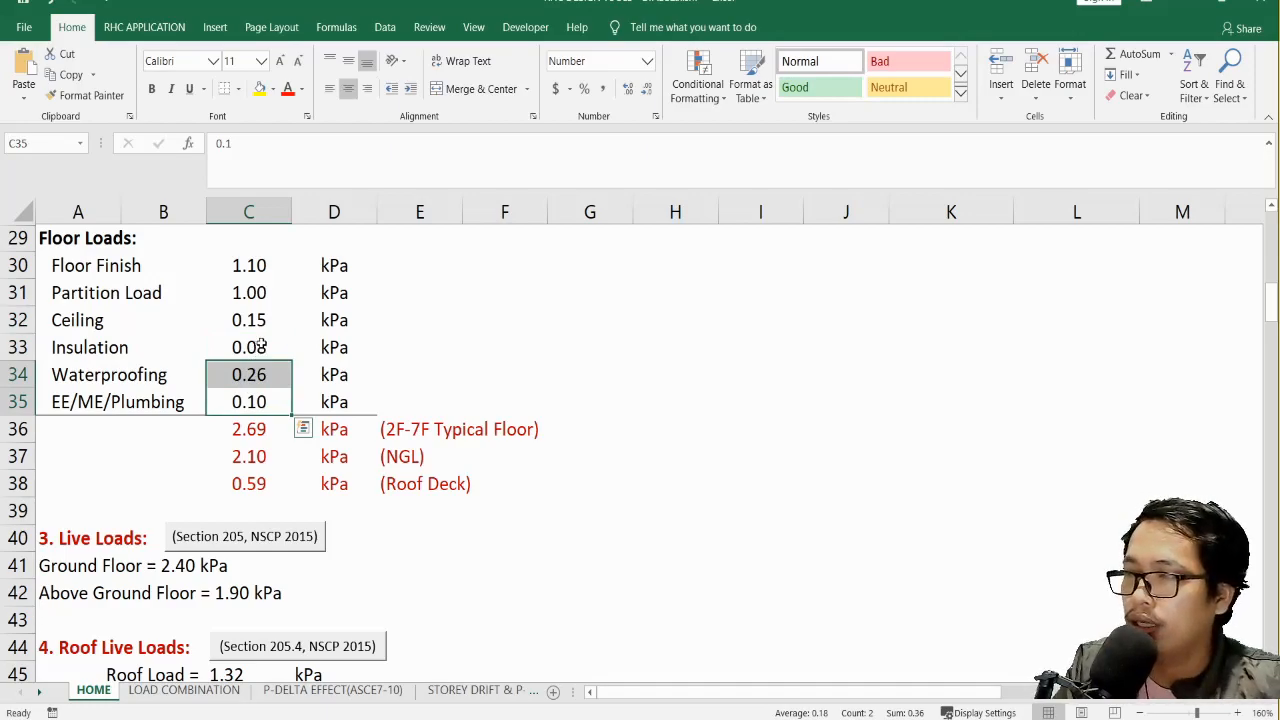
pyautogui.click(517, 347)
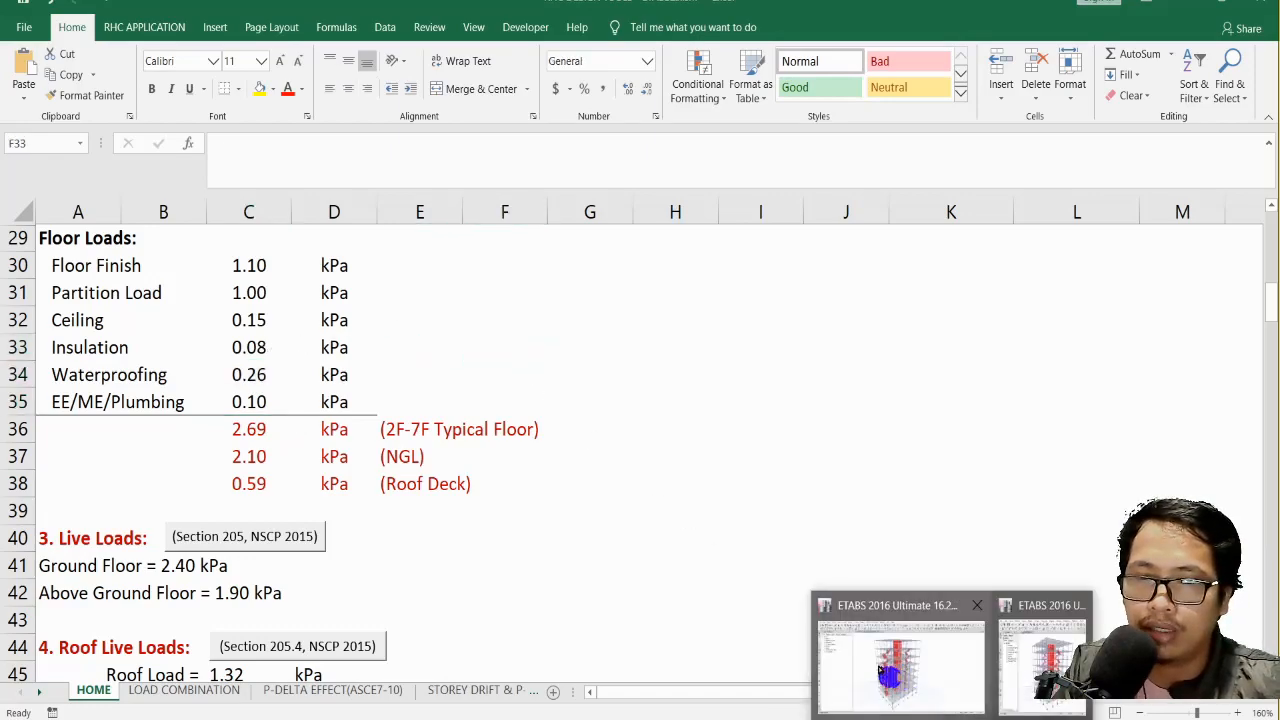
# Return to ETABS and apply a 2.4 kN/m² uniform gravity load under load pattern SDL to the selected stair slabs.
pyautogui.click(886, 676)
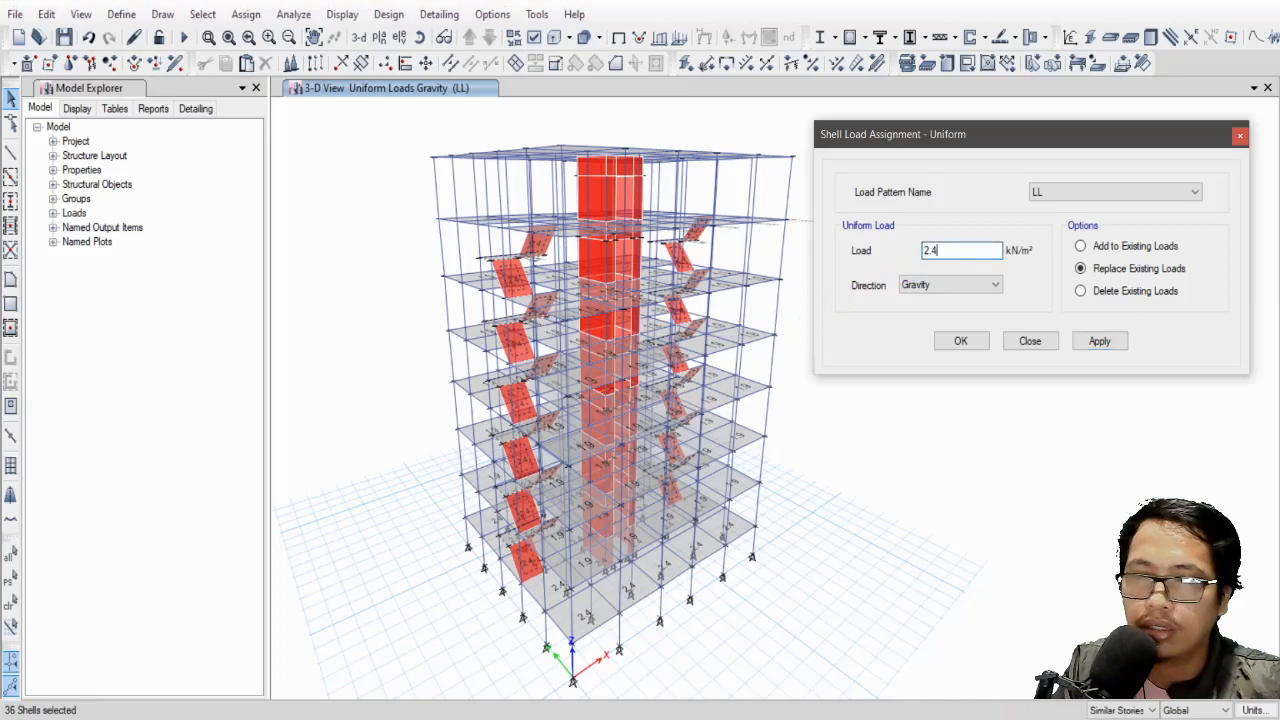
pyautogui.hotkey('alt', 'Tab')
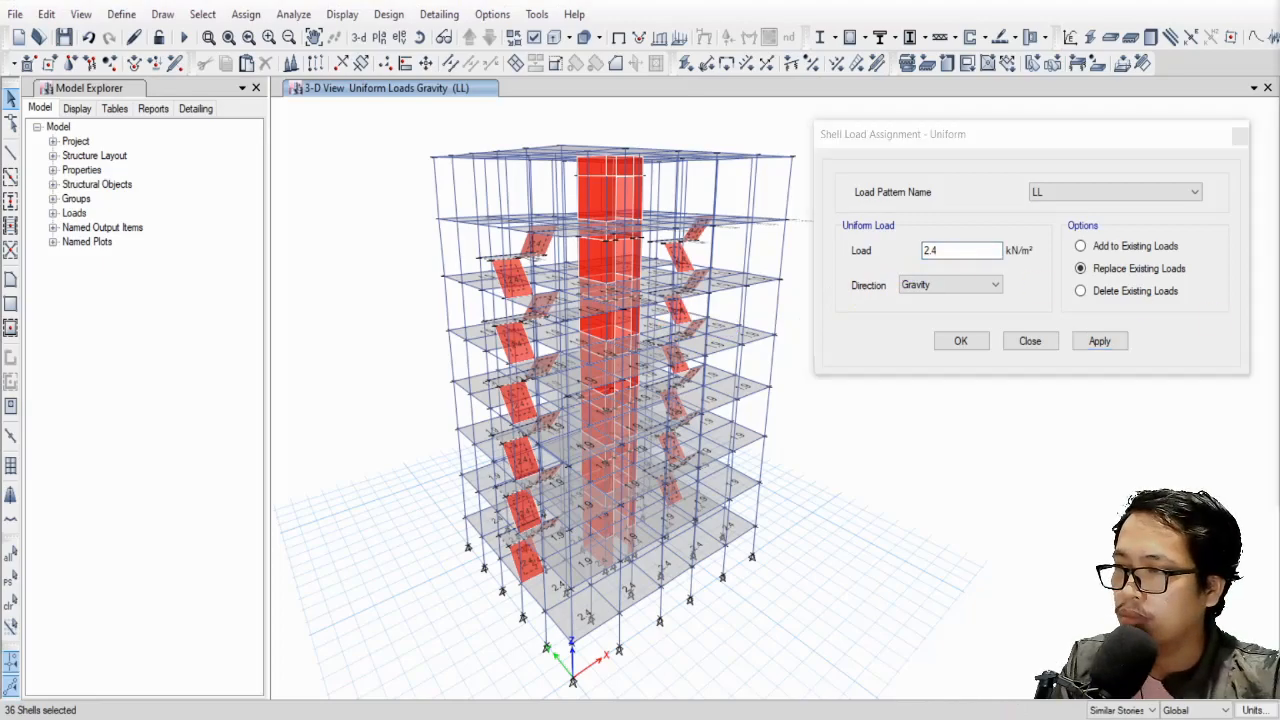
pyautogui.click(1057, 196)
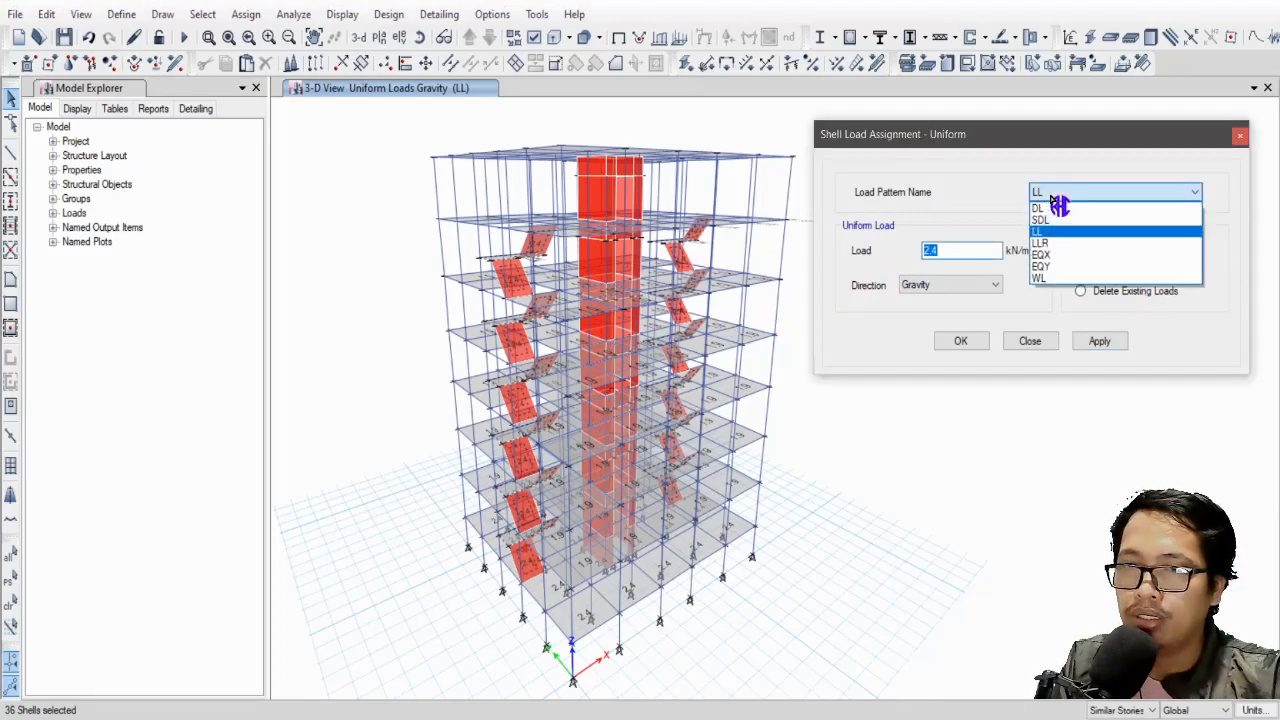
pyautogui.click(1055, 220)
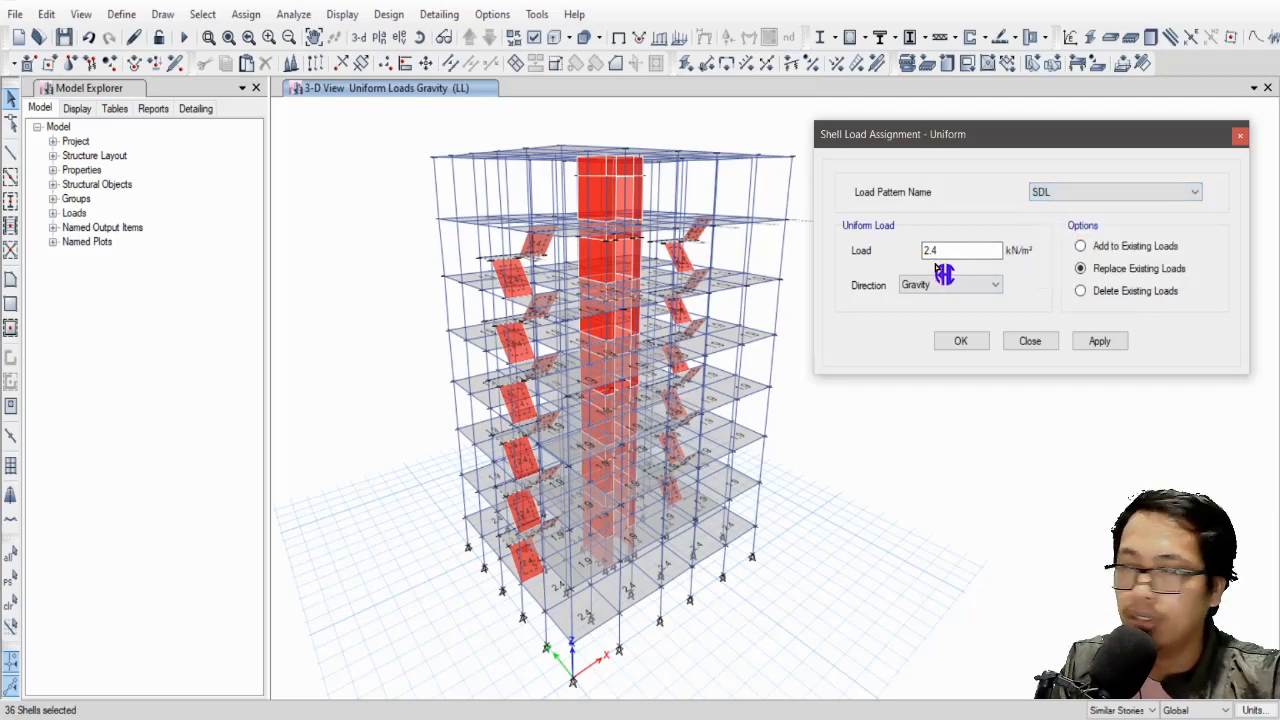
pyautogui.click(1105, 343)
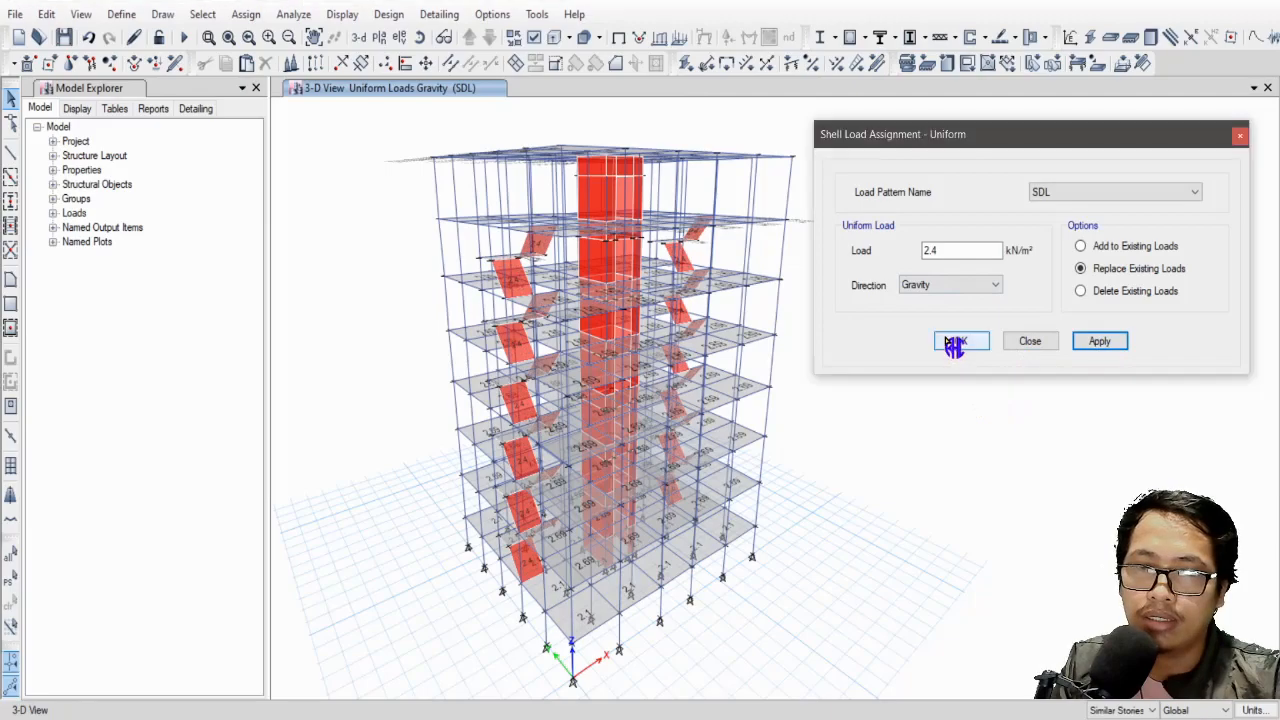
pyautogui.scroll(3, 521, 280)
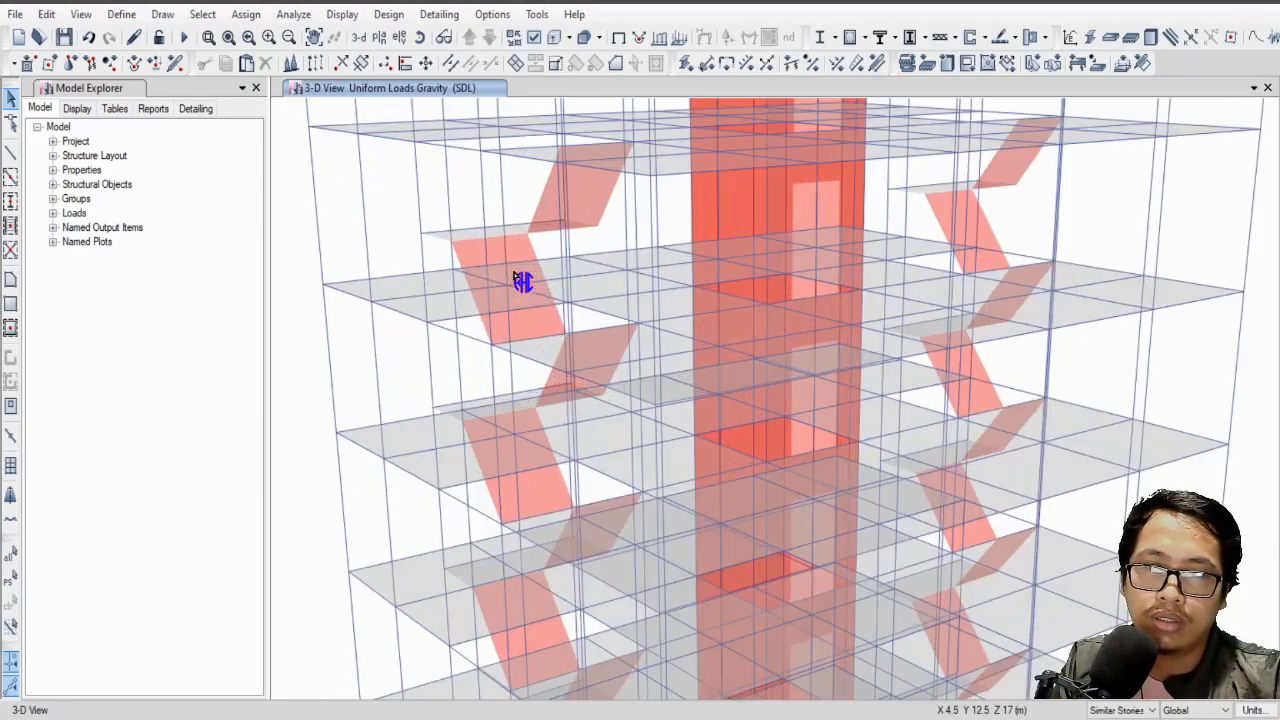
pyautogui.scroll(-1, 515, 336)
pyautogui.scroll(-3, 575, 338)
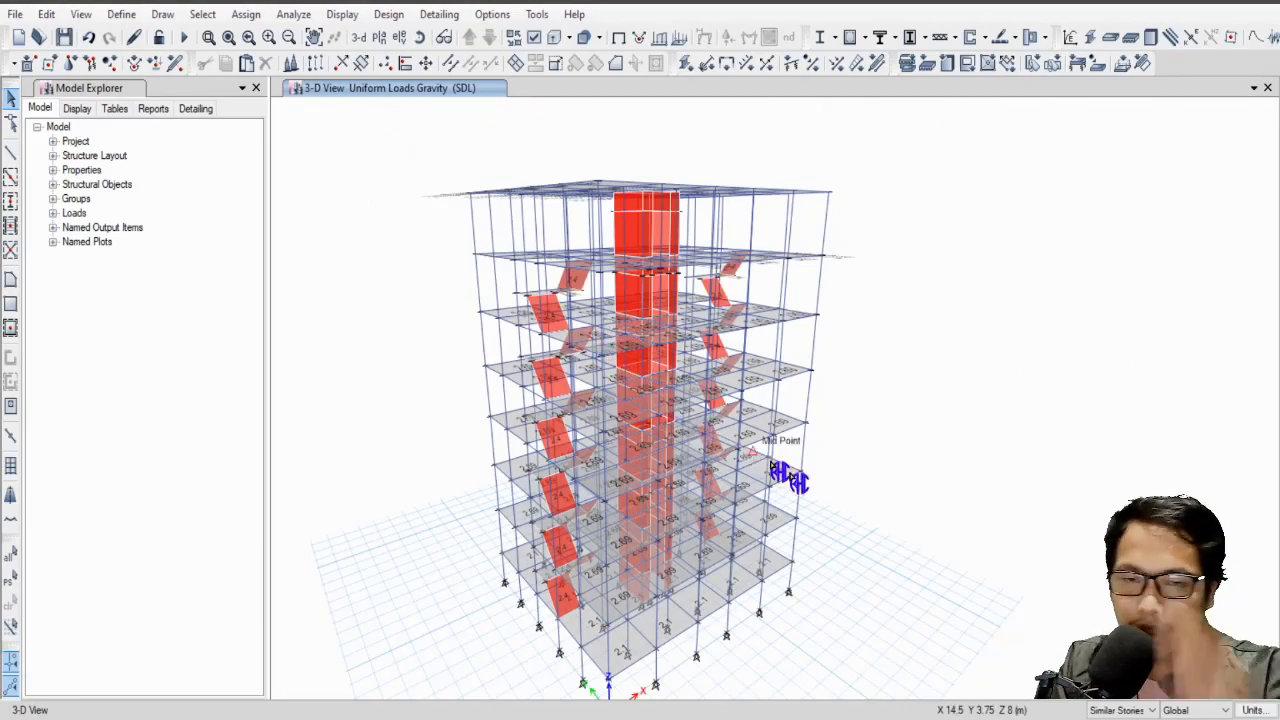
# Run Check Model with a 1 mm length tolerance and all joint, frame, shell and other checks enabled, leaving both fix options off, and close the report.
pyautogui.moveTo(822, 468); pyautogui.dragTo(824, 438, button='middle')
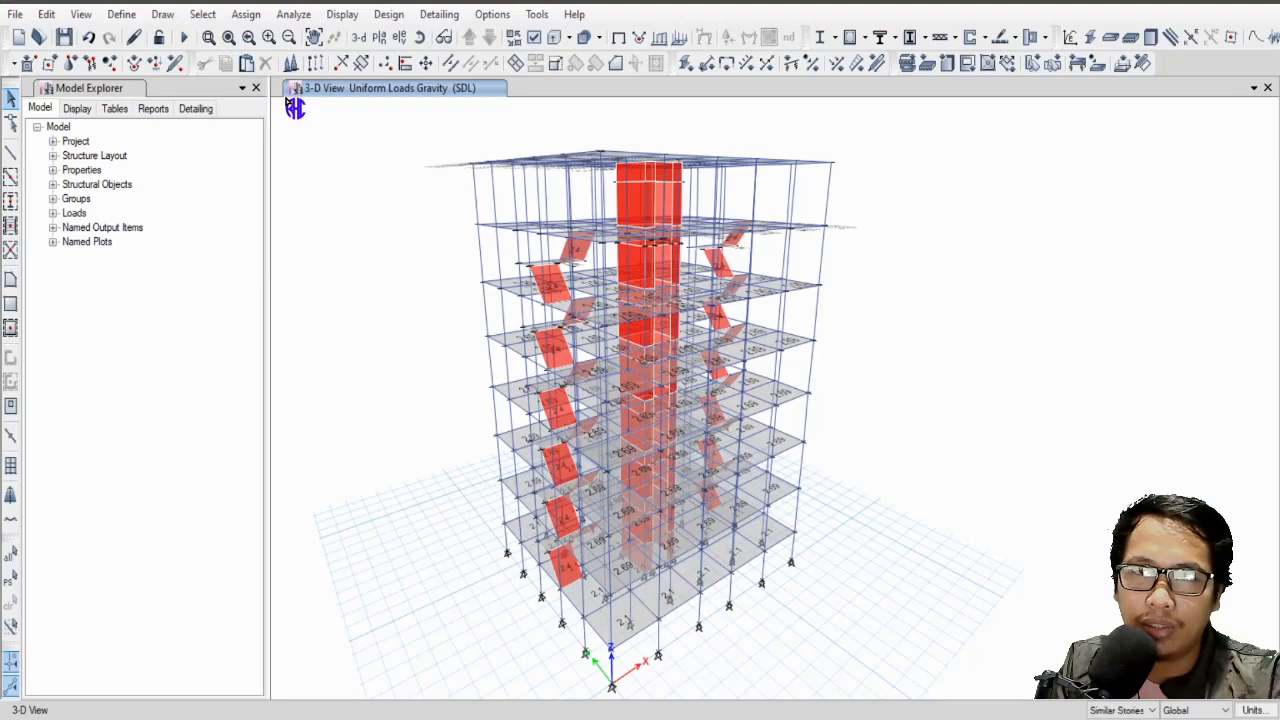
pyautogui.click(303, 22)
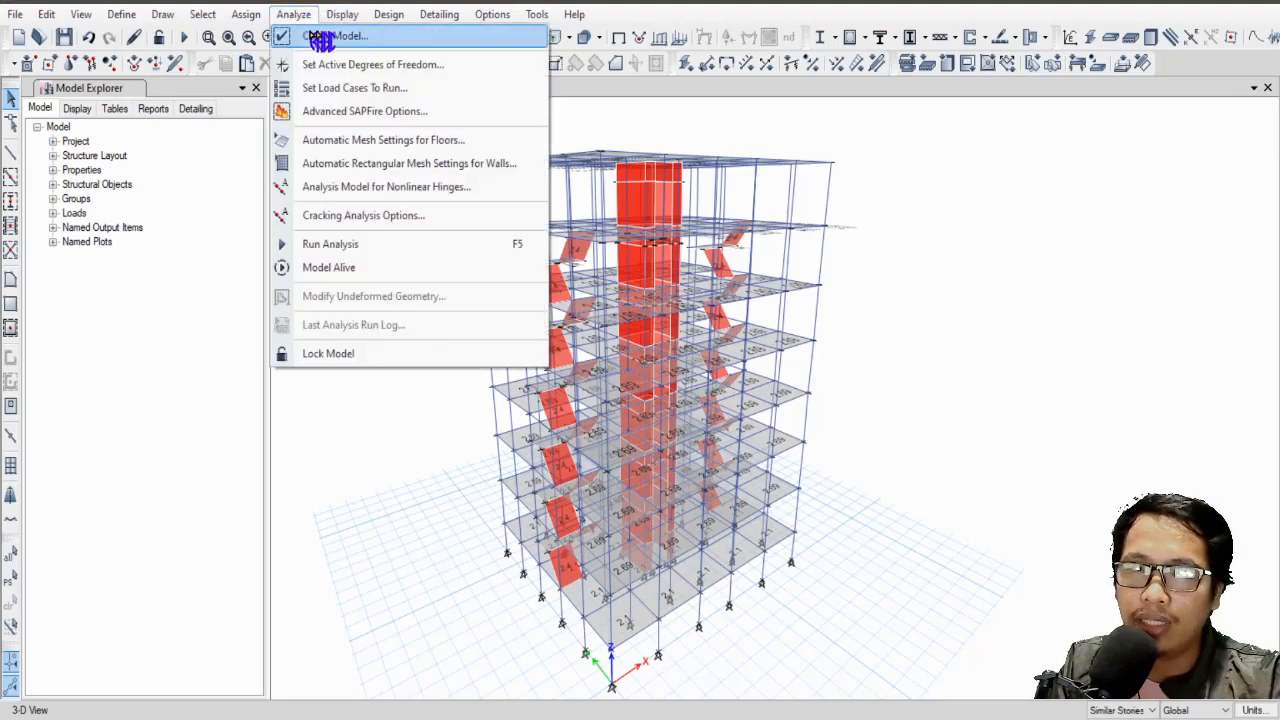
pyautogui.click(382, 37)
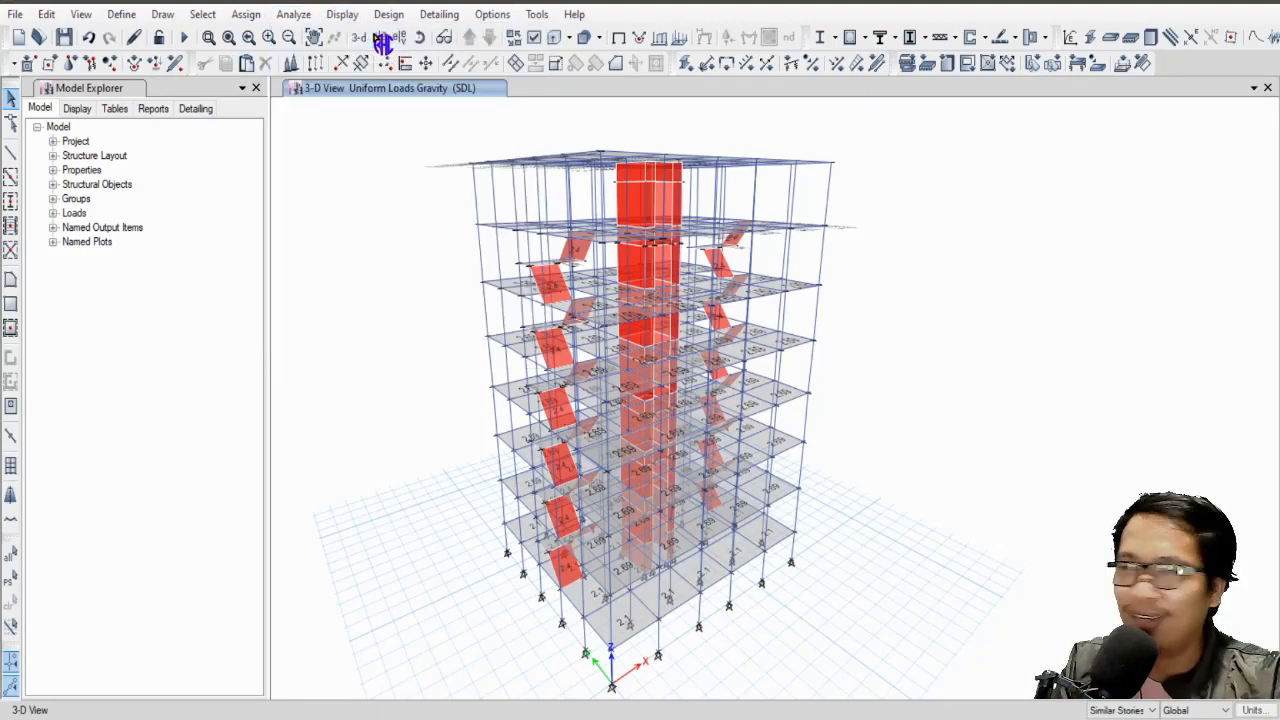
pyautogui.moveTo(529, 46); pyautogui.dragTo(350, 20)
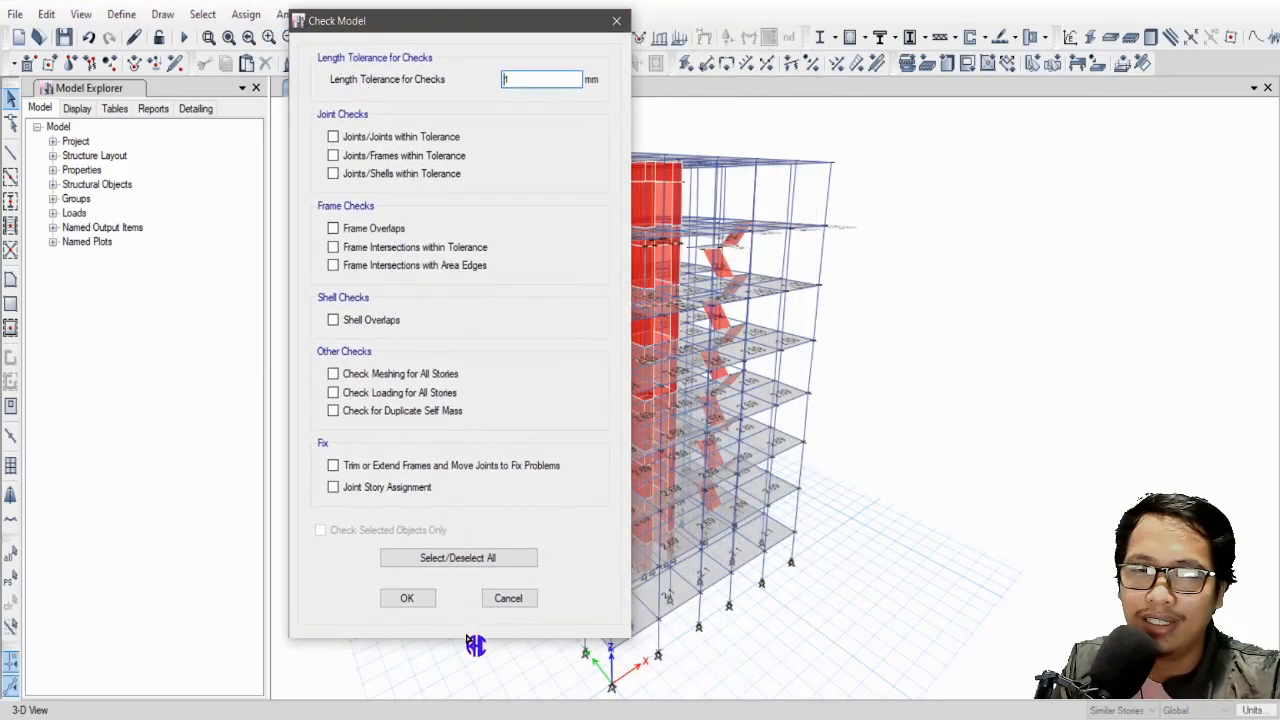
pyautogui.click(490, 563)
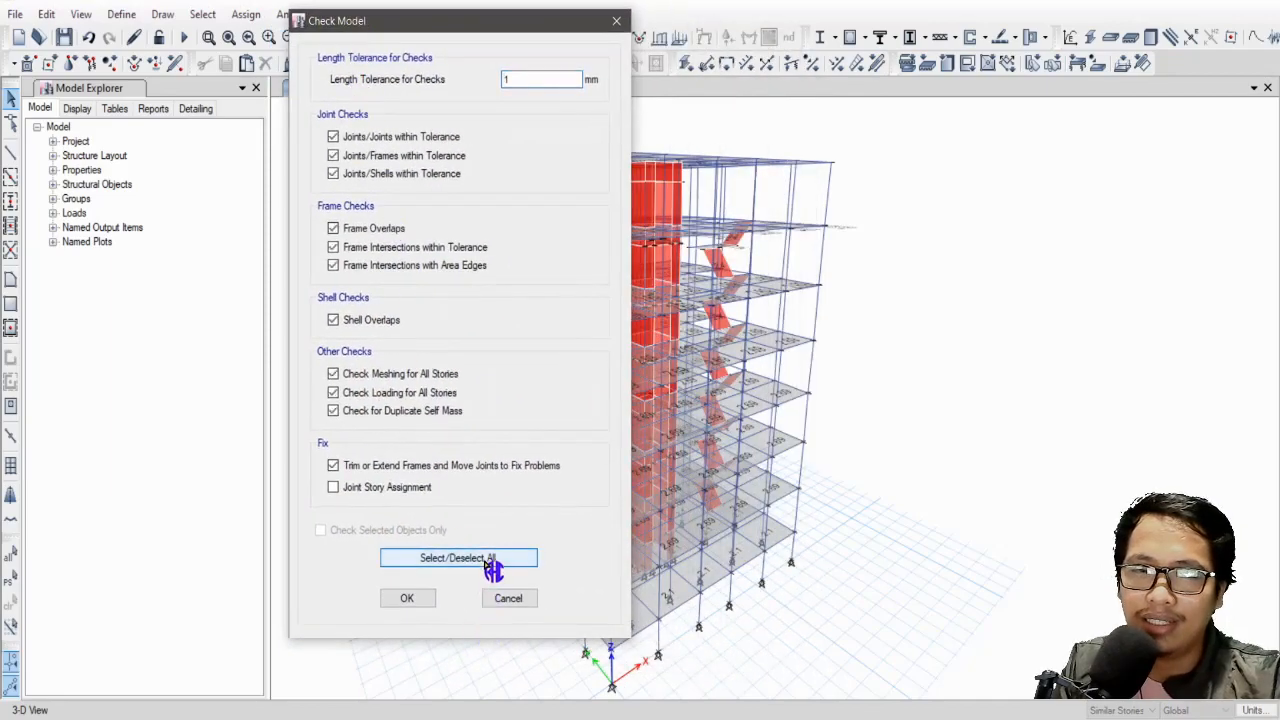
pyautogui.click(335, 467)
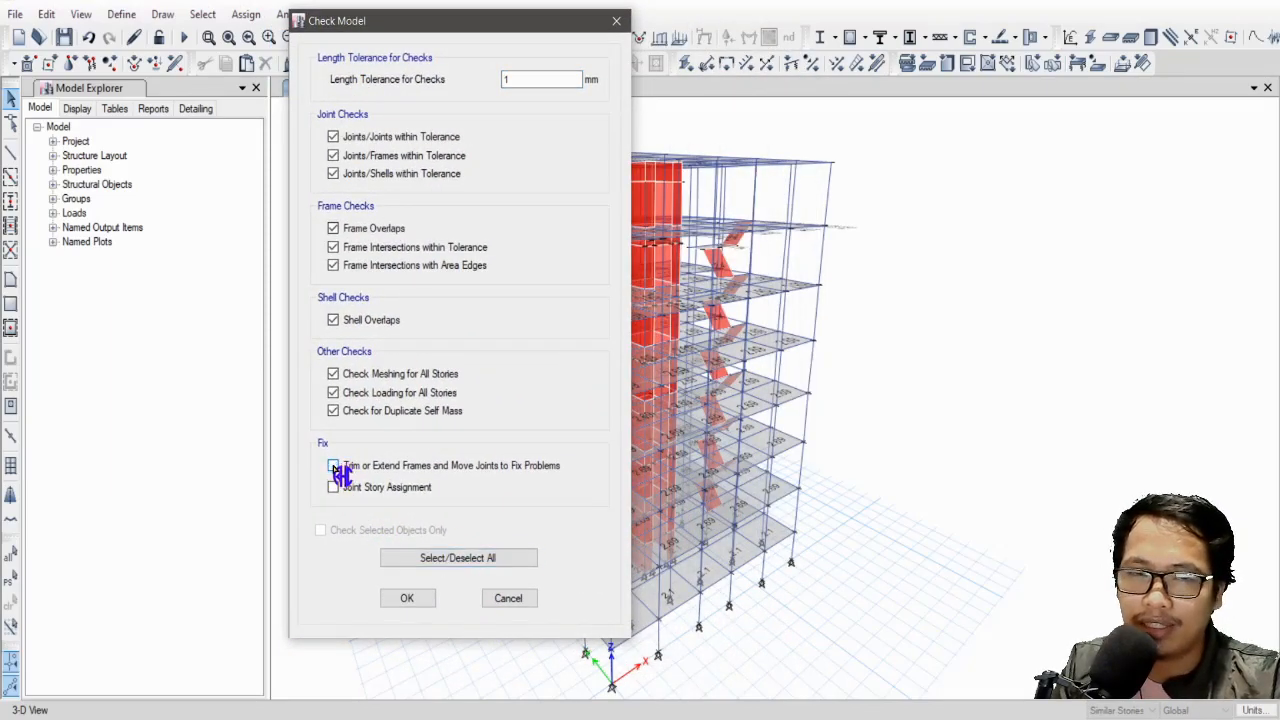
pyautogui.click(412, 599)
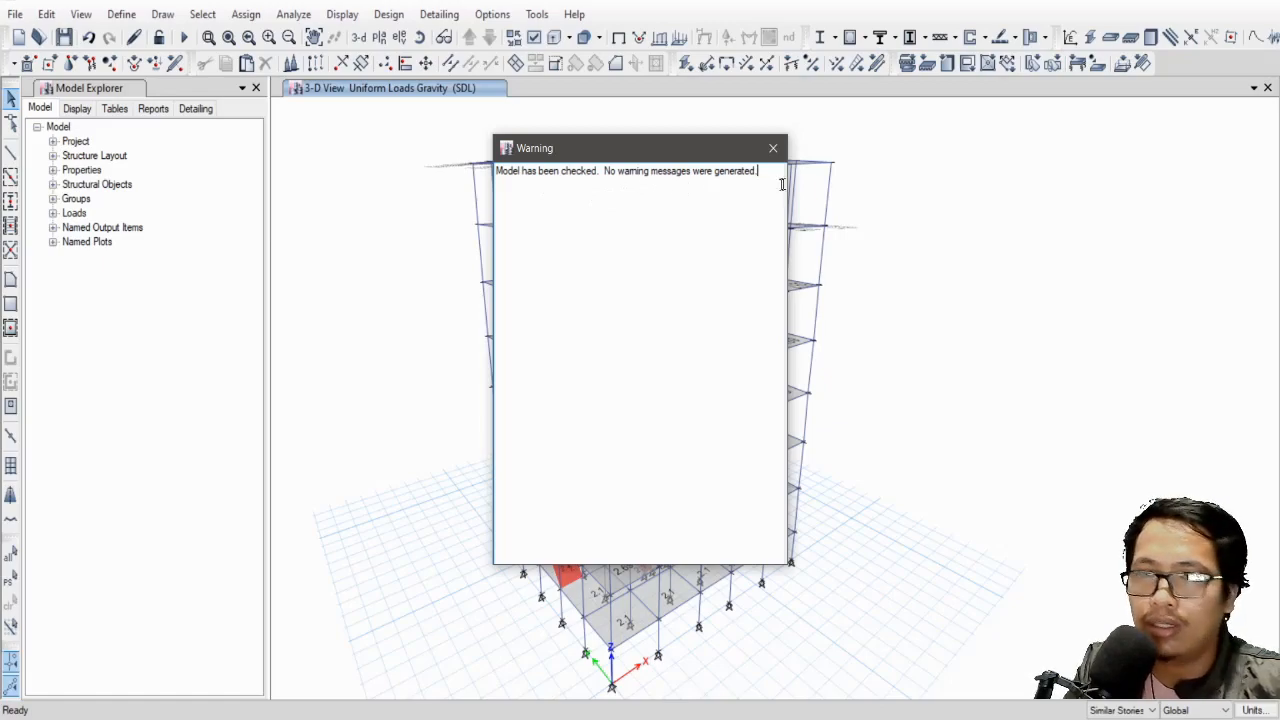
pyautogui.click(773, 148)
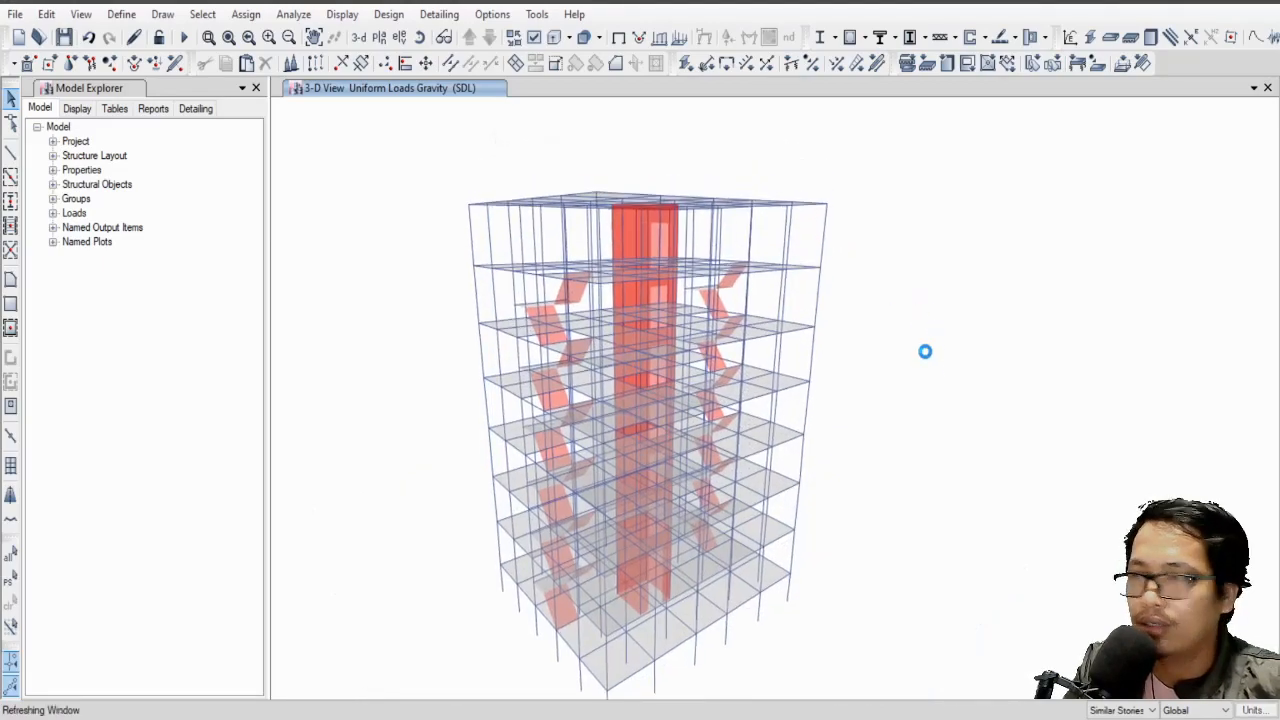